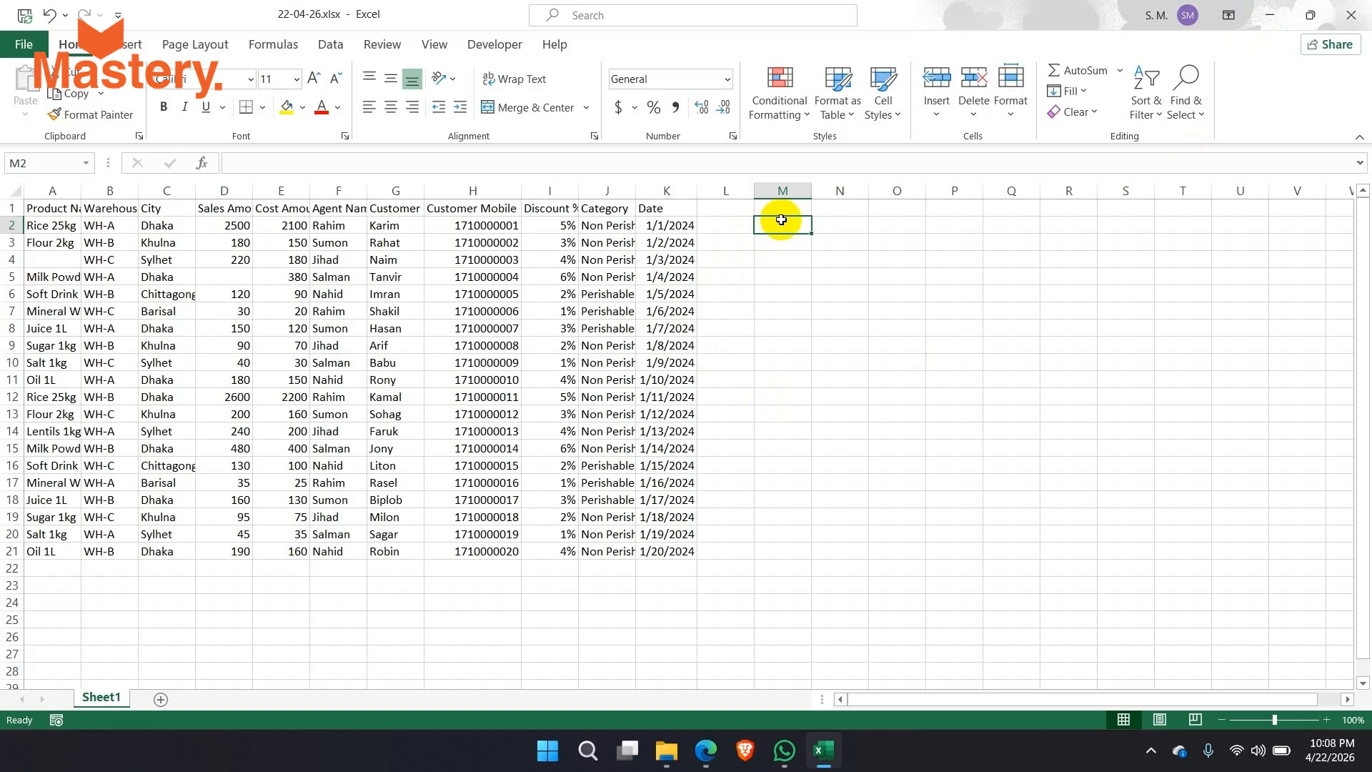
# Enter a COUNT formula in M2 that counts the numeric Sales Amount values in D2:D21.
pyautogui.write('=')
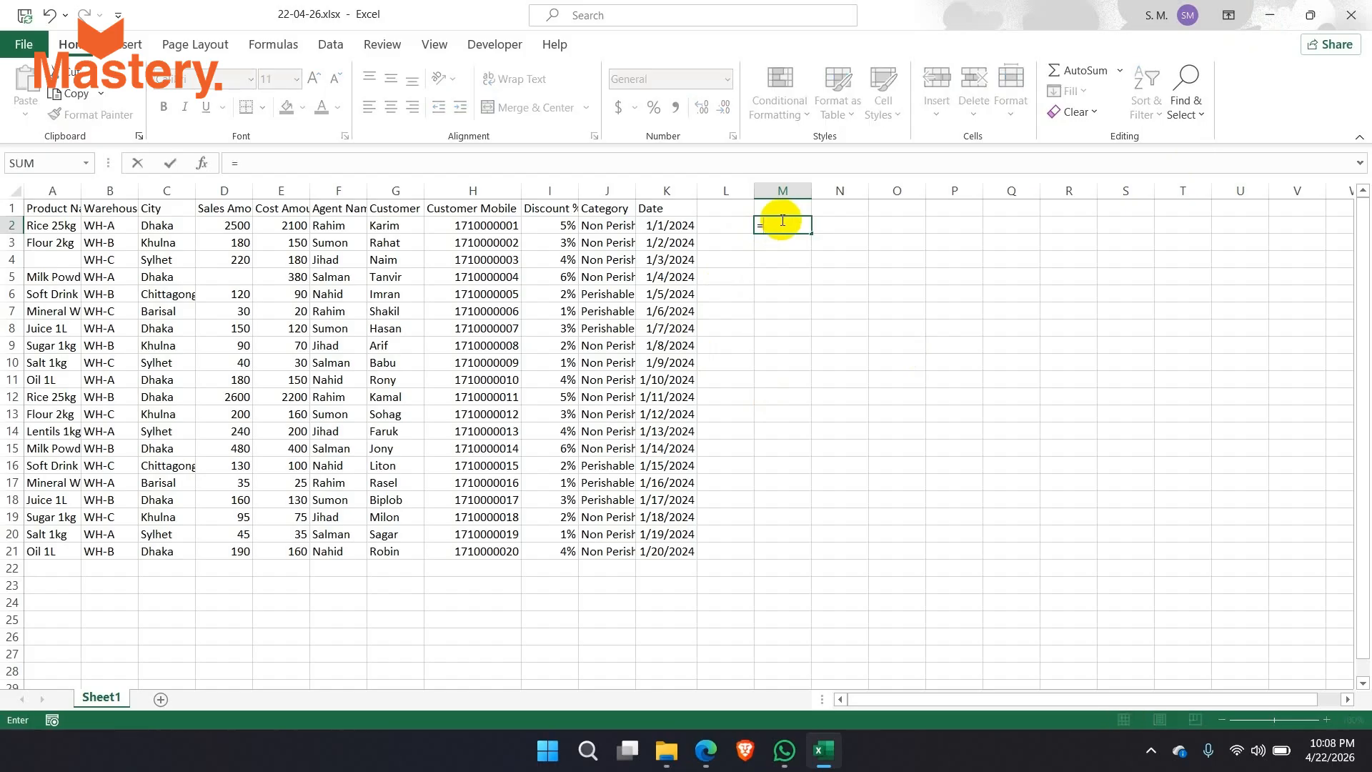
pyautogui.write('count')
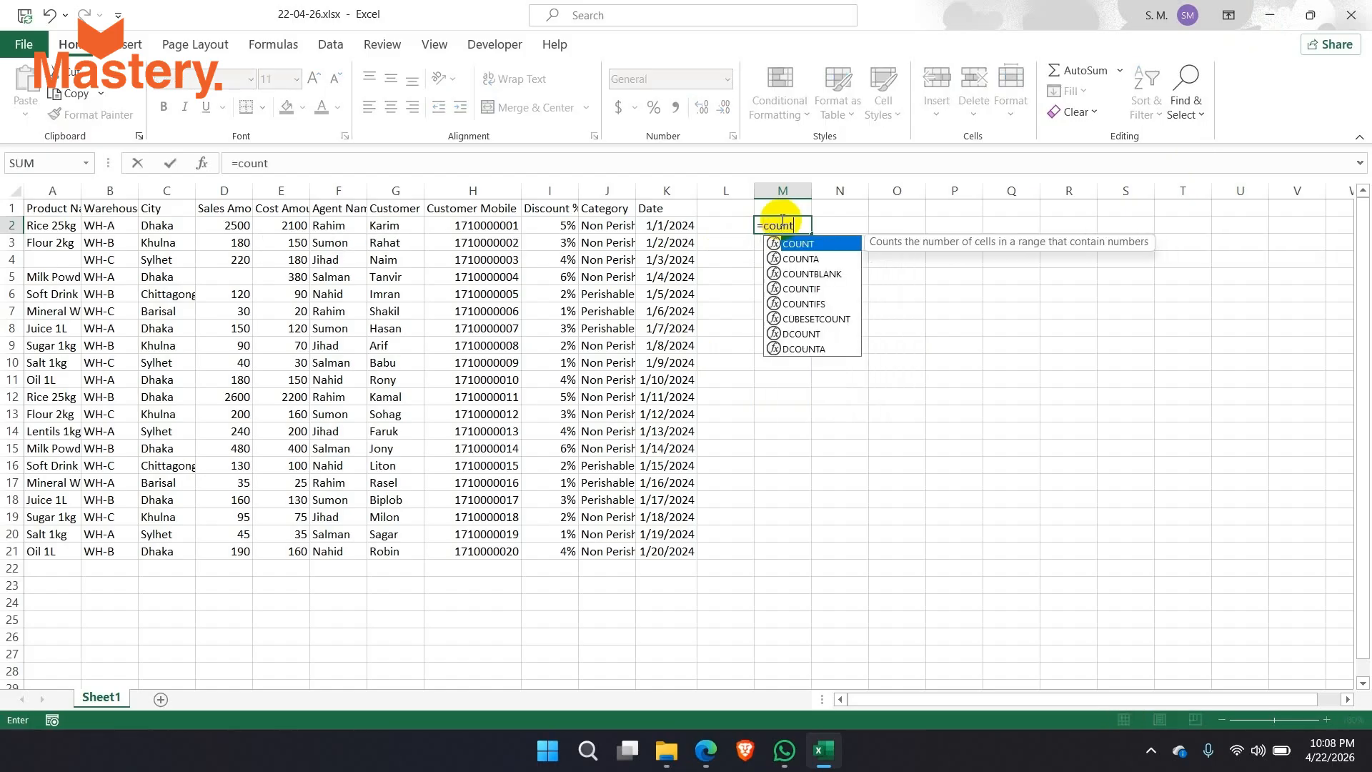
pyautogui.press('Tab')
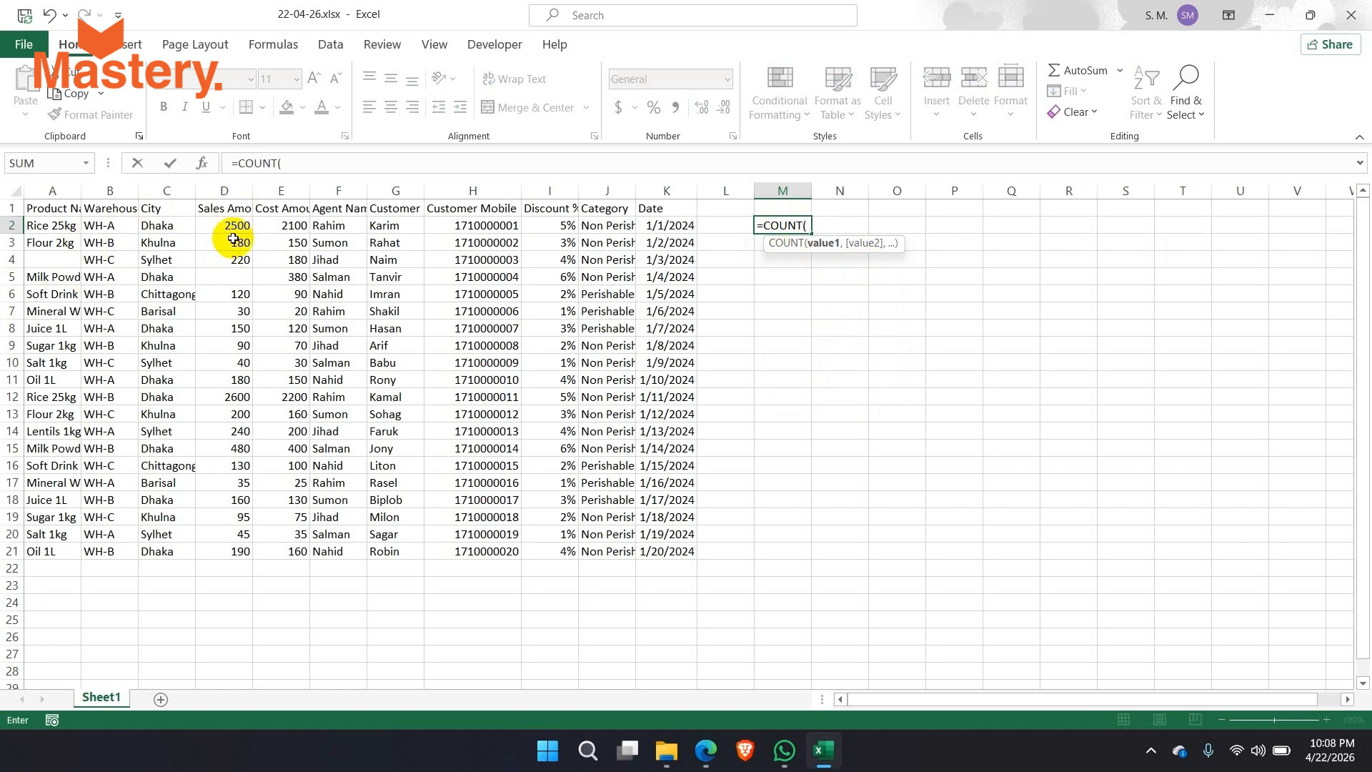
pyautogui.moveTo(234, 225); pyautogui.dragTo(219, 552)
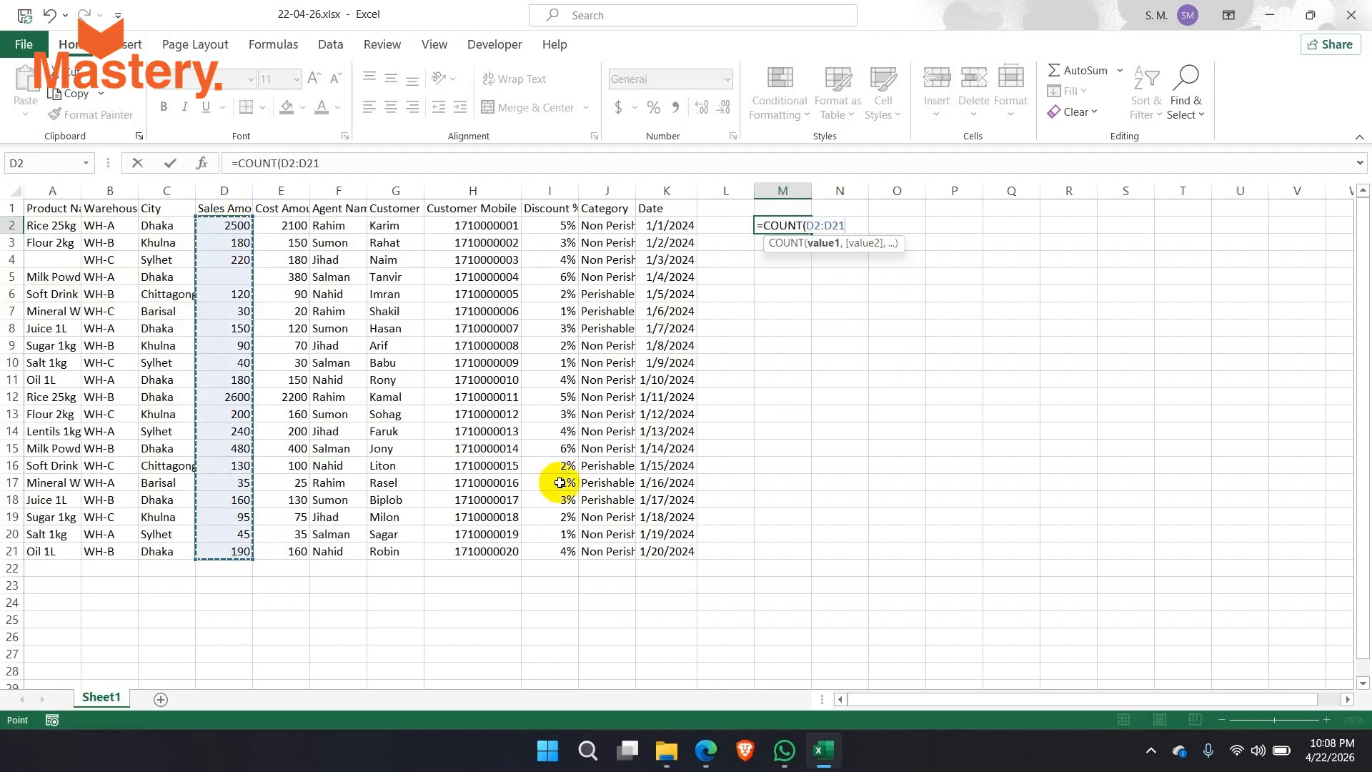
pyautogui.press('Return')
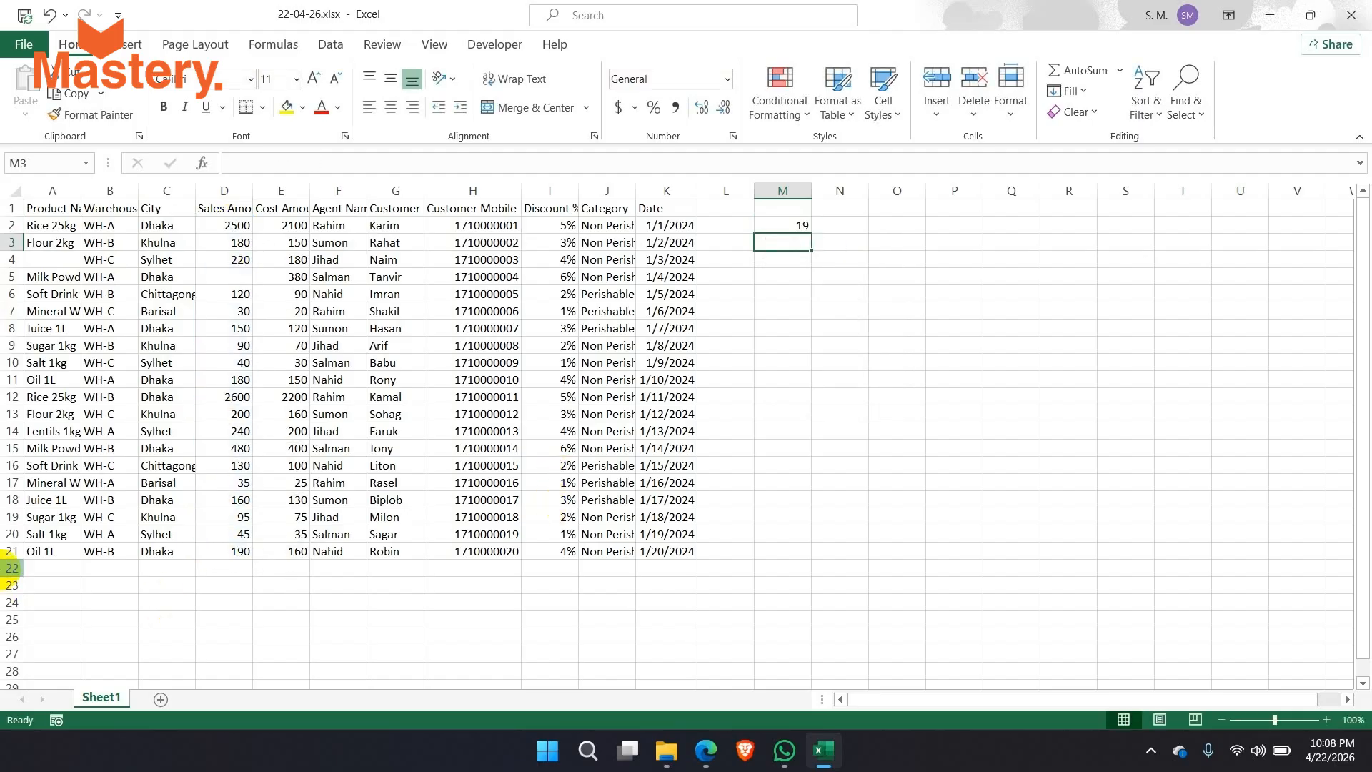
pyautogui.click(797, 223)
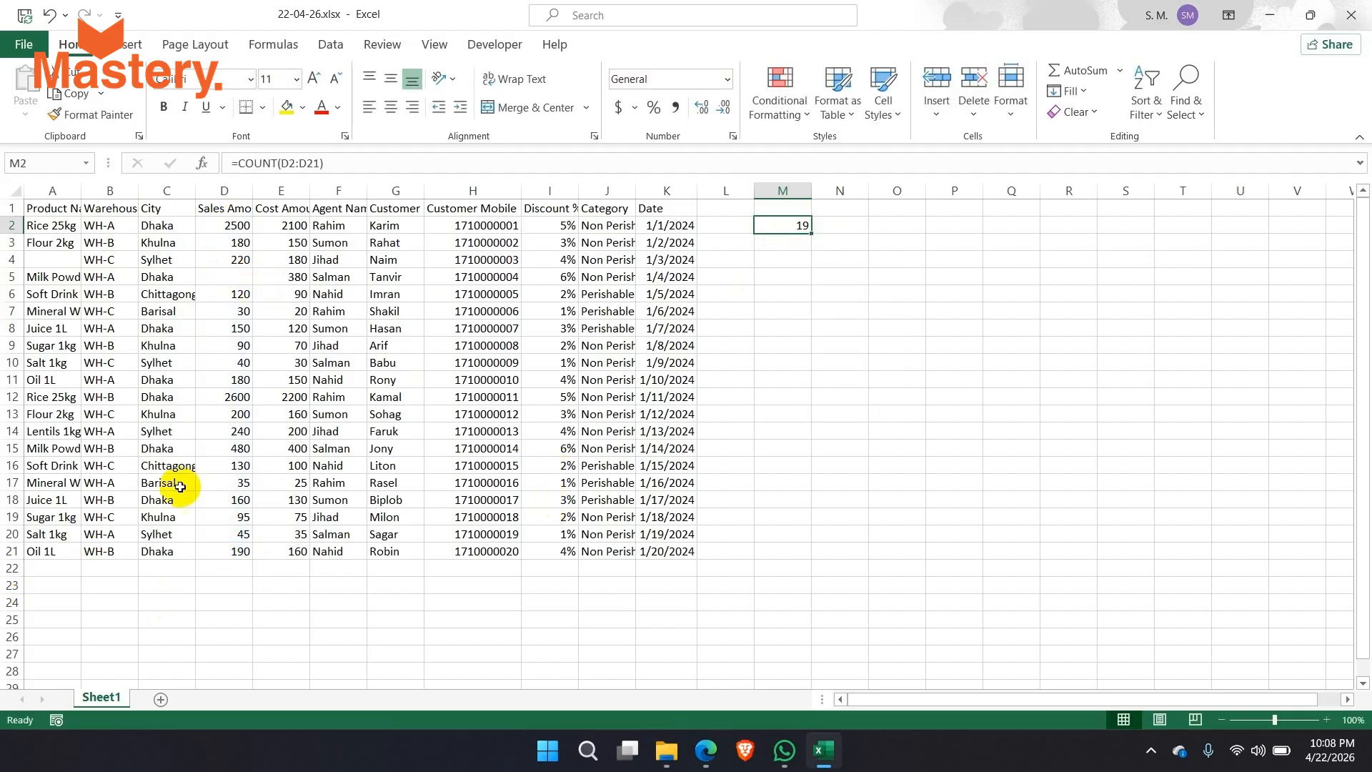
# Fill the blank Sales Amount cell D5 with 300 and recheck the COUNT formula in M2 against its range.
pyautogui.moveTo(7, 551); pyautogui.dragTo(2, 231)
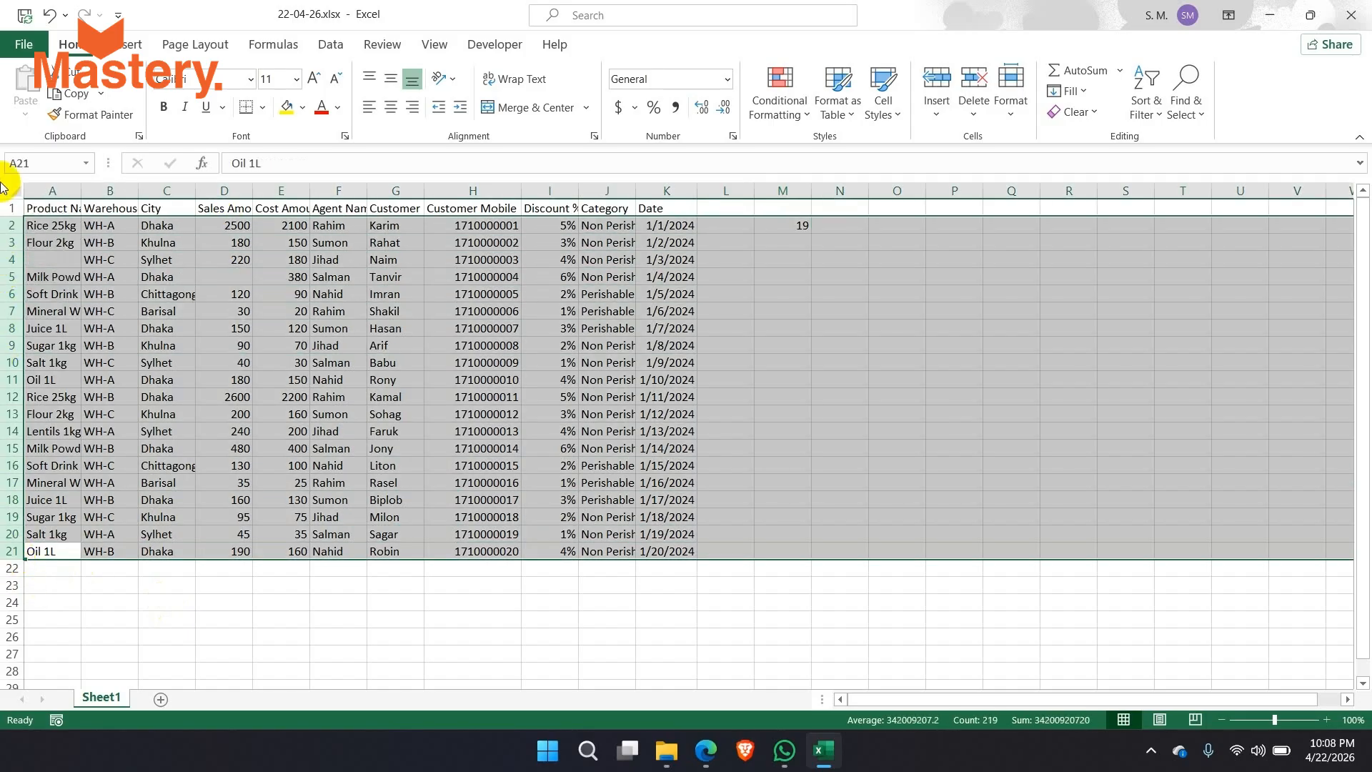
pyautogui.click(235, 282)
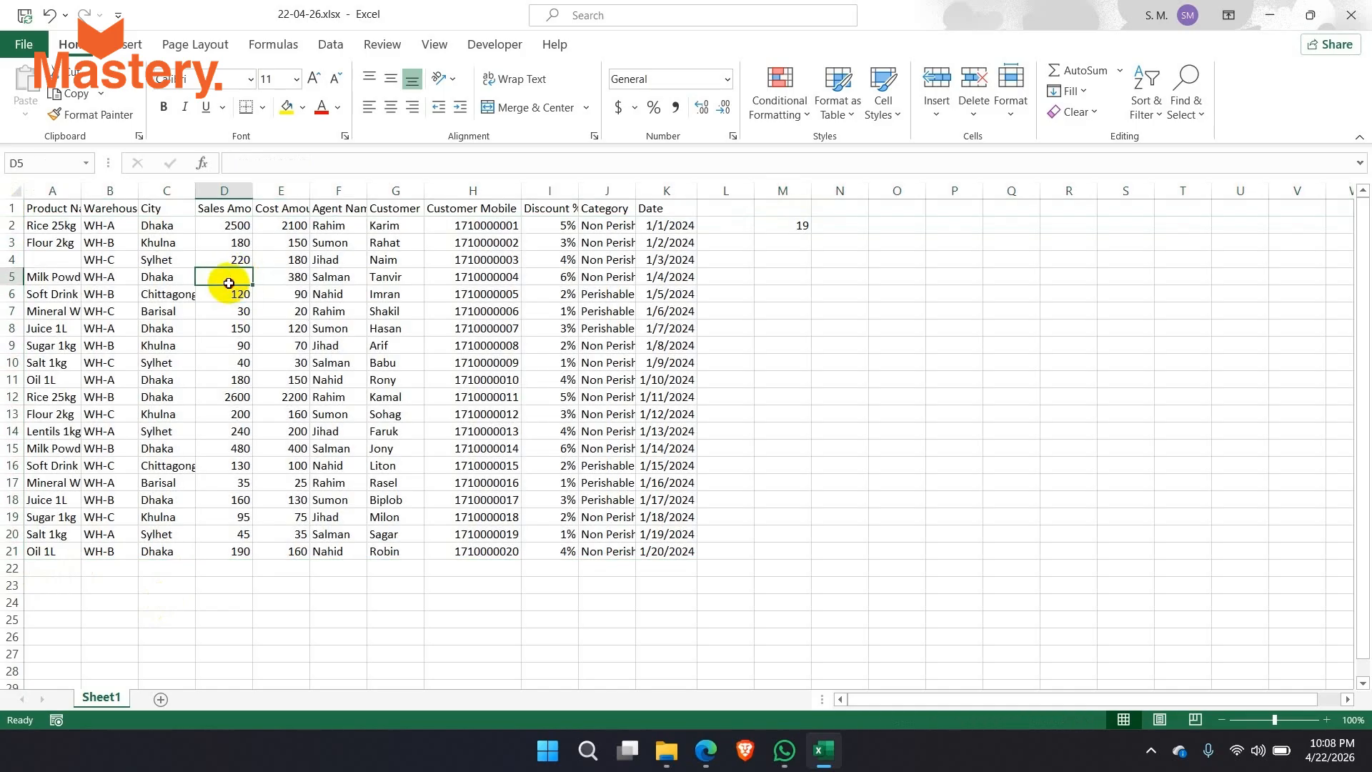
pyautogui.click(799, 231)
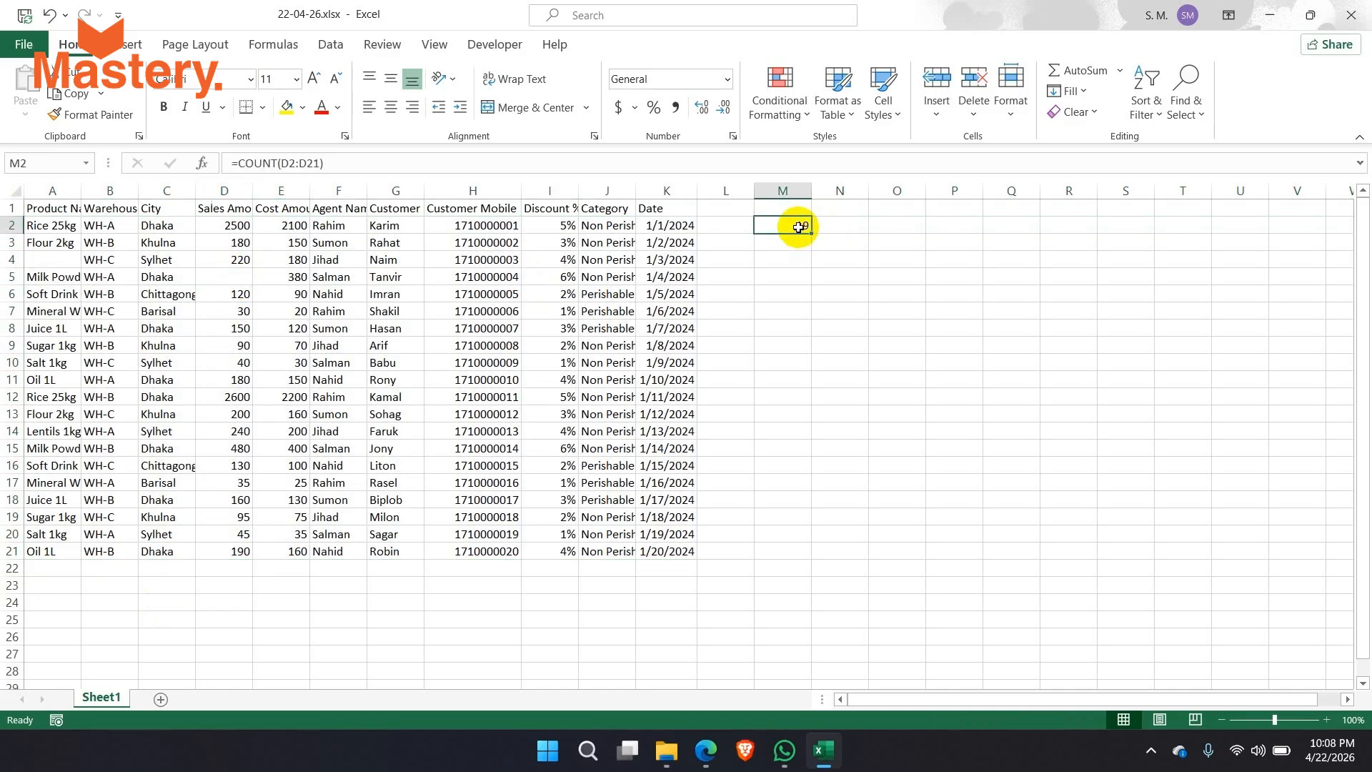
pyautogui.click(236, 279)
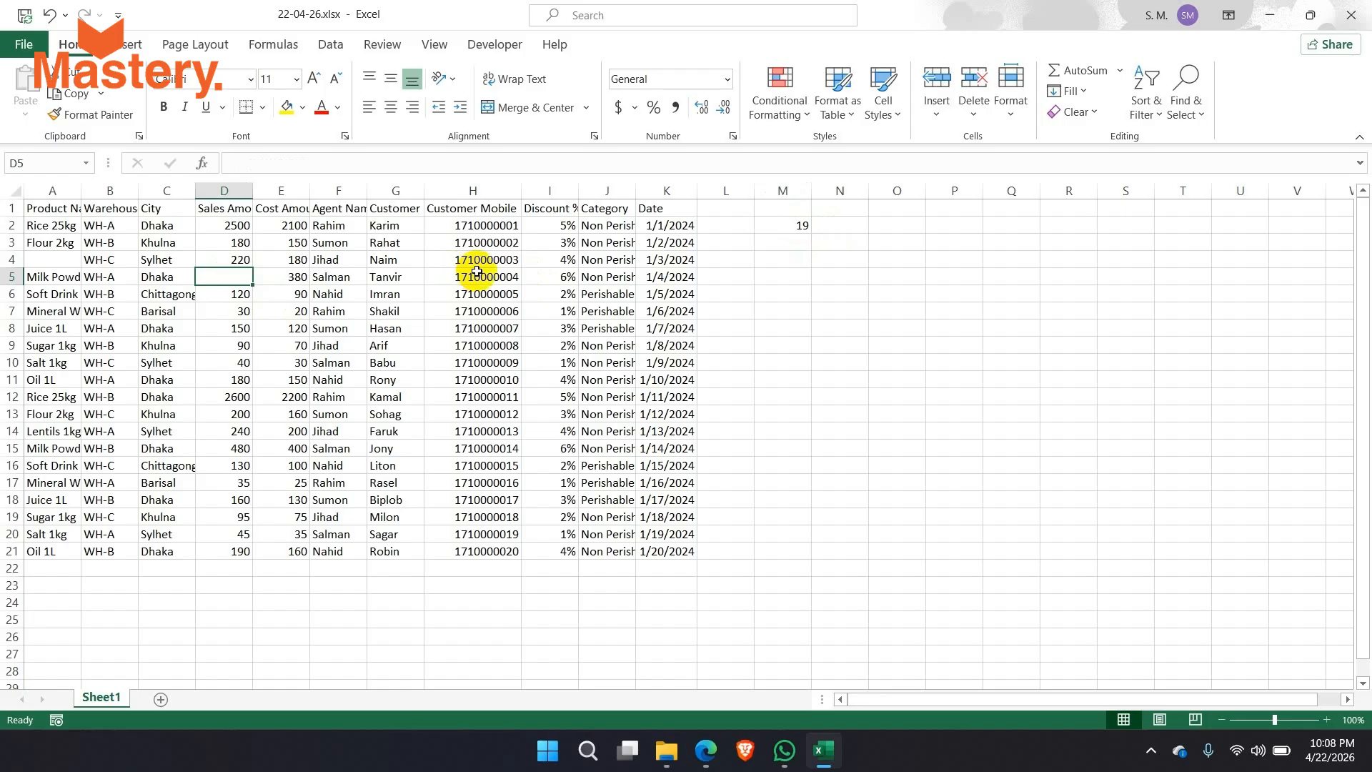
pyautogui.write('3')
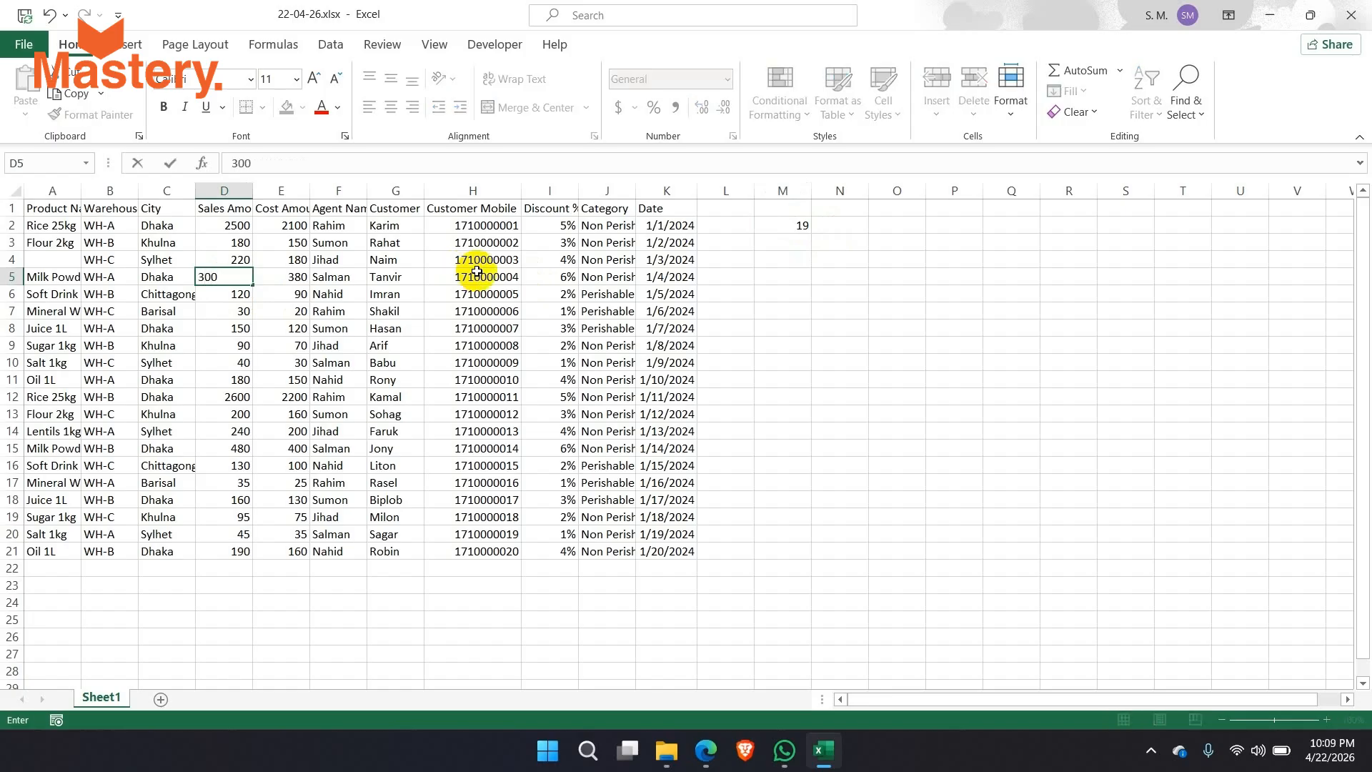
pyautogui.write('00')
pyautogui.press('Return')
pyautogui.doubleClick(800, 225)
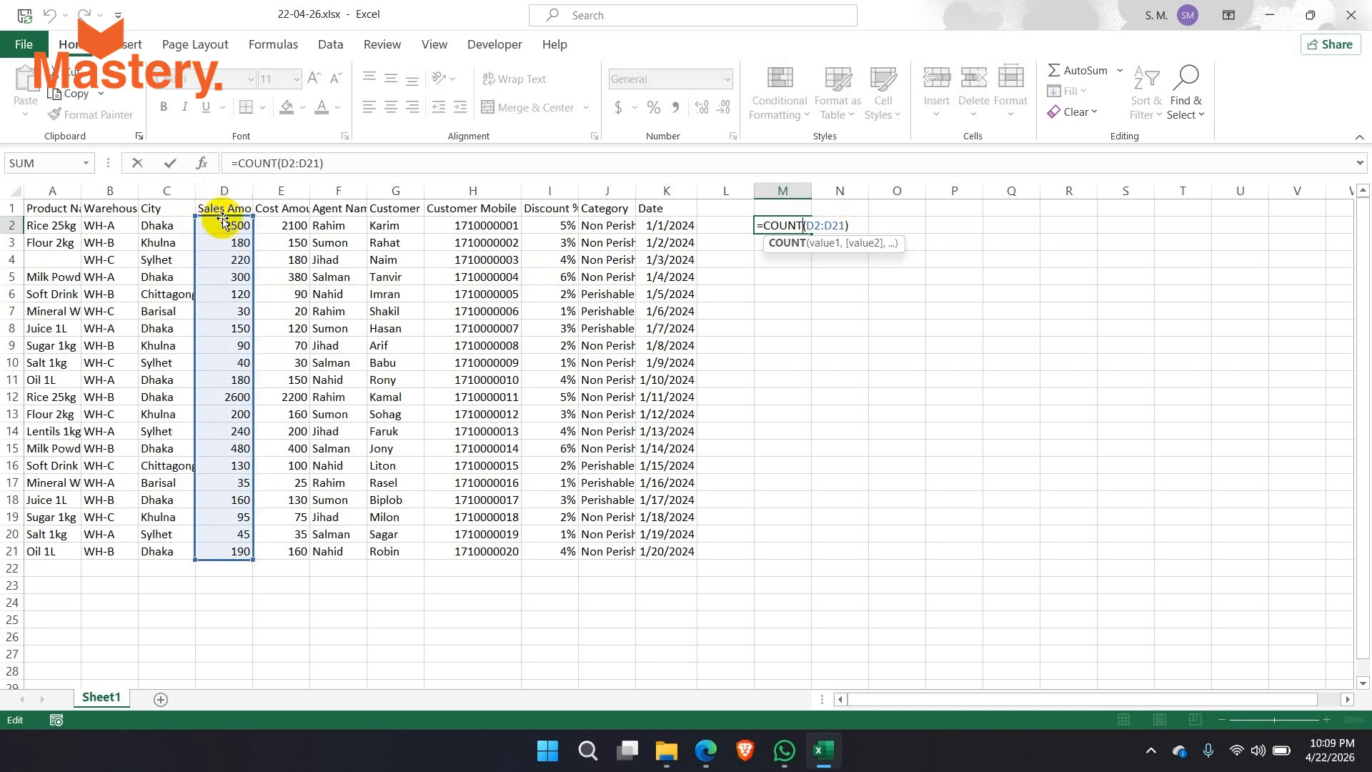
pyautogui.moveTo(223, 220); pyautogui.dragTo(226, 550)
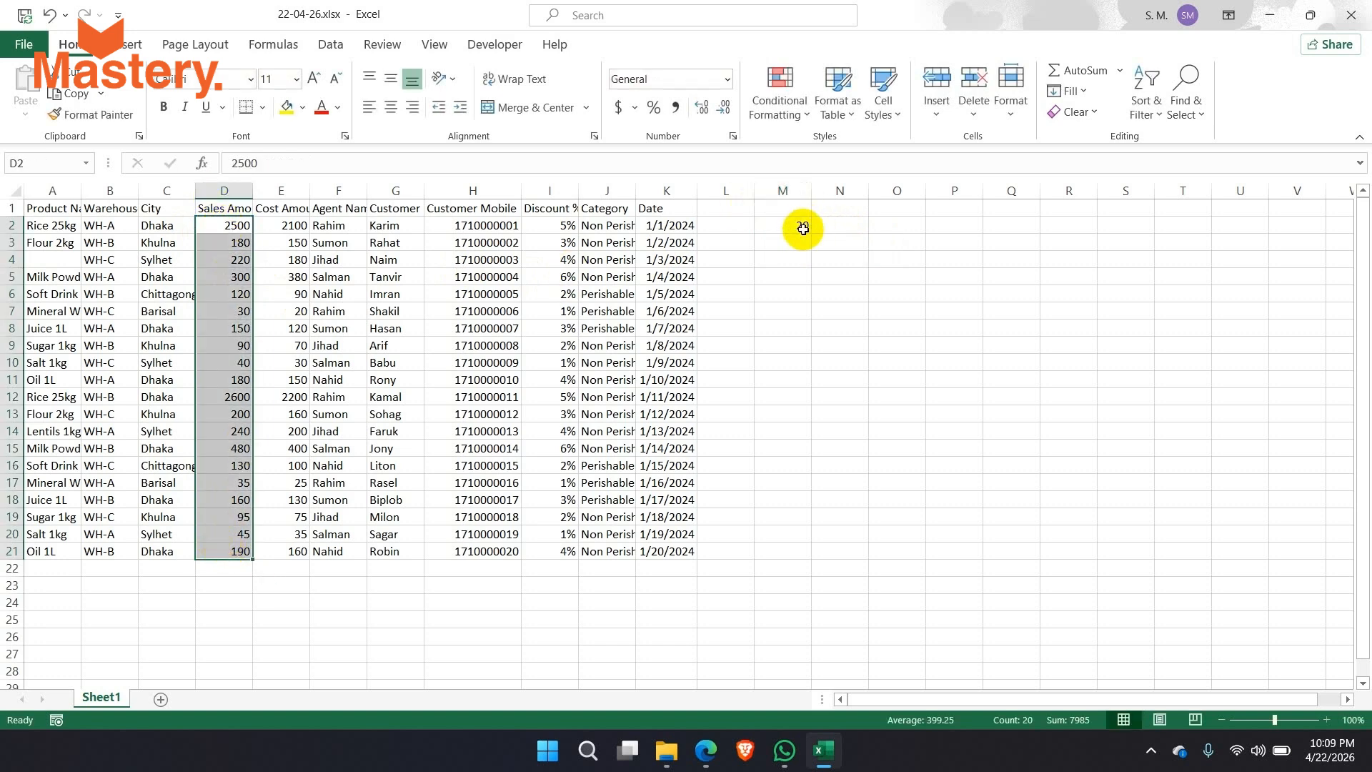
pyautogui.click(792, 228)
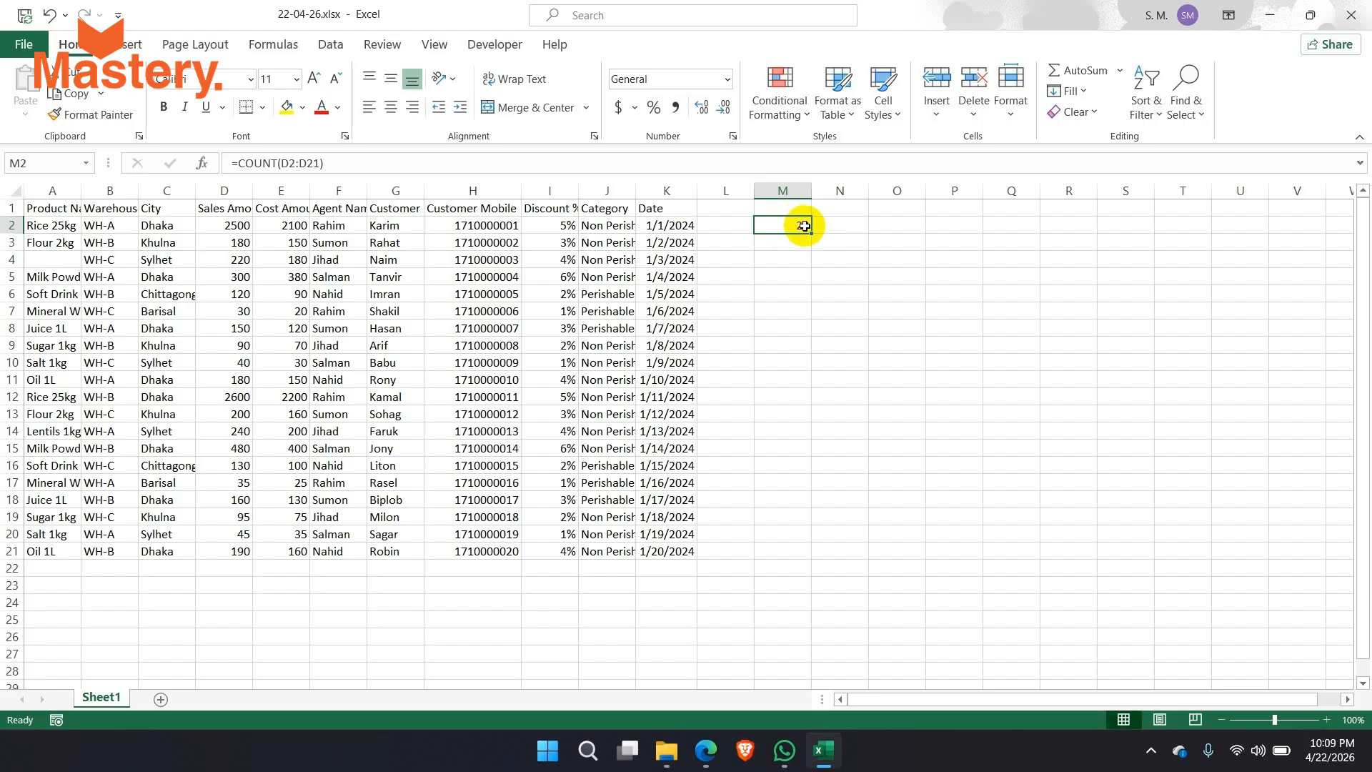
# Enter a COUNT formula in N2 over the product name range A2:A21.
pyautogui.click(827, 226)
pyautogui.write('=count')
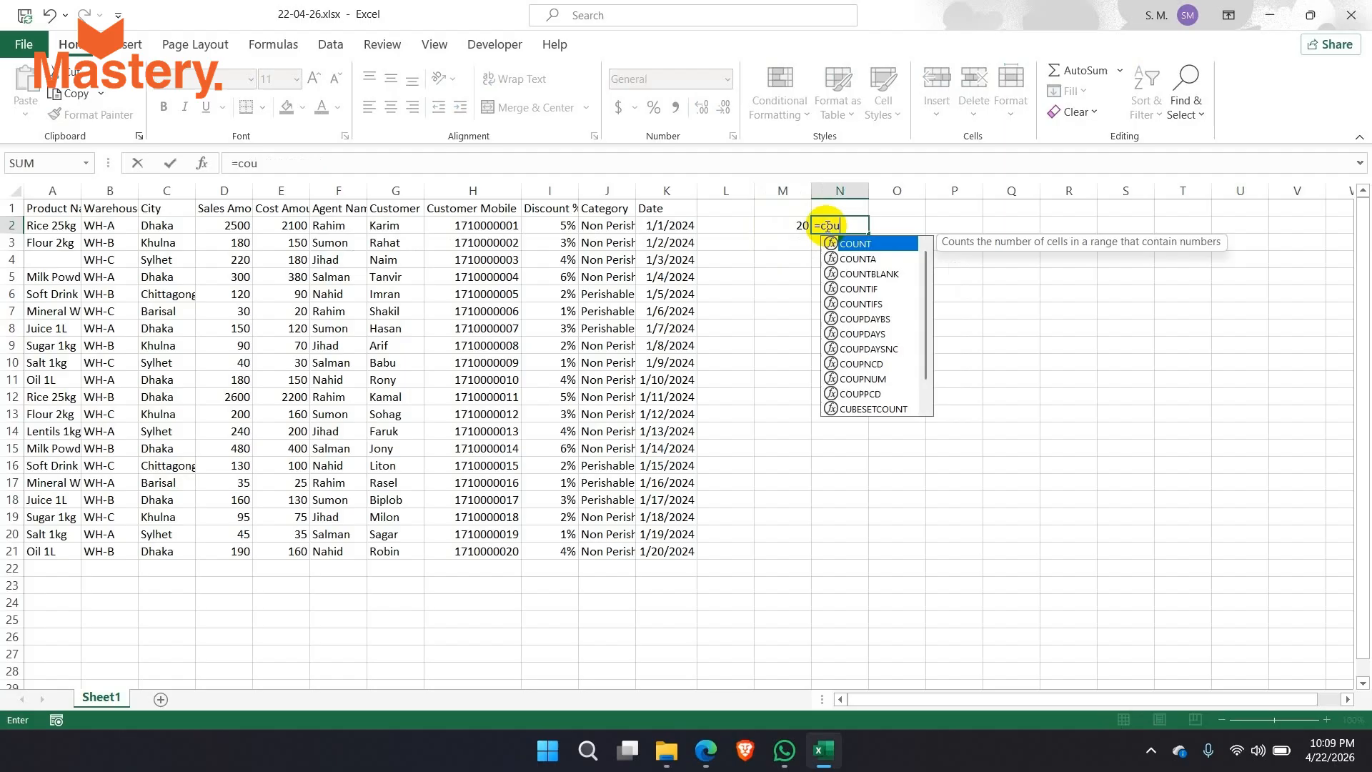
pyautogui.press('Tab')
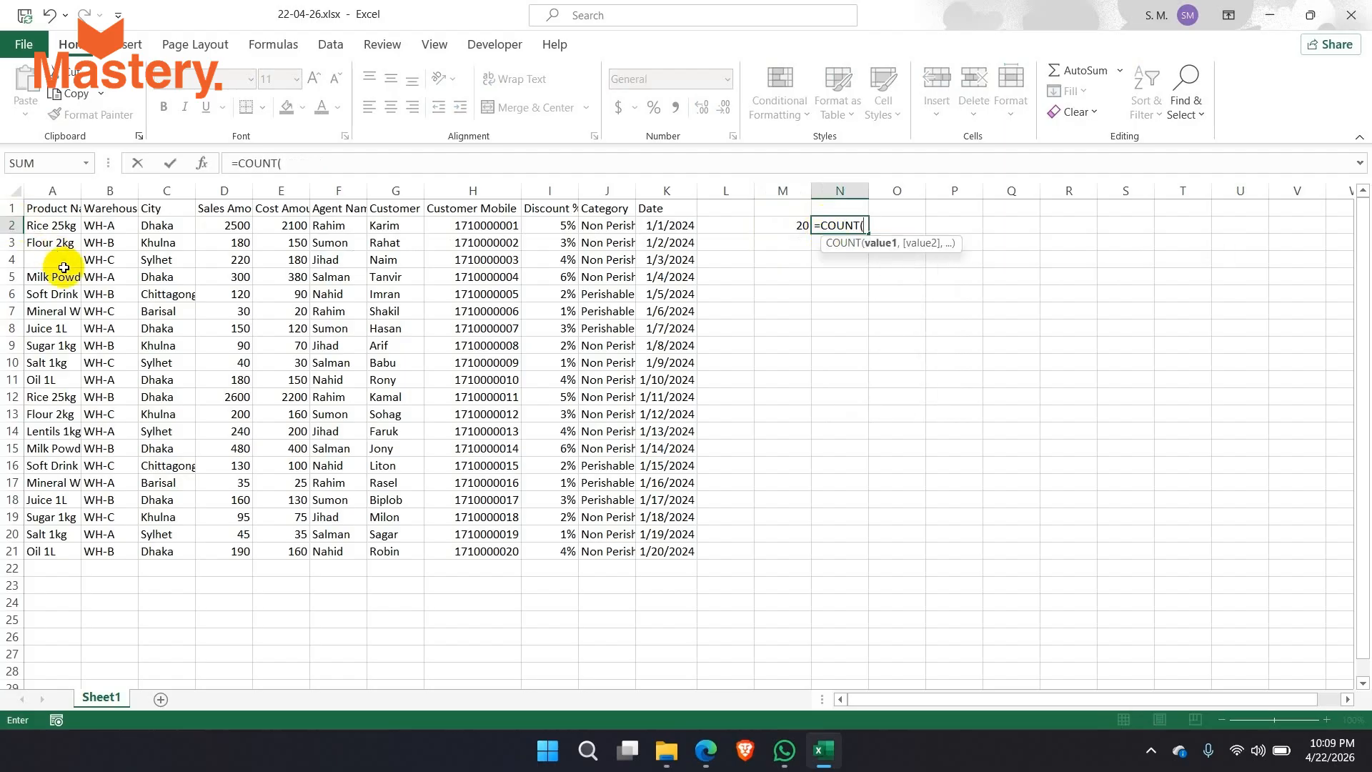
pyautogui.moveTo(39, 225); pyautogui.dragTo(34, 551)
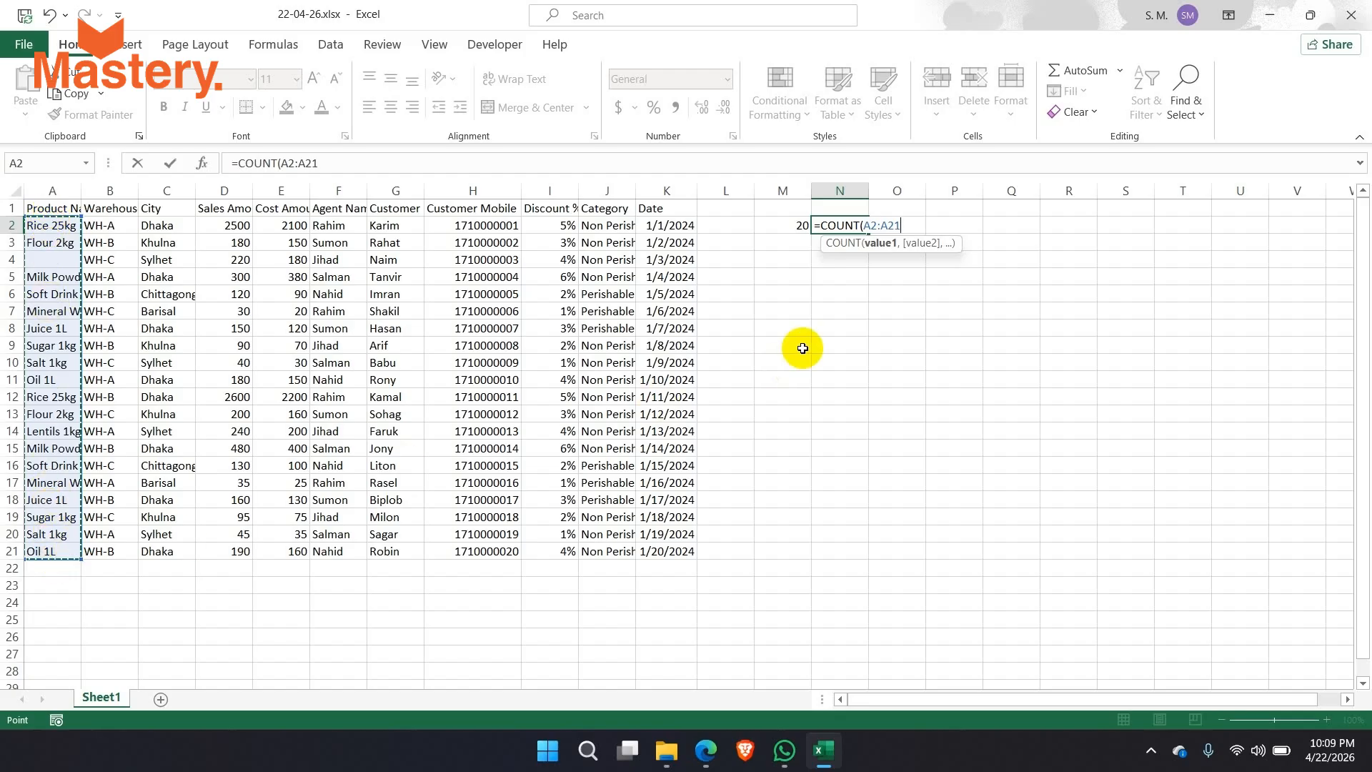
pyautogui.press('Return')
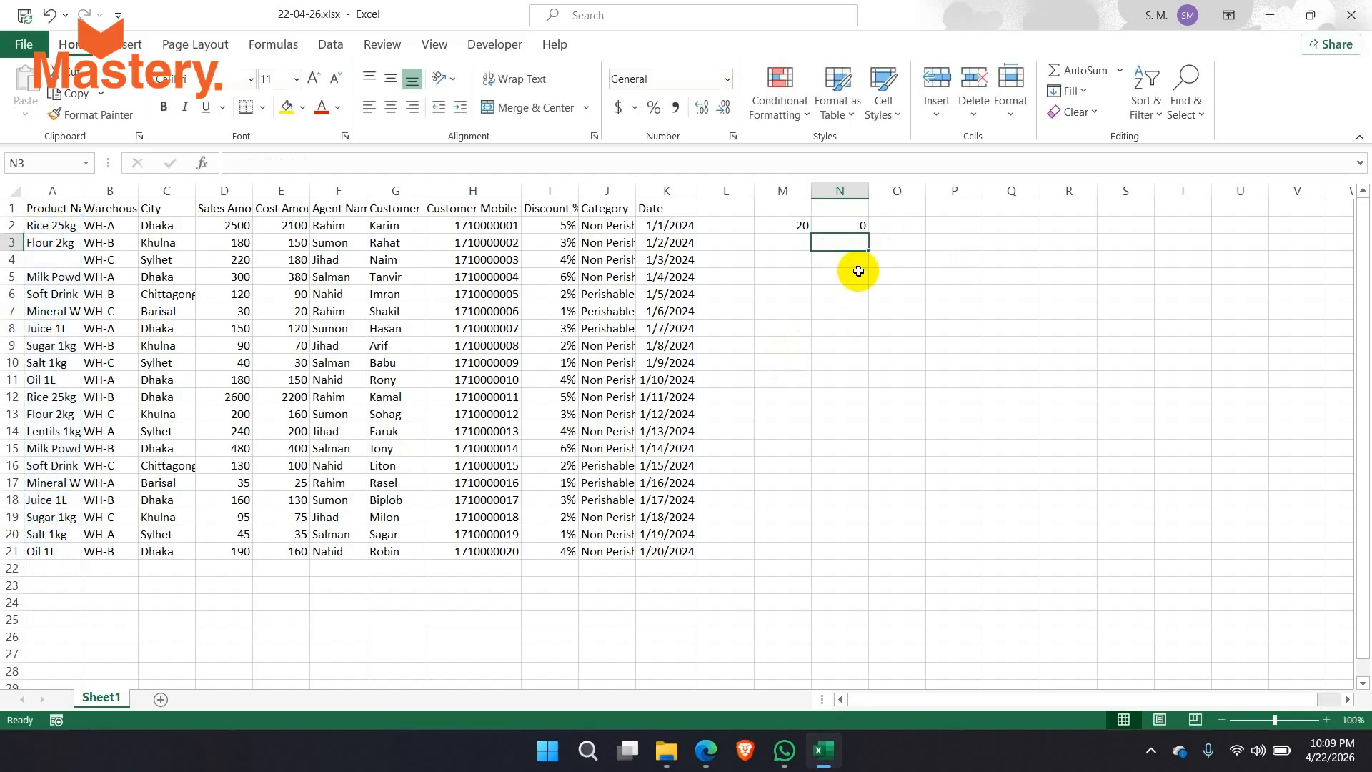
pyautogui.click(847, 224)
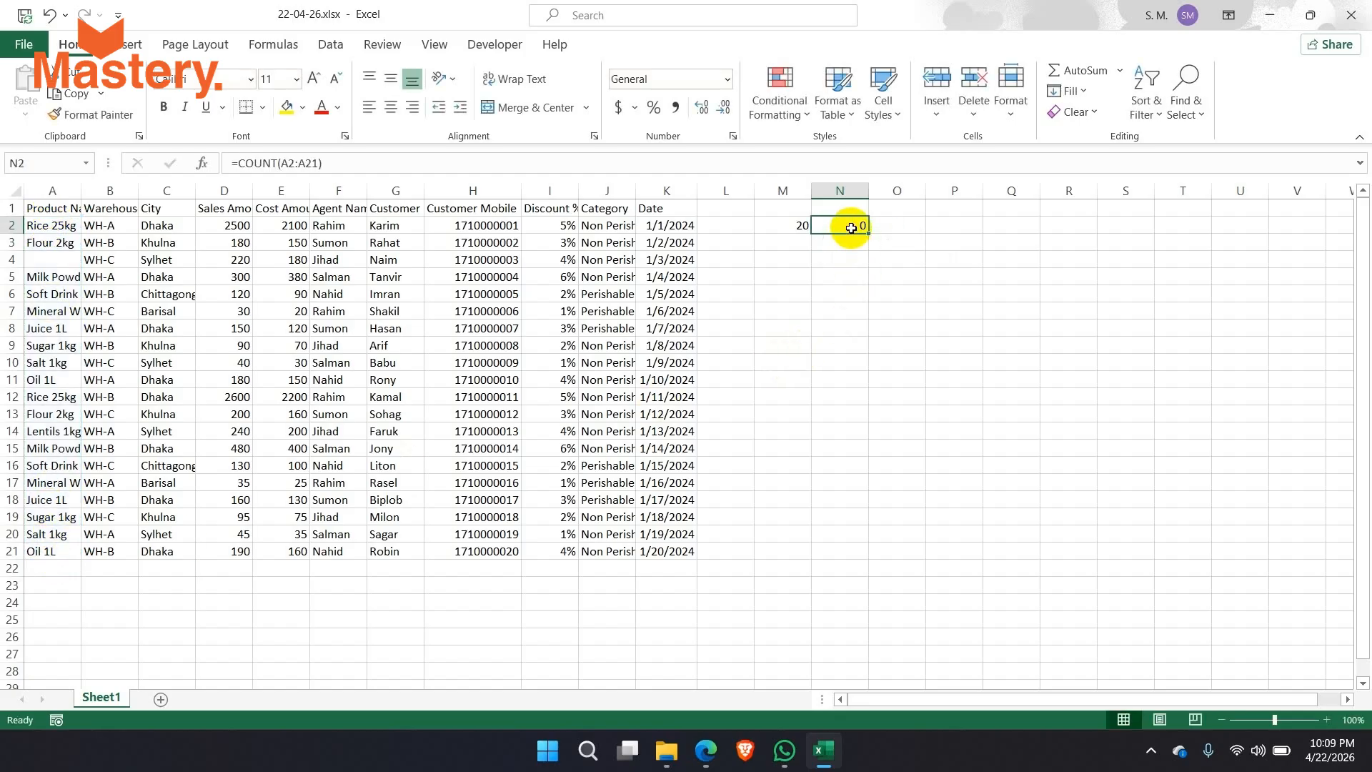
# Compare the COUNT formulas in M2 and N2 against the numeric Sales Amount column and the text-based City column.
pyautogui.click(792, 230)
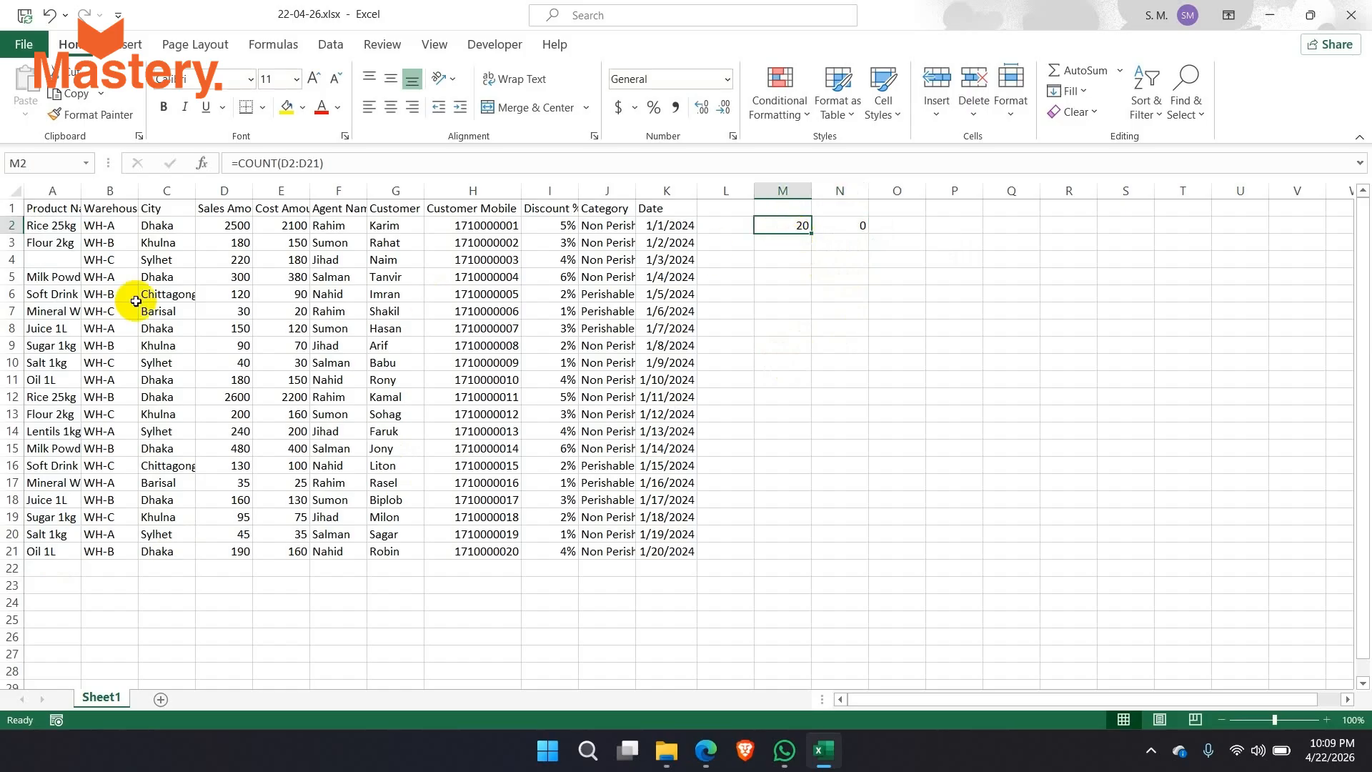
pyautogui.click(853, 225)
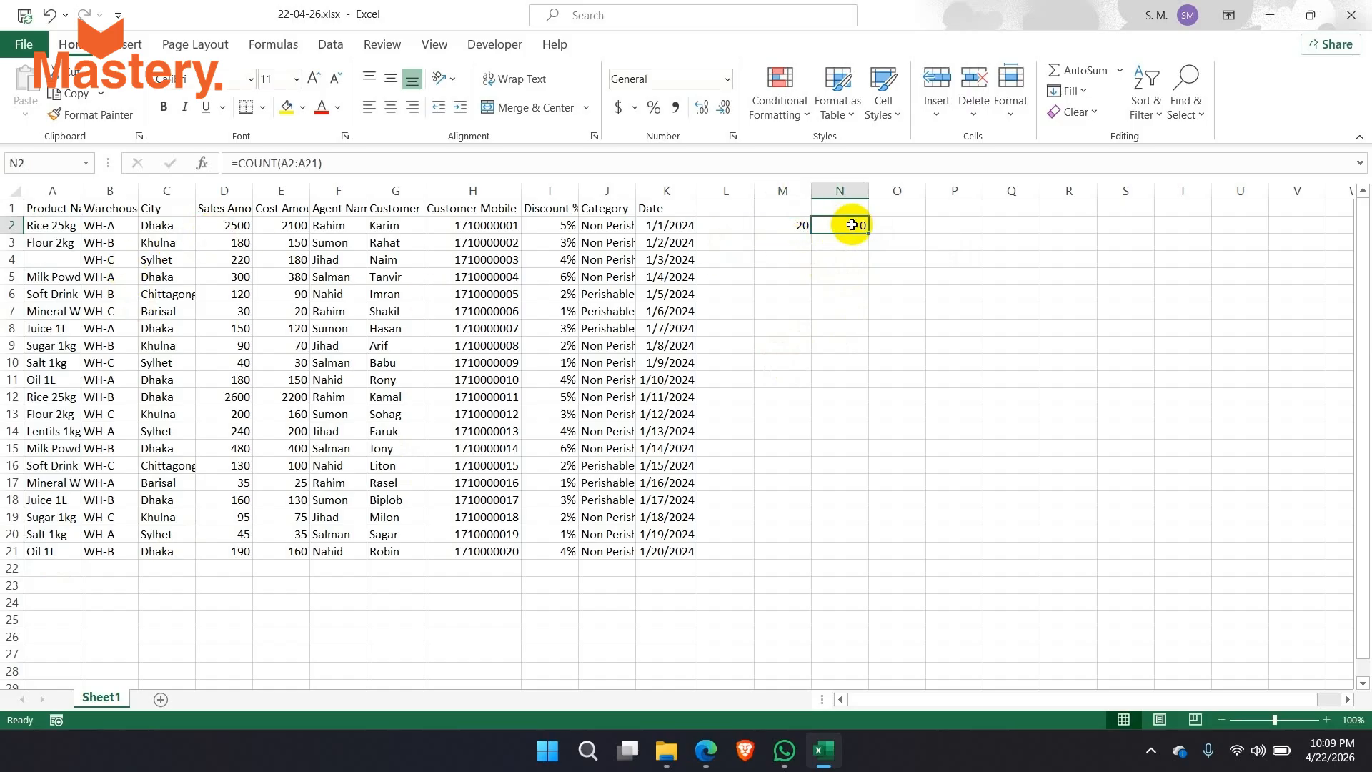
pyautogui.click(798, 229)
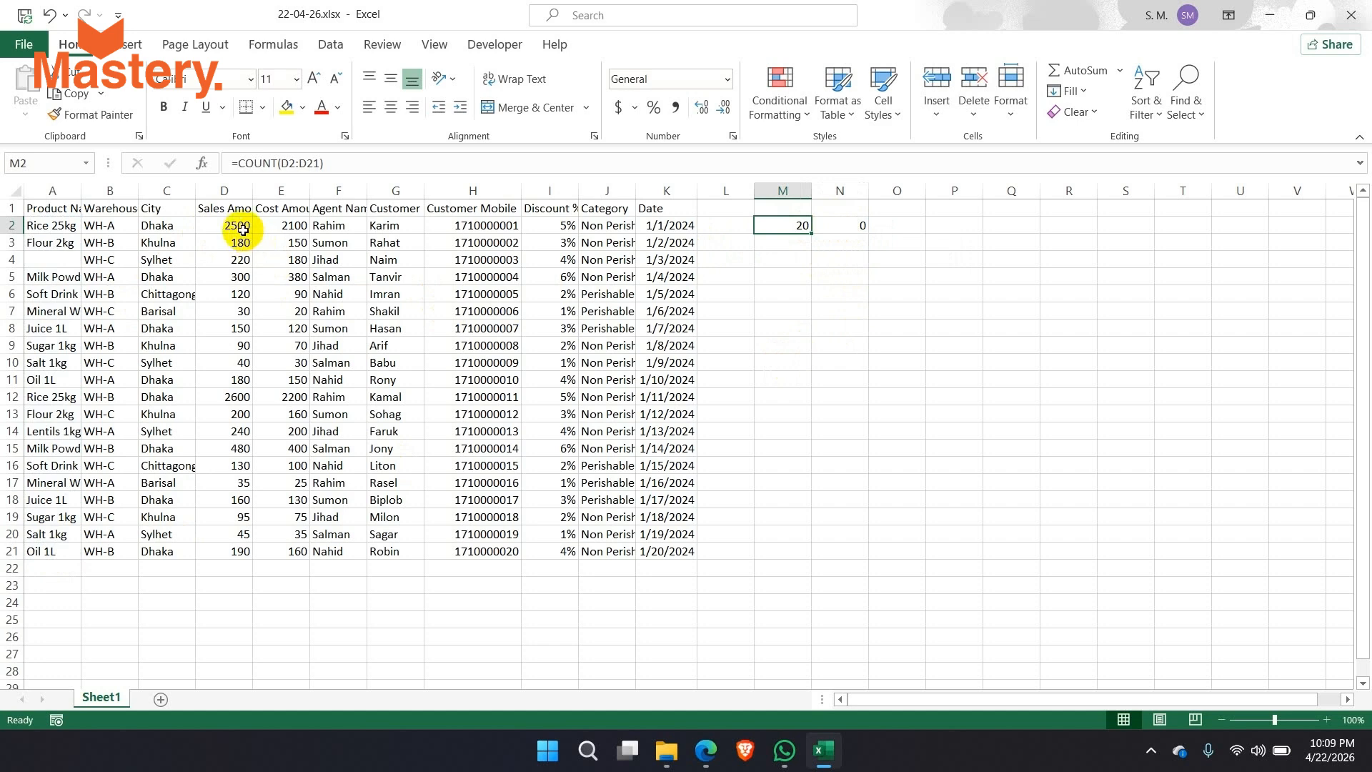
pyautogui.moveTo(243, 229); pyautogui.dragTo(243, 555)
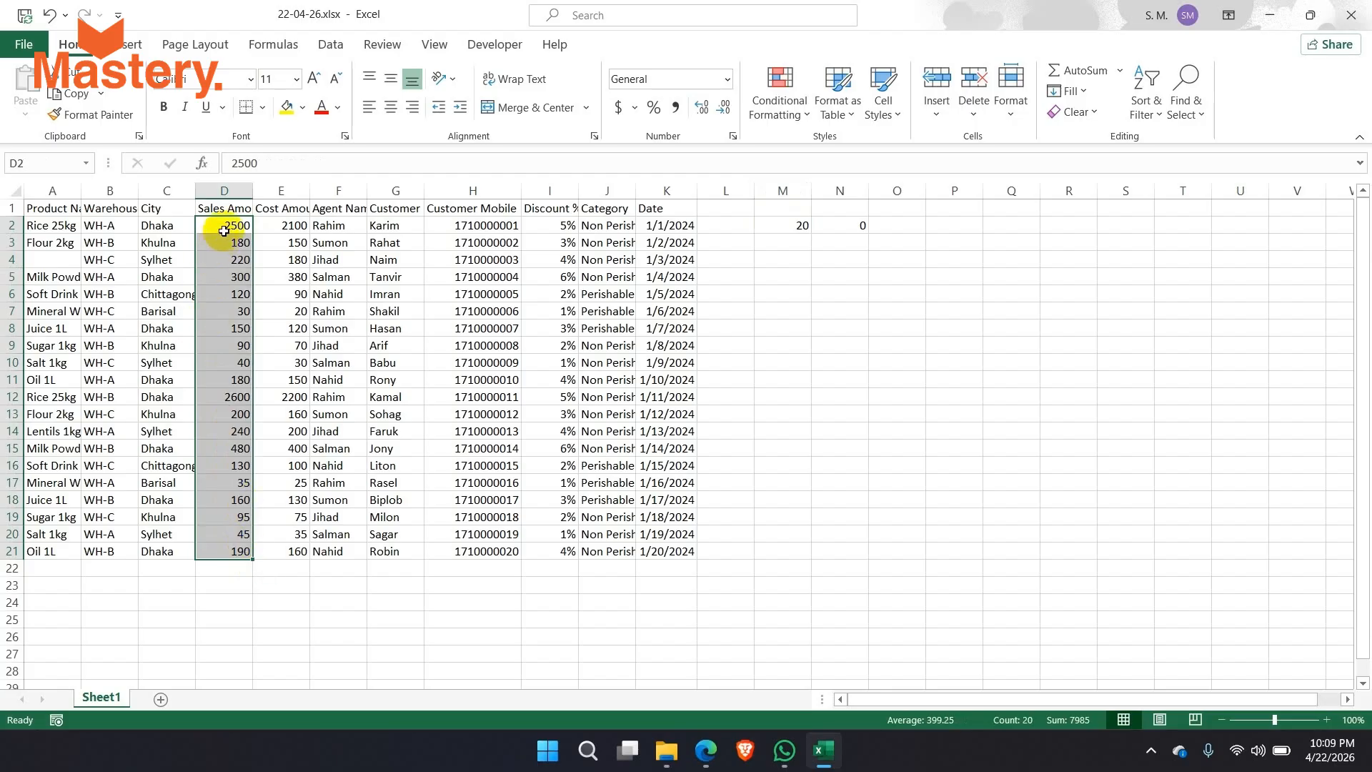
pyautogui.moveTo(224, 230); pyautogui.dragTo(243, 554)
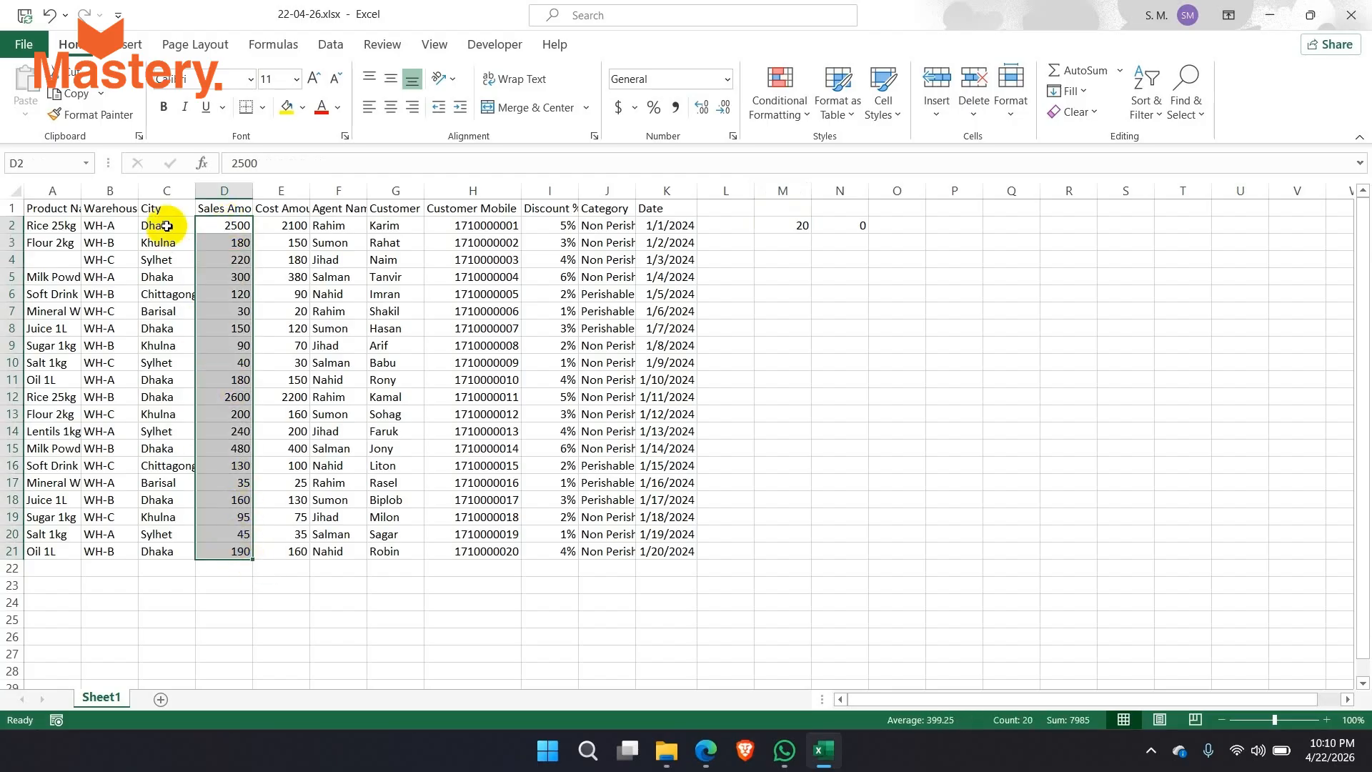
pyautogui.moveTo(166, 226); pyautogui.dragTo(163, 553)
pyautogui.click(851, 225)
pyautogui.moveTo(236, 226); pyautogui.dragTo(247, 551)
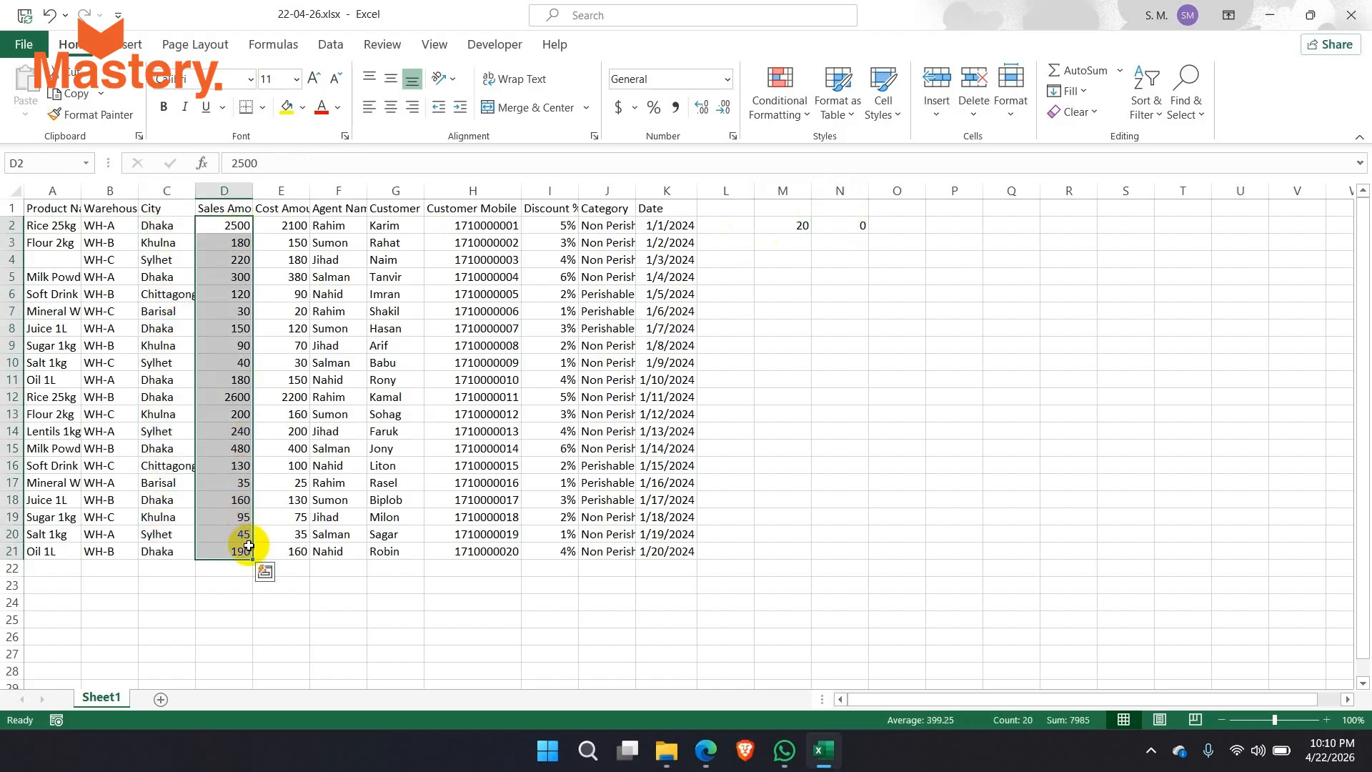
pyautogui.click(859, 224)
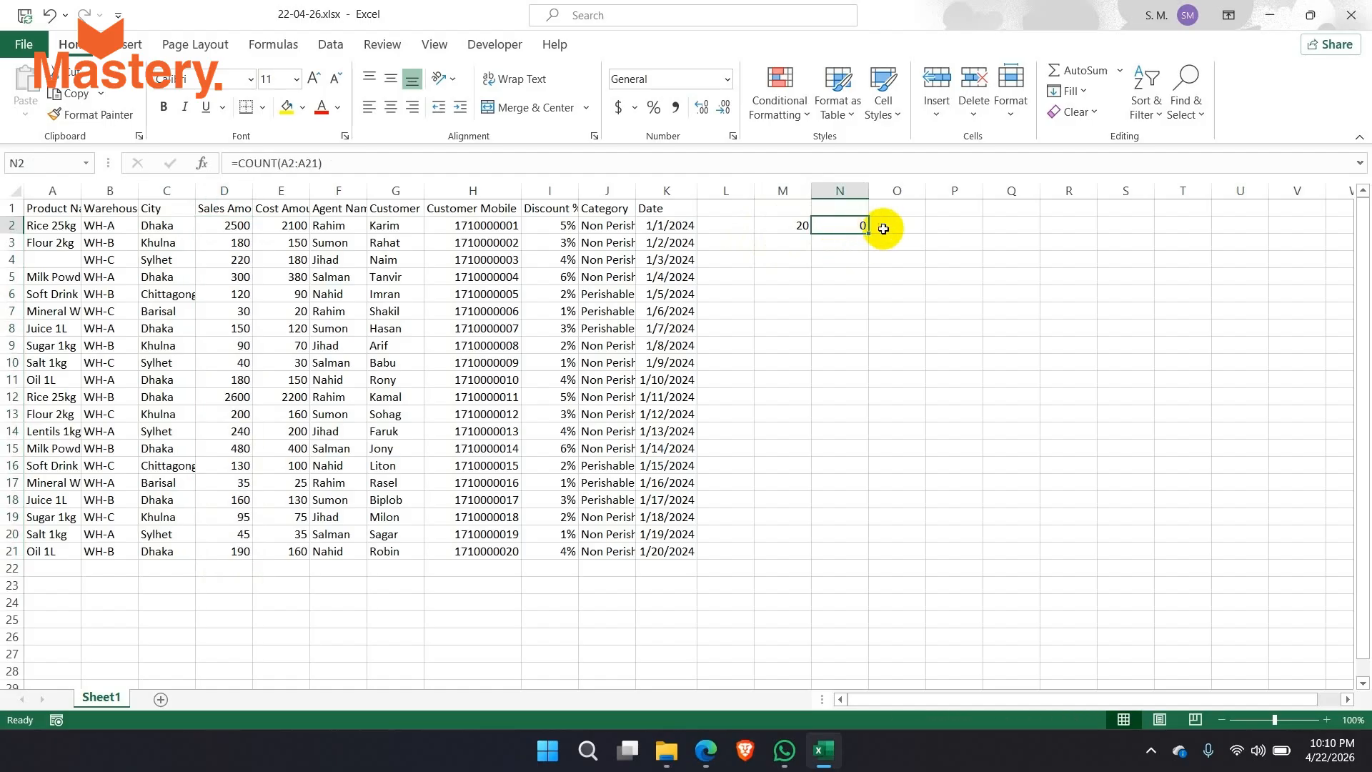
# Enter a COUNTA formula in O2 over the product names A2:A21 and check it against the blank cell A4.
pyautogui.click(884, 228)
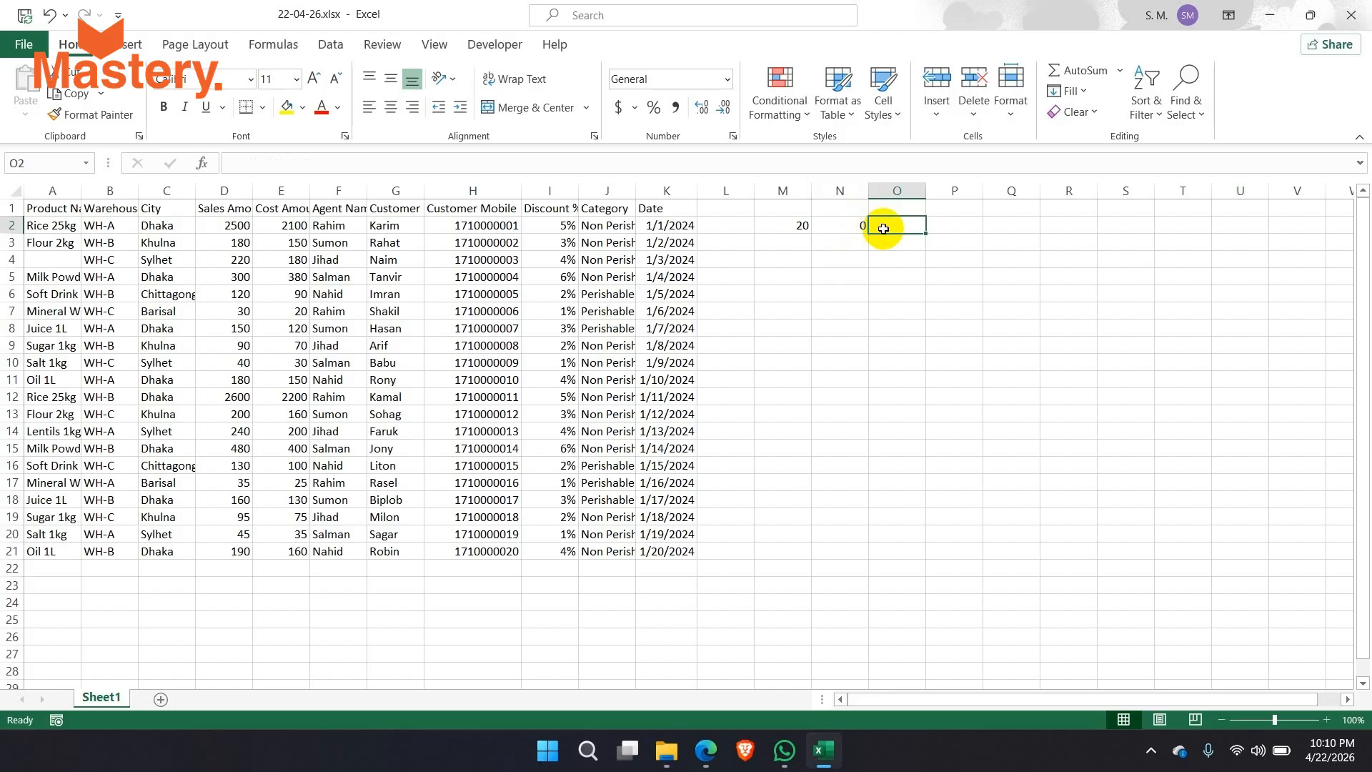
pyautogui.write('=cou')
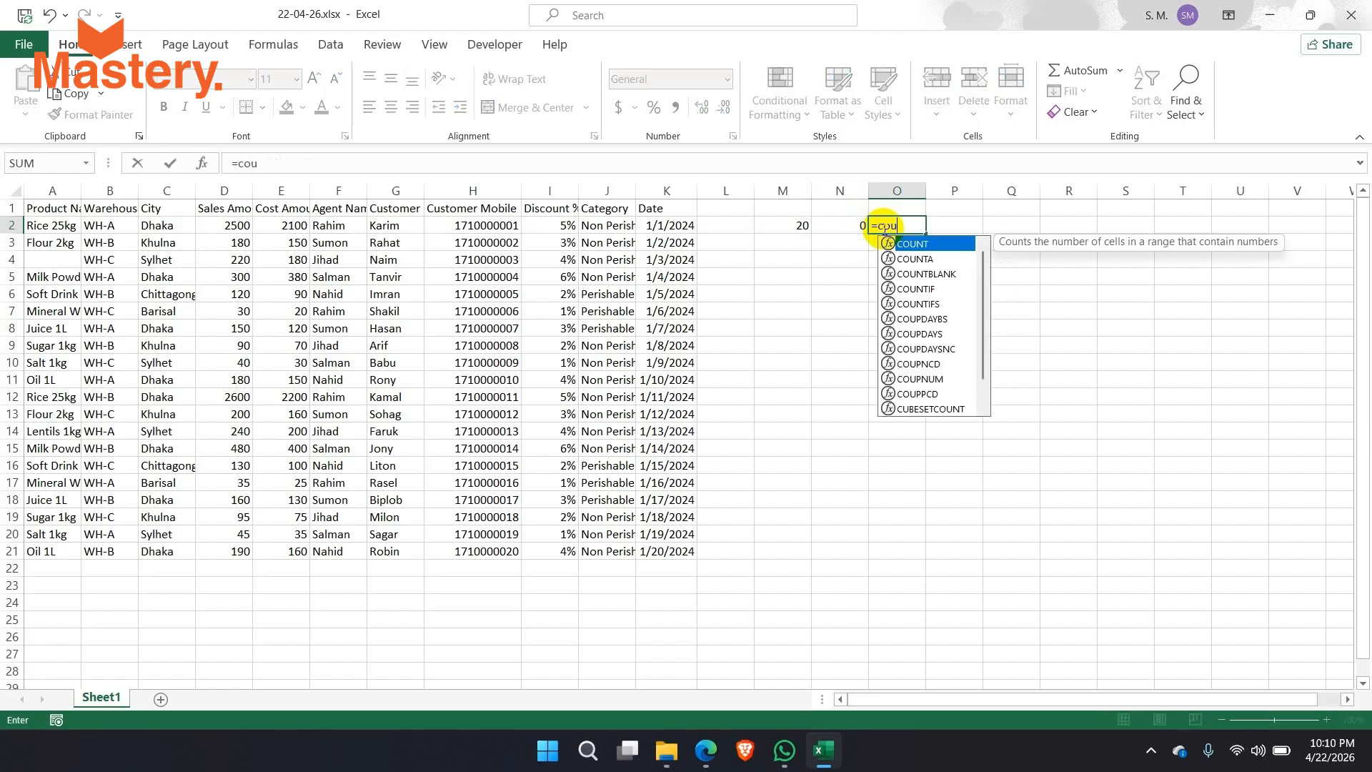
pyautogui.write('nta')
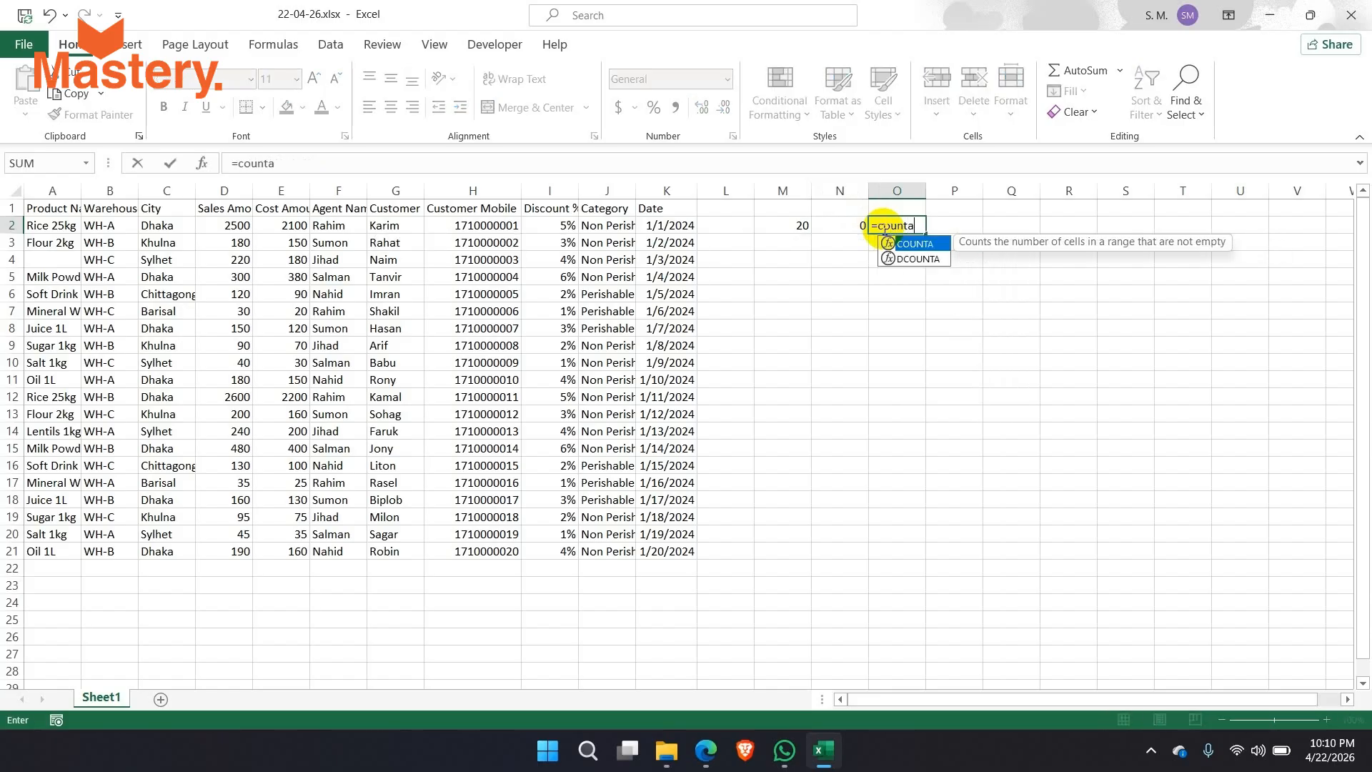
pyautogui.press('Tab')
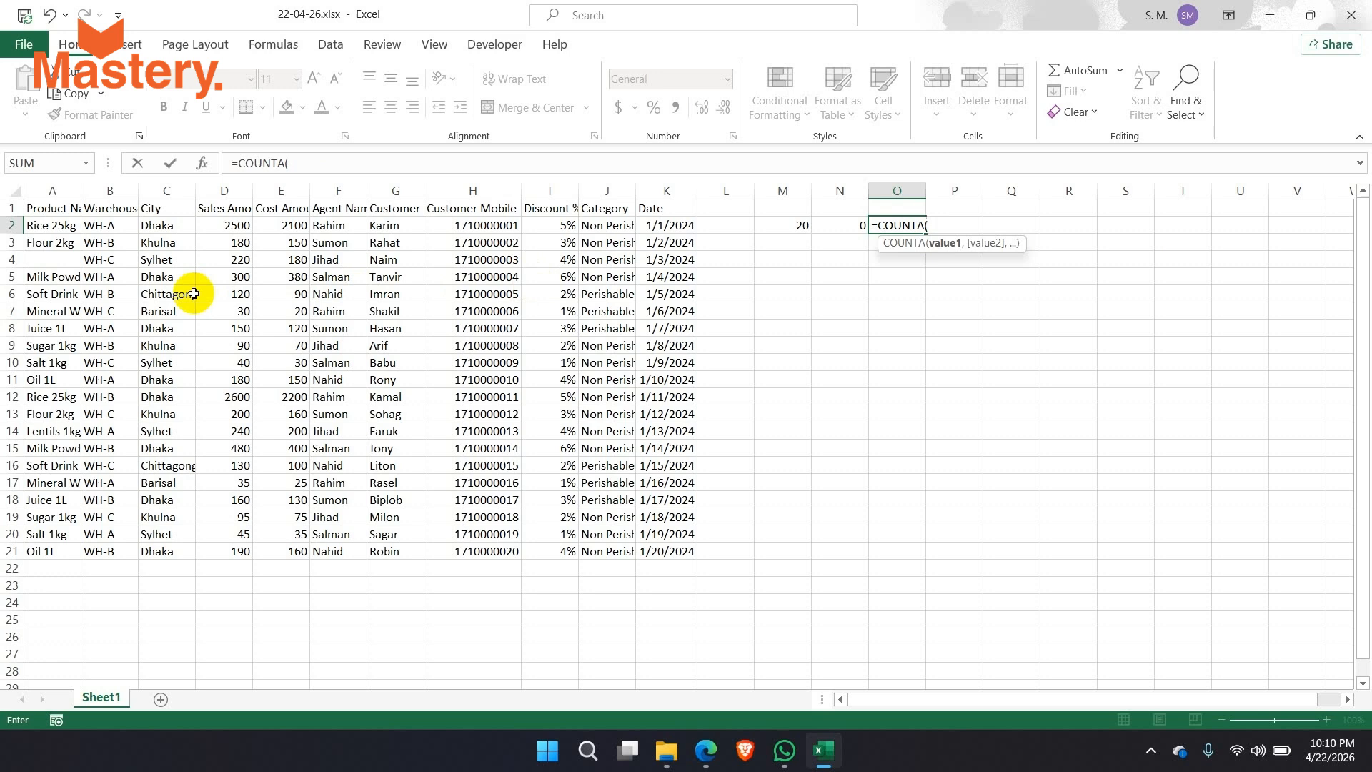
pyautogui.moveTo(54, 225); pyautogui.dragTo(41, 552)
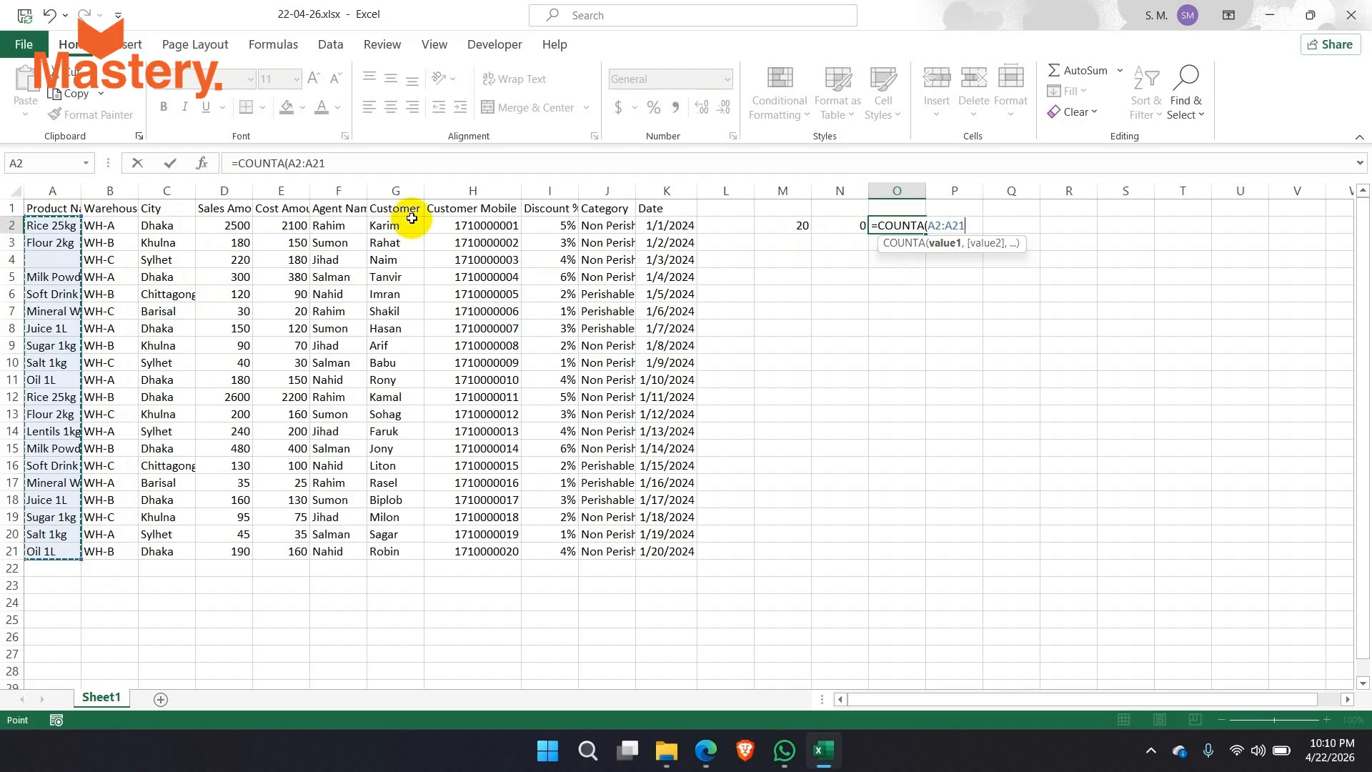
pyautogui.press('Return')
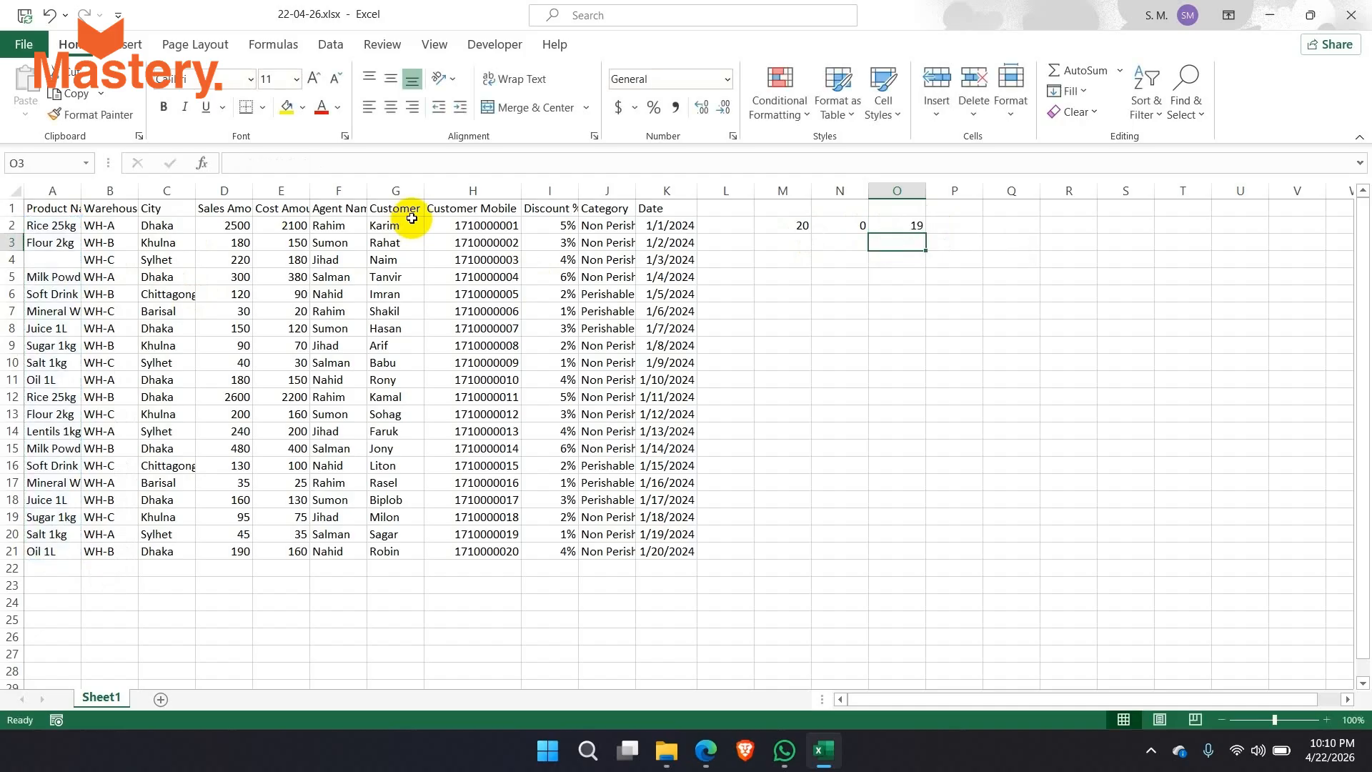
pyautogui.click(908, 224)
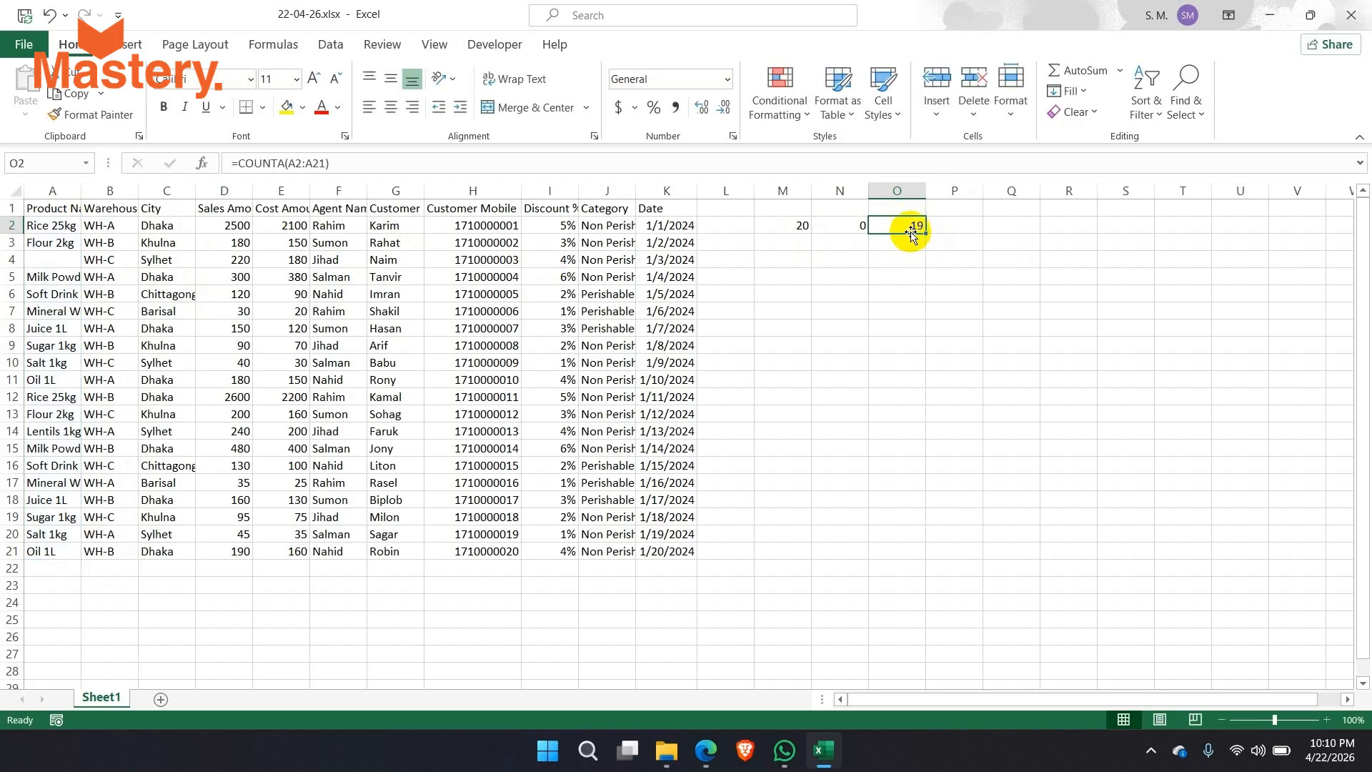
pyautogui.click(51, 263)
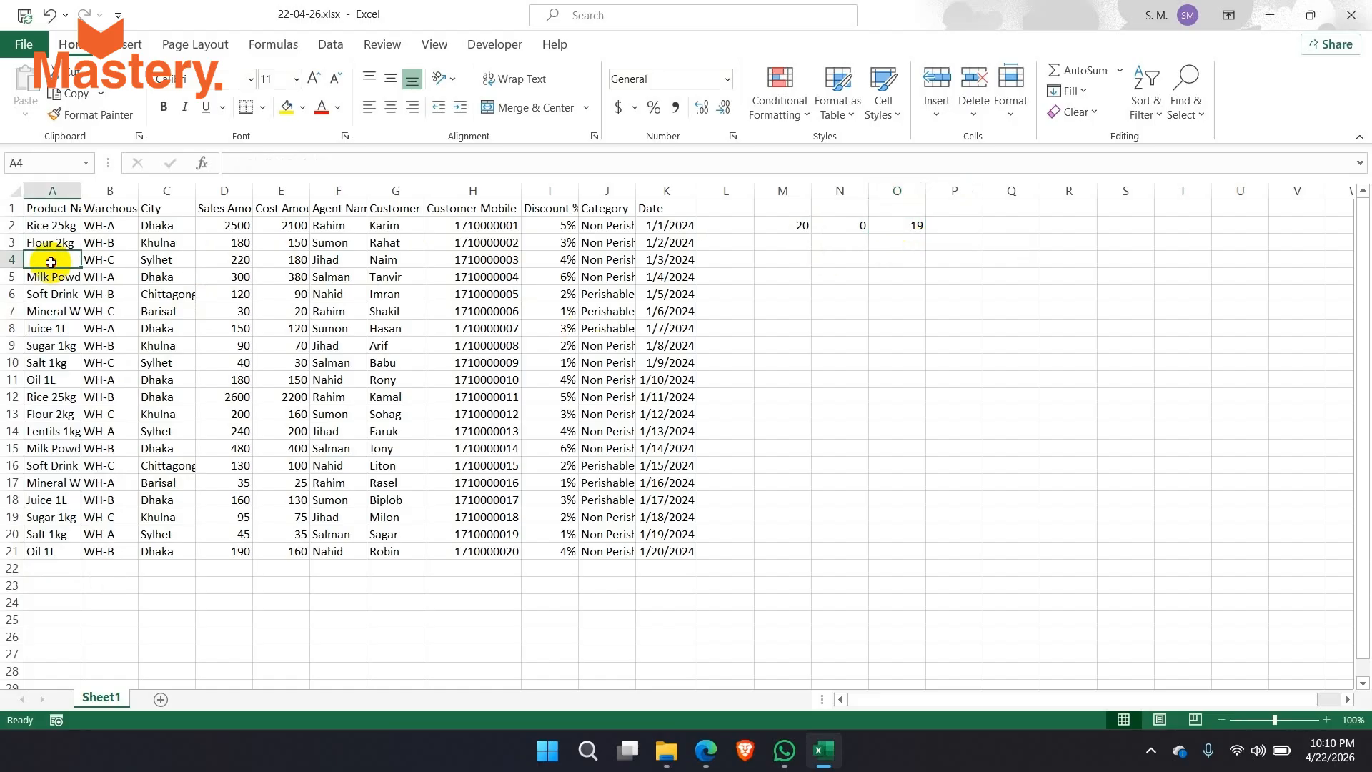
pyautogui.click(53, 293)
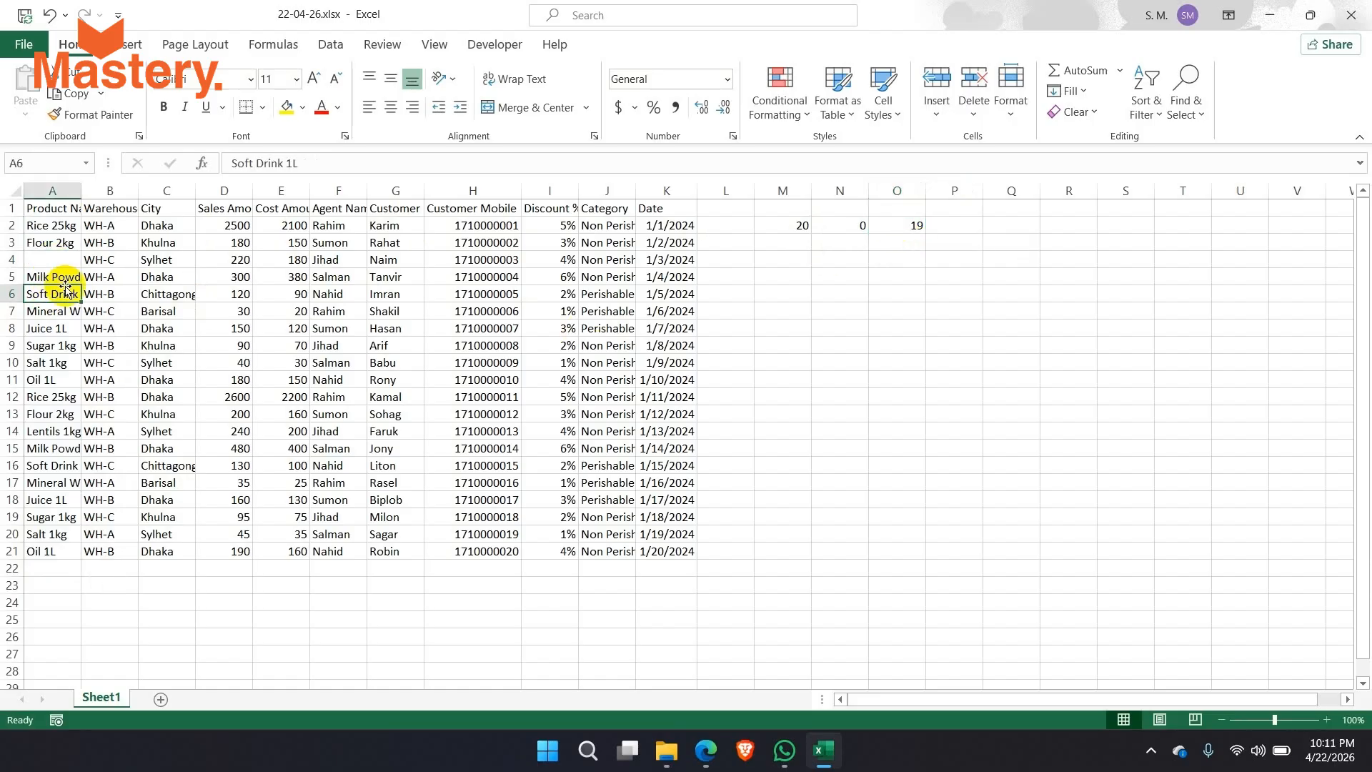
# Copy the Soft Drink 1L product name from A6 into the blank cell A4 and recheck the COUNTA formula in O2.
pyautogui.hotkey('ctrl', 'c')
pyautogui.click(60, 262)
pyautogui.hotkey('ctrl', 'v')
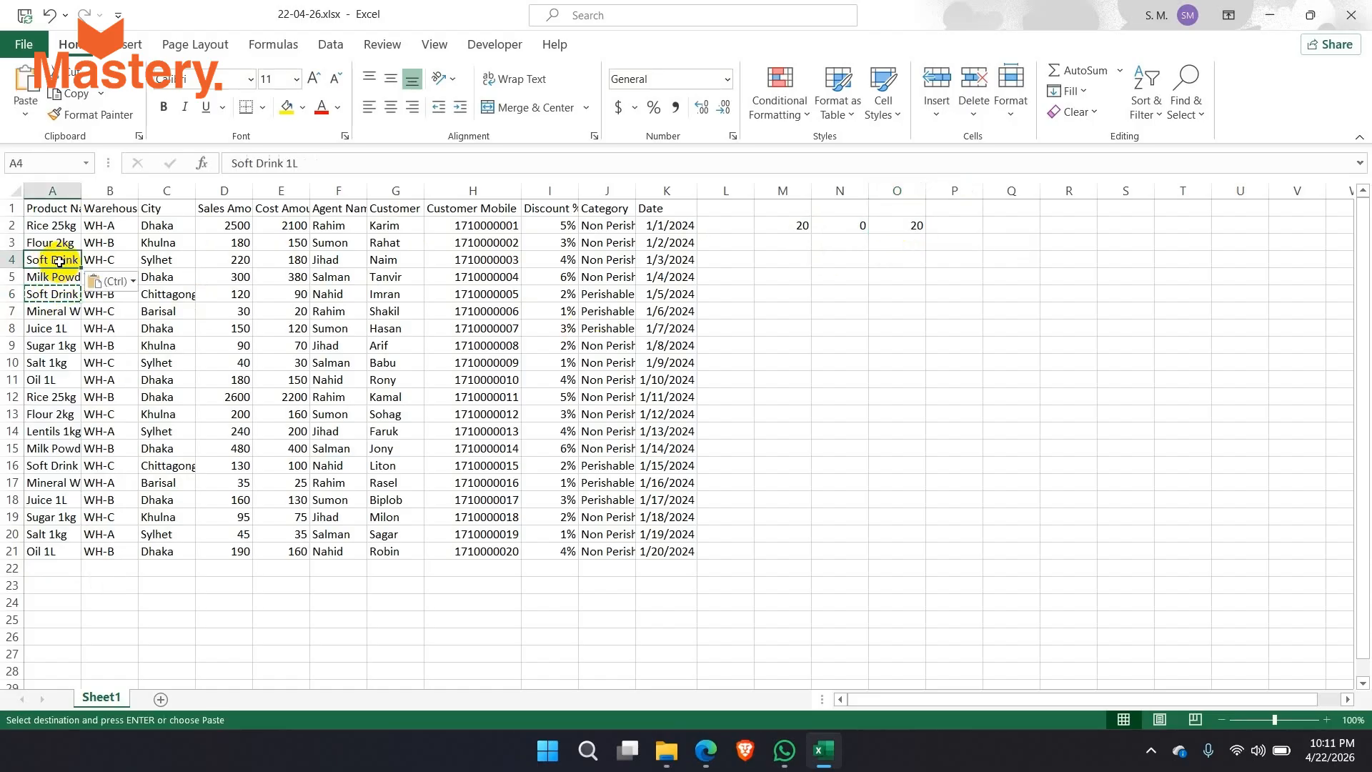
pyautogui.click(918, 232)
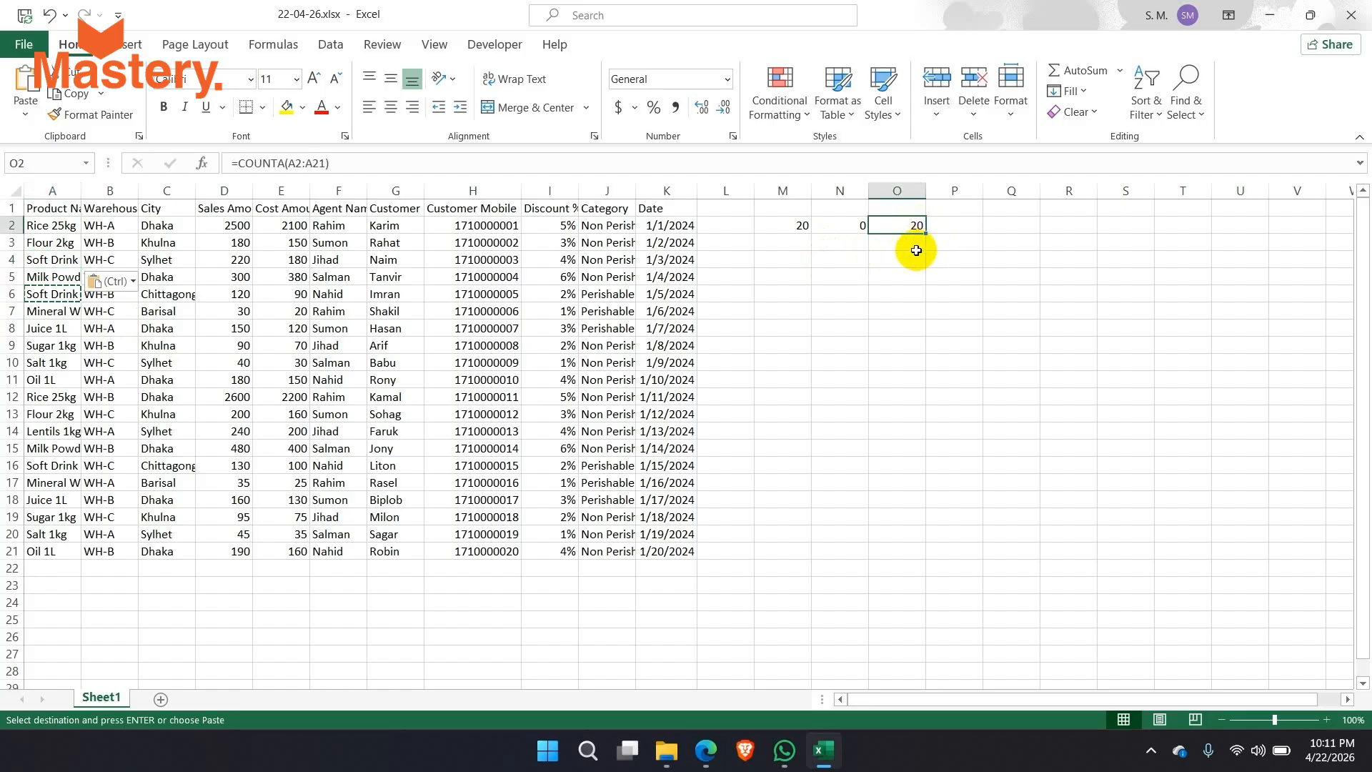
# Compare the COUNT formula in M2 over D2:D21 with the COUNTA formula in O2 over the product names.
pyautogui.click(766, 230)
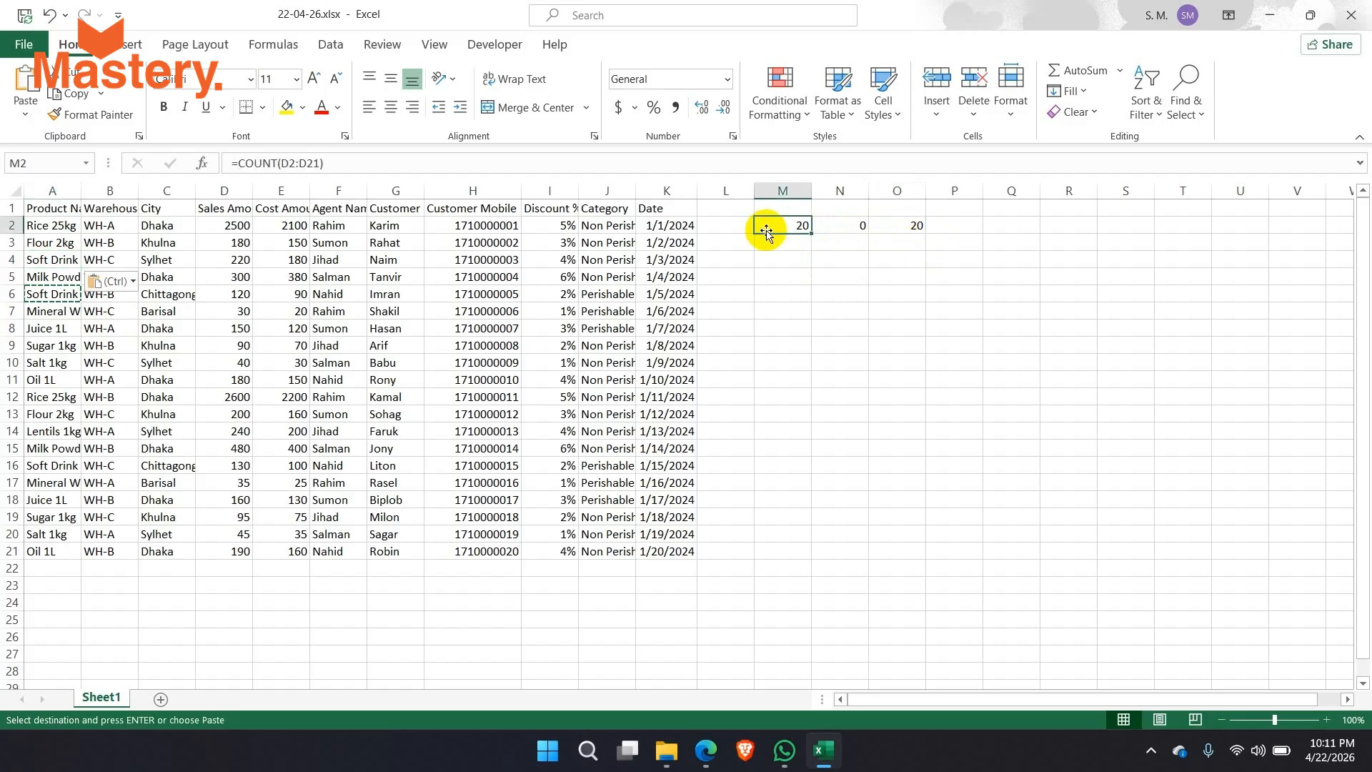
pyautogui.moveTo(324, 164); pyautogui.dragTo(281, 166)
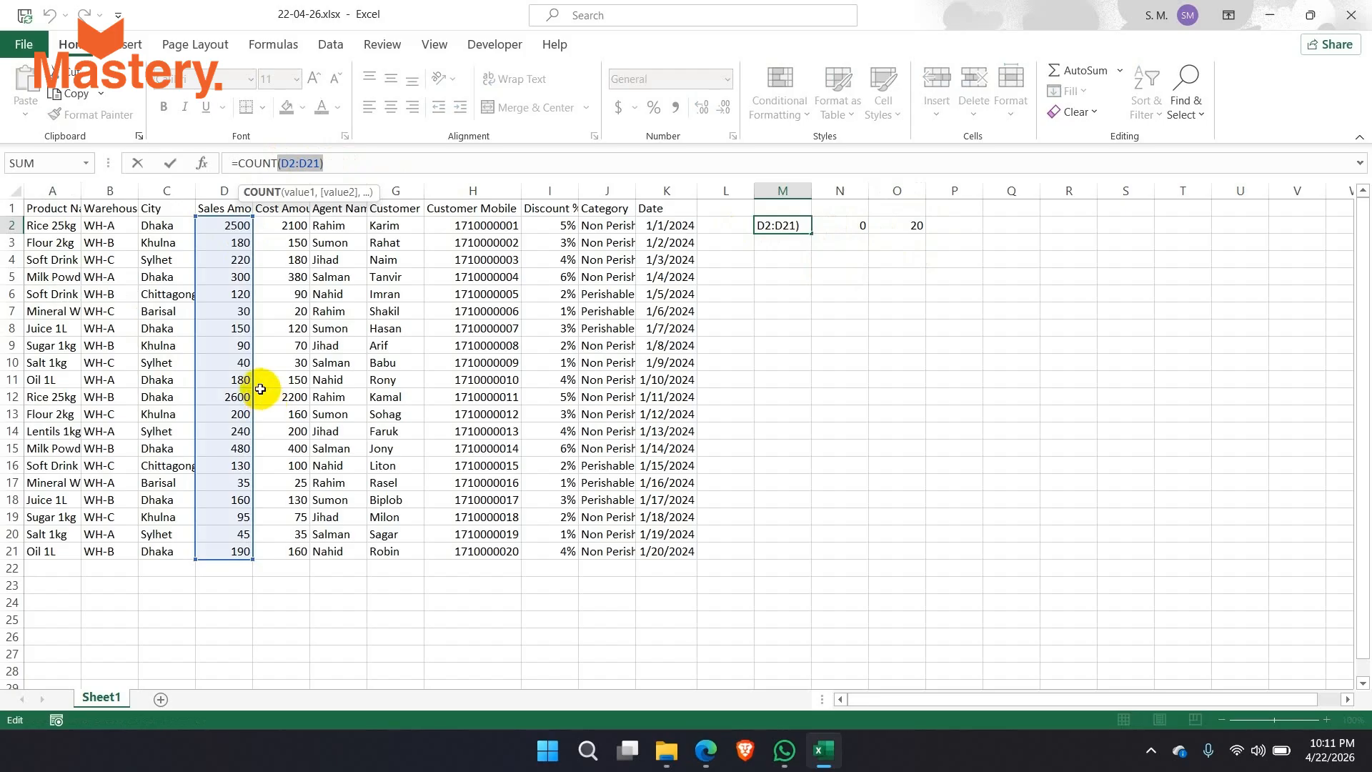
pyautogui.press('Escape')
pyautogui.click(916, 224)
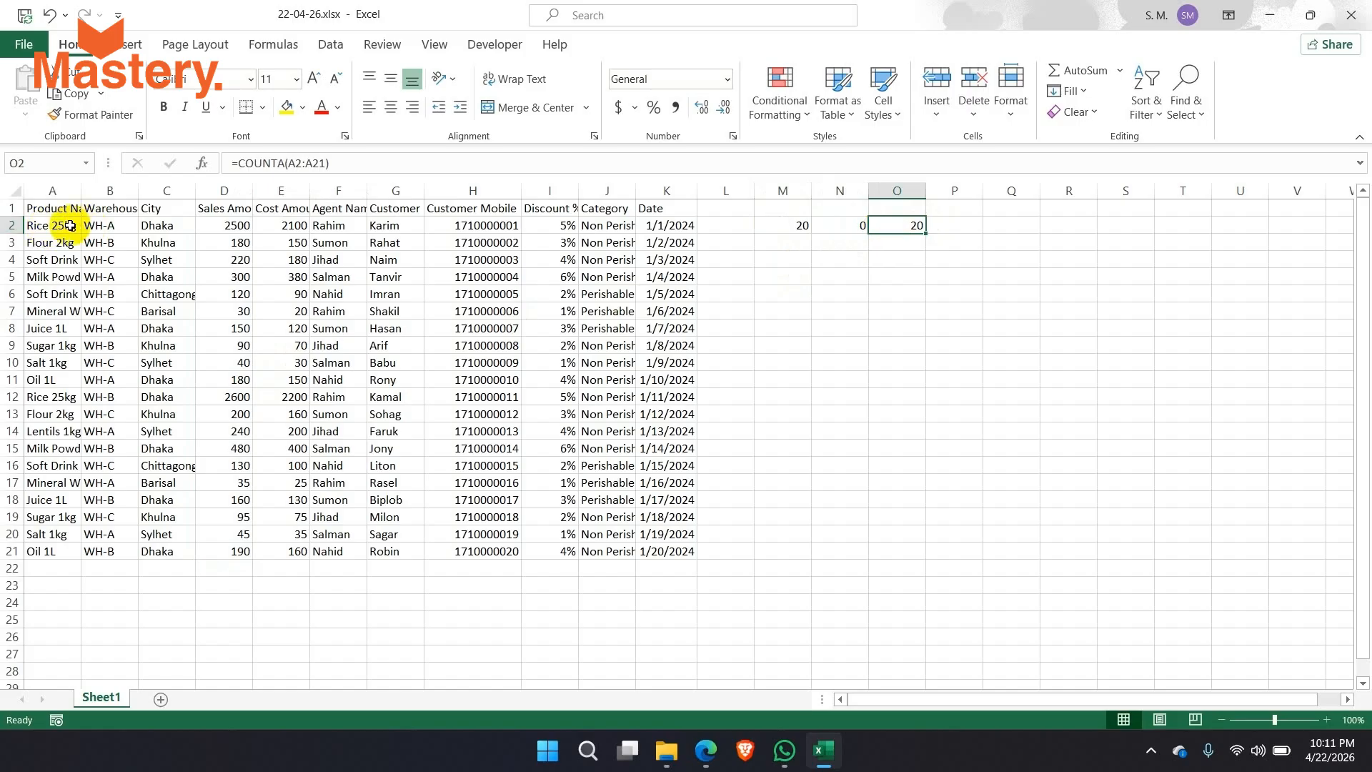
pyautogui.moveTo(57, 225); pyautogui.dragTo(591, 686)
pyautogui.click(474, 602)
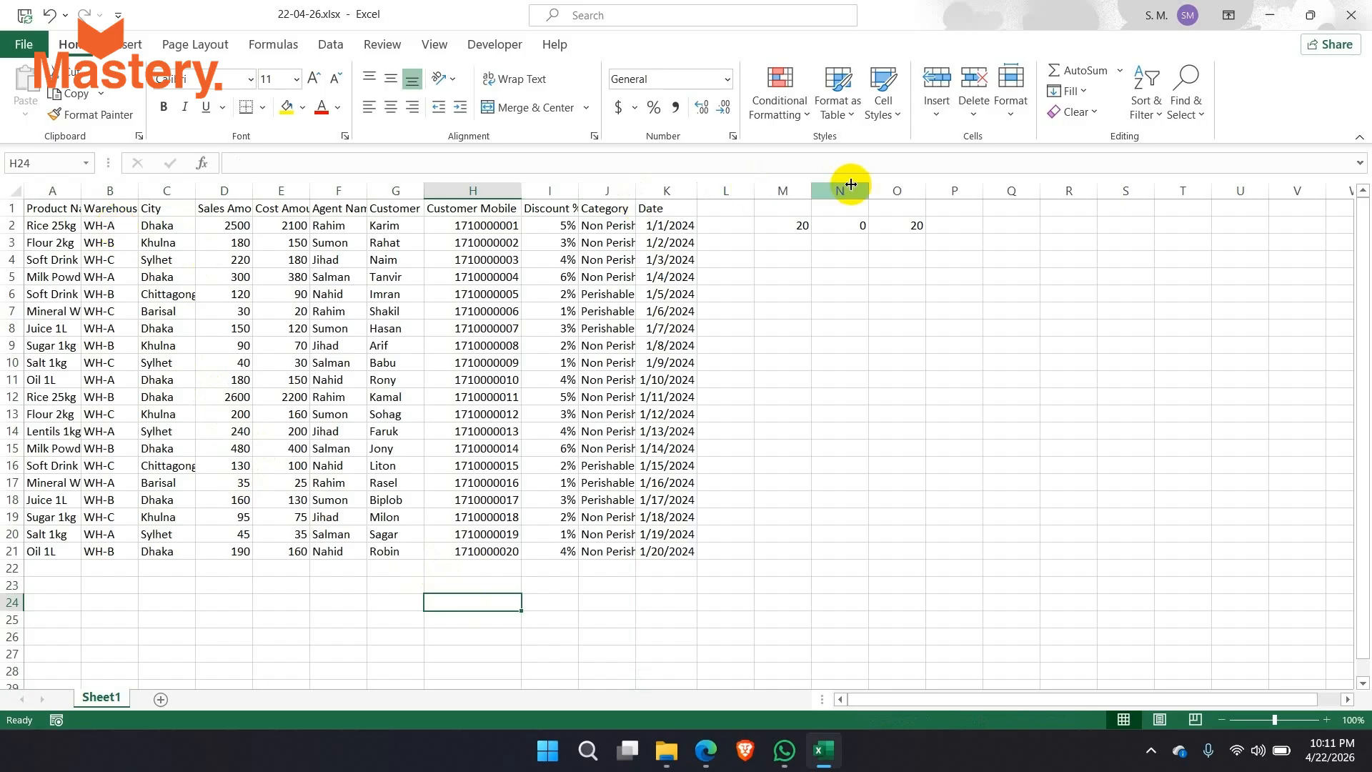
# Enter a COUNTBLANK formula in P2 over the product name range A2:A21.
pyautogui.click(943, 228)
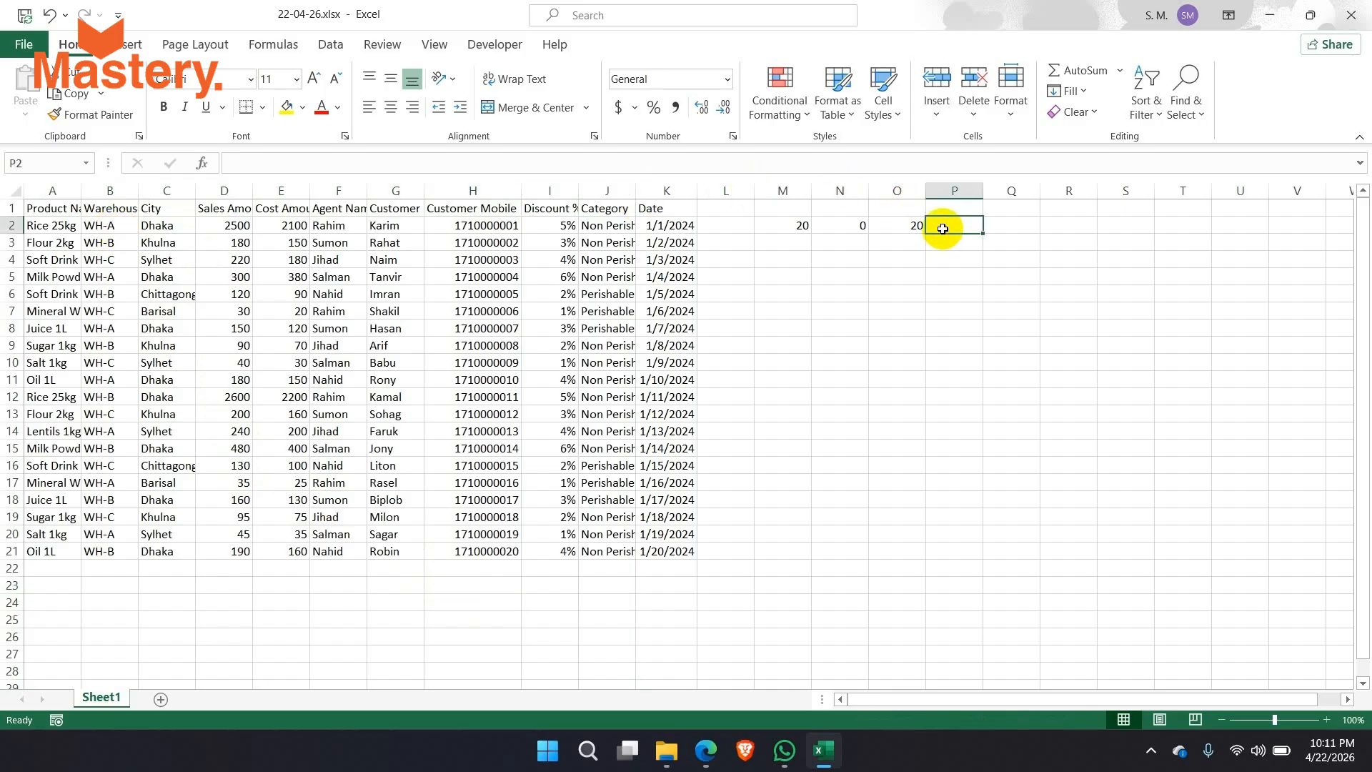
pyautogui.write('=')
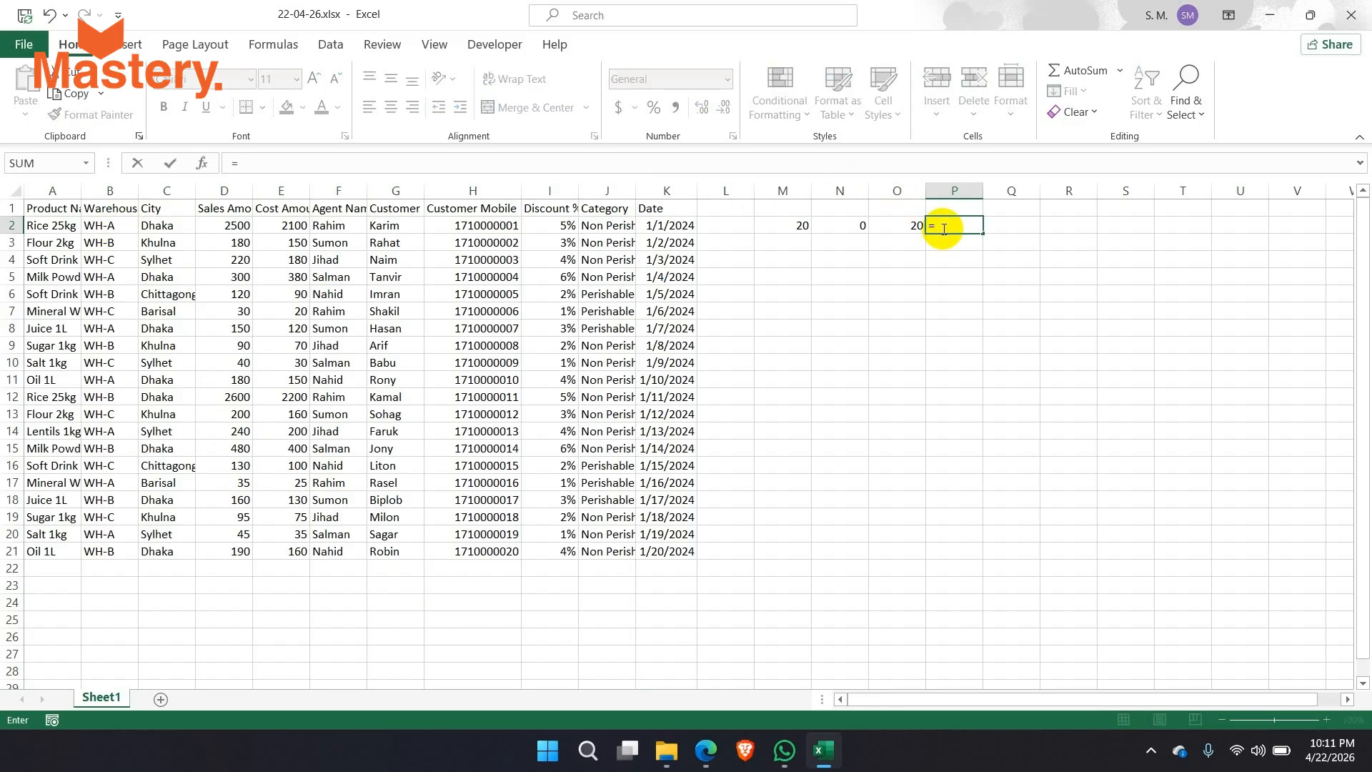
pyautogui.write('countb')
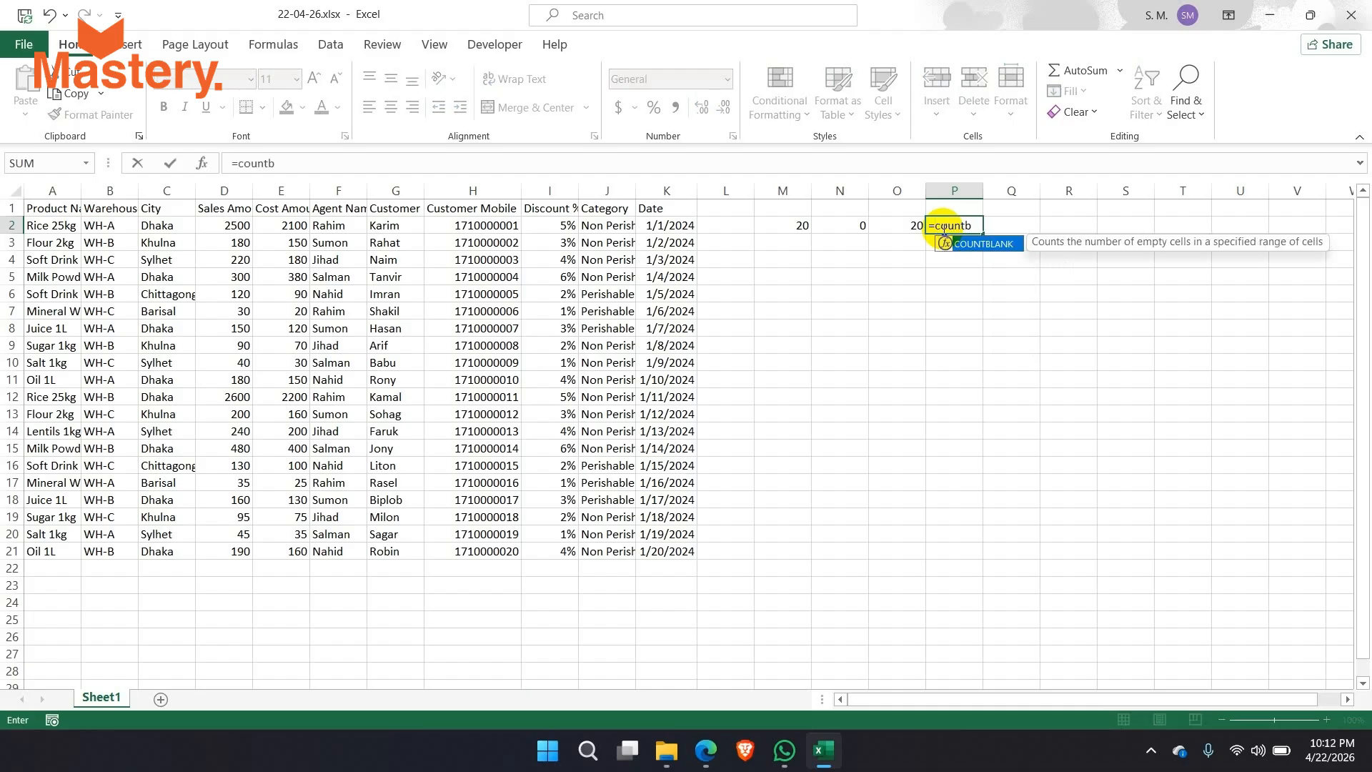
pyautogui.press('Tab')
pyautogui.moveTo(52, 226); pyautogui.dragTo(52, 552)
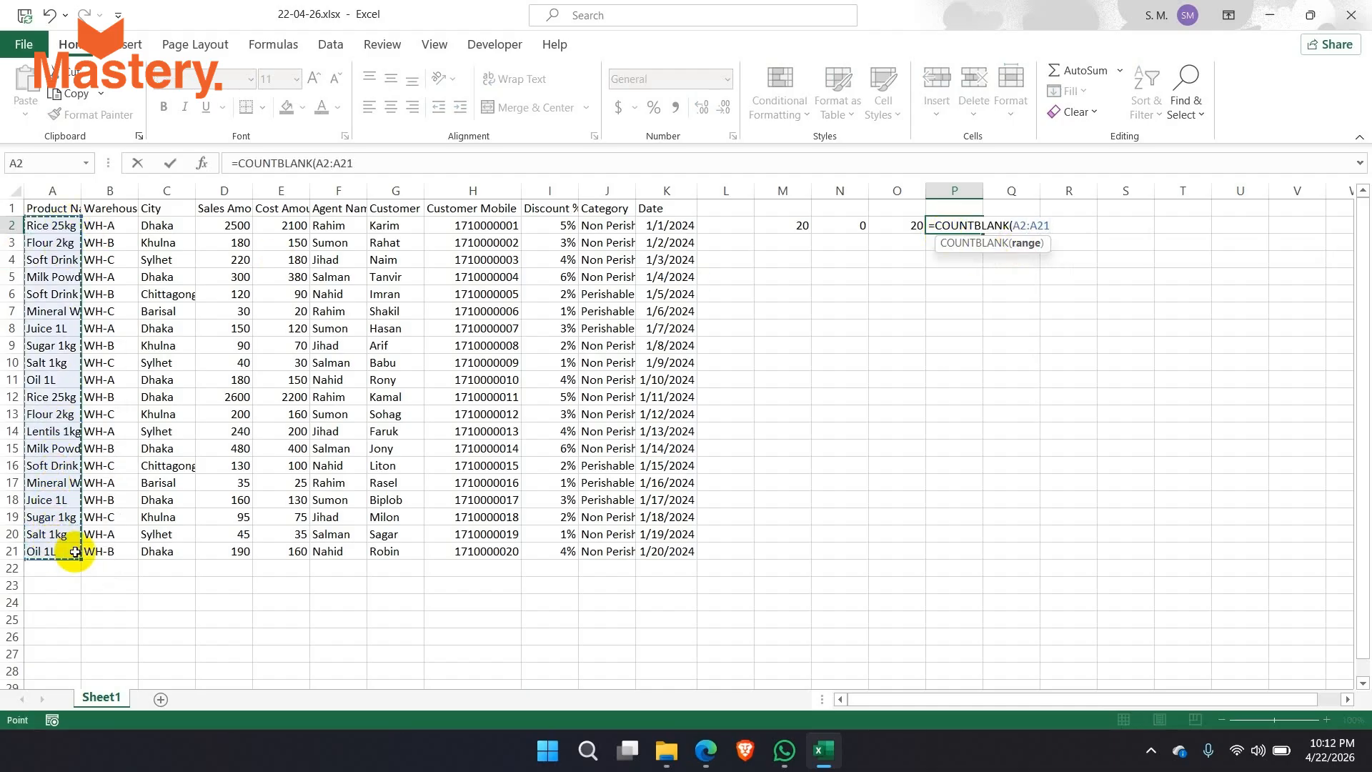
pyautogui.press('Return')
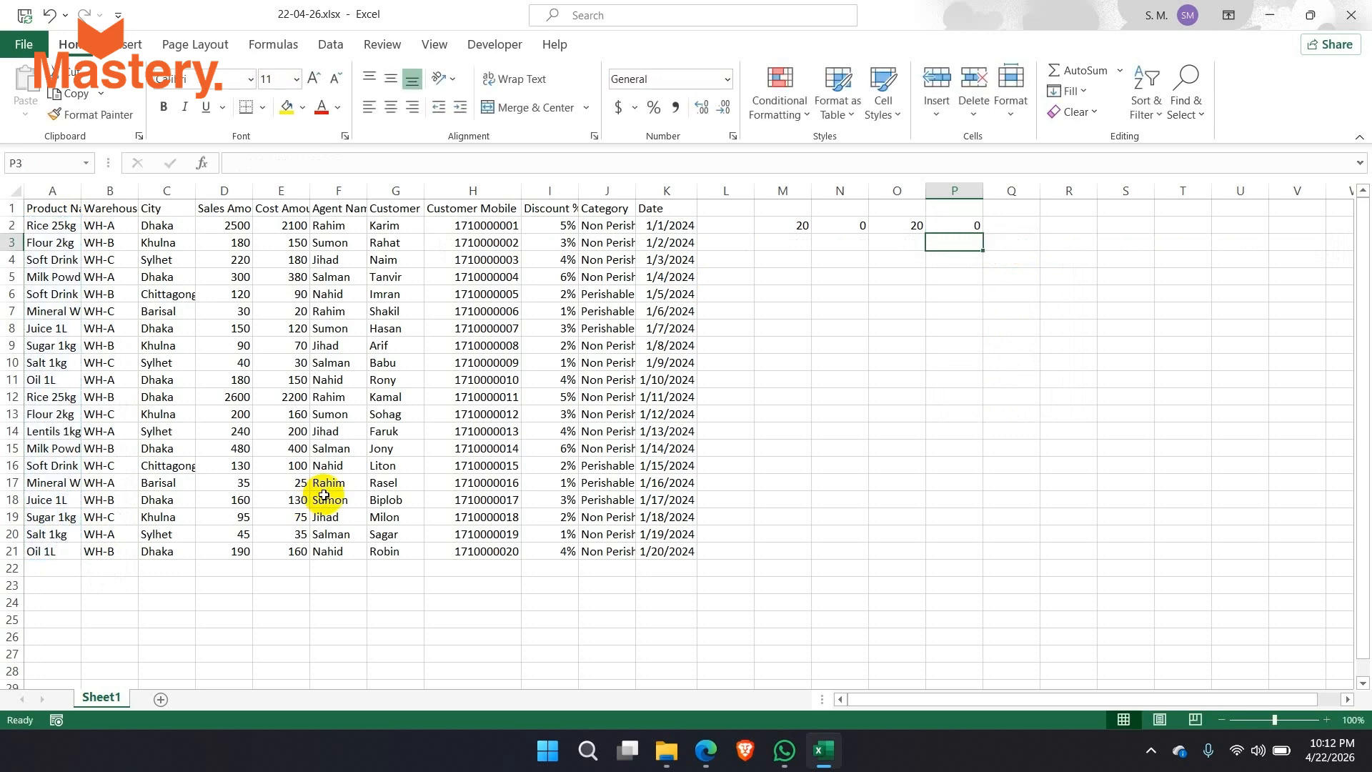
# Autofit the Product Name column and check its entries for blanks against the COUNTBLANK formula in P2.
pyautogui.click(972, 227)
pyautogui.moveTo(57, 226); pyautogui.dragTo(58, 564)
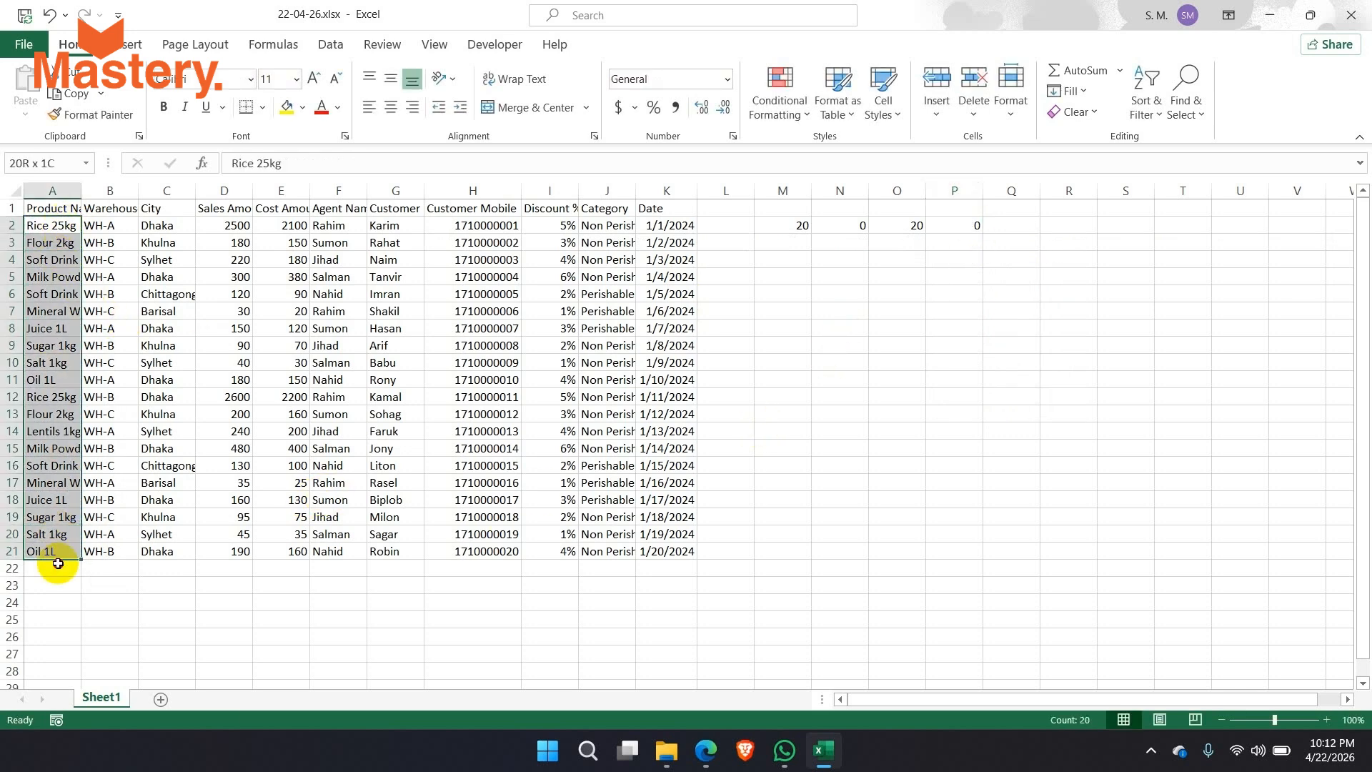
pyautogui.doubleClick(81, 190)
pyautogui.click(70, 229)
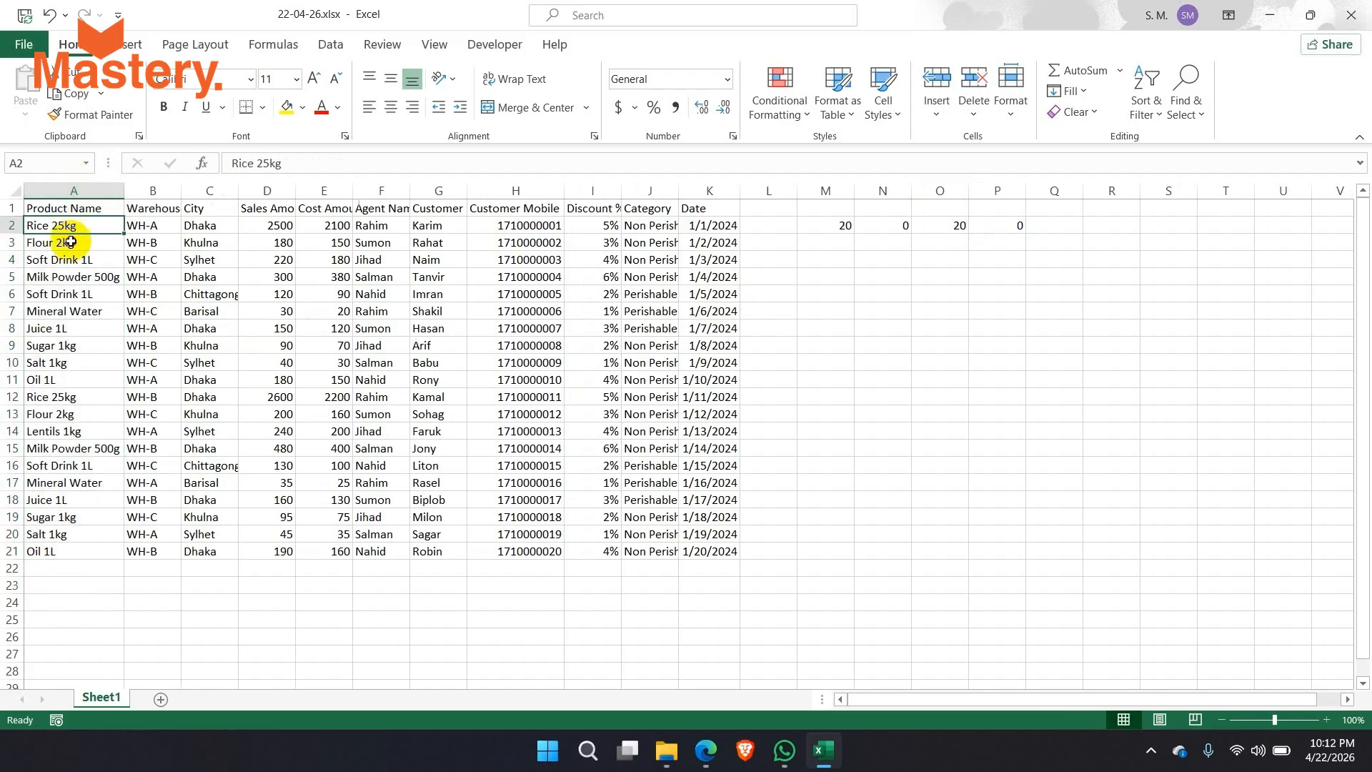
pyautogui.moveTo(71, 242); pyautogui.dragTo(62, 582)
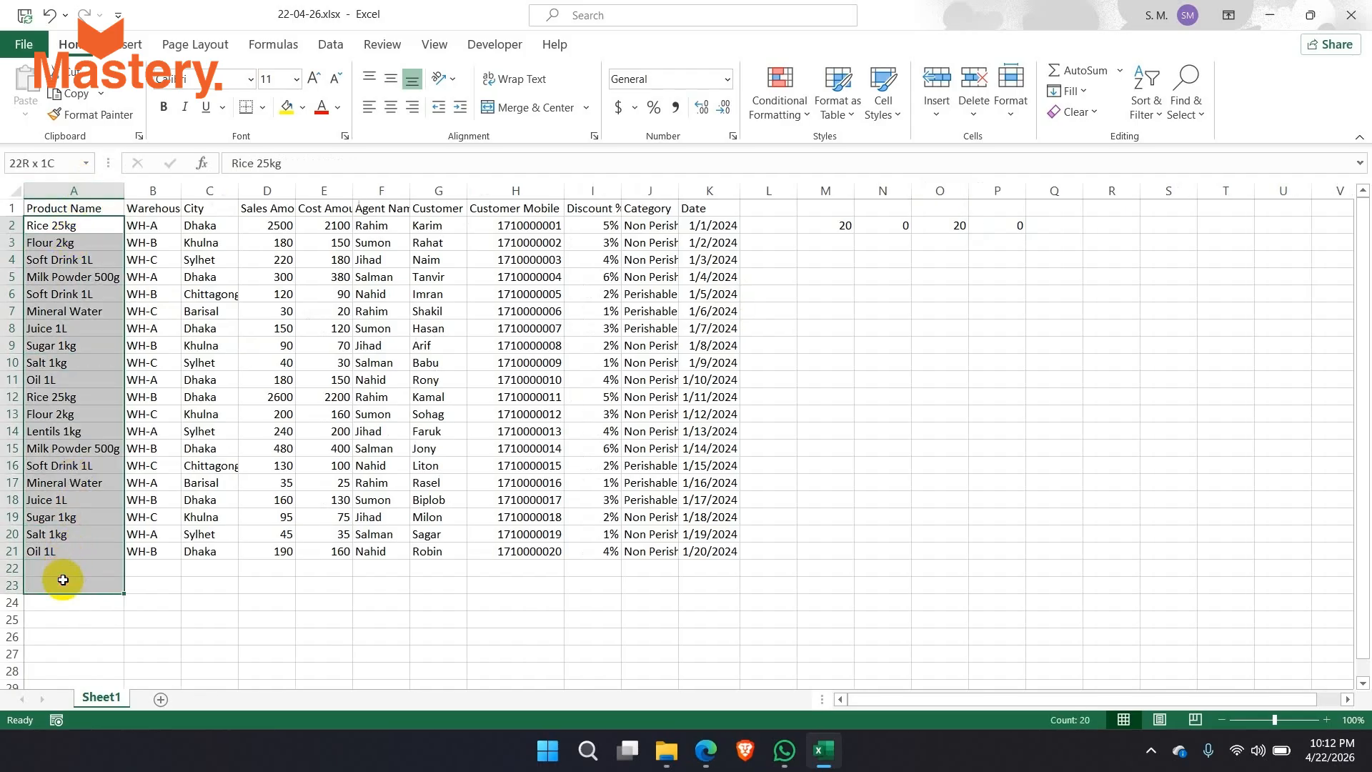
# Clear the product names in A6 and A9 and recheck the COUNTBLANK formula in P2.
pyautogui.click(72, 293)
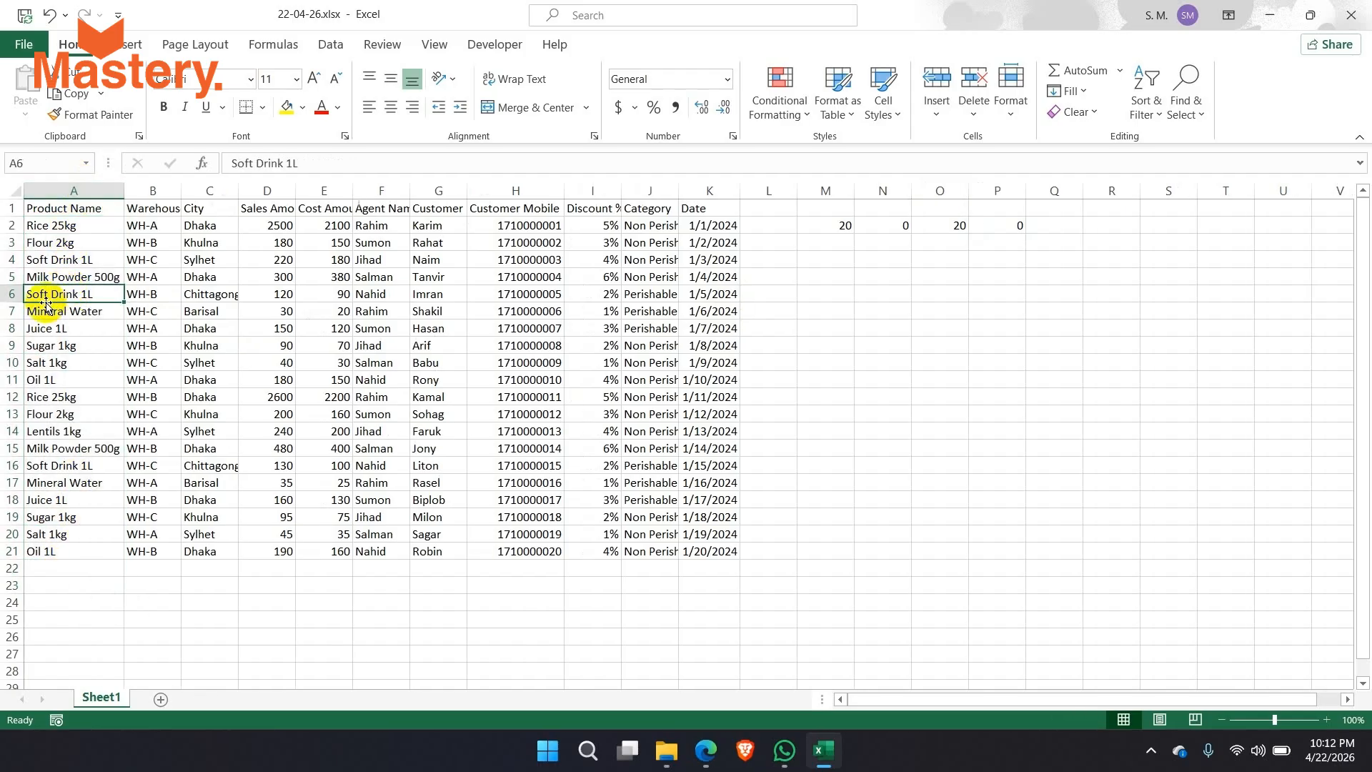
pyautogui.press('Delete')
pyautogui.click(68, 346)
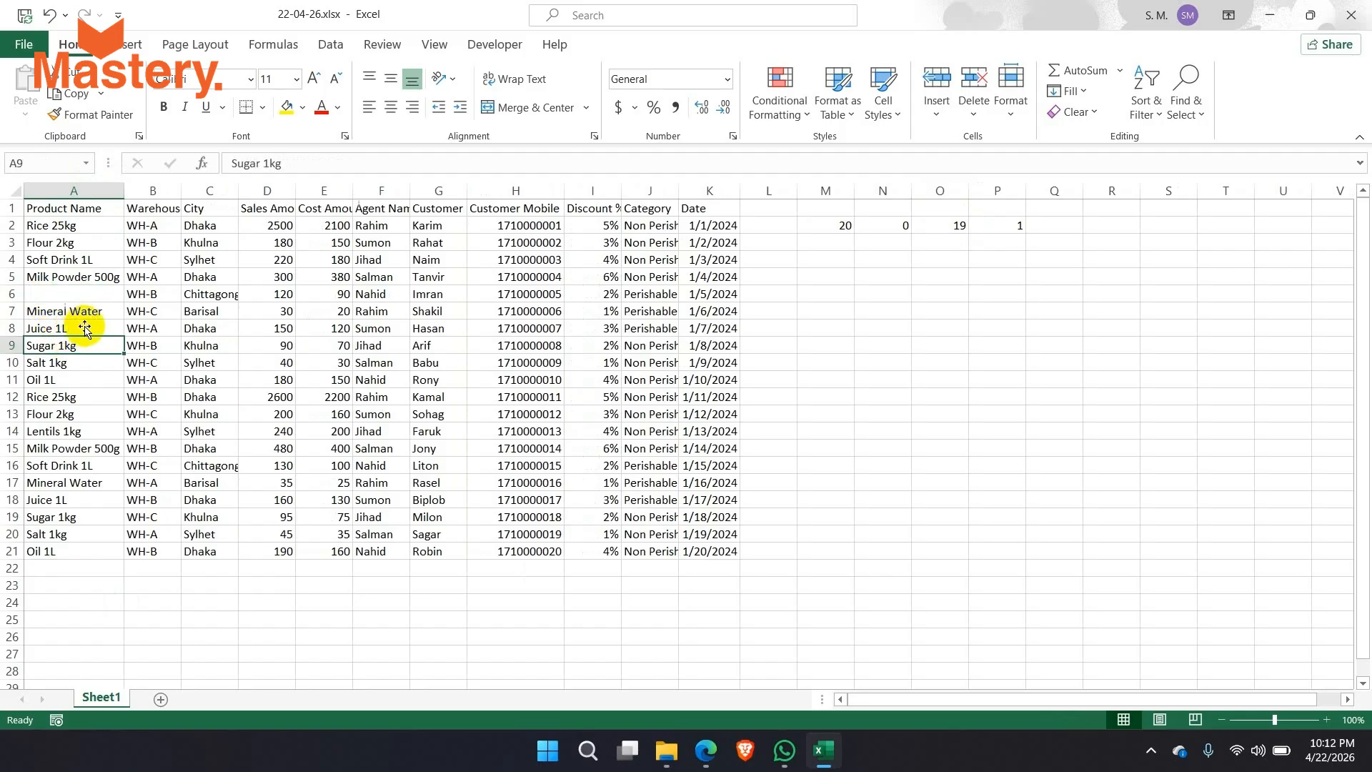
pyautogui.press('Delete')
pyautogui.click(67, 397)
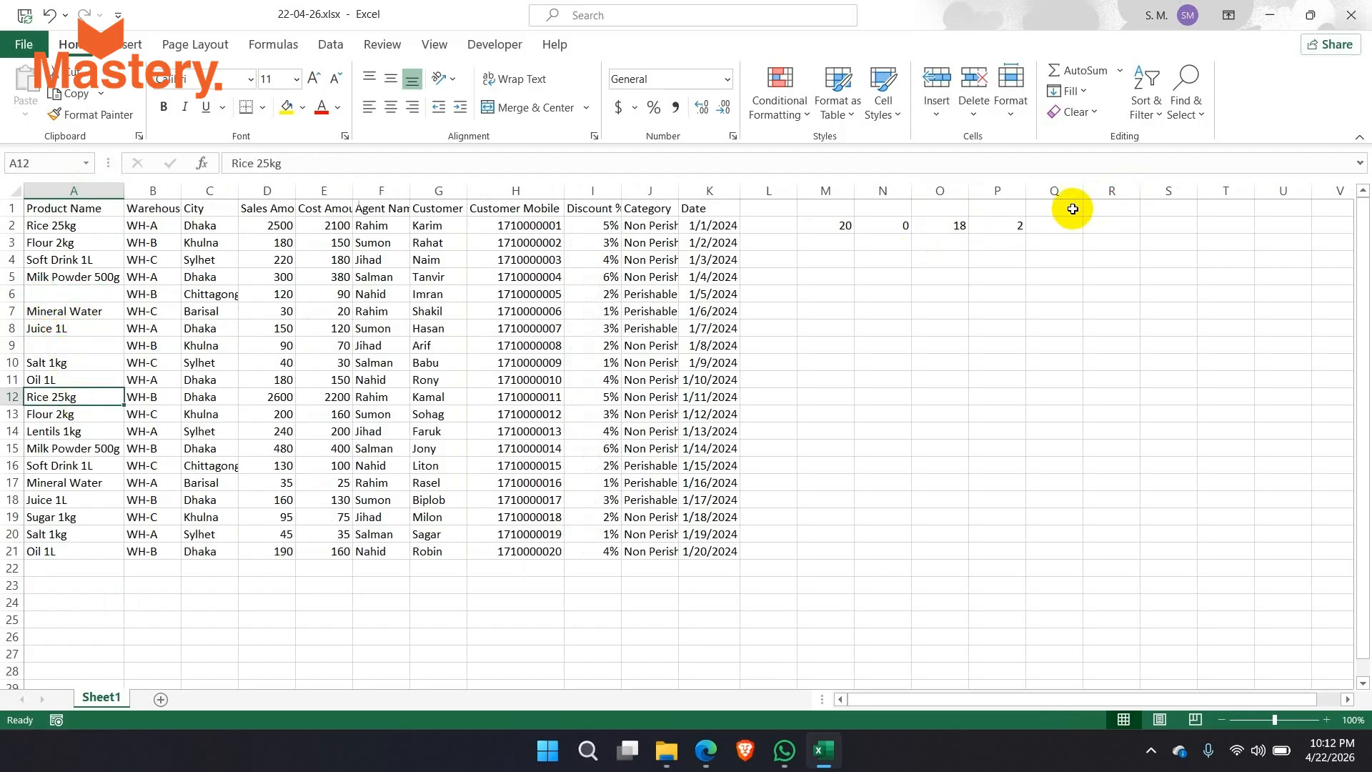
pyautogui.click(1003, 226)
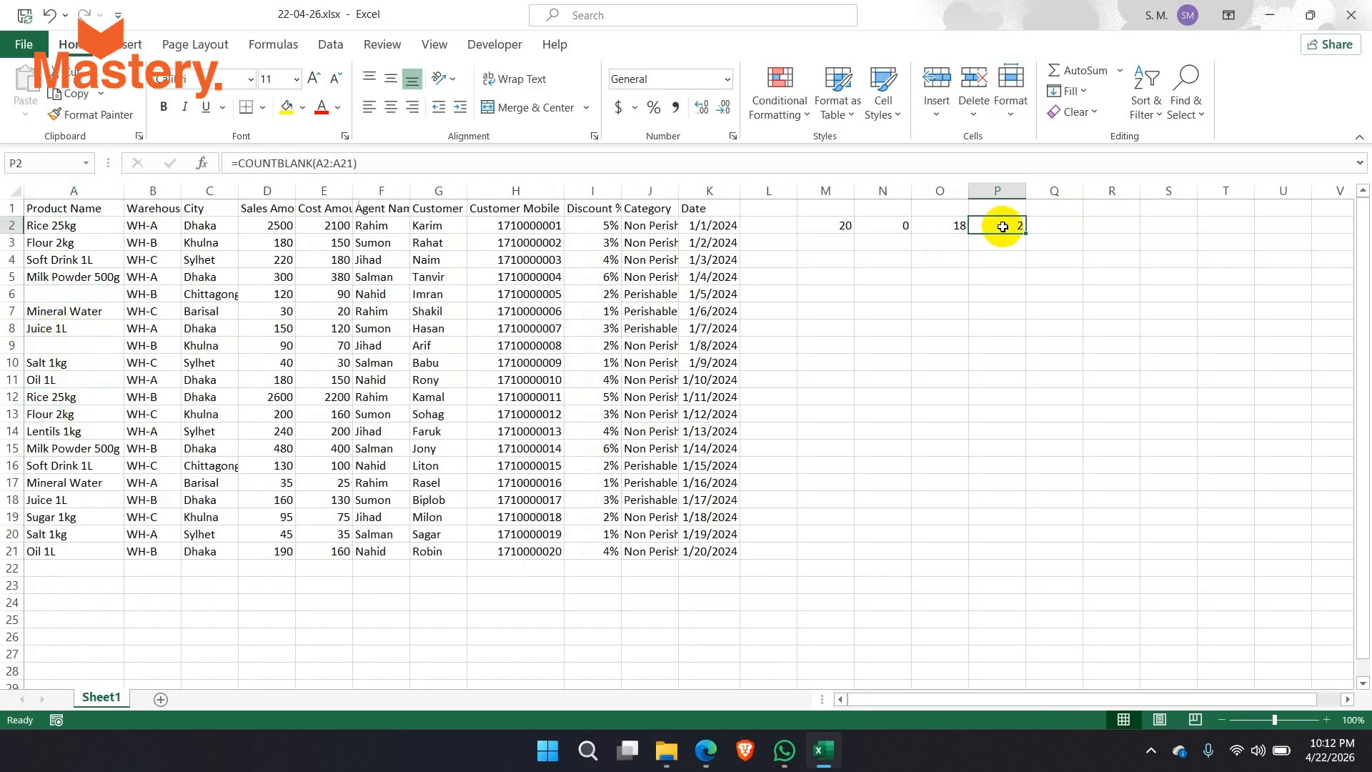
# Enlarge the sheet to 110% and review the COUNTBLANK formula in P2 against its product name range A2:A21.
pyautogui.click(1328, 720)
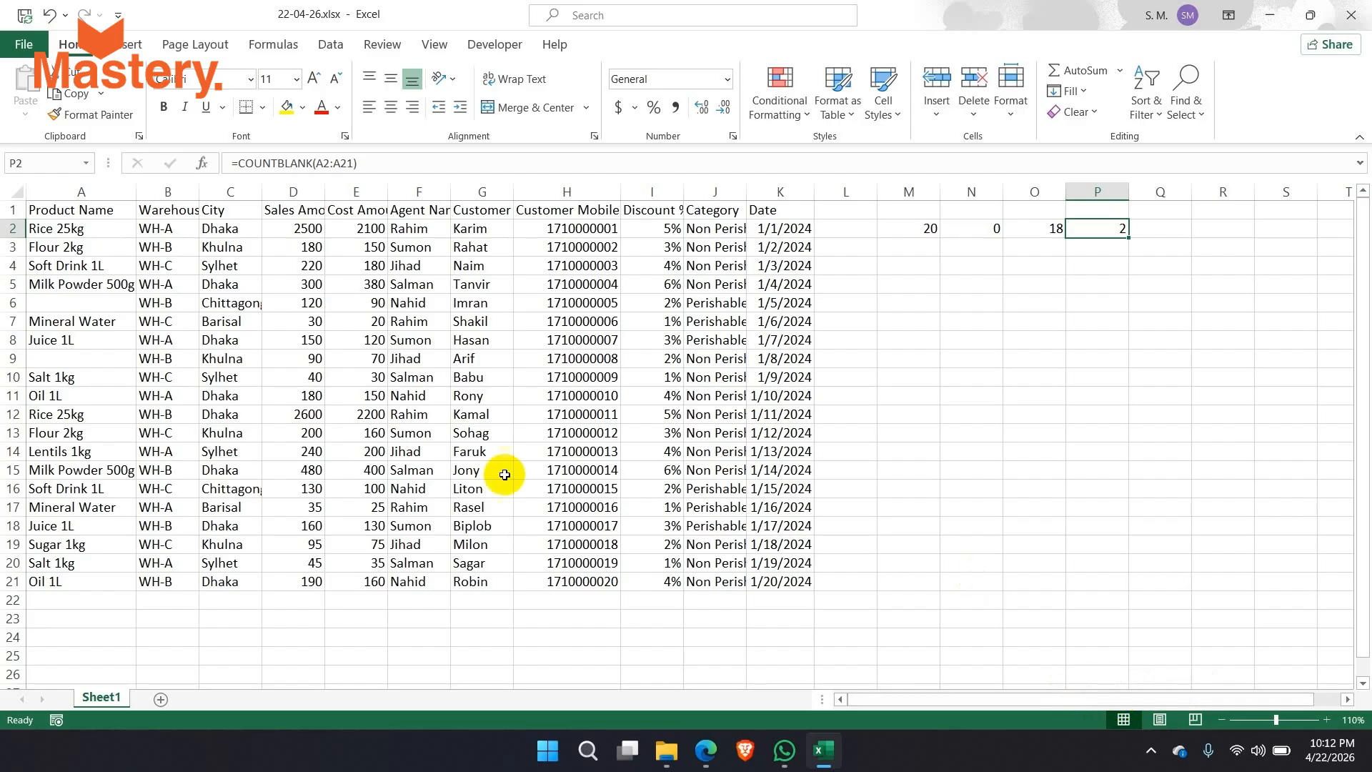
pyautogui.moveTo(63, 228); pyautogui.dragTo(93, 563)
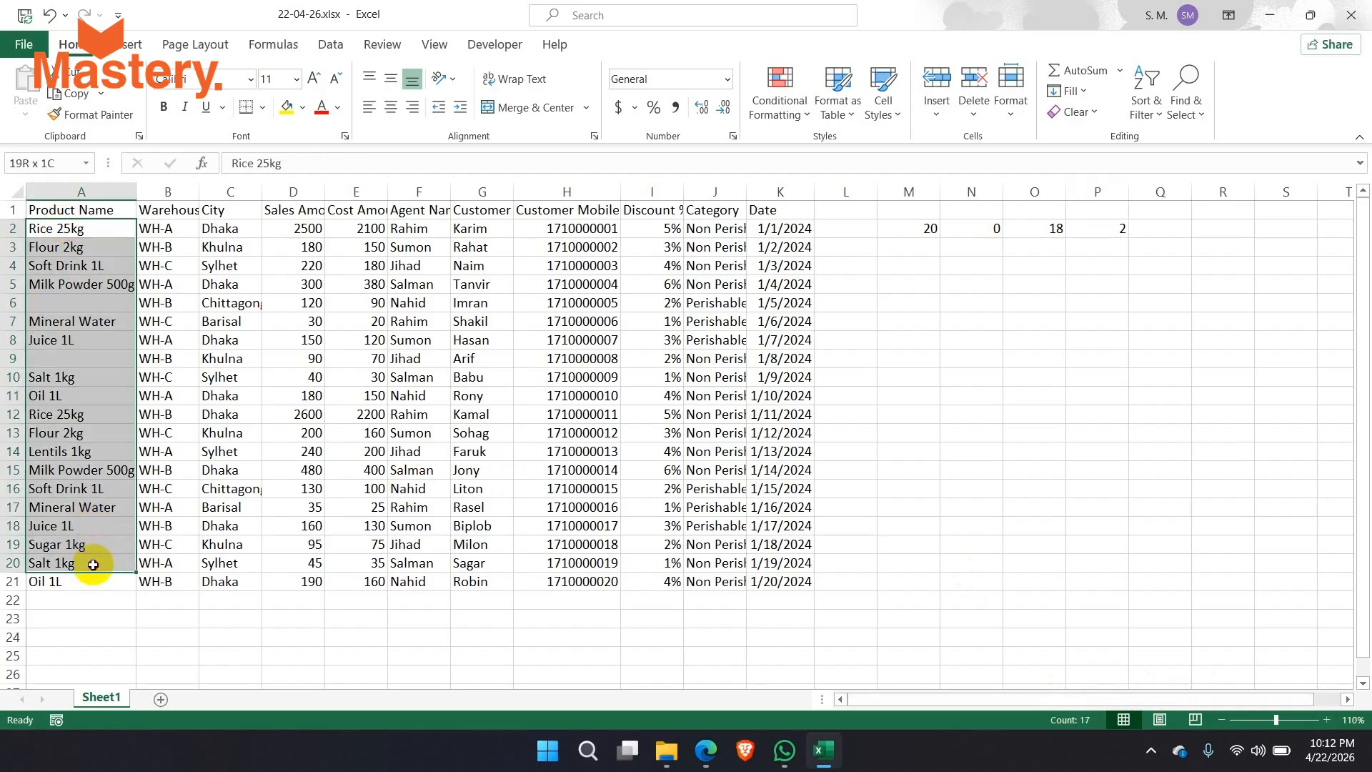
pyautogui.click(65, 433)
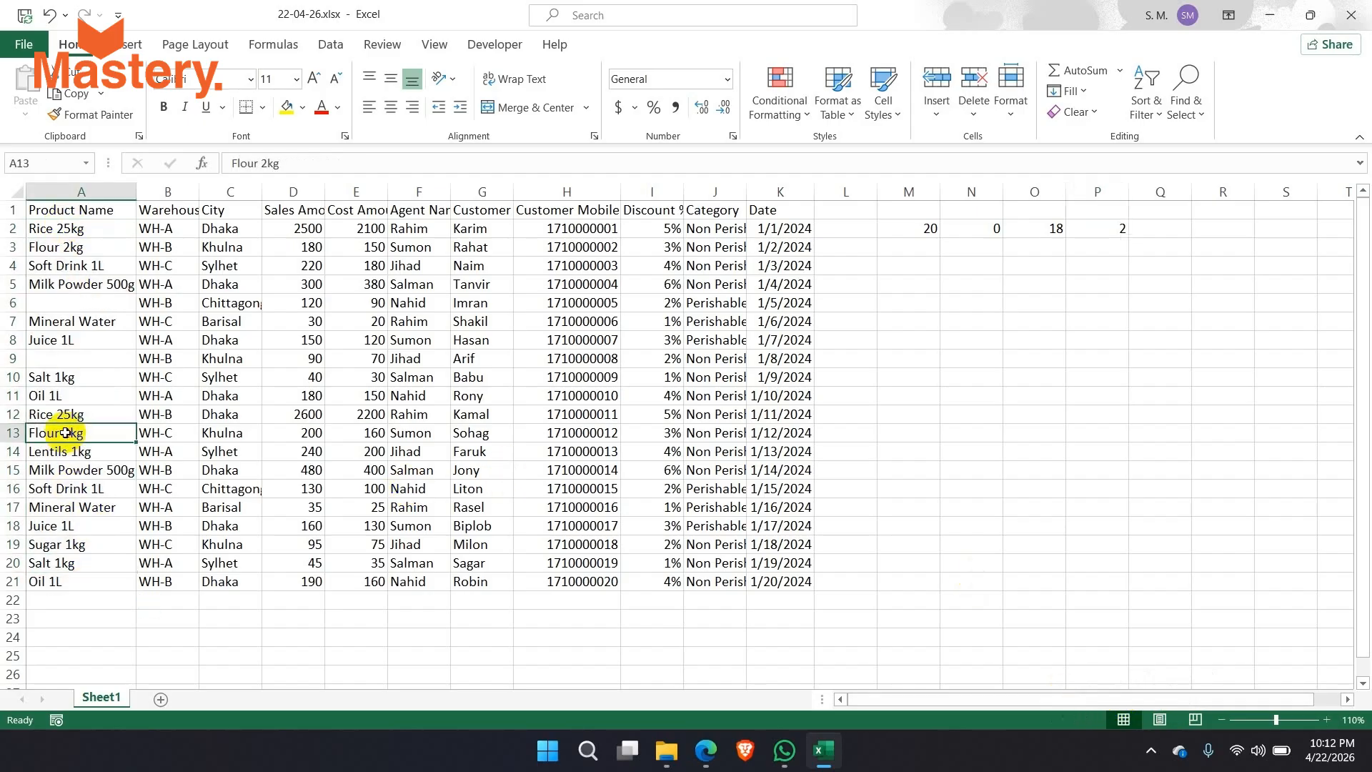
pyautogui.click(1123, 228)
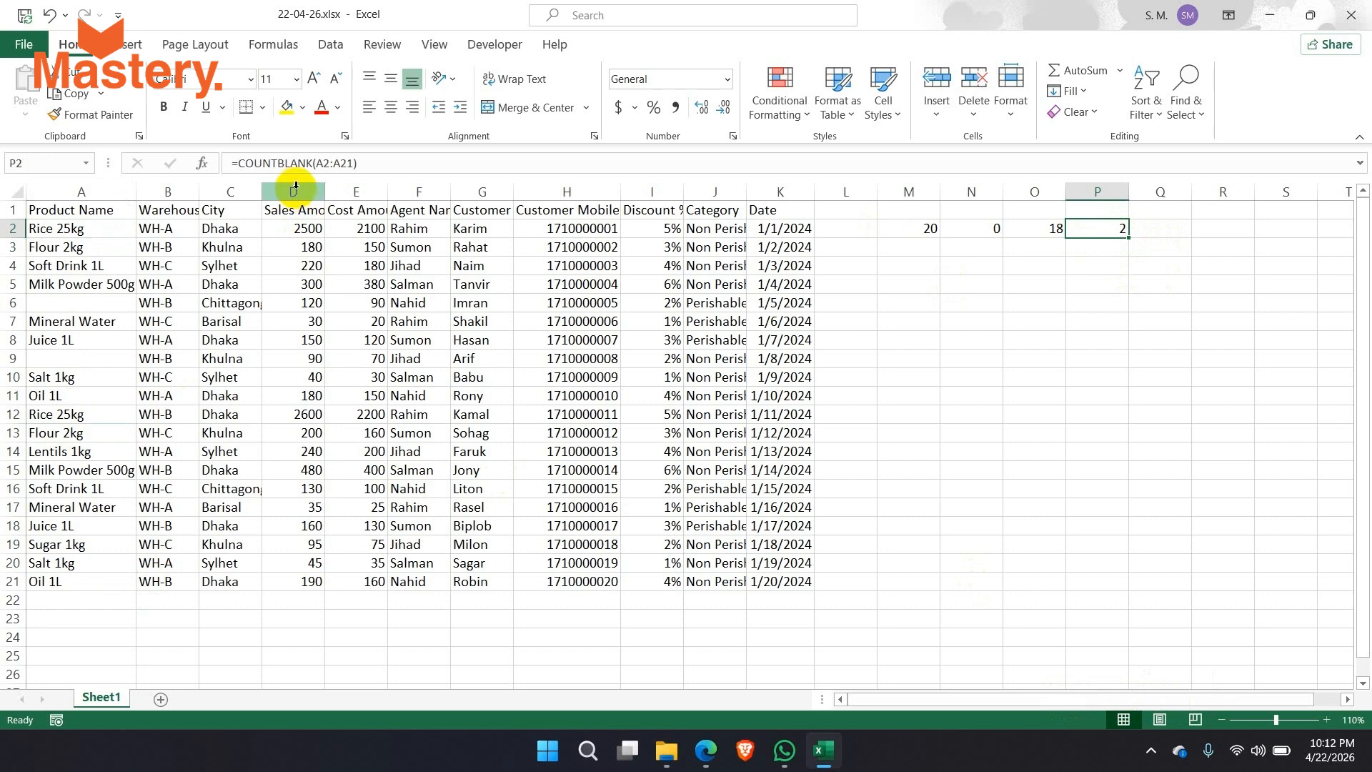
pyautogui.moveTo(372, 159); pyautogui.dragTo(229, 159)
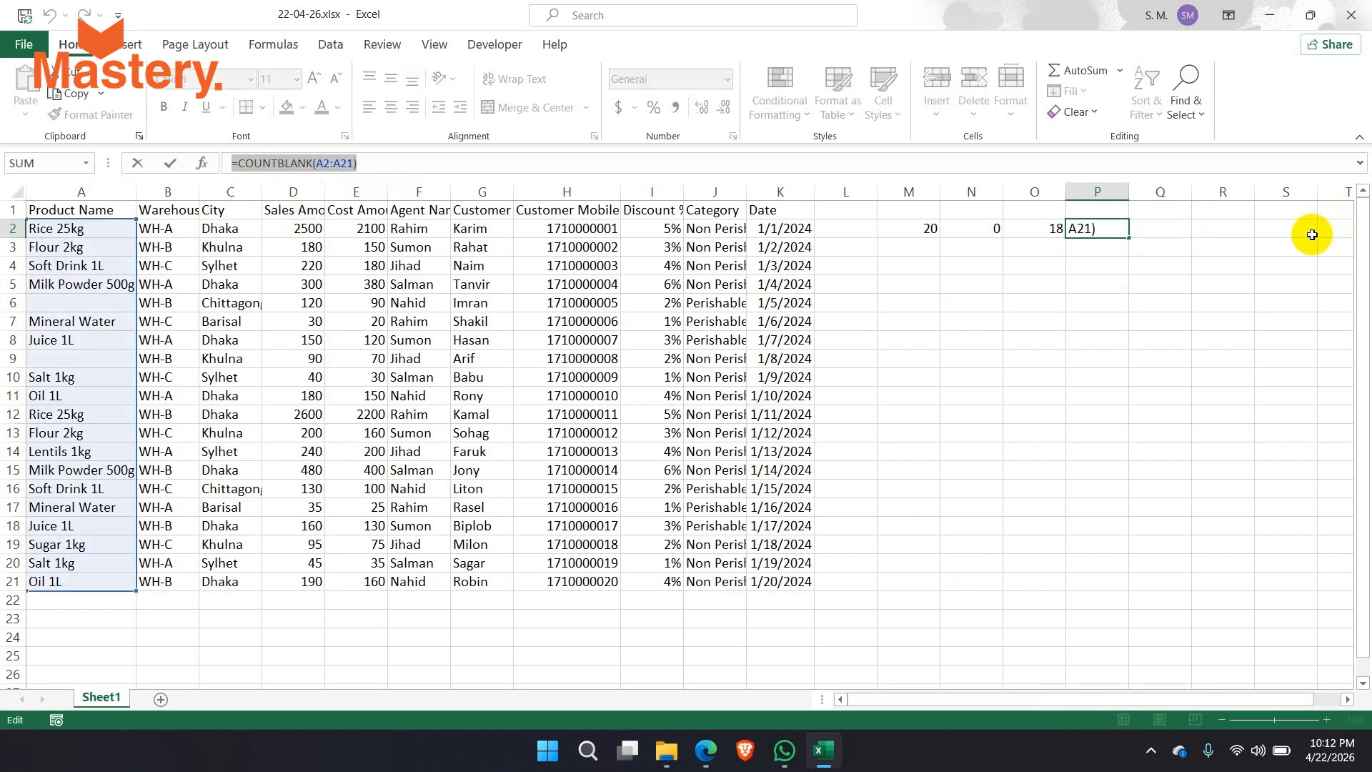
pyautogui.press('Escape')
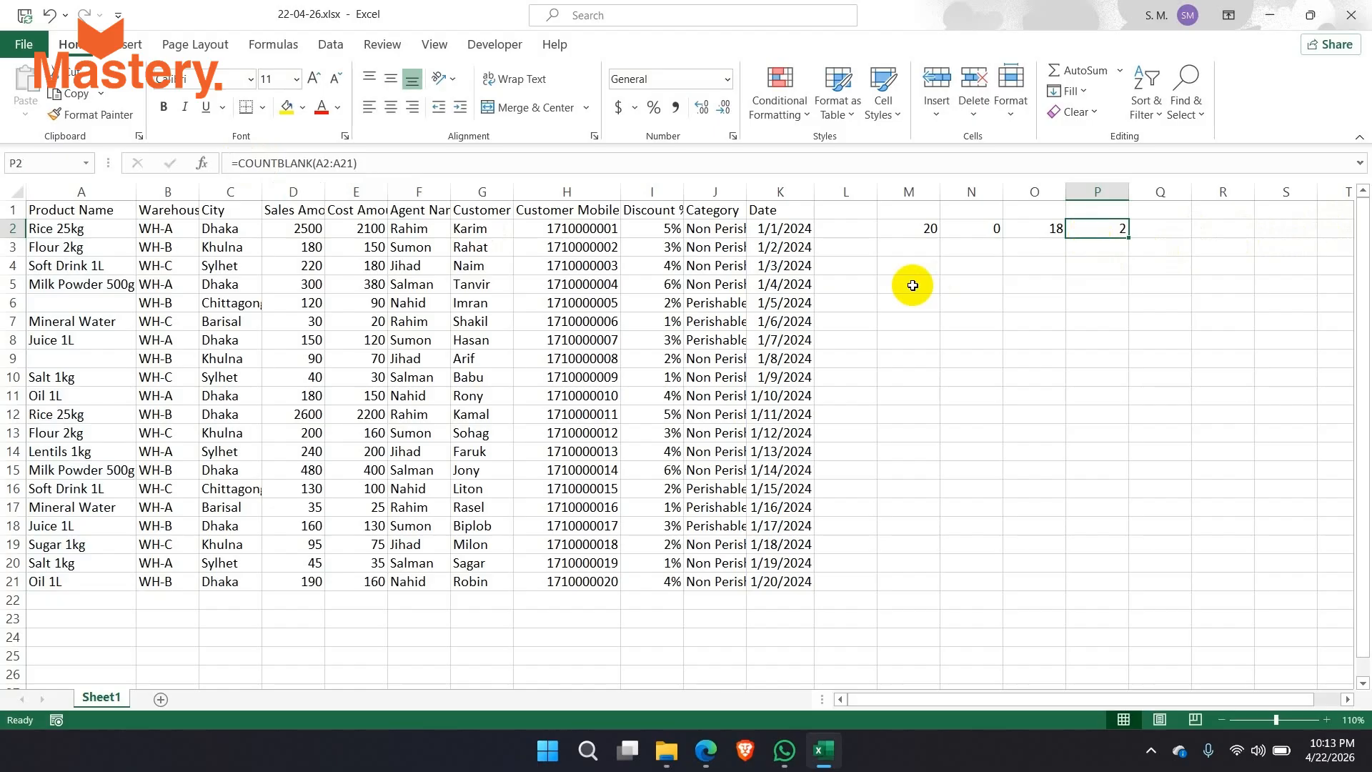
# Review the COUNT formula in M2 against the numeric Sales Amount range D2:D21.
pyautogui.click(913, 227)
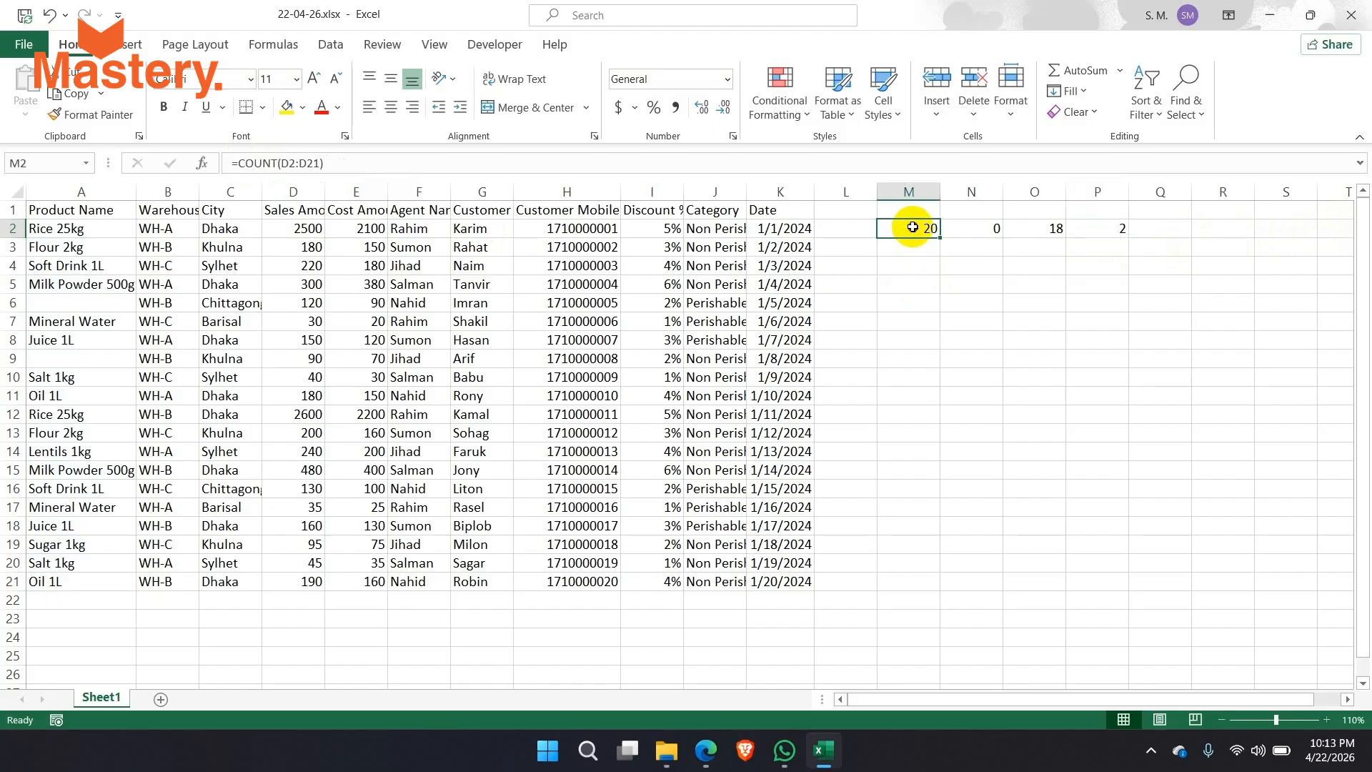
pyautogui.doubleClick(913, 228)
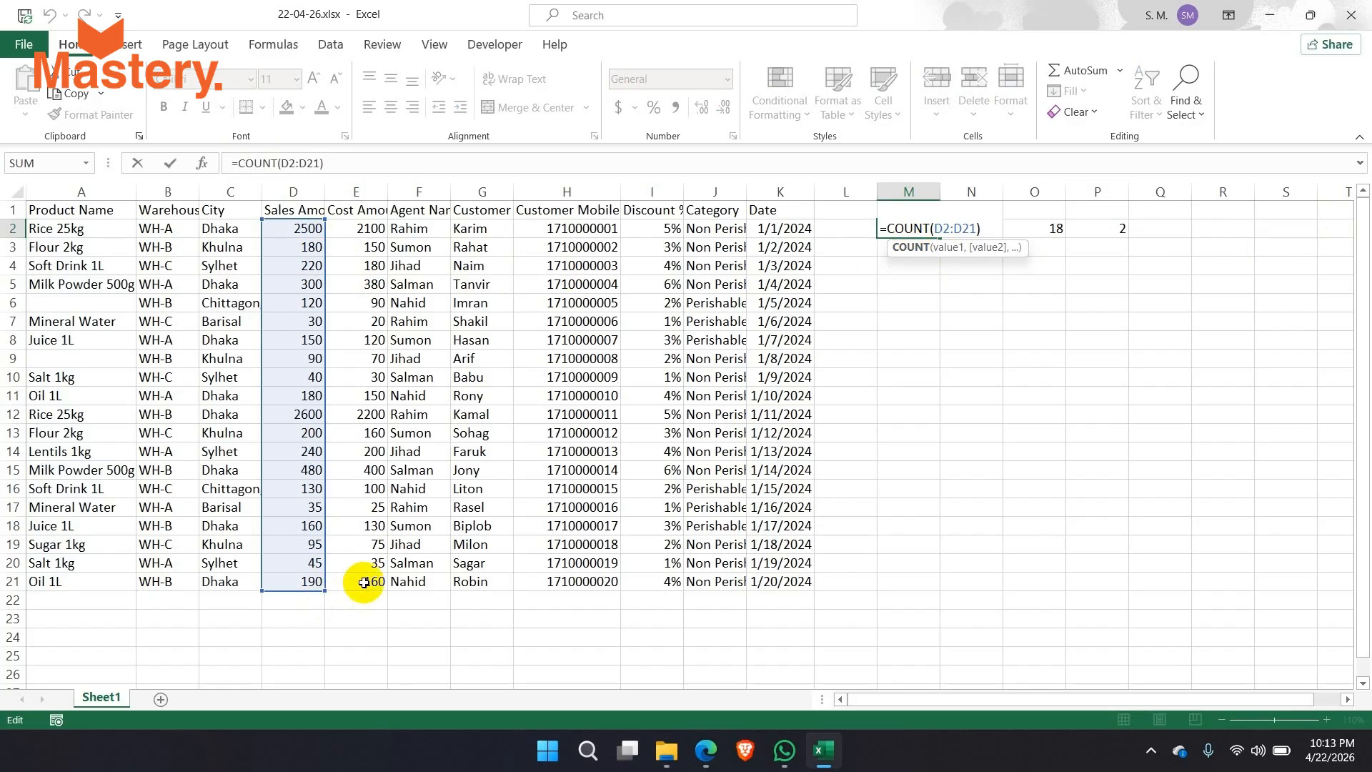
pyautogui.hotkey('ctrl', 'Return')
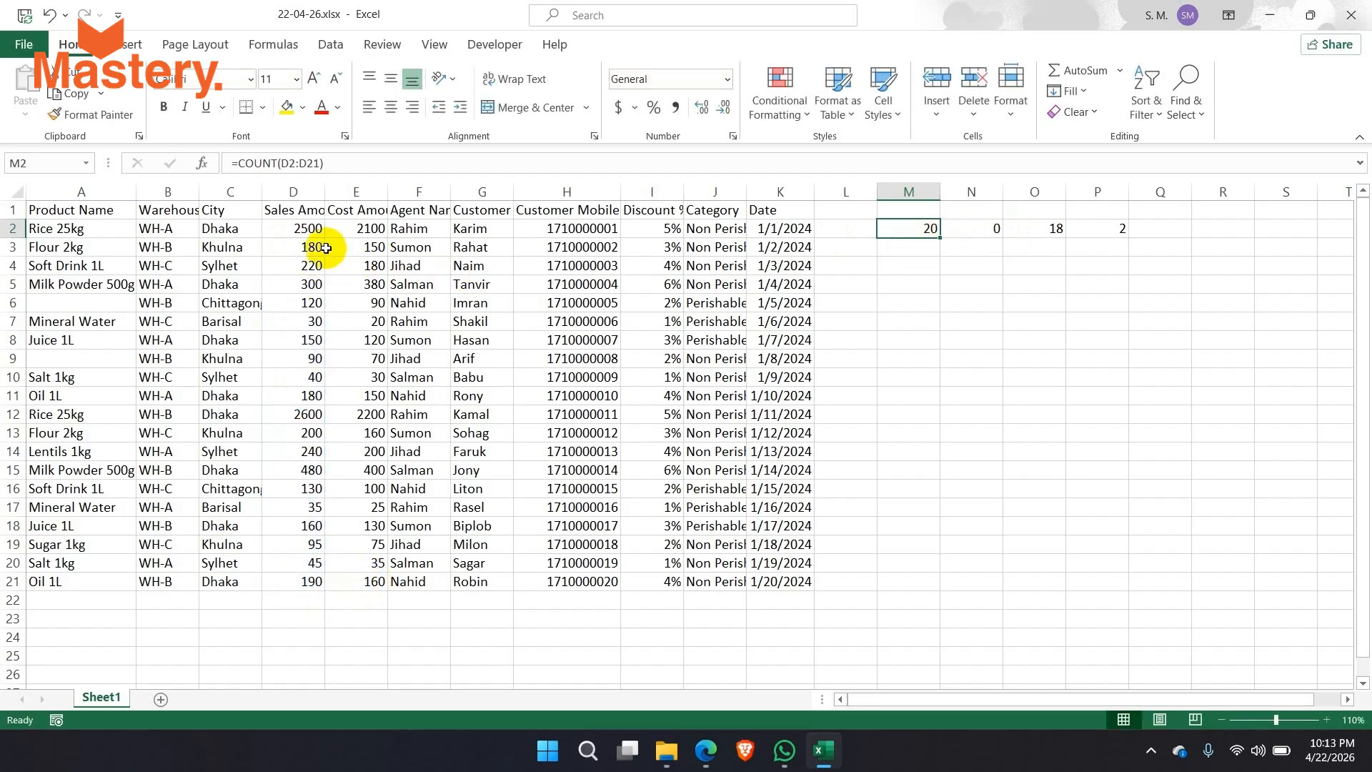
pyautogui.moveTo(308, 230); pyautogui.dragTo(281, 639)
# Review the text columns against the COUNT formula in N2, and the product names against the COUNTA formula in O2.
pyautogui.moveTo(408, 229); pyautogui.dragTo(466, 619)
pyautogui.click(989, 228)
pyautogui.click(1034, 227)
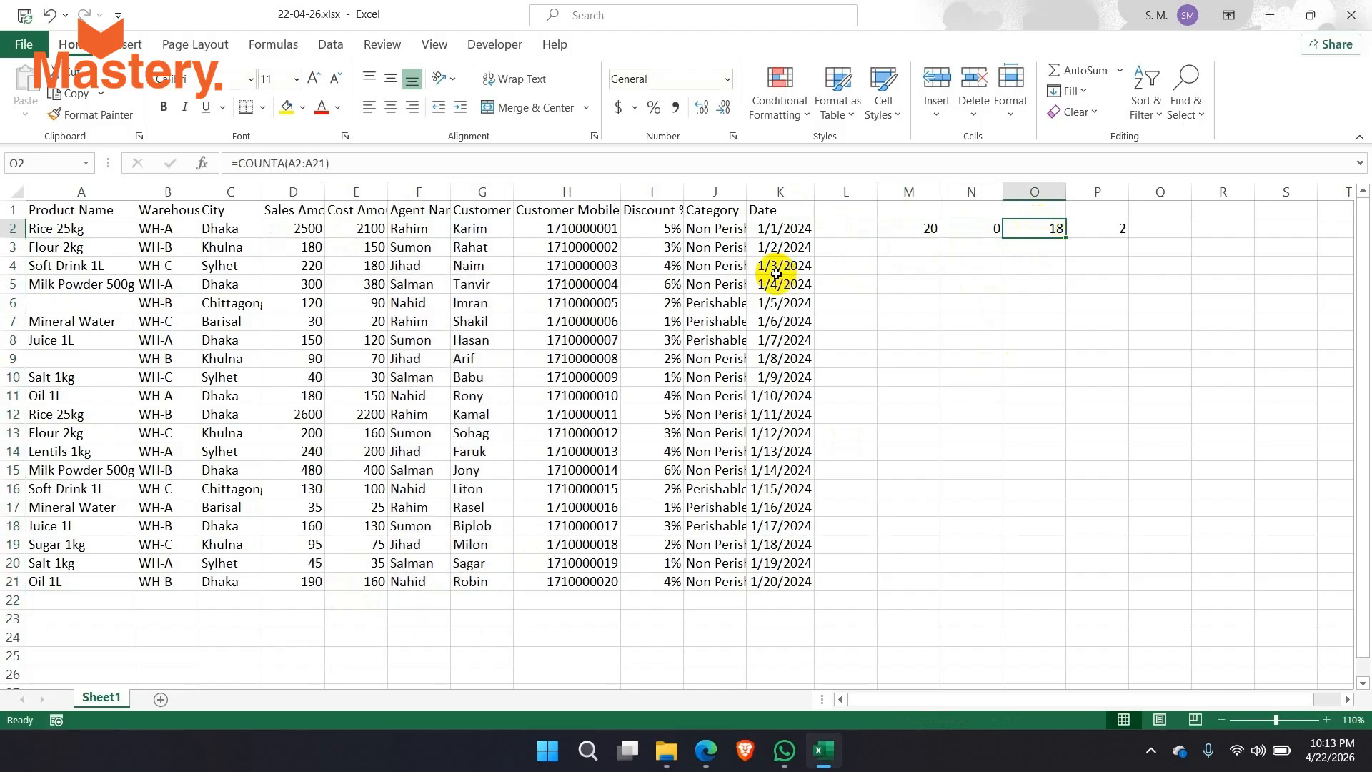
pyautogui.moveTo(108, 229); pyautogui.dragTo(93, 581)
# Check the COUNTBLANK formula in P2 against the blank product name cells A6 and A9.
pyautogui.click(1094, 224)
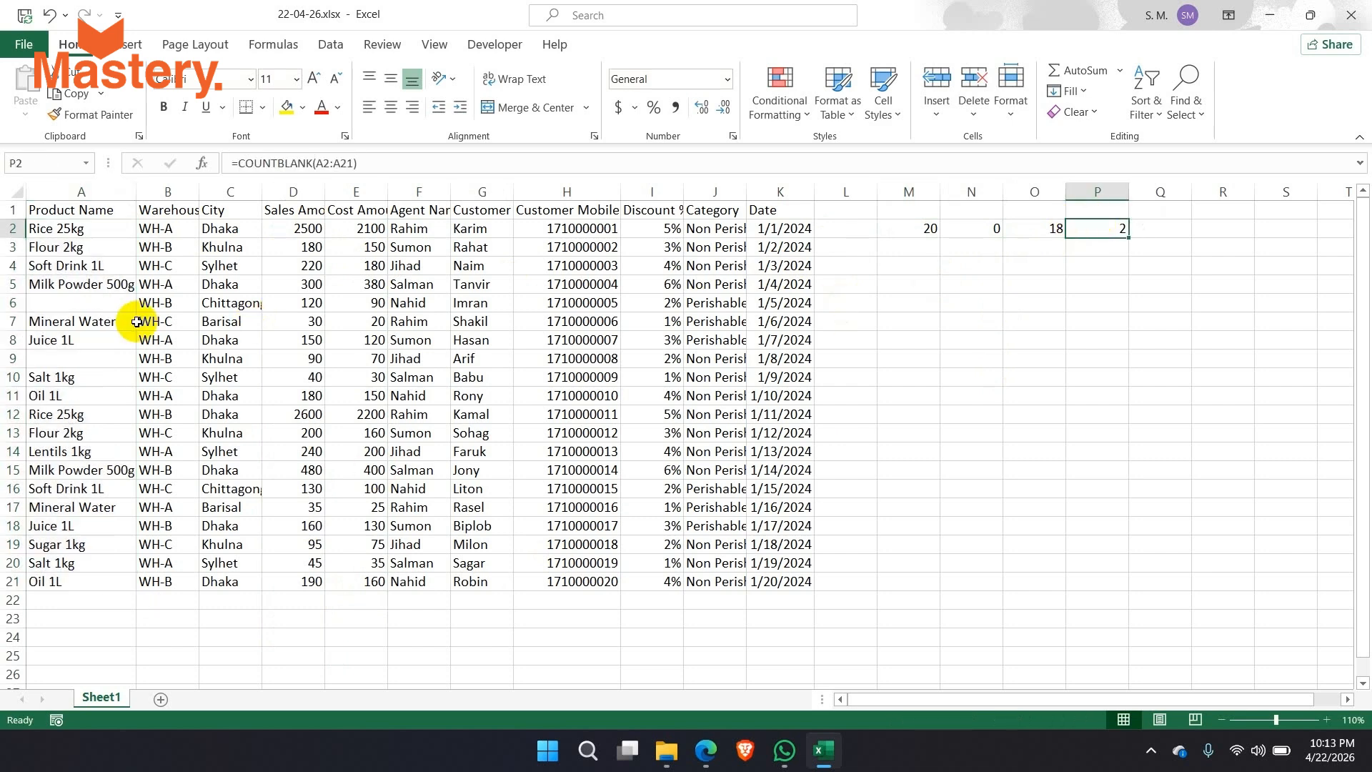
pyautogui.moveTo(107, 227); pyautogui.dragTo(474, 521)
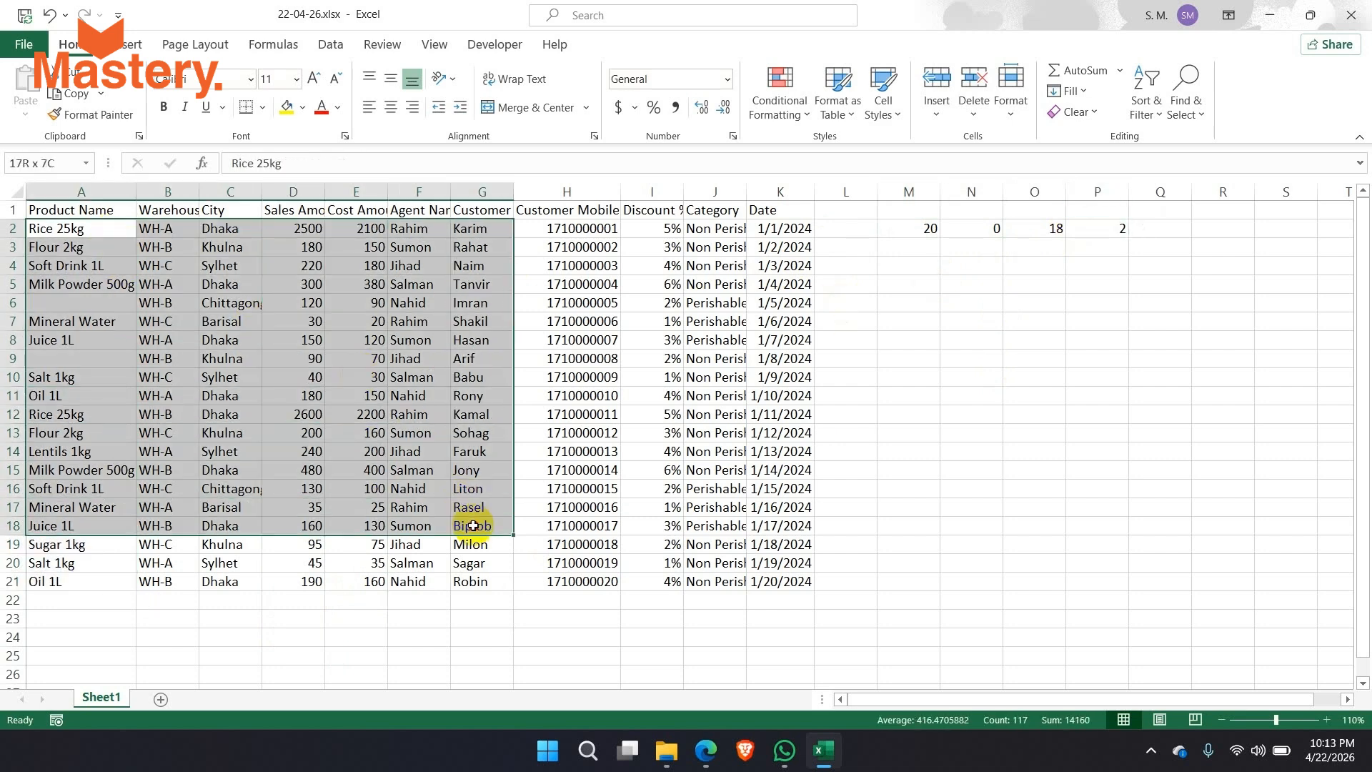
pyautogui.click(105, 297)
pyautogui.click(107, 358)
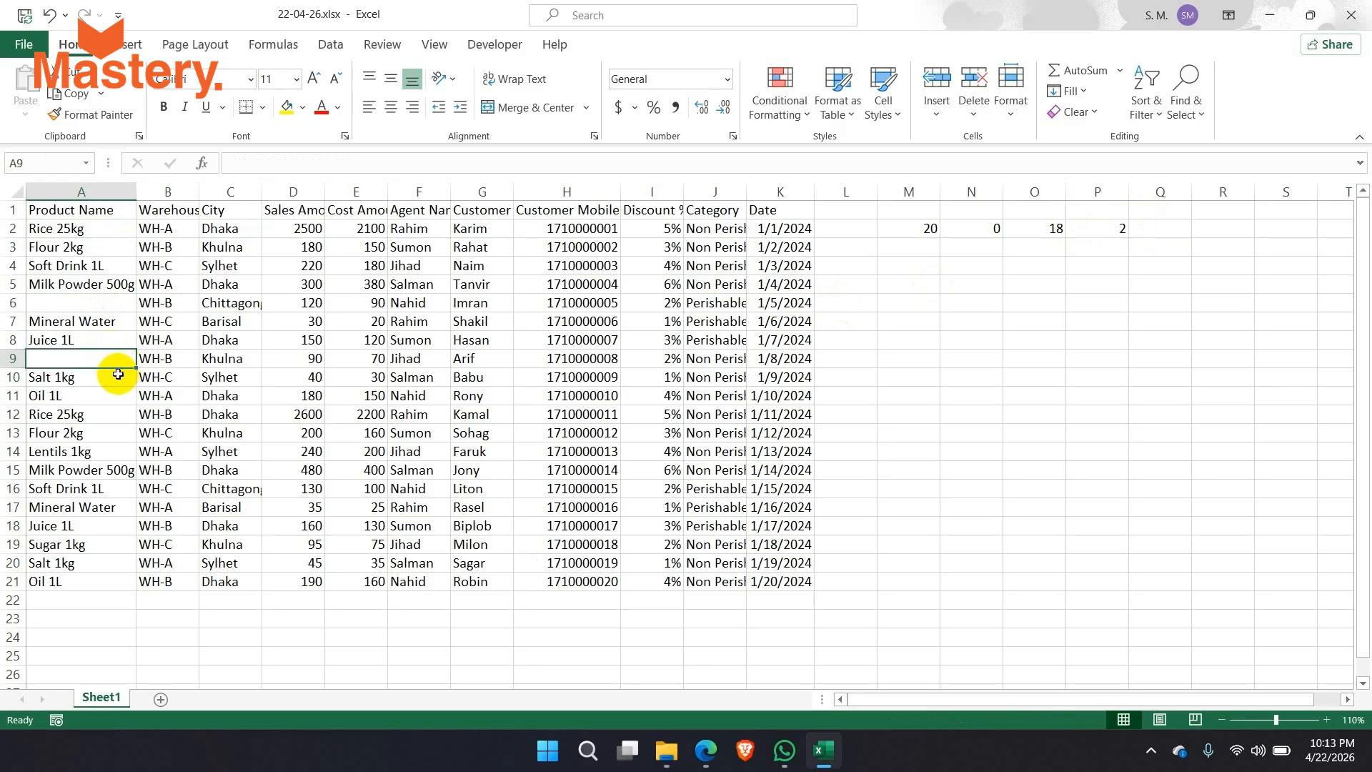
# Enter a COUNTIF formula in Q2 that counts the cells equal to "Dhaka" in the City range C2:C21.
pyautogui.click(1087, 226)
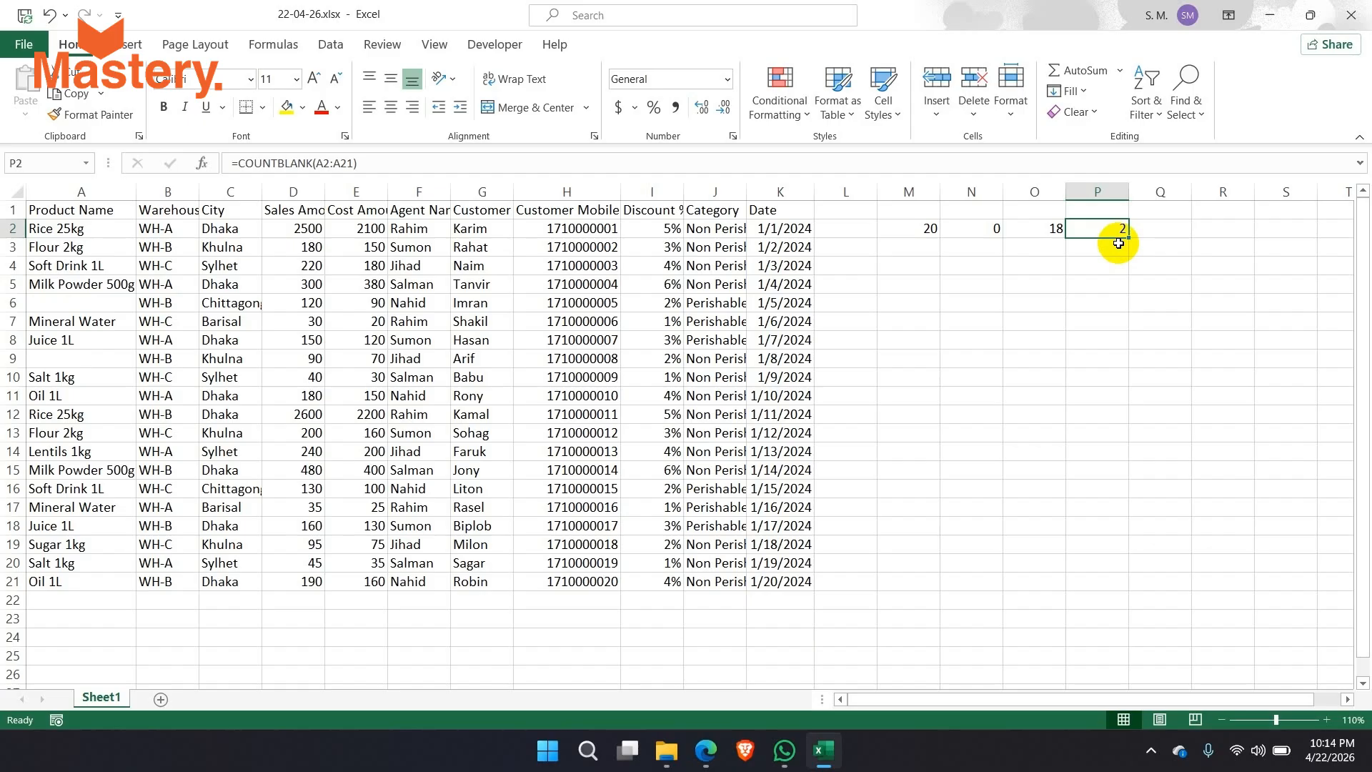
pyautogui.press('Right')
pyautogui.write('=c')
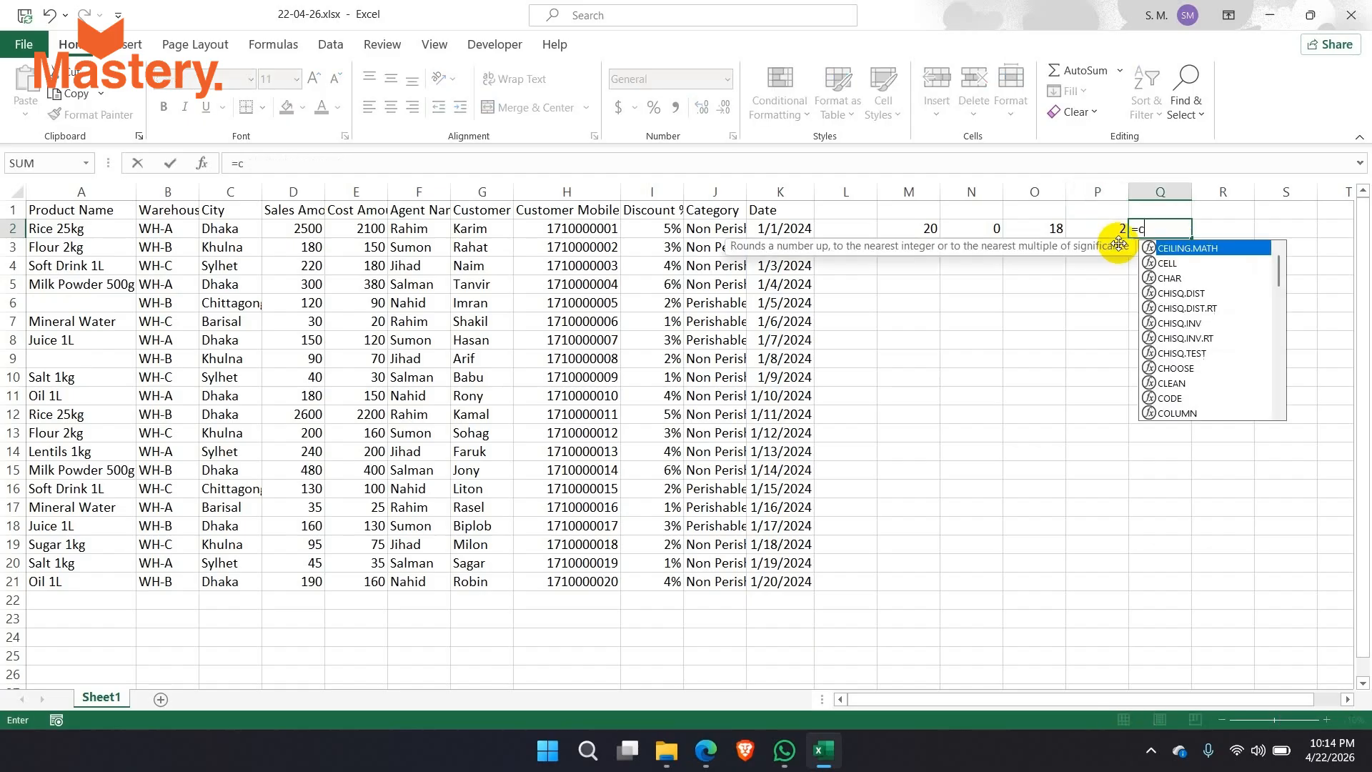
pyautogui.write('ountif')
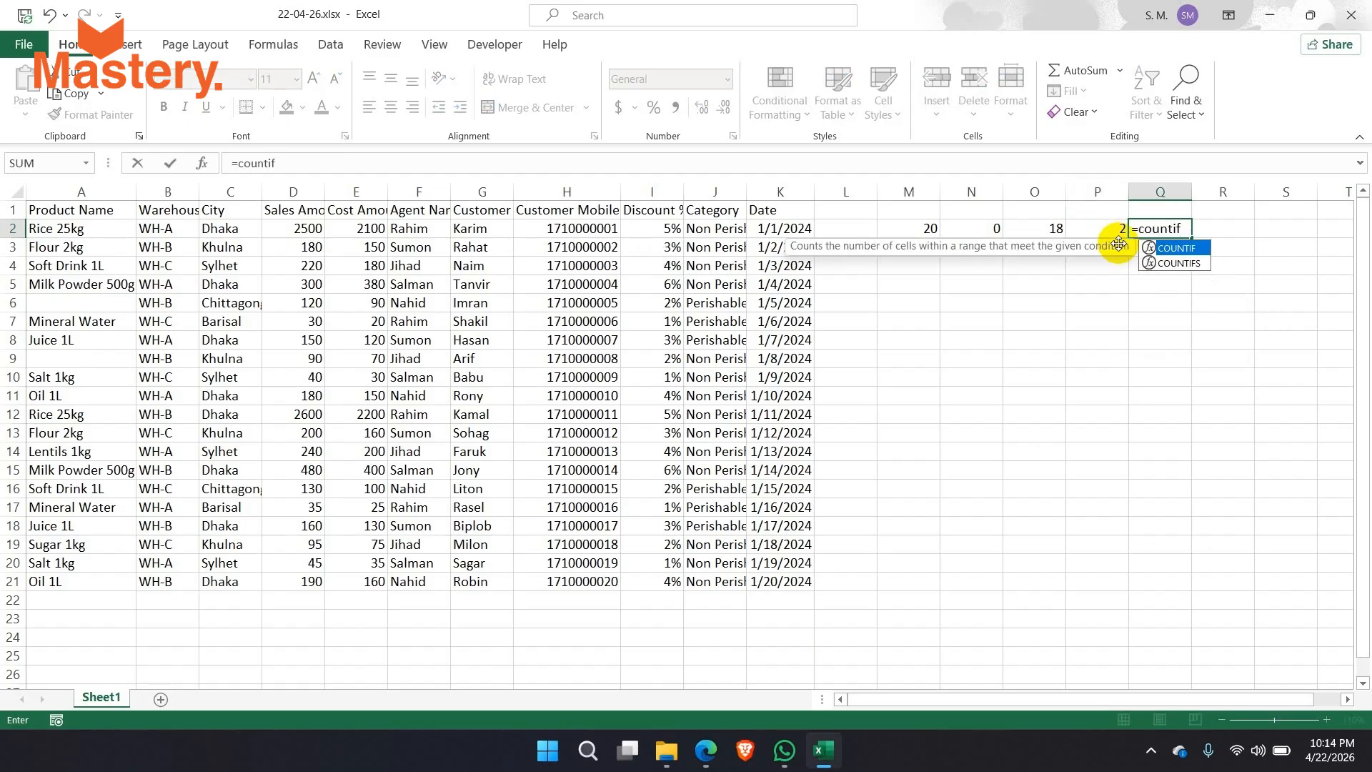
pyautogui.press('Tab')
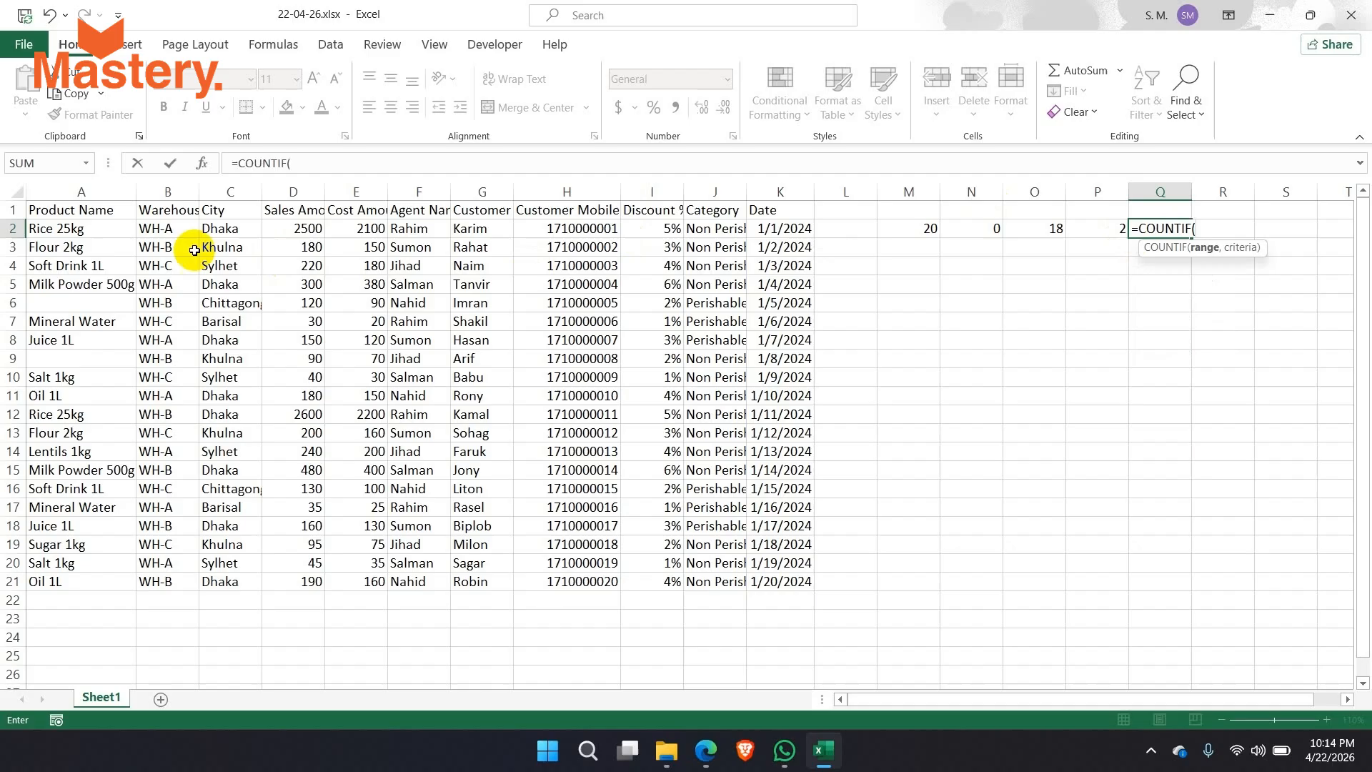
pyautogui.moveTo(216, 229); pyautogui.dragTo(230, 588)
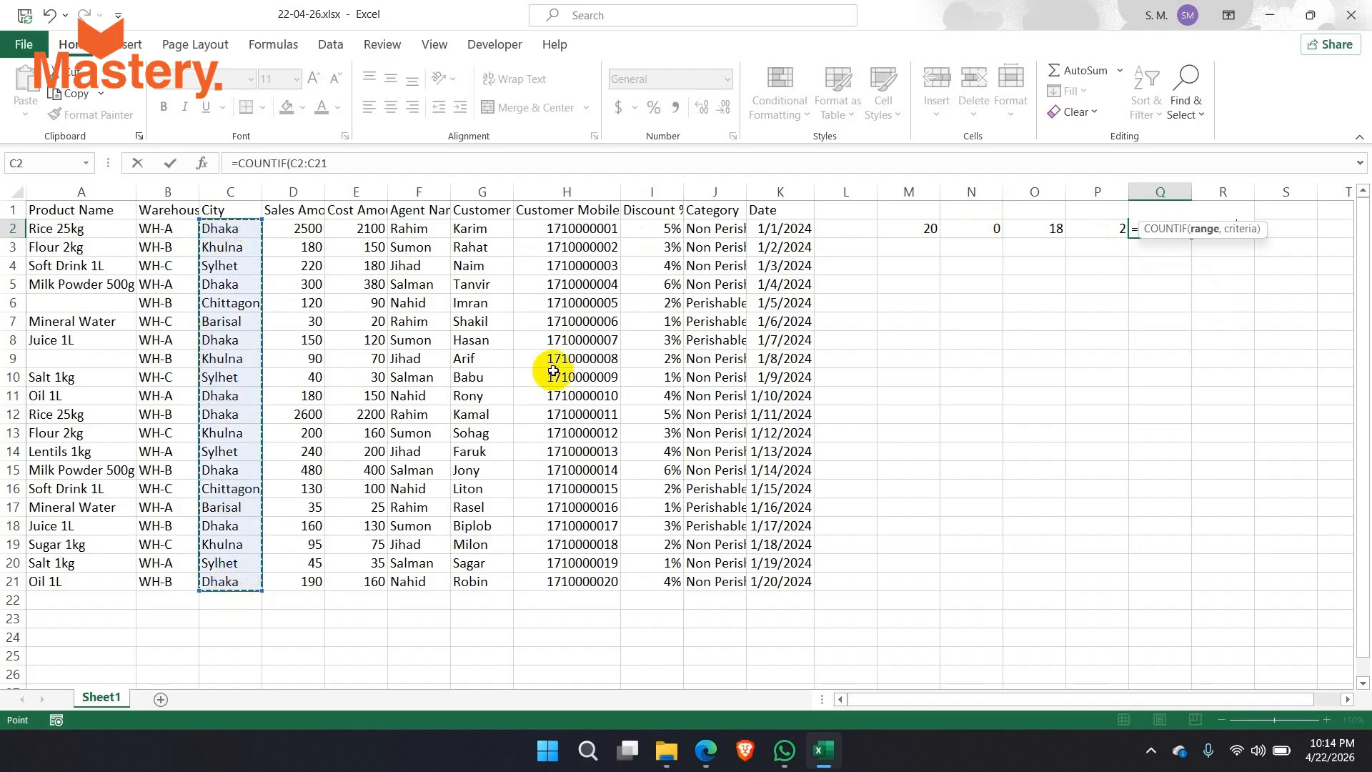
pyautogui.write(',')
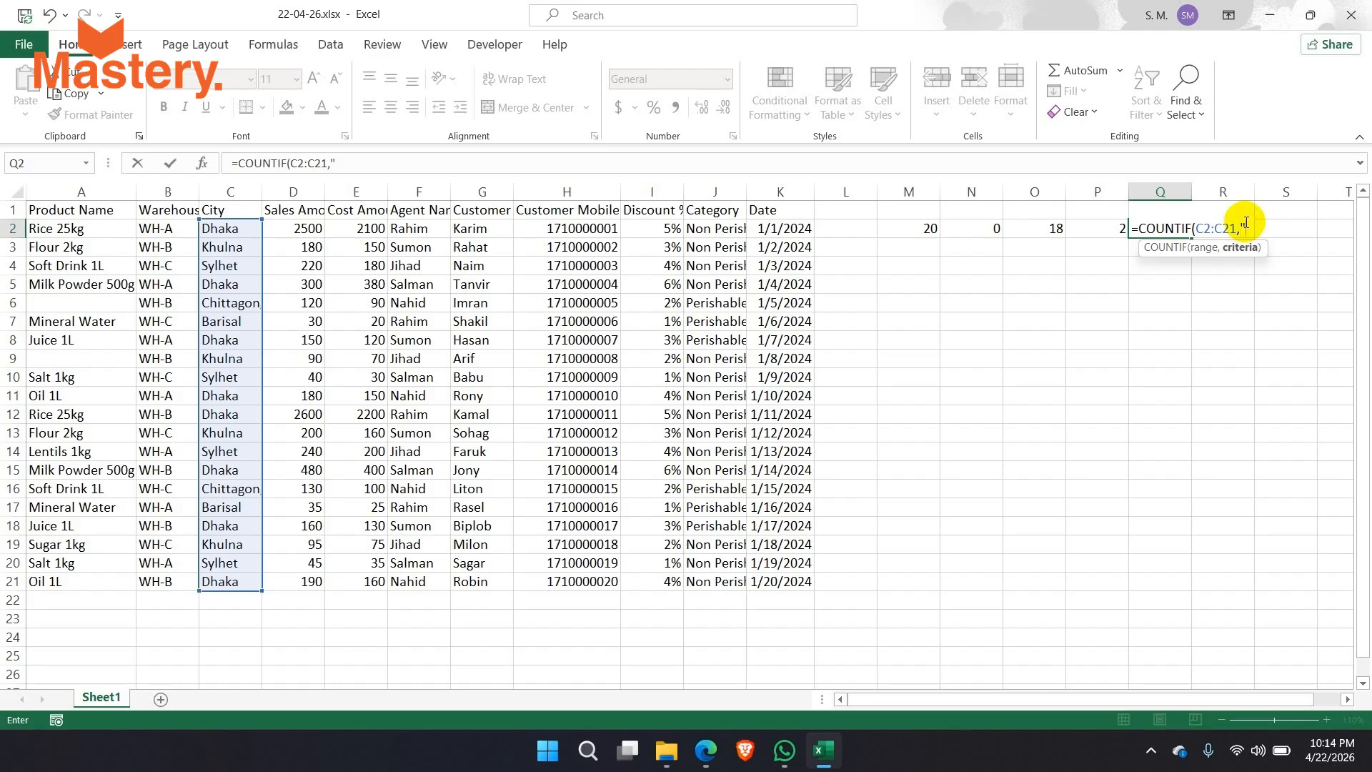
pyautogui.write('Dhaka')
pyautogui.press('Return')
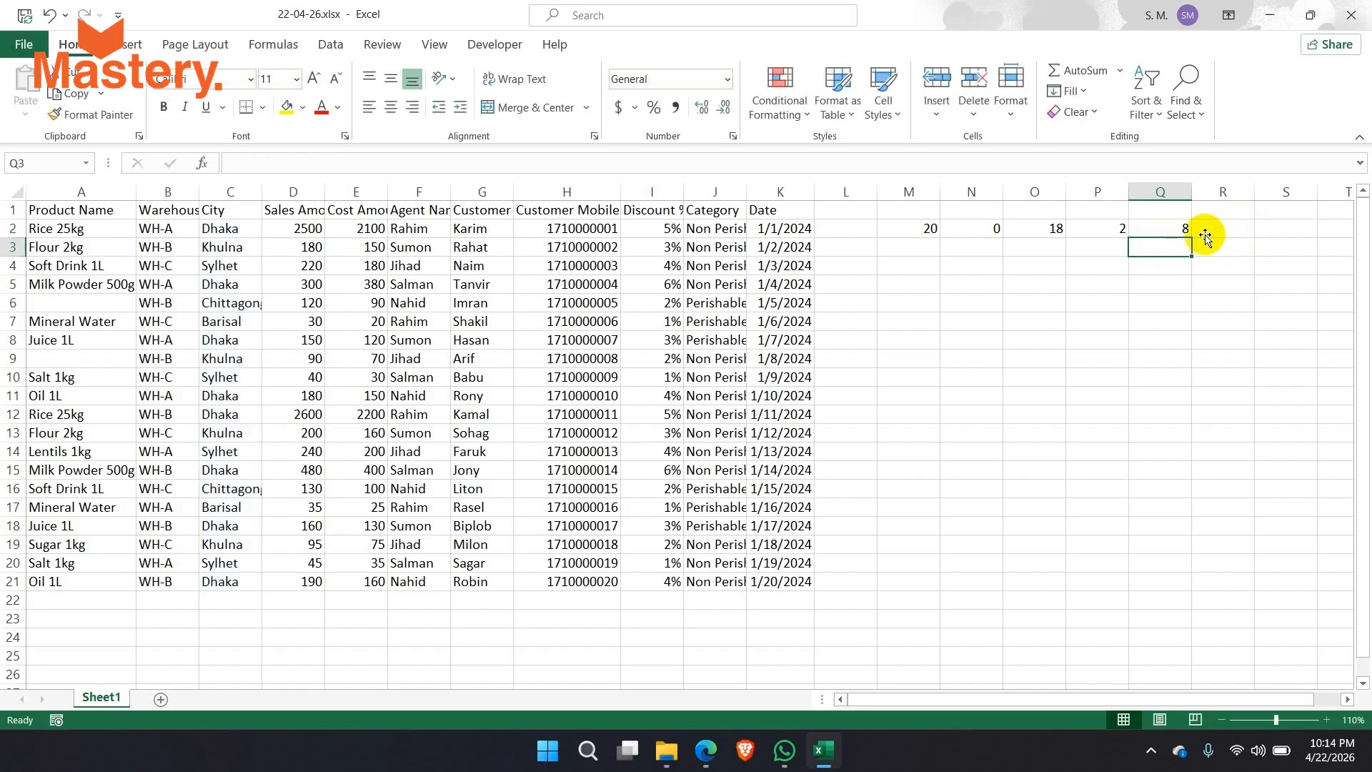
# Add filters to the table's header row and filter the City column to show only Dhaka.
pyautogui.click(1171, 226)
pyautogui.click(241, 211)
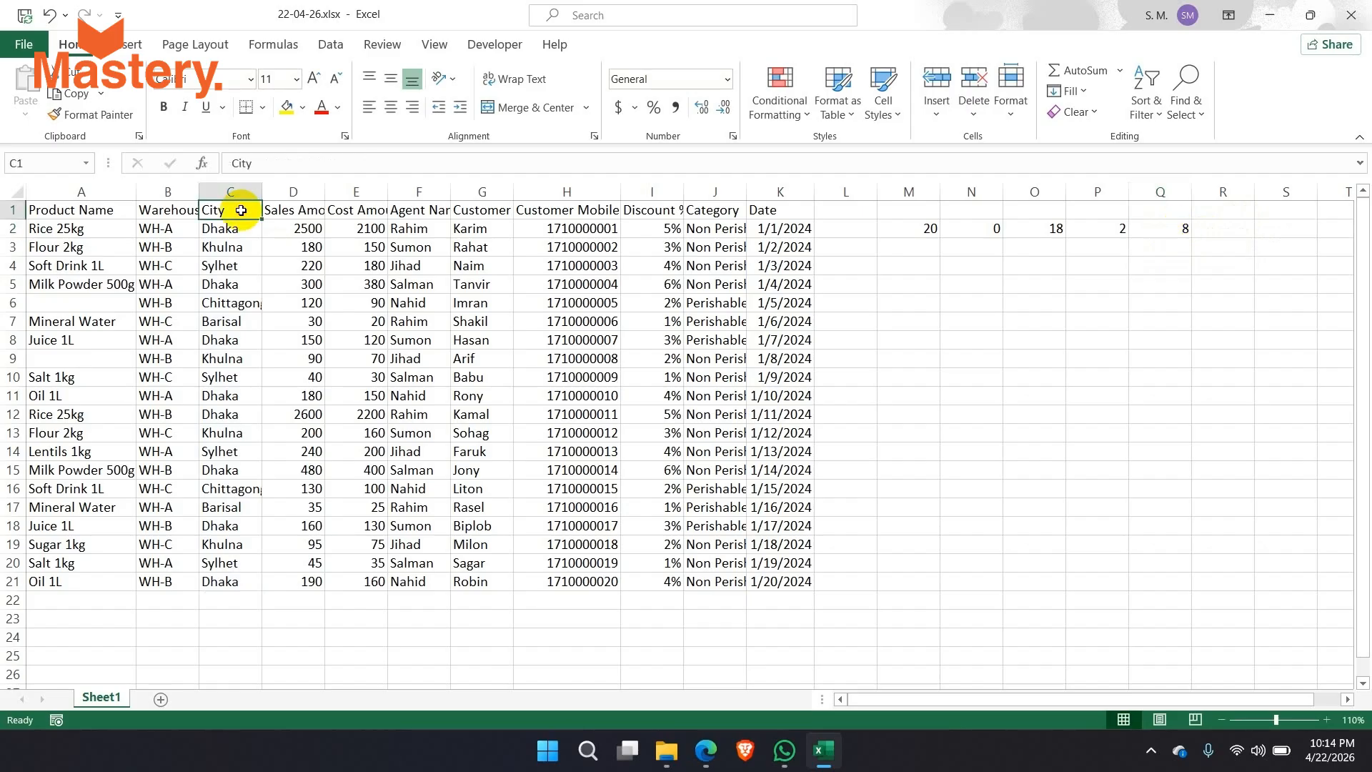
pyautogui.hotkey('ctrl', 'shift', 'l')
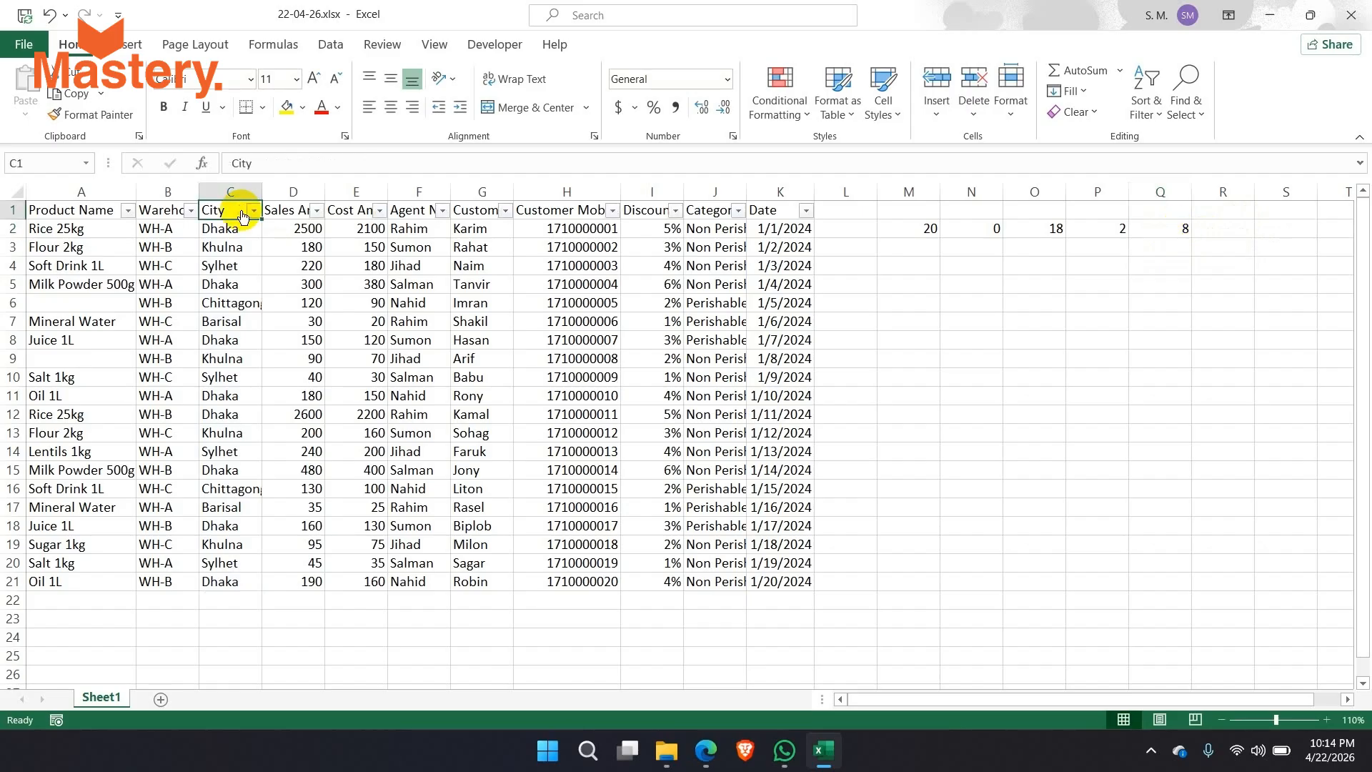
pyautogui.click(253, 210)
pyautogui.click(72, 421)
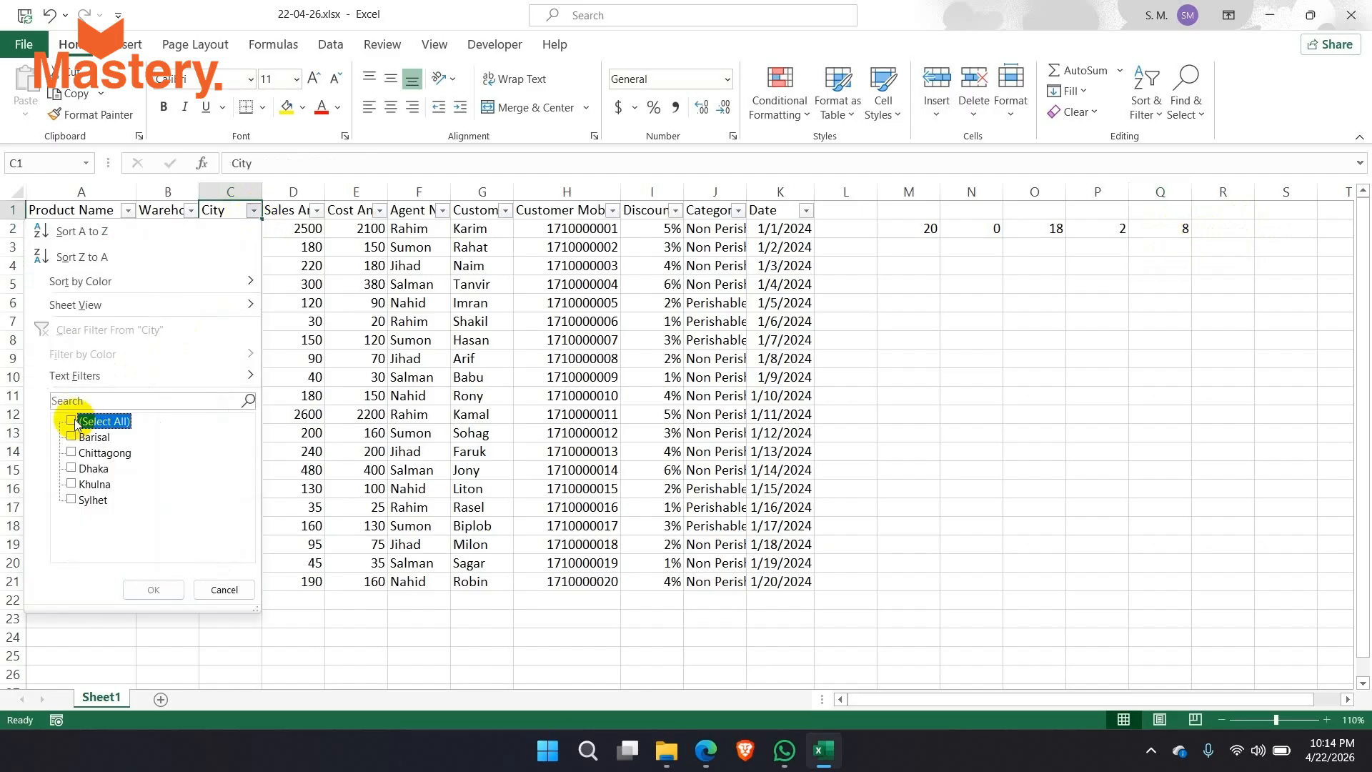
pyautogui.click(75, 468)
pyautogui.click(153, 590)
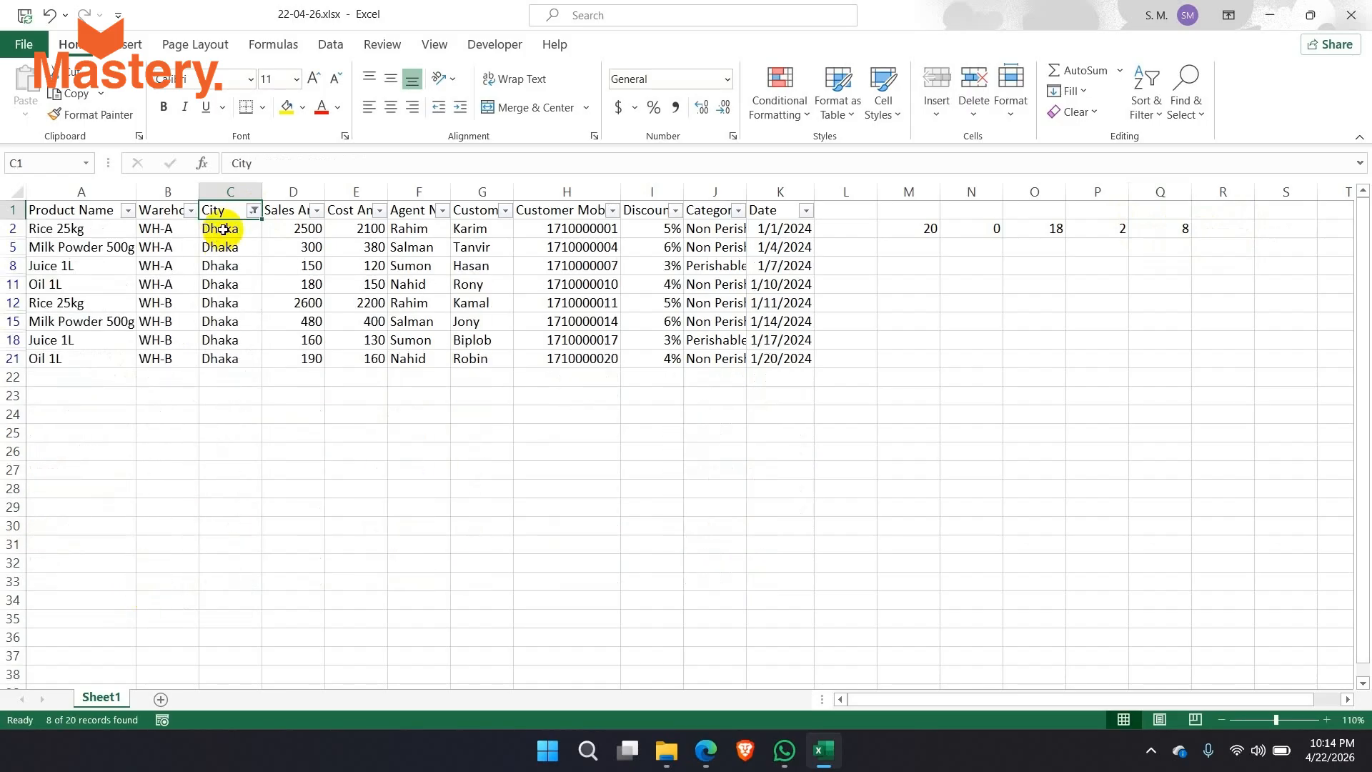
# Select the filtered Dhaka cells to check their count, and remove the filters from the table.
pyautogui.moveTo(222, 228); pyautogui.dragTo(230, 359)
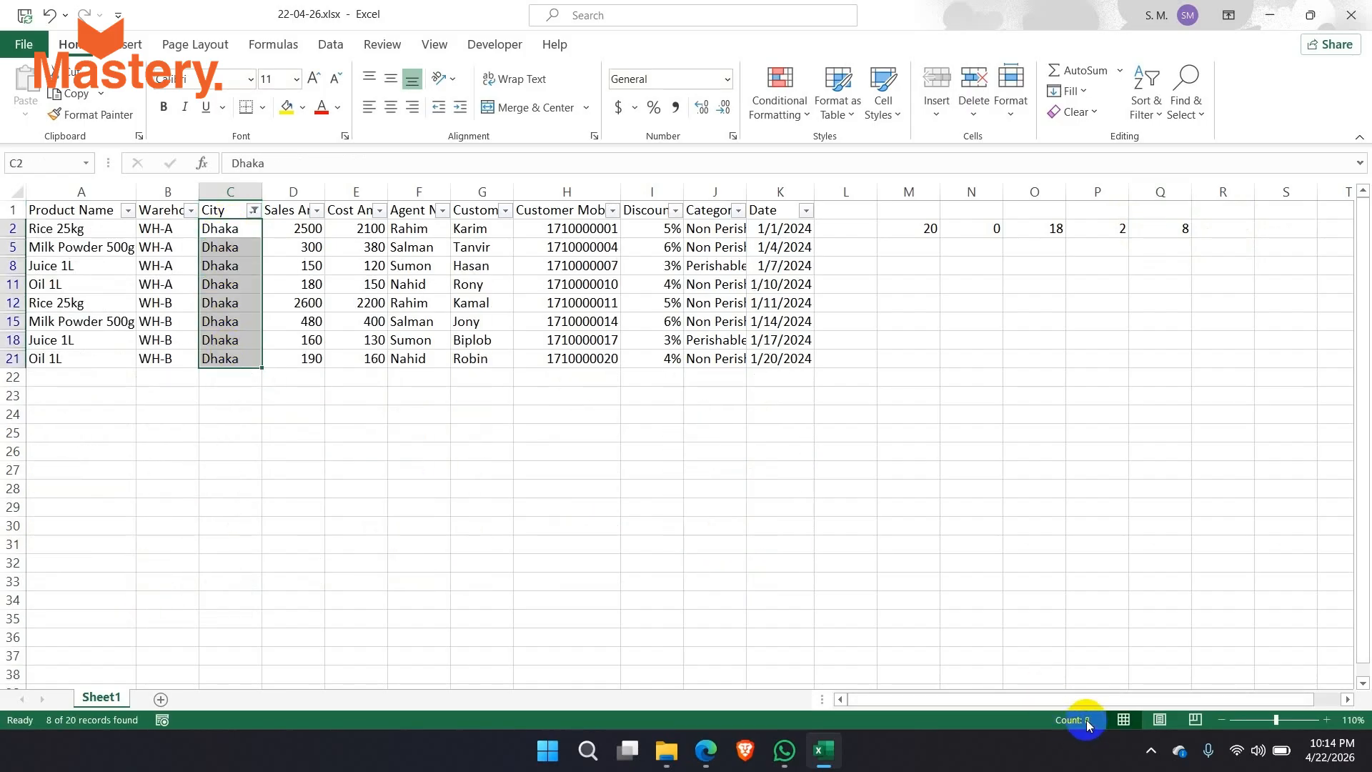
pyautogui.hotkey('ctrl', 'shift', 'l')
pyautogui.click(223, 227)
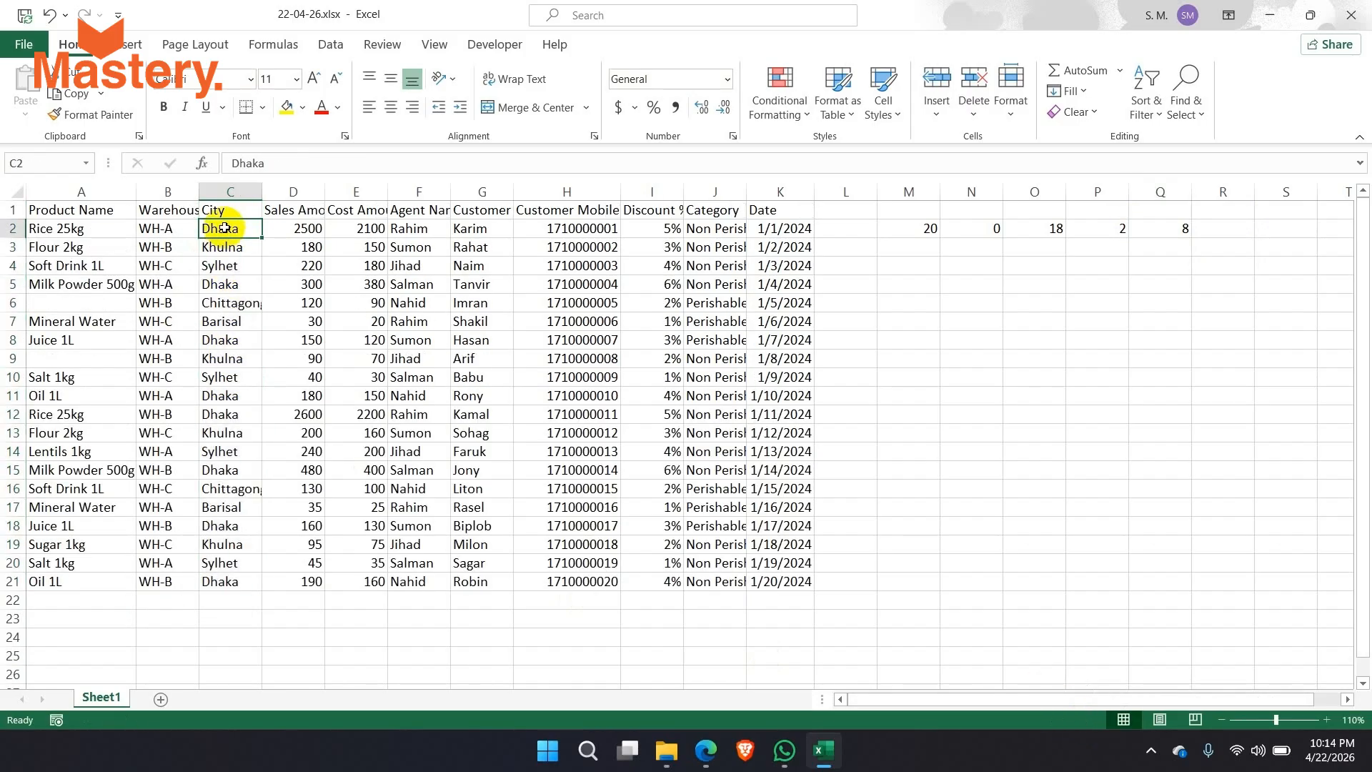
# Review the COUNTIF formula in Q2, checking its range C2:C21 and the "Dhaka" criterion against the City column.
pyautogui.click(1173, 236)
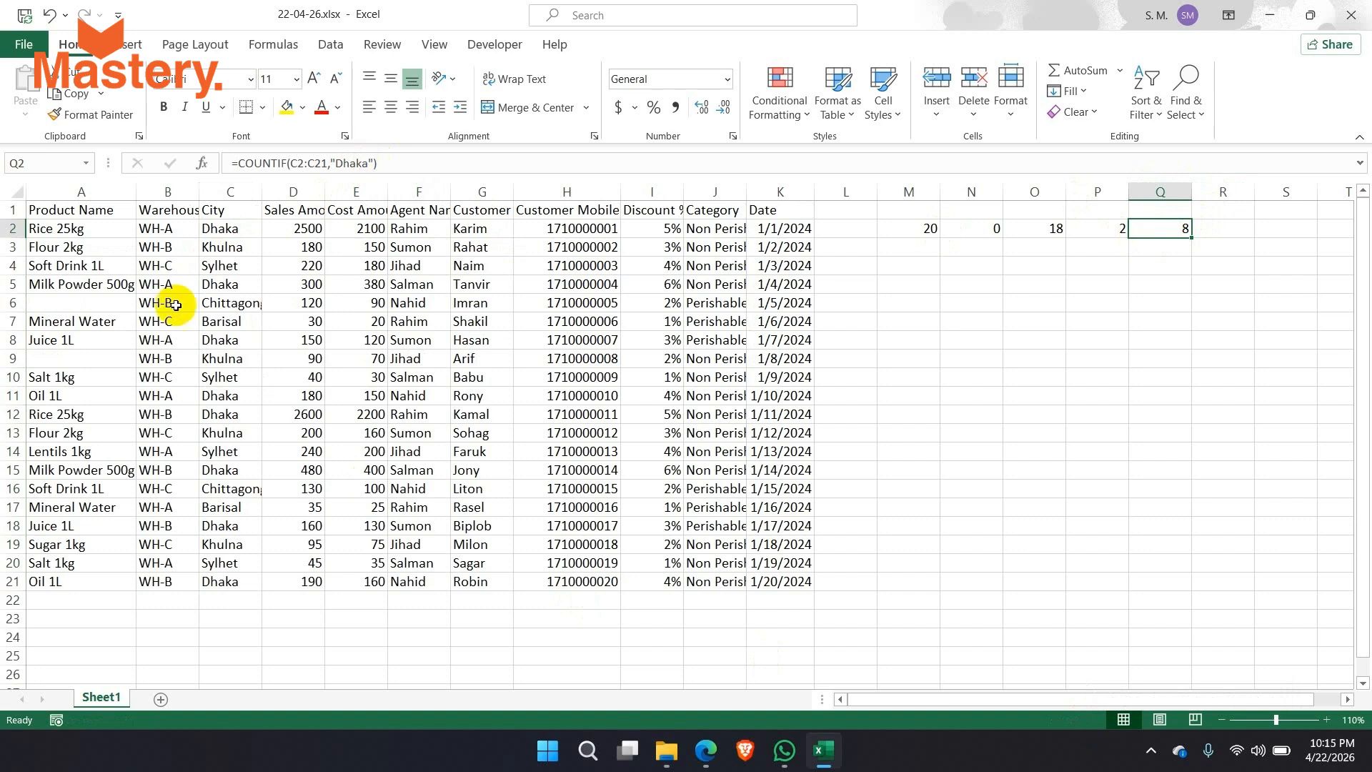
pyautogui.click(230, 192)
pyautogui.moveTo(231, 226); pyautogui.dragTo(234, 550)
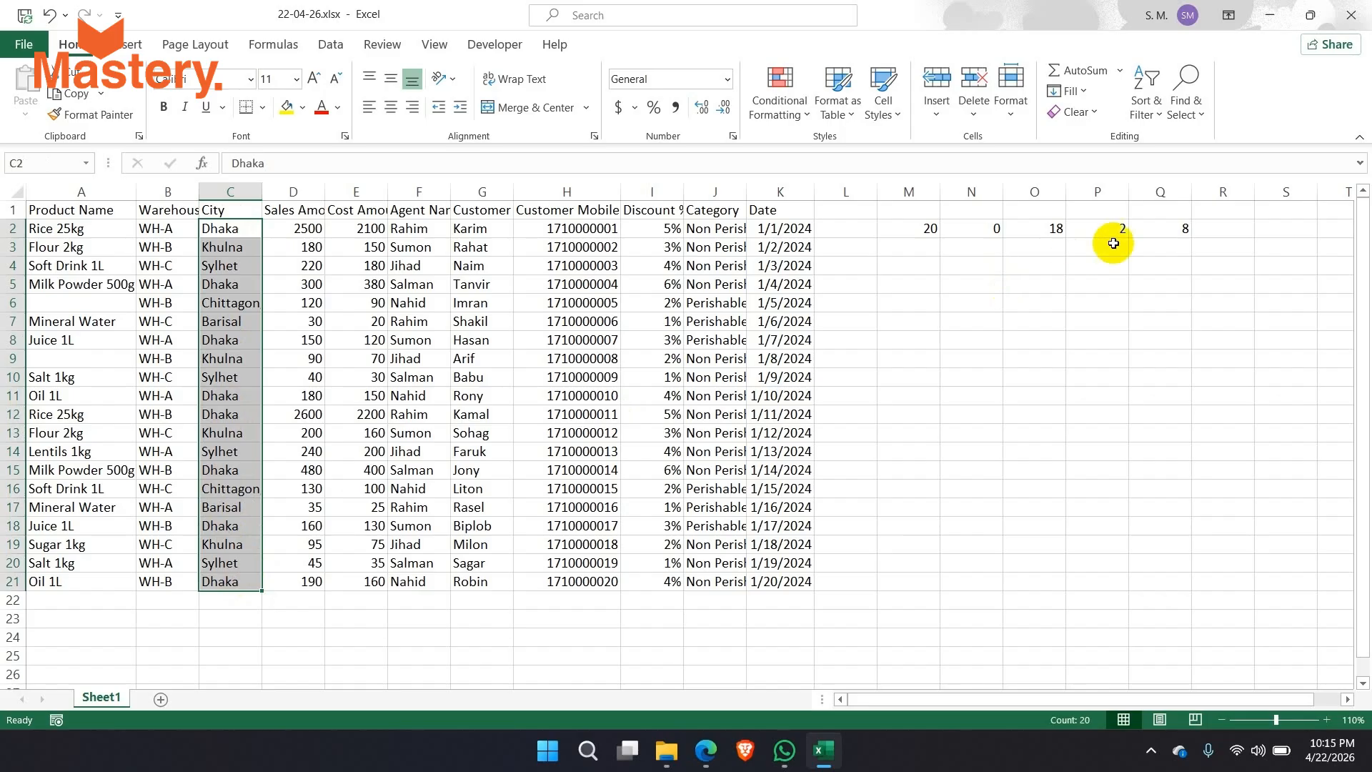
pyautogui.click(1144, 227)
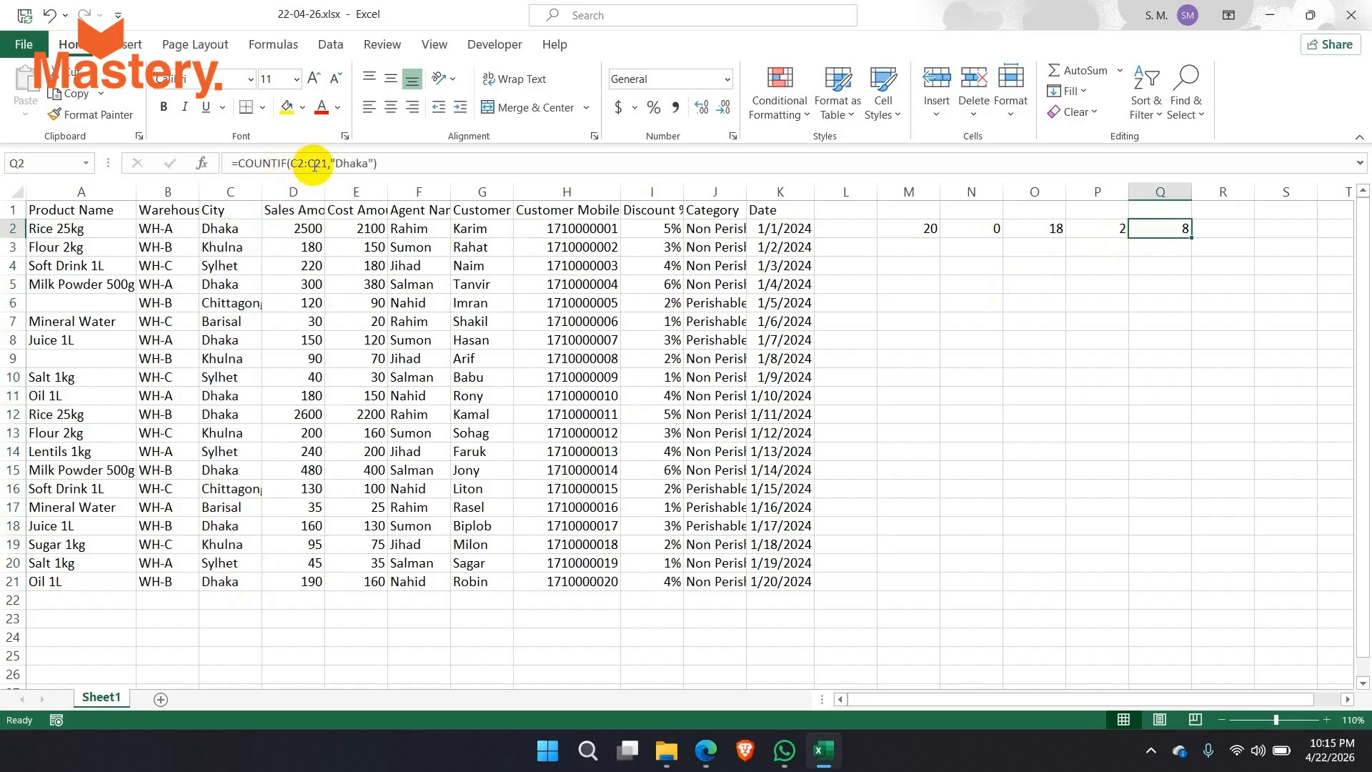
pyautogui.moveTo(329, 163); pyautogui.dragTo(290, 163)
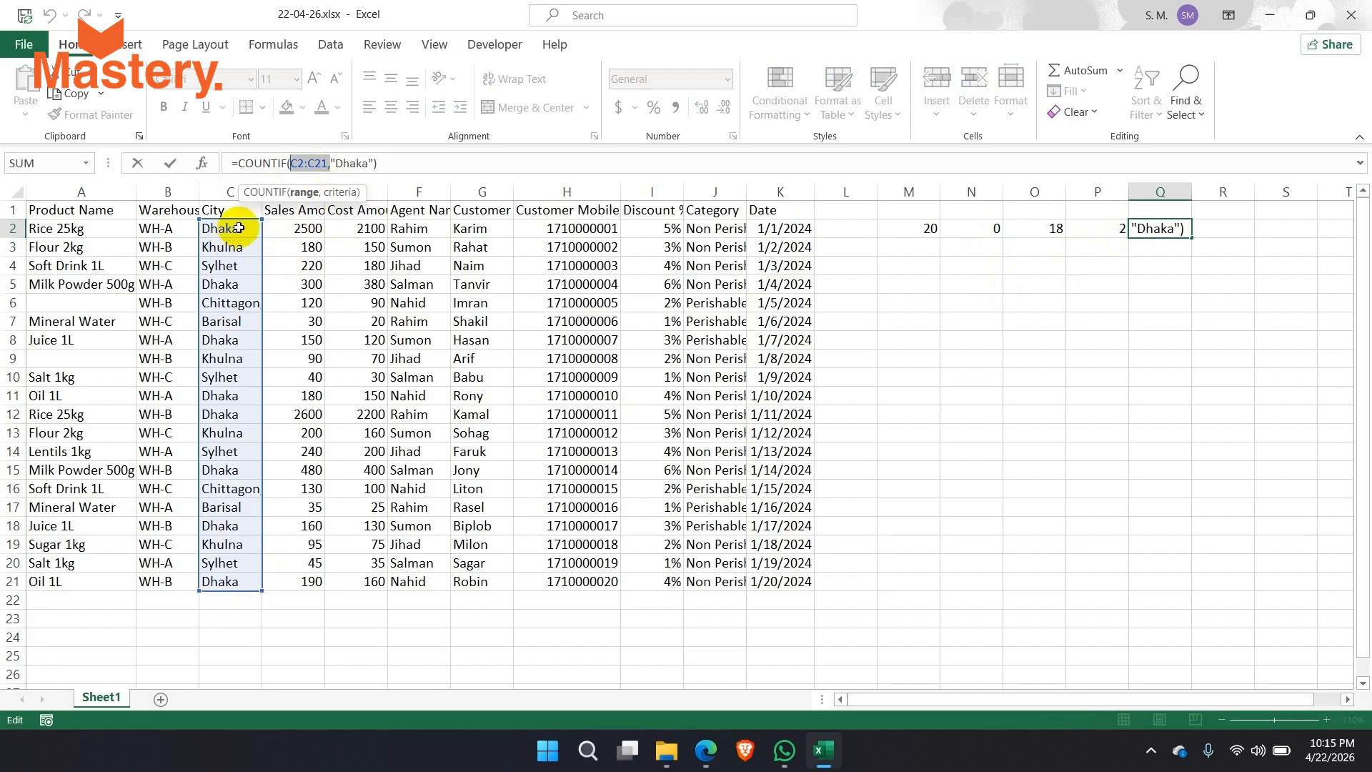
pyautogui.moveTo(330, 165); pyautogui.dragTo(372, 170)
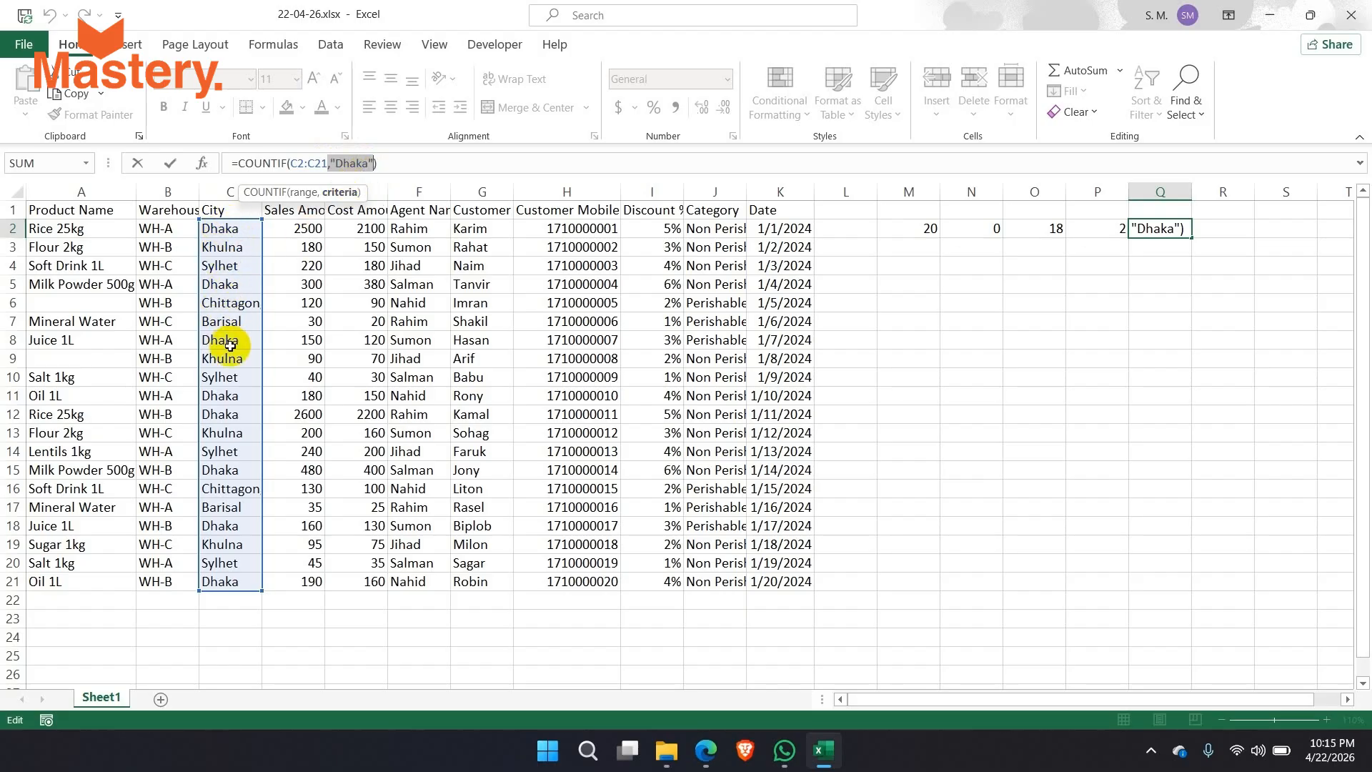
pyautogui.hotkey('ctrl', 'Return')
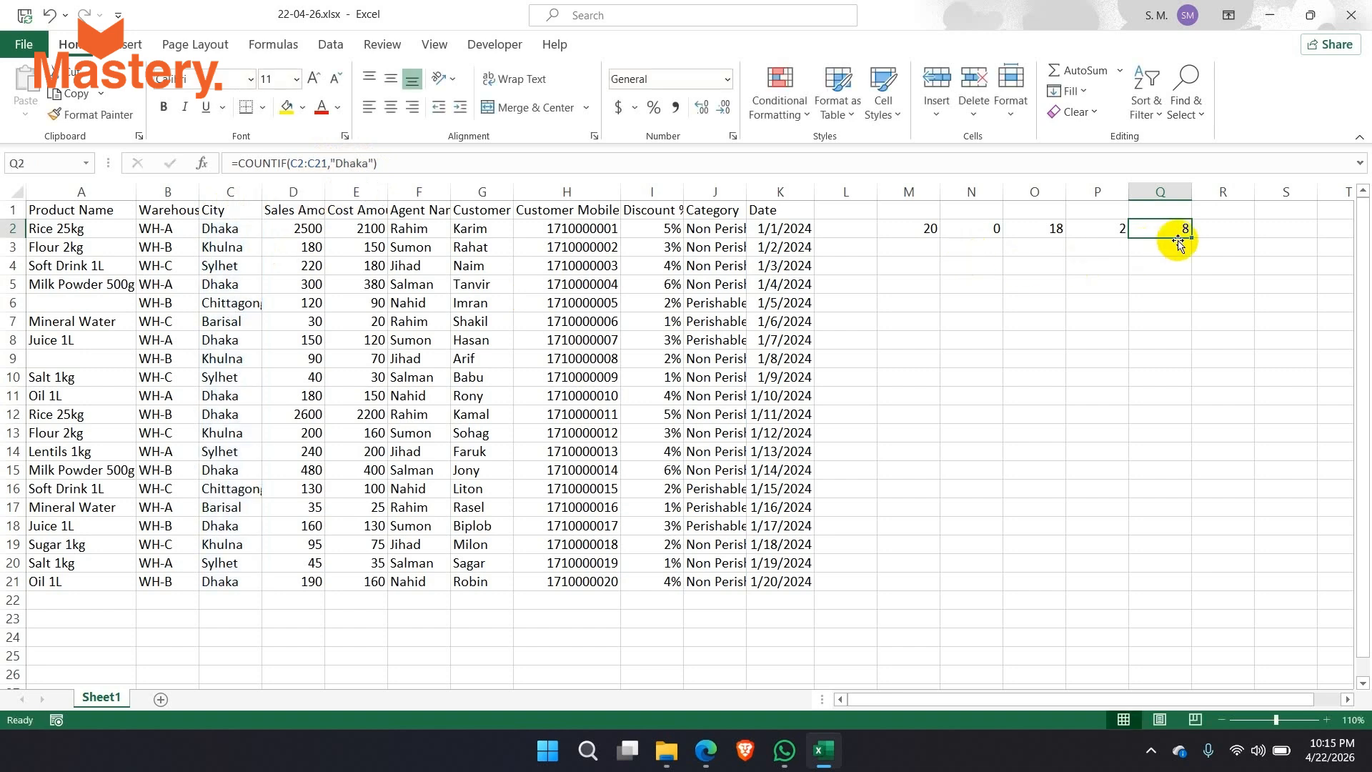
# Enter a COUNTIF formula in R2 that counts the values matching ">100" in the Sales Amount range D2:D21.
pyautogui.press('Right')
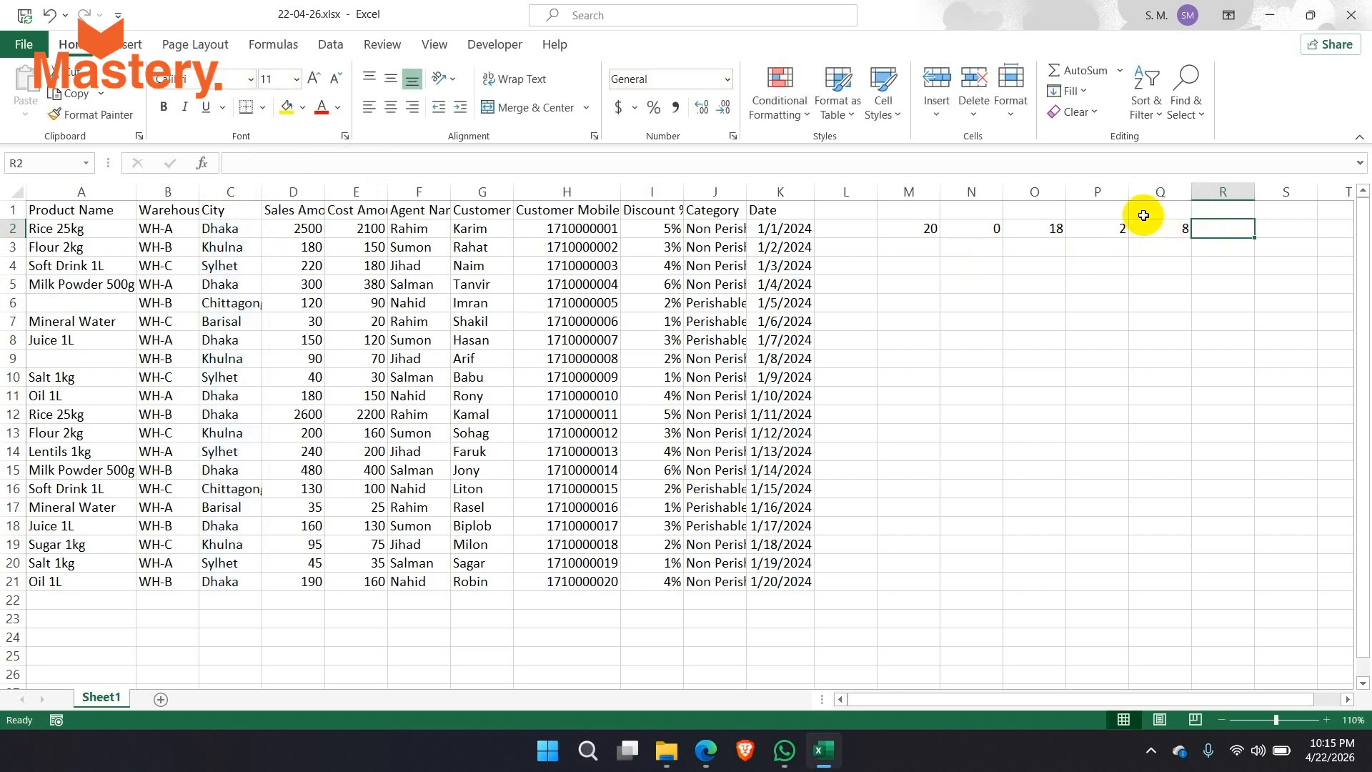
pyautogui.write('=')
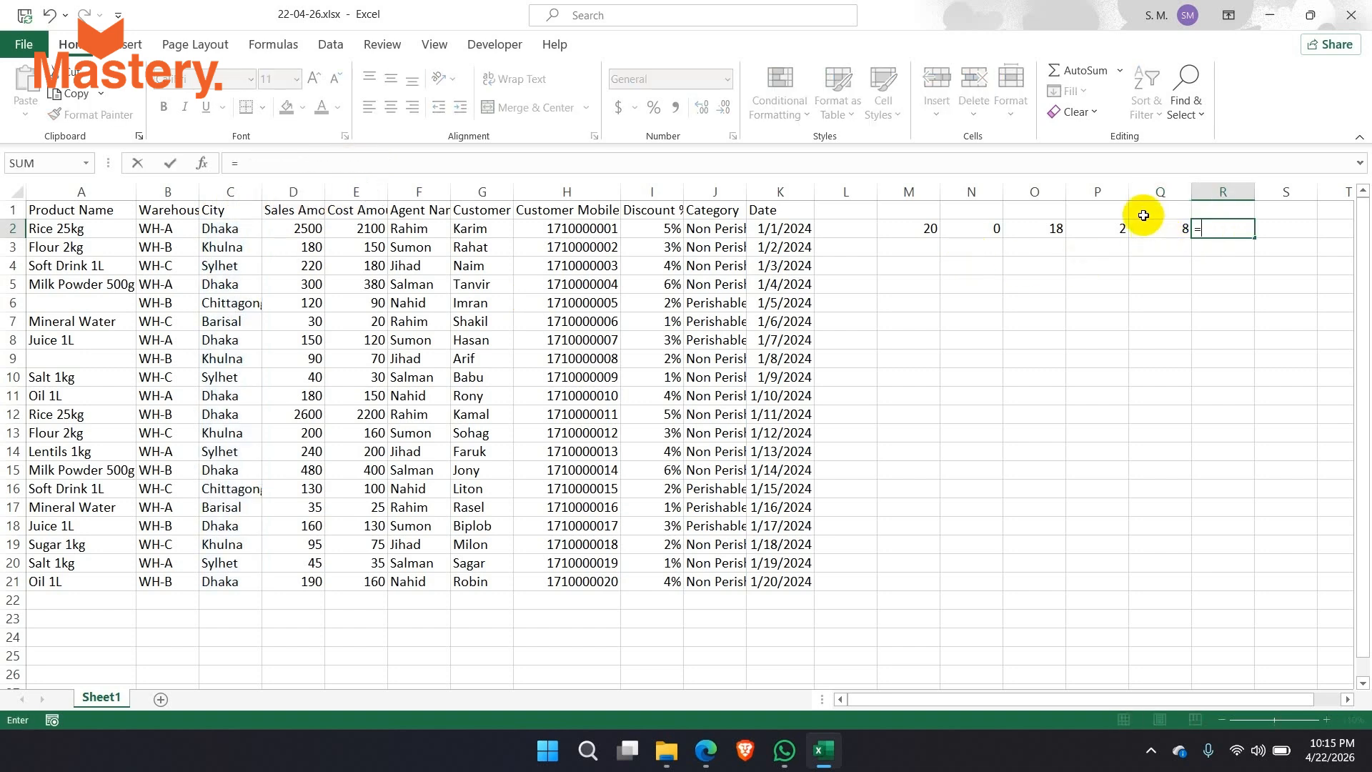
pyautogui.write('countif')
pyautogui.press('Tab')
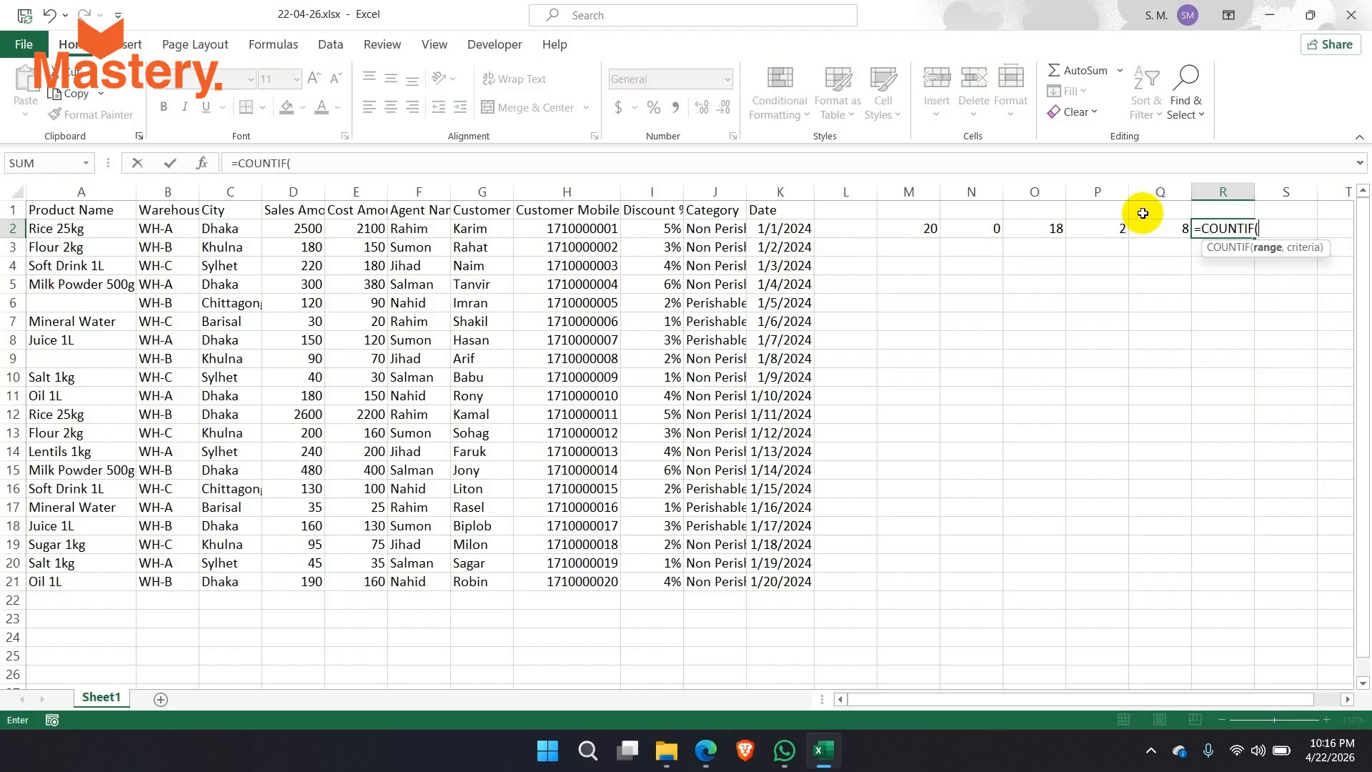
pyautogui.moveTo(294, 227); pyautogui.dragTo(307, 582)
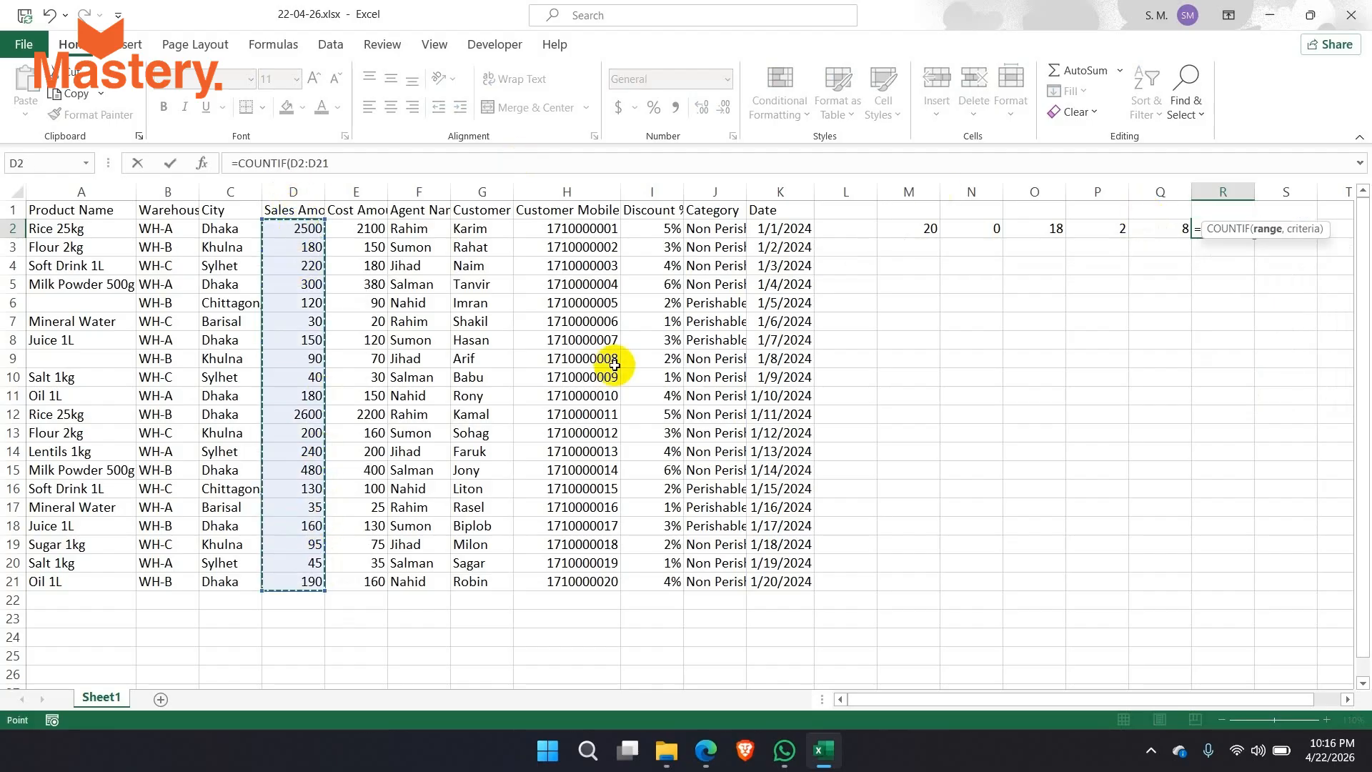
pyautogui.write(',')
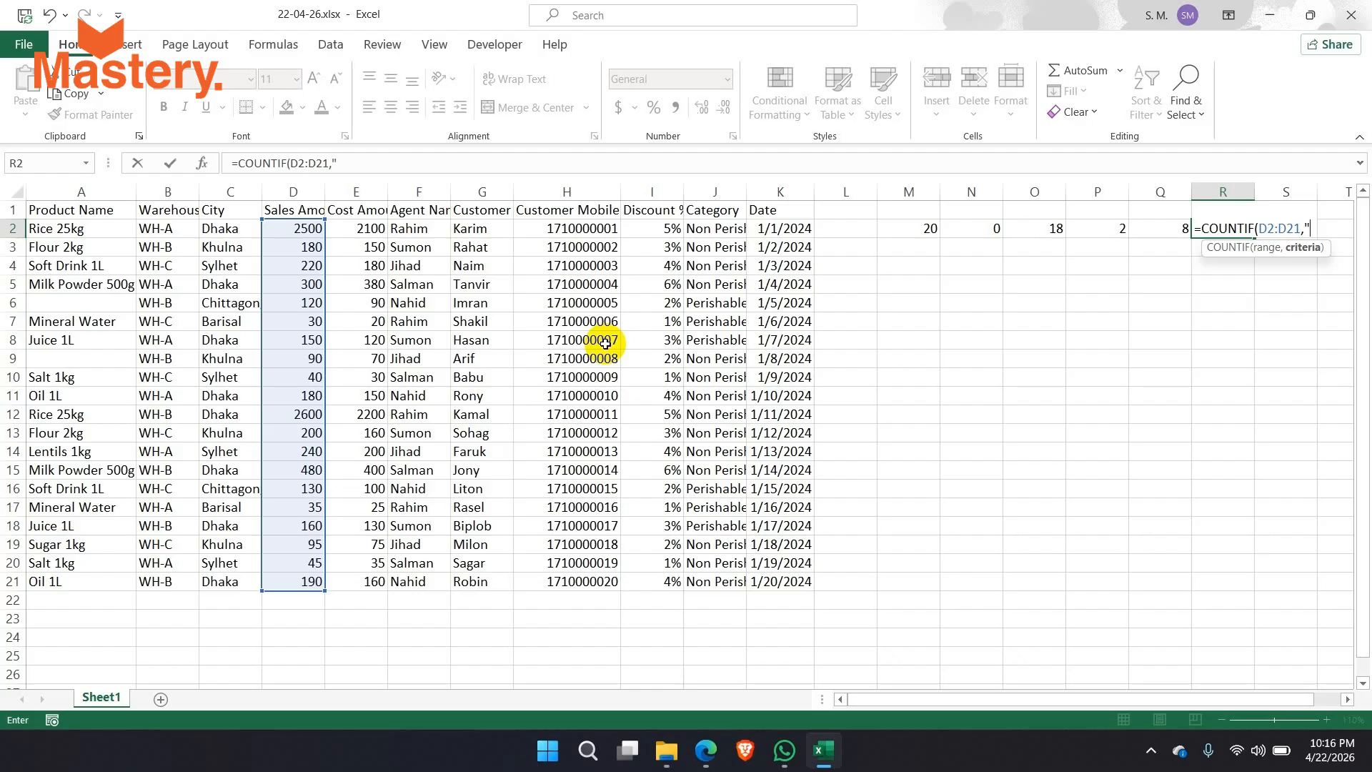
pyautogui.write('>100"')
pyautogui.press('Return')
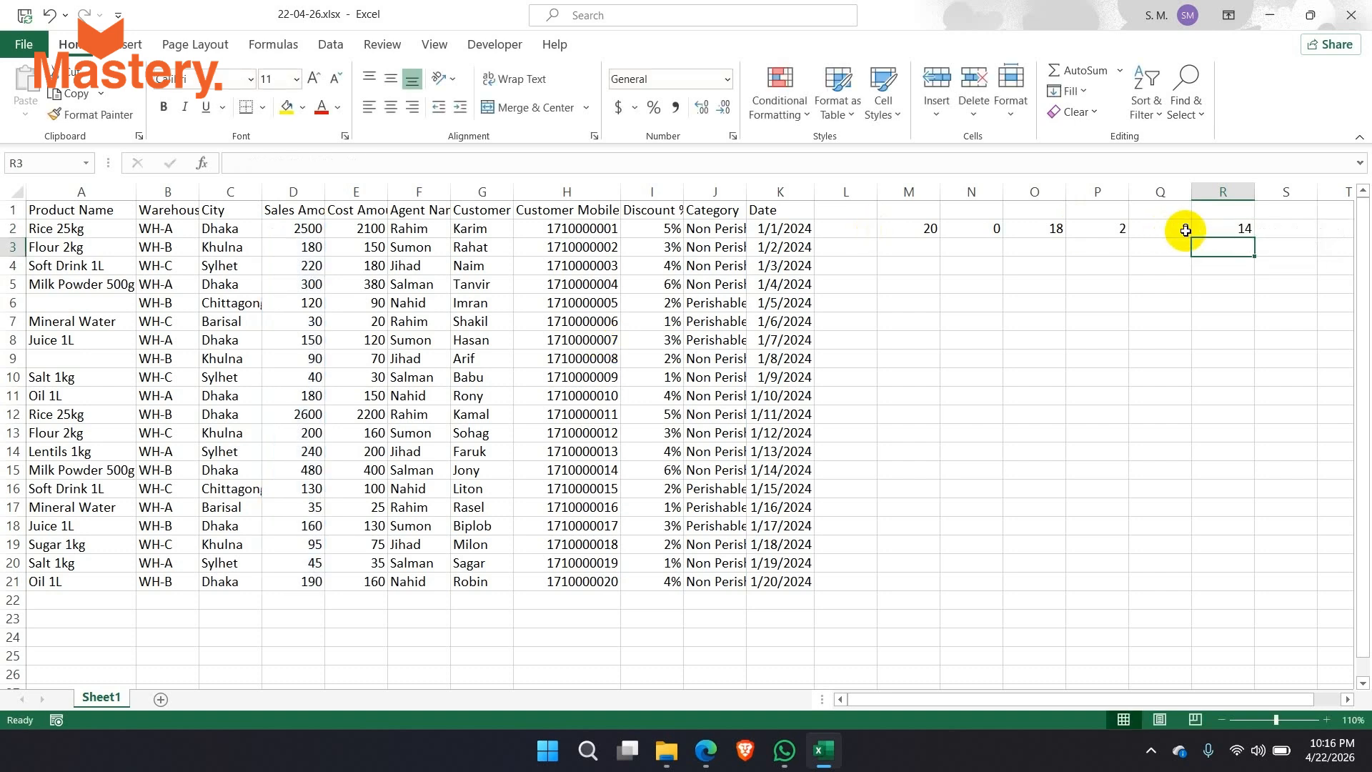
# Add filters to the header row and filter the Sales Amount column to values greater than 100.
pyautogui.click(1216, 230)
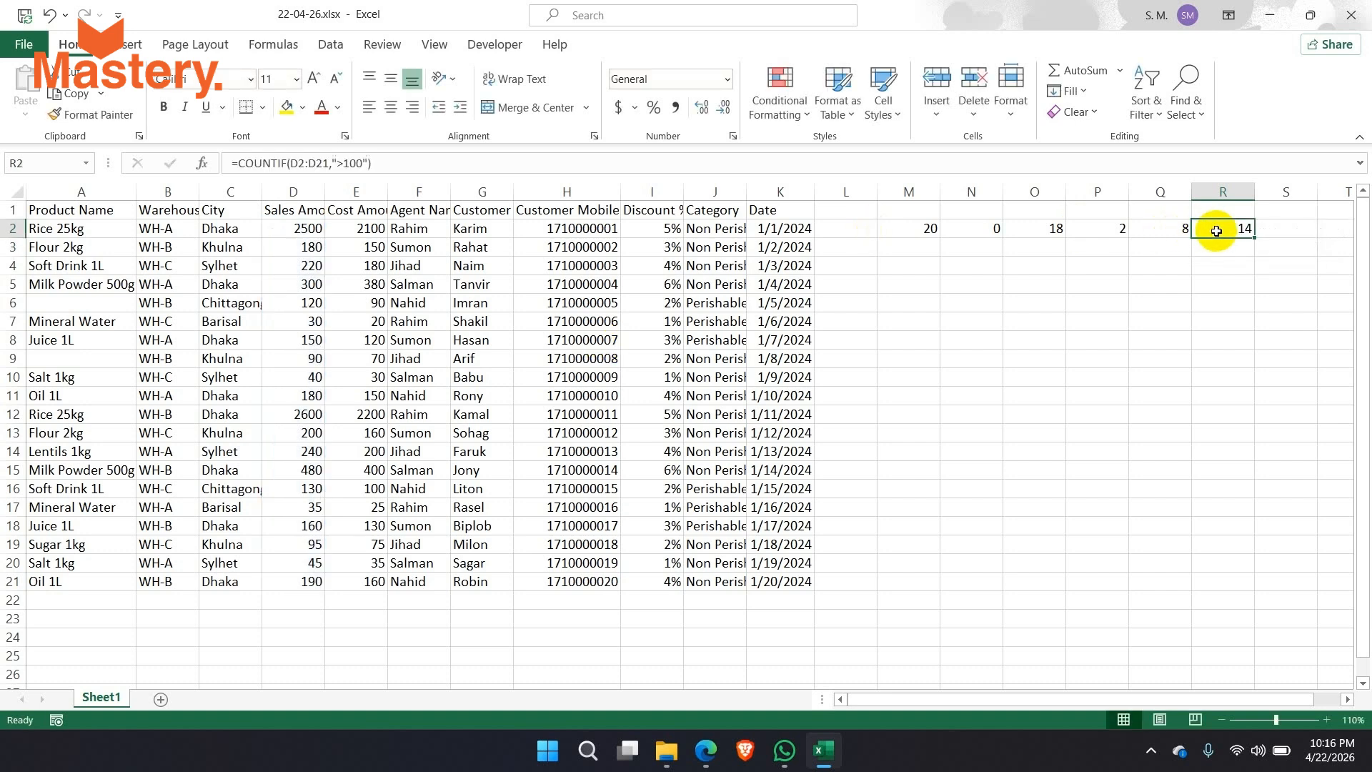
pyautogui.click(293, 209)
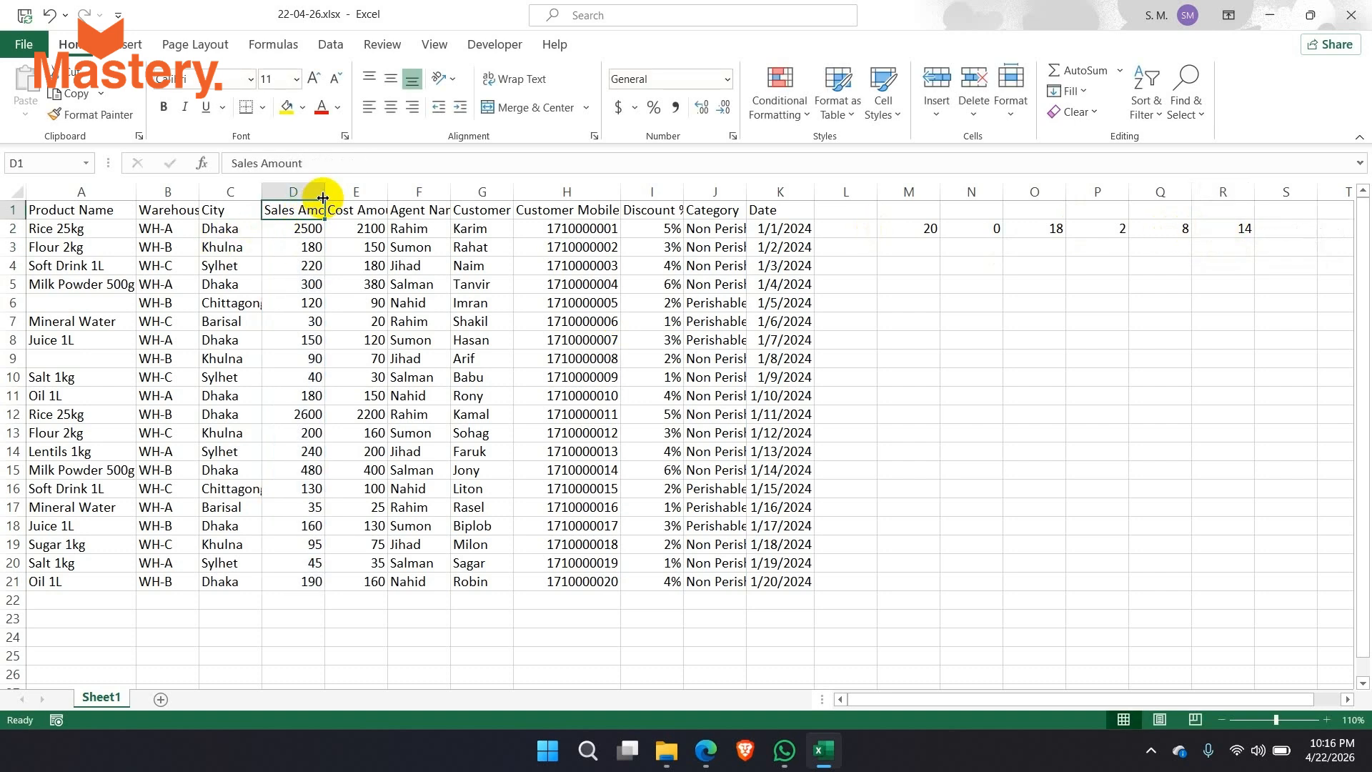
pyautogui.hotkey('ctrl', 'shift', 'l')
pyautogui.click(316, 211)
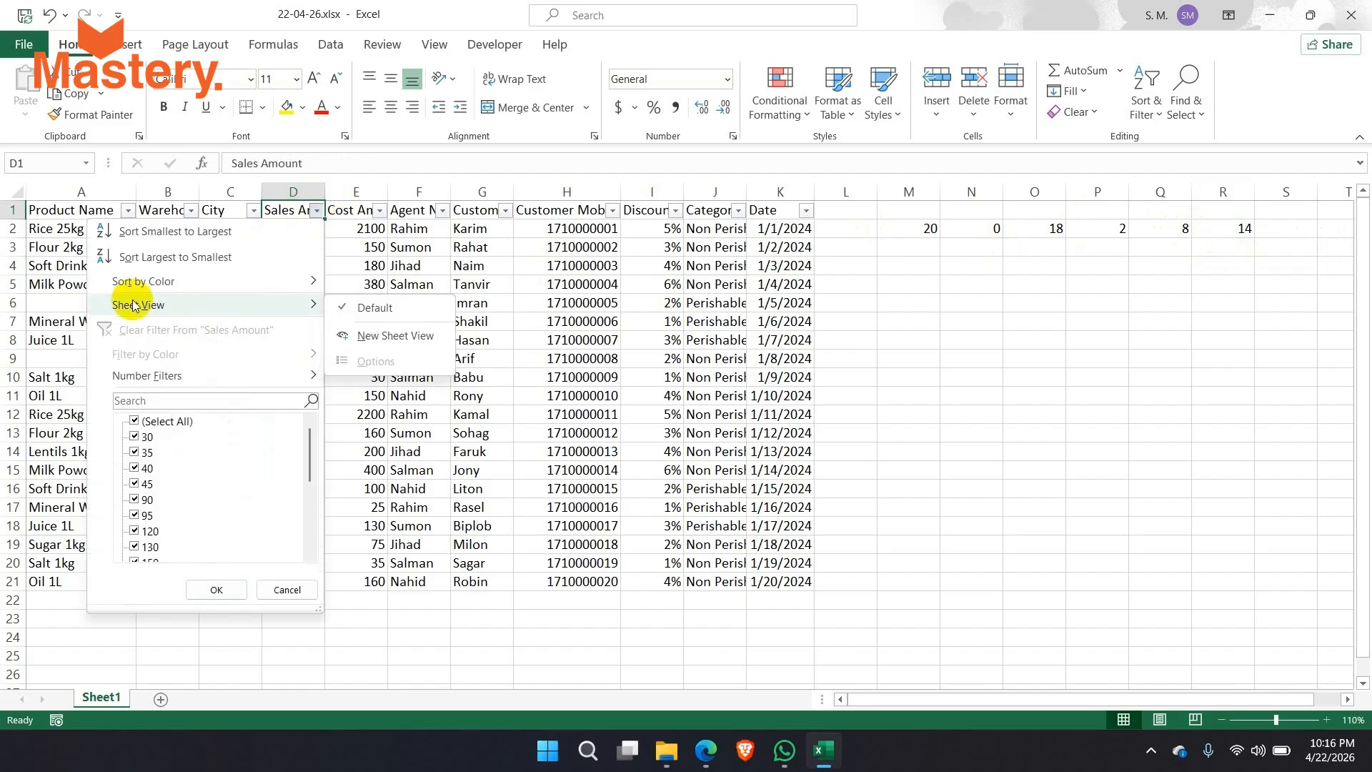
pyautogui.moveTo(166, 372)
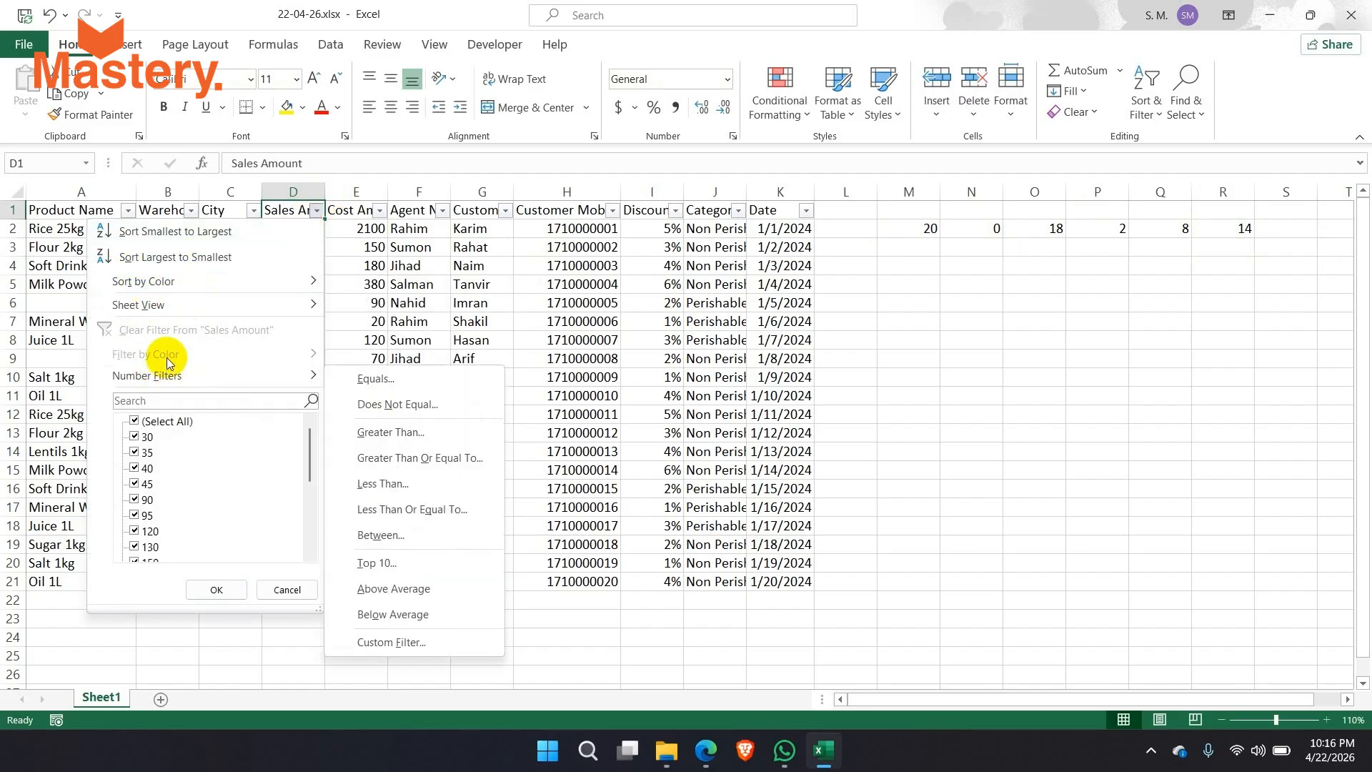
pyautogui.click(394, 435)
pyautogui.write('1')
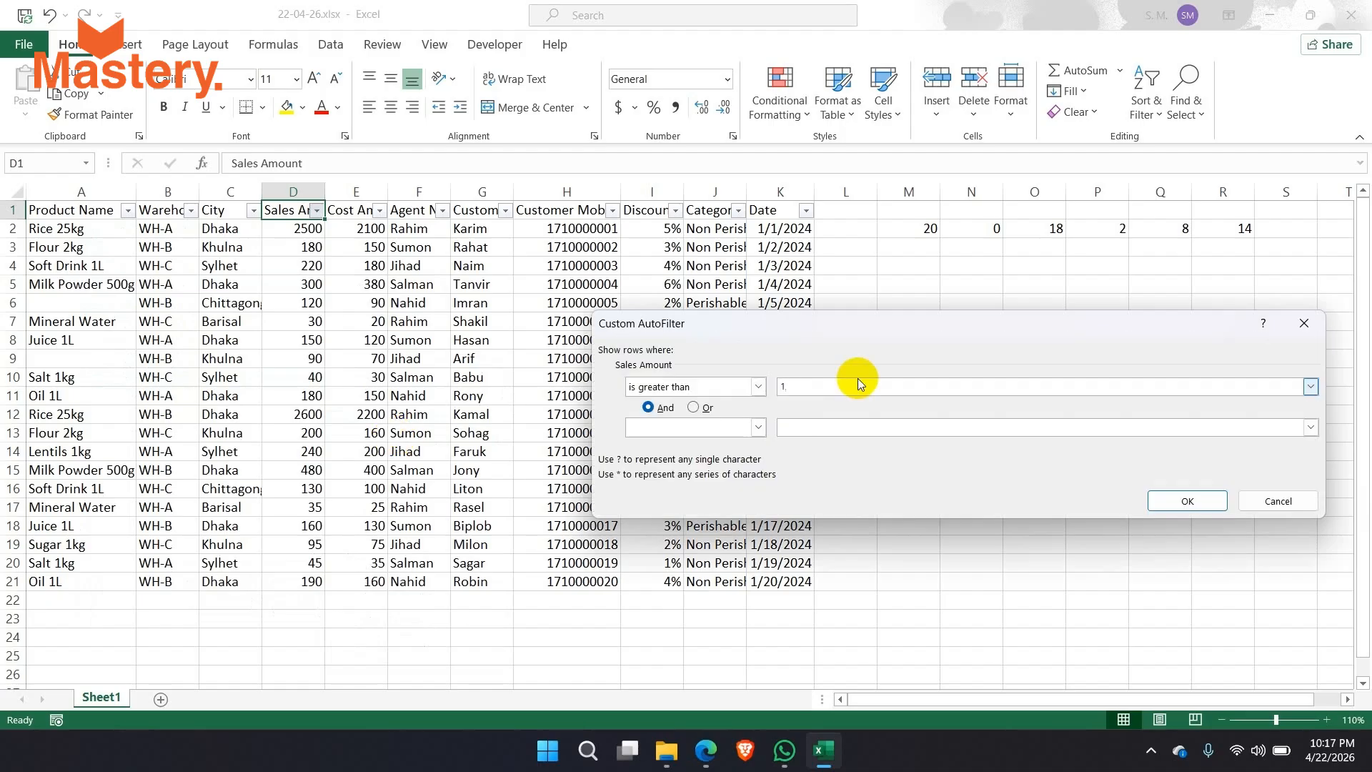
pyautogui.write('00')
pyautogui.click(1161, 499)
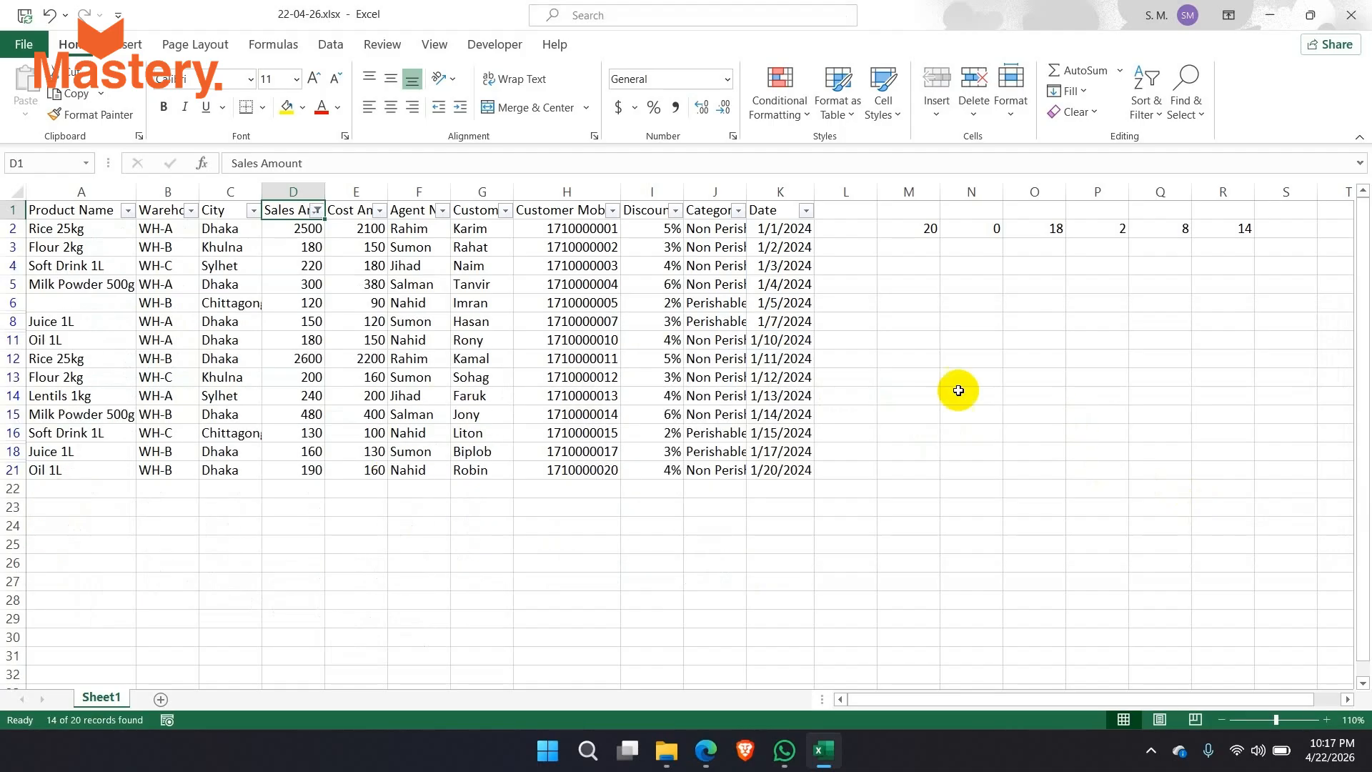
# Select the filtered Sales Amount cells from D2 to D21 to check their count.
pyautogui.moveTo(293, 228); pyautogui.dragTo(305, 470)
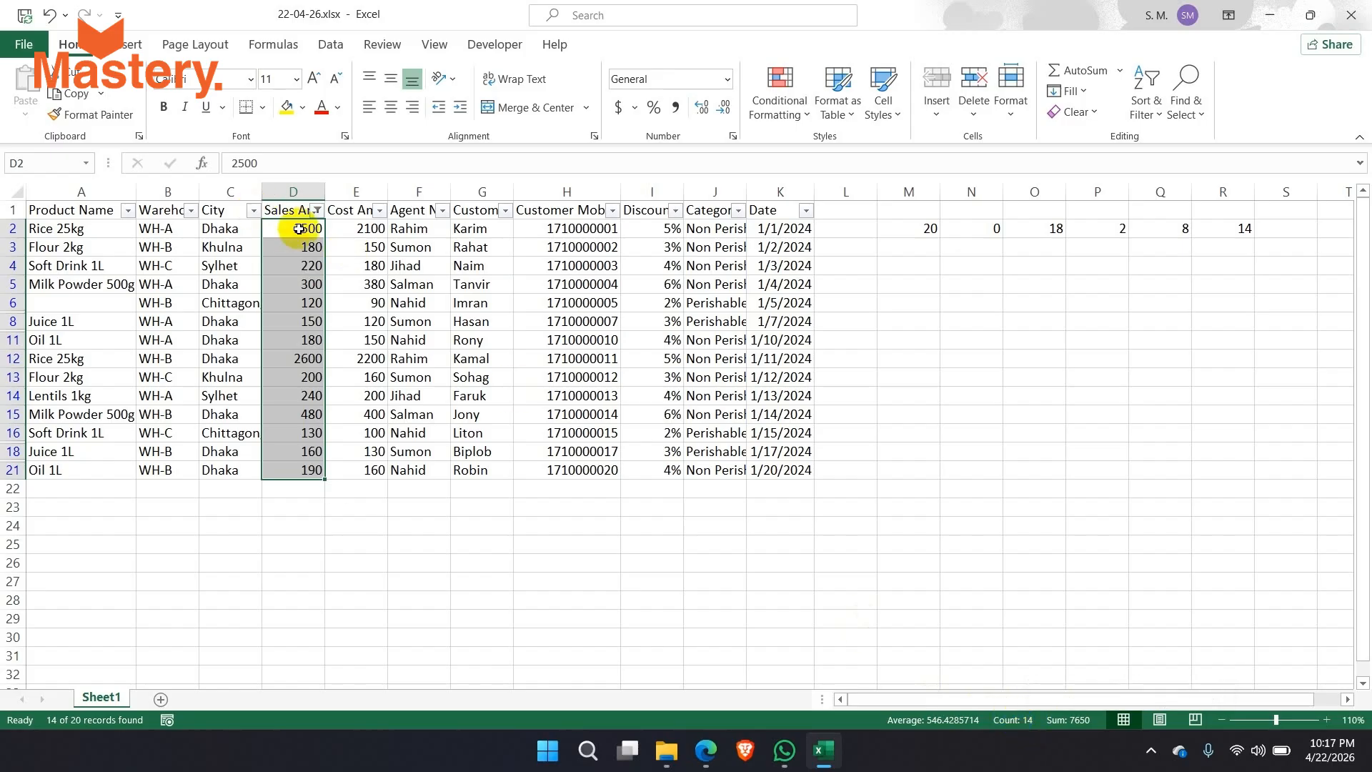
pyautogui.moveTo(299, 228); pyautogui.dragTo(285, 470)
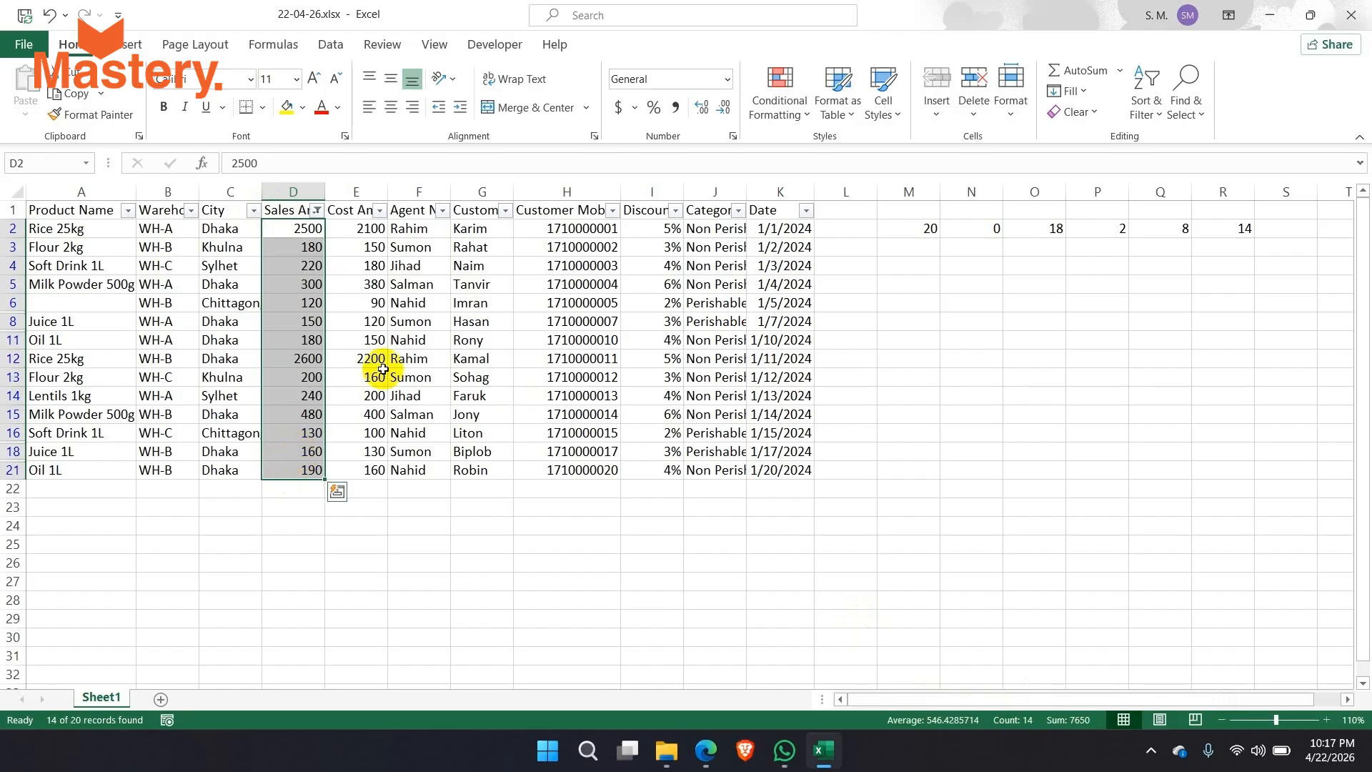
# Review the ">100" criterion in the COUNTIF formula in R2, and remove the filters from the table.
pyautogui.click(1242, 228)
pyautogui.doubleClick(1245, 231)
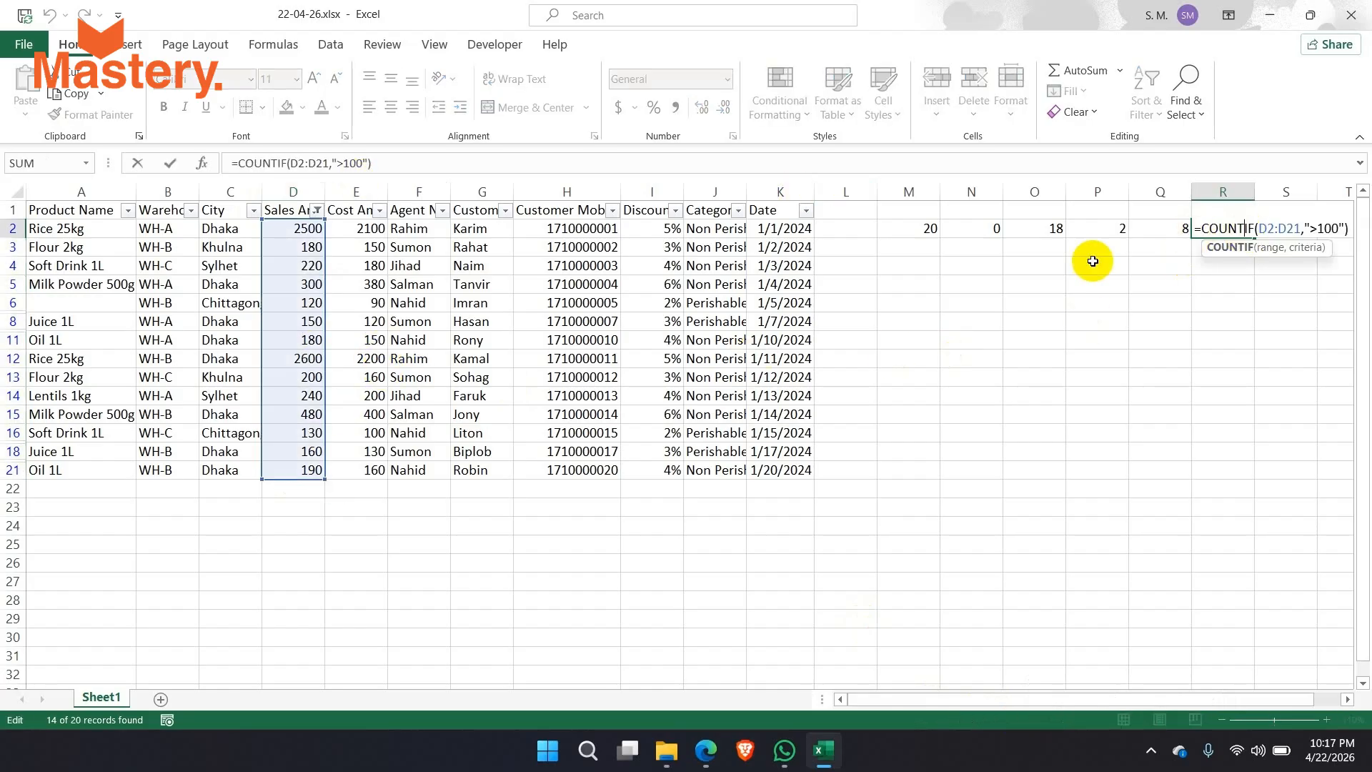
pyautogui.moveTo(1301, 228)
pyautogui.mouseDown()
pyautogui.moveTo(1258, 227)
pyautogui.moveTo(1326, 226)
pyautogui.mouseUp()
pyautogui.click(1306, 228)
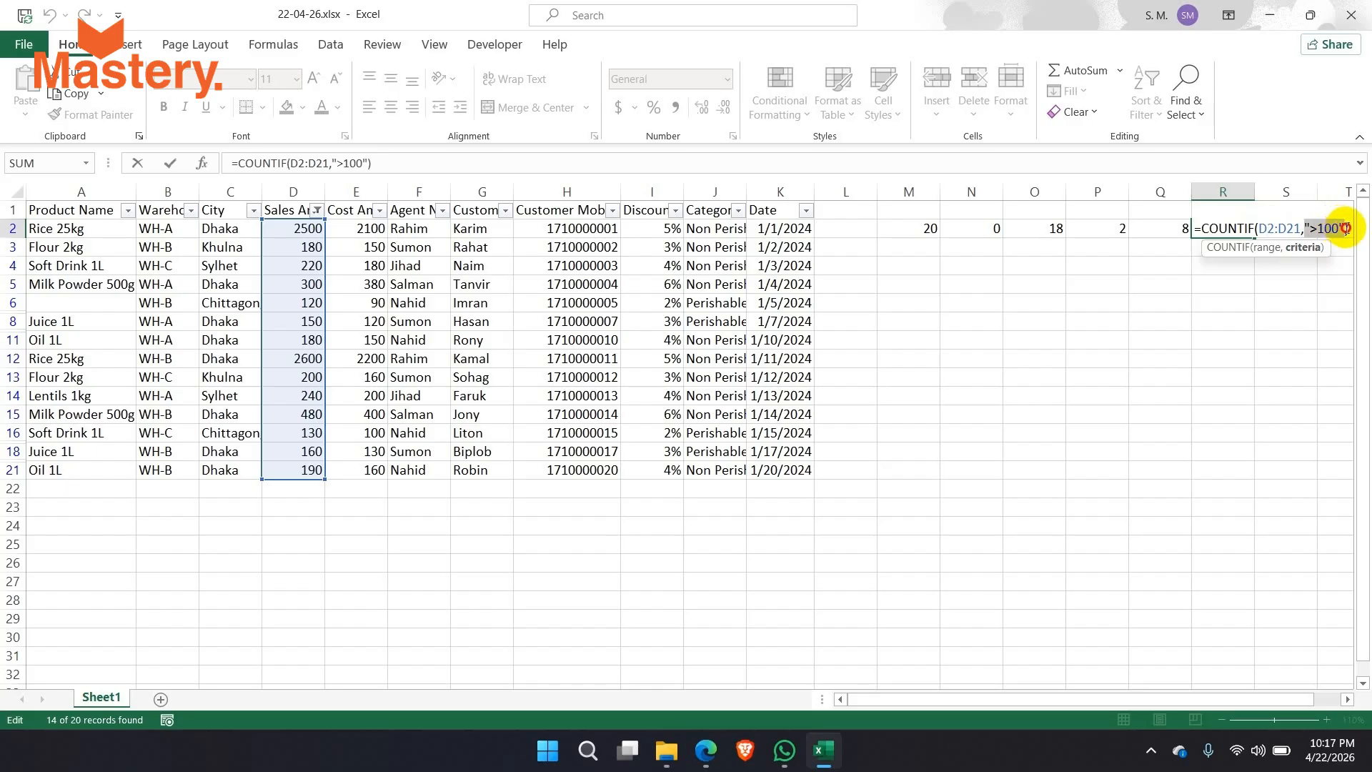
pyautogui.click(1312, 228)
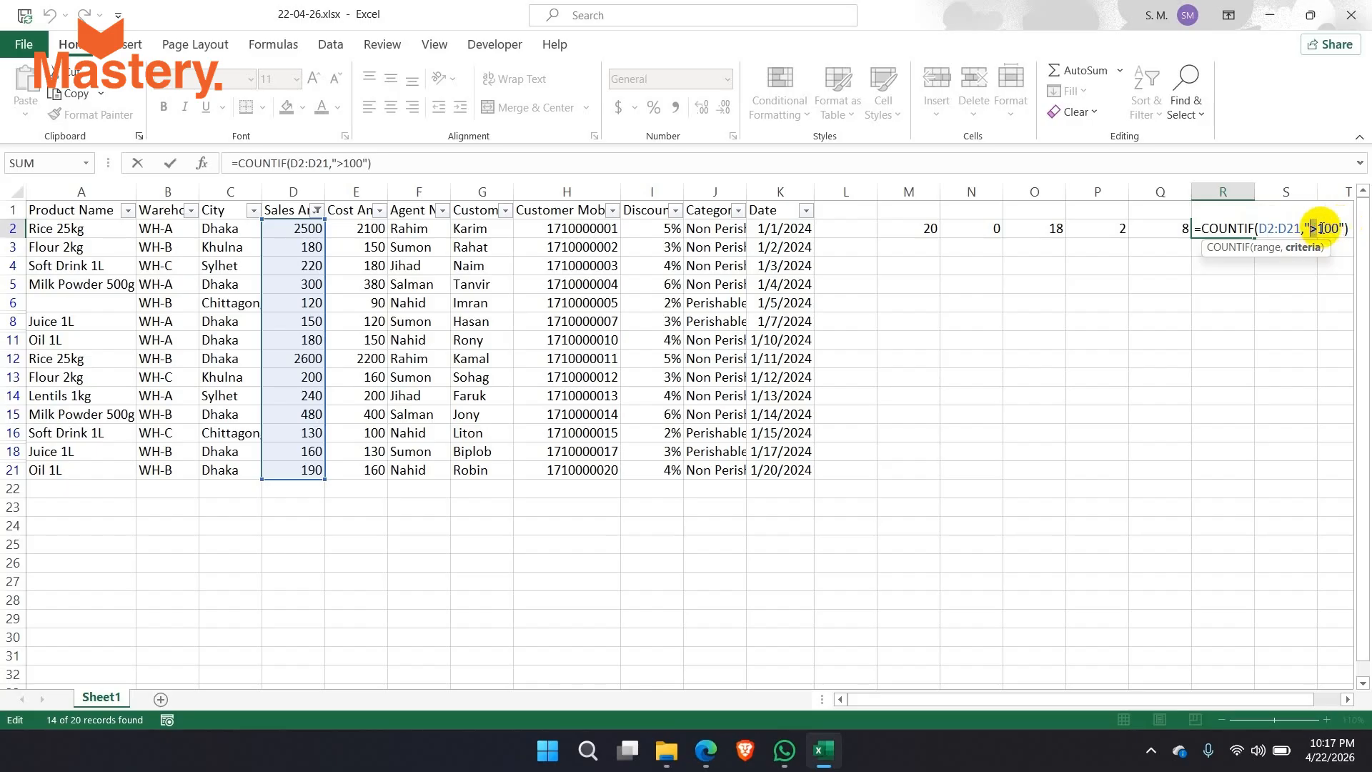
pyautogui.moveTo(1318, 229); pyautogui.dragTo(1337, 230)
pyautogui.click(1324, 229)
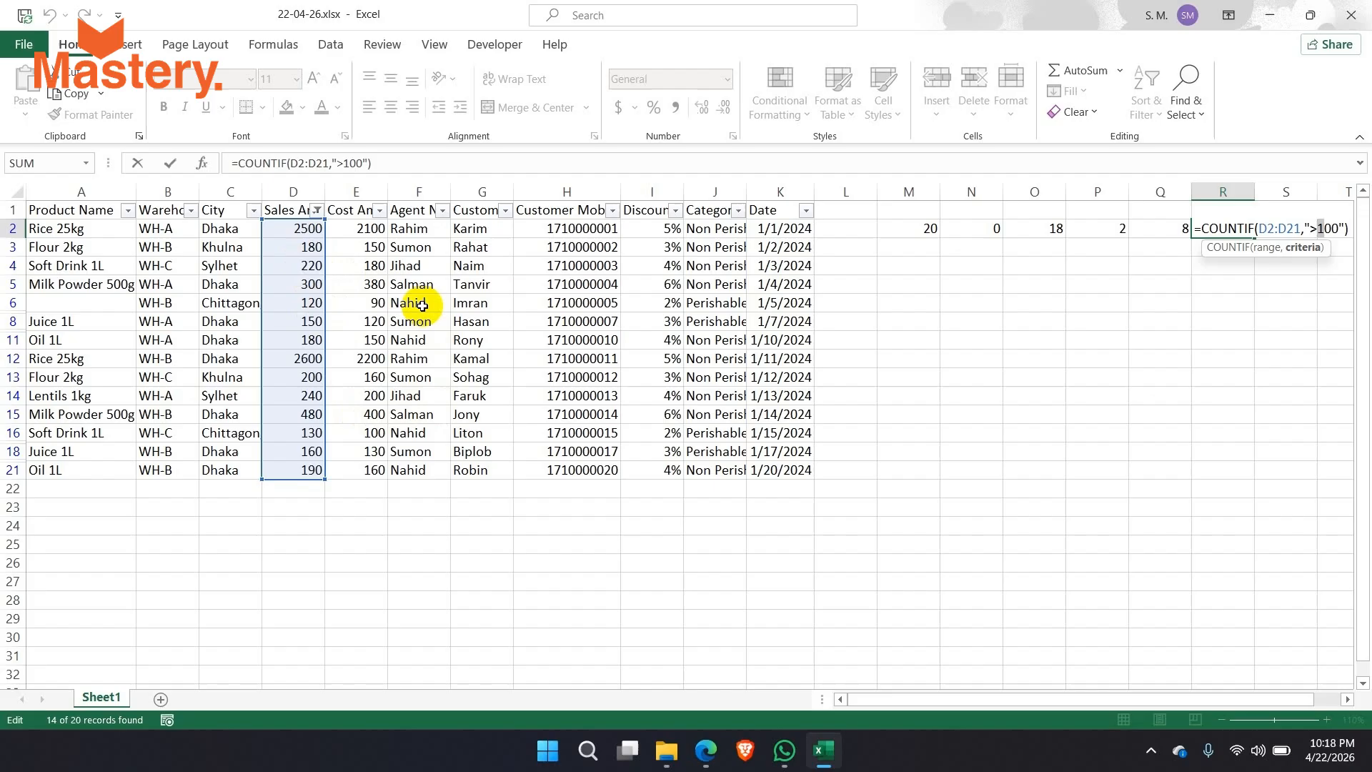
pyautogui.hotkey('ctrl', 'Return')
pyautogui.hotkey('ctrl', 'shift', 'l')
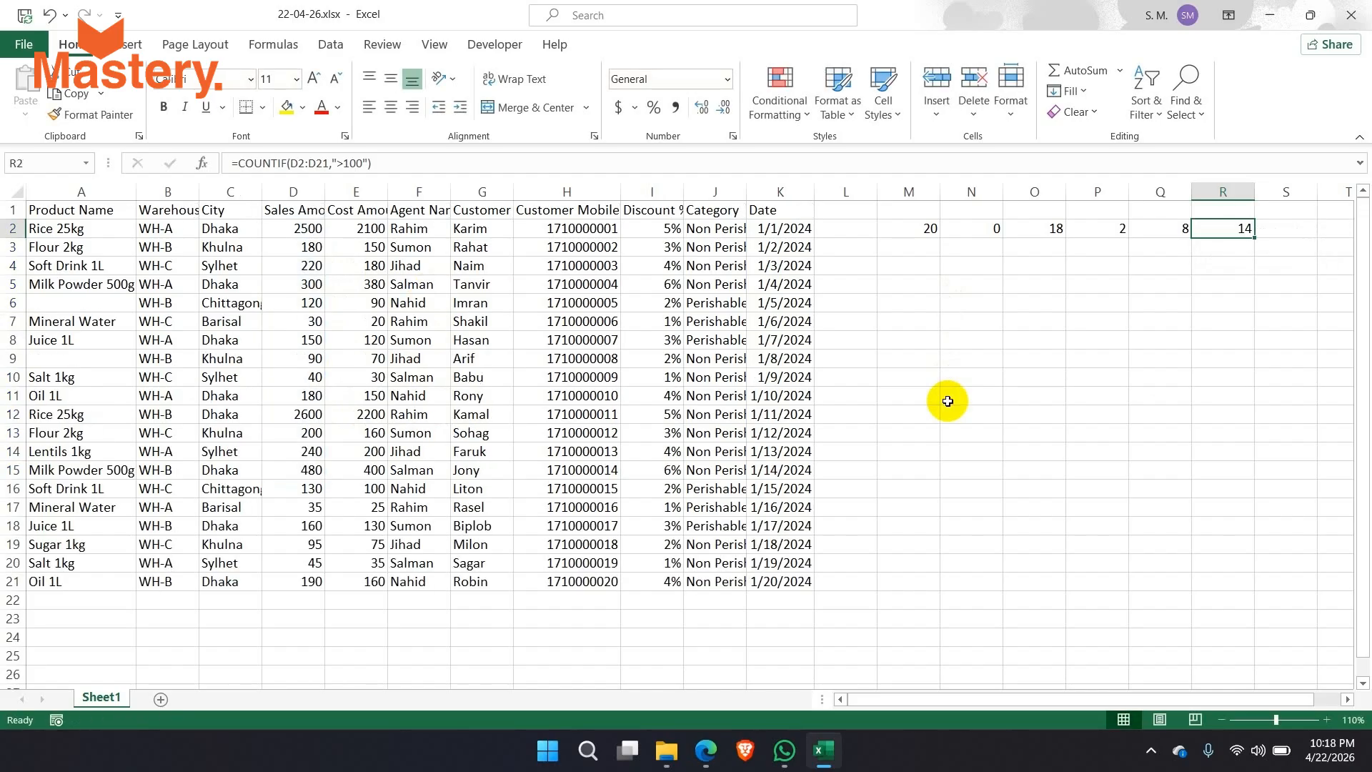
# Switch to the Google Meet window, examine the raised hands in the participant list, and return to the Excel workbook.
pyautogui.click(706, 750)
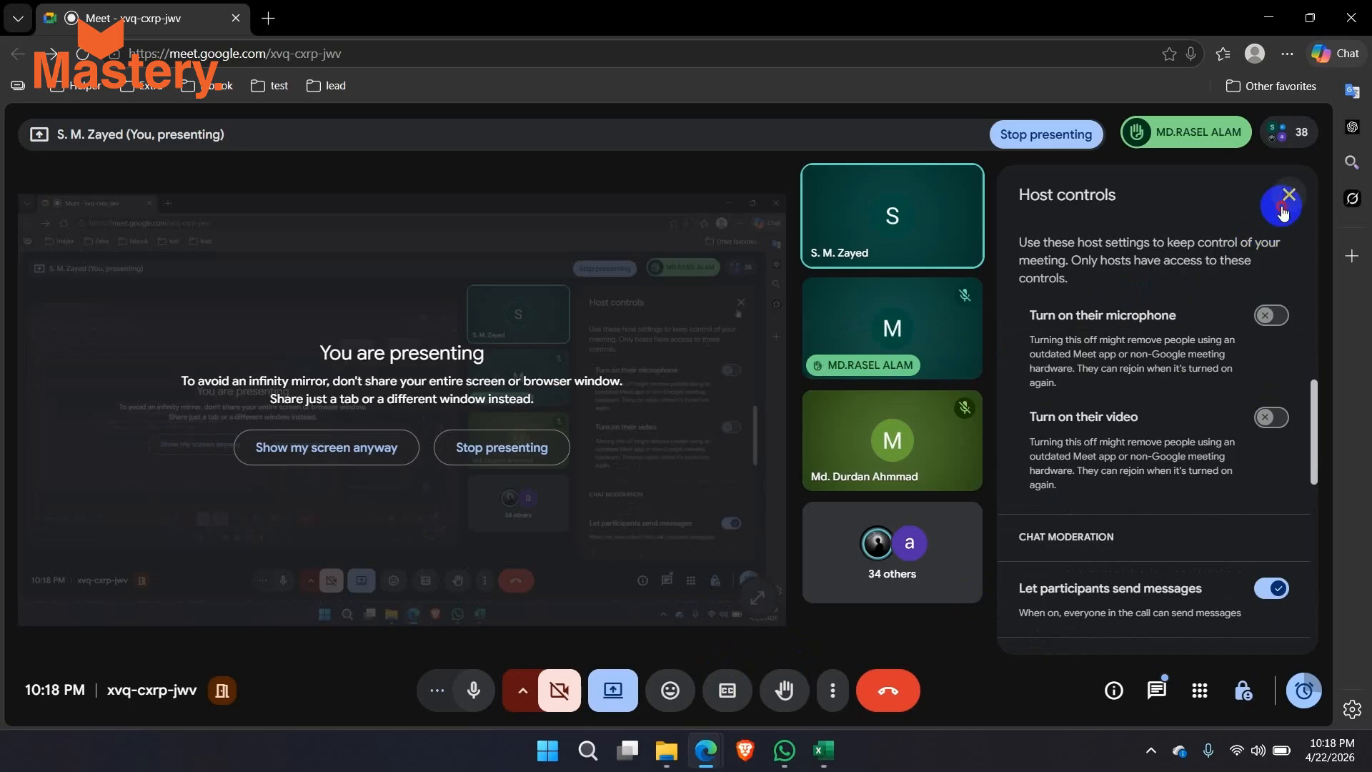
pyautogui.click(1179, 572)
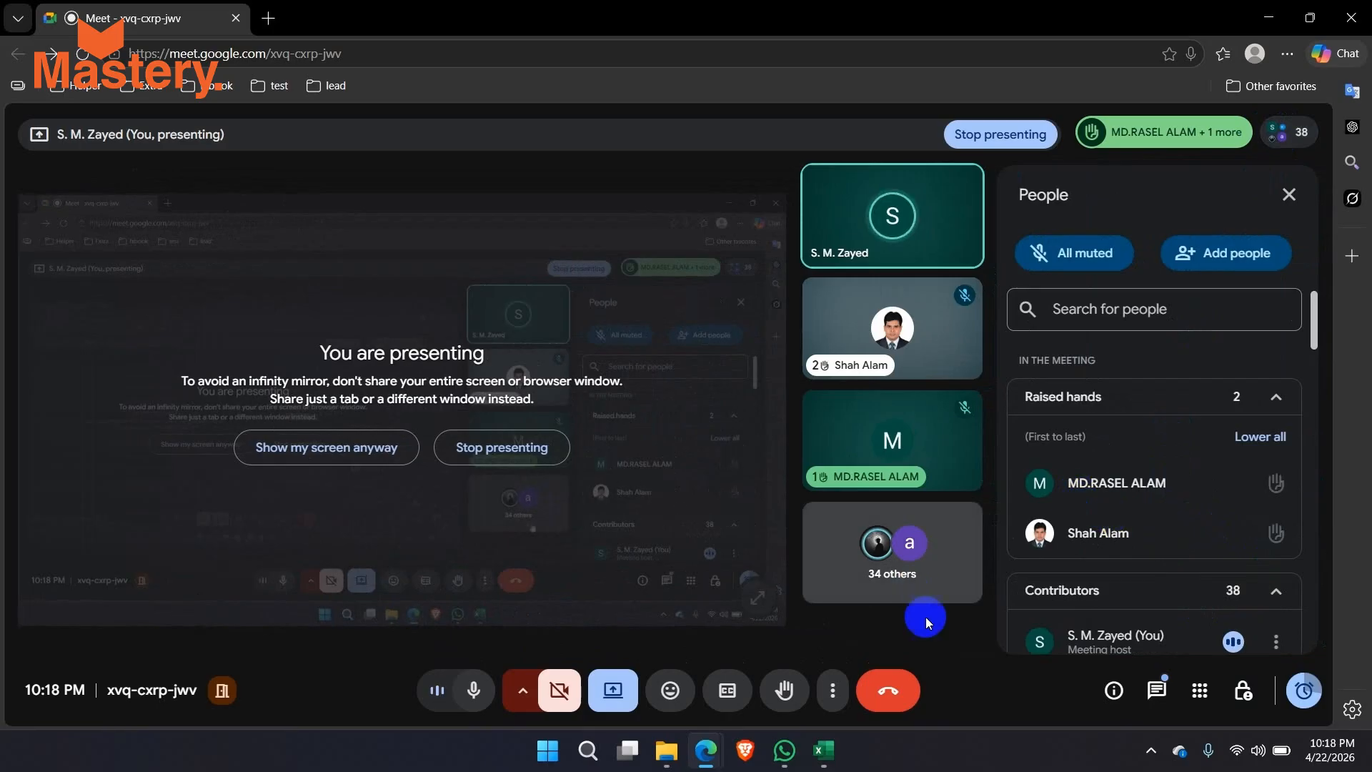
pyautogui.click(824, 750)
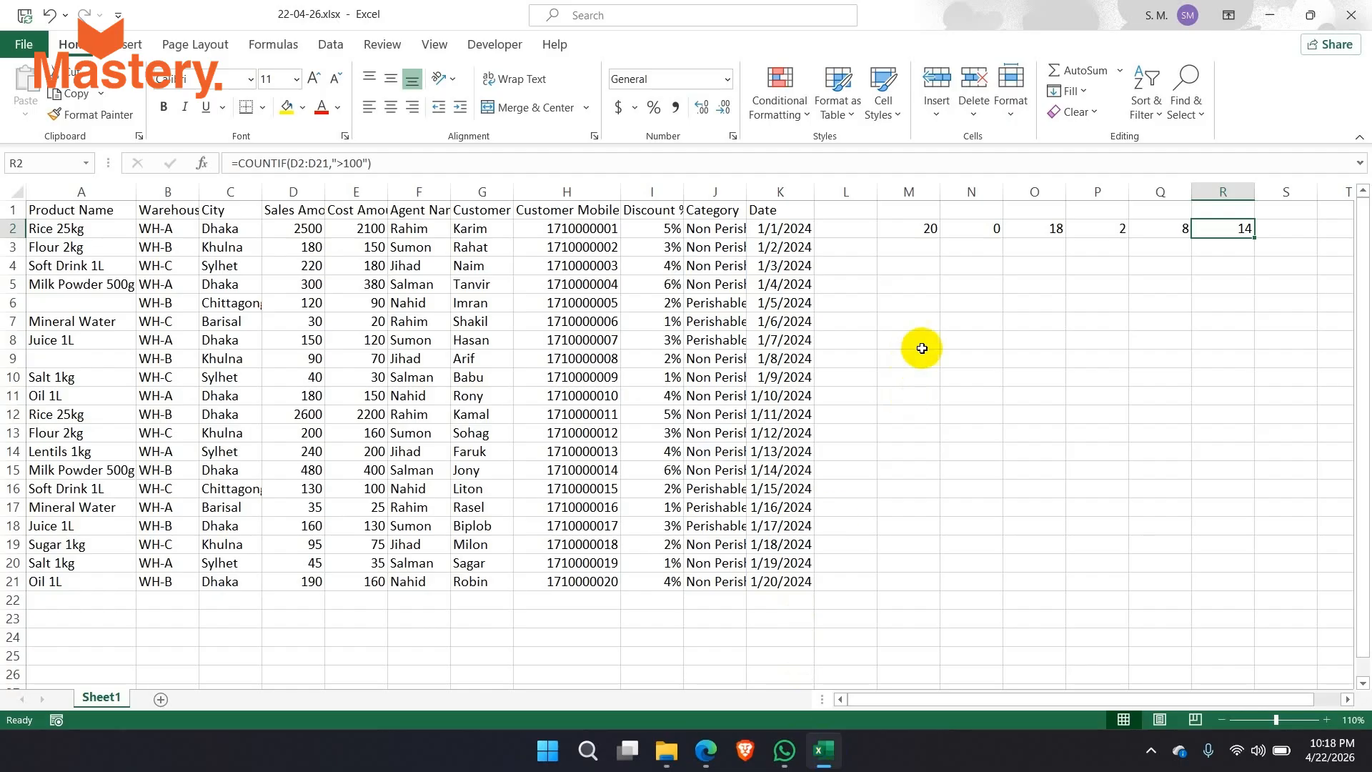
# Select the row of count results in M2:R2, and fit the Sales Amount column's width to its contents.
pyautogui.moveTo(911, 228); pyautogui.dragTo(1216, 228)
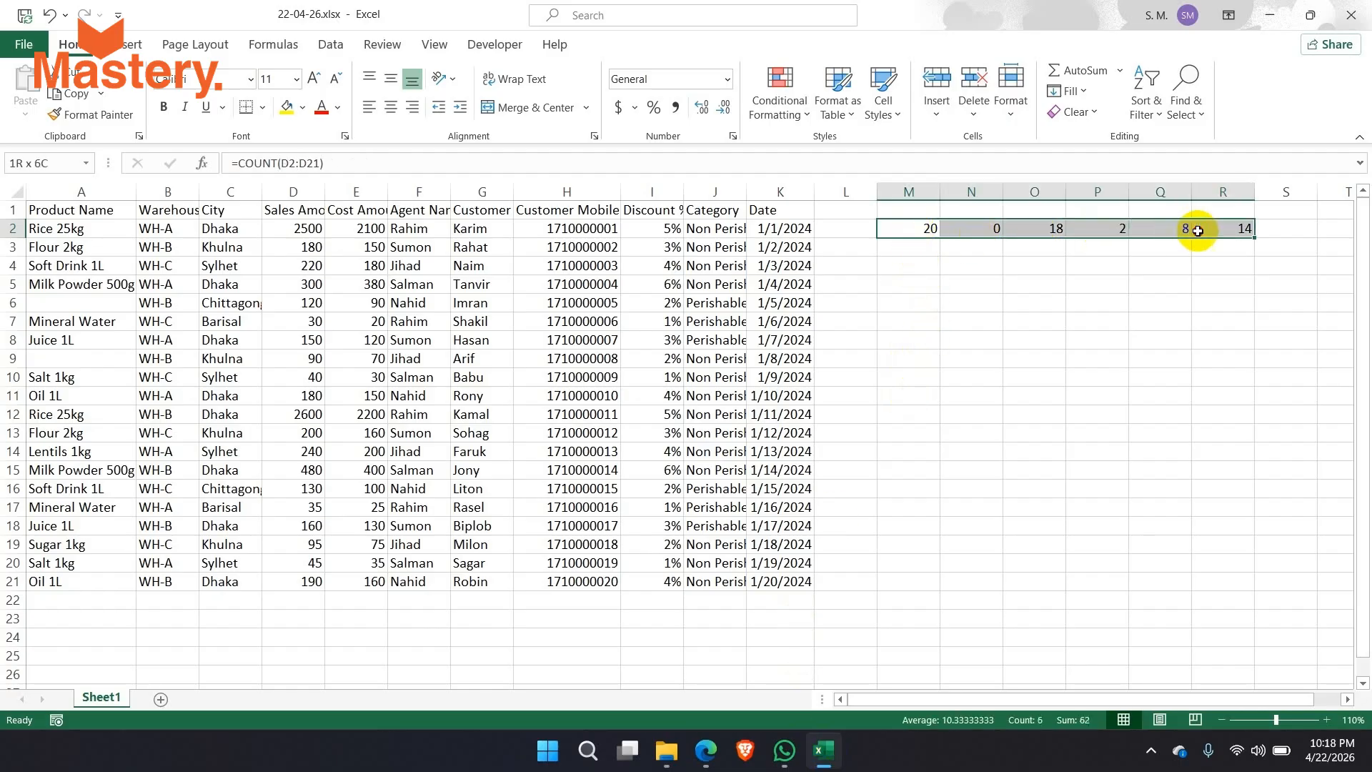
pyautogui.click(1128, 323)
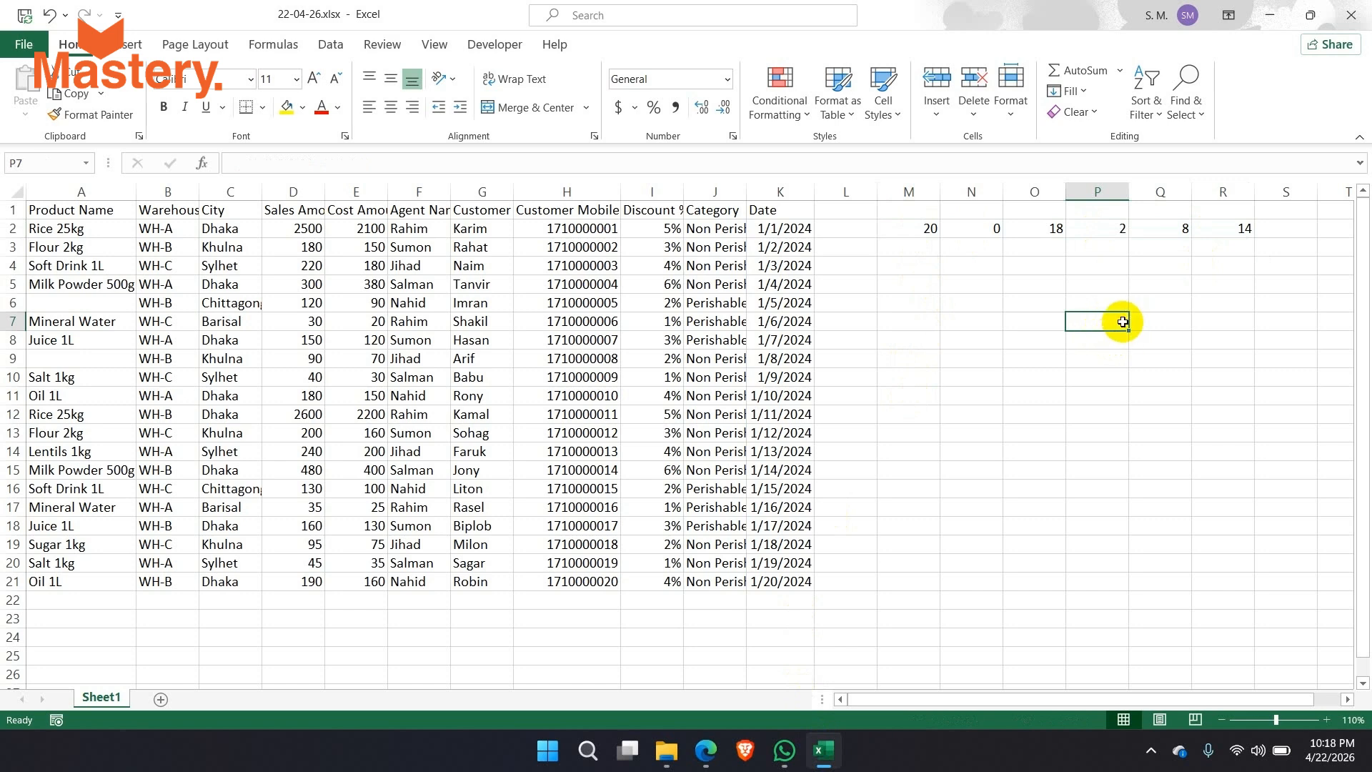
pyautogui.click(1258, 750)
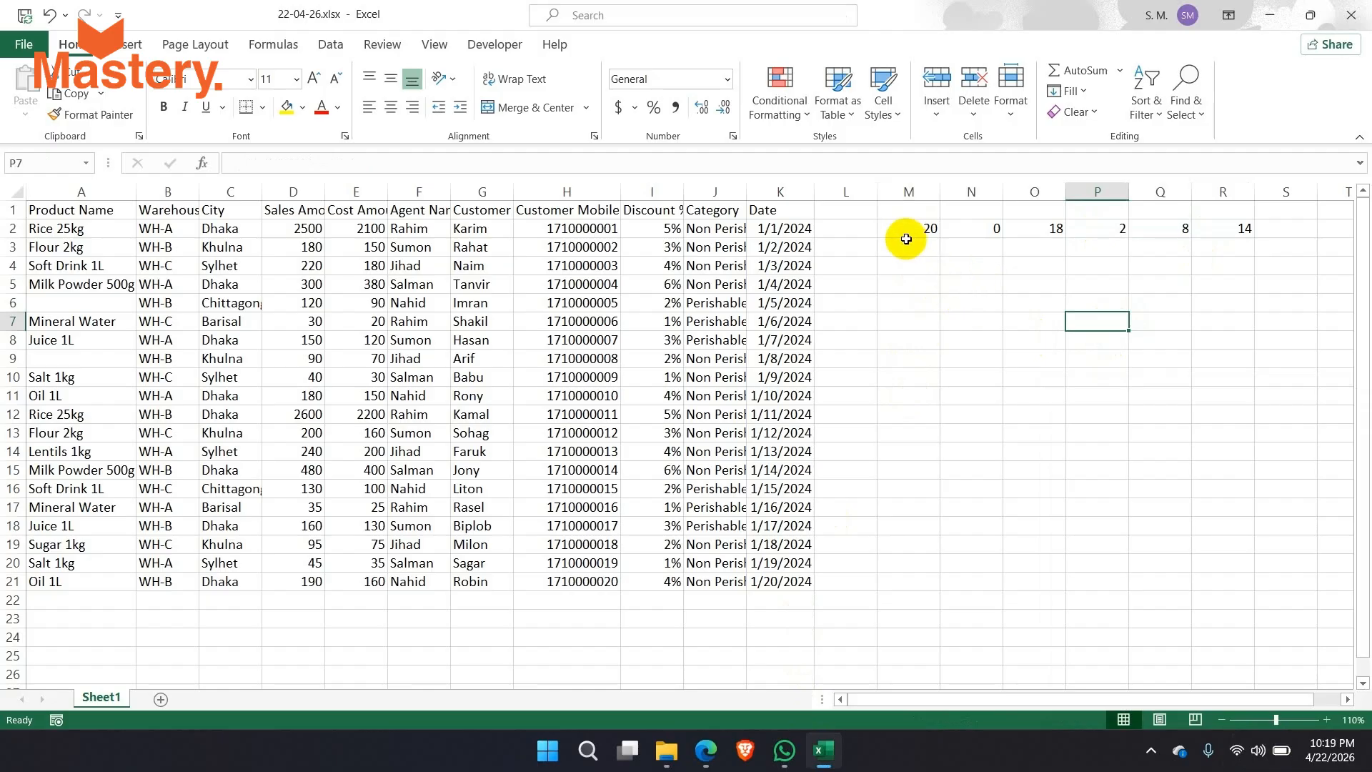
pyautogui.doubleClick(326, 193)
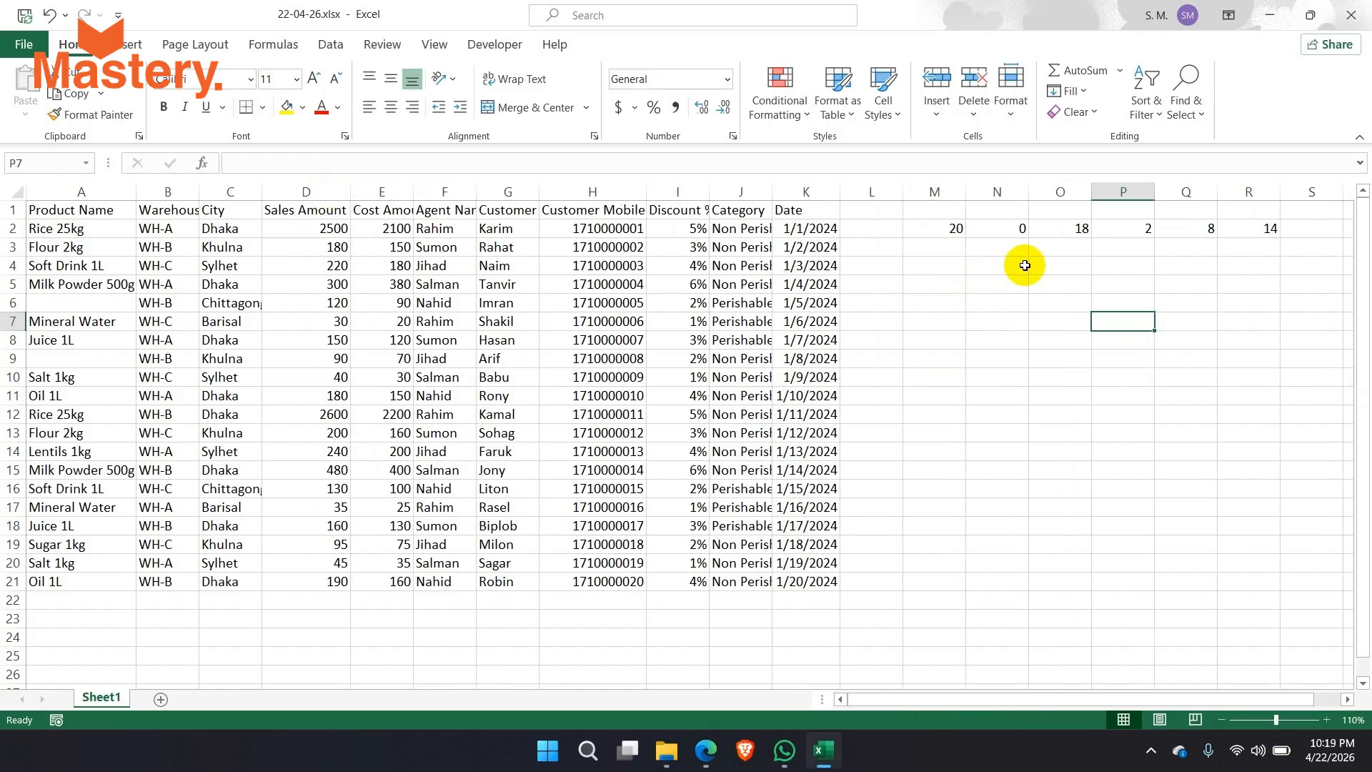
# Review the COUNT formulas in M2 and N2 and the COUNTA formula in O2.
pyautogui.click(1078, 227)
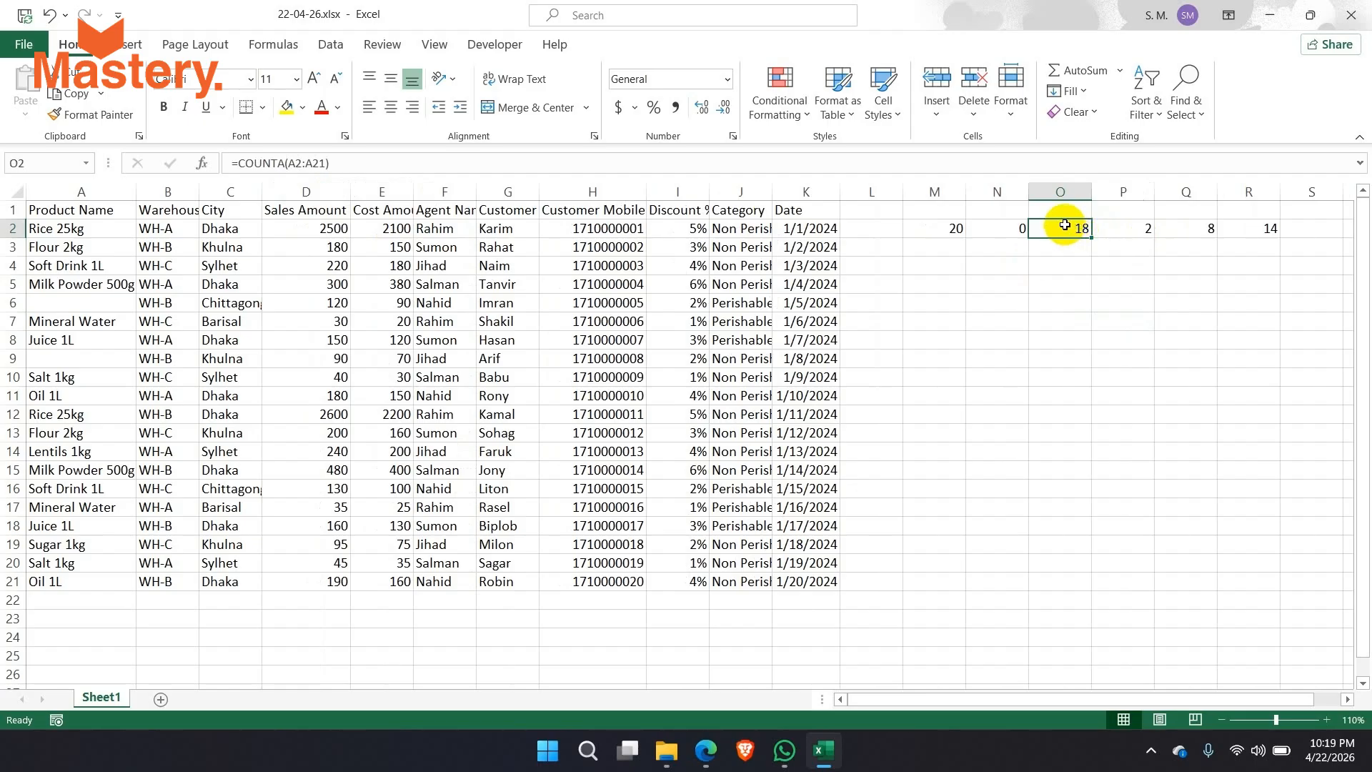
pyautogui.click(1025, 236)
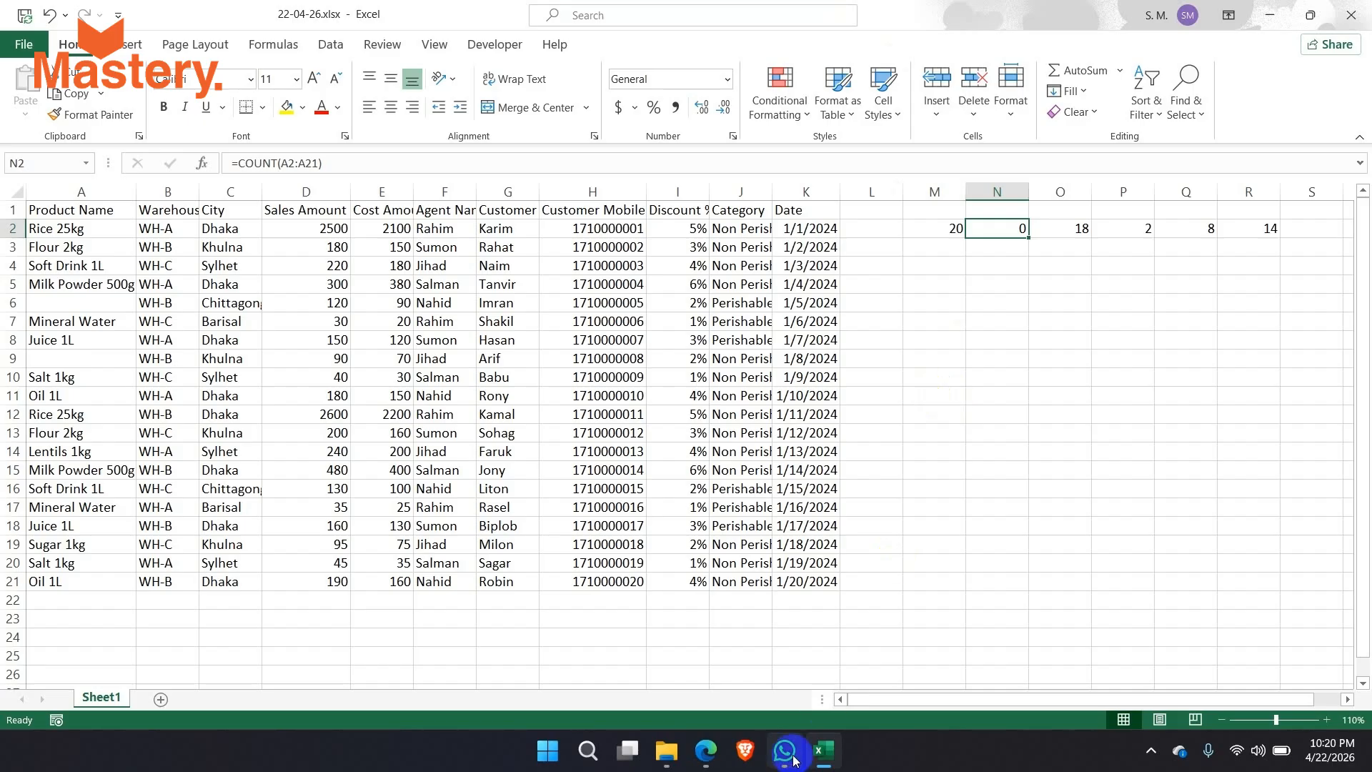
pyautogui.click(707, 751)
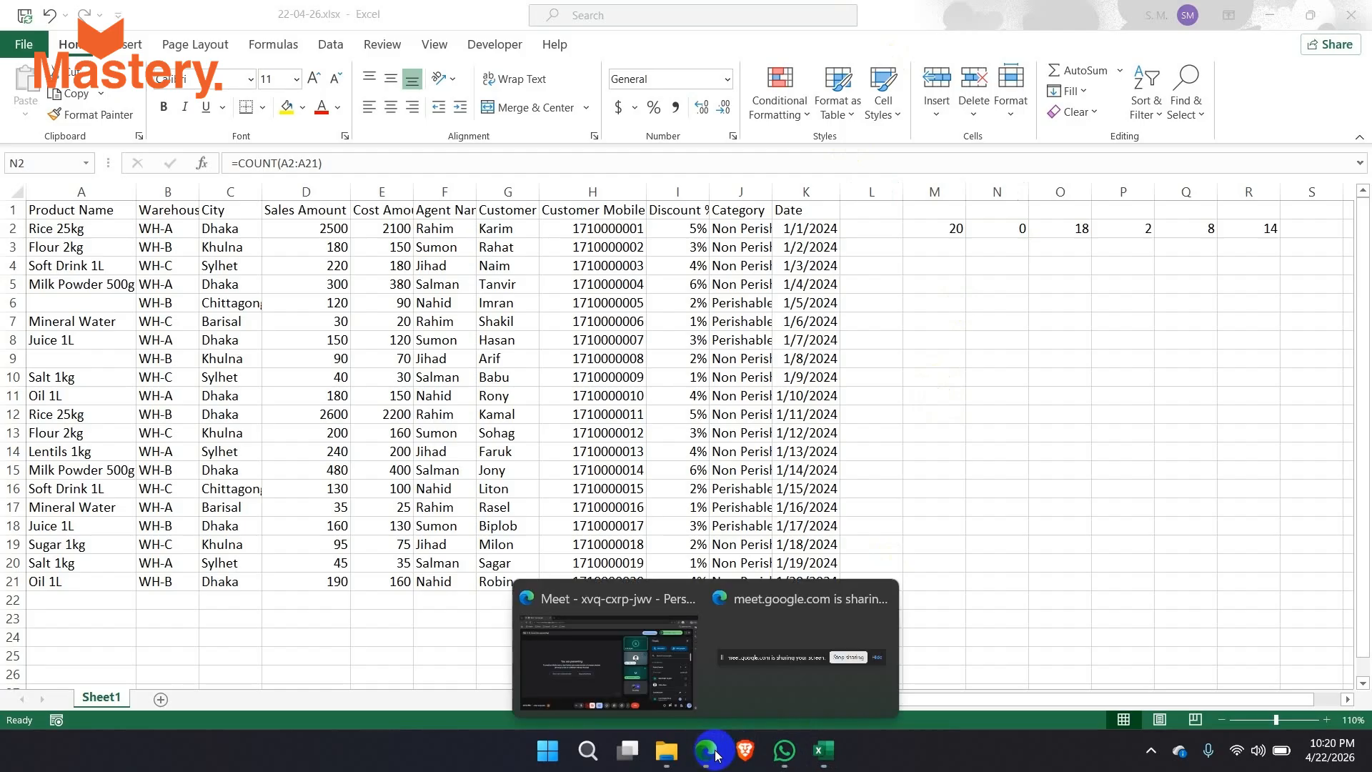
pyautogui.click(926, 375)
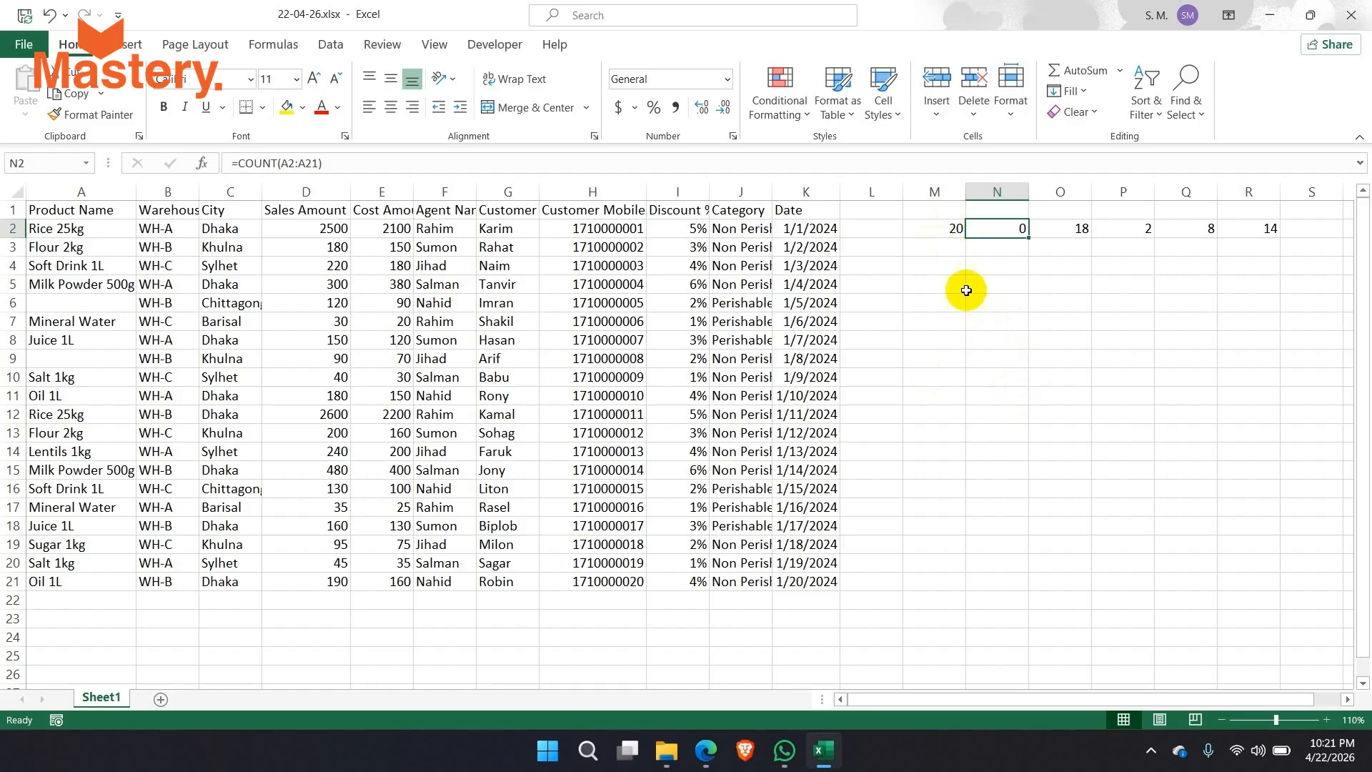
pyautogui.click(949, 231)
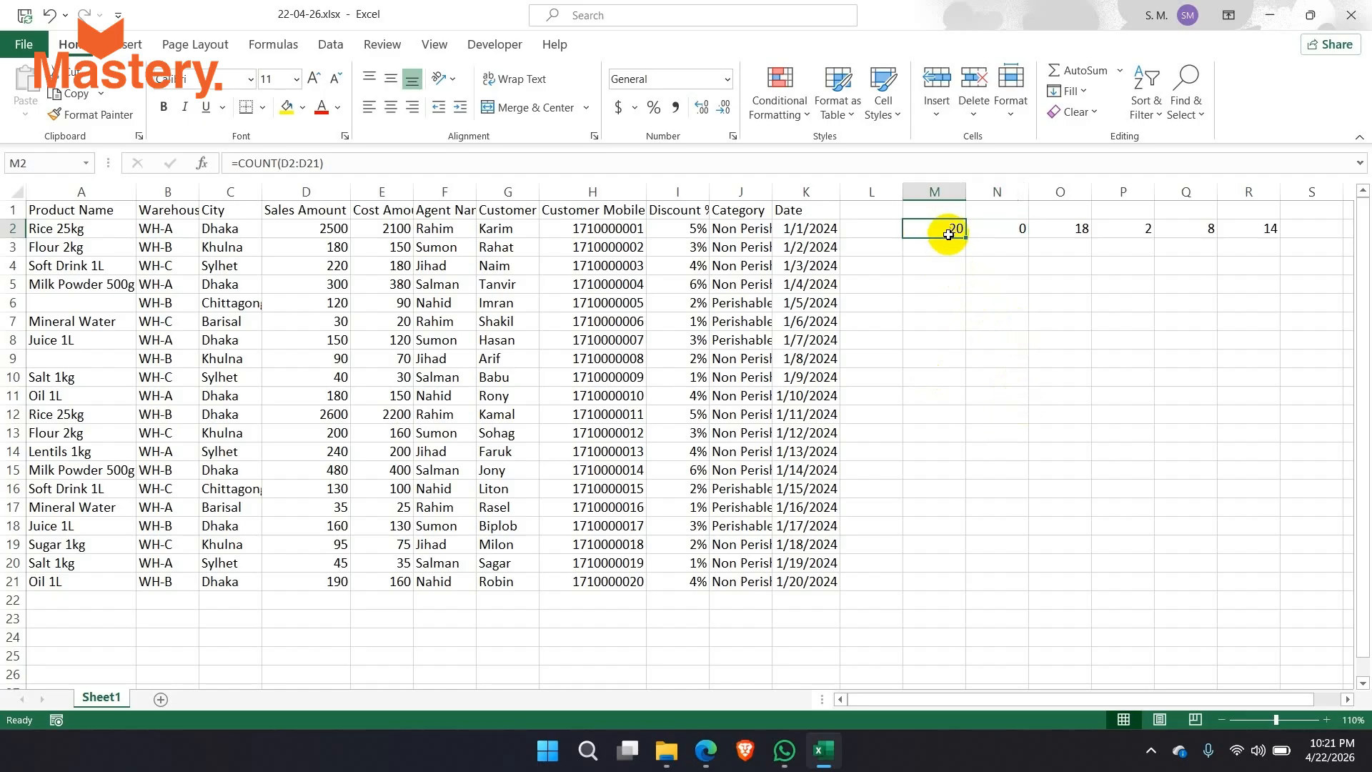
pyautogui.click(1002, 230)
pyautogui.click(1083, 224)
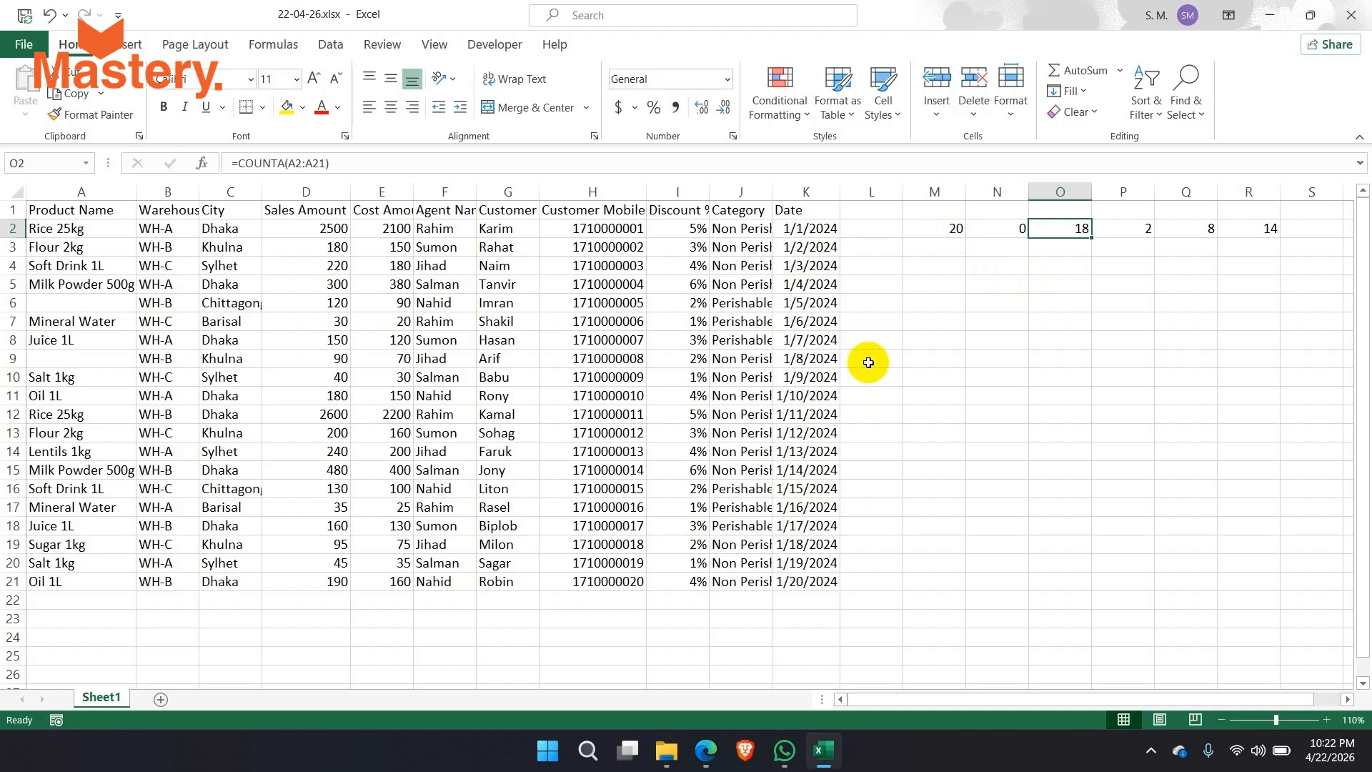
# Fit the Date column's width to its contents.
pyautogui.click(713, 747)
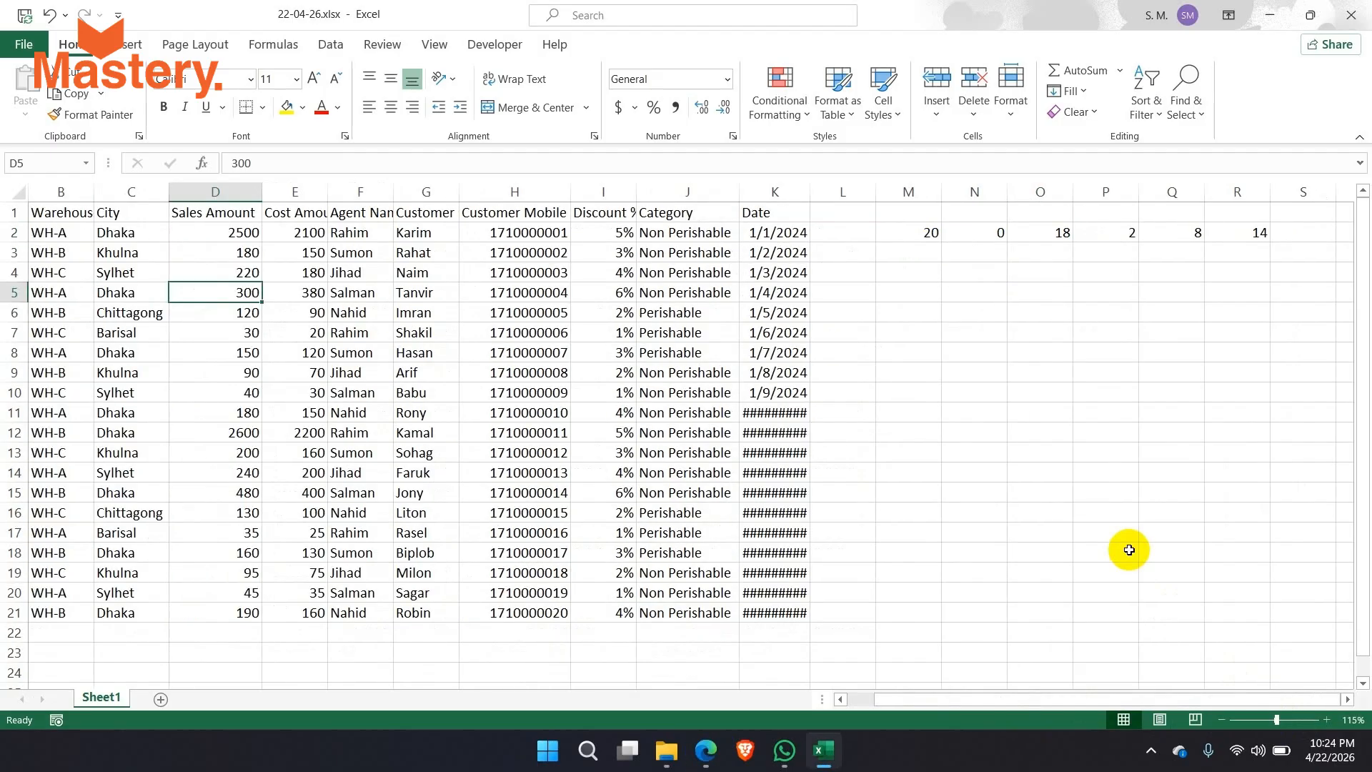
pyautogui.click(1126, 549)
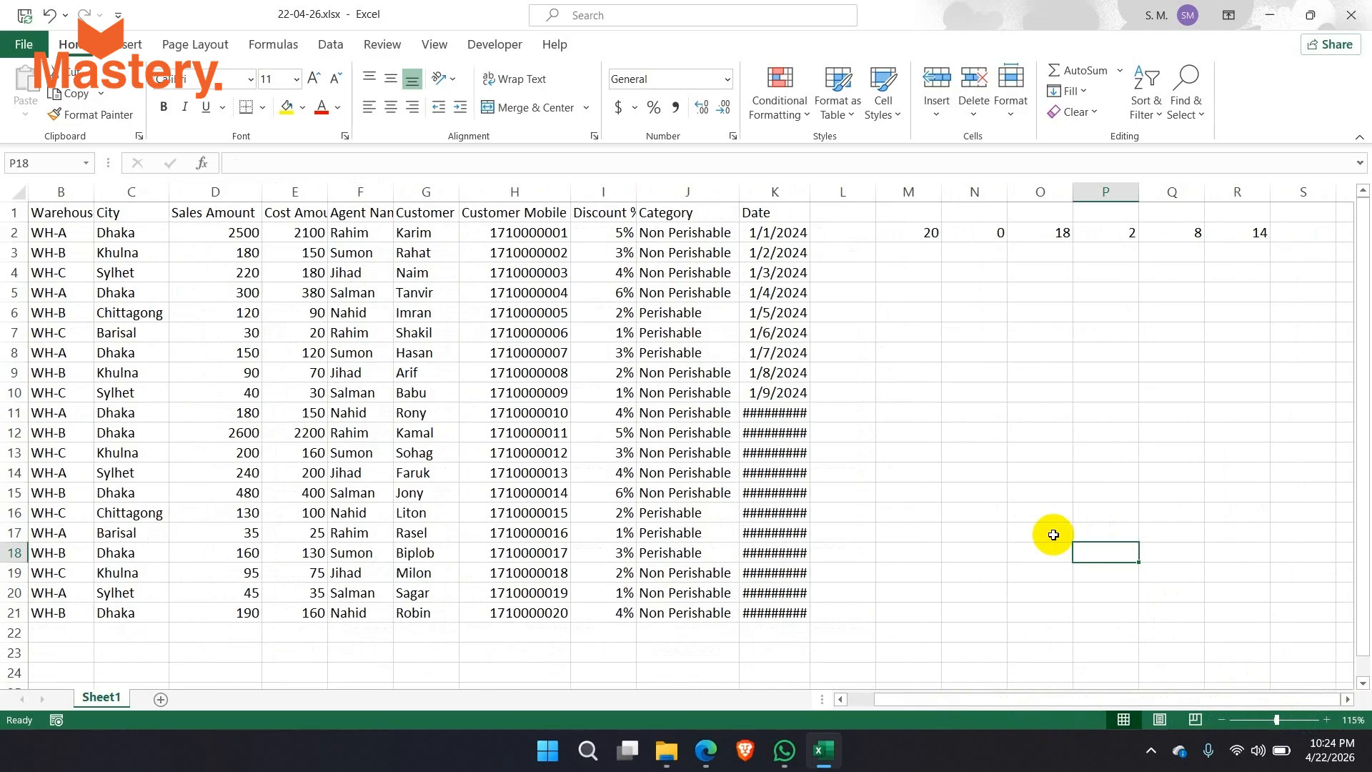
pyautogui.doubleClick(804, 198)
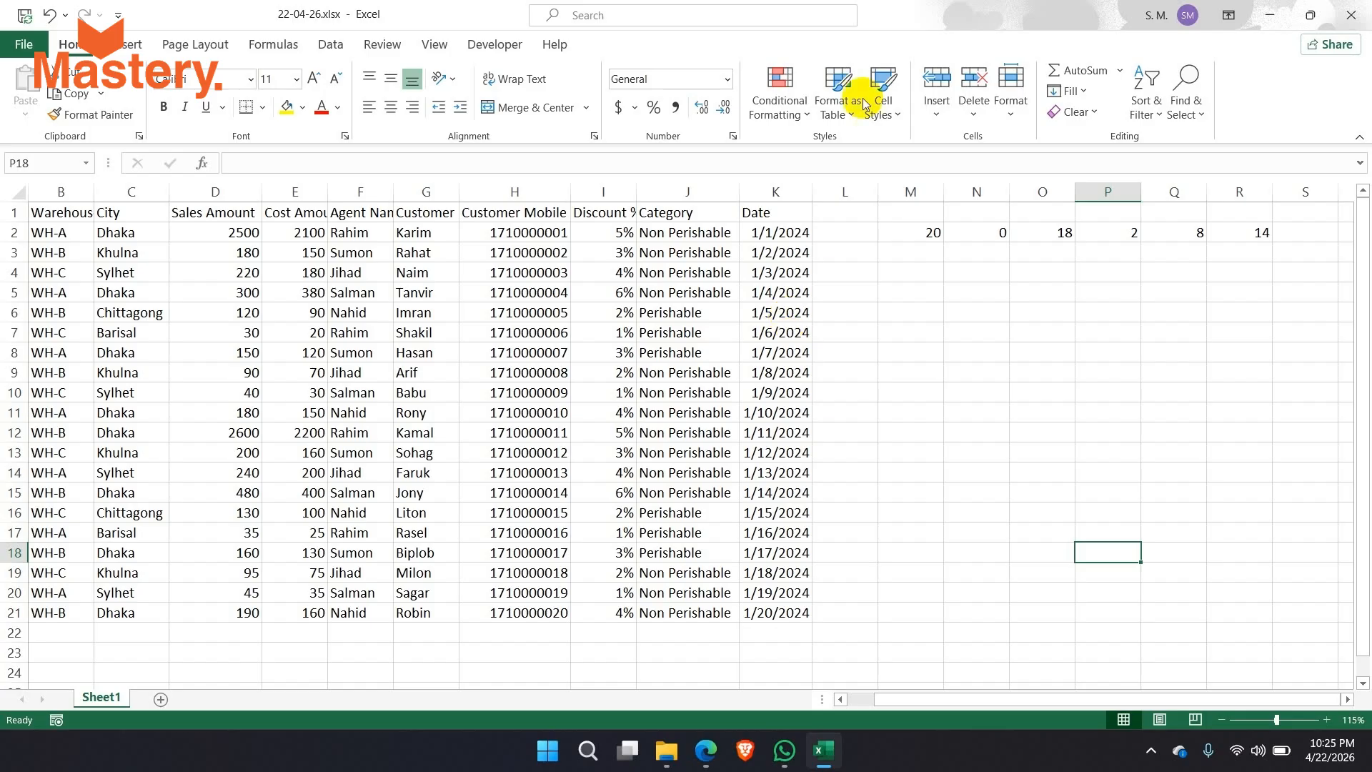
# Copy the range D2:K17 and view the paste options for cell M8, leaving without pasting.
pyautogui.moveTo(239, 234); pyautogui.dragTo(779, 544)
pyautogui.hotkey('ctrl', 'c')
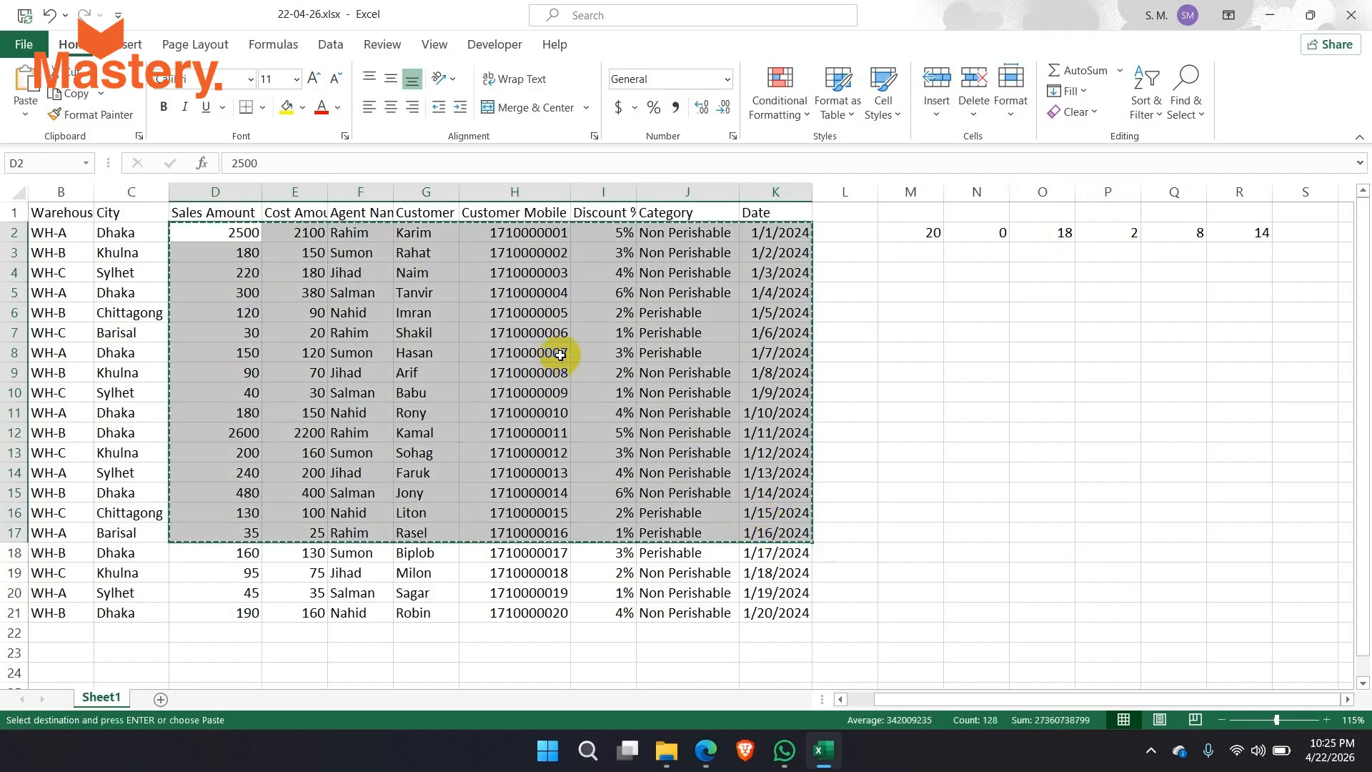
pyautogui.rightClick(916, 348)
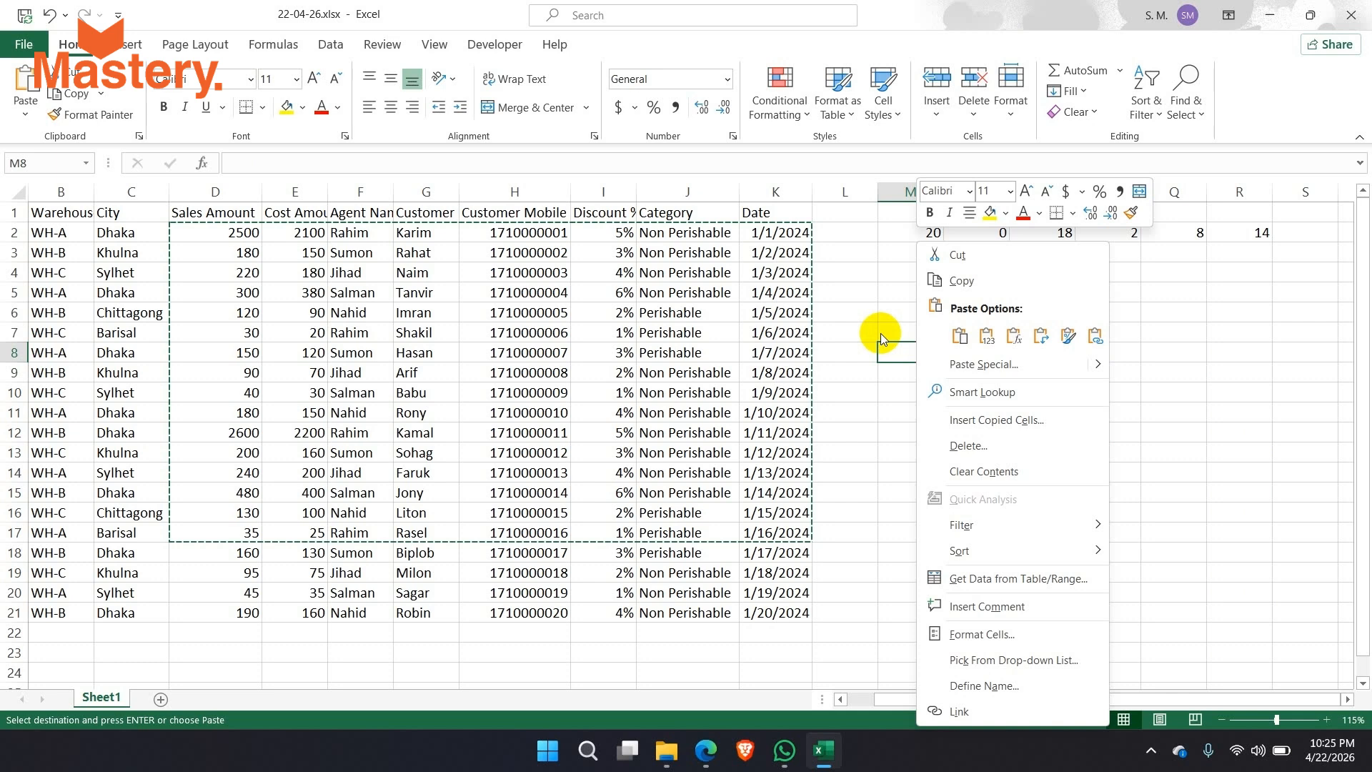
pyautogui.press('Escape')
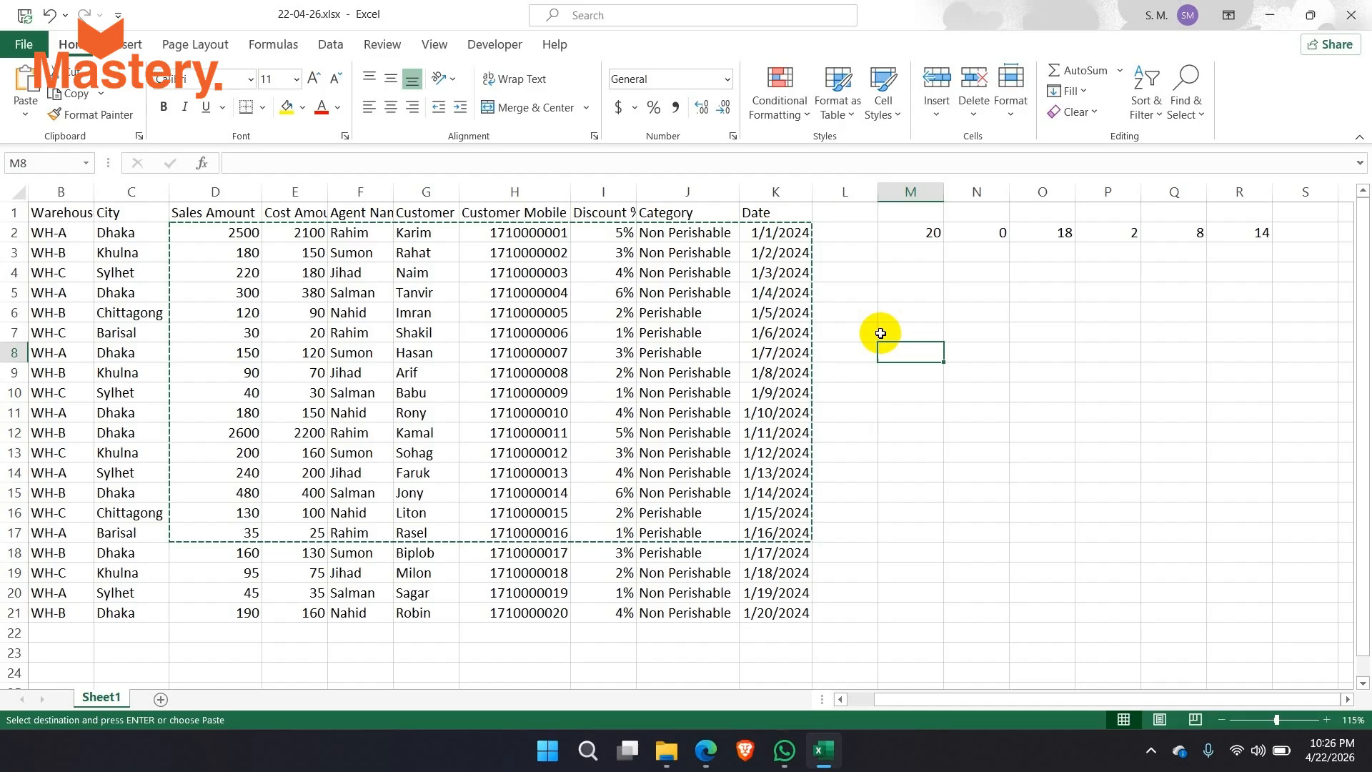
pyautogui.press('Escape')
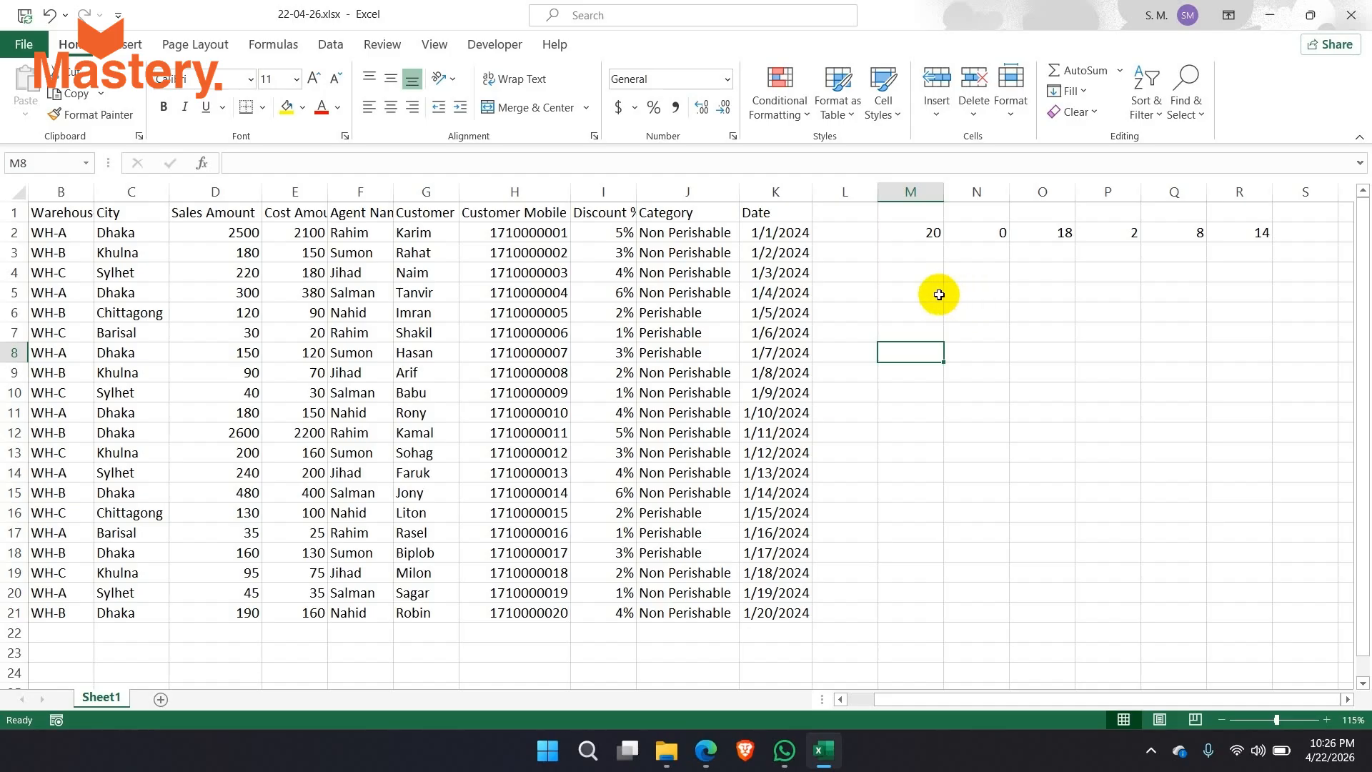
pyautogui.click(939, 294)
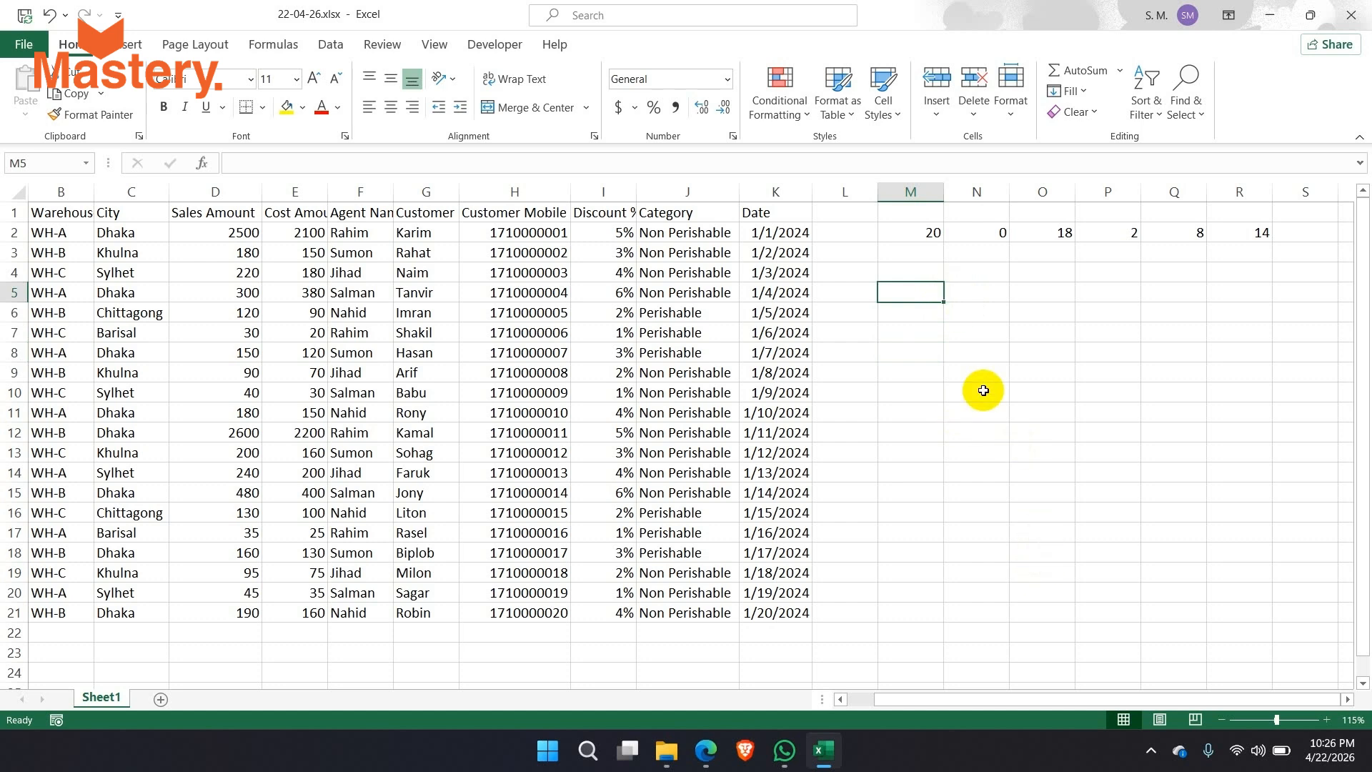
# Switch to Google Meet to check who has a hand raised, and switch back to the Excel workbook.
pyautogui.hotkey('alt', 'Tab')
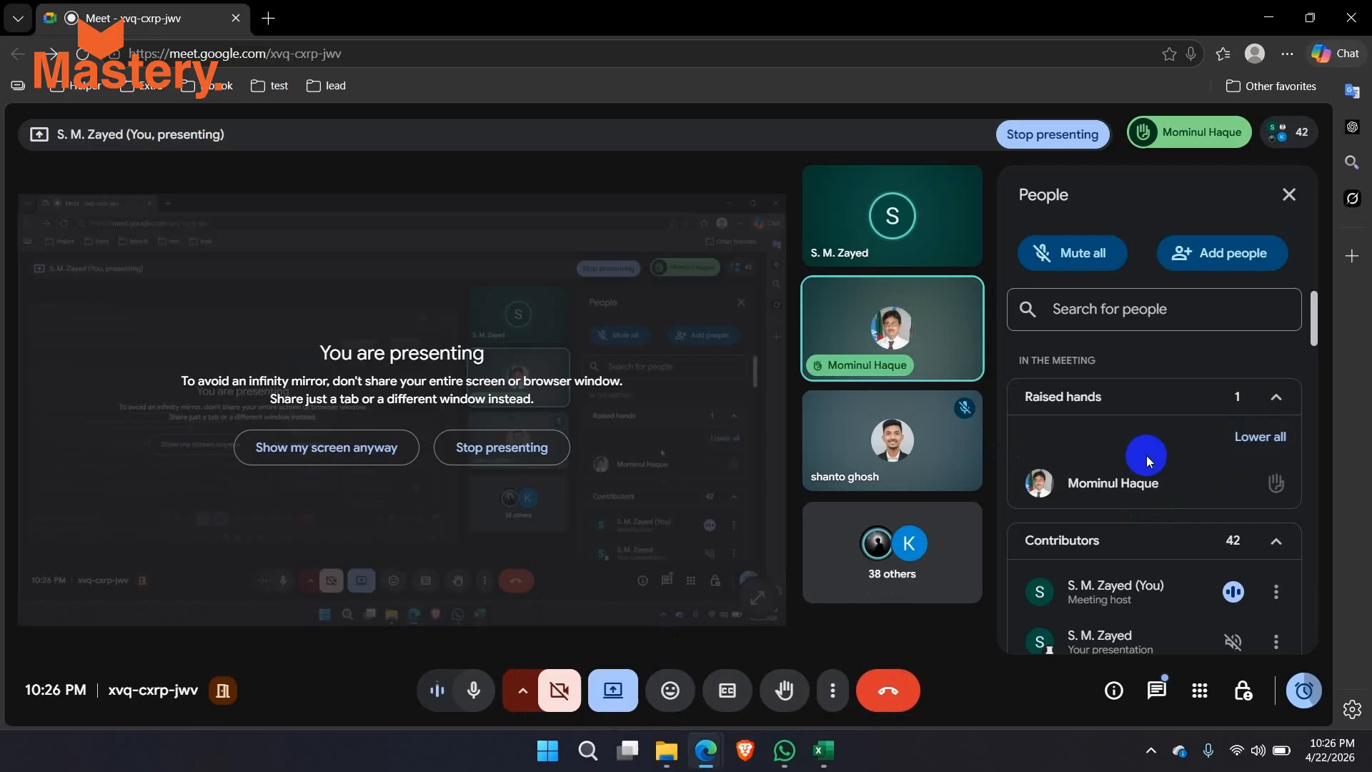
pyautogui.click(1239, 751)
pyautogui.click(823, 751)
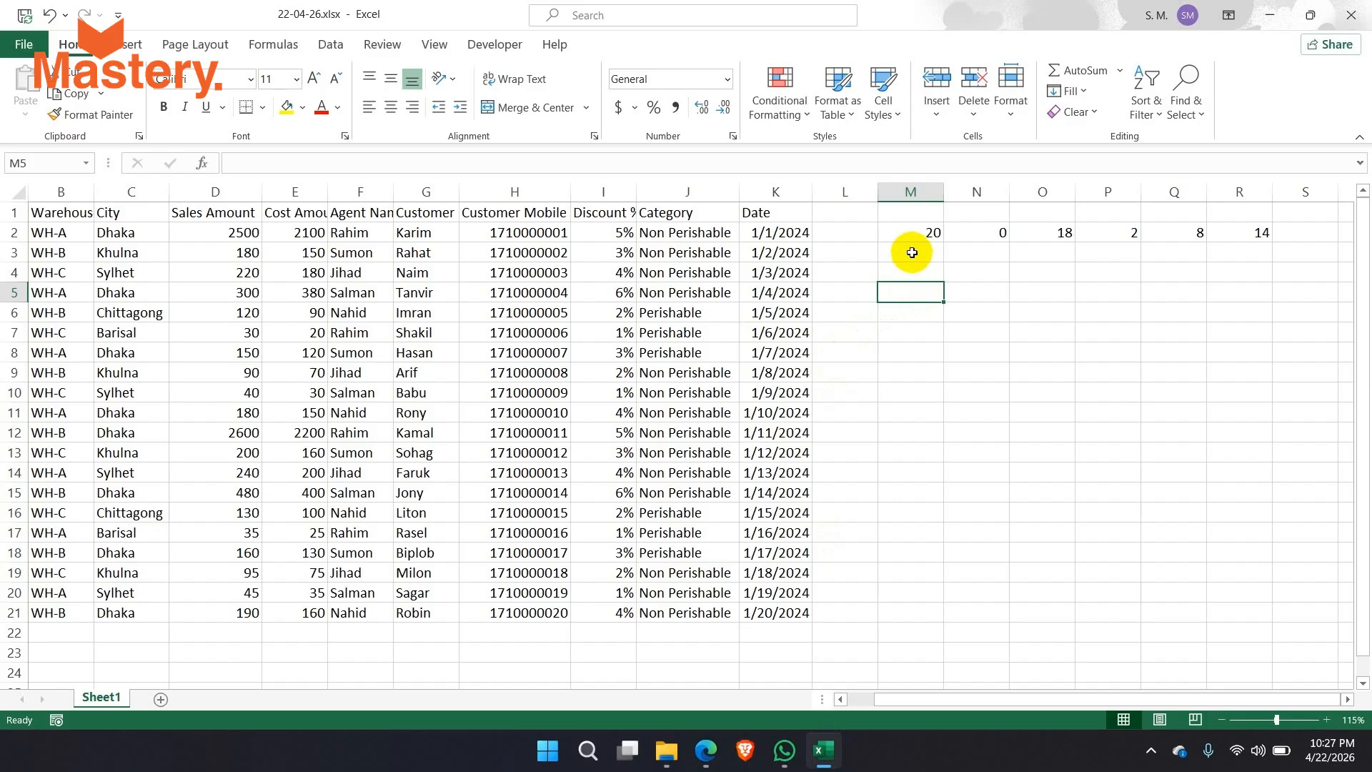
# Raise the system volume to 100 and check it in the quick settings.
pyautogui.press('XF86AudioRaiseVolume')
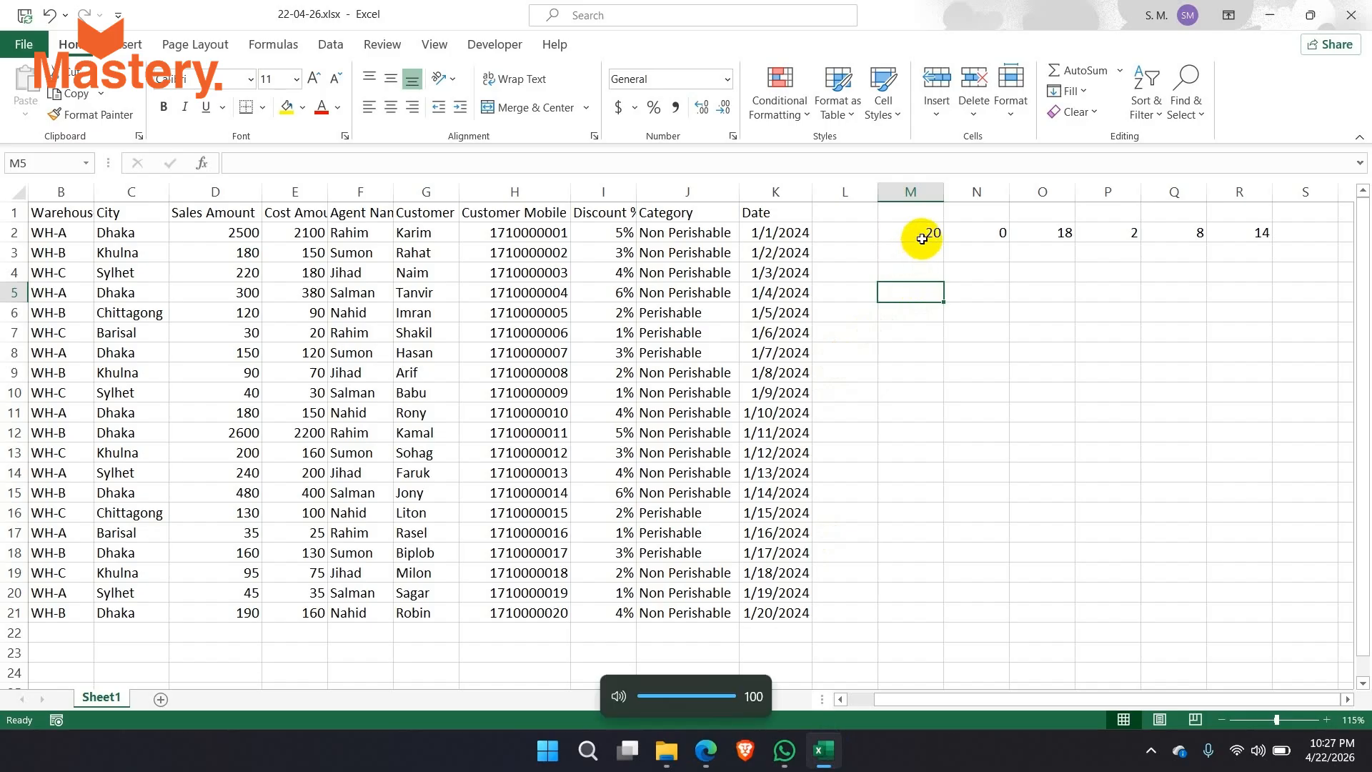
pyautogui.click(1236, 750)
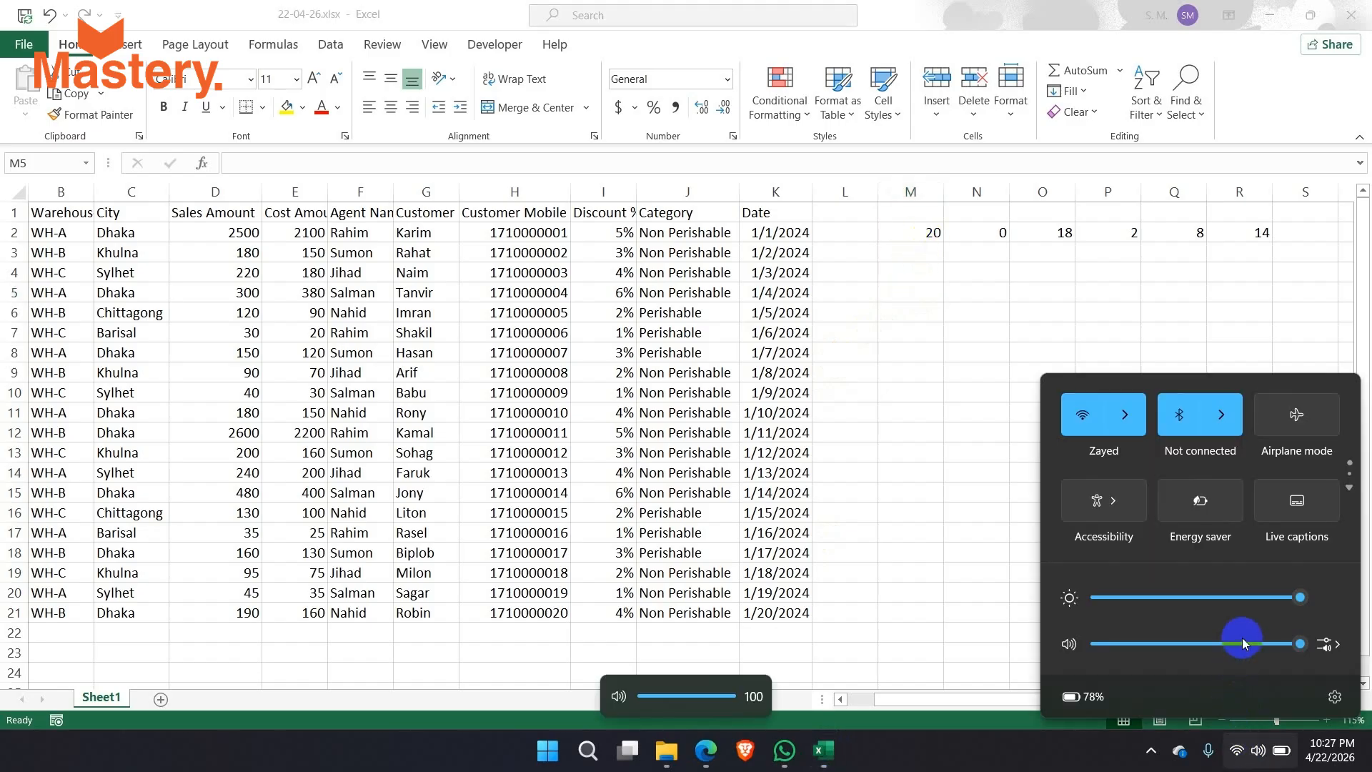
pyautogui.click(970, 419)
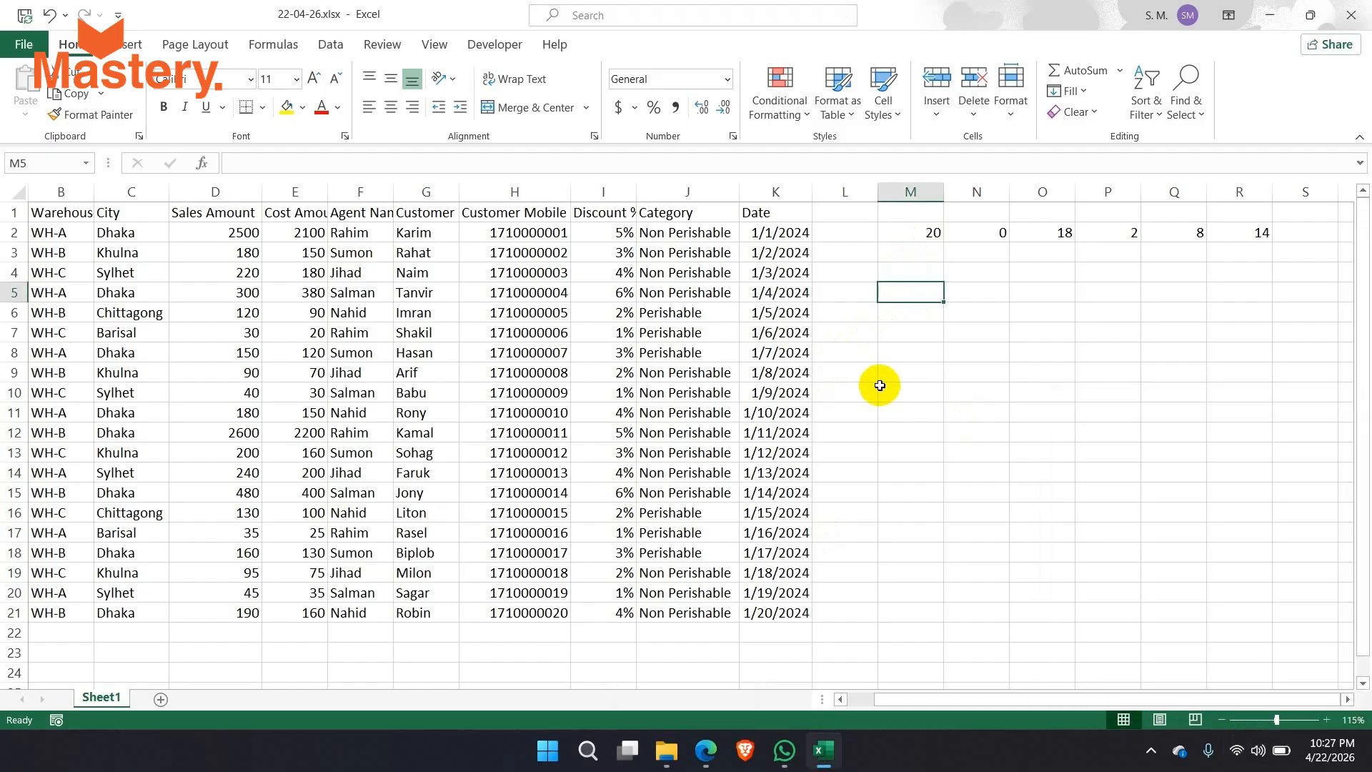
pyautogui.click(923, 380)
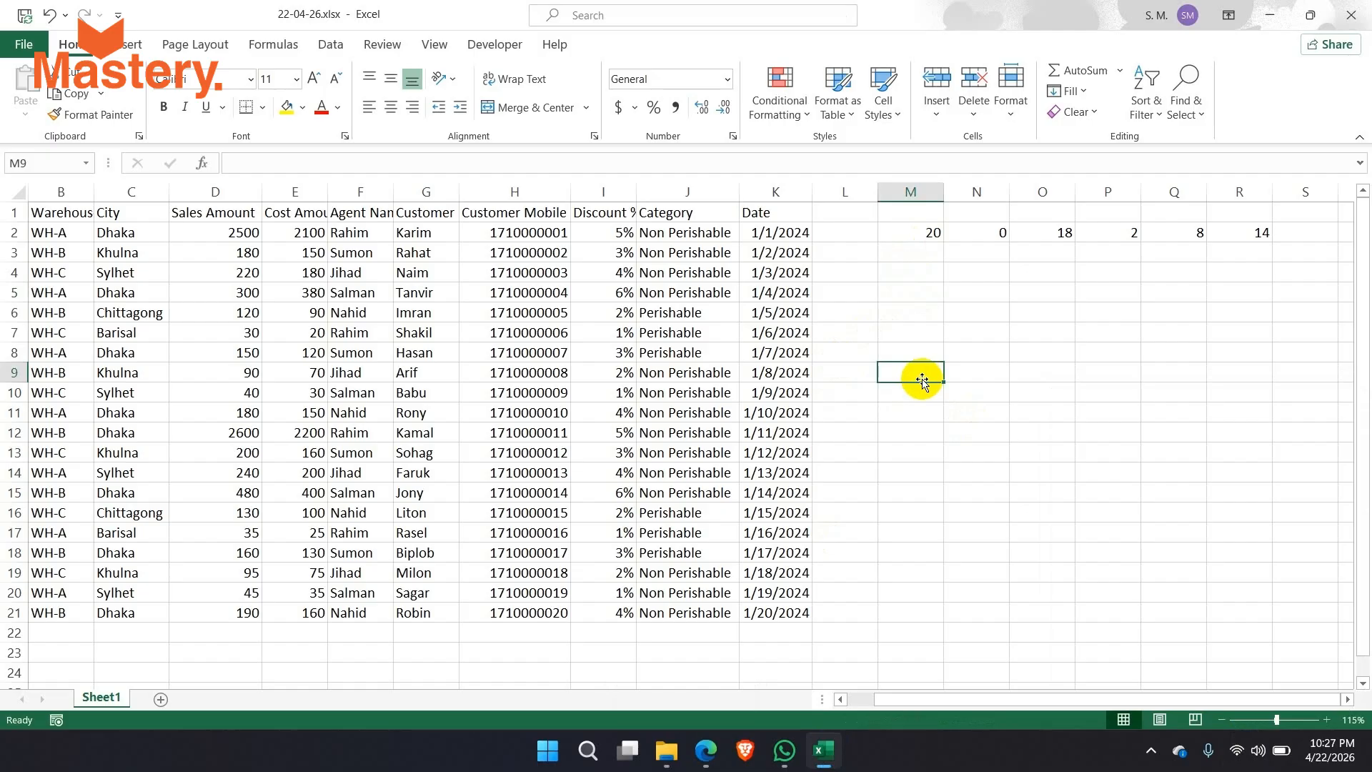
pyautogui.moveTo(1065, 704); pyautogui.dragTo(889, 706)
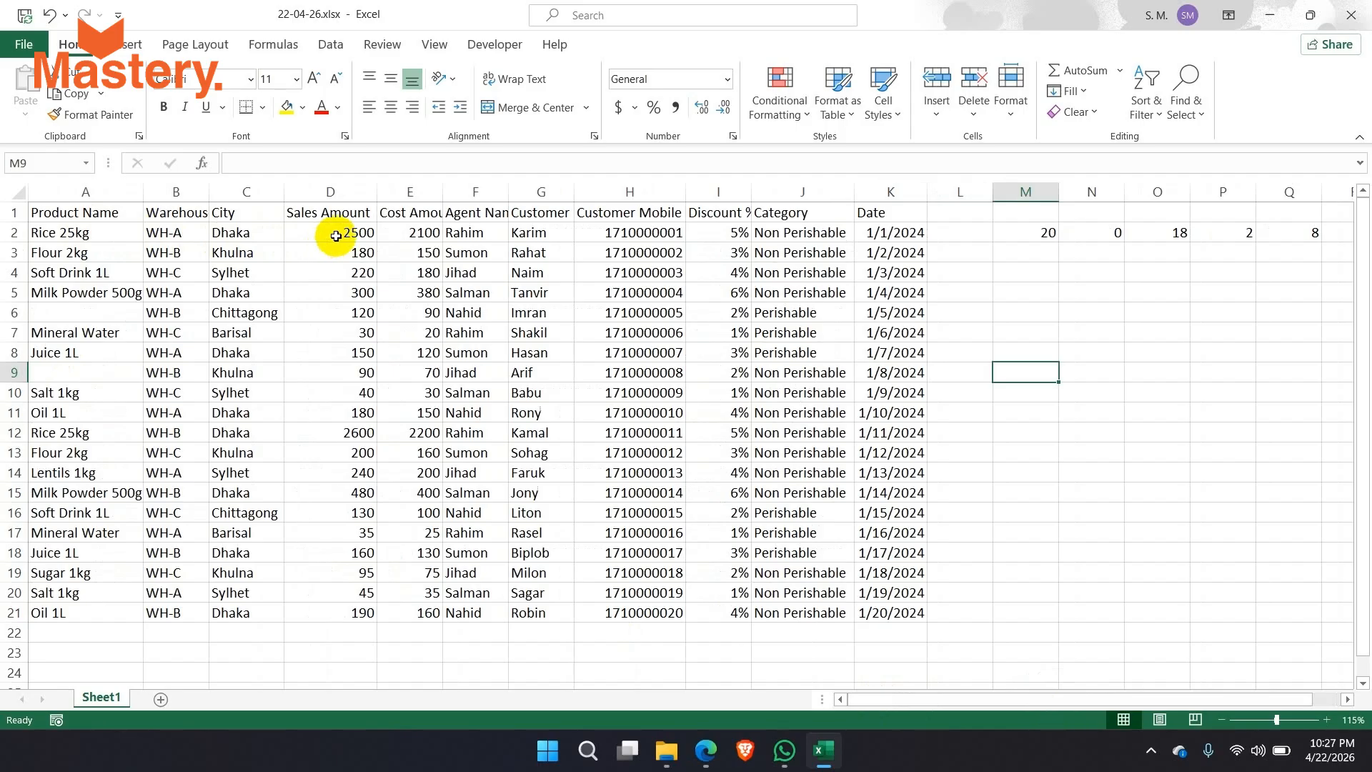
# Review the Product Name and Sales Amount cells, and inspect the COUNT formula in cell M2.
pyautogui.click(90, 232)
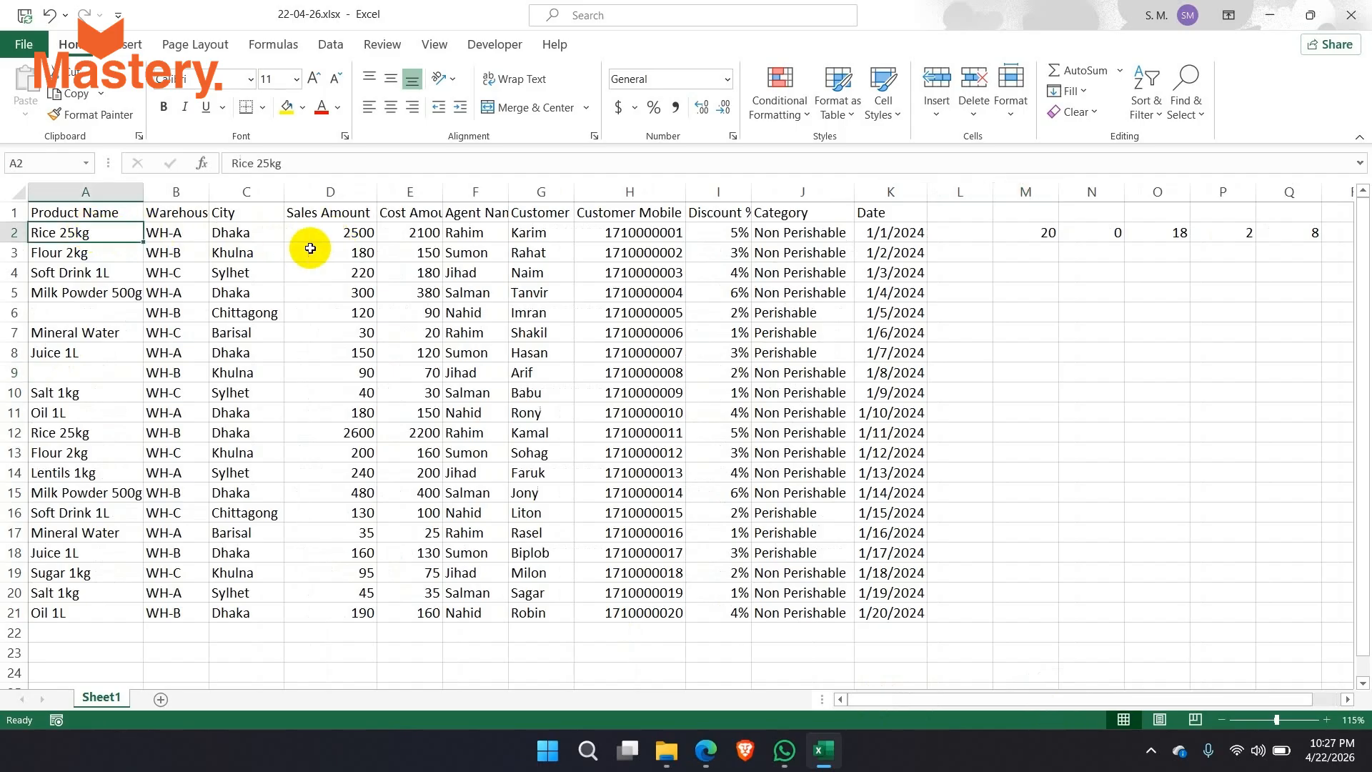
pyautogui.click(348, 235)
pyautogui.moveTo(348, 236)
pyautogui.mouseDown()
pyautogui.moveTo(338, 346)
pyautogui.moveTo(353, 237)
pyautogui.mouseUp()
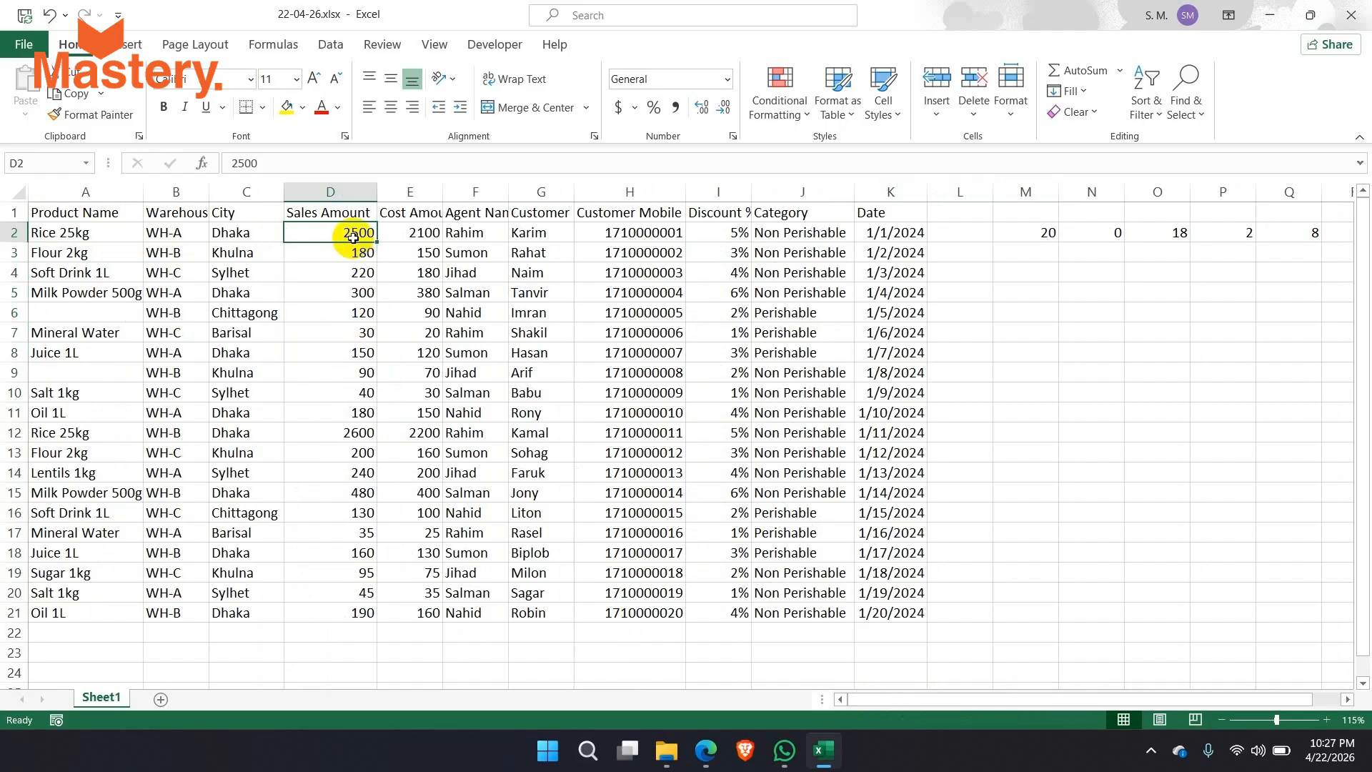
pyautogui.moveTo(113, 236); pyautogui.dragTo(127, 447)
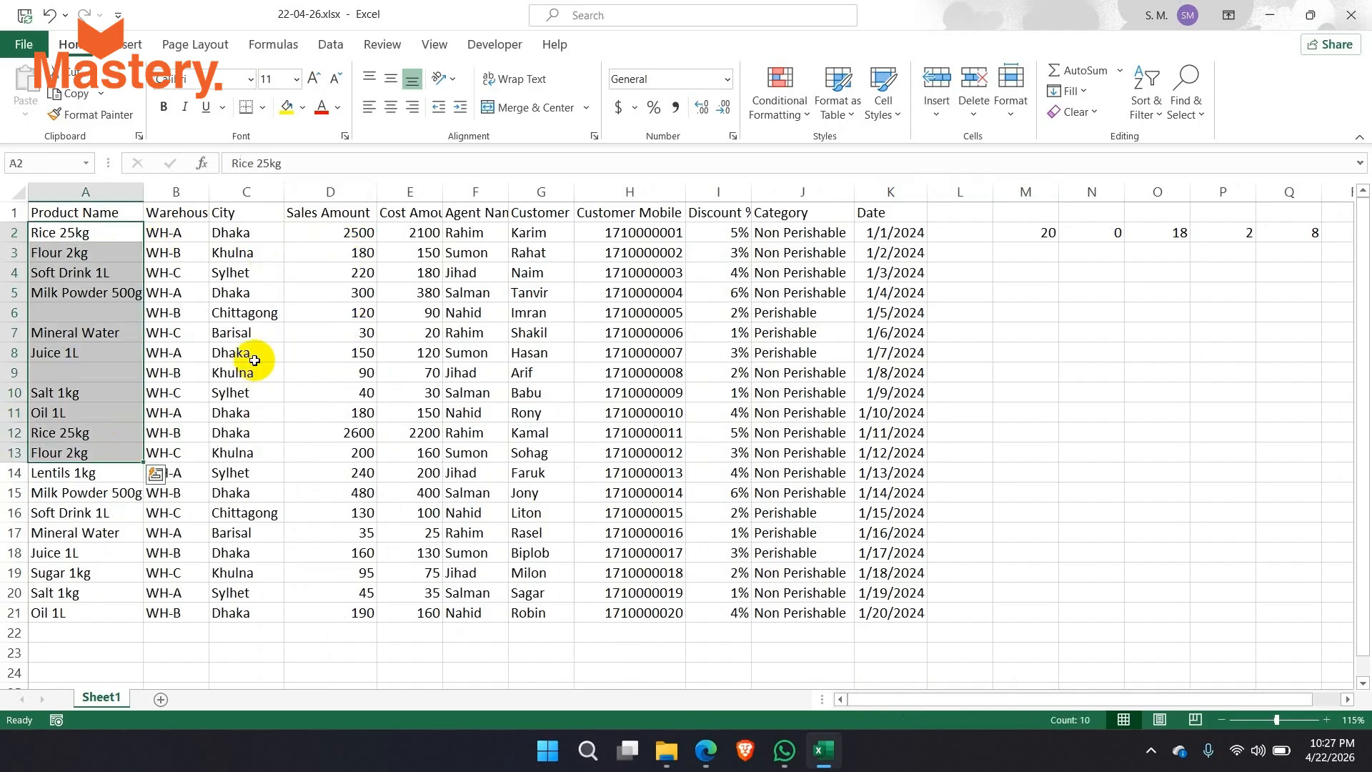
pyautogui.click(367, 246)
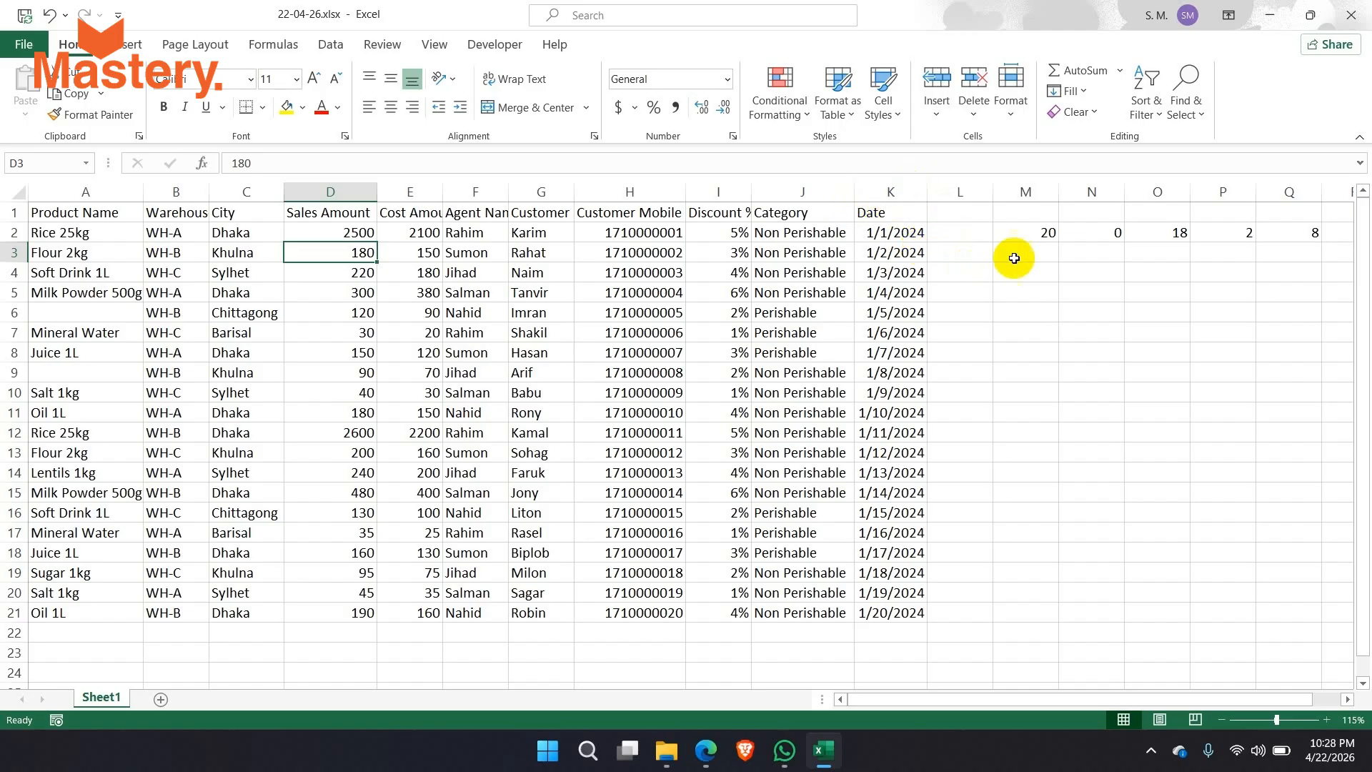
pyautogui.click(1041, 233)
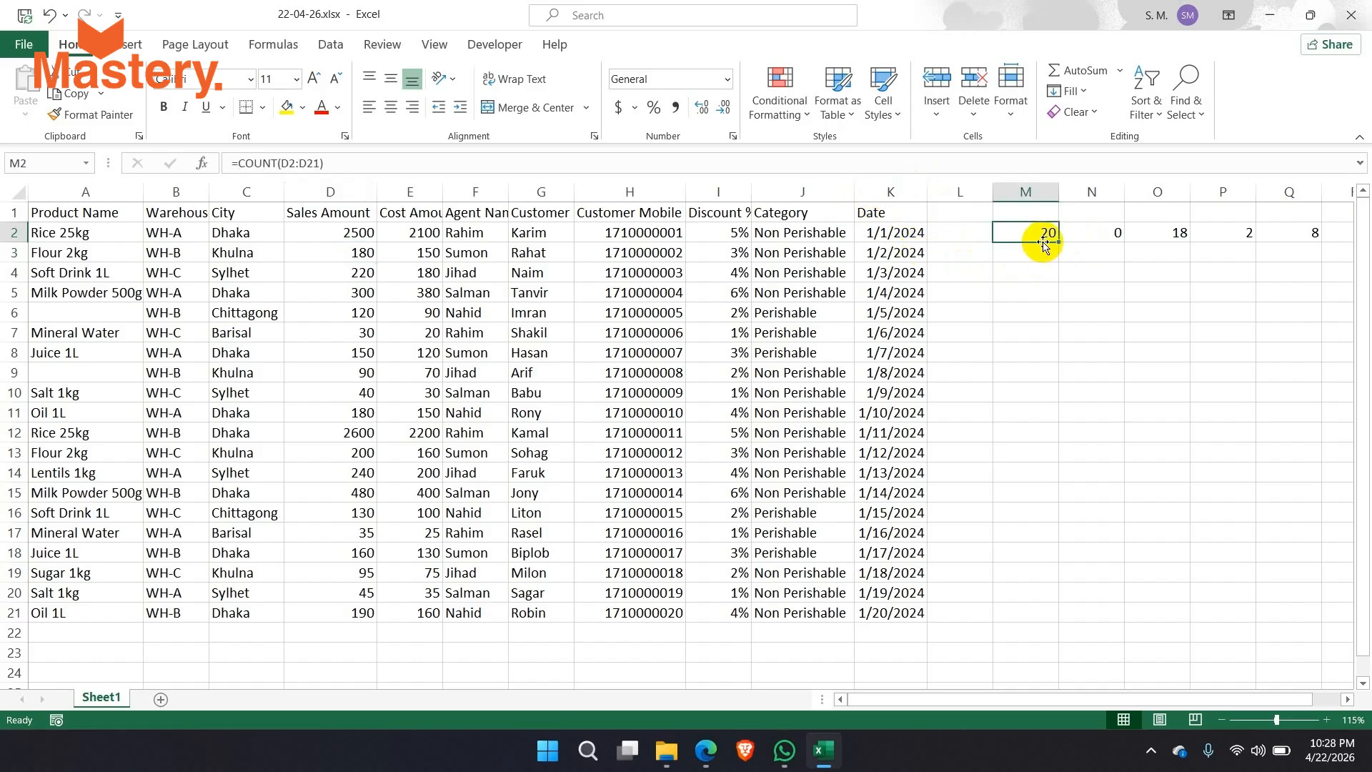
# Switch from the Excel workbook to the Google Meet window to check on the class.
pyautogui.moveTo(1038, 699); pyautogui.dragTo(1088, 699)
pyautogui.click(707, 750)
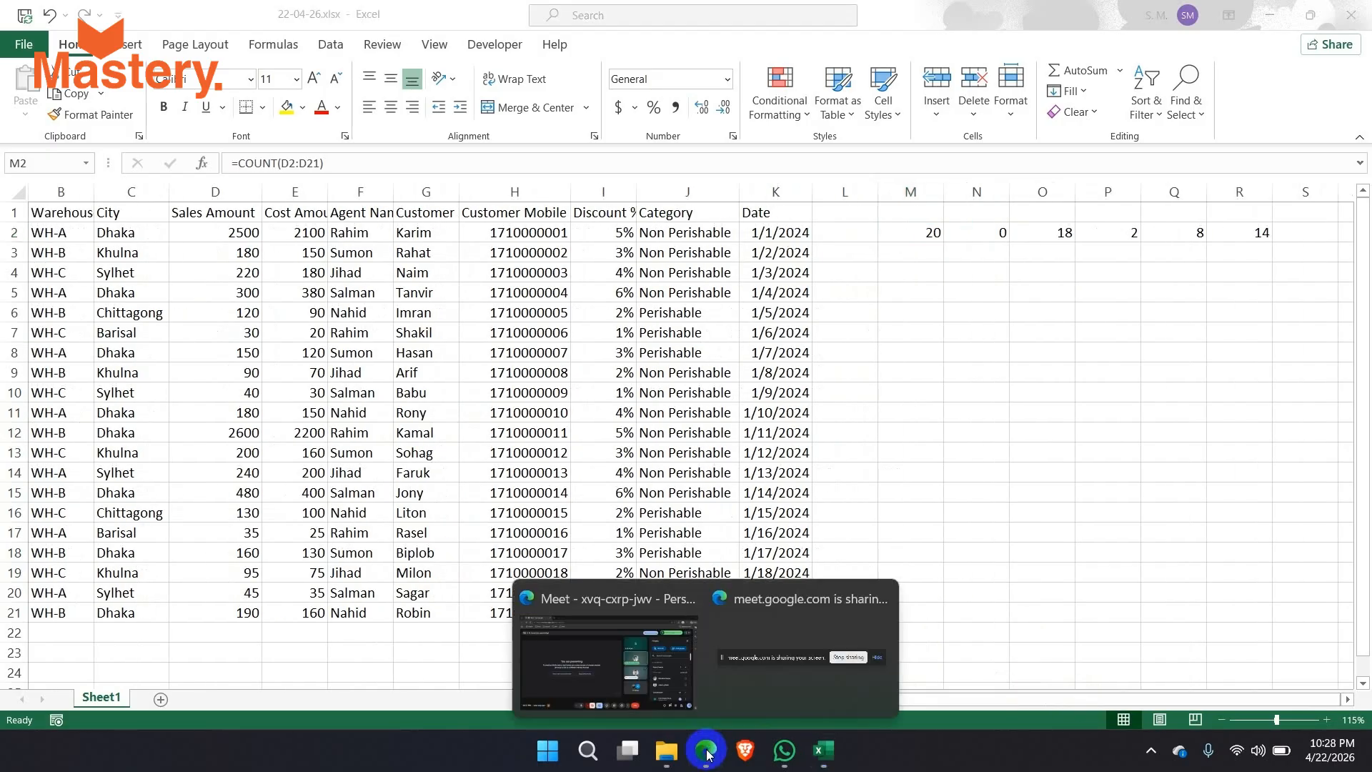
pyautogui.click(685, 672)
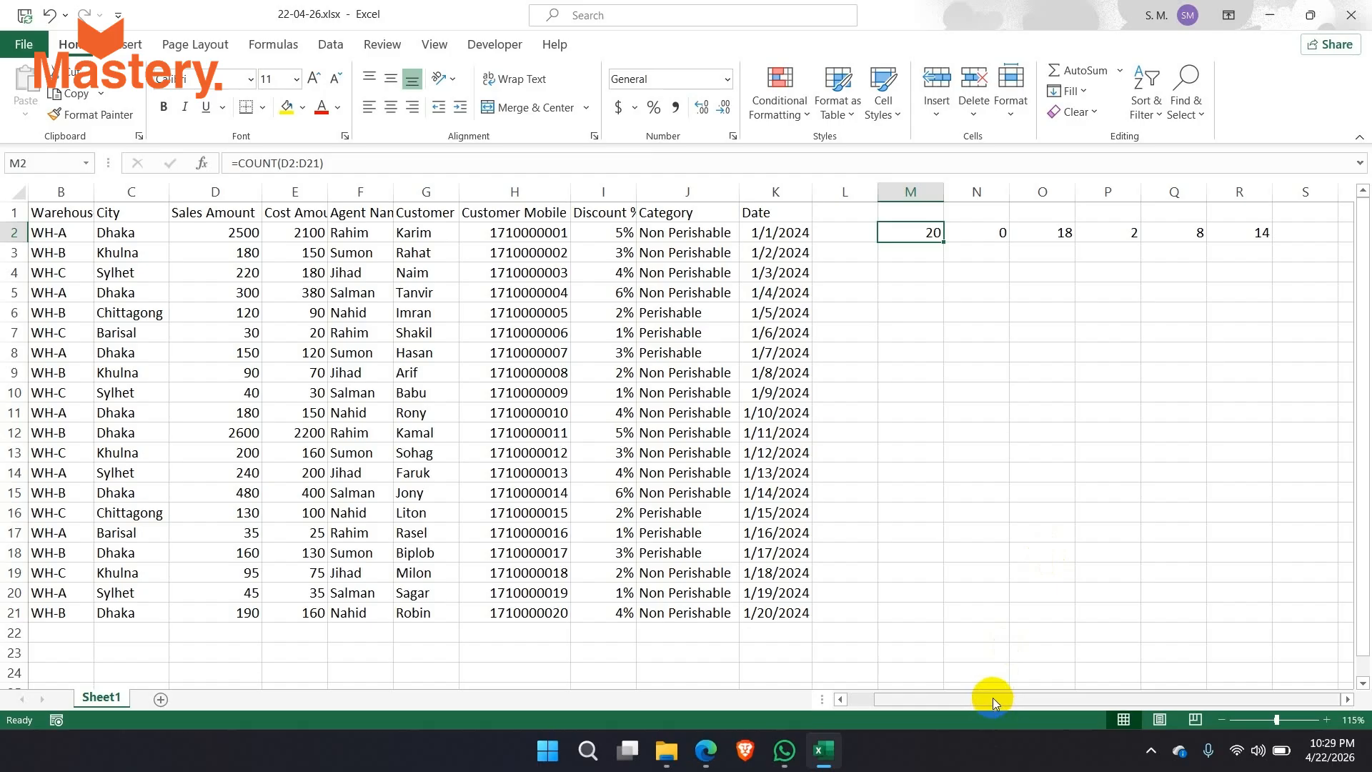
# Hide columns M through Q, which hold the earlier counting formulas.
pyautogui.moveTo(993, 698); pyautogui.dragTo(897, 718)
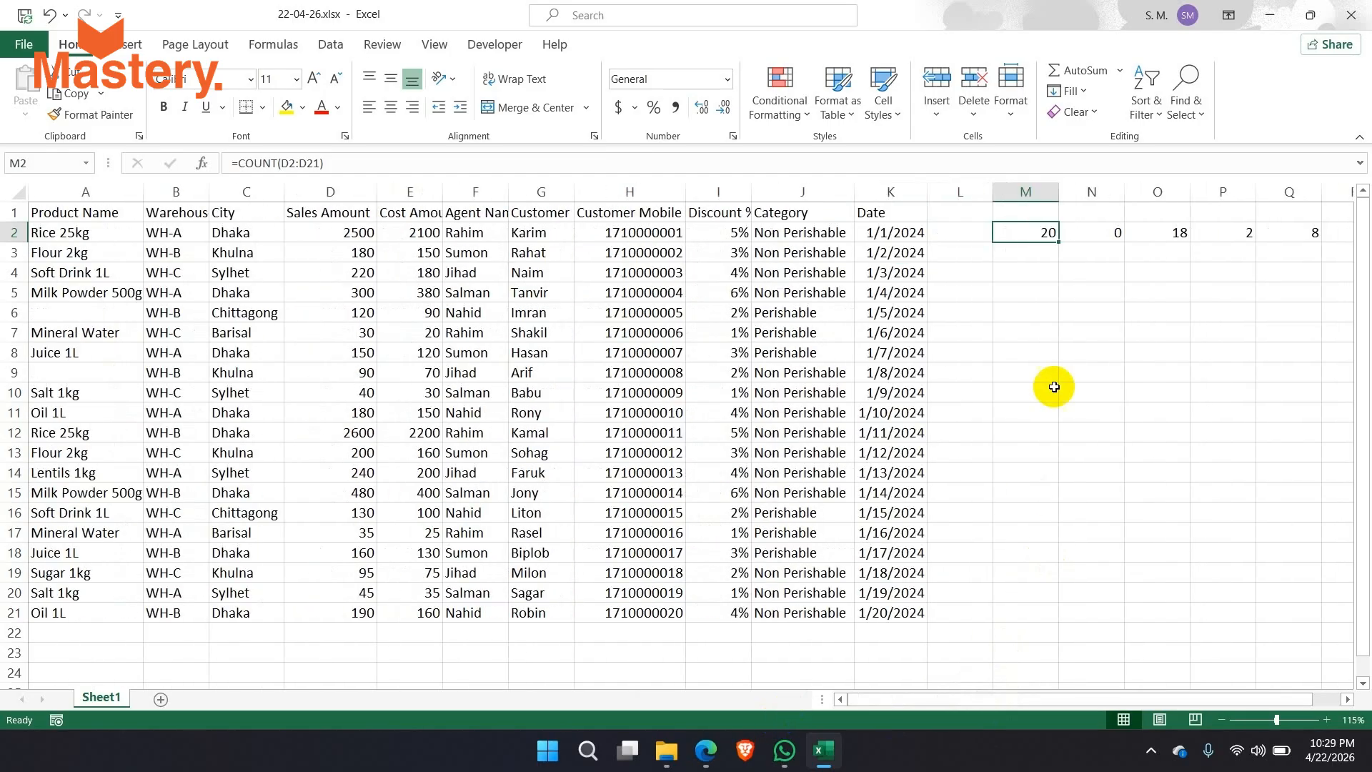
pyautogui.moveTo(1024, 191); pyautogui.dragTo(1256, 190)
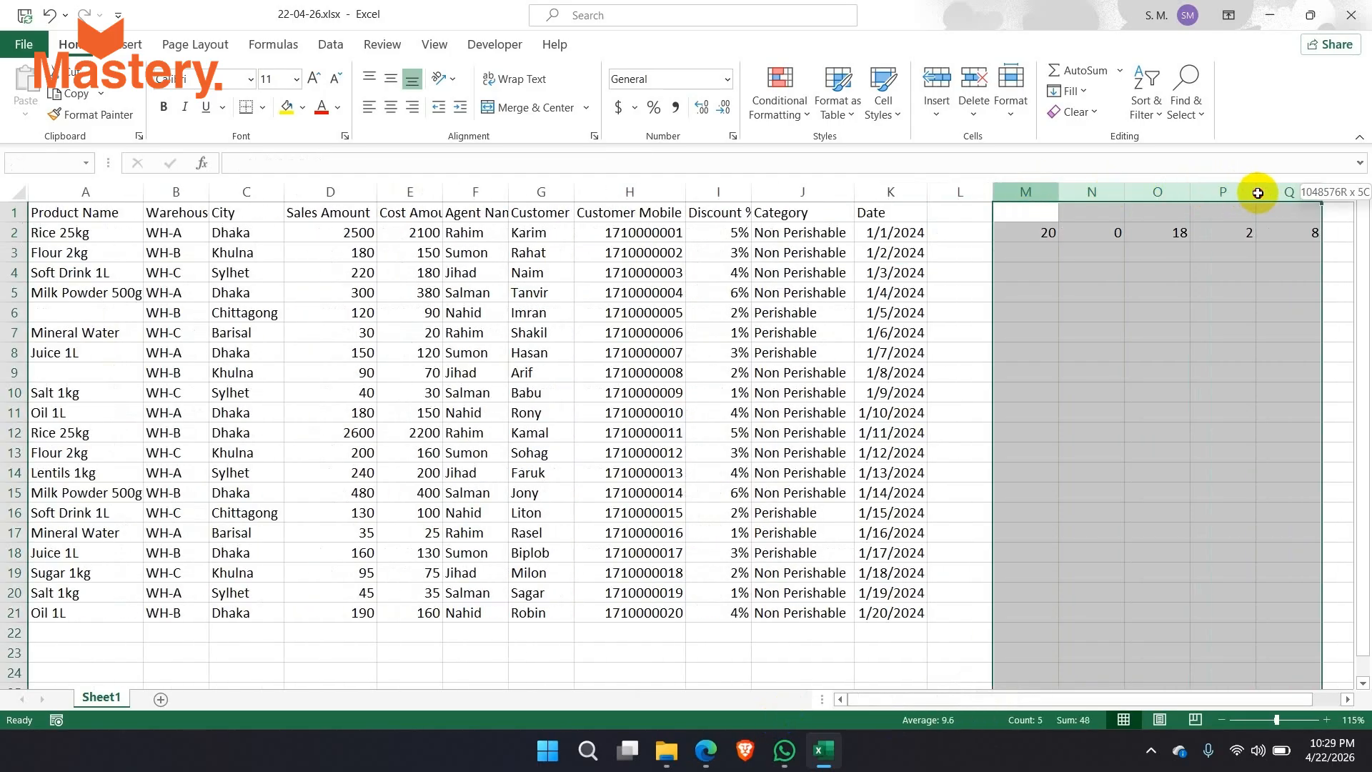
pyautogui.rightClick(1158, 290)
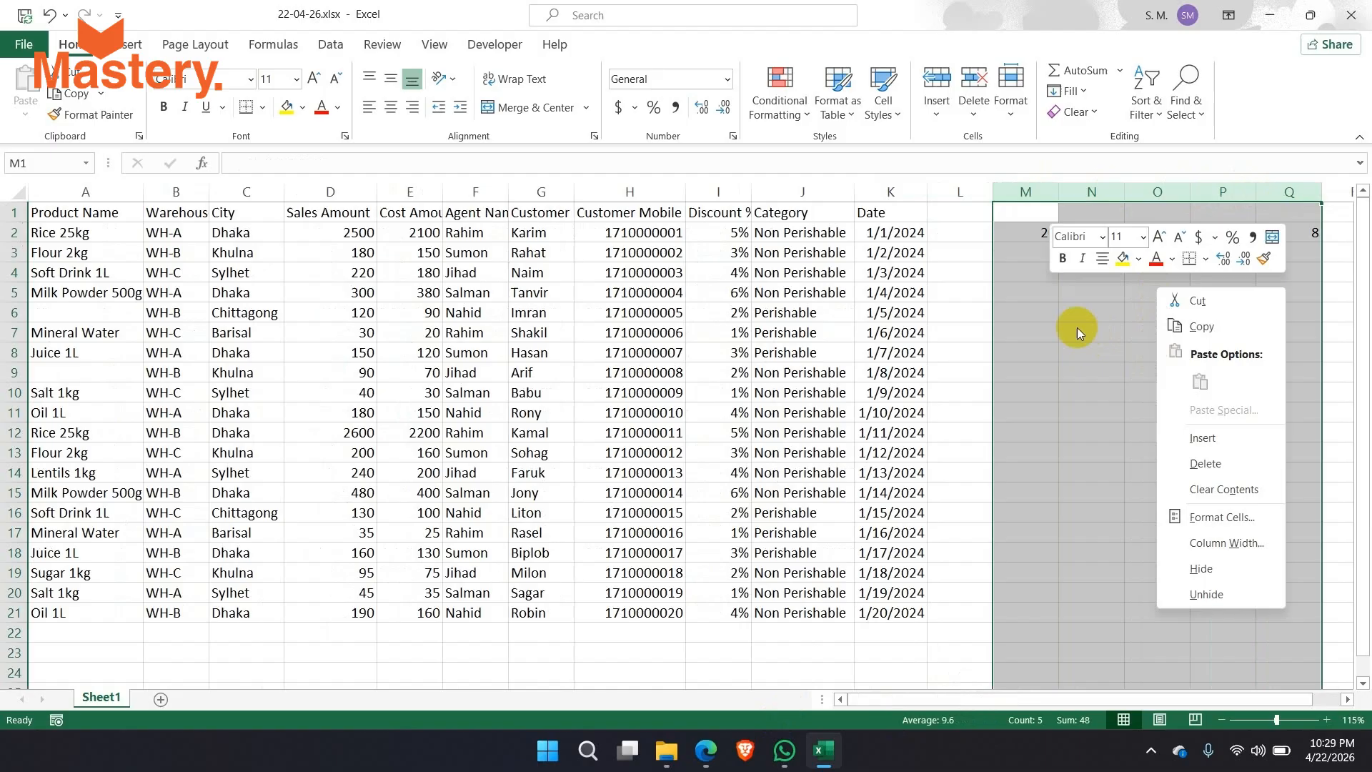
pyautogui.press('Escape')
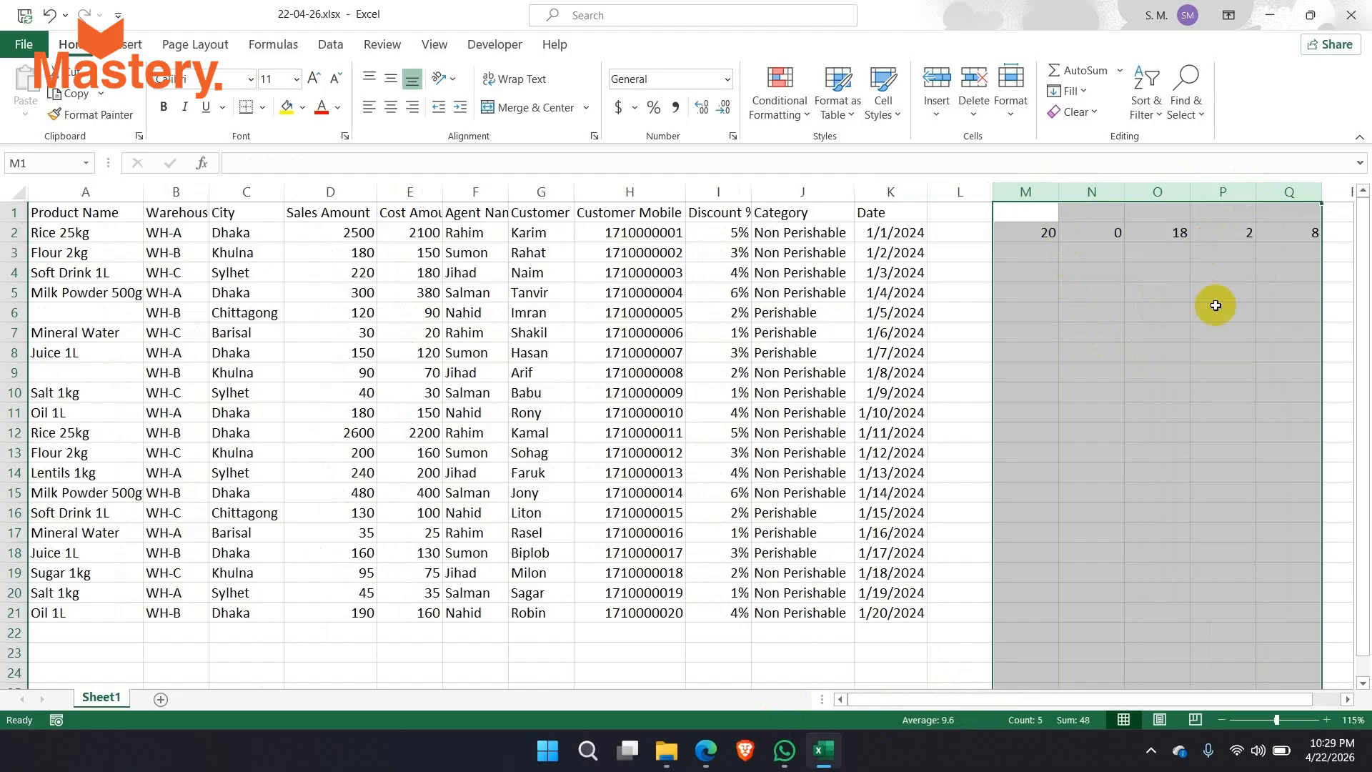
pyautogui.rightClick(1104, 283)
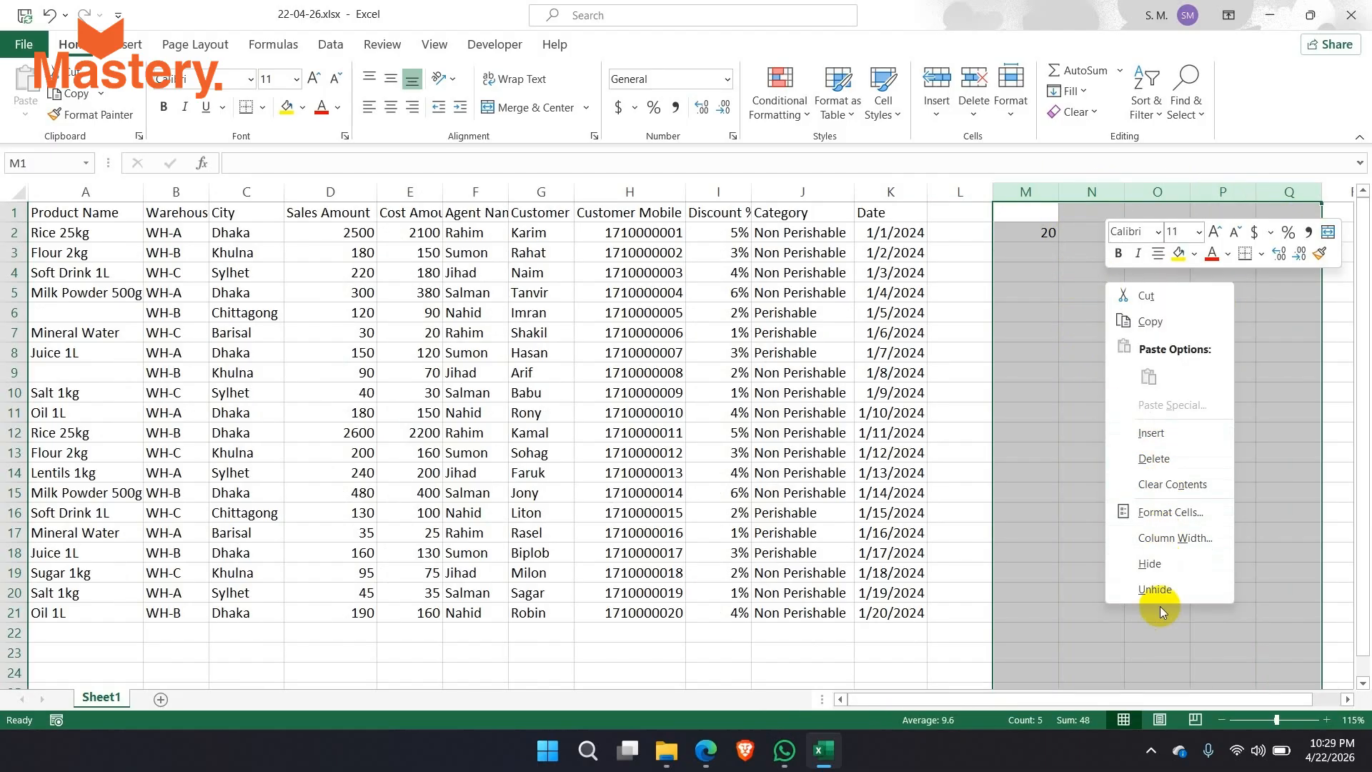
pyautogui.click(1151, 565)
# Start a COUNTIFS formula in cell S2 with the City range C2:C21 and the criterion "Dhaka".
pyautogui.click(1101, 233)
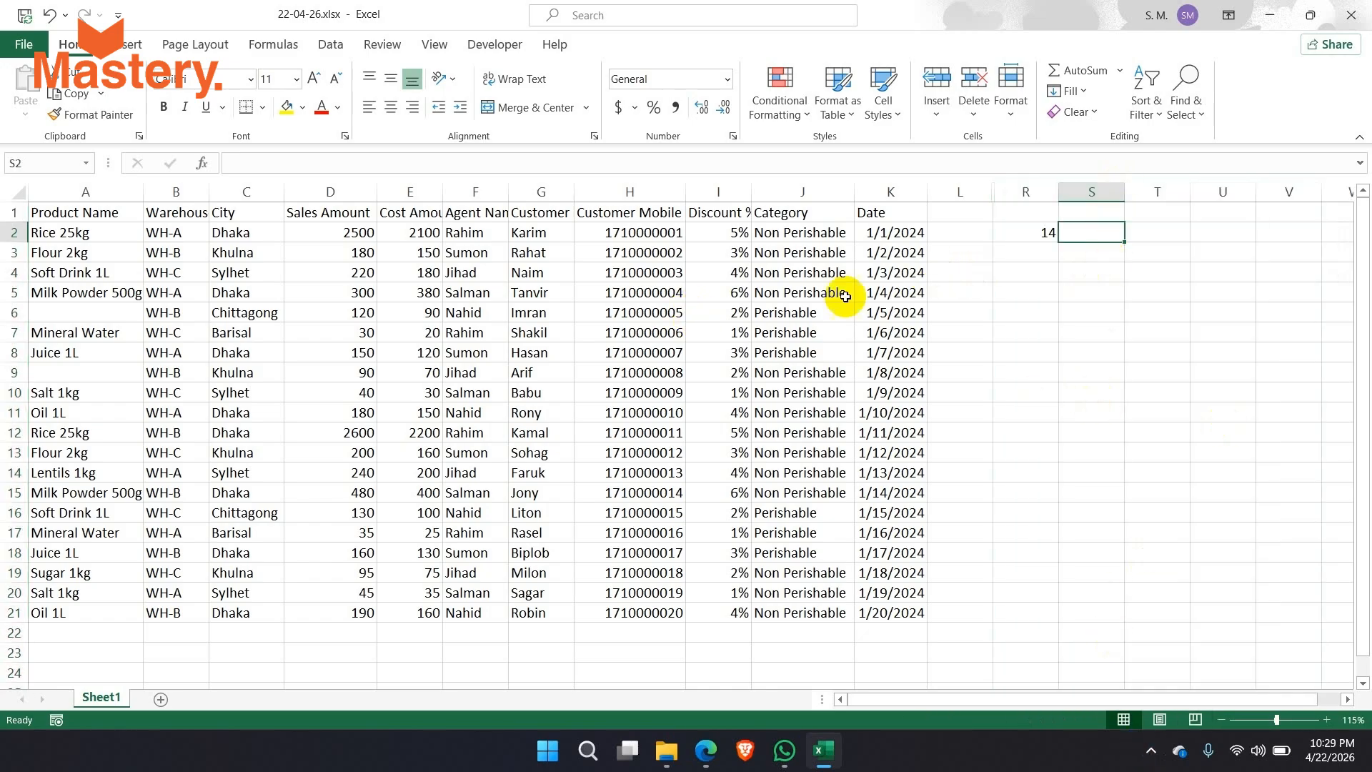
pyautogui.write('=counti')
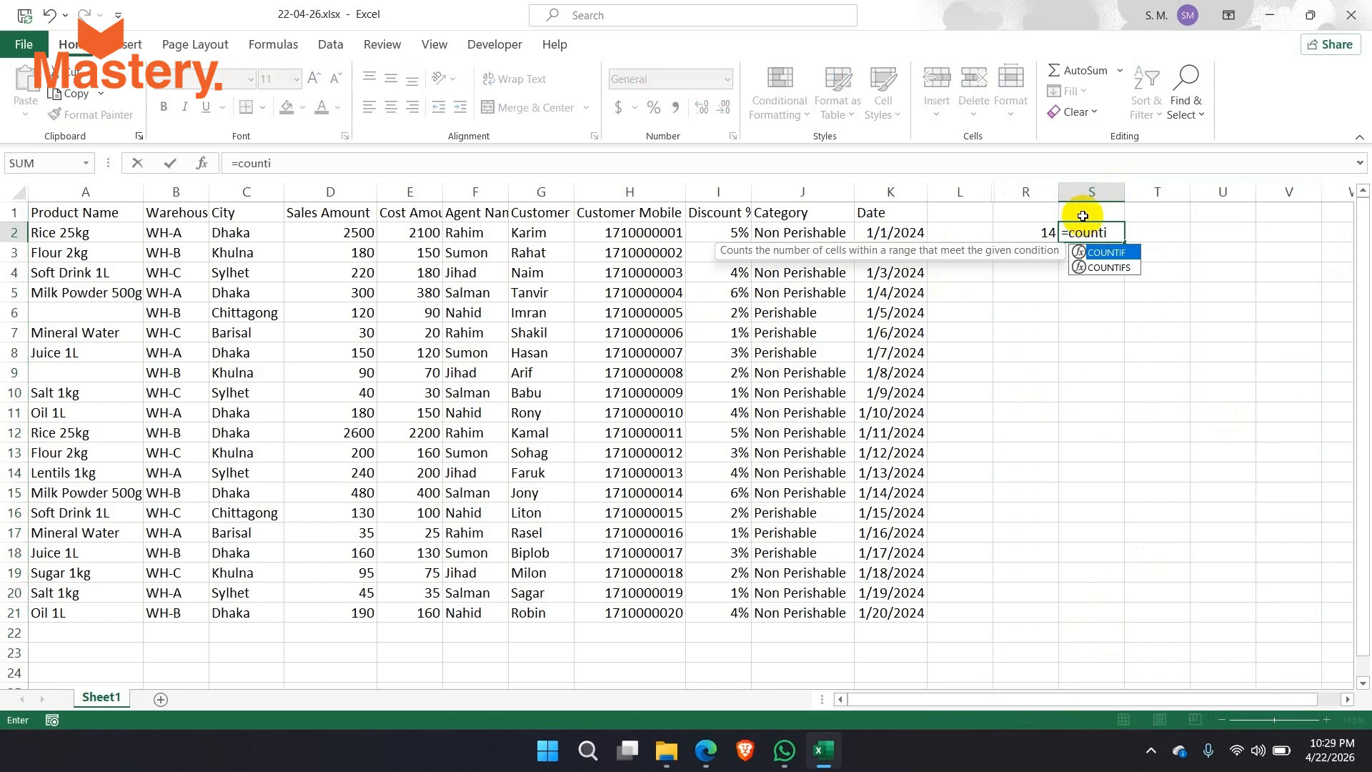
pyautogui.write('fs')
pyautogui.press('Tab')
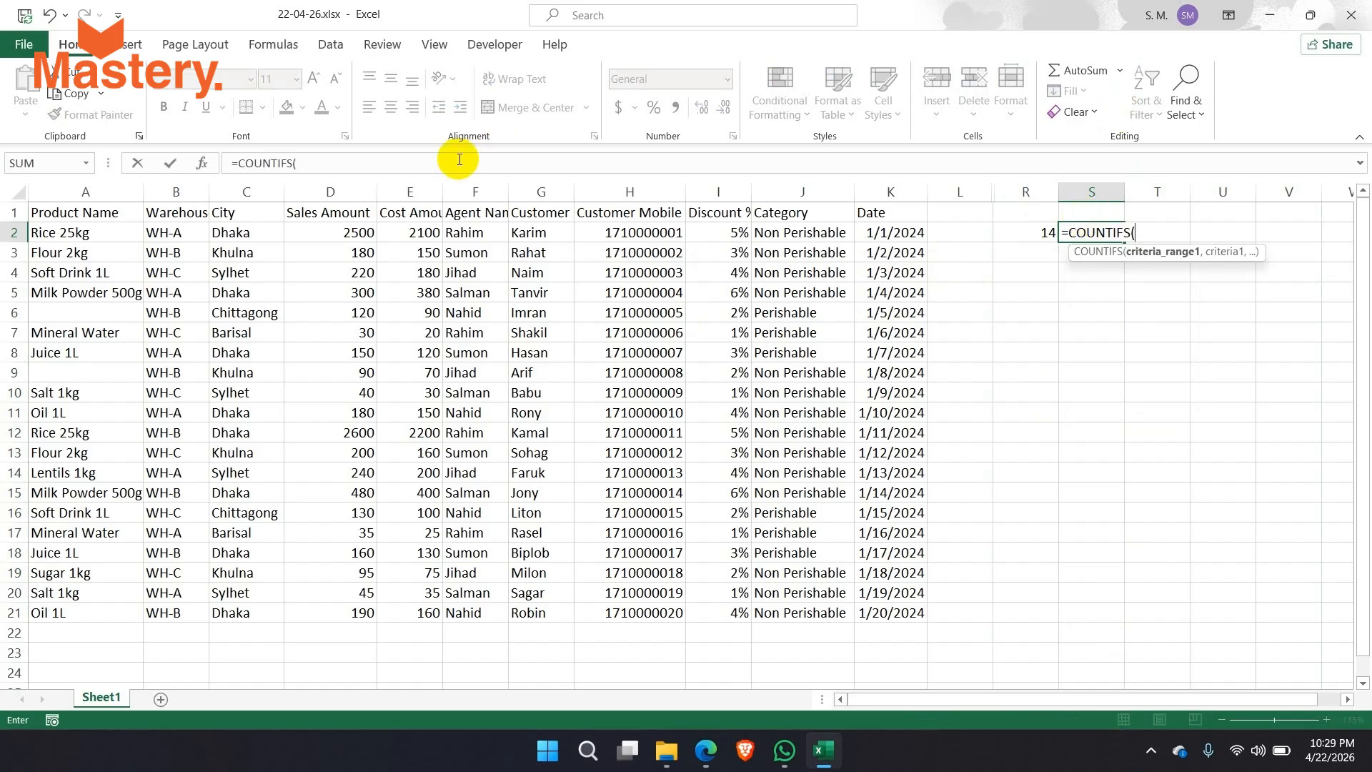
pyautogui.moveTo(250, 232); pyautogui.dragTo(239, 610)
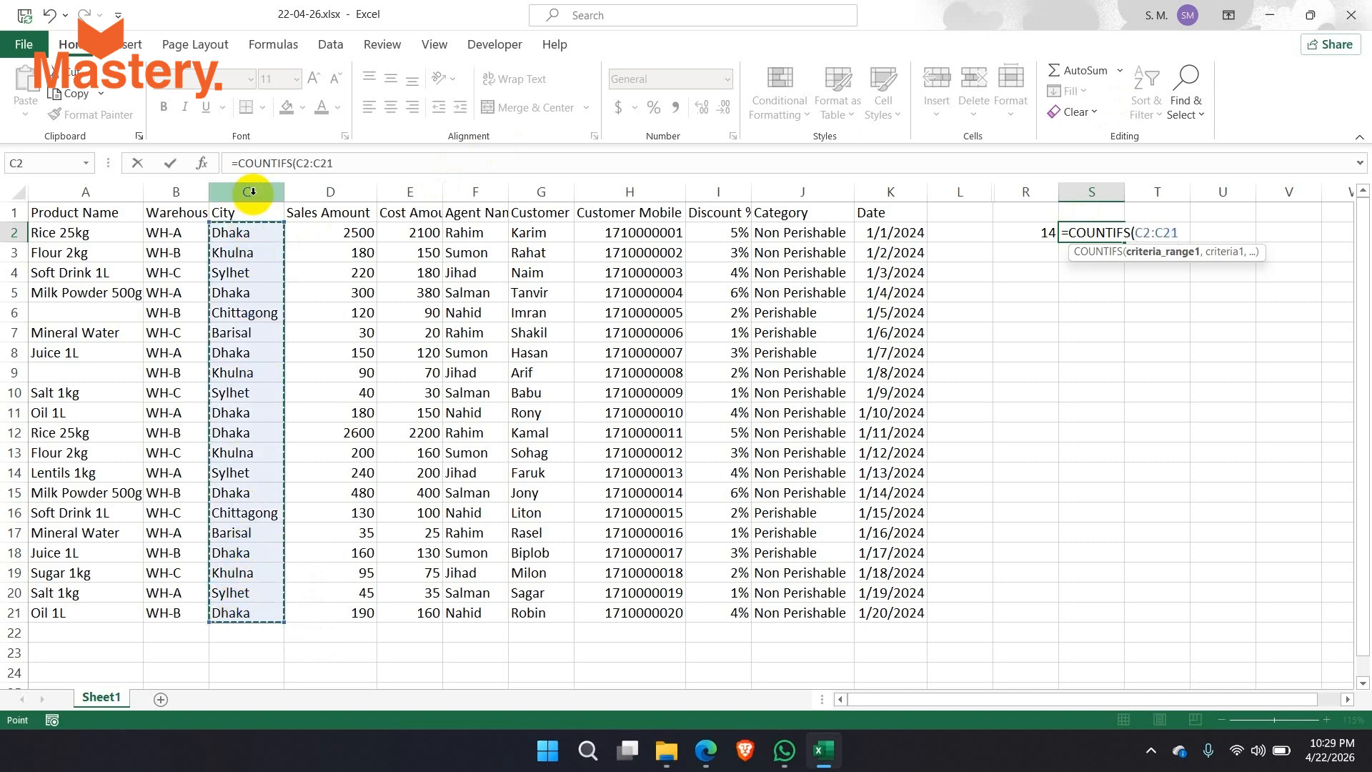
pyautogui.click(359, 165)
pyautogui.write(',')
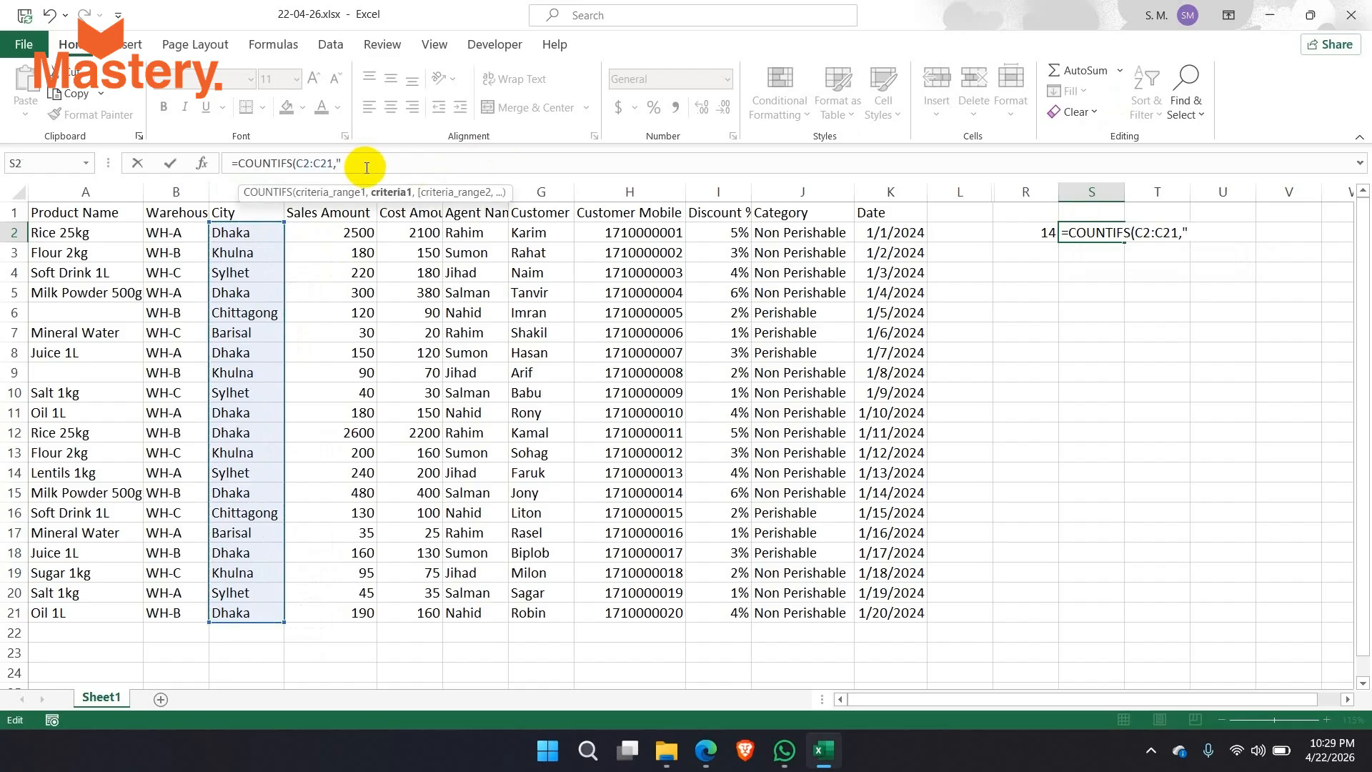
pyautogui.write('"Dhaka')
pyautogui.write(',')
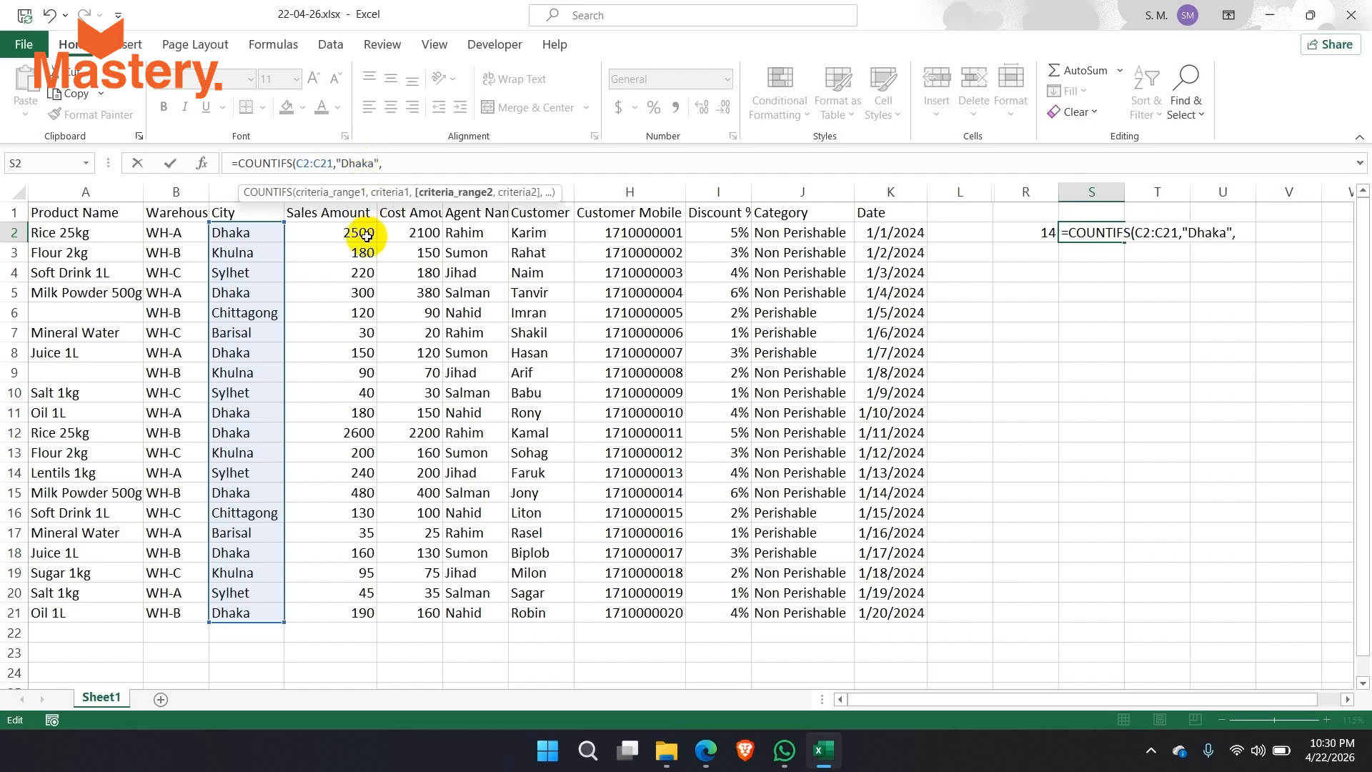
# Add the Sales Amount range D2:D21 with the criterion ">100" to the COUNTIFS formula and enter it.
pyautogui.moveTo(361, 233); pyautogui.dragTo(364, 609)
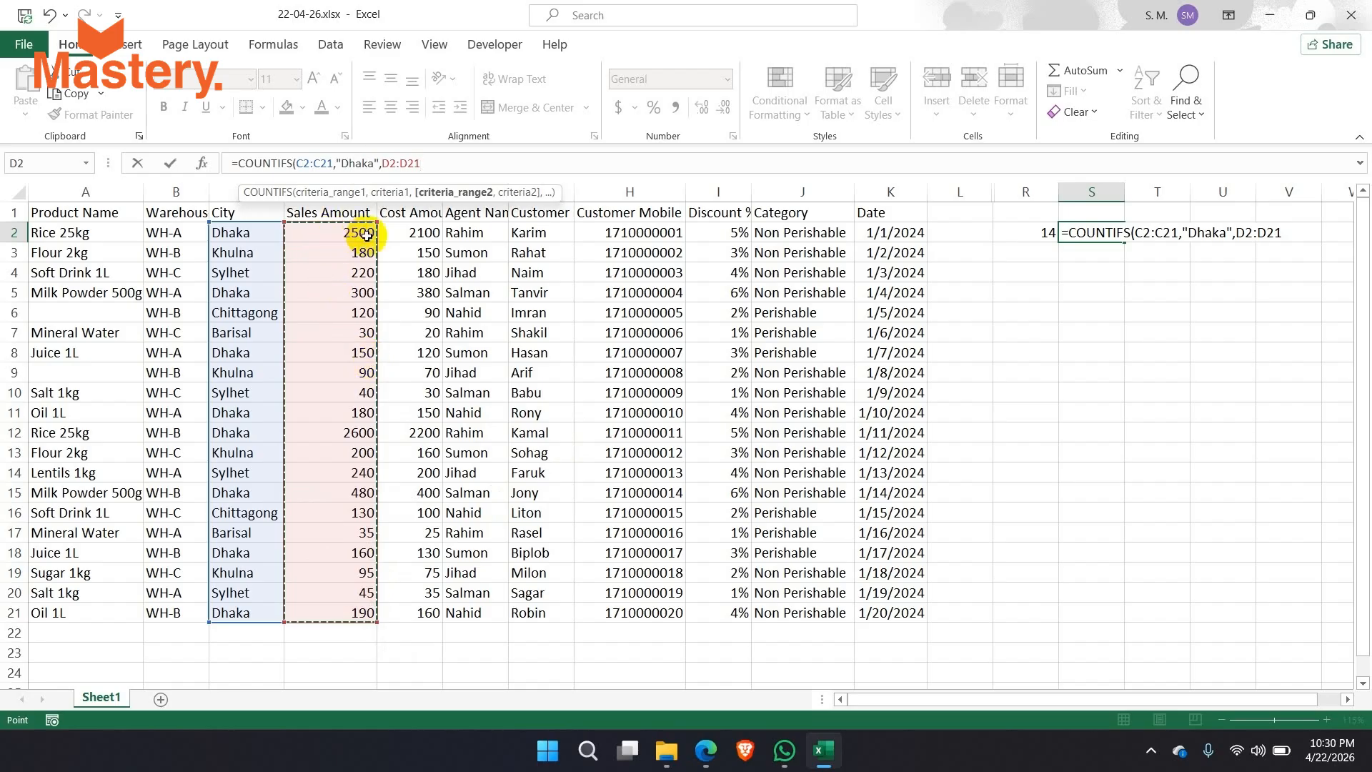
pyautogui.write(',')
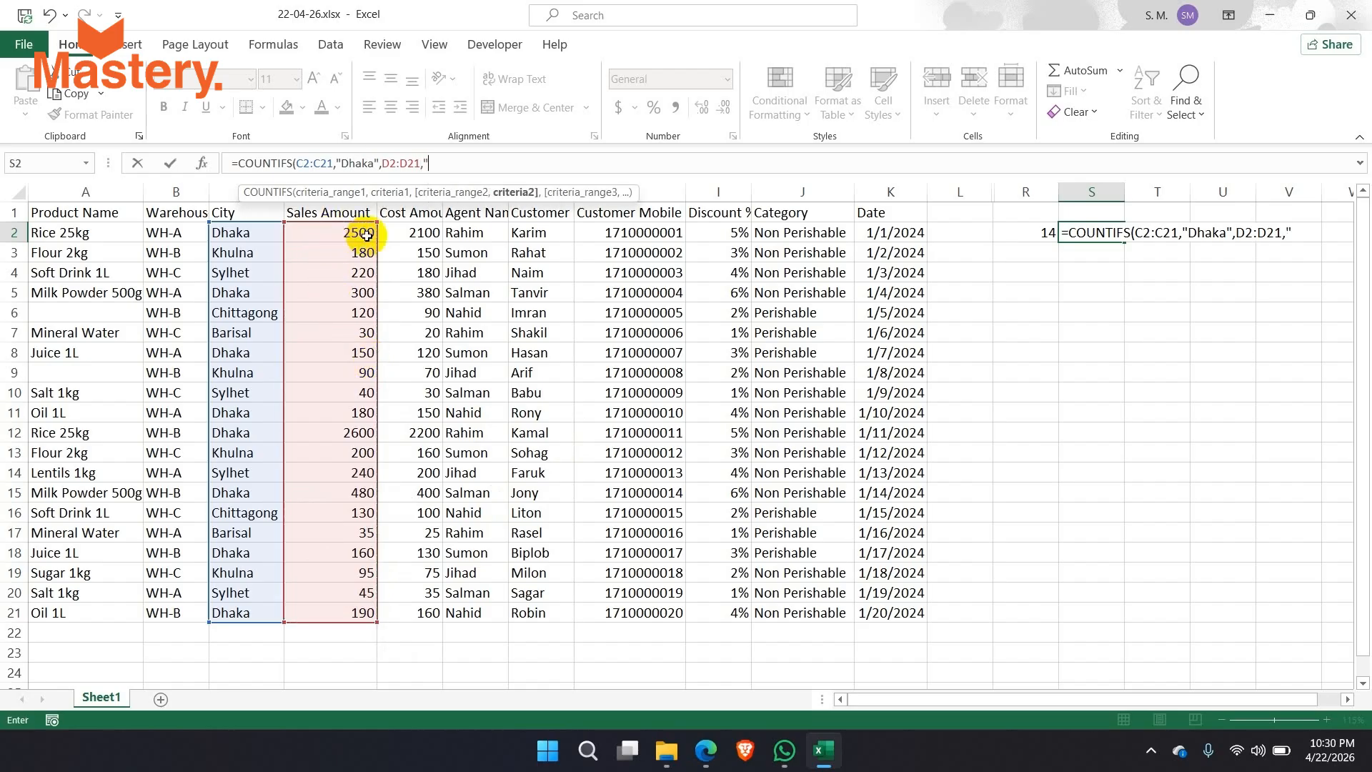
pyautogui.write('"?')
pyautogui.press('BackSpace')
pyautogui.write('>100')
pyautogui.press('Return')
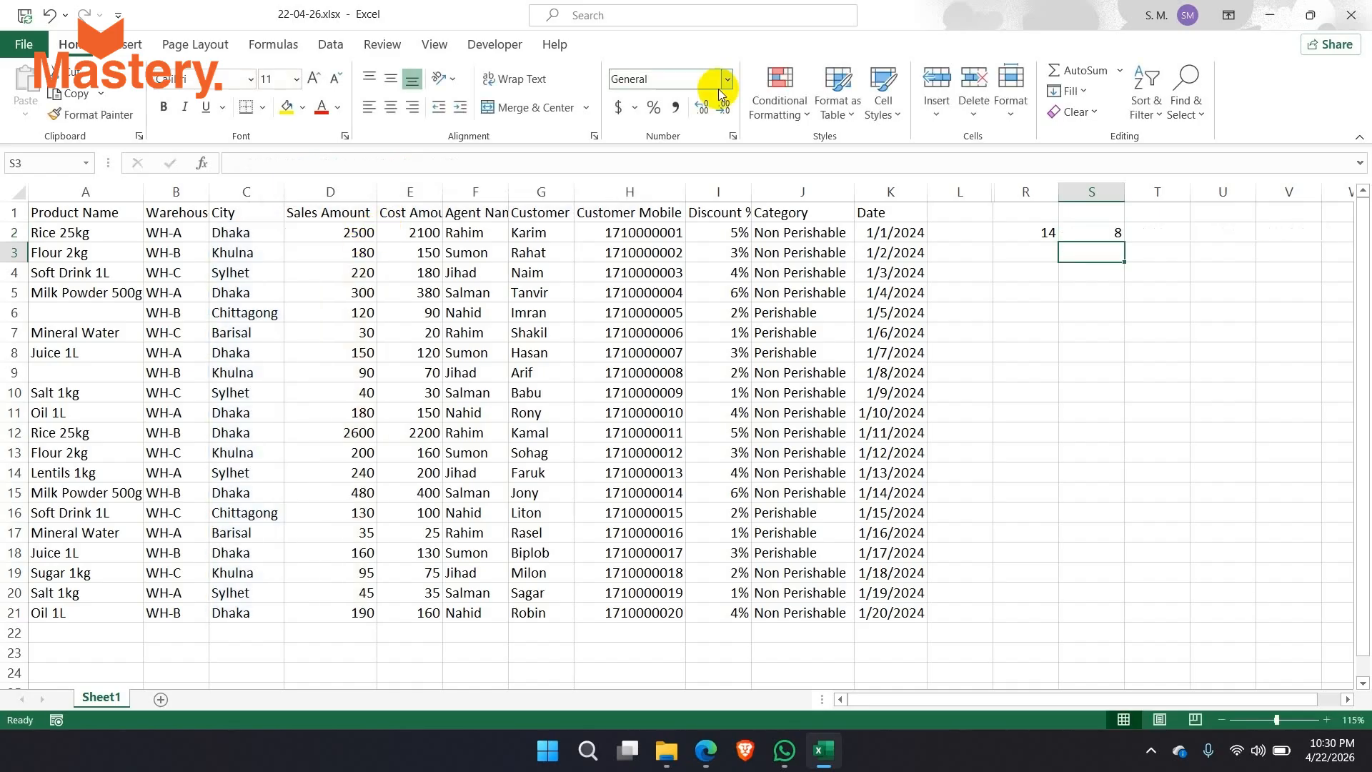
# Inspect the COUNTIFS formula in S2 and the City and Sales Amount headers it relates to.
pyautogui.click(1108, 234)
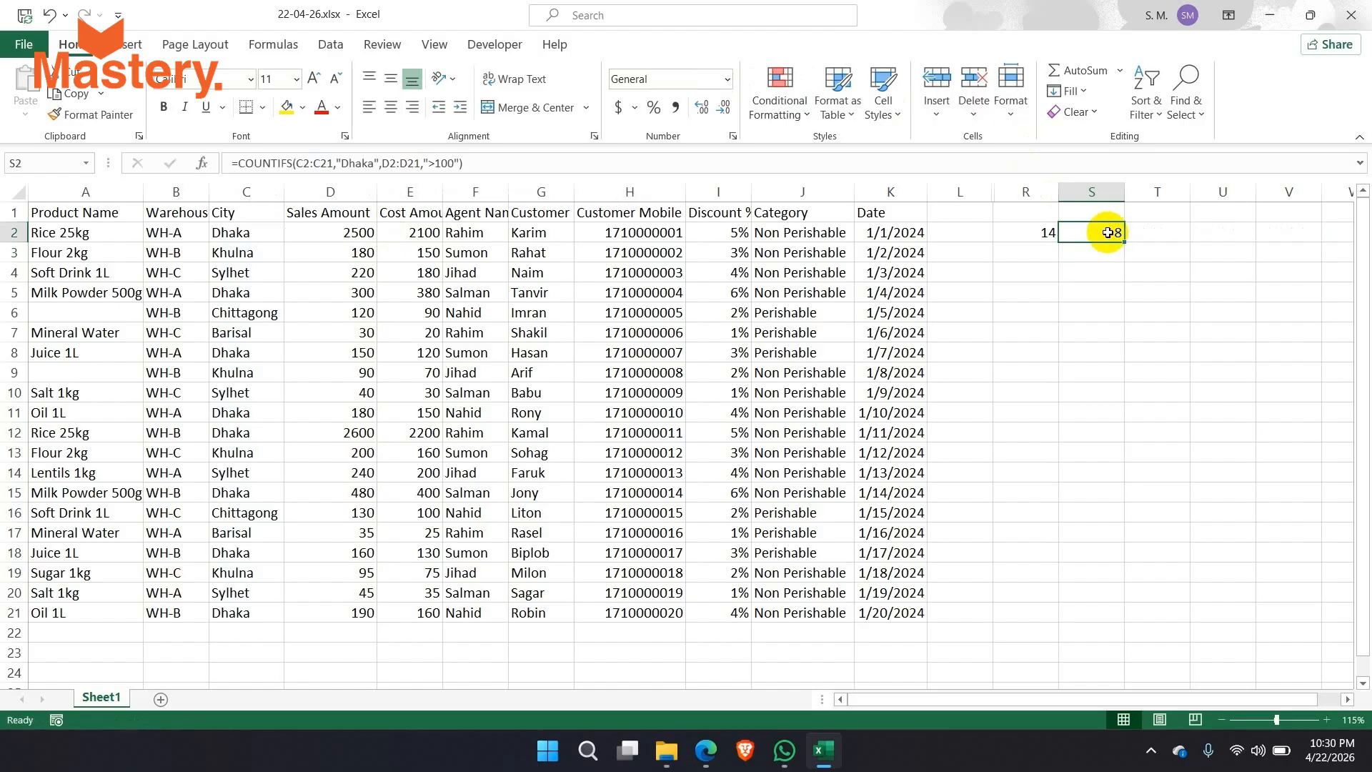
pyautogui.click(268, 230)
pyautogui.moveTo(246, 209); pyautogui.dragTo(360, 209)
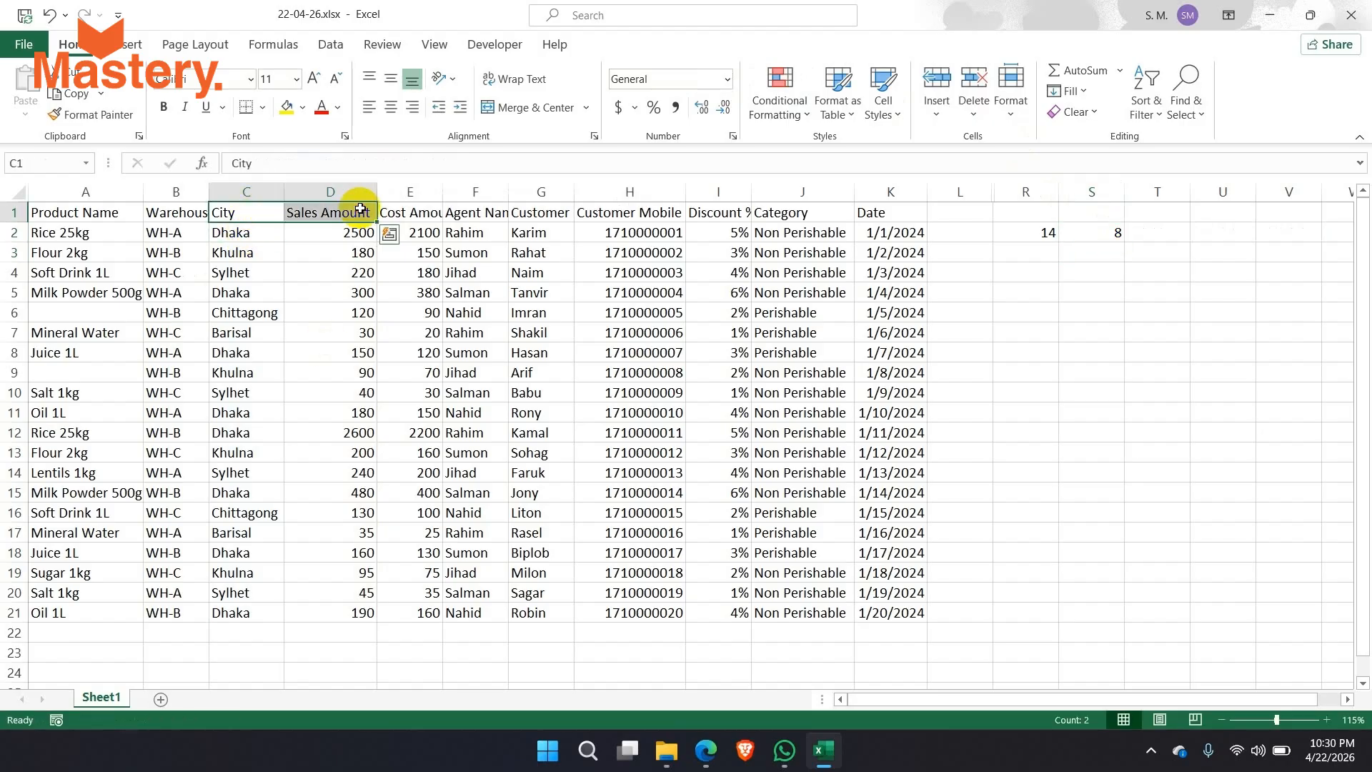
# Add filters to the table, filter the City column to Dhaka, and select the filtered city cells to count them.
pyautogui.click(252, 217)
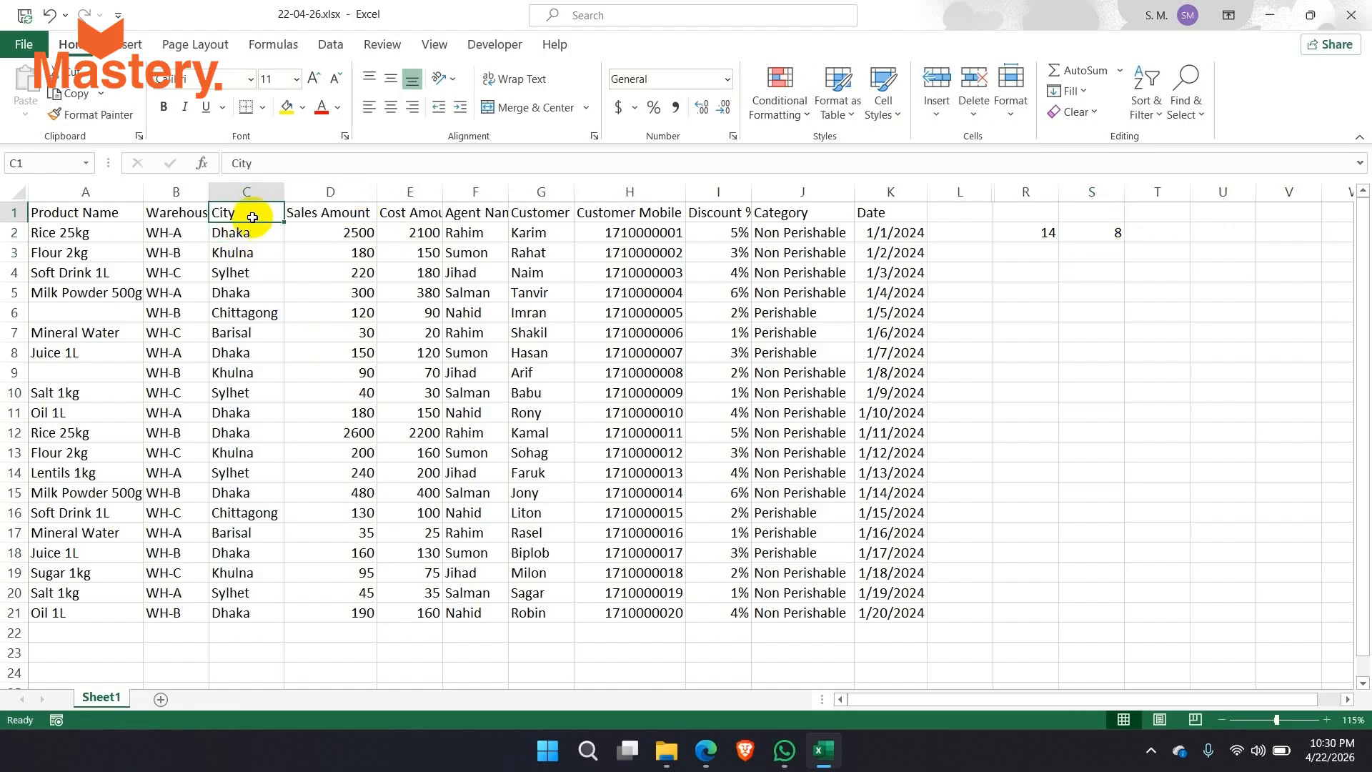
pyautogui.hotkey('ctrl', 'shift', 'l')
pyautogui.click(275, 213)
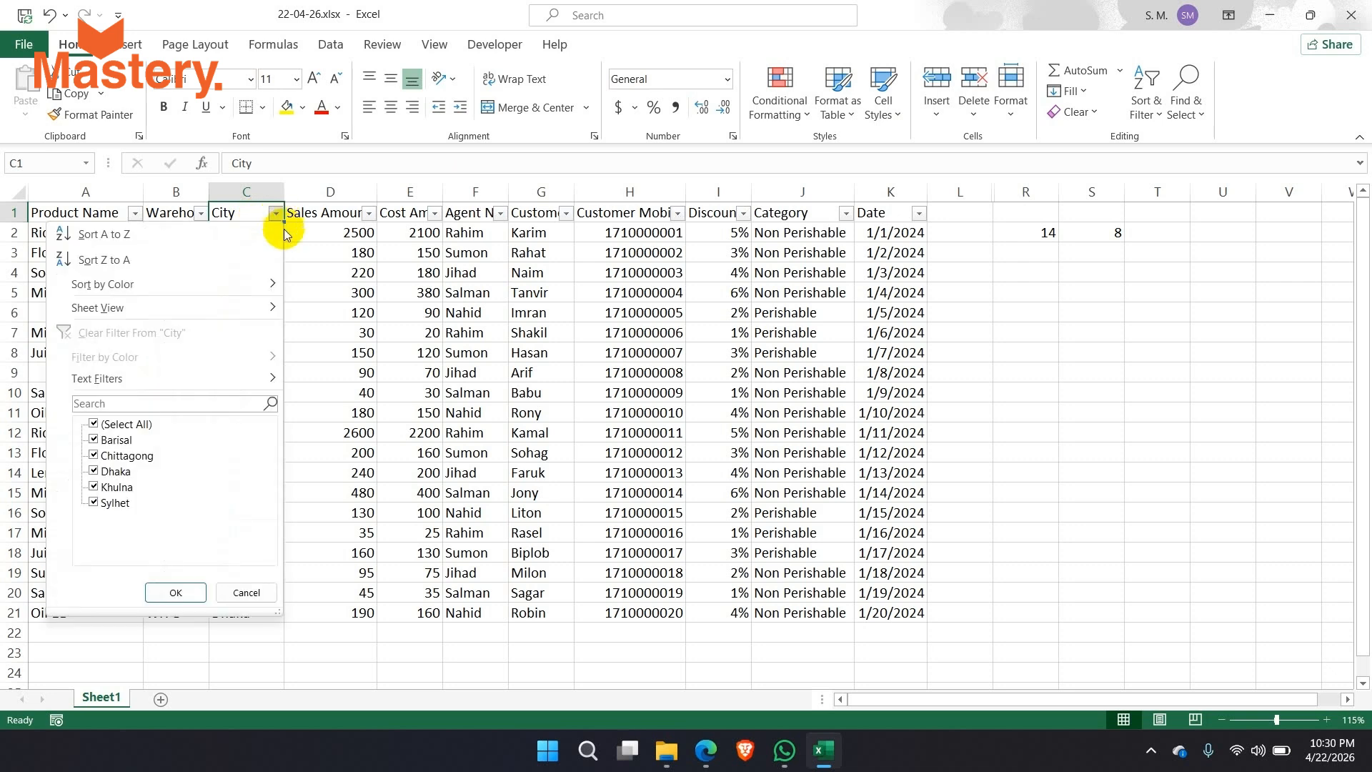
pyautogui.click(94, 424)
pyautogui.click(94, 471)
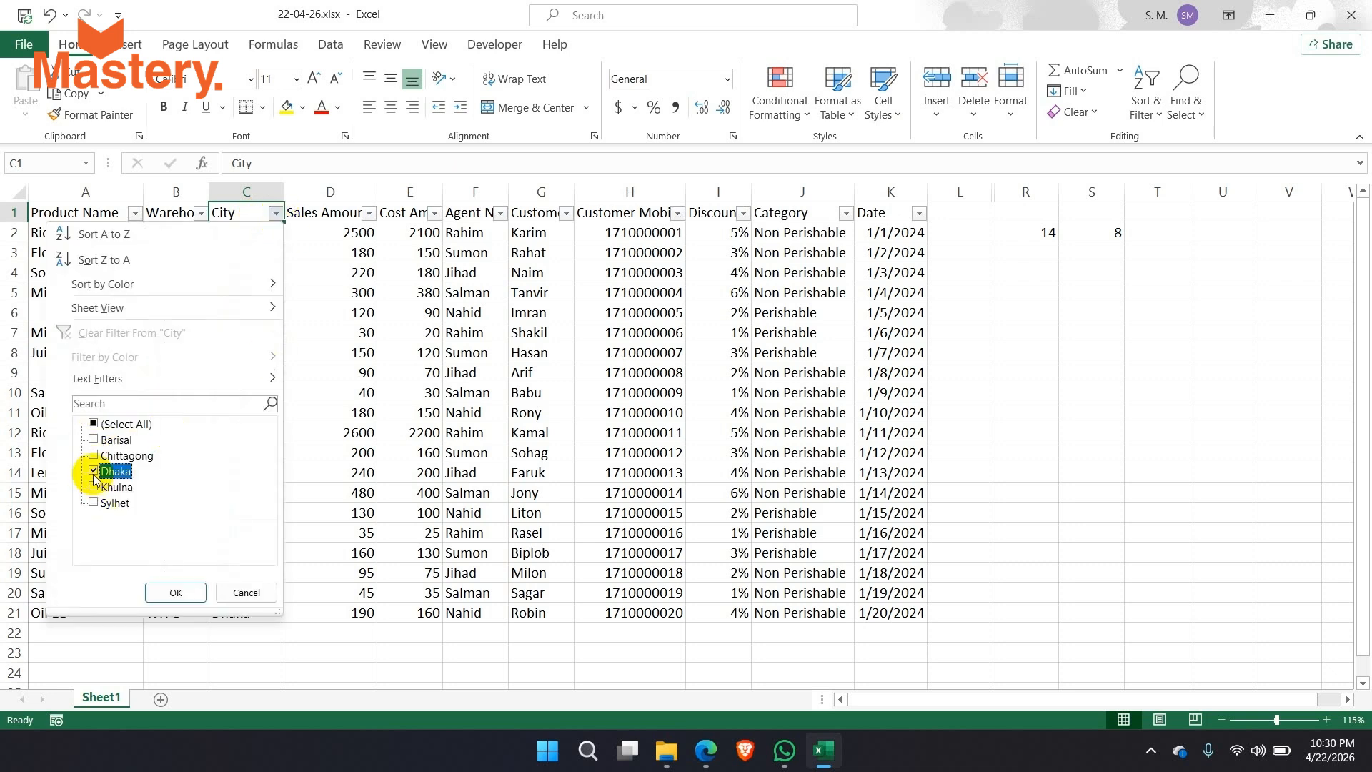
pyautogui.click(177, 594)
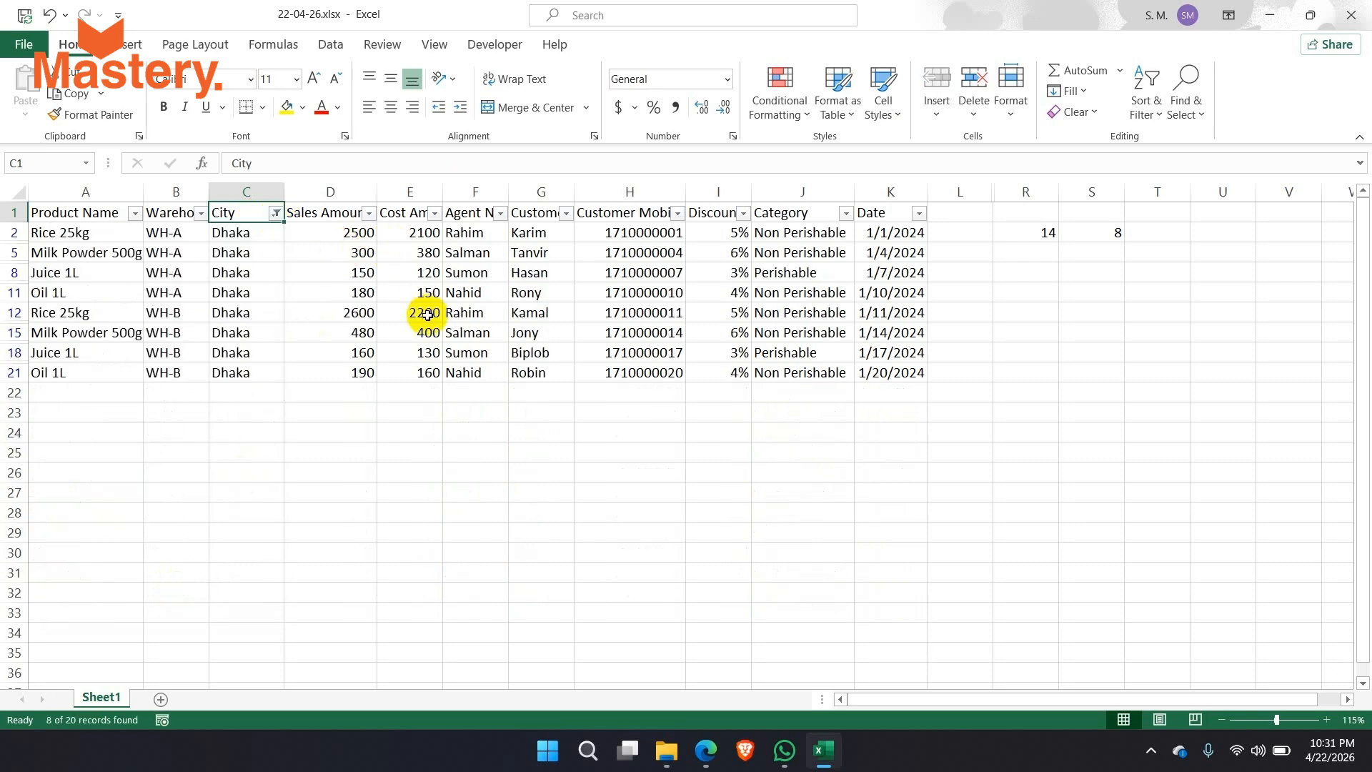
pyautogui.press('Down')
pyautogui.hotkey('ctrl', 'shift', 'Down')
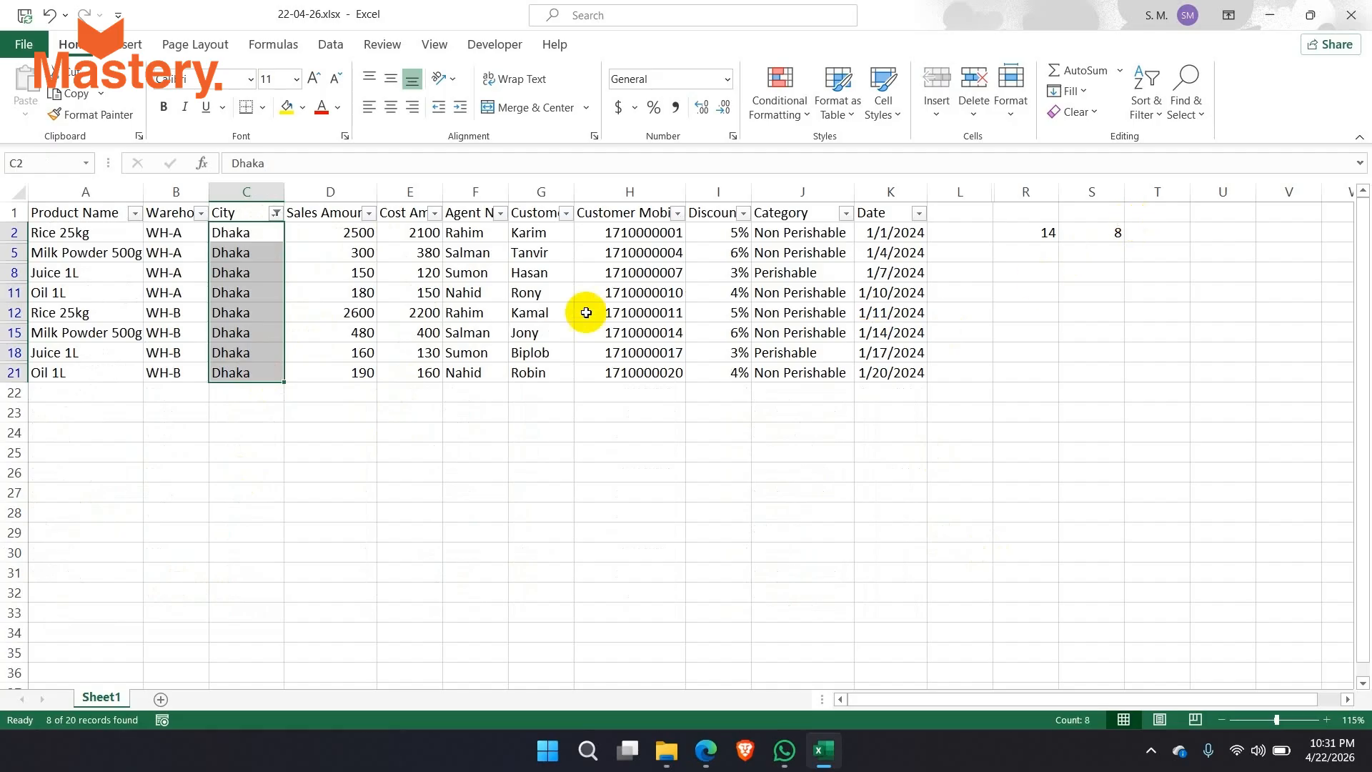
# Change the Sales Amount criterion in S2's COUNTIFS formula to ">200".
pyautogui.click(1108, 234)
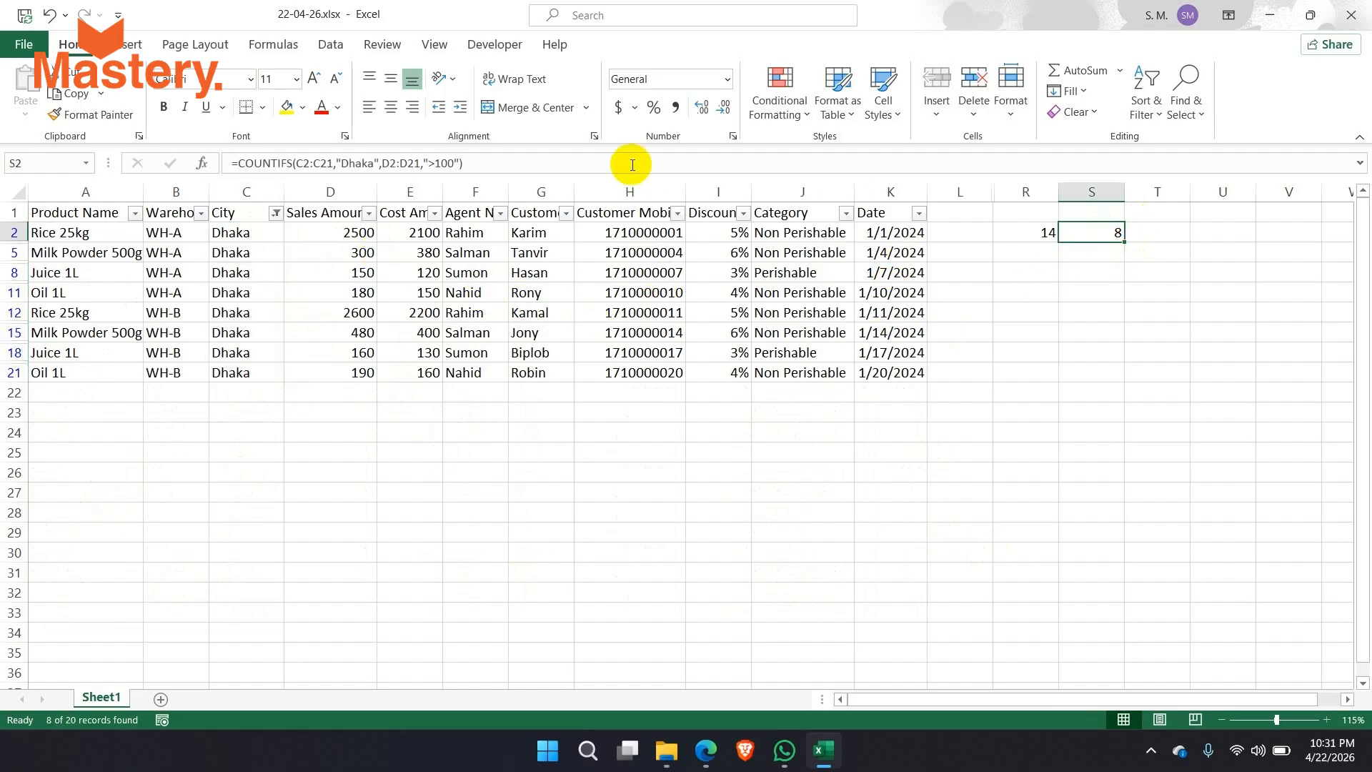
pyautogui.click(441, 163)
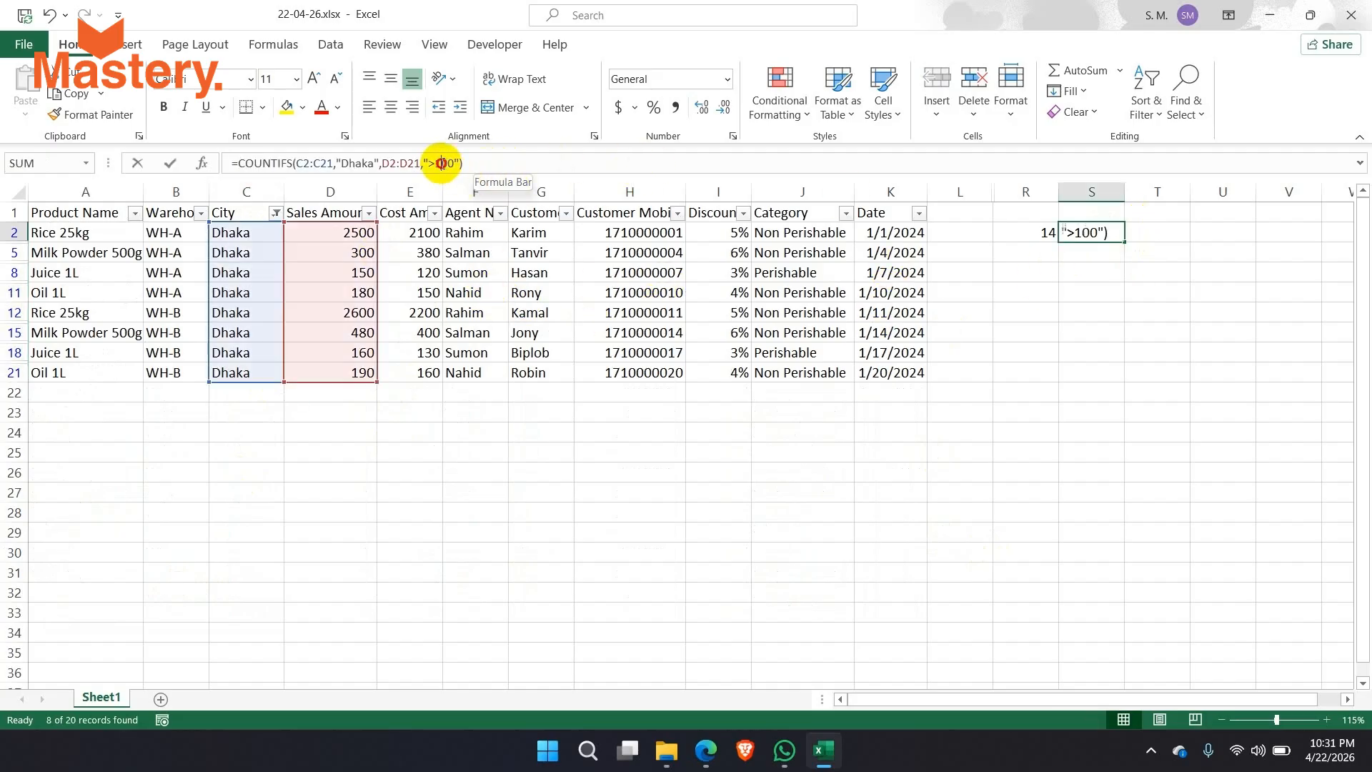
pyautogui.press('BackSpace')
pyautogui.write(')')
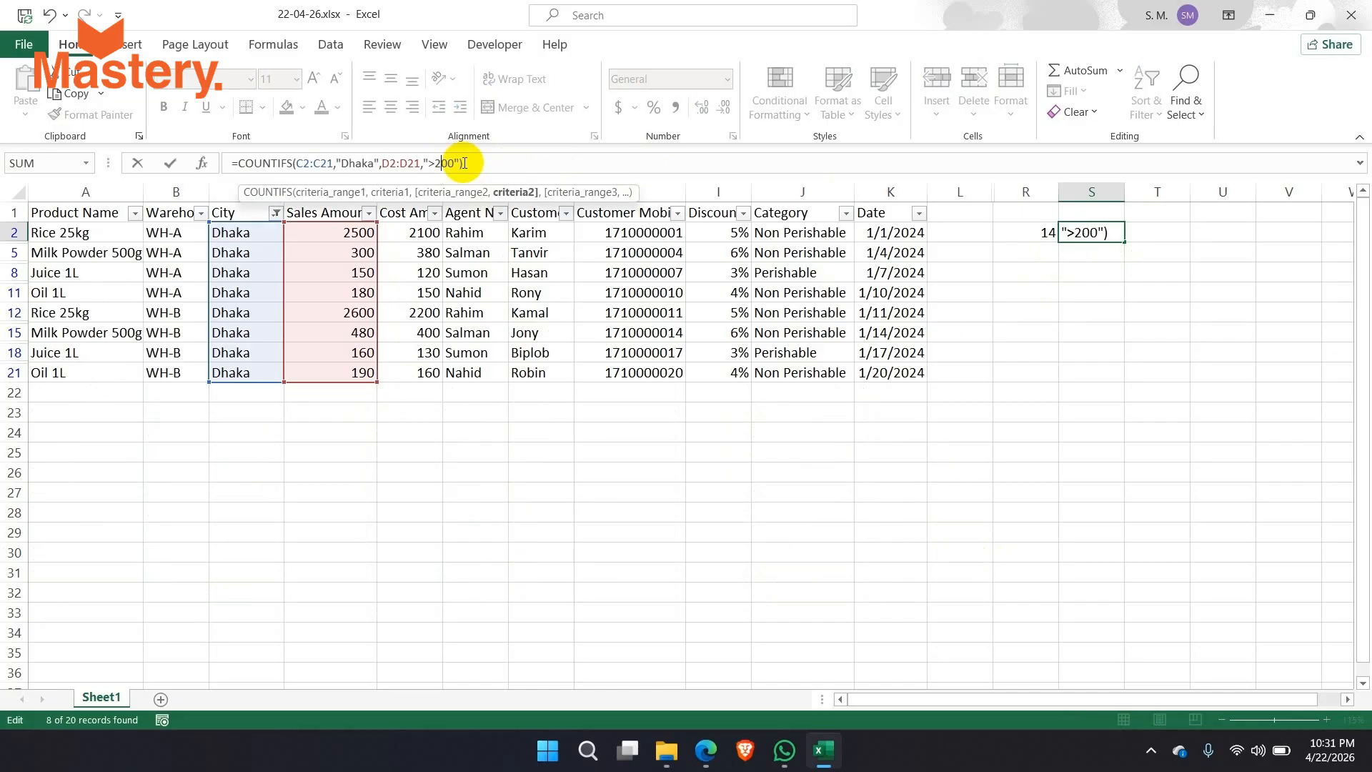
pyautogui.press('Return')
# Check the COUNTIFS result in S2 against the sales amounts above 200 in the filtered Dhaka rows.
pyautogui.click(1074, 231)
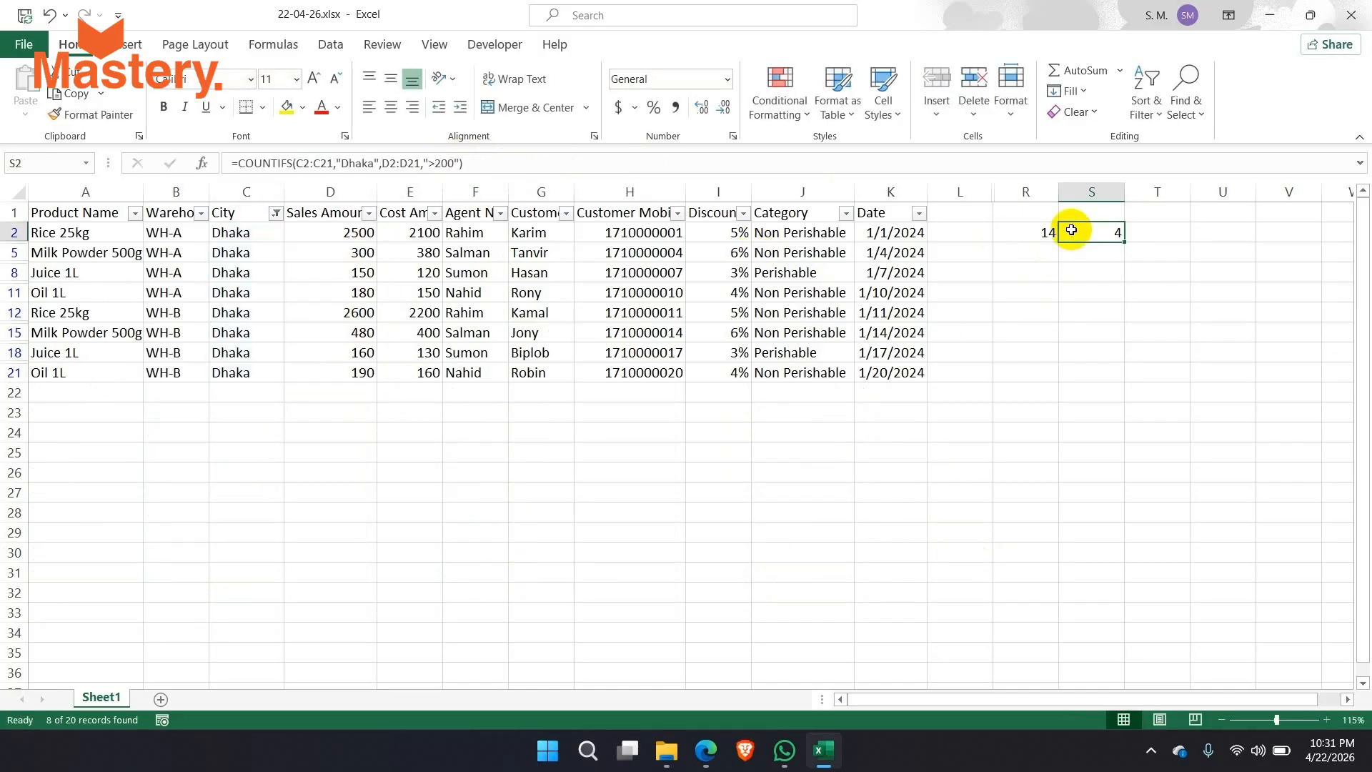
pyautogui.click(356, 231)
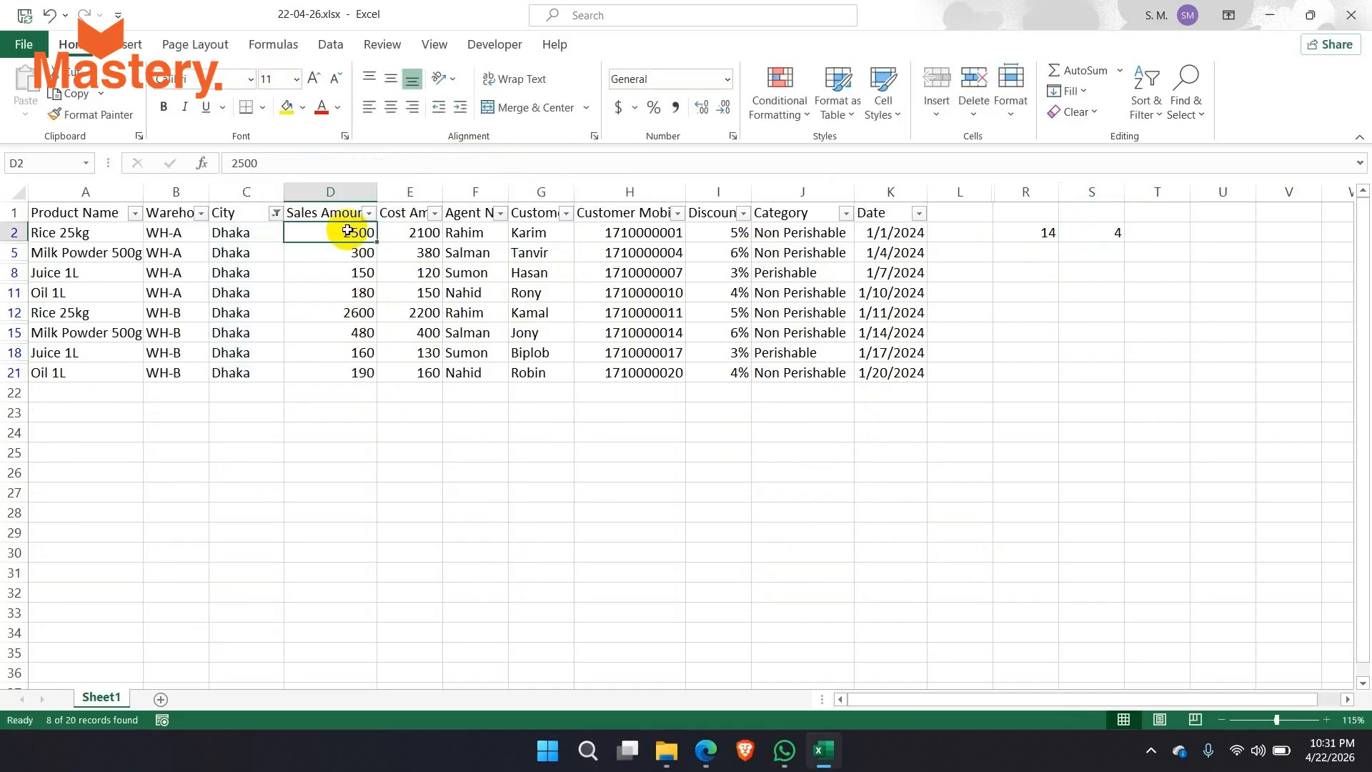
pyautogui.click(359, 250)
pyautogui.click(360, 330)
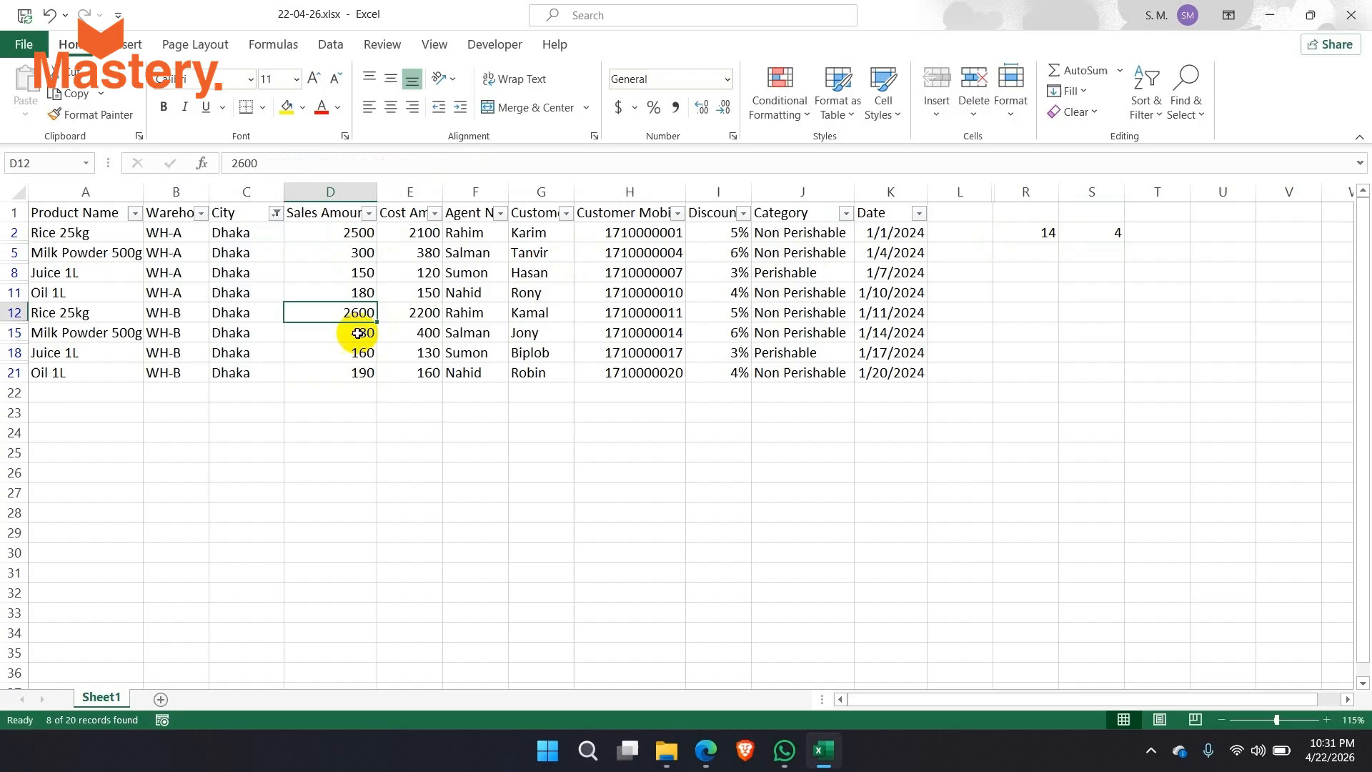
pyautogui.moveTo(360, 331); pyautogui.dragTo(331, 229)
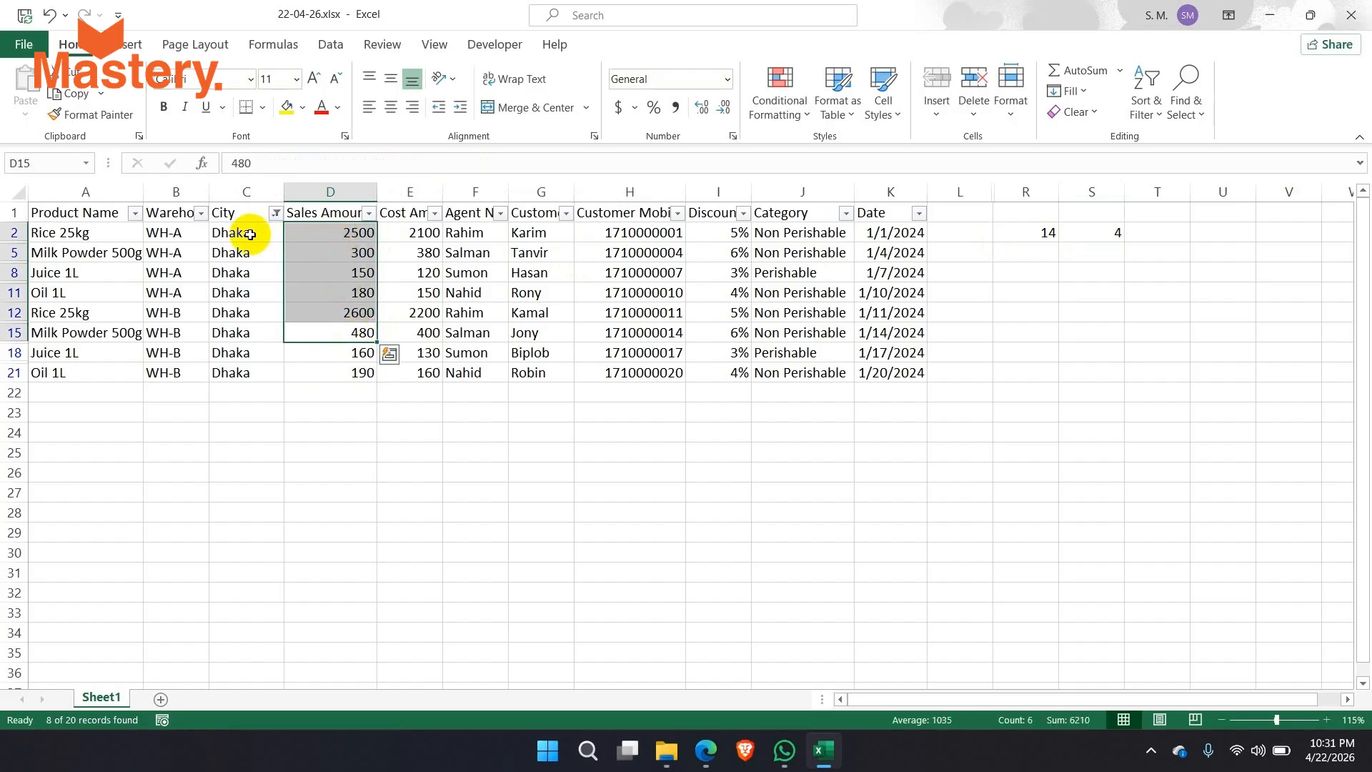
# Select the Dhaka city and sales amount cells down to row 15, and remove the filters from the table.
pyautogui.moveTo(250, 234); pyautogui.dragTo(301, 333)
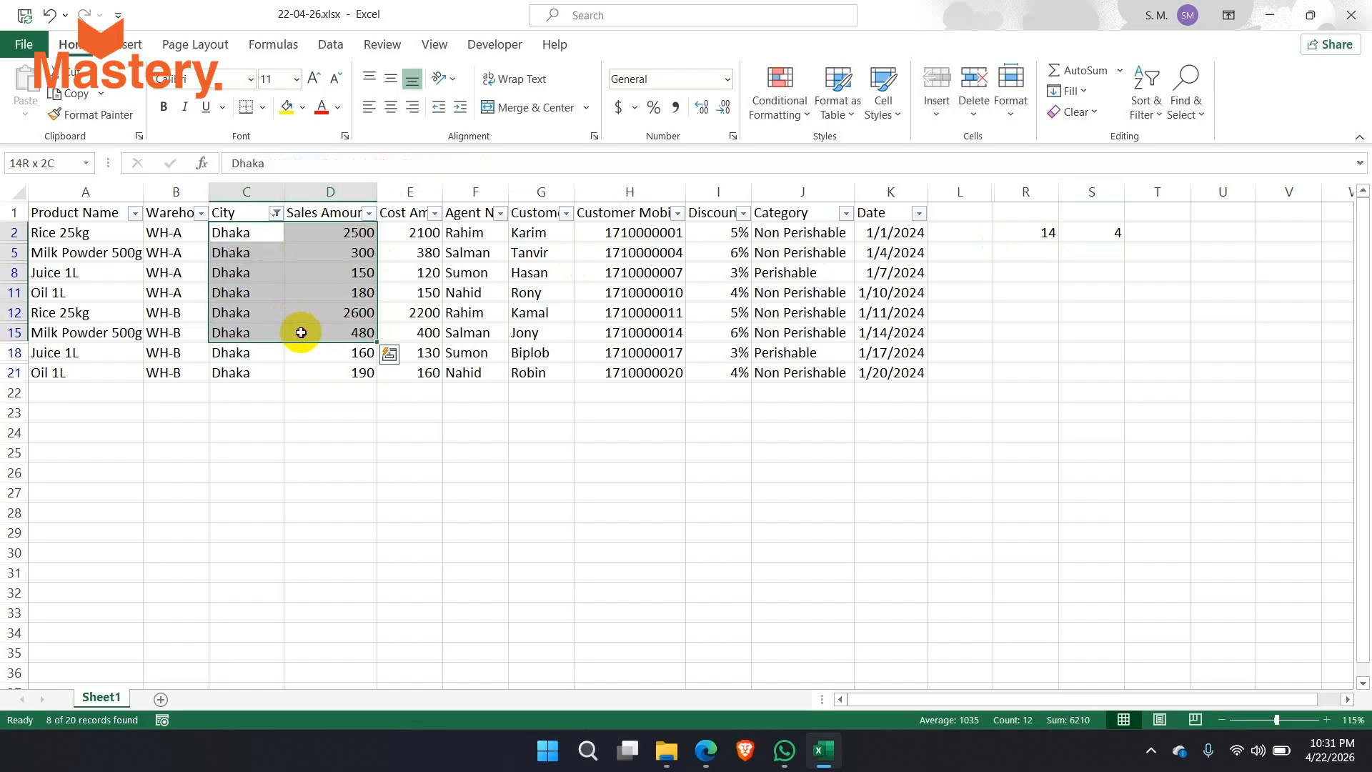
pyautogui.click(310, 283)
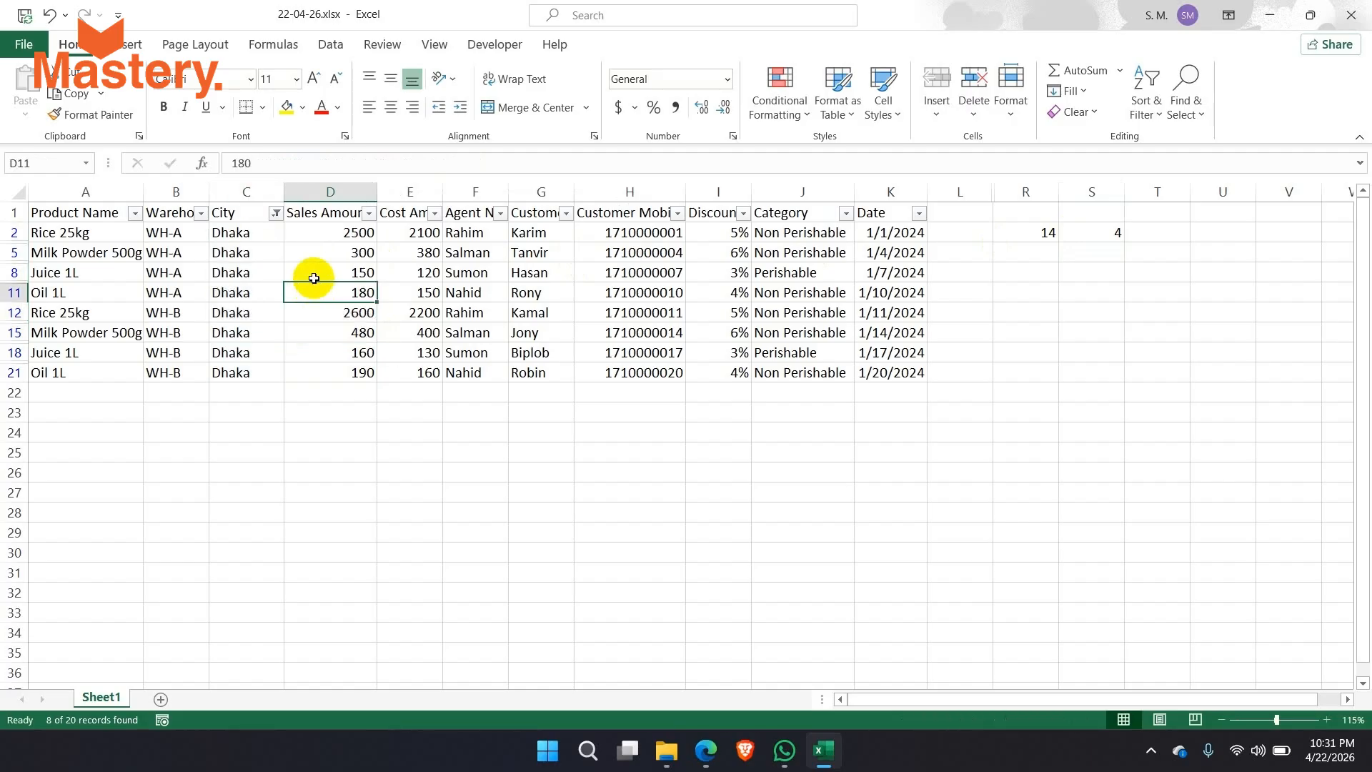
pyautogui.hotkey('ctrl', 'shift', 'l')
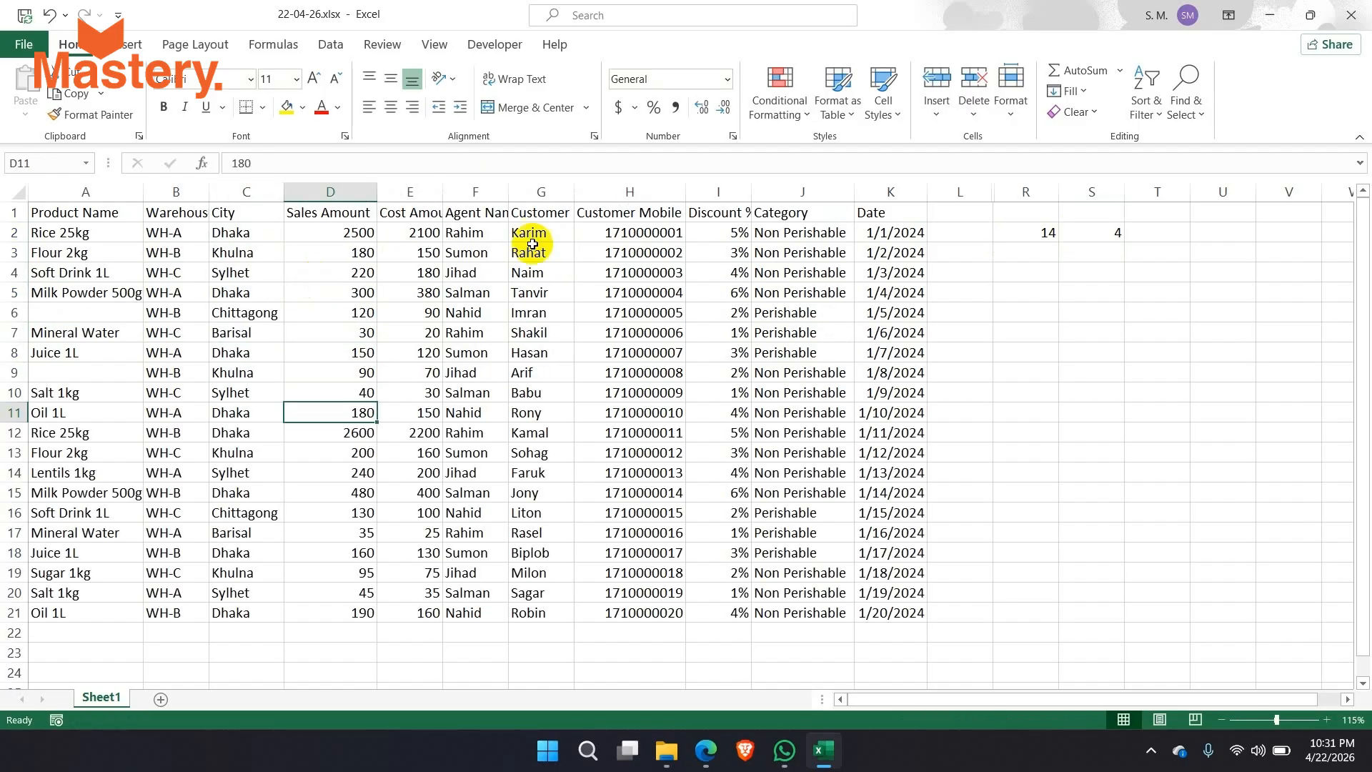
# Examine the COUNTIFS formula in S2 and its criteria ranges, along with the Cost Amount and Agent Name columns.
pyautogui.click(1093, 233)
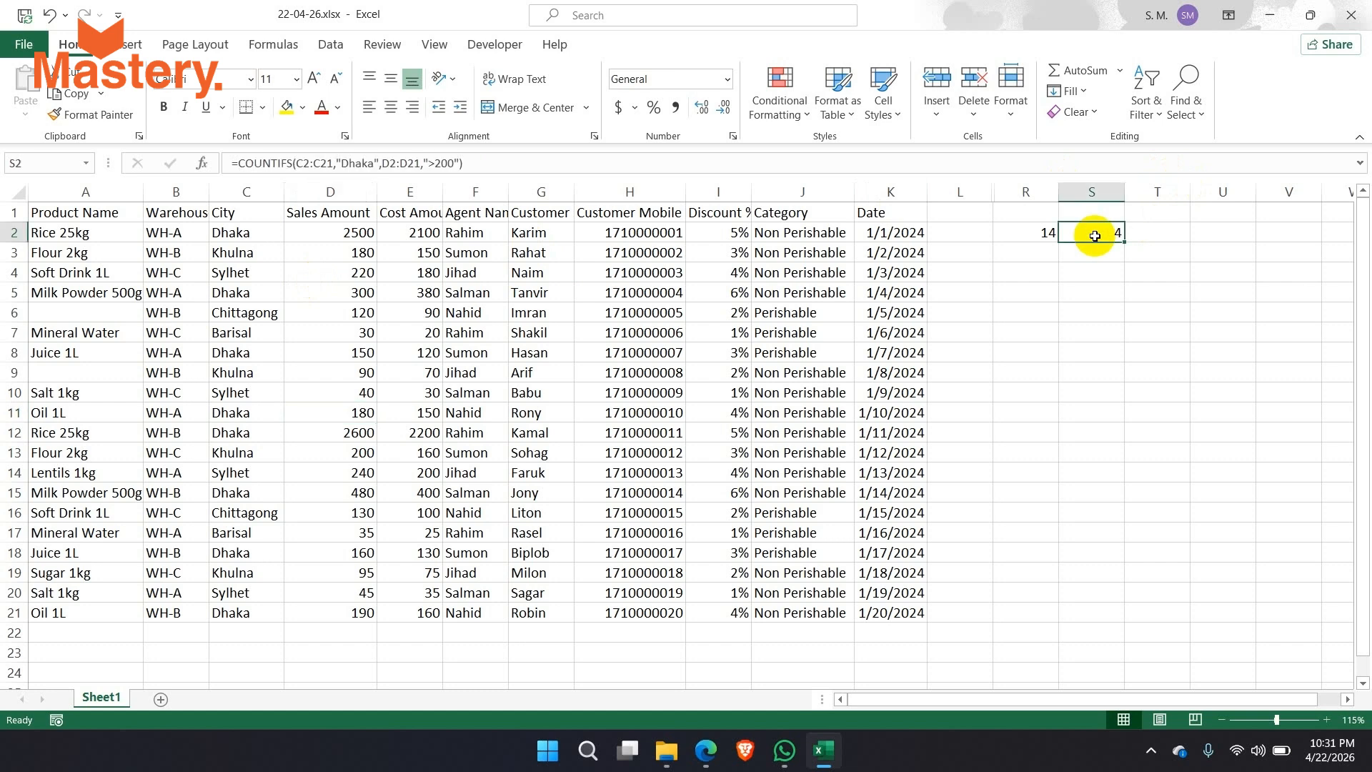
pyautogui.click(459, 162)
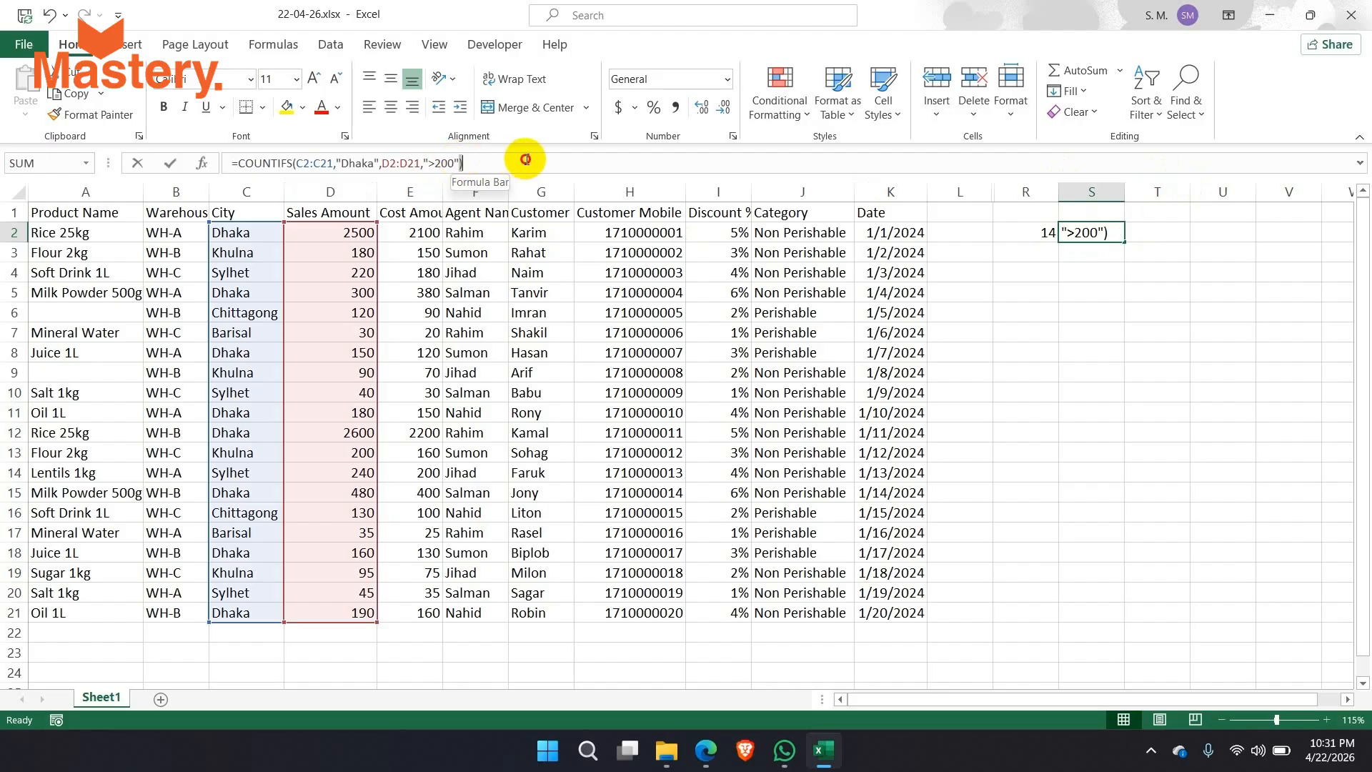
pyautogui.moveTo(526, 159); pyautogui.dragTo(525, 161)
pyautogui.moveTo(429, 230); pyautogui.dragTo(432, 614)
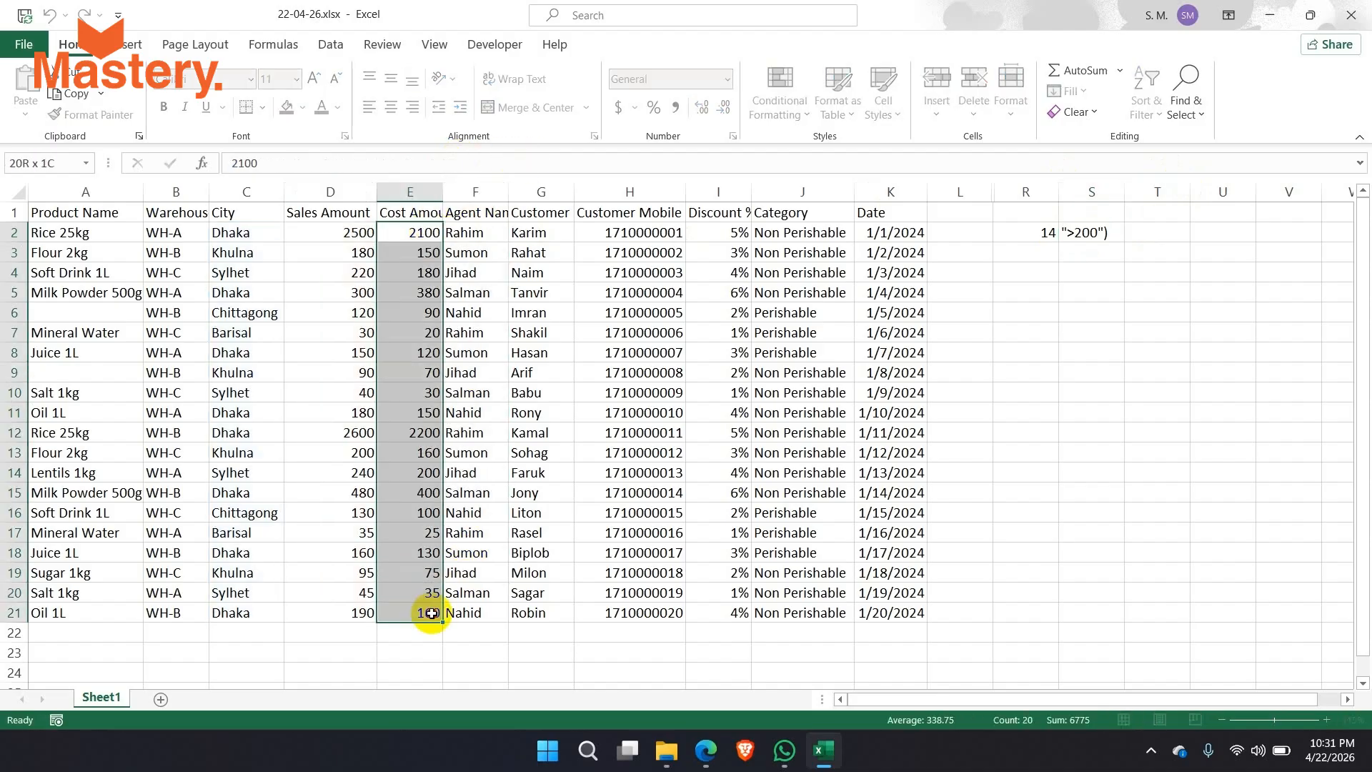
pyautogui.press('Return')
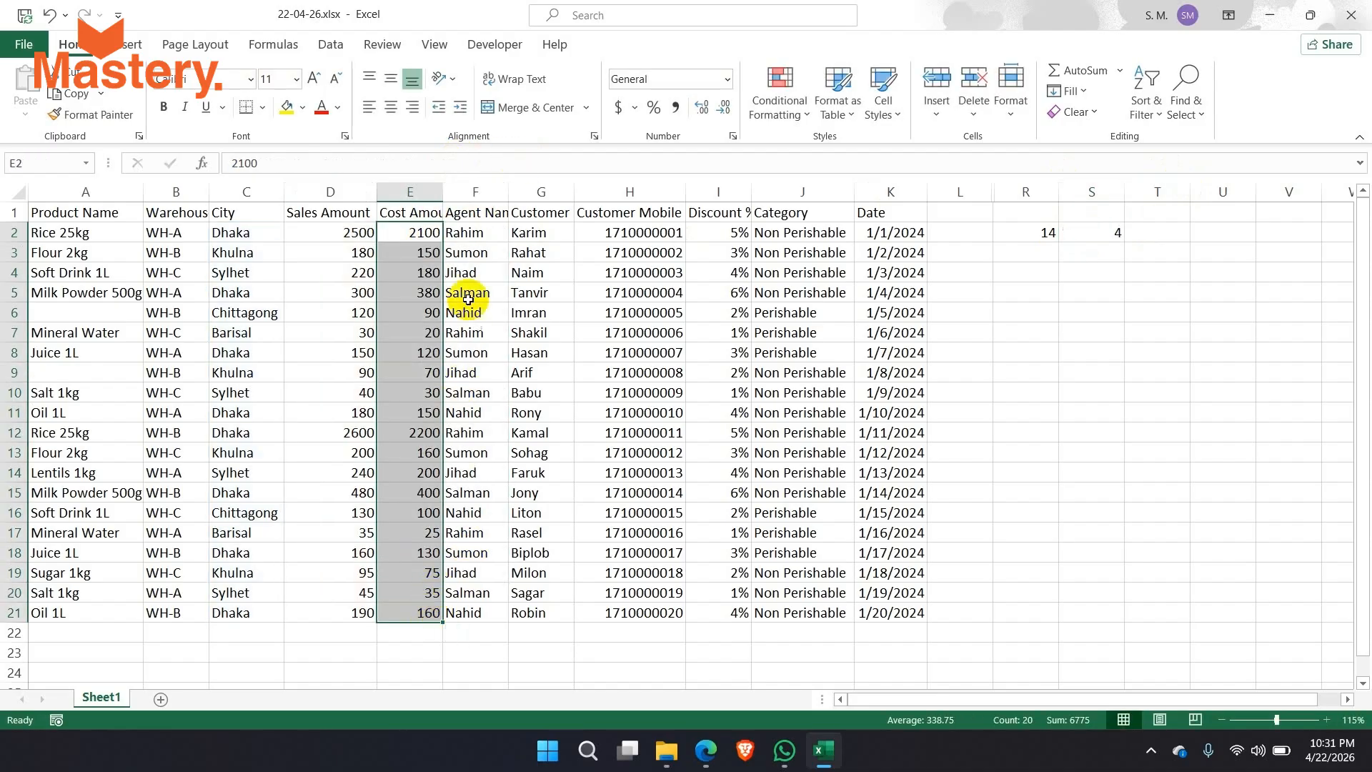
pyautogui.moveTo(490, 229); pyautogui.dragTo(496, 605)
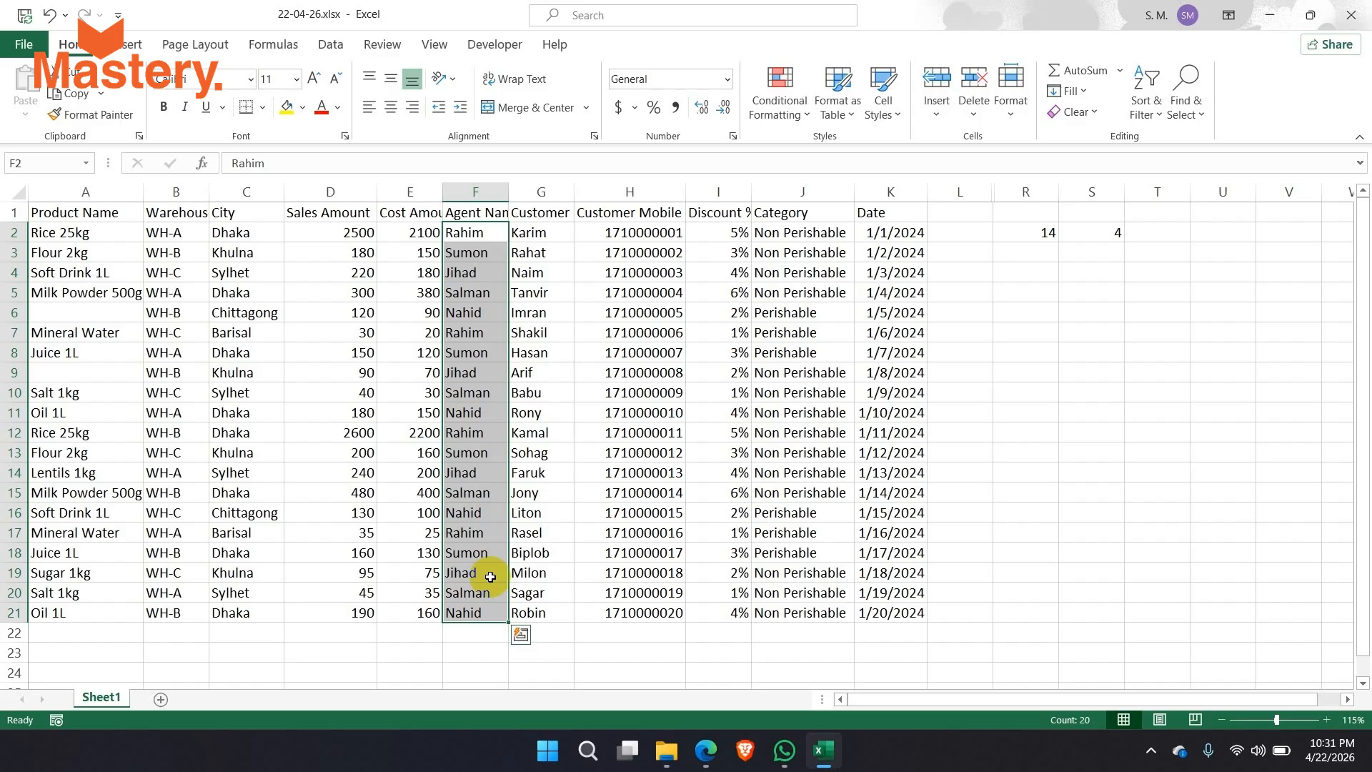
pyautogui.click(1089, 234)
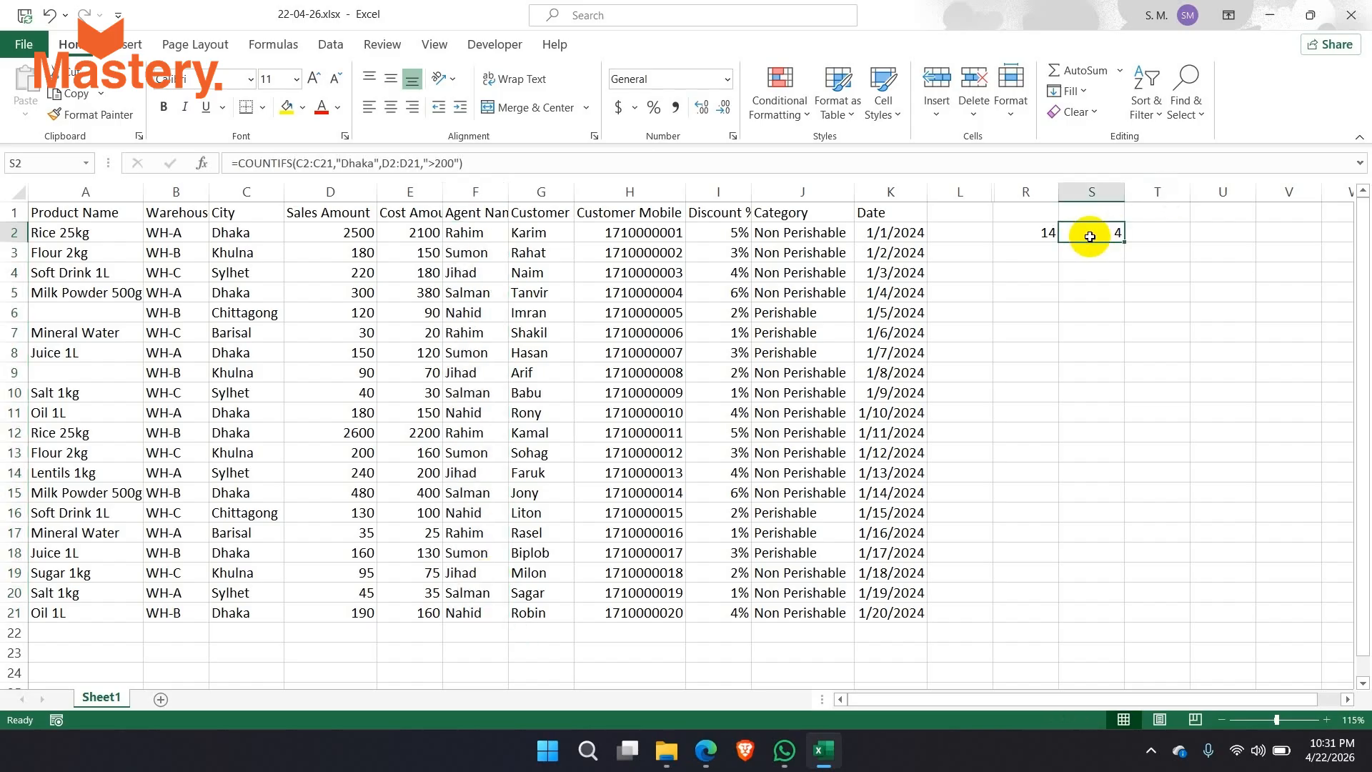
pyautogui.click(461, 163)
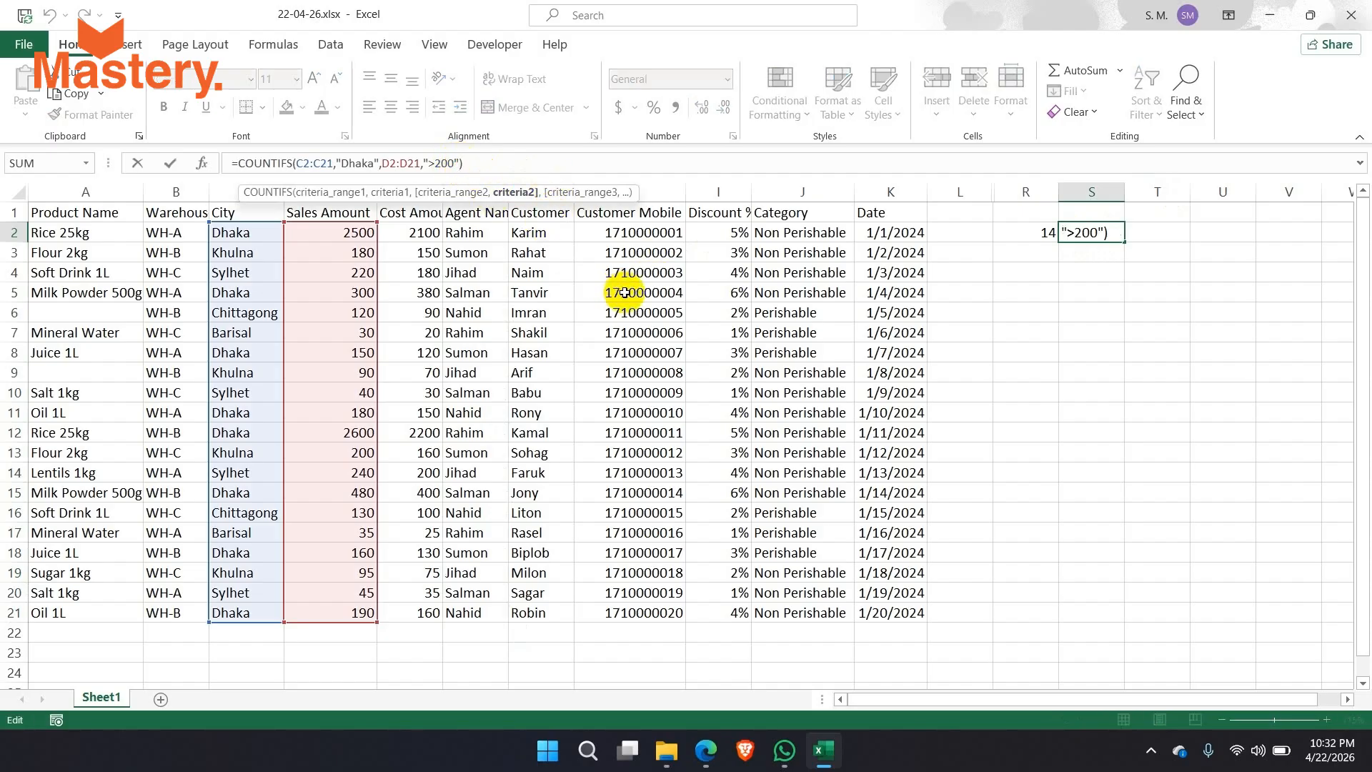
pyautogui.press('Return')
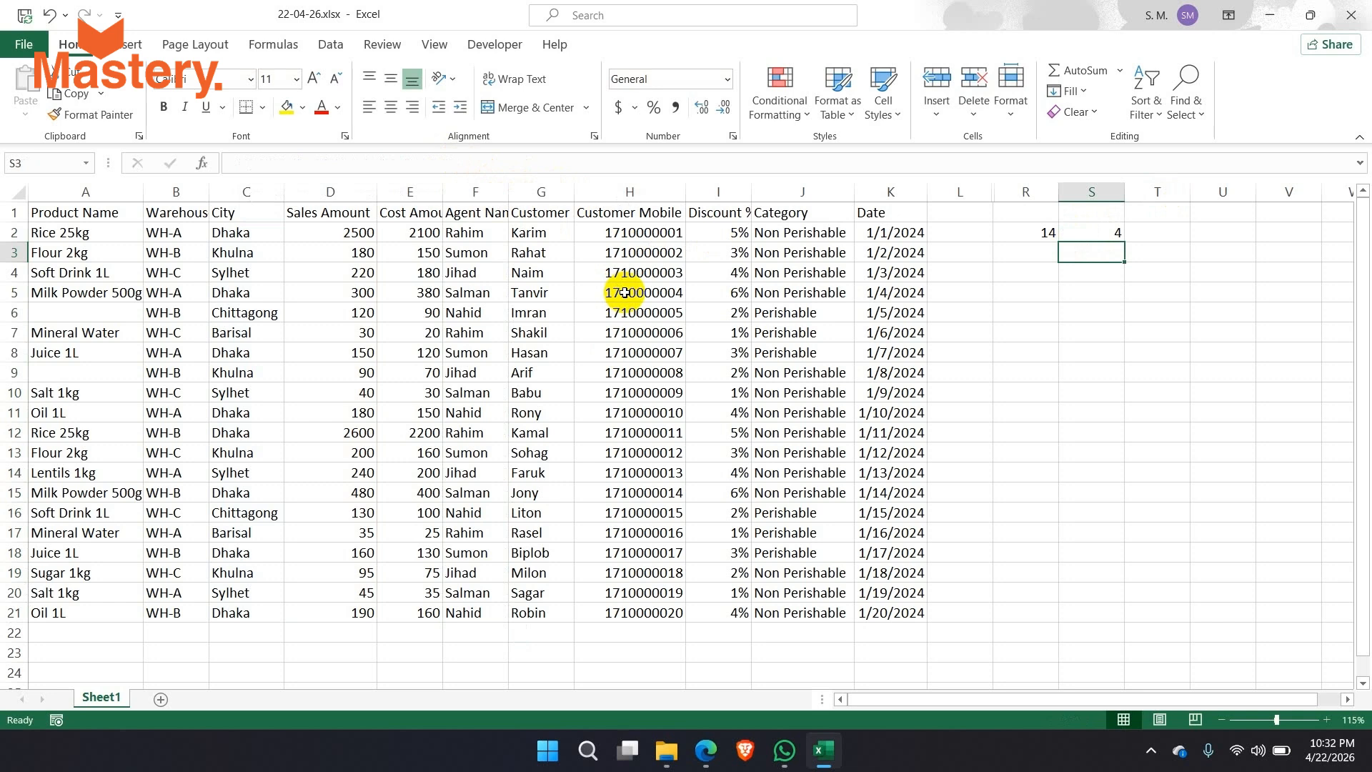
pyautogui.press('Up')
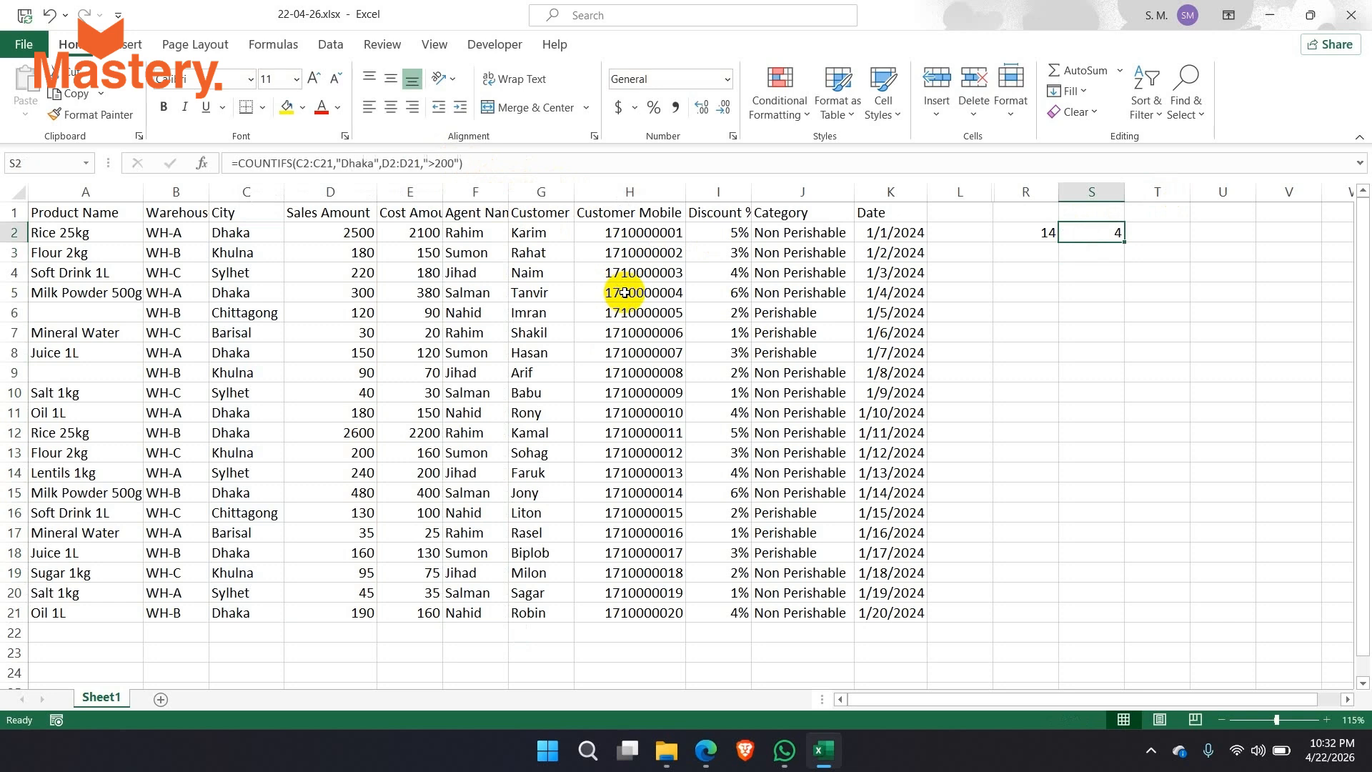
# Start a COUNTIFS formula in T2 with the Agent Name range F2:F21 and the agent's name from F2 as criterion.
pyautogui.press('Right')
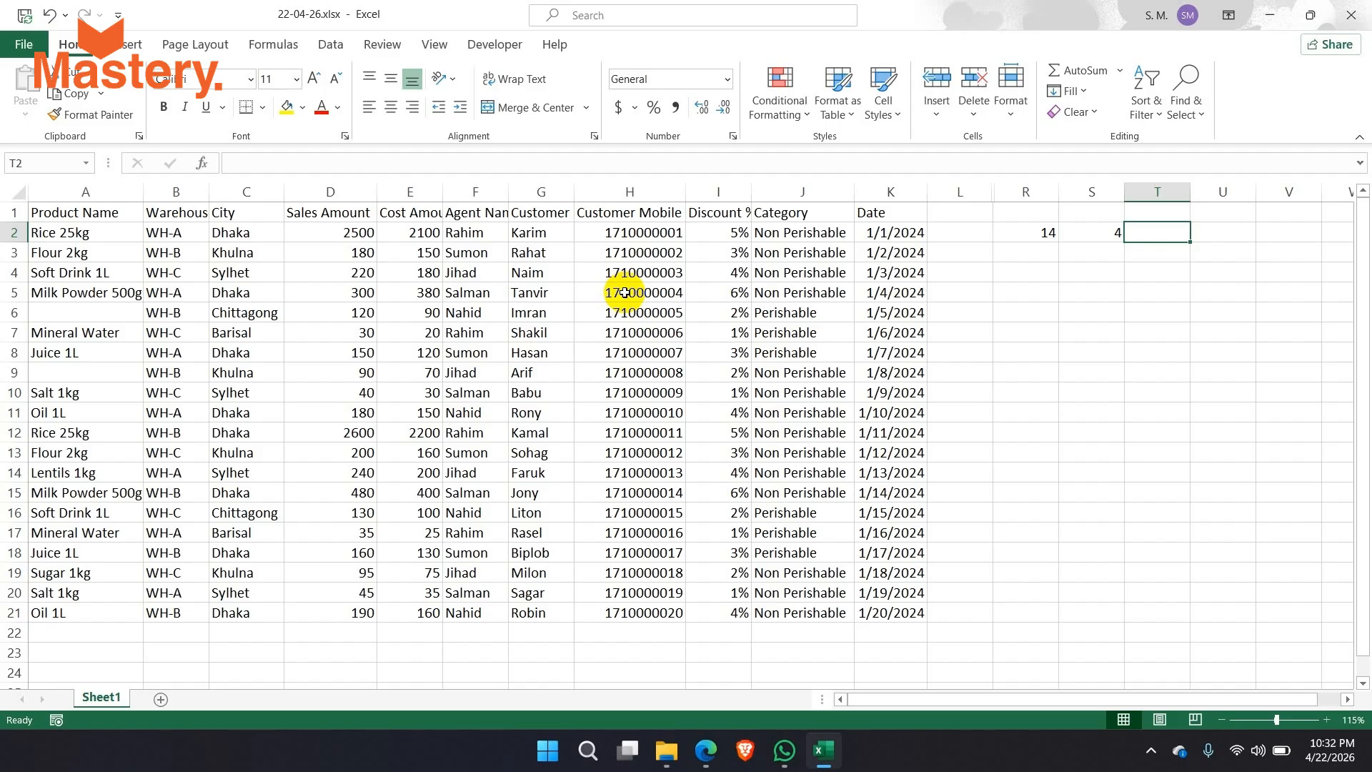
pyautogui.write('=')
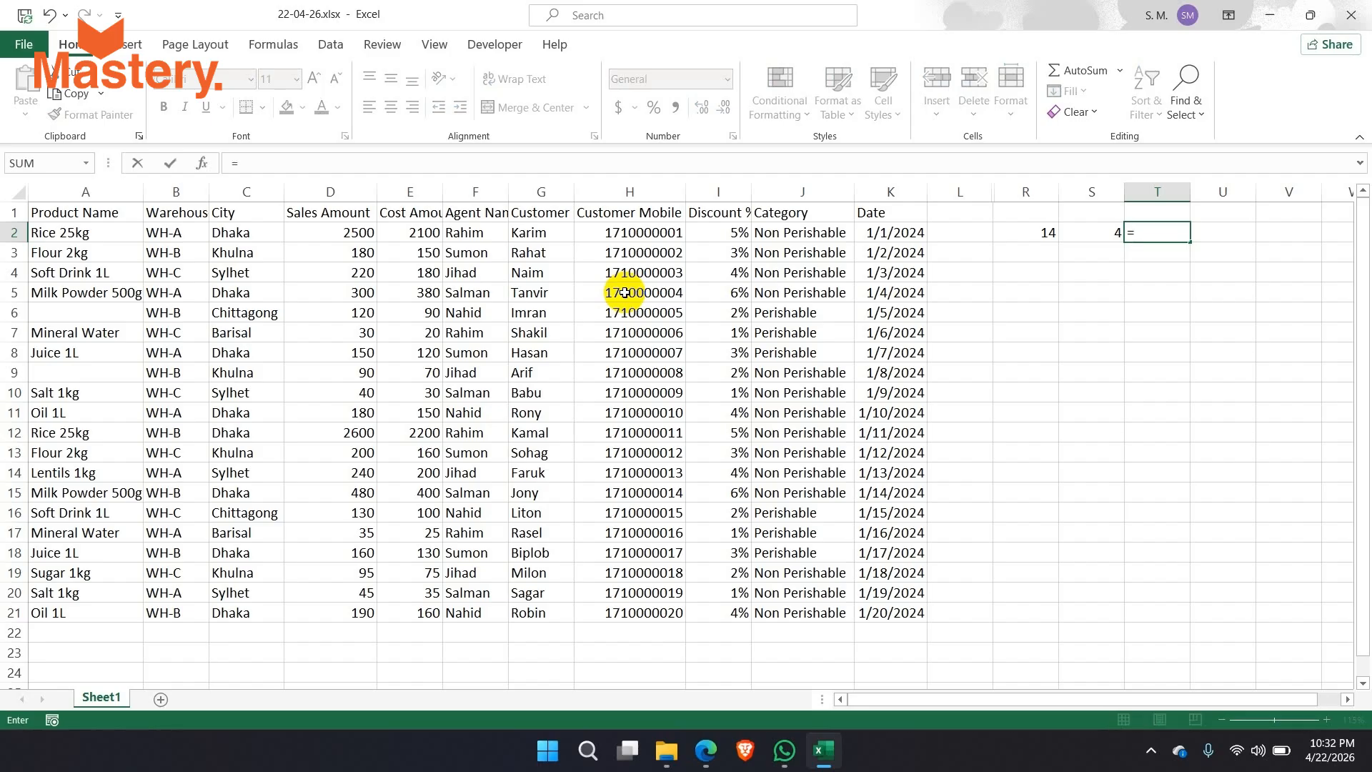
pyautogui.write('counti')
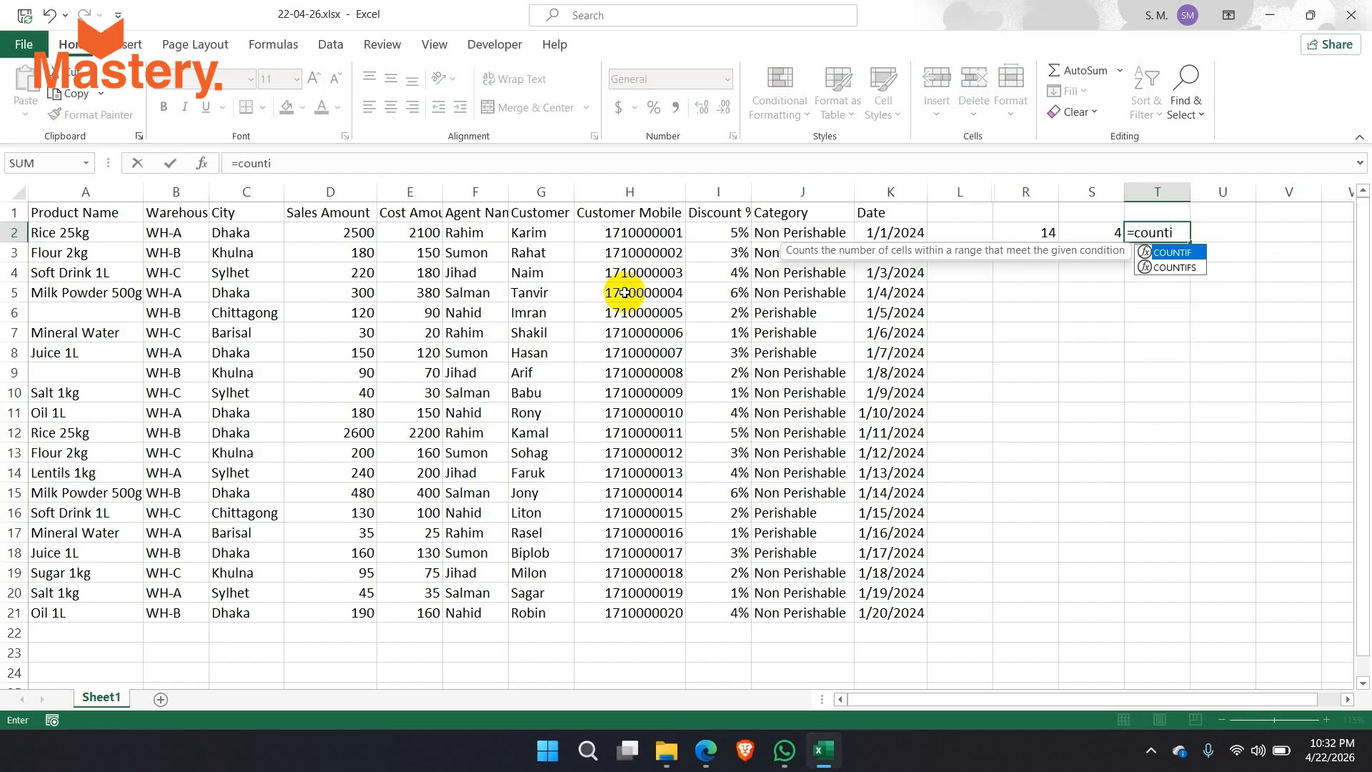
pyautogui.write('fs')
pyautogui.press('Tab')
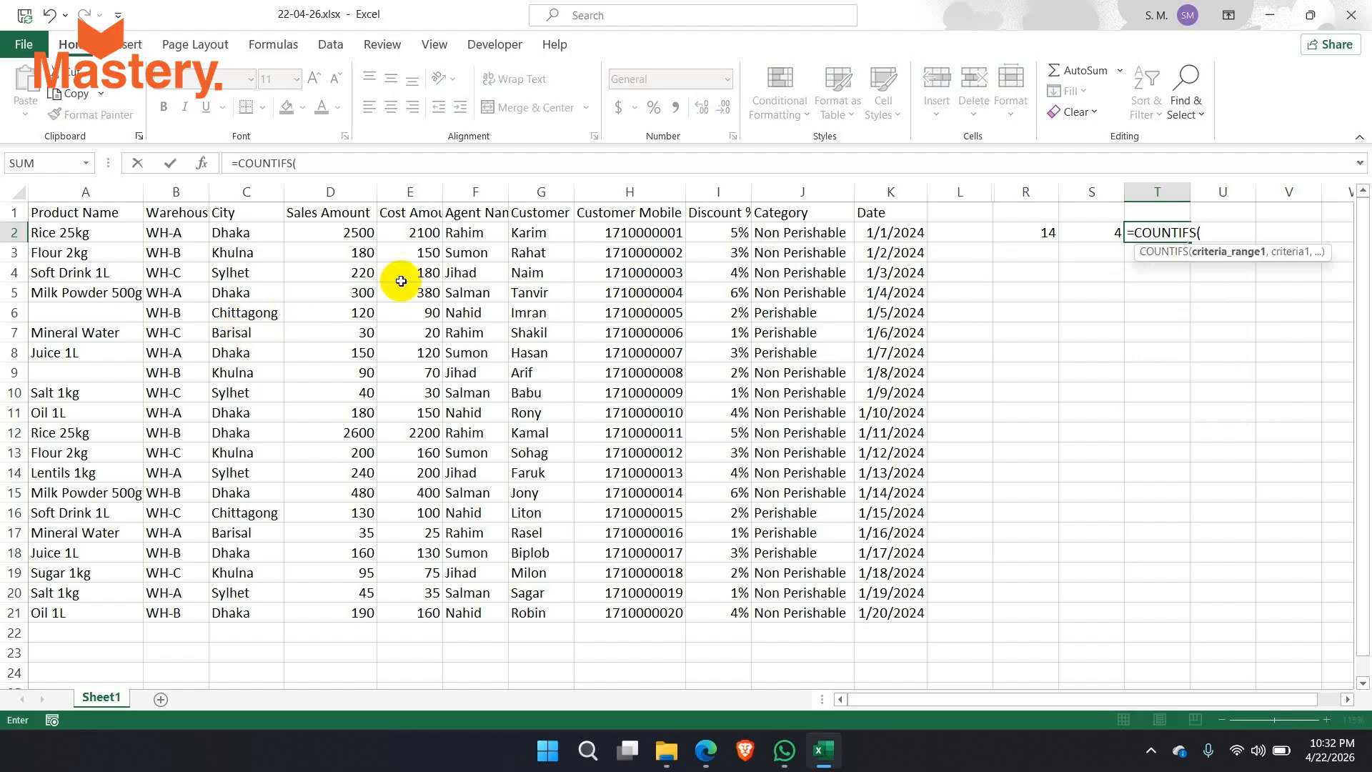
pyautogui.moveTo(484, 236); pyautogui.dragTo(464, 615)
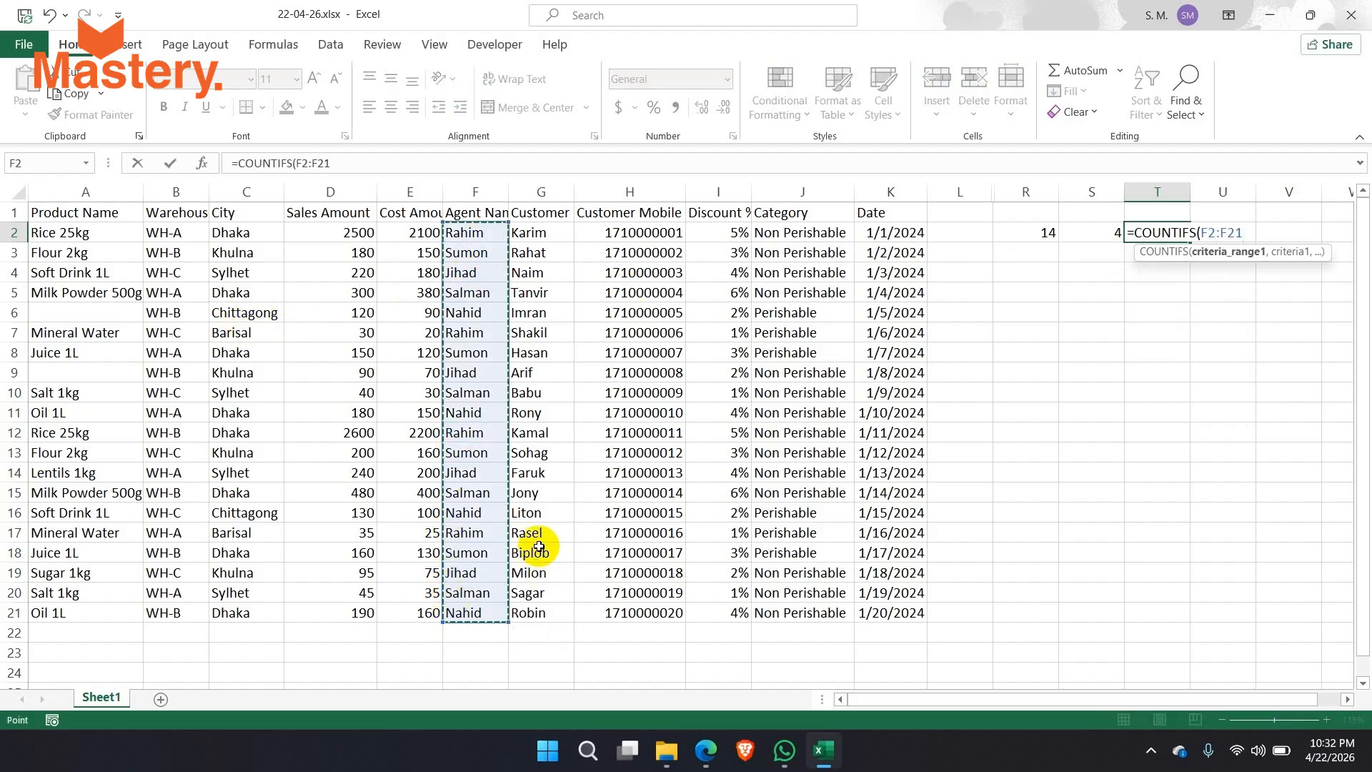
pyautogui.write(',')
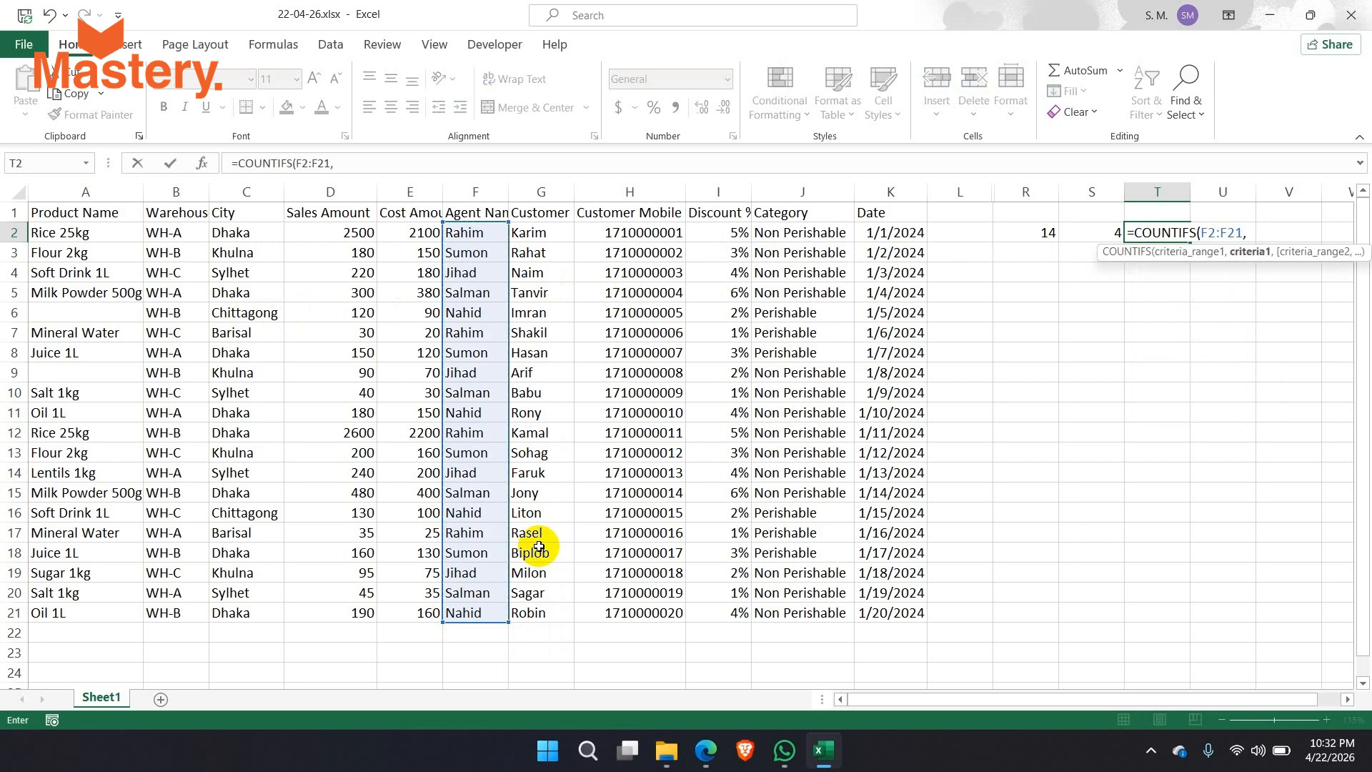
pyautogui.write('"Rahim",')
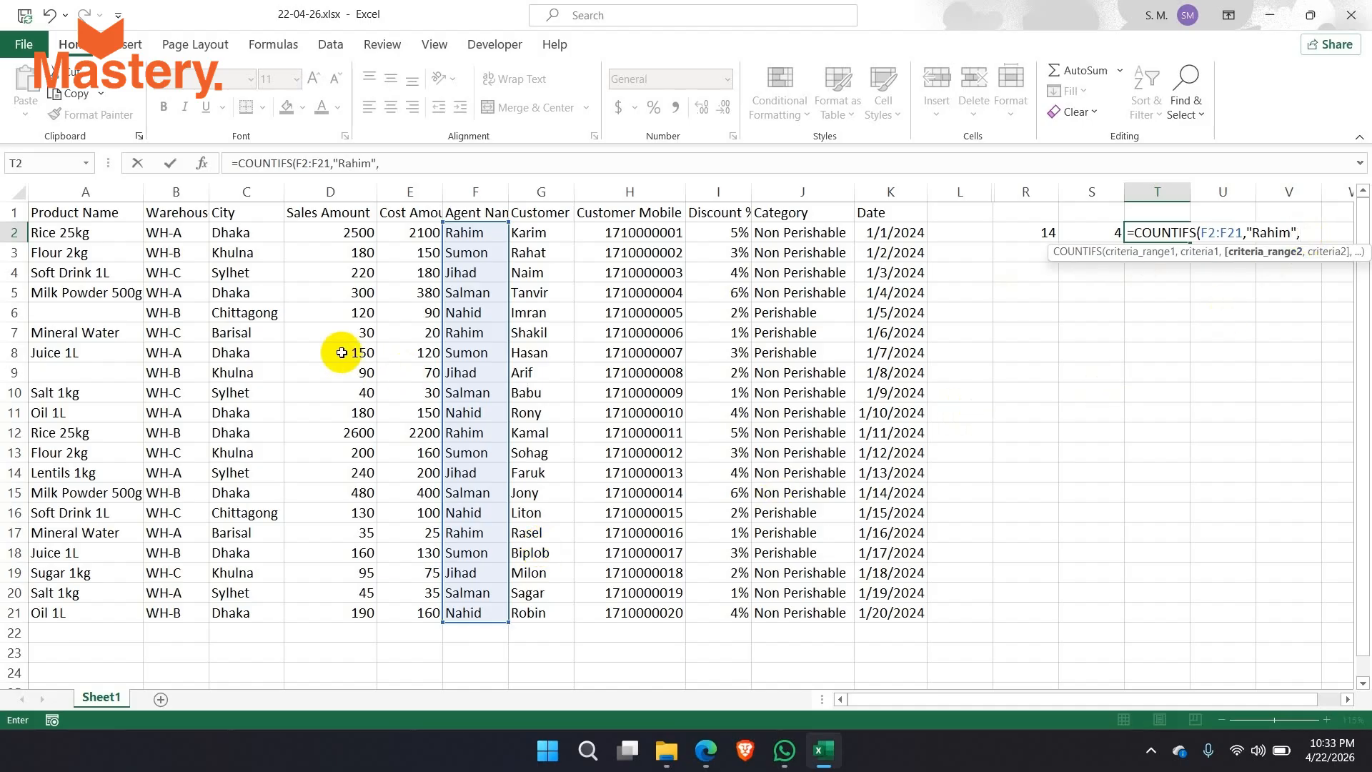
# Add the Category range J2:J21 with the criterion "Non Perishable" to T2's COUNTIFS formula and complete it.
pyautogui.moveTo(807, 233); pyautogui.dragTo(794, 614)
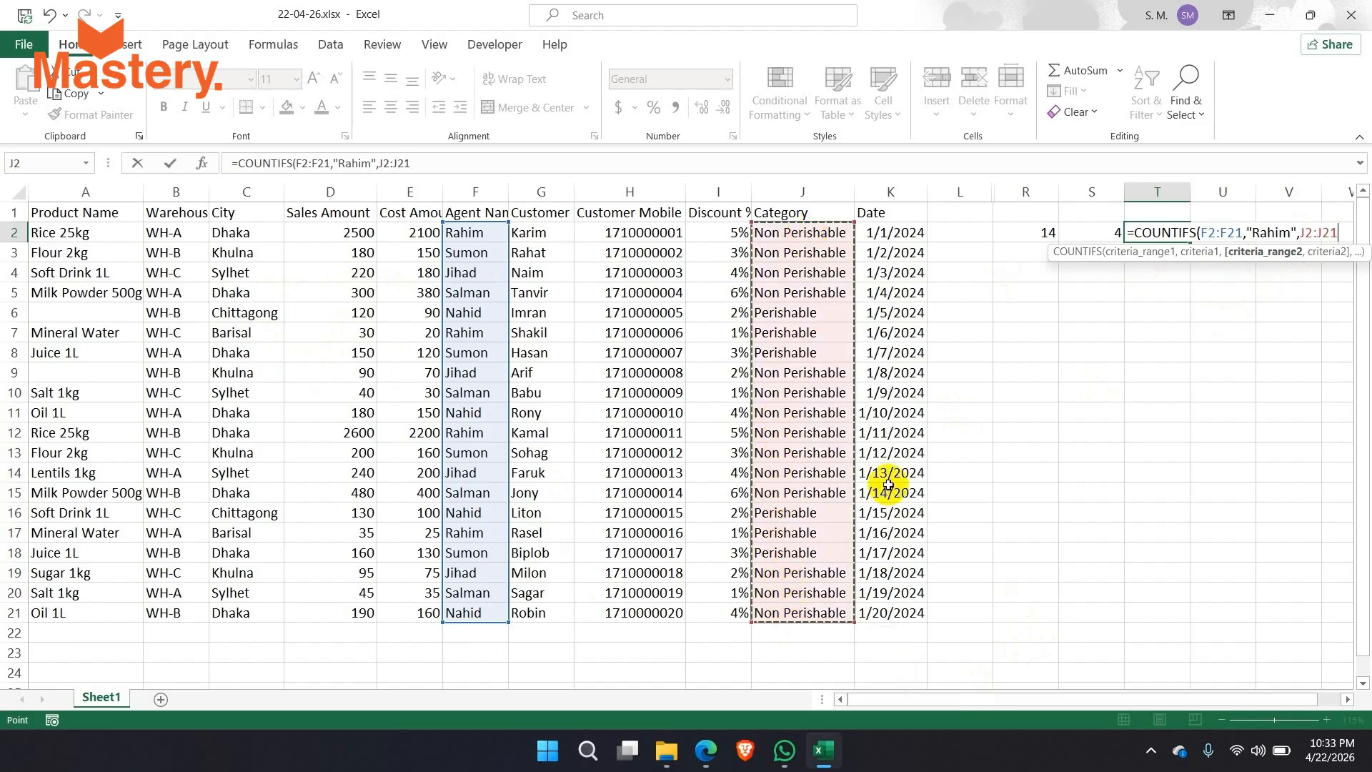
pyautogui.write(',"')
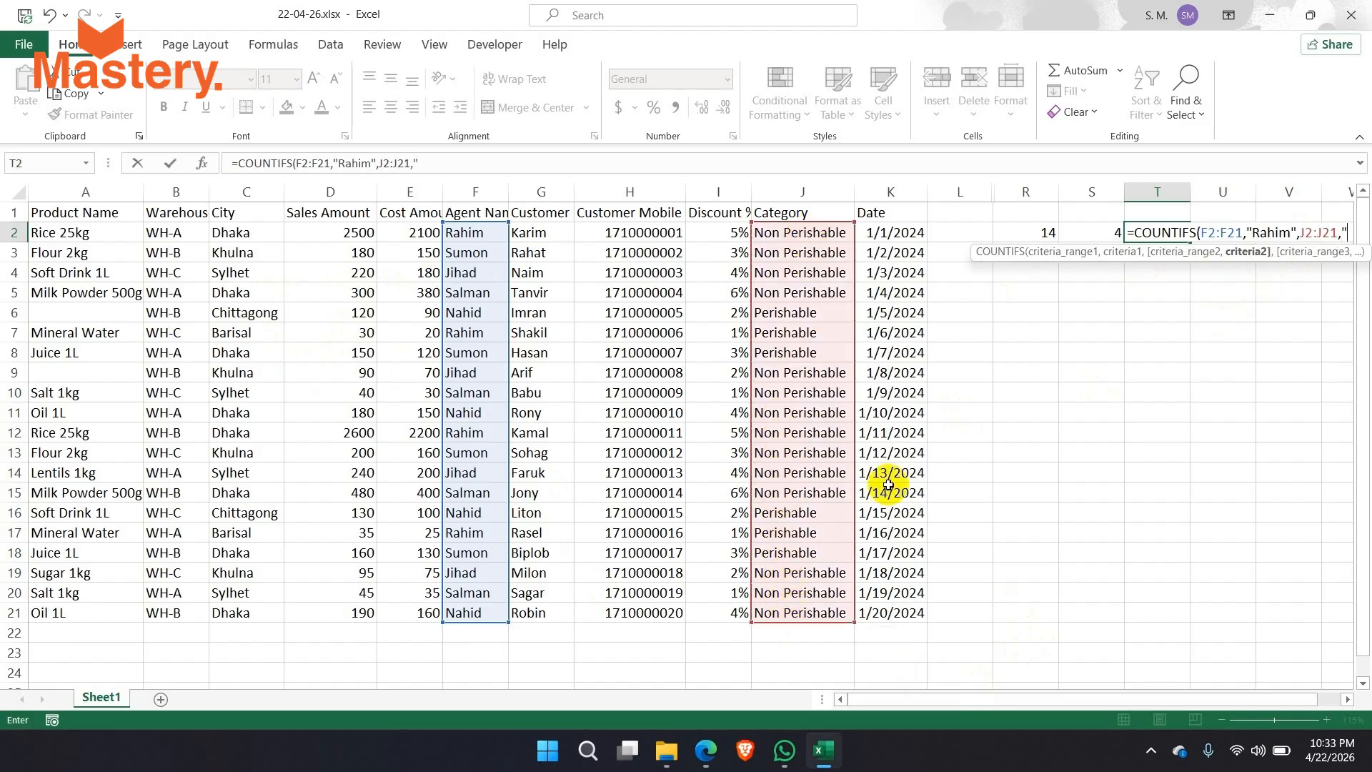
pyautogui.write('Non')
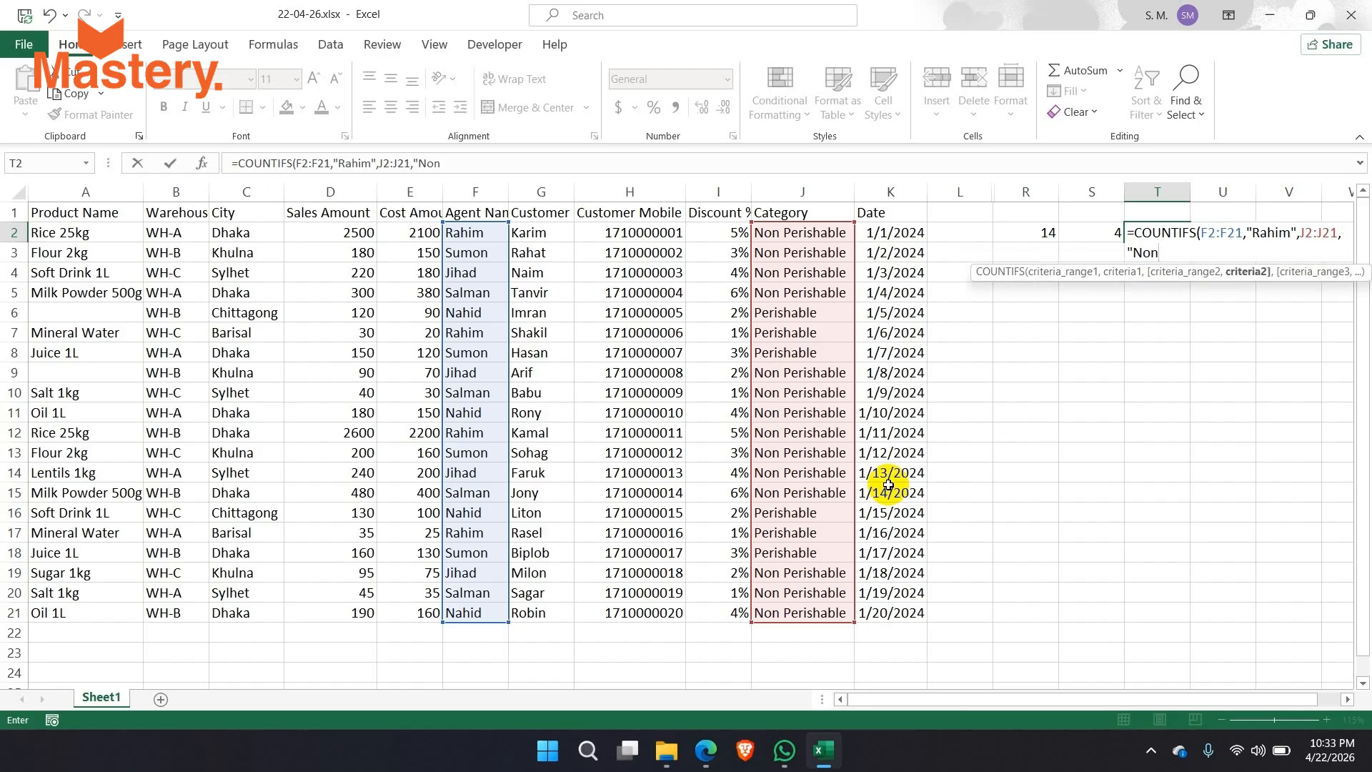
pyautogui.write(' Perishable"')
pyautogui.press('Return')
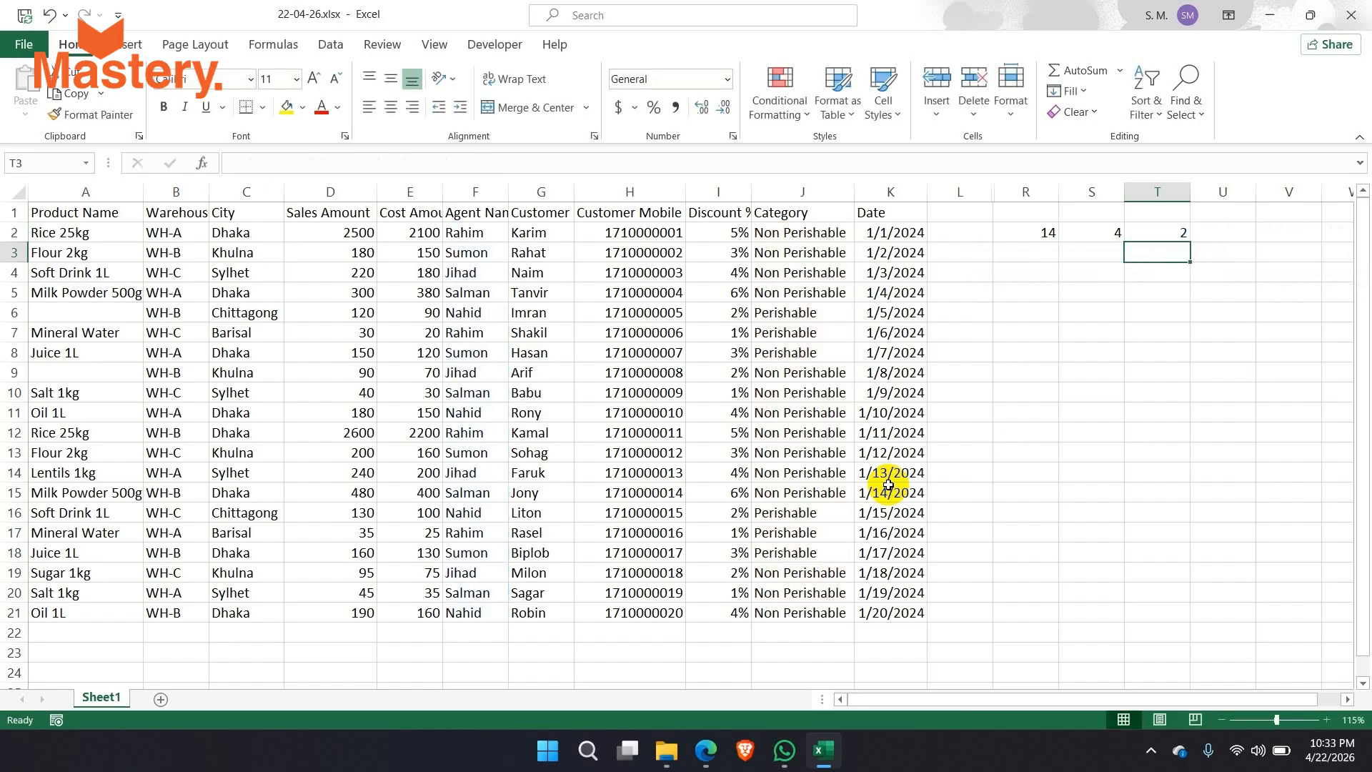
# Check T2's COUNTIFS result against the Agent Name and Category entries in rows 2, 12 and 17.
pyautogui.click(1185, 231)
pyautogui.click(465, 234)
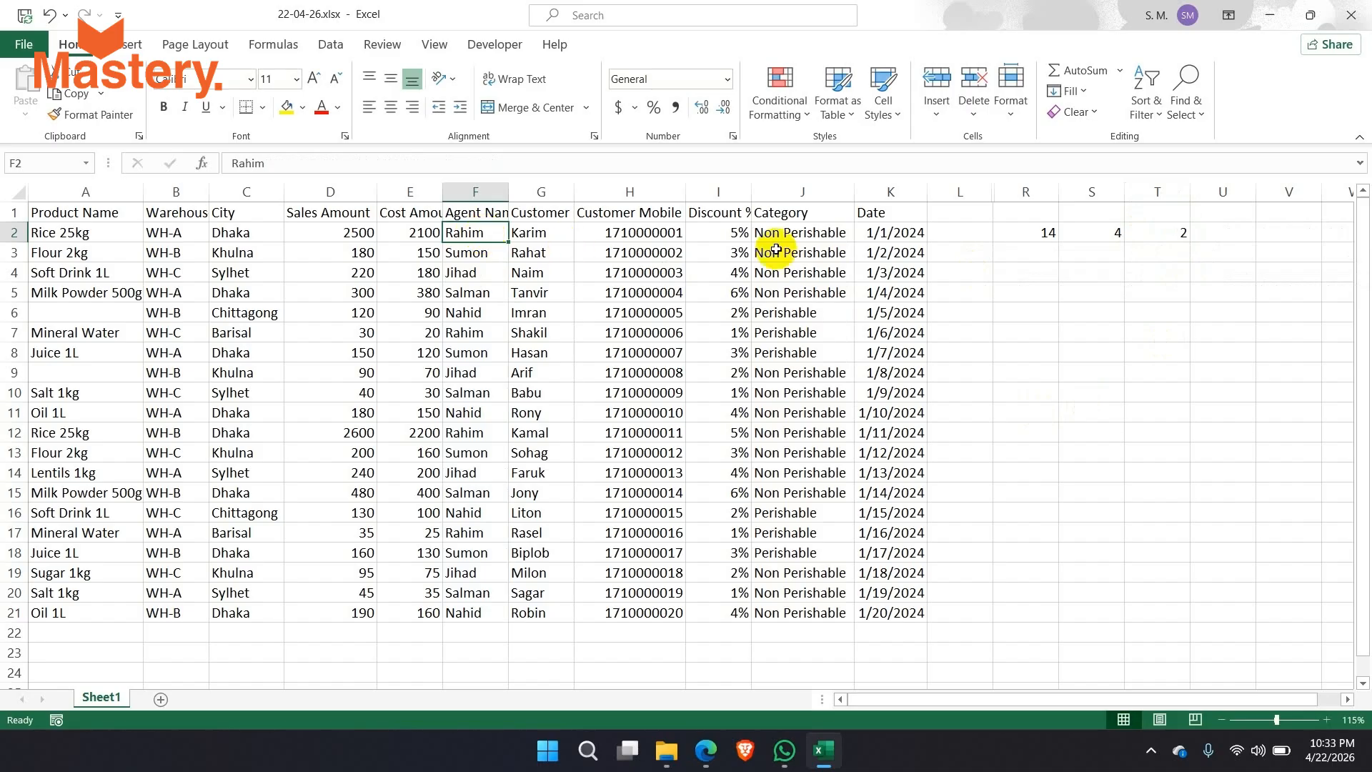
pyautogui.click(799, 232)
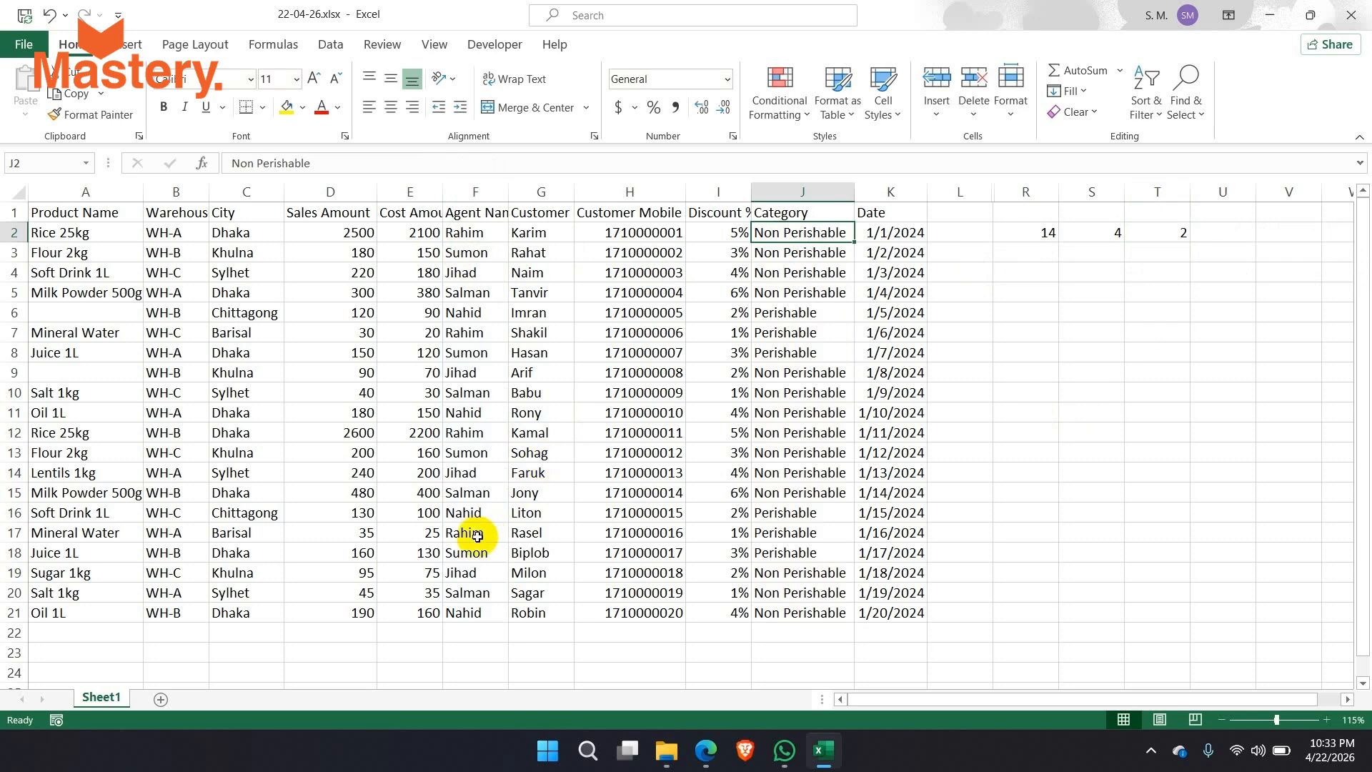
pyautogui.moveTo(465, 532); pyautogui.dragTo(835, 539)
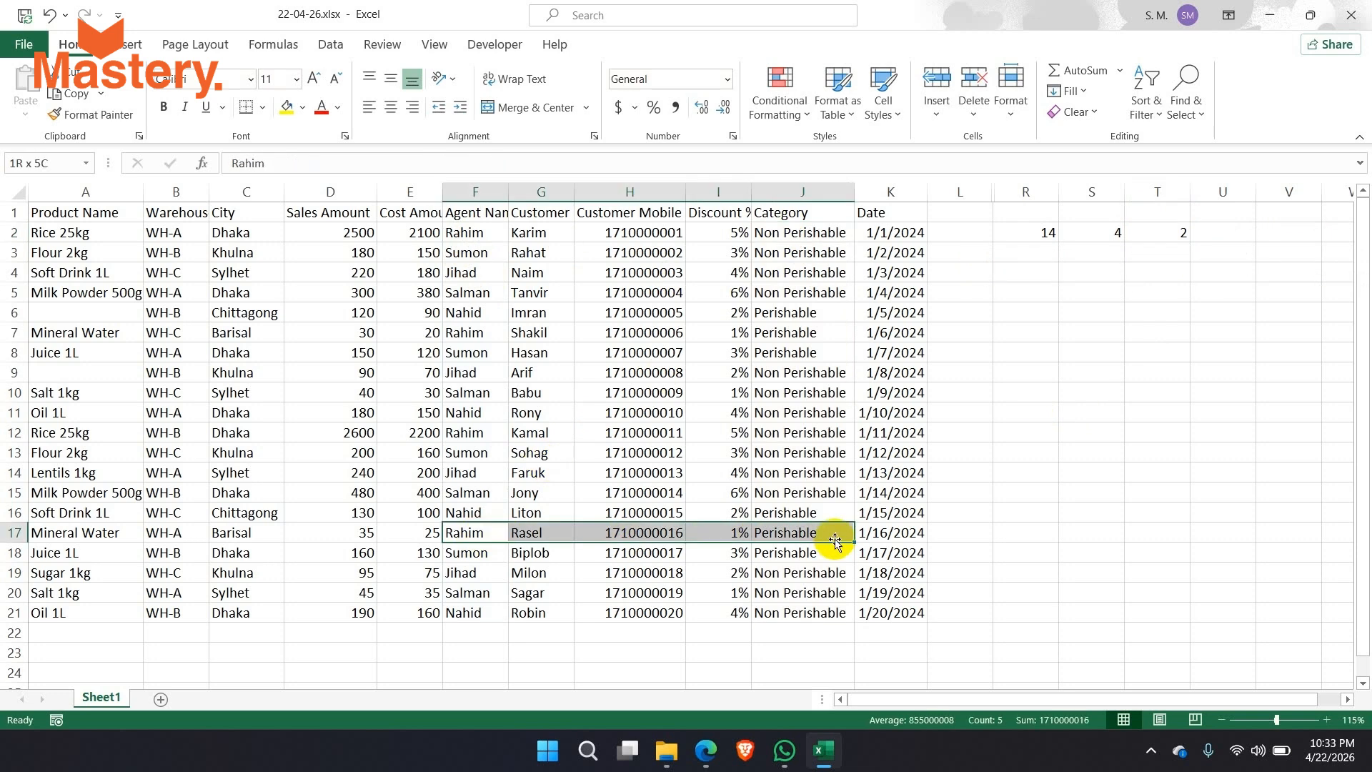
pyautogui.moveTo(471, 232); pyautogui.dragTo(795, 232)
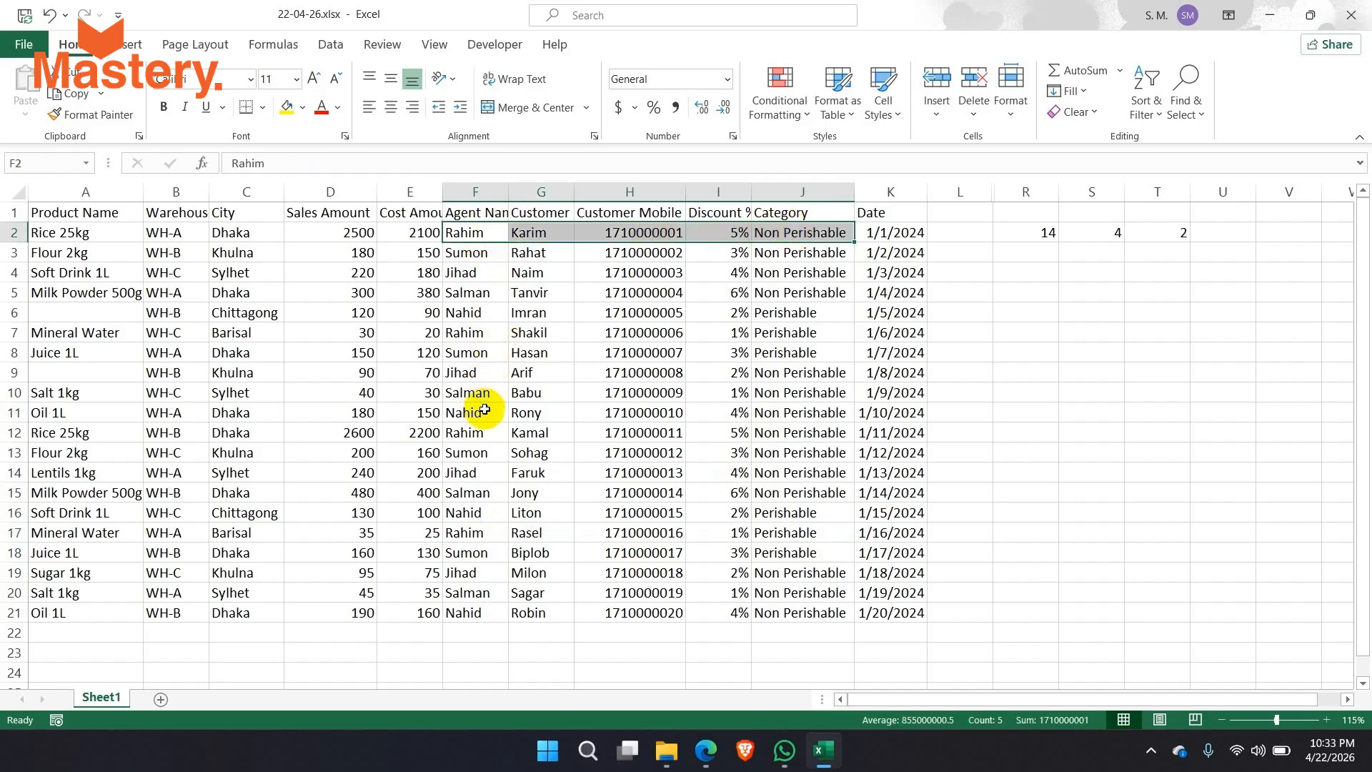
pyautogui.moveTo(465, 433); pyautogui.dragTo(810, 438)
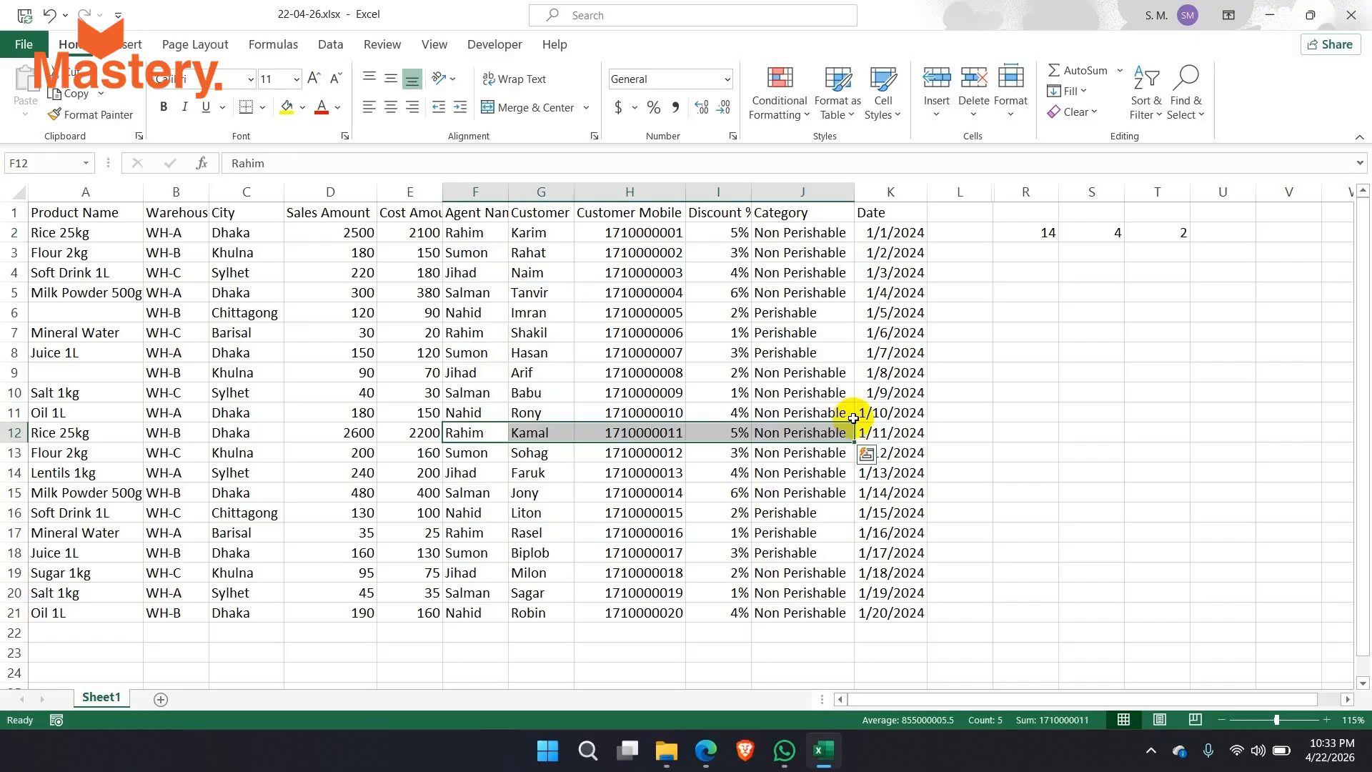
# Start a COUNTIFS formula in U2 with the Sales Amount range D2:D21 and a greater-than-200 criterion.
pyautogui.click(1203, 233)
pyautogui.write('=')
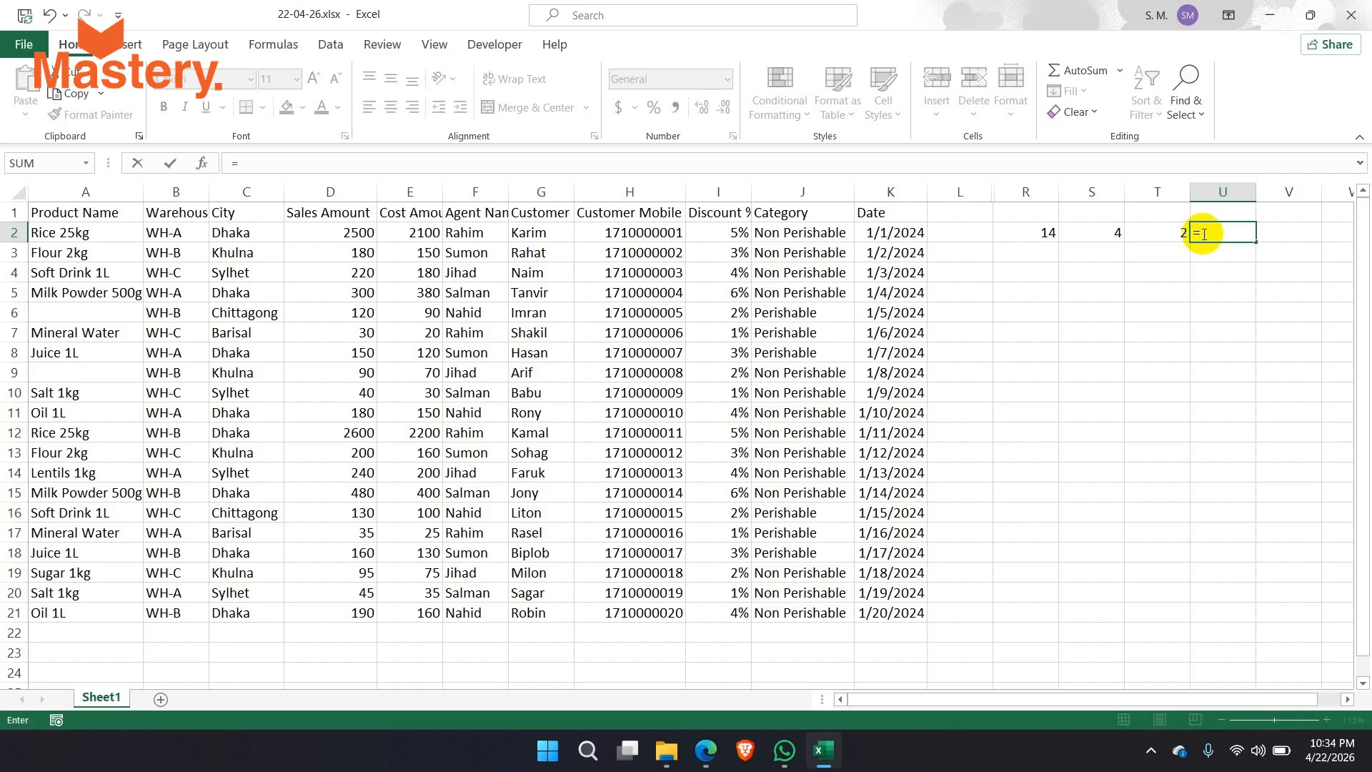
pyautogui.write('countifs')
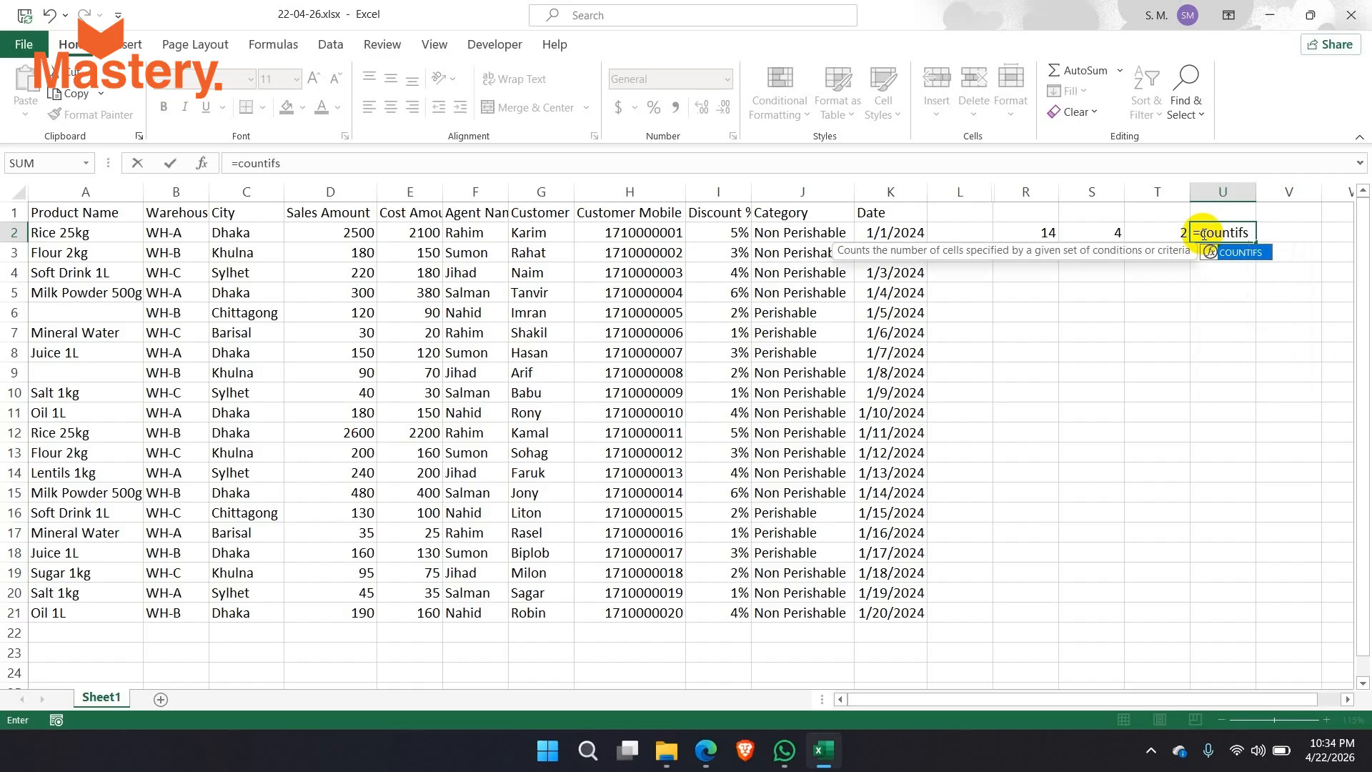
pyautogui.press('Tab')
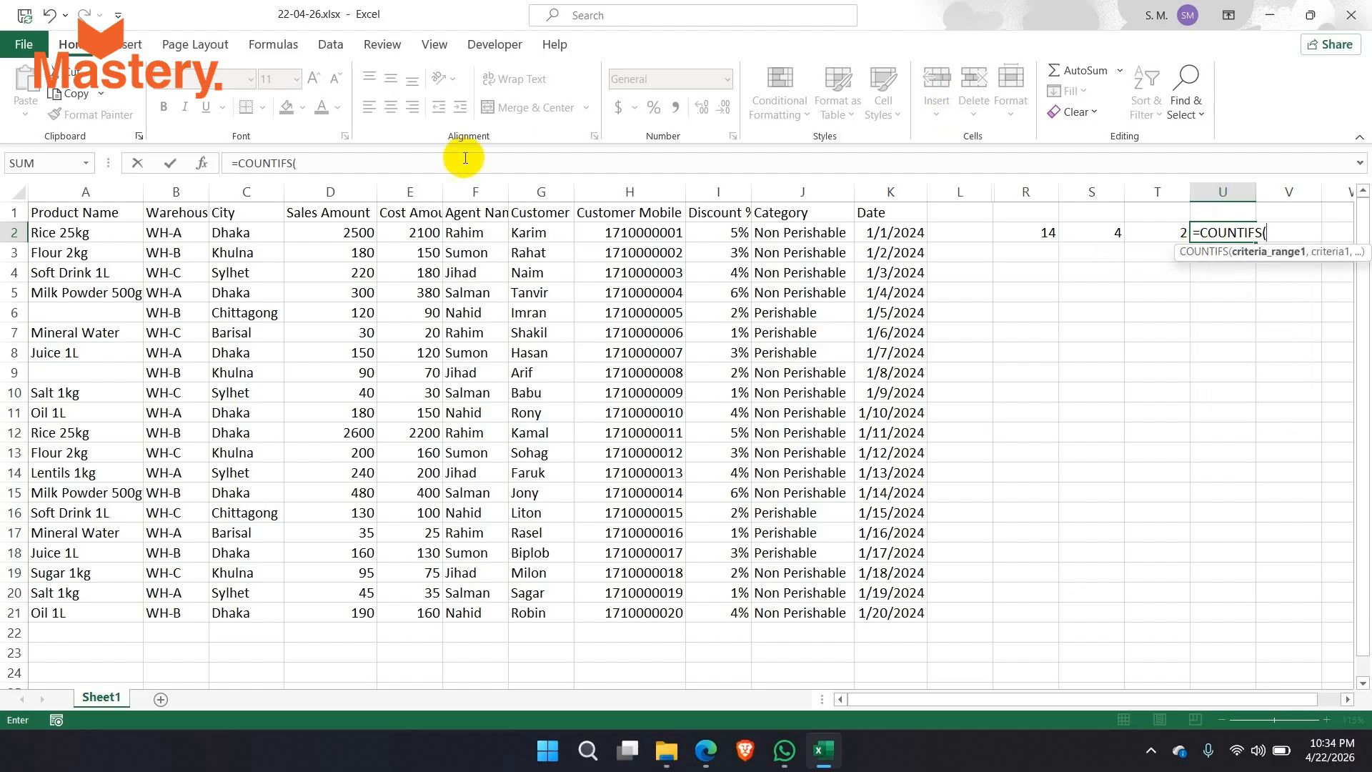
pyautogui.click(359, 234)
pyautogui.moveTo(353, 249); pyautogui.dragTo(328, 607)
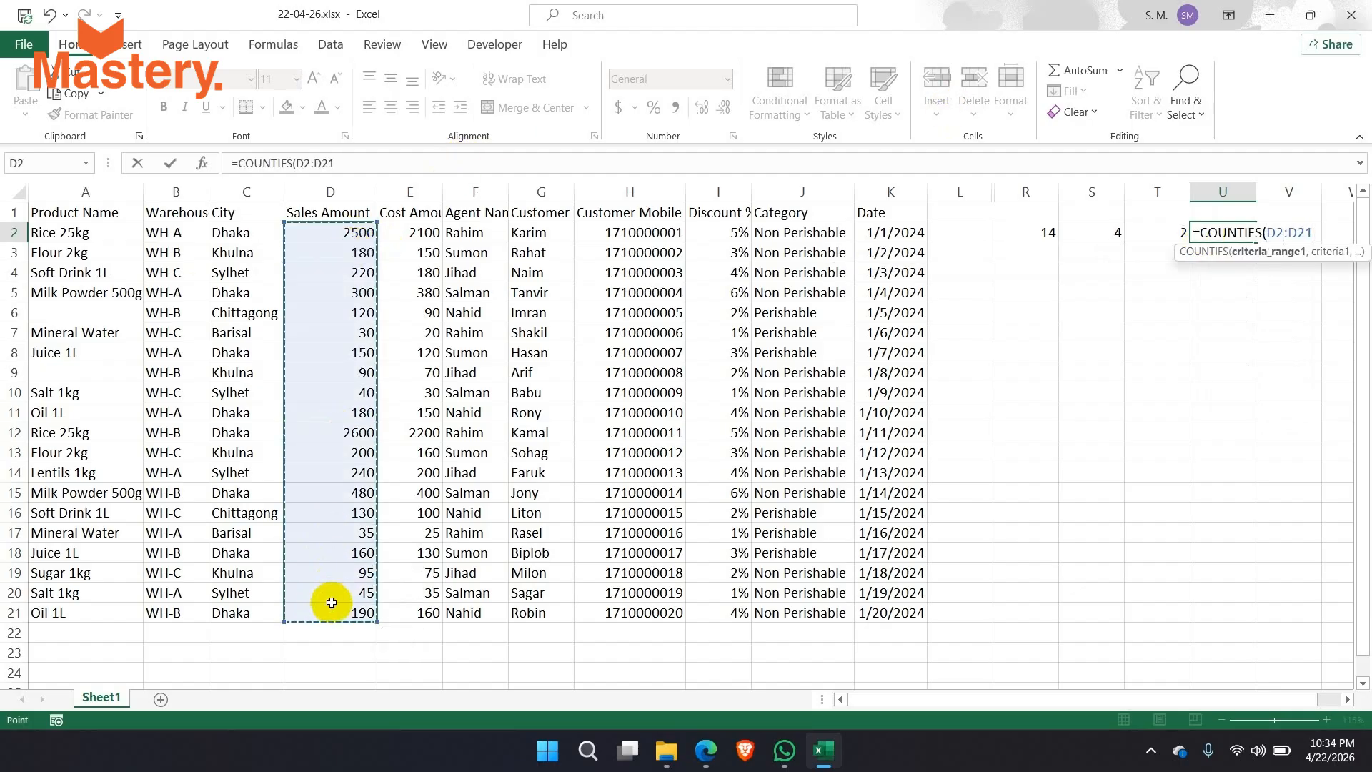
pyautogui.write(',')
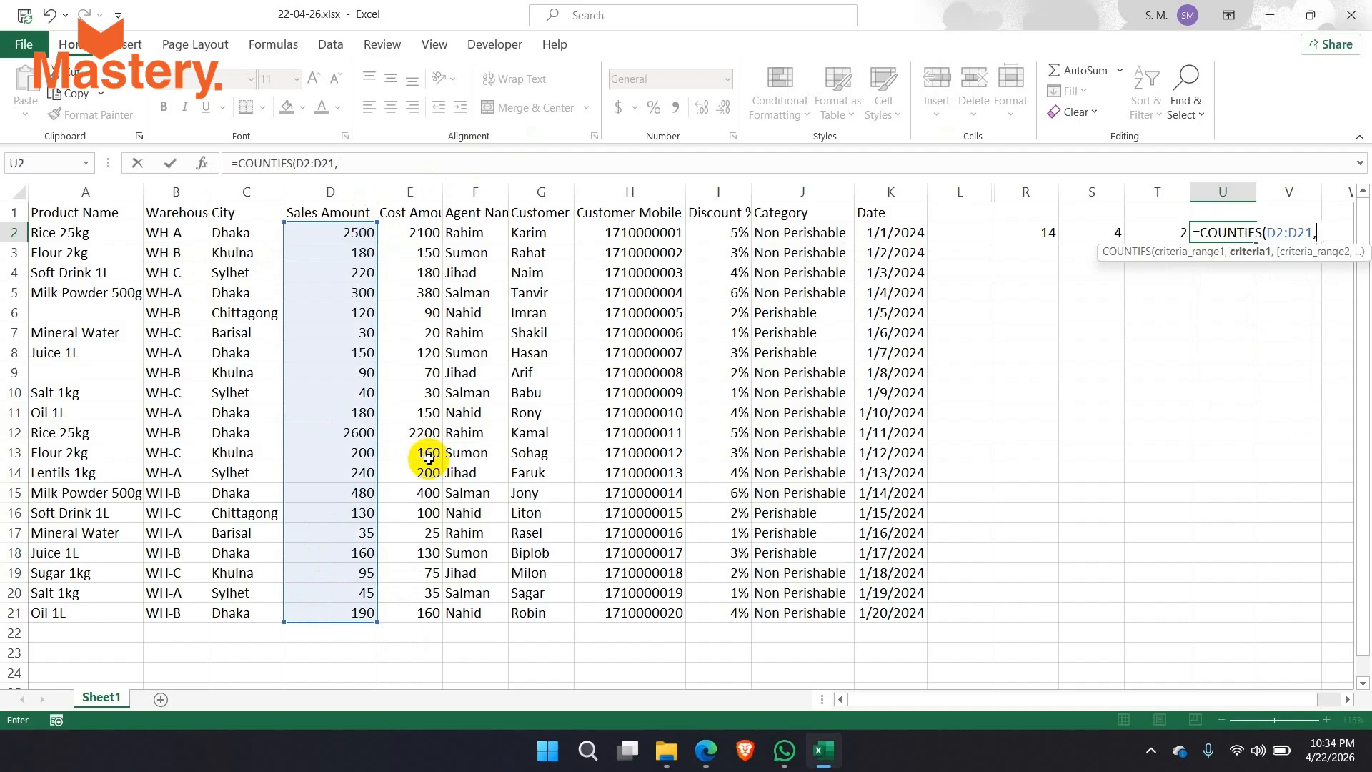
pyautogui.write('">200,')
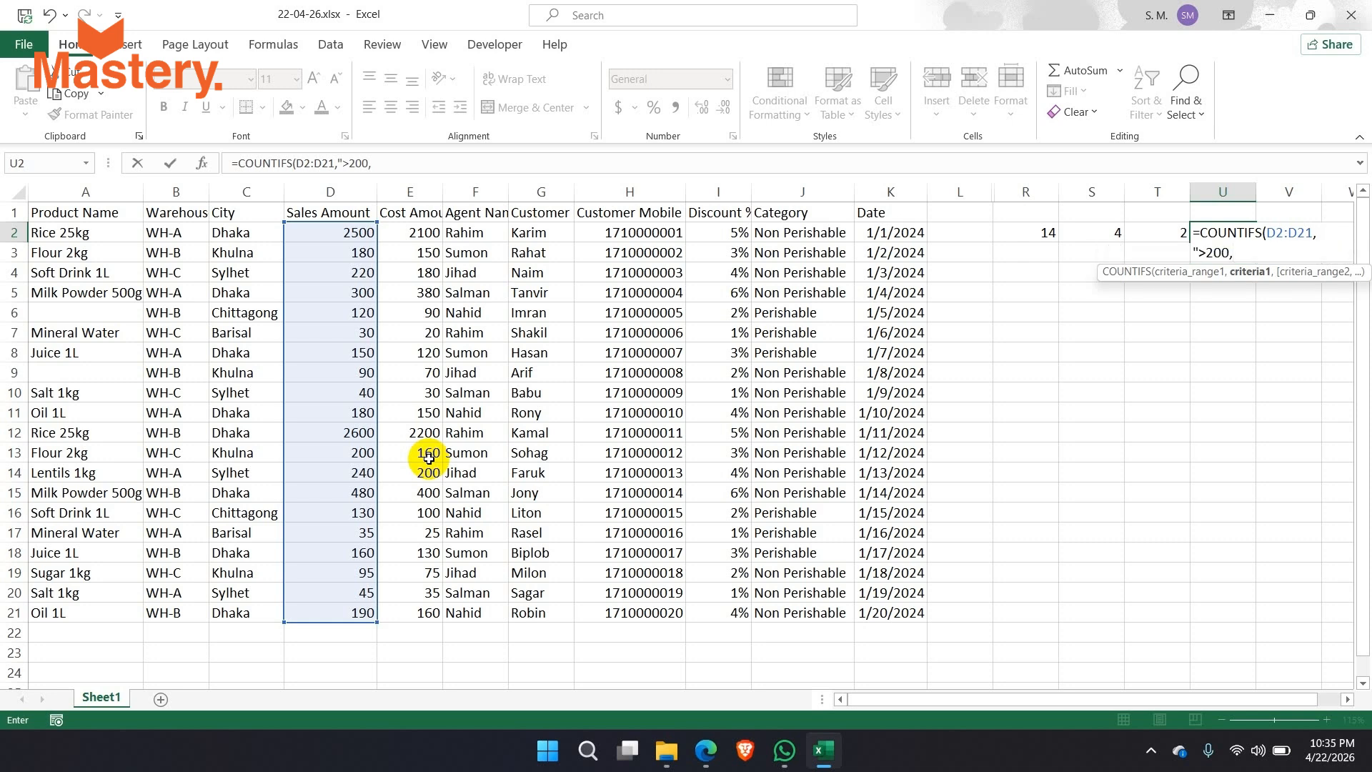
# Add the Product Name range A2:A21 with the not-blank criterion "<>" to U2's formula and complete it, accepting the suggested correction.
pyautogui.click(98, 231)
pyautogui.moveTo(98, 230); pyautogui.dragTo(83, 612)
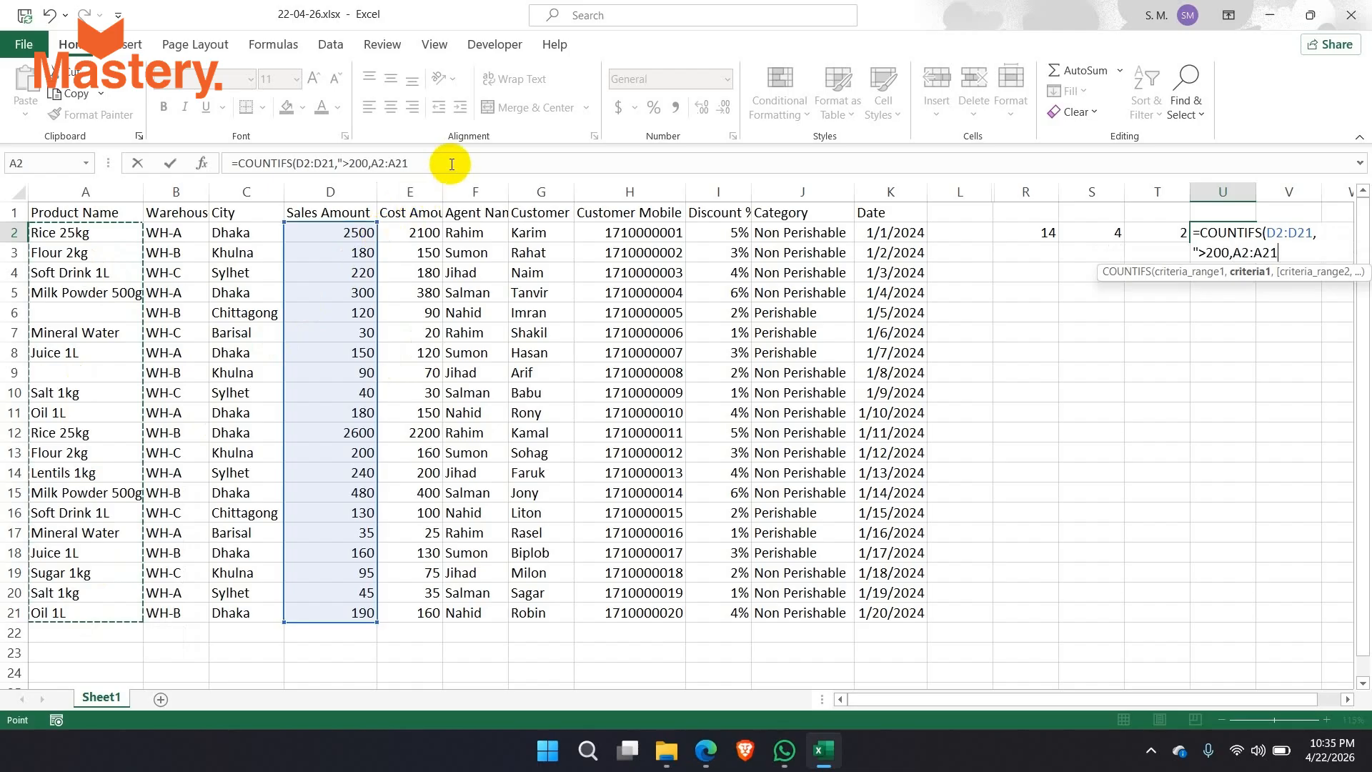
pyautogui.write(',')
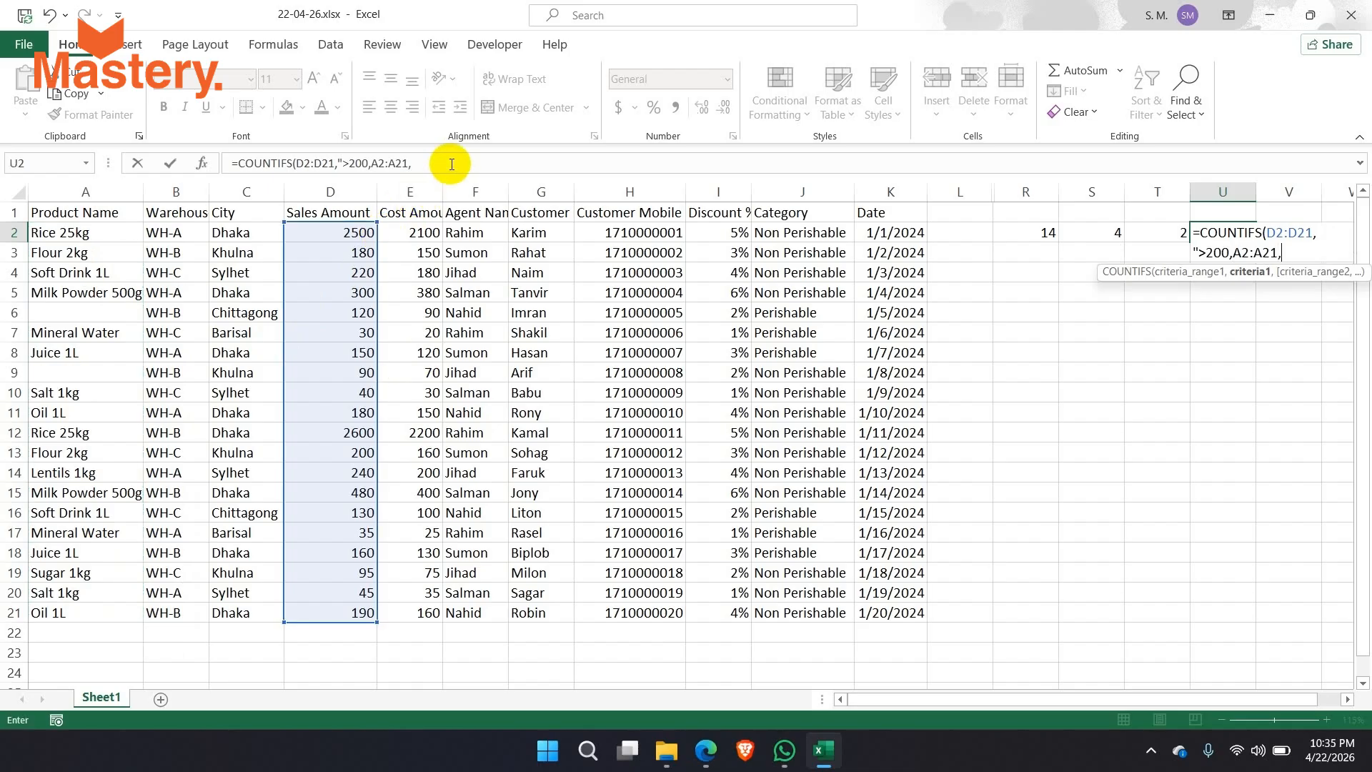
pyautogui.write('"<>"')
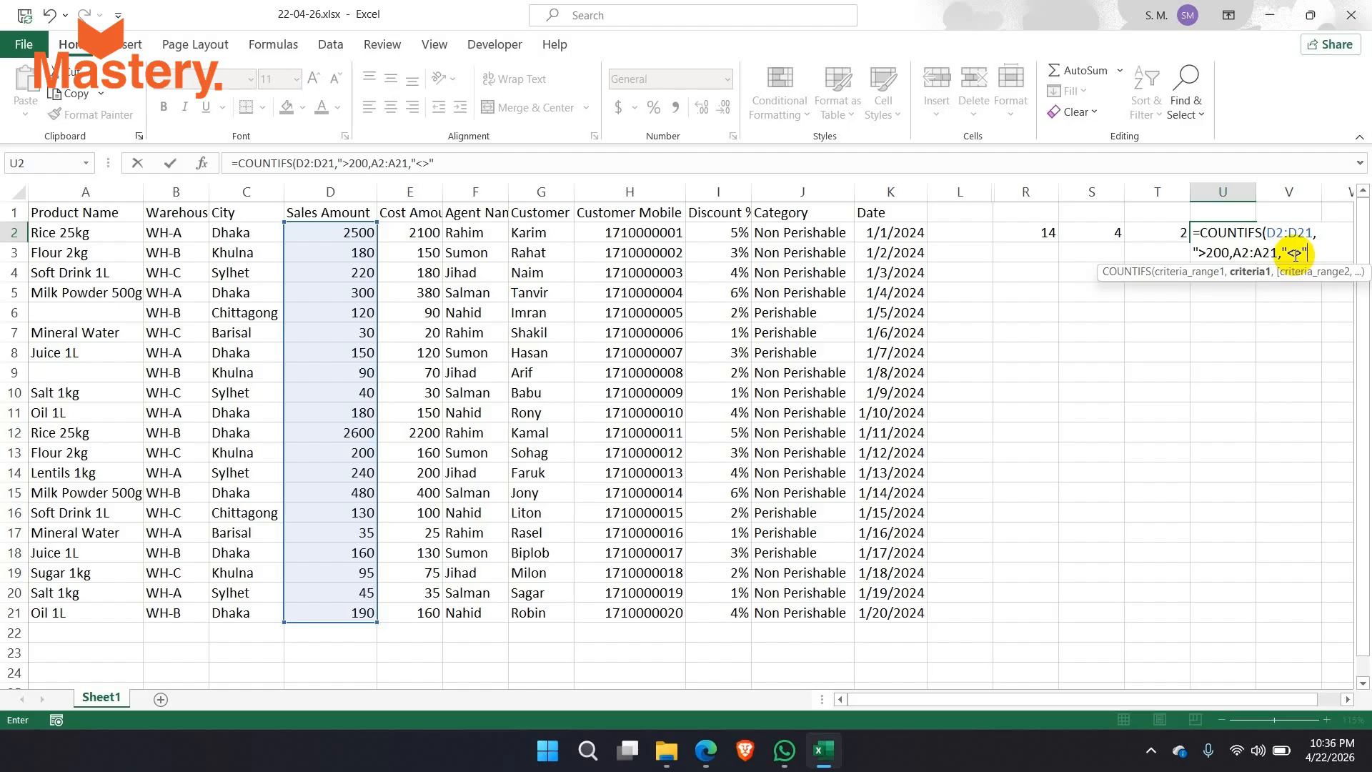
pyautogui.press('Return')
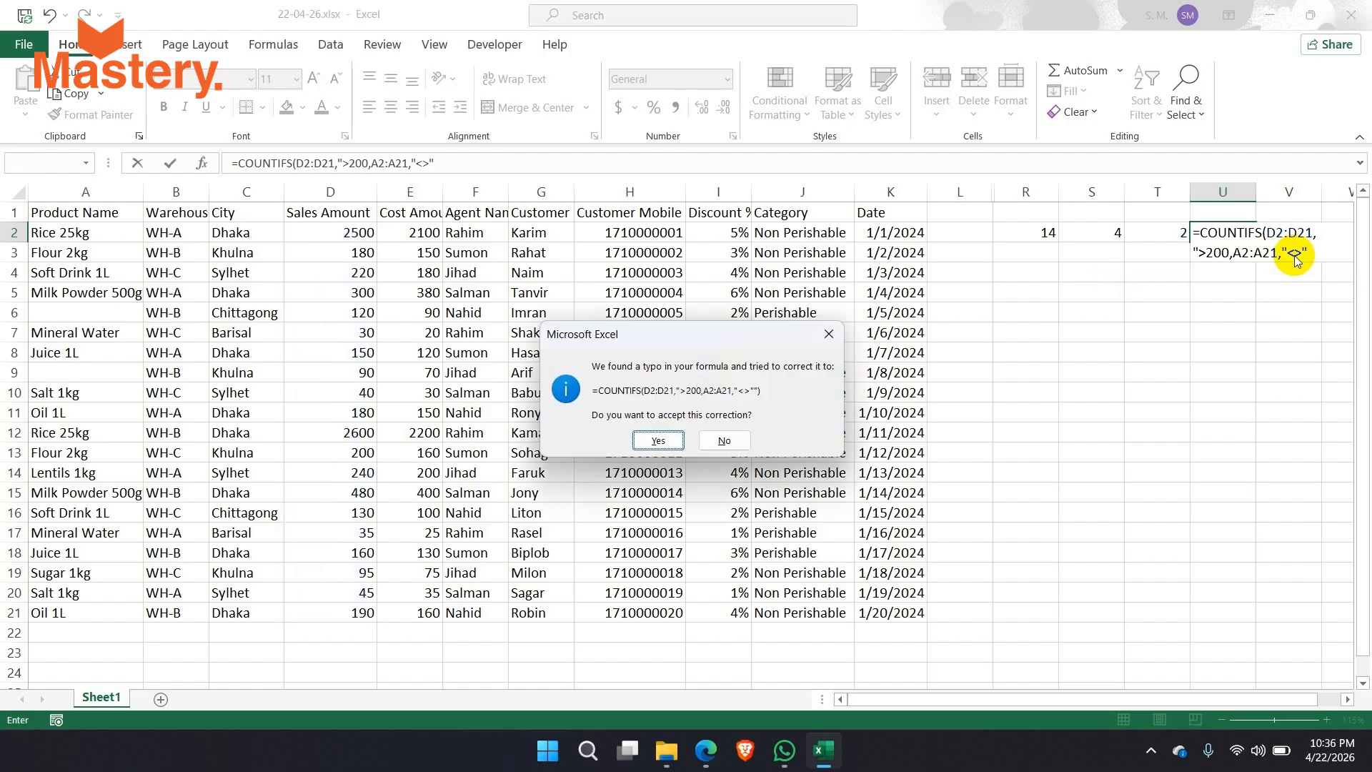
pyautogui.press('Return')
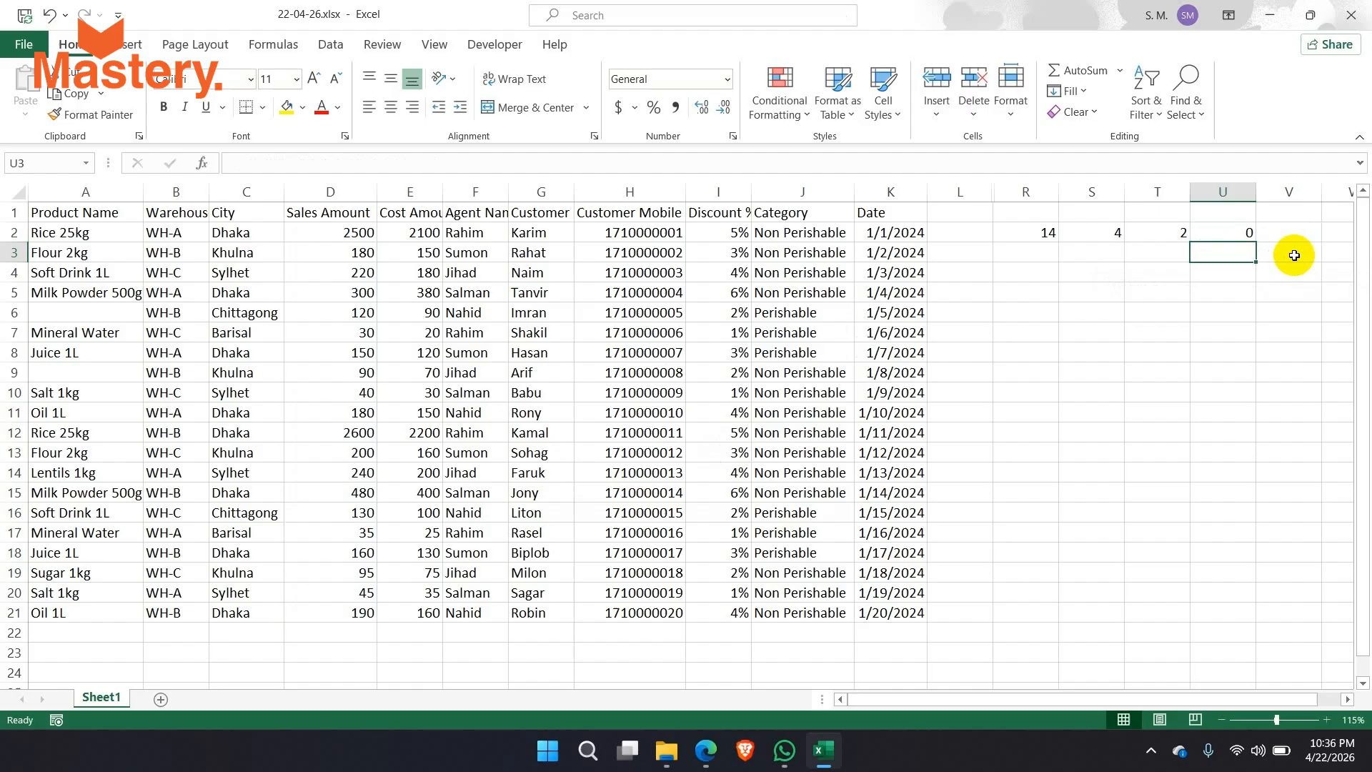
# Fix the quotation marks in U2's formula so the criteria read ">200" and "<>".
pyautogui.click(1245, 226)
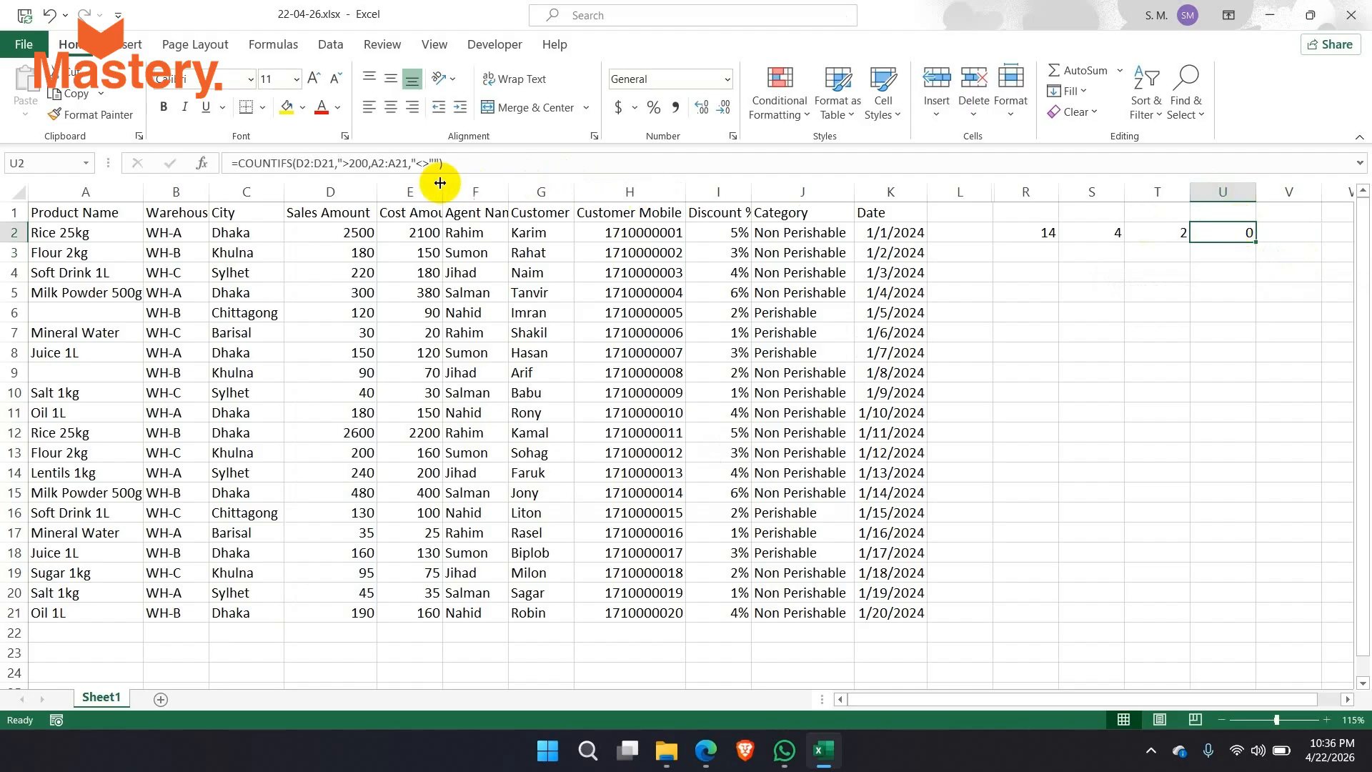
pyautogui.click(369, 163)
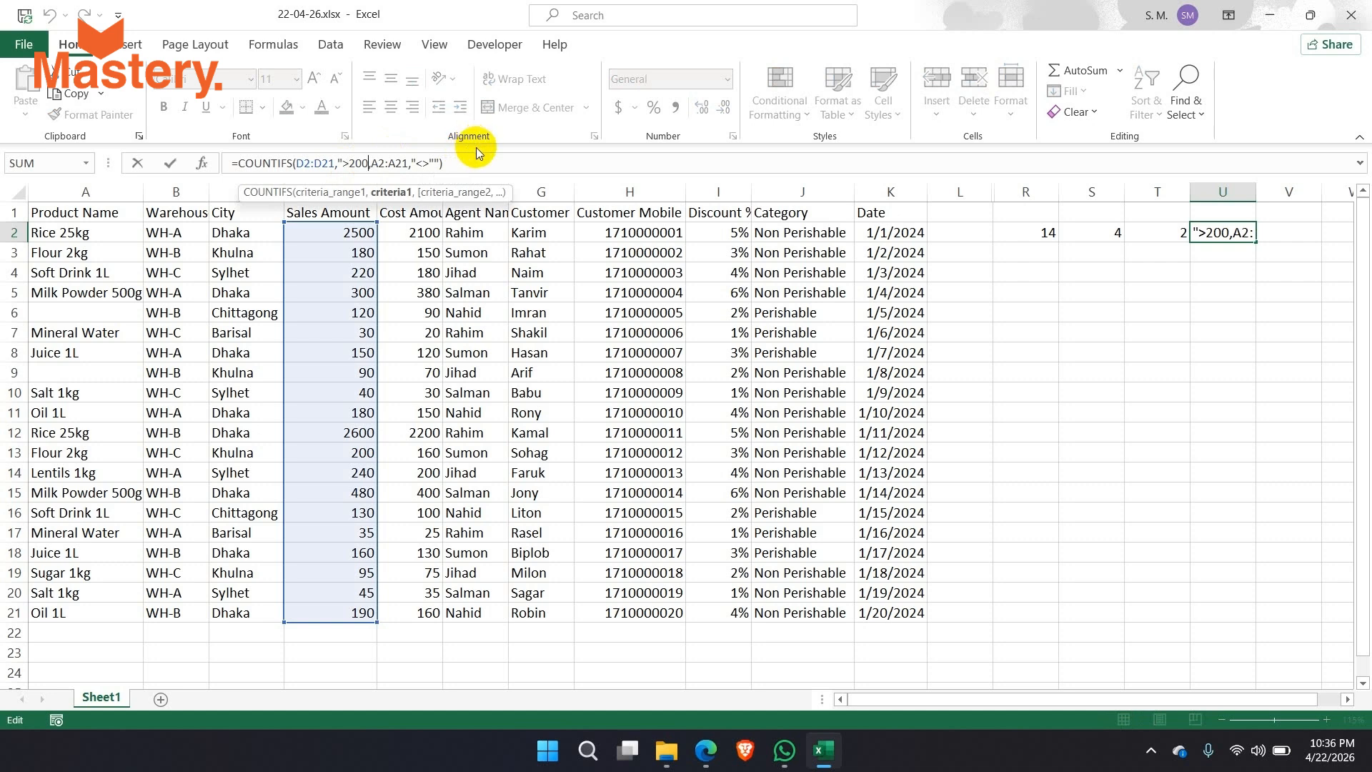
pyautogui.write('""')
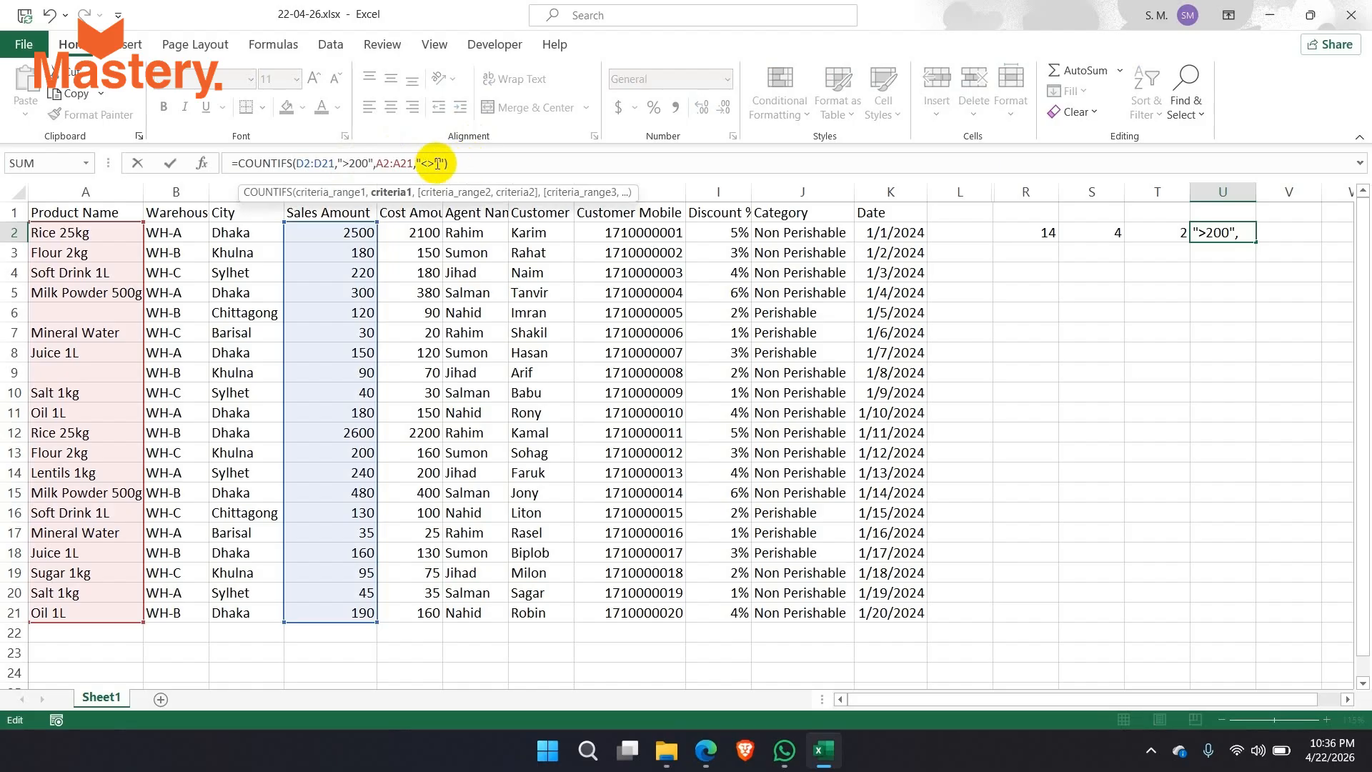
pyautogui.write(')')
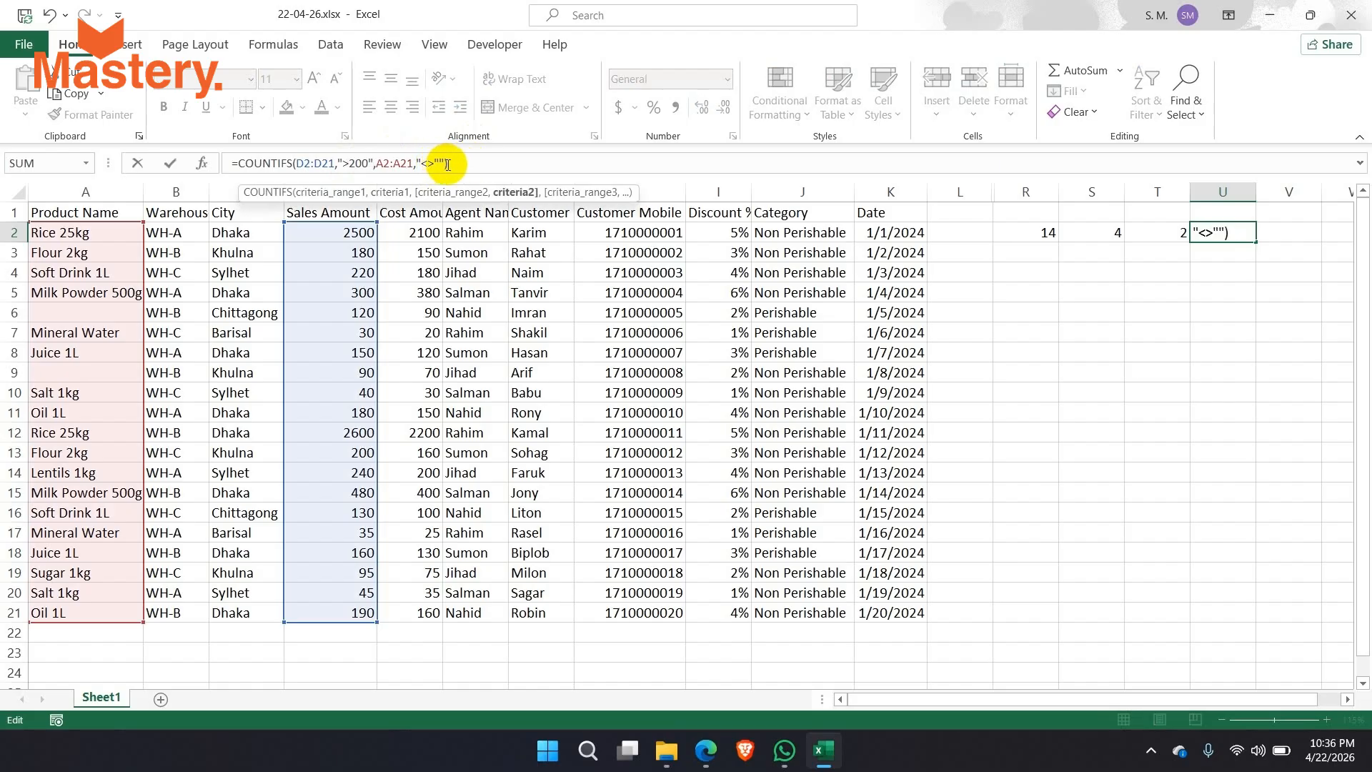
pyautogui.press('BackSpace')
pyautogui.press('Return')
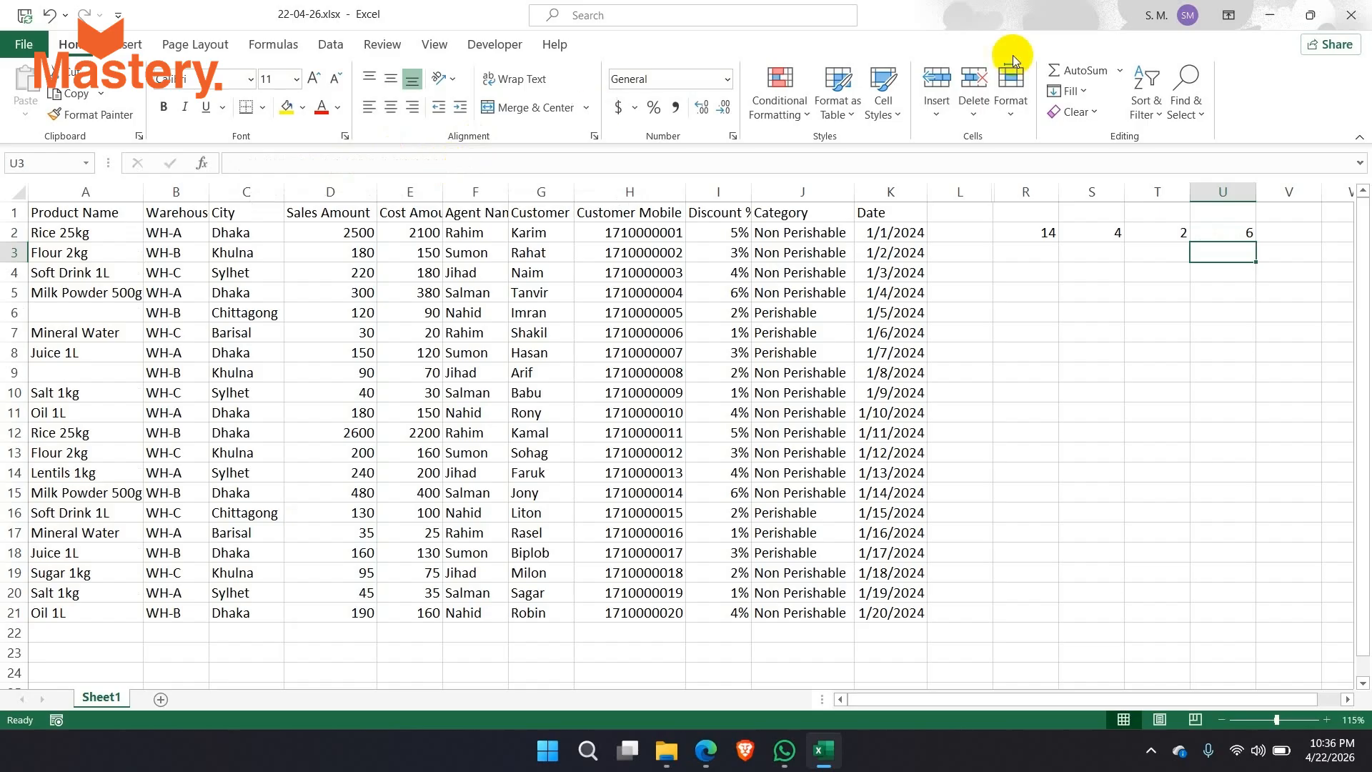
# Examine U2's COUNTIFS formula and its "<>" criterion against the blank Product Name cells A6 and A9.
pyautogui.click(1239, 237)
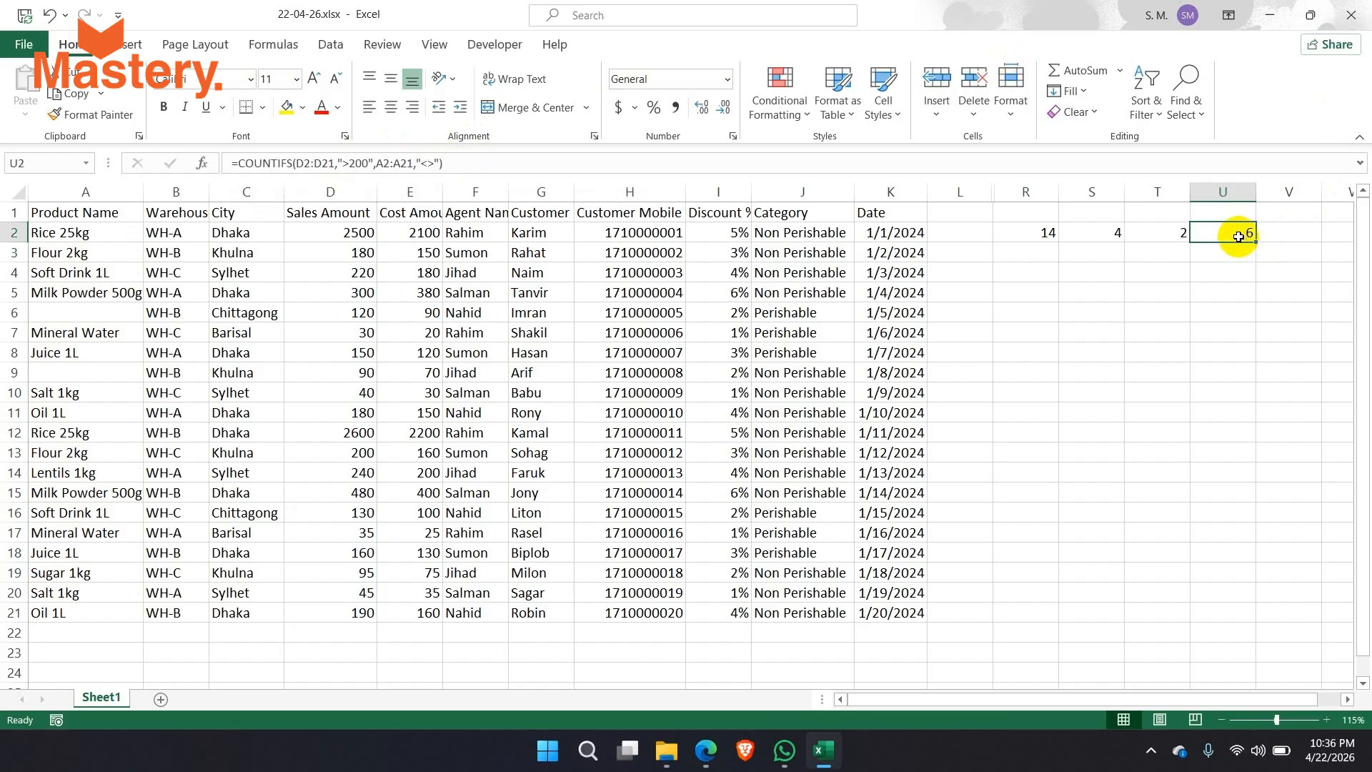
pyautogui.doubleClick(1239, 235)
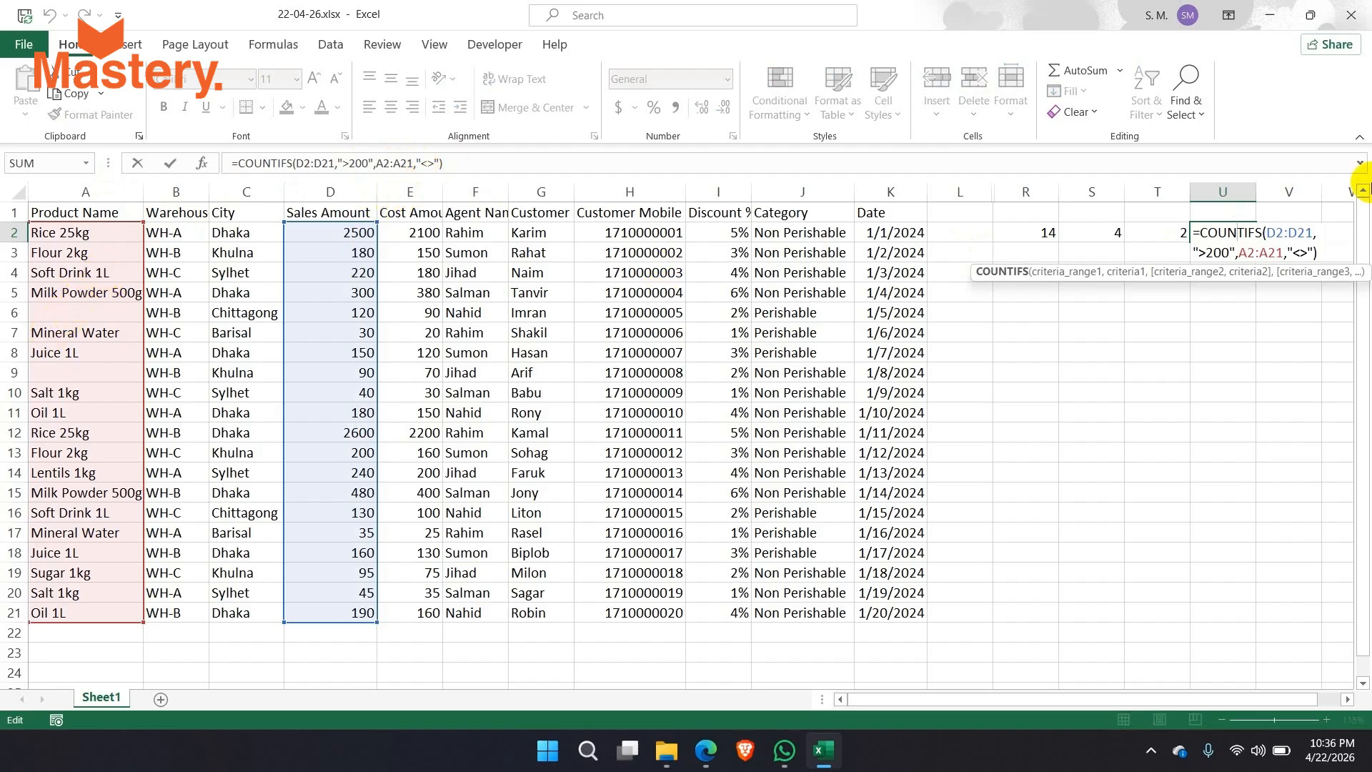
pyautogui.hotkey('ctrl', 'Return')
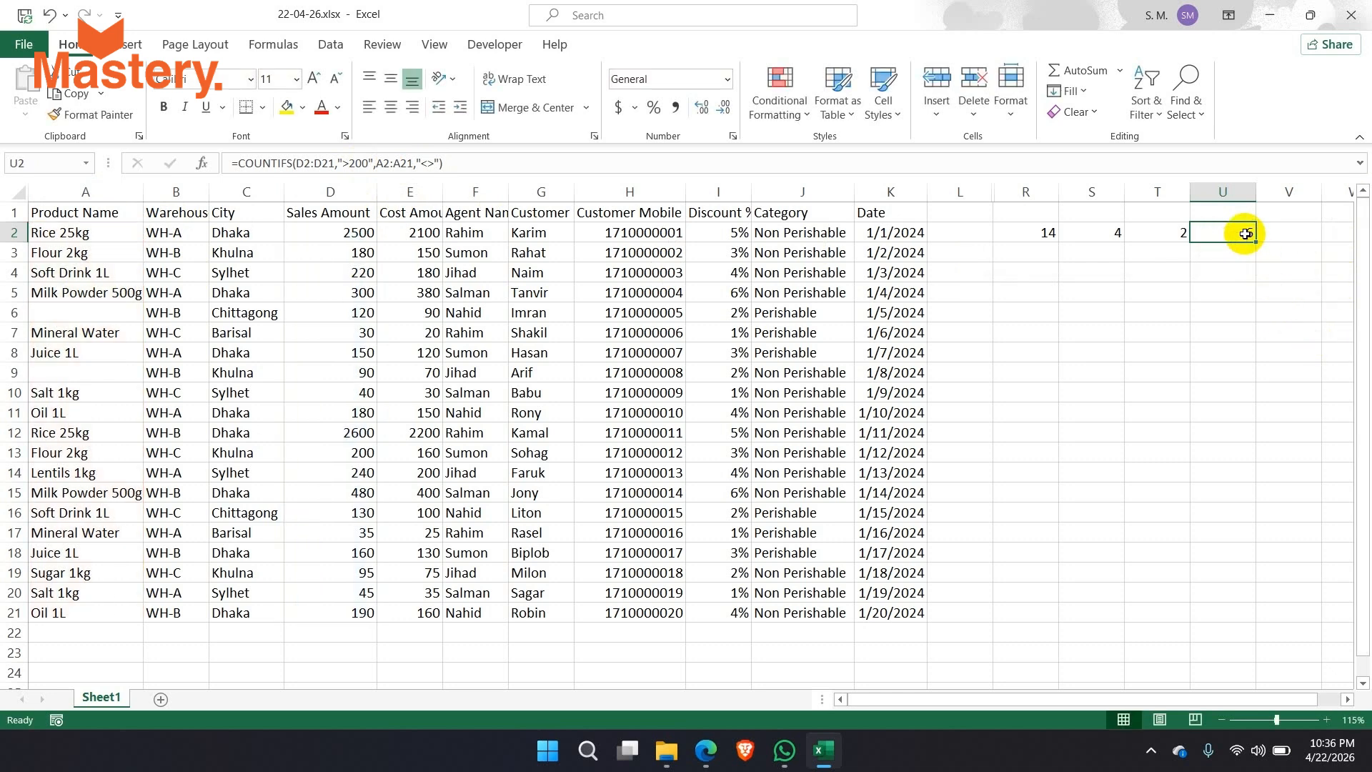
pyautogui.click(79, 314)
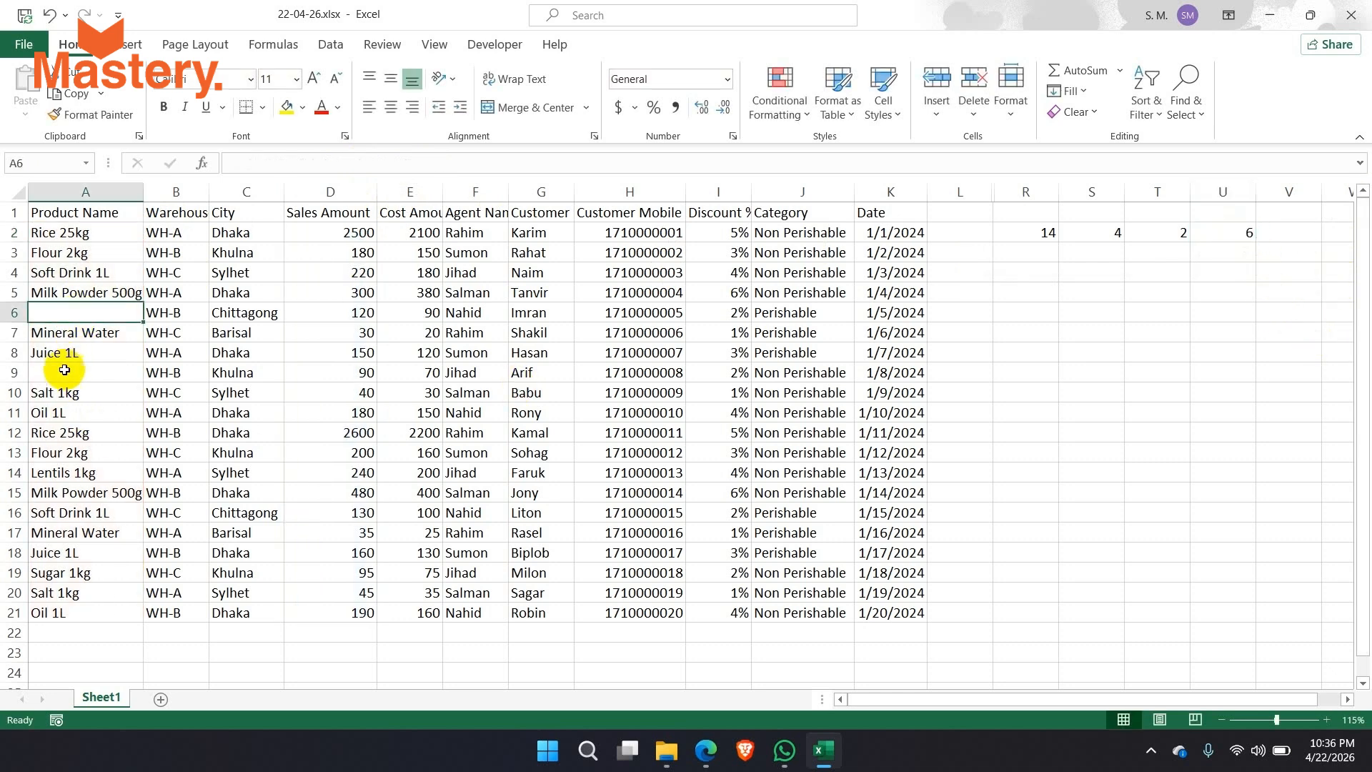
pyautogui.click(65, 372)
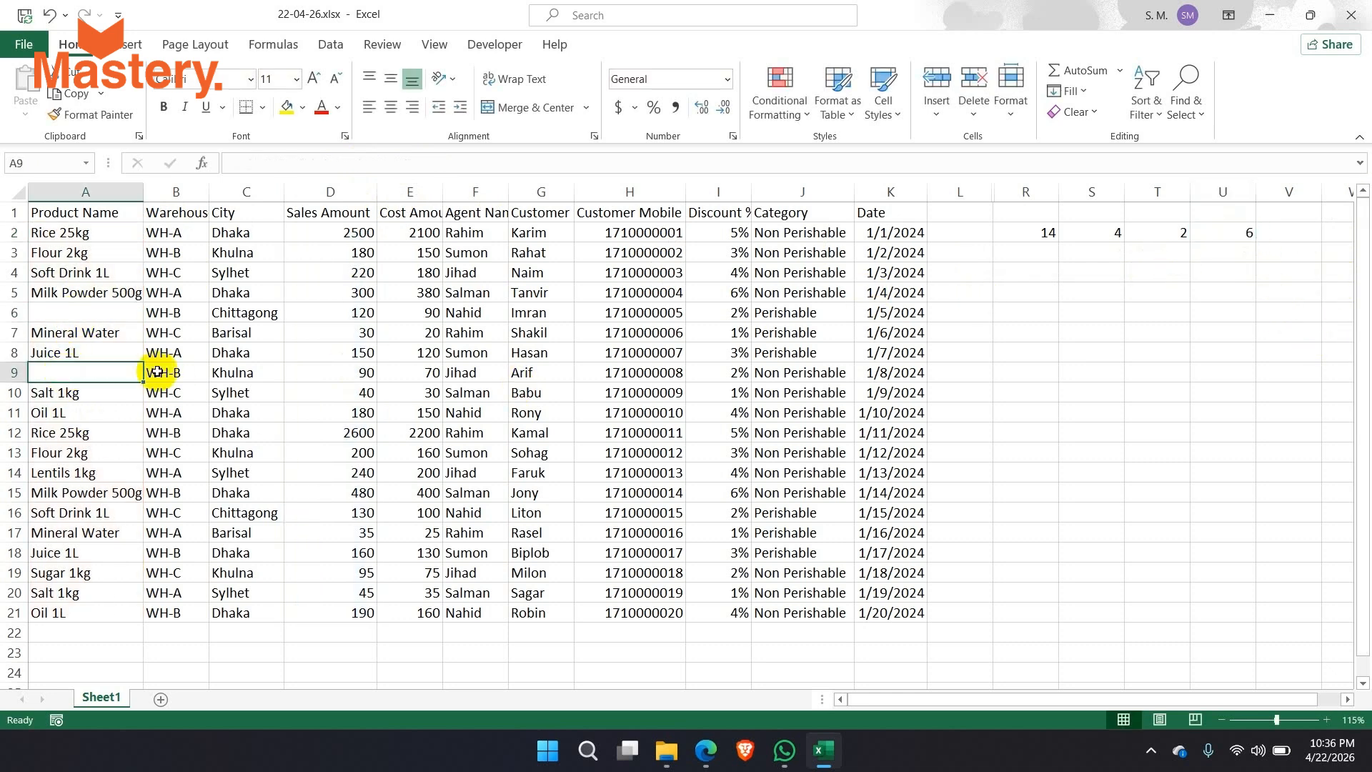
pyautogui.click(106, 315)
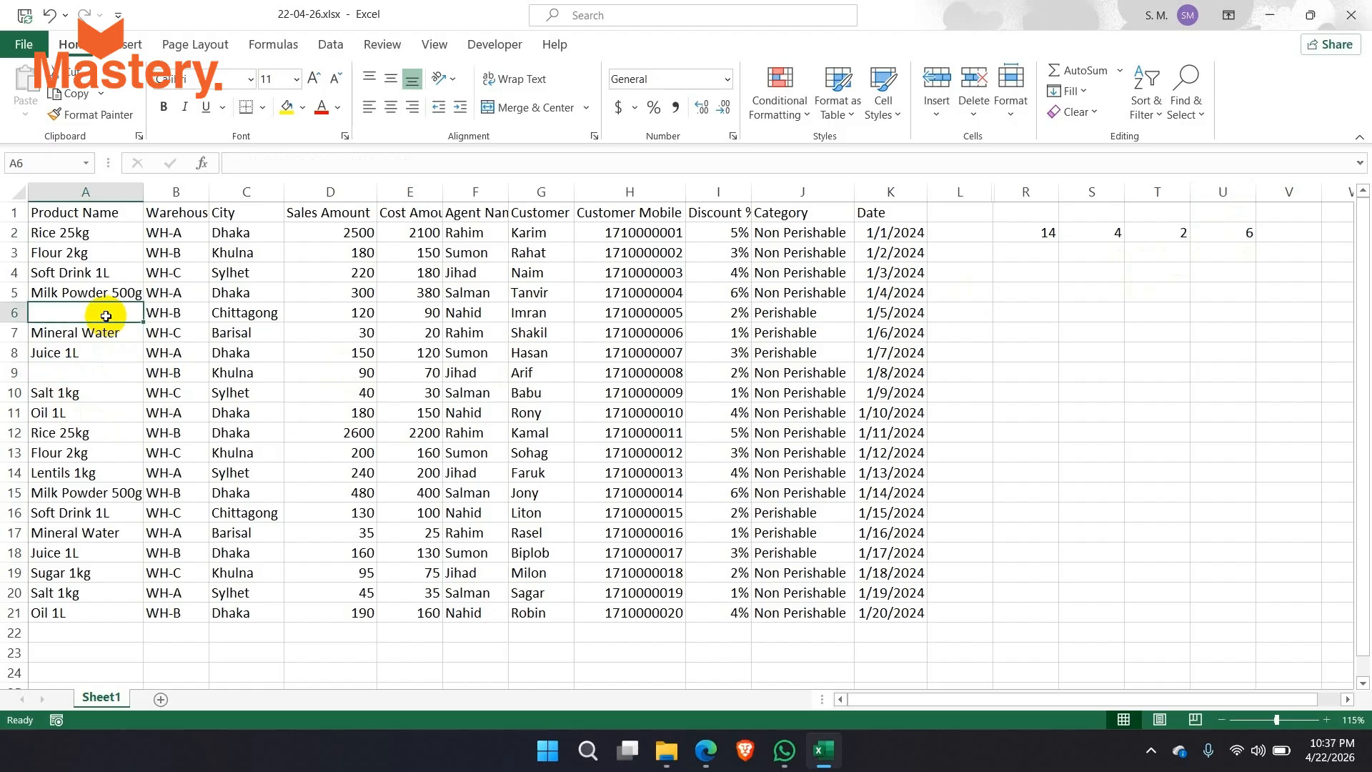
pyautogui.click(1243, 234)
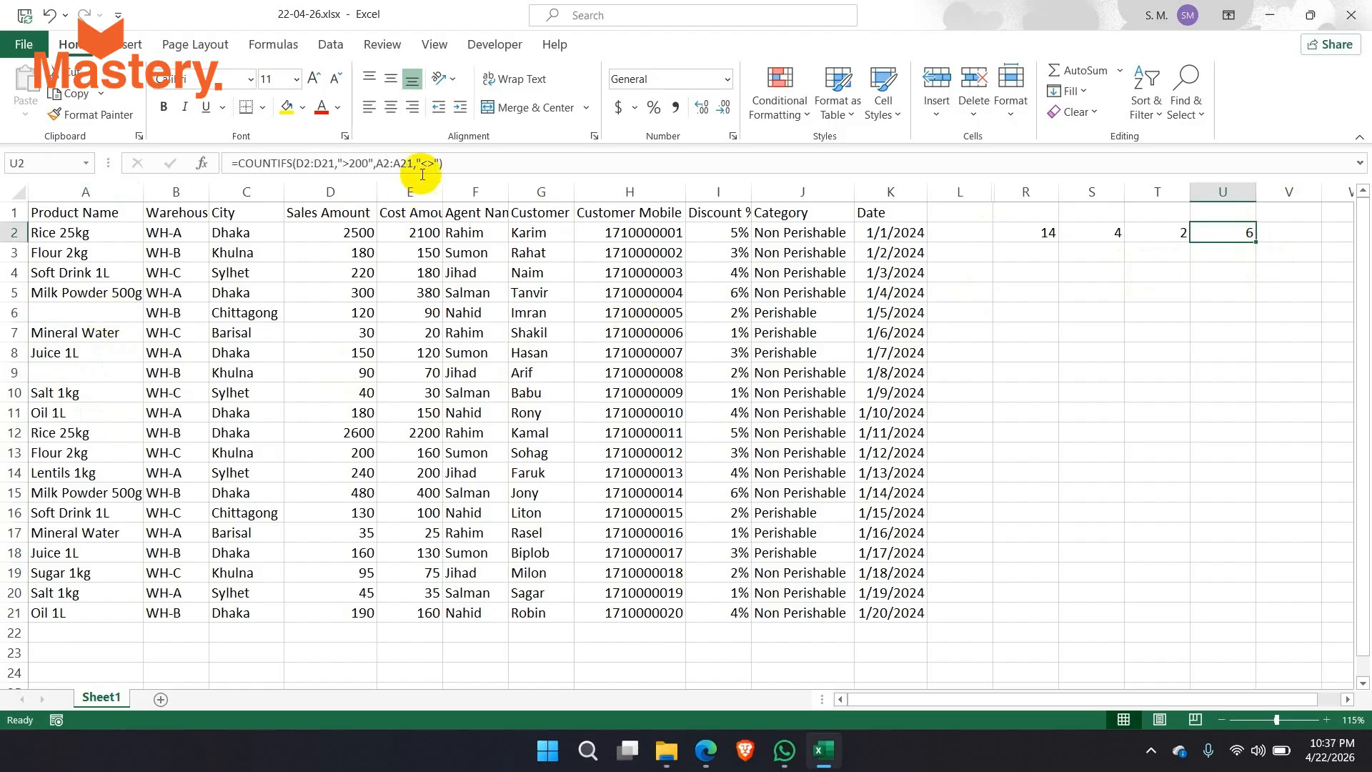
pyautogui.moveTo(417, 163); pyautogui.dragTo(439, 165)
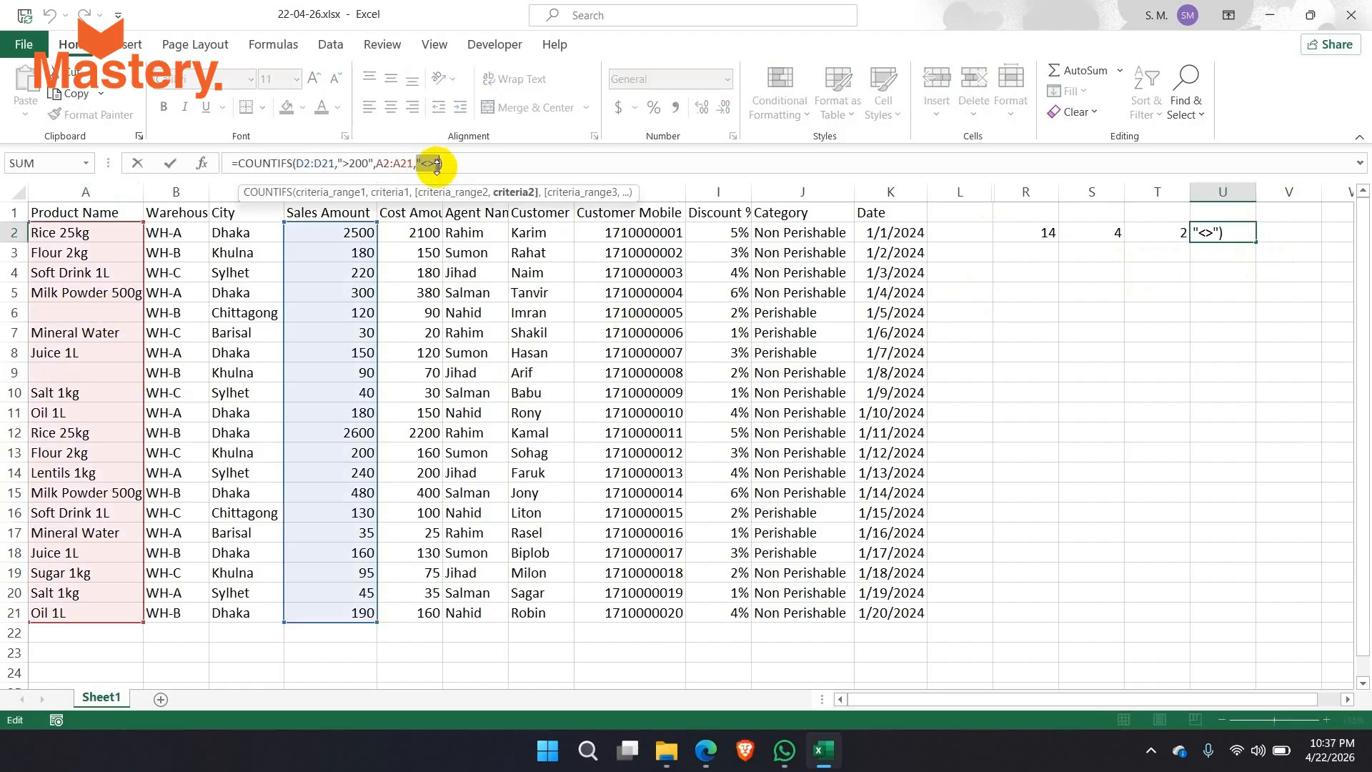
pyautogui.hotkey('ctrl', 'Return')
pyautogui.click(130, 317)
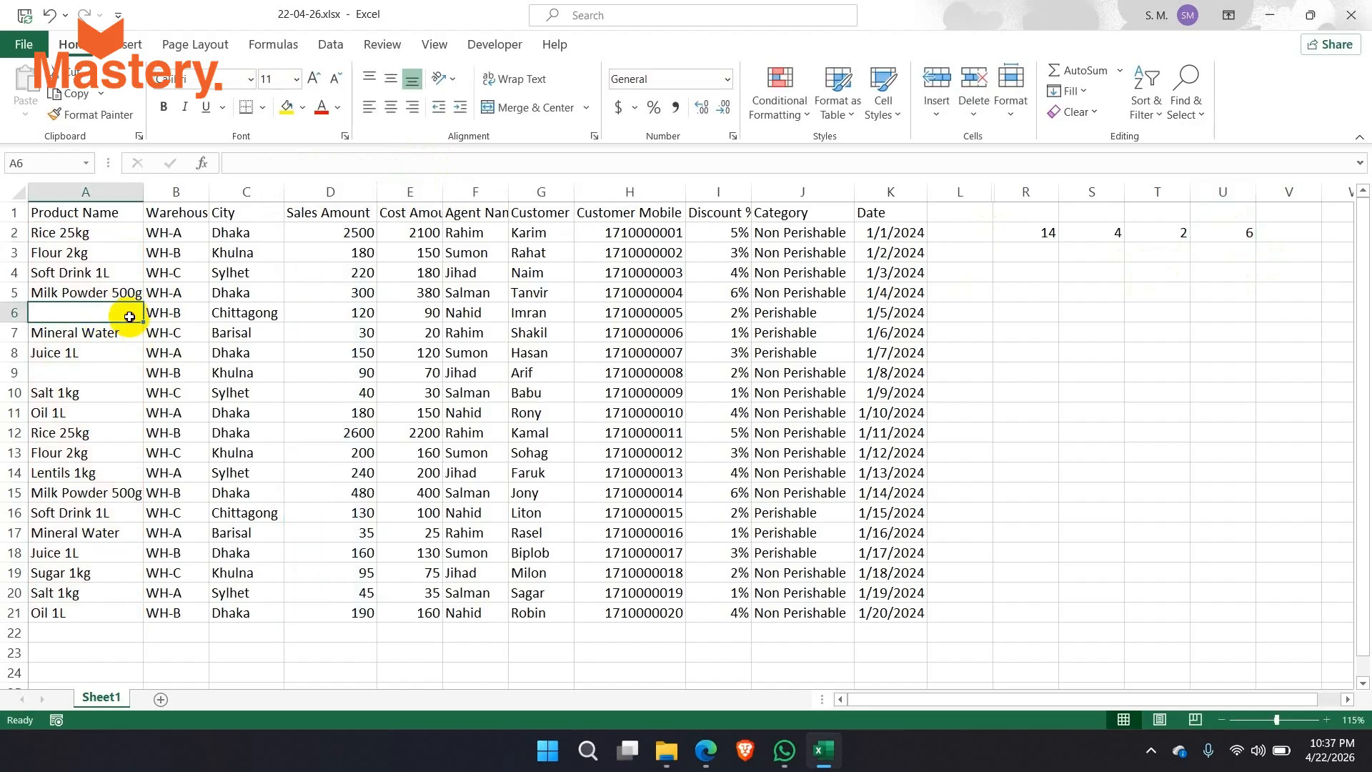
pyautogui.click(111, 371)
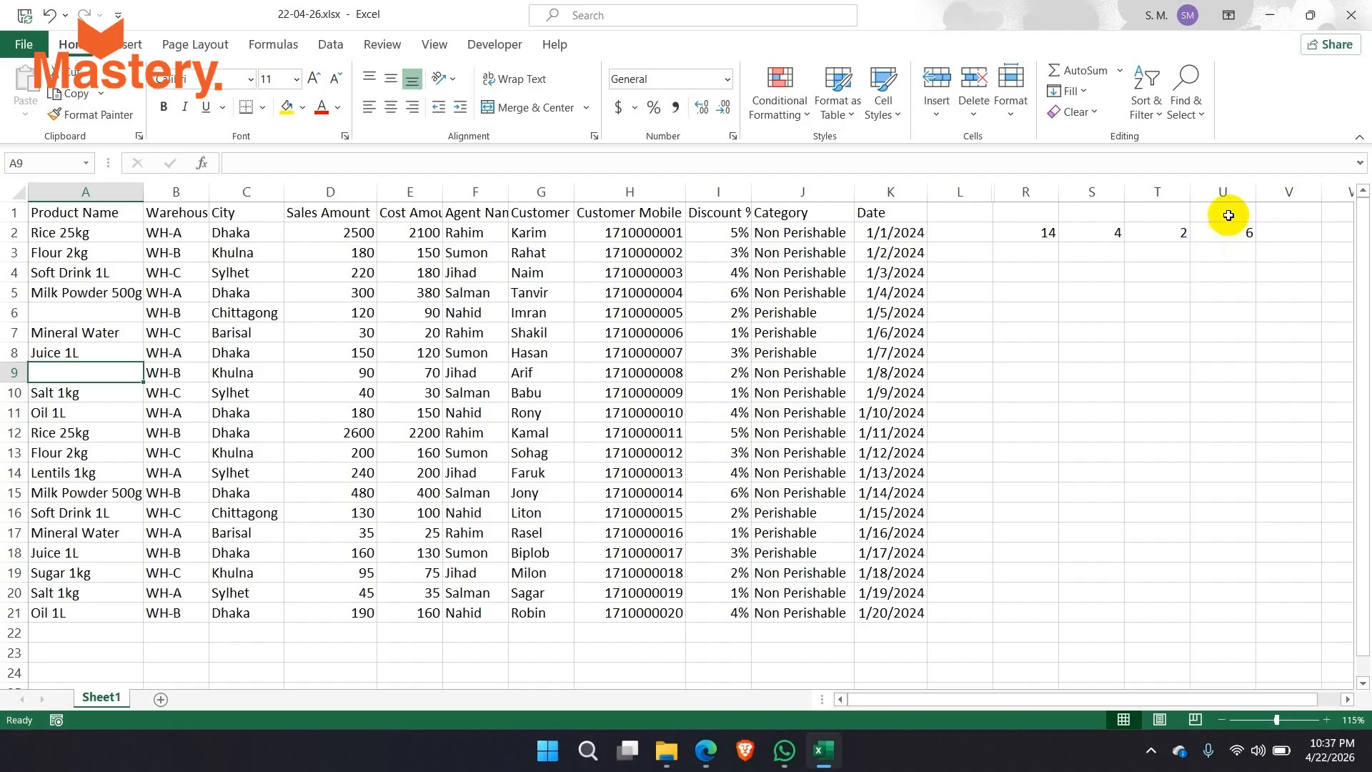
# Start a FILTER formula in V2 with the Product Name range A2:A21 as the array.
pyautogui.click(1272, 236)
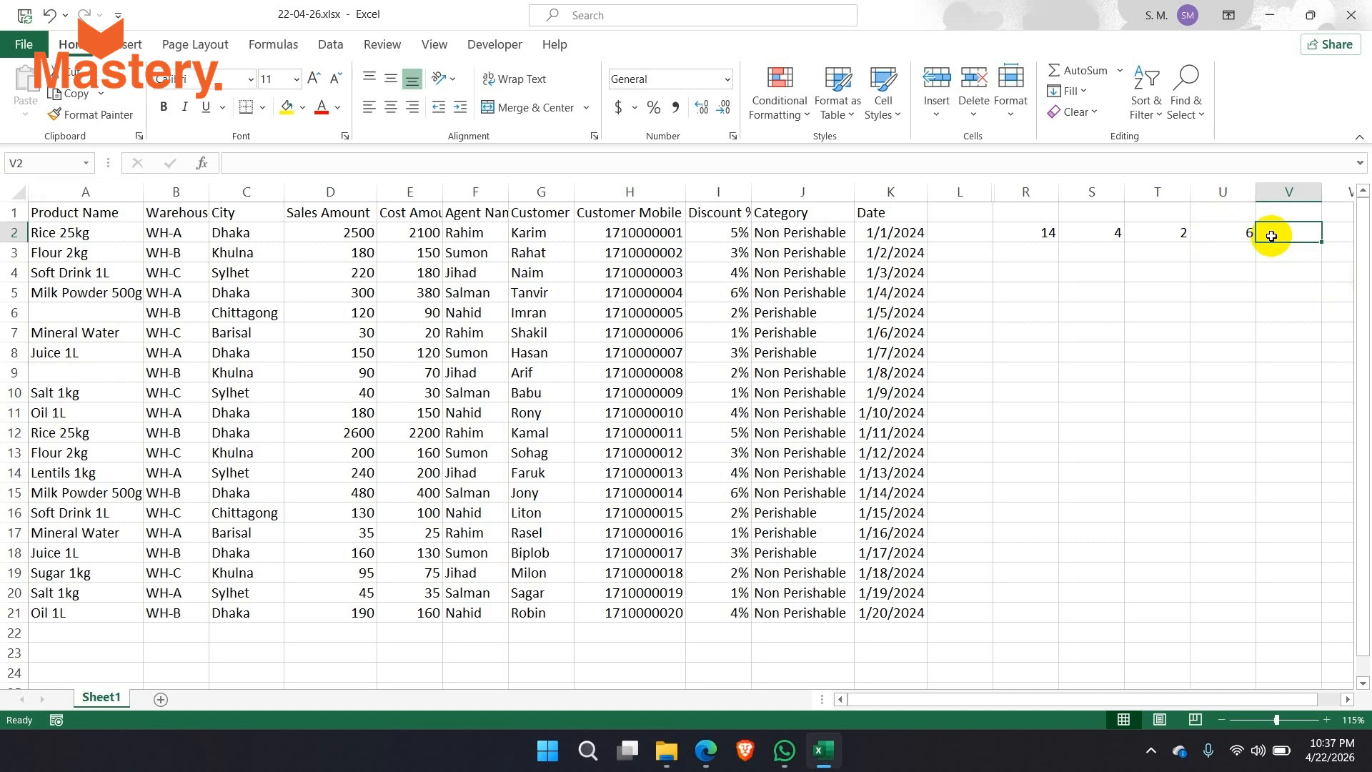
pyautogui.write('=')
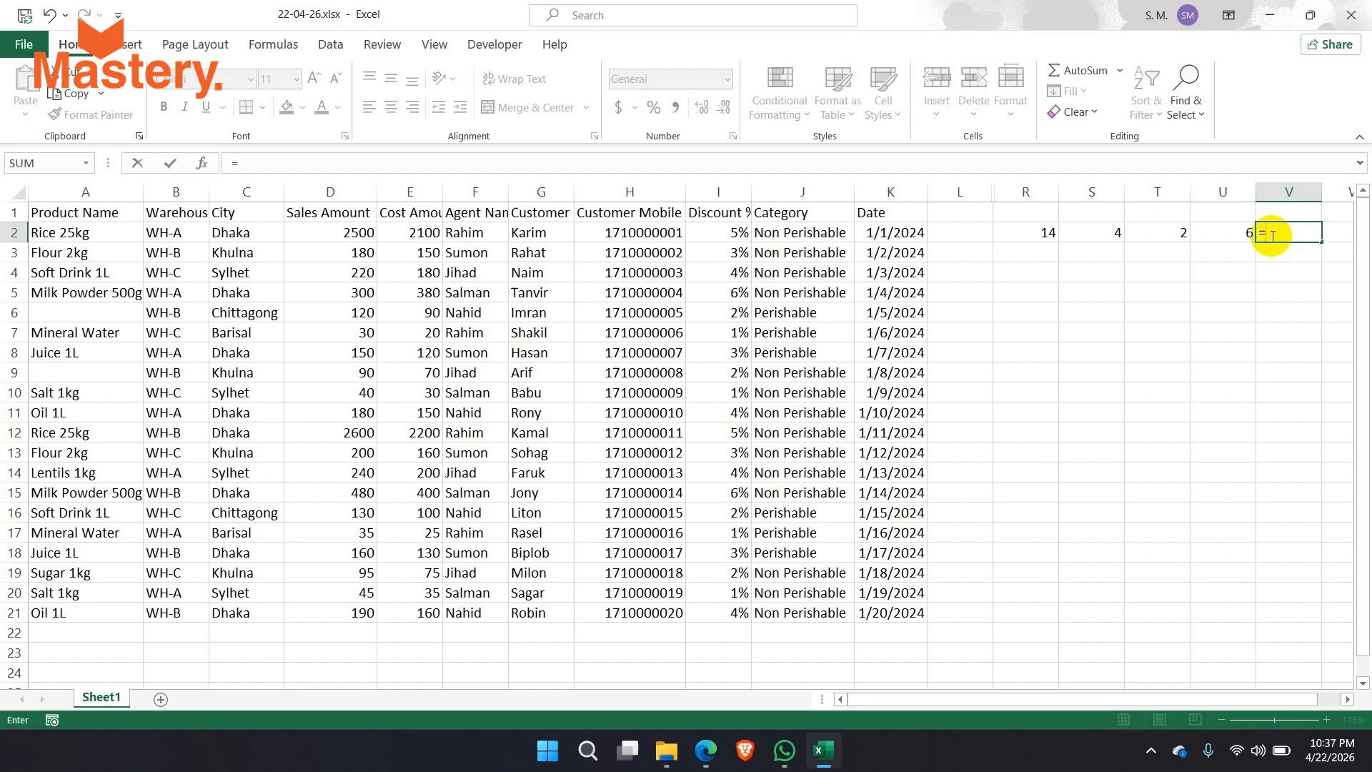
pyautogui.write('fil')
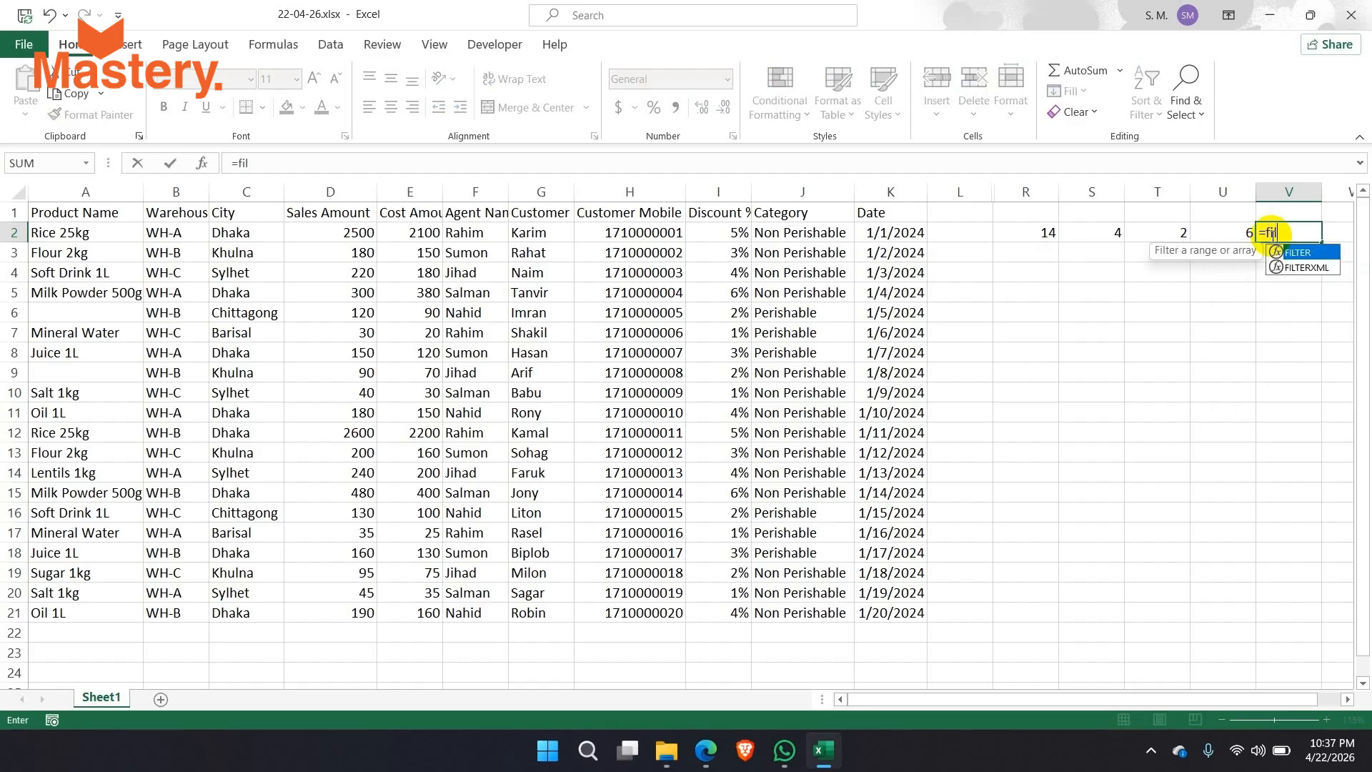
pyautogui.press('Tab')
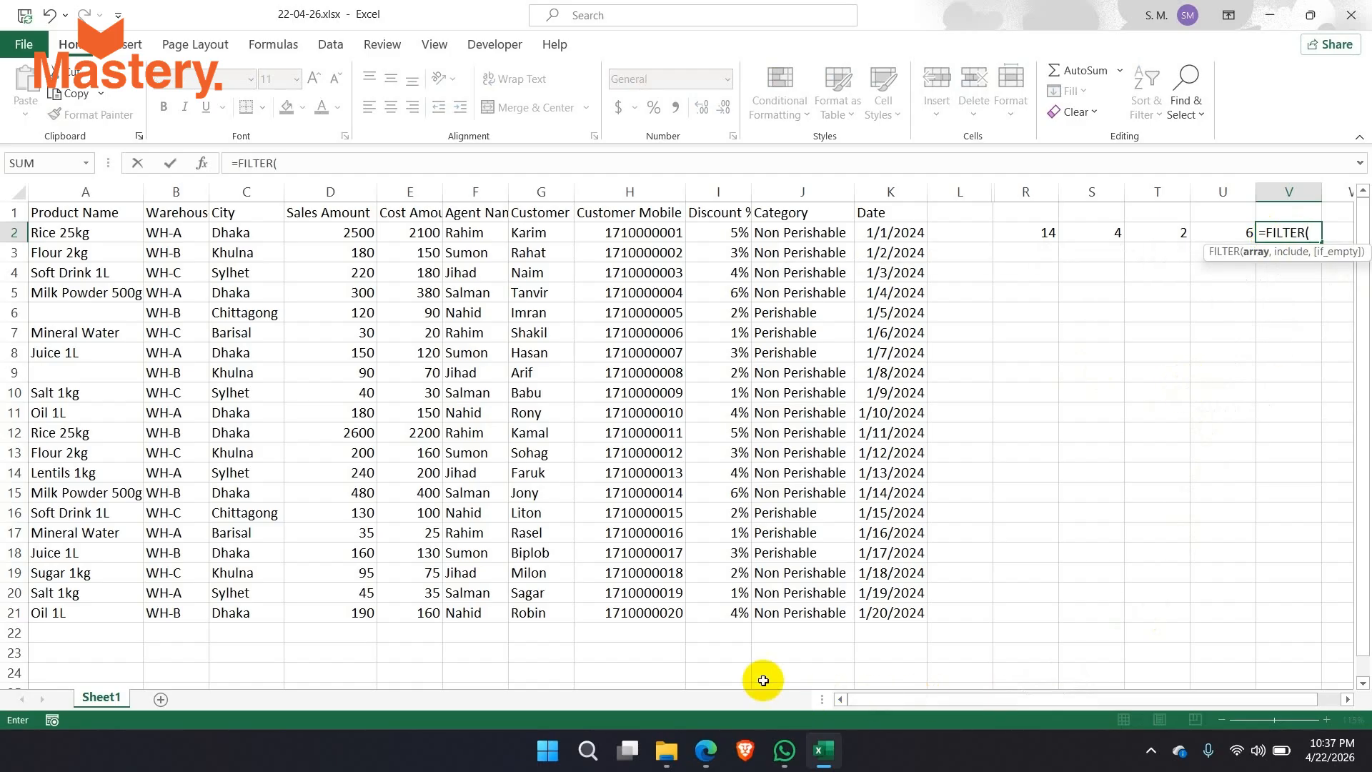
pyautogui.moveTo(85, 232); pyautogui.dragTo(113, 612)
pyautogui.write(',')
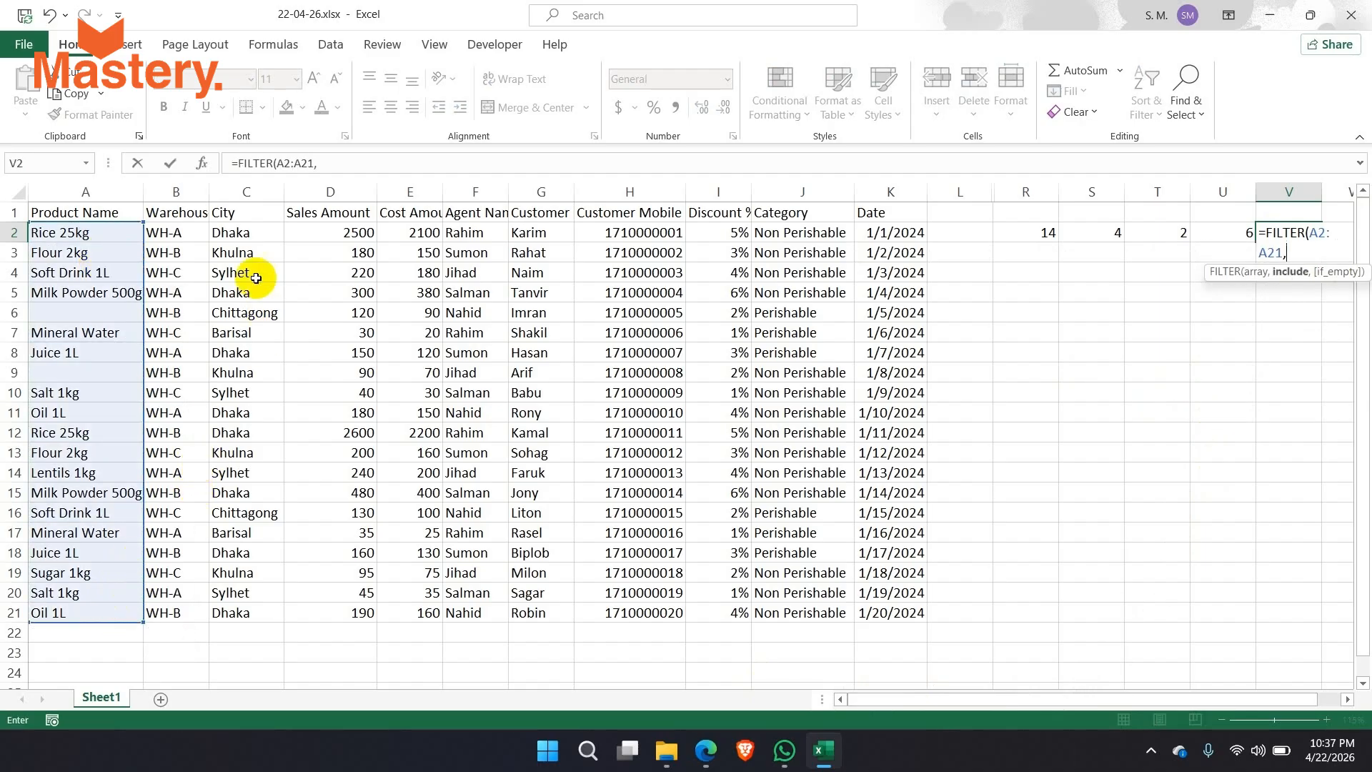
# Complete V2's FILTER formula with the condition that the City range C2:C21 equals "Dhaka", then select its first results.
pyautogui.click(245, 235)
pyautogui.moveTo(245, 235); pyautogui.dragTo(238, 615)
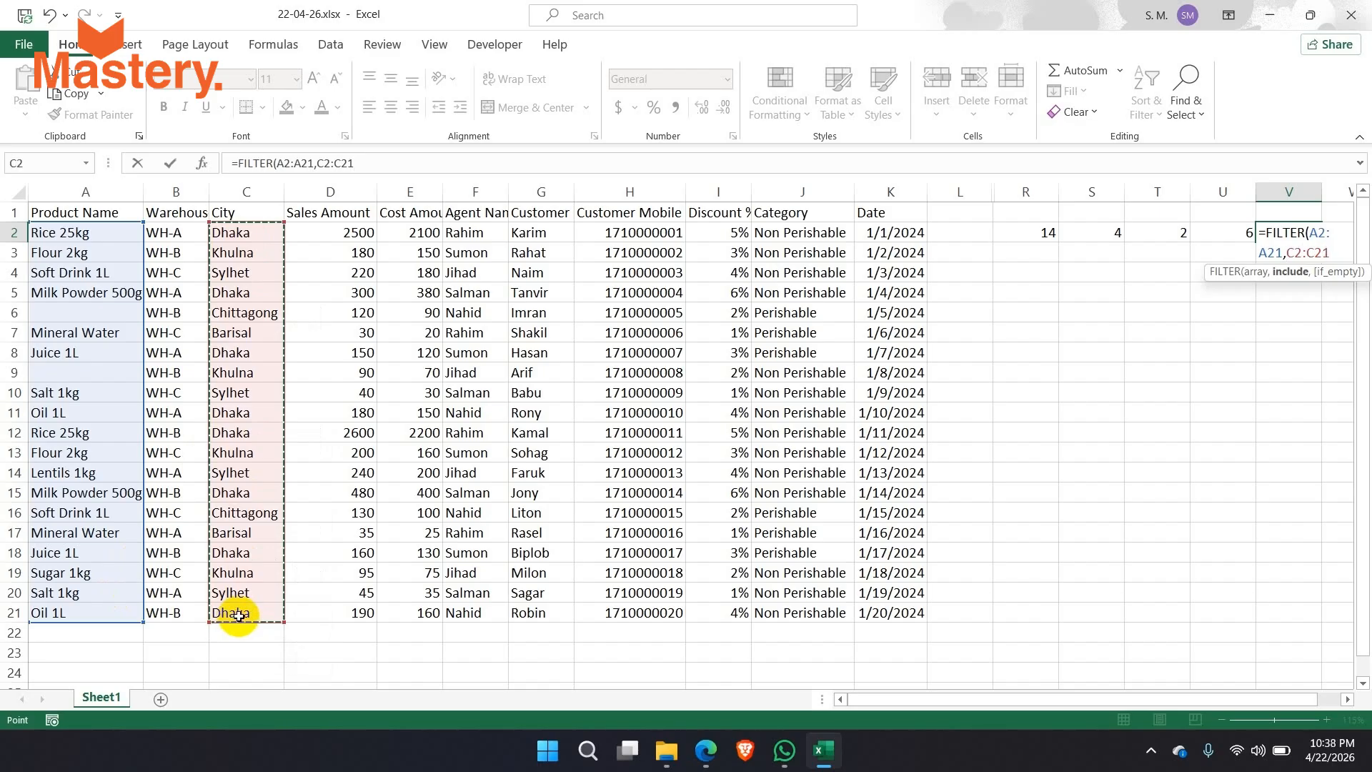
pyautogui.write('=')
pyautogui.write('"')
pyautogui.press('BackSpace')
pyautogui.write('"D')
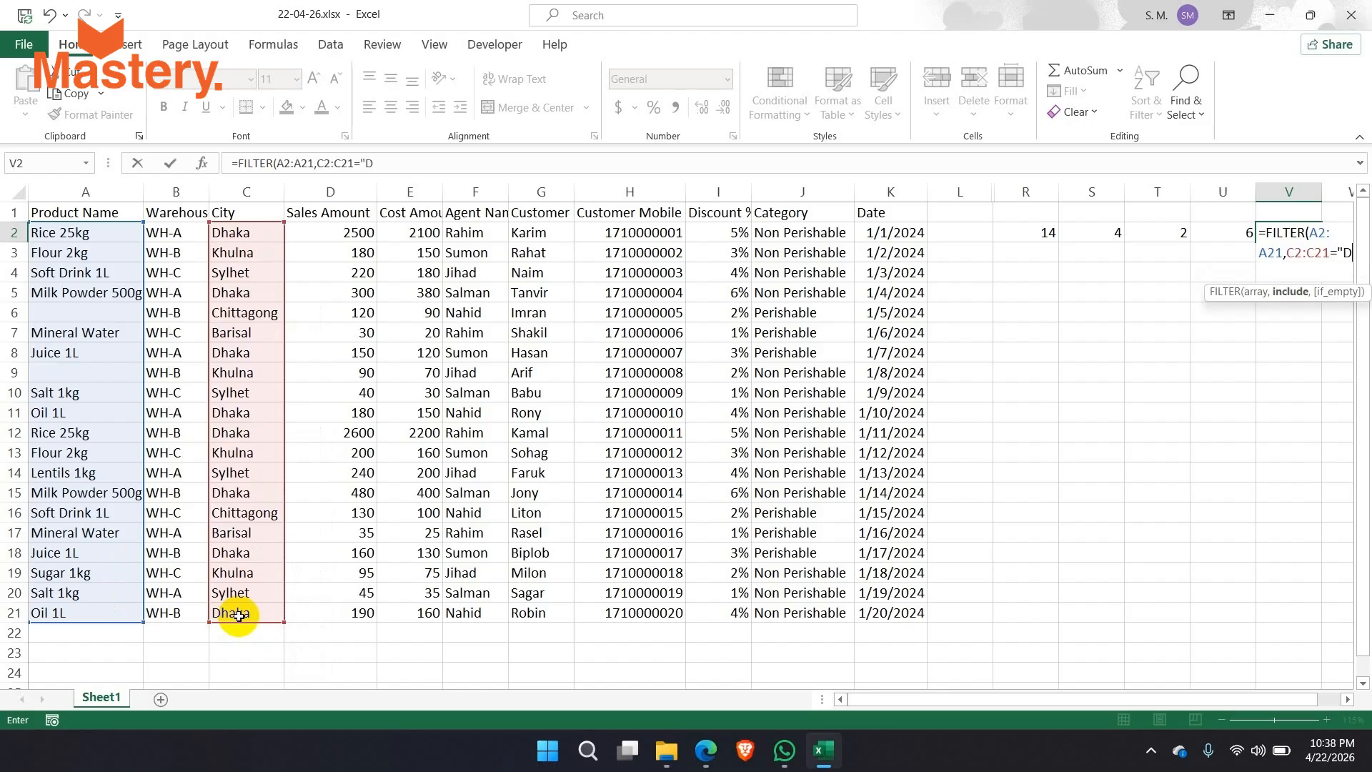
pyautogui.write('haka")')
pyautogui.press('Return')
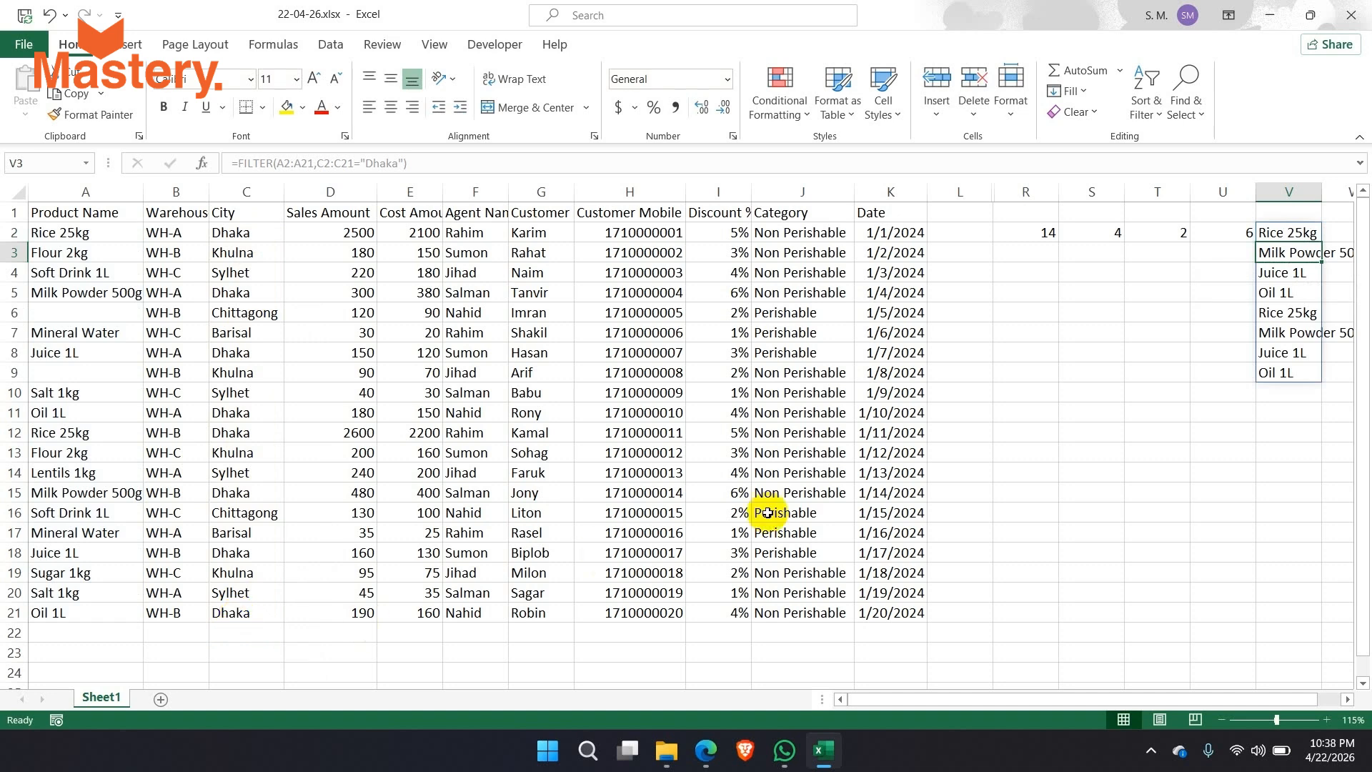
pyautogui.click(1209, 333)
pyautogui.click(1272, 233)
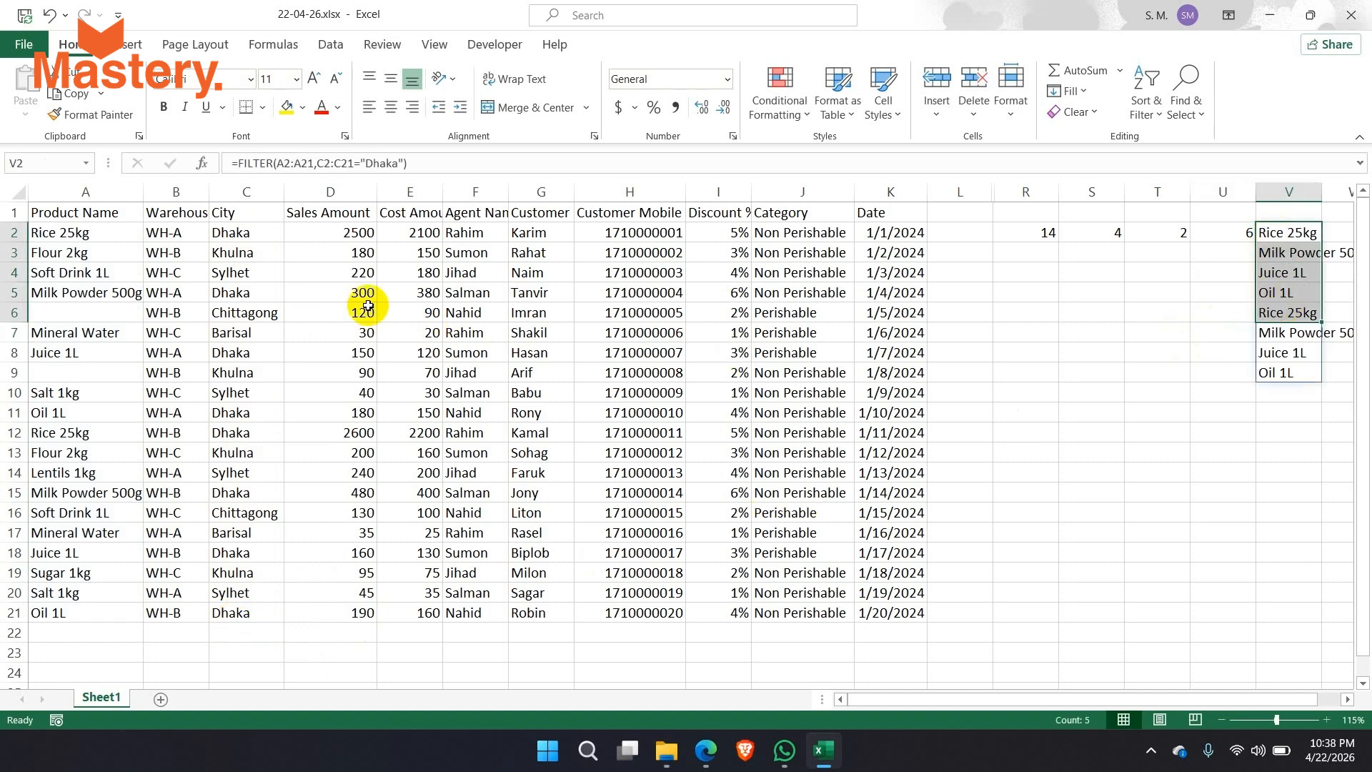
# Compare the Product Name column with the filtered product list that spills down from V2.
pyautogui.click(236, 233)
pyautogui.moveTo(114, 232); pyautogui.dragTo(62, 604)
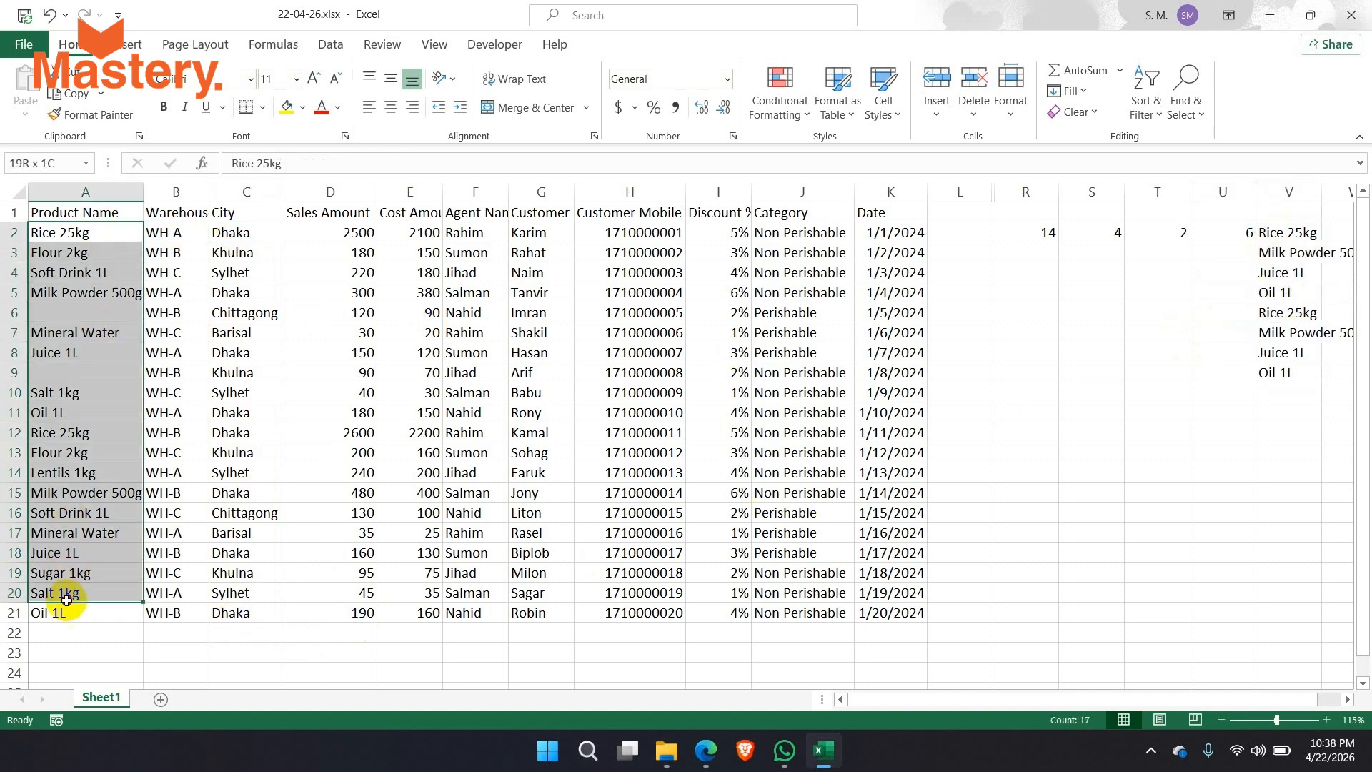
pyautogui.moveTo(1290, 234); pyautogui.dragTo(1237, 386)
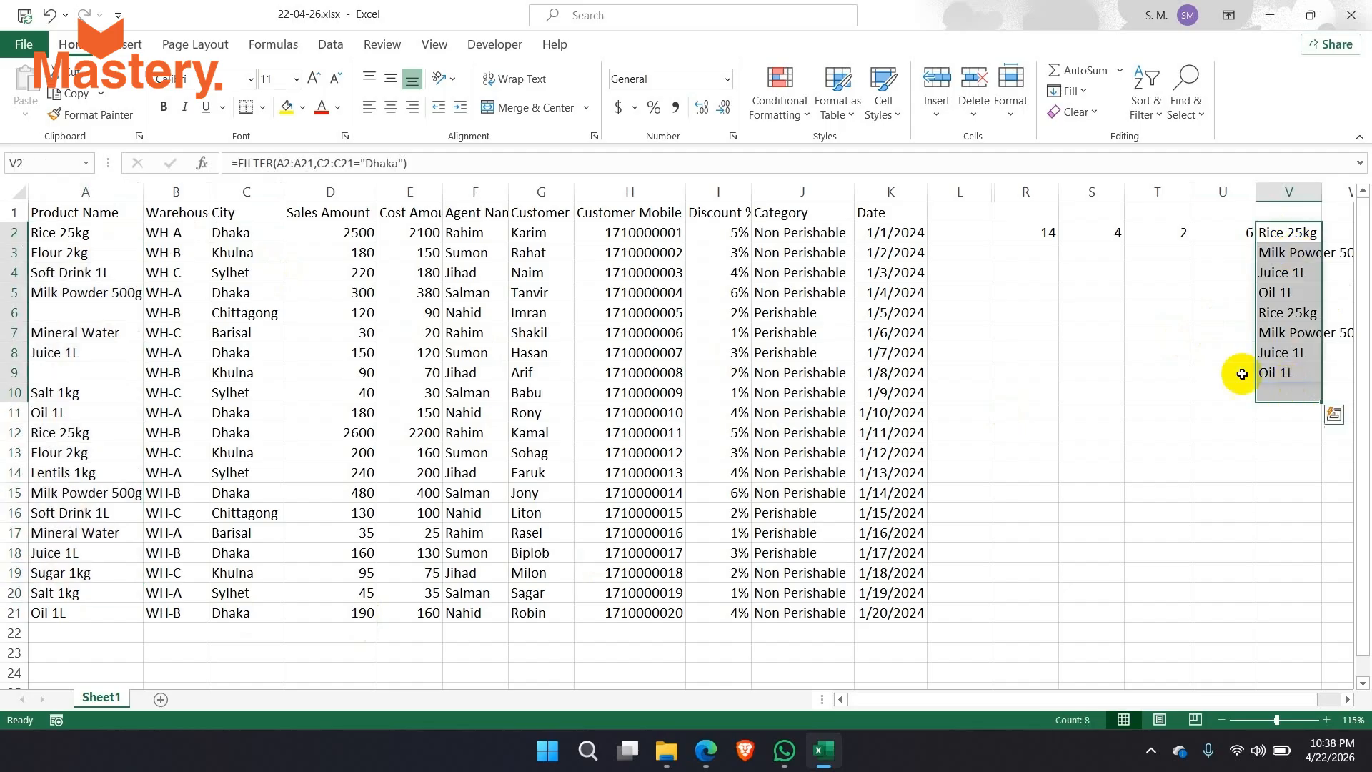
# Wrap V2's FILTER formula in COUNTA so it reads =COUNTA(FILTER(A2:A21,C2:C21="Dhaka")).
pyautogui.moveTo(437, 163); pyautogui.dragTo(240, 163)
pyautogui.hotkey('ctrl', 'c')
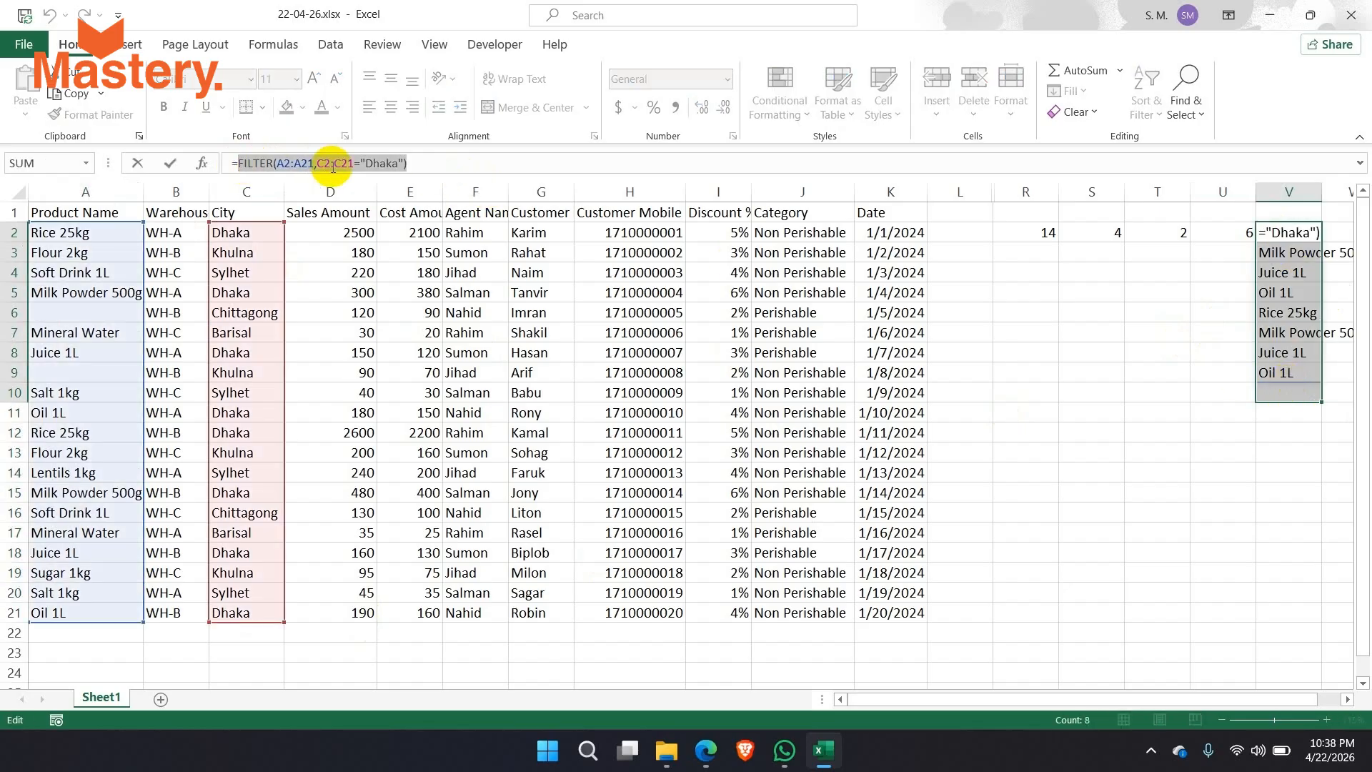
pyautogui.press('BackSpace')
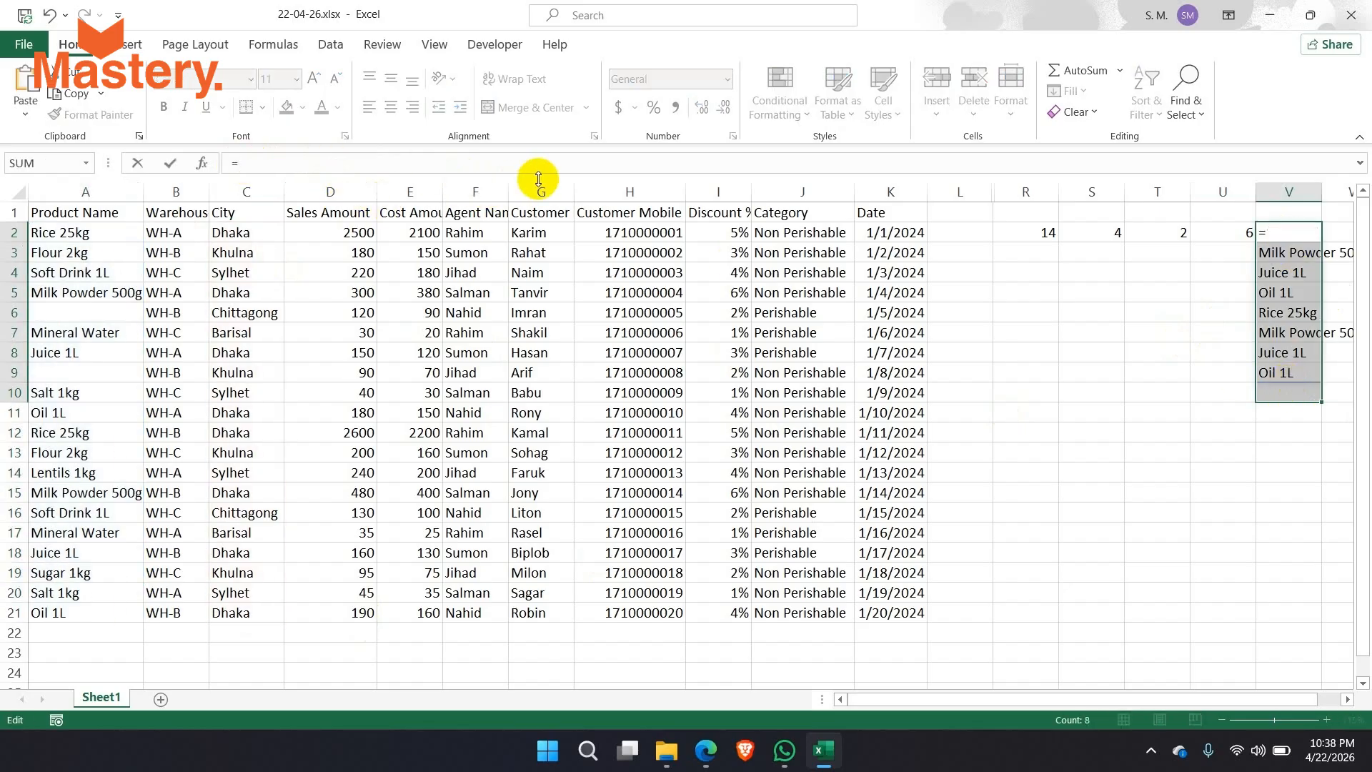
pyautogui.write('c')
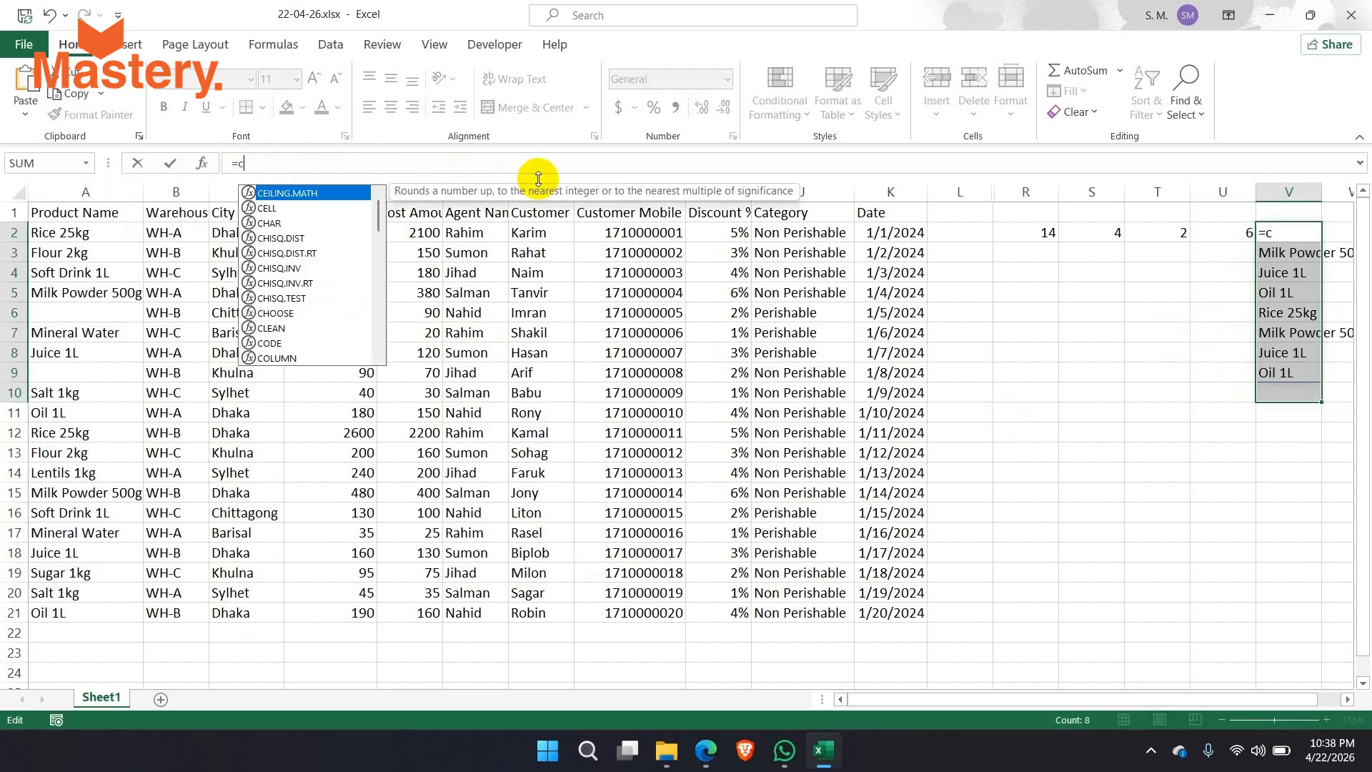
pyautogui.write('ount')
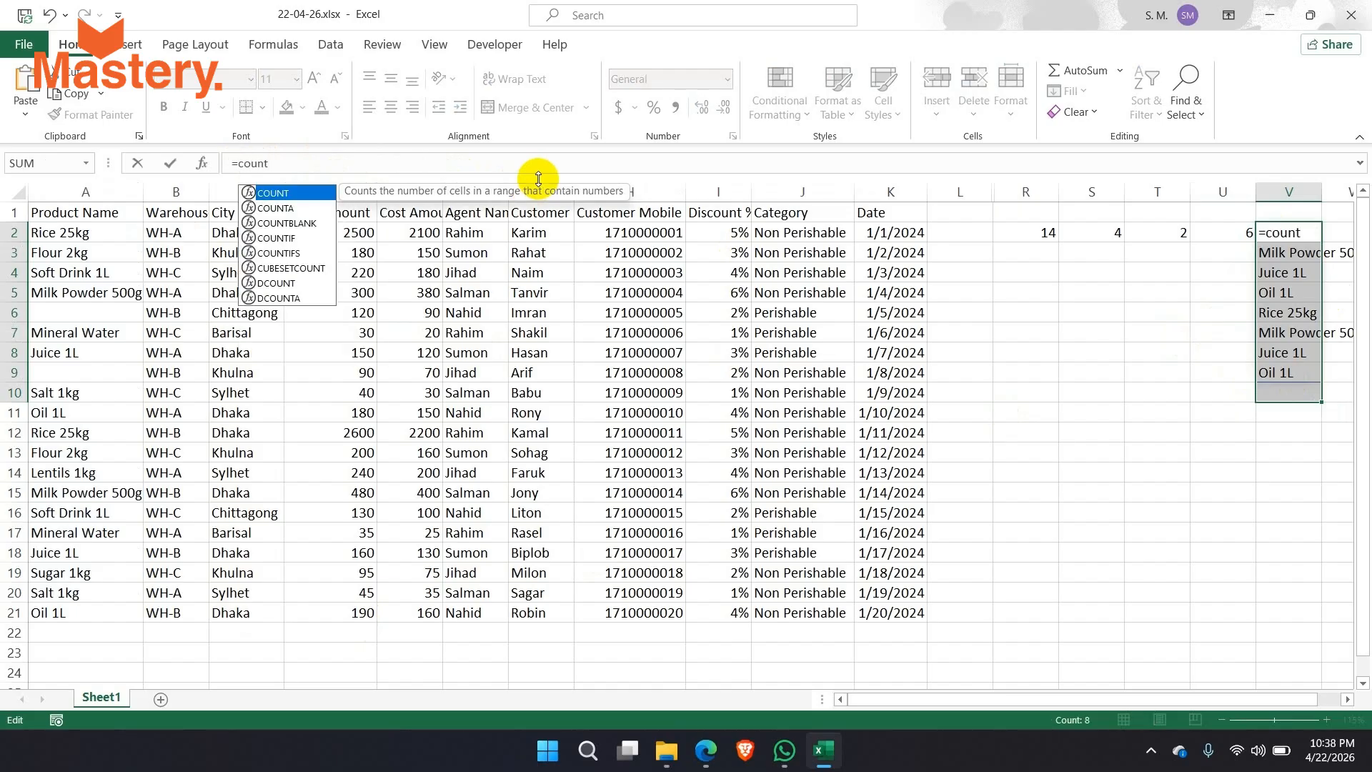
pyautogui.write('a')
pyautogui.press('Tab')
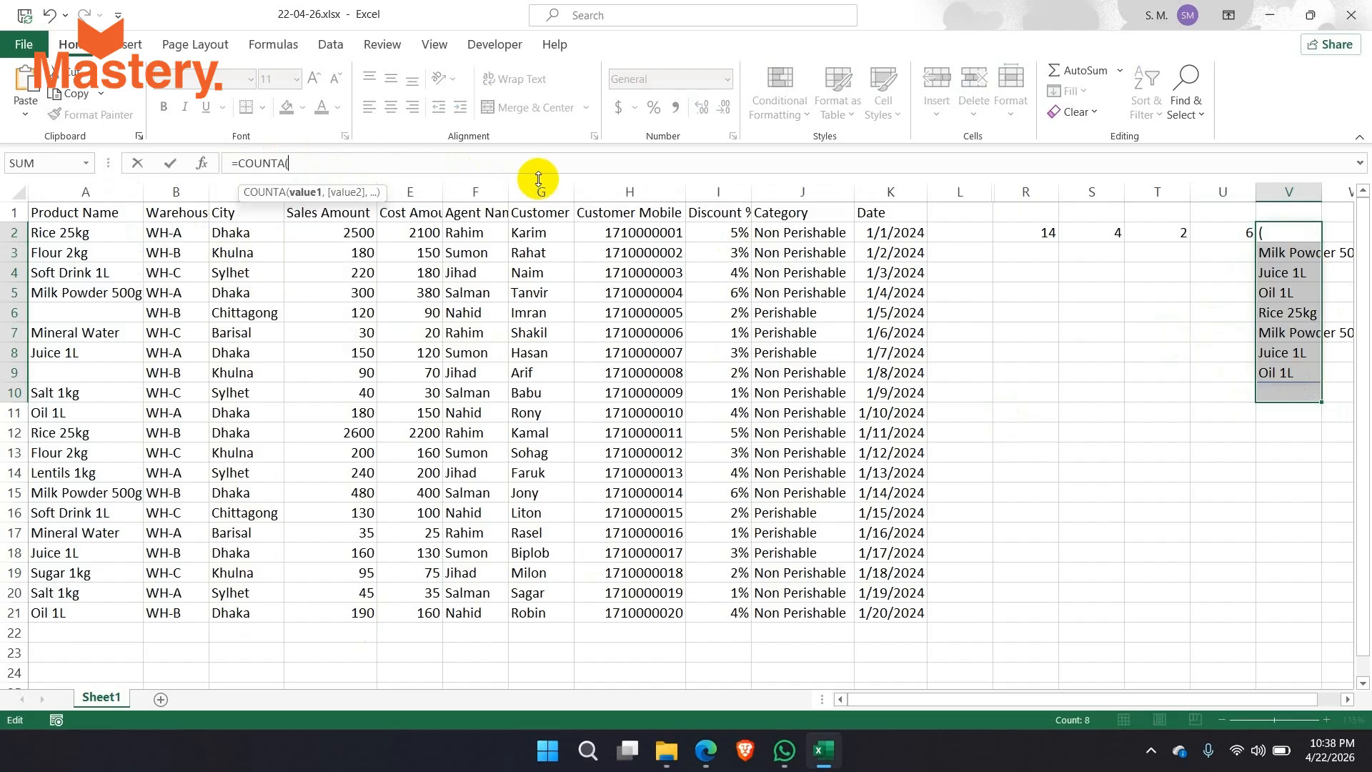
pyautogui.hotkey('ctrl', 'v')
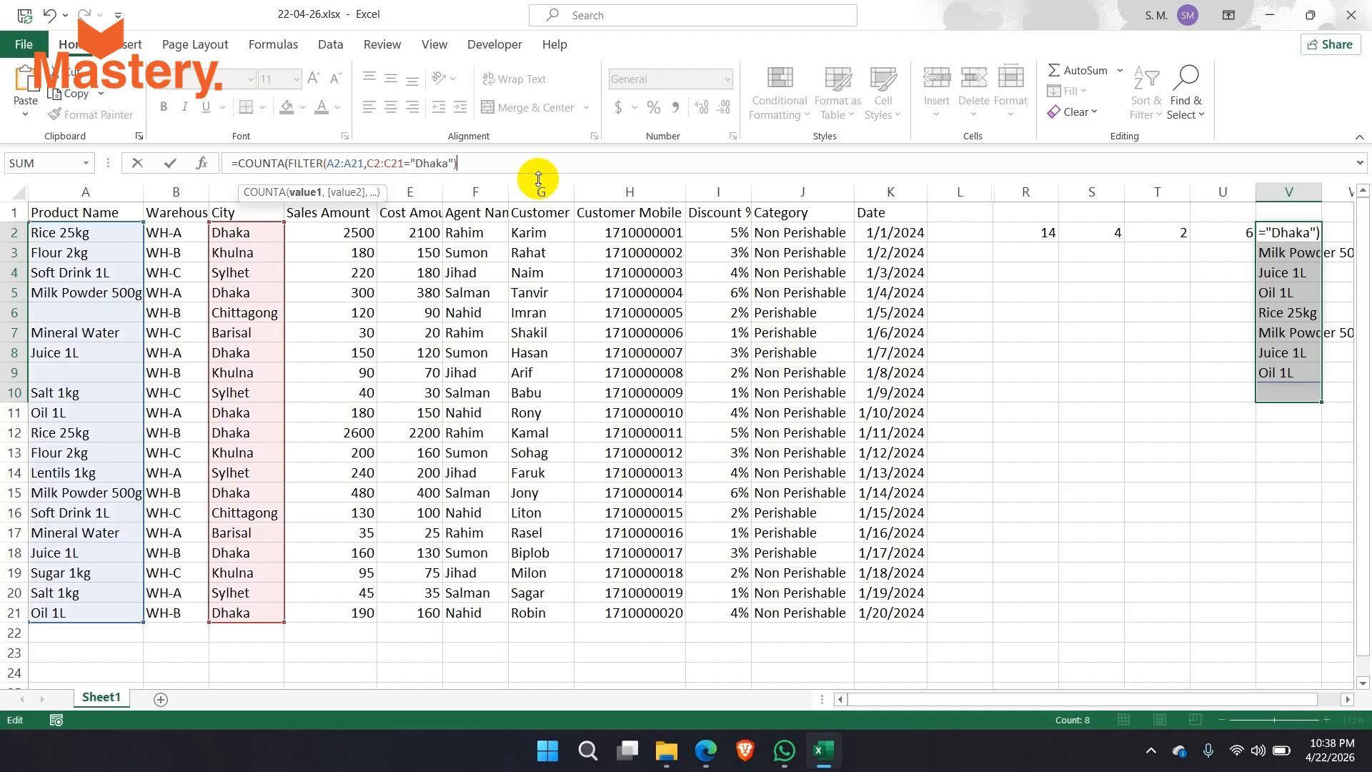
pyautogui.press('Return')
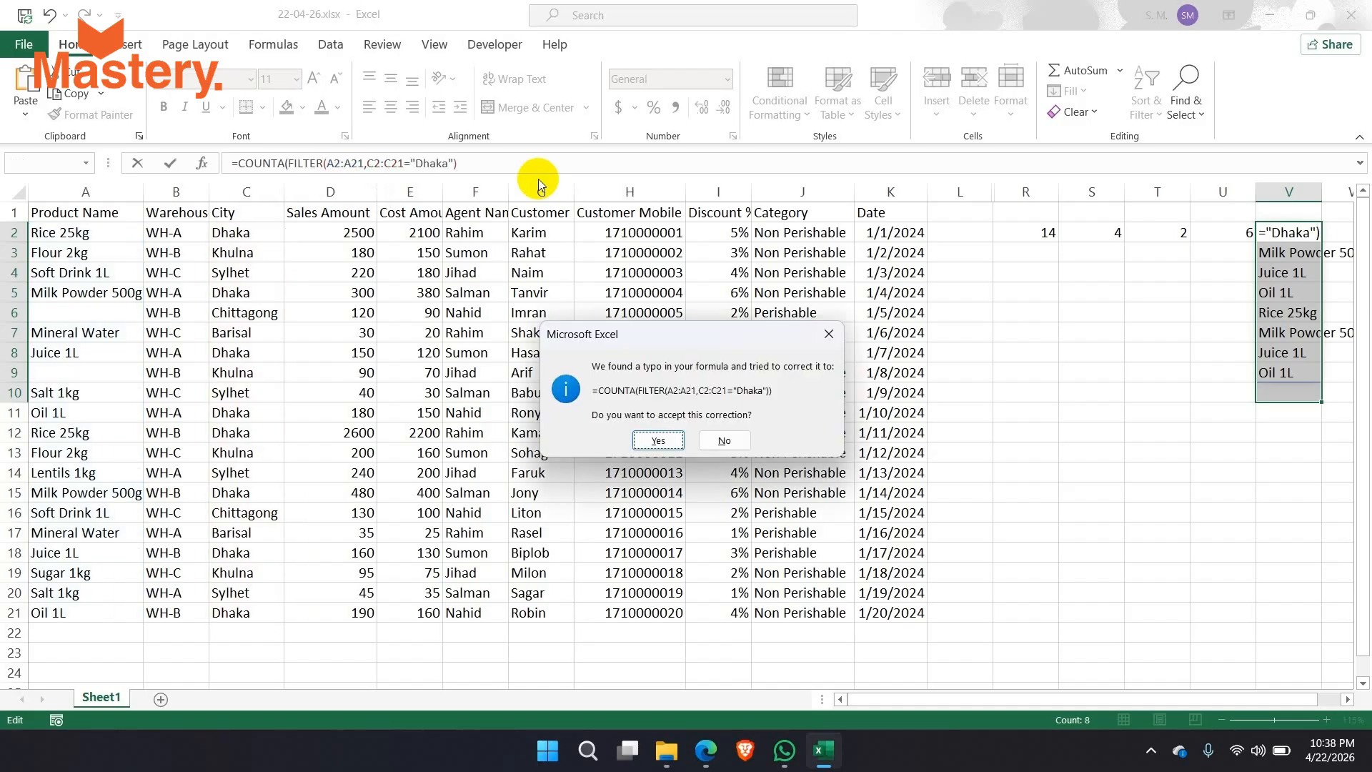
pyautogui.press('Return')
# Examine V2's combined COUNTA and FILTER formula by highlighting its text.
pyautogui.click(1301, 232)
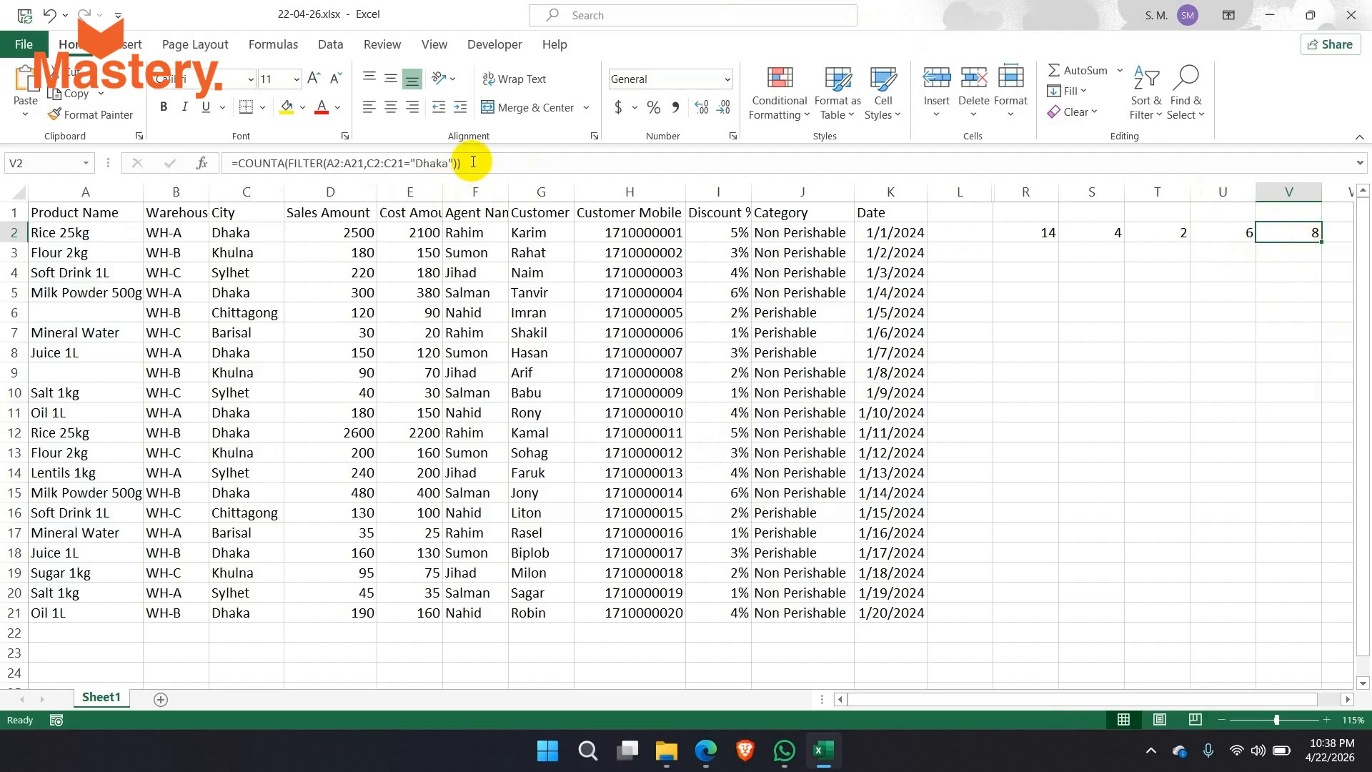
pyautogui.moveTo(472, 162); pyautogui.dragTo(247, 148)
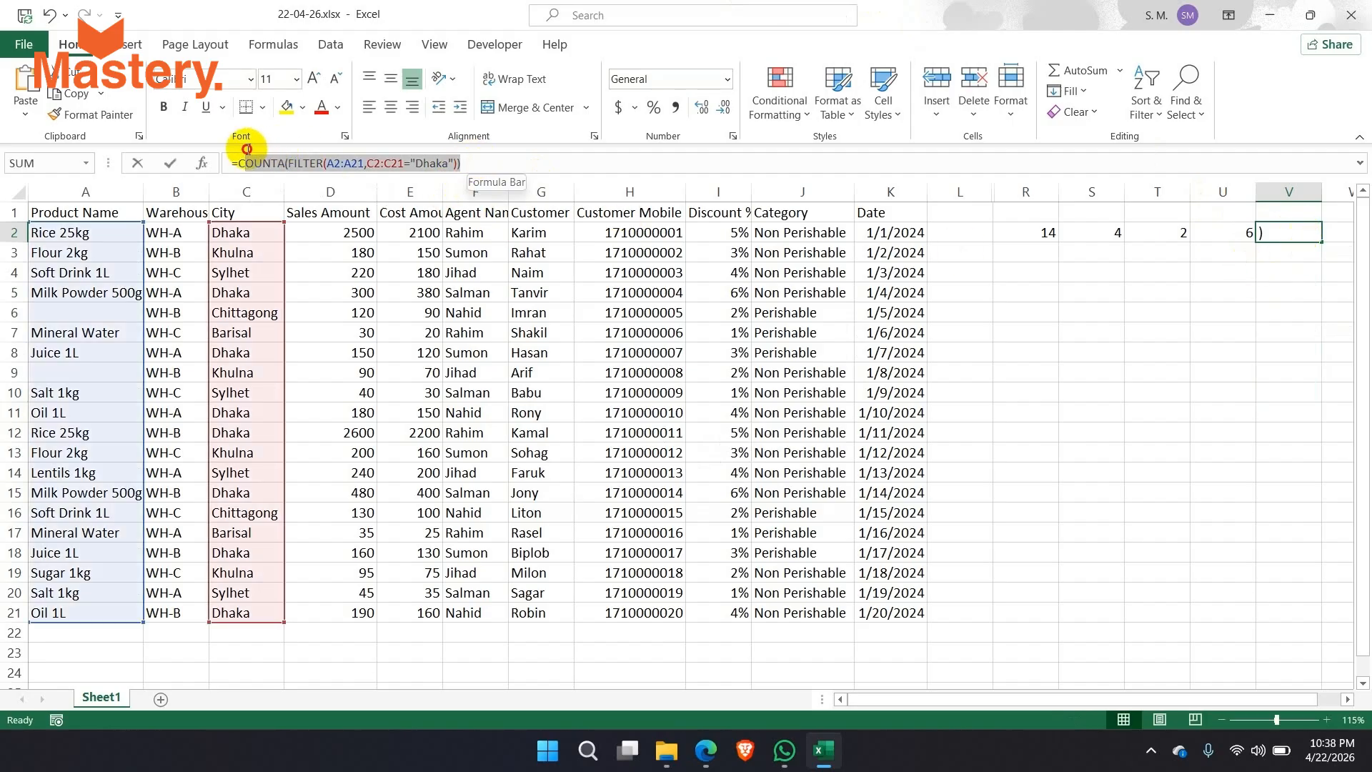
pyautogui.click(246, 154)
pyautogui.moveTo(471, 163); pyautogui.dragTo(243, 157)
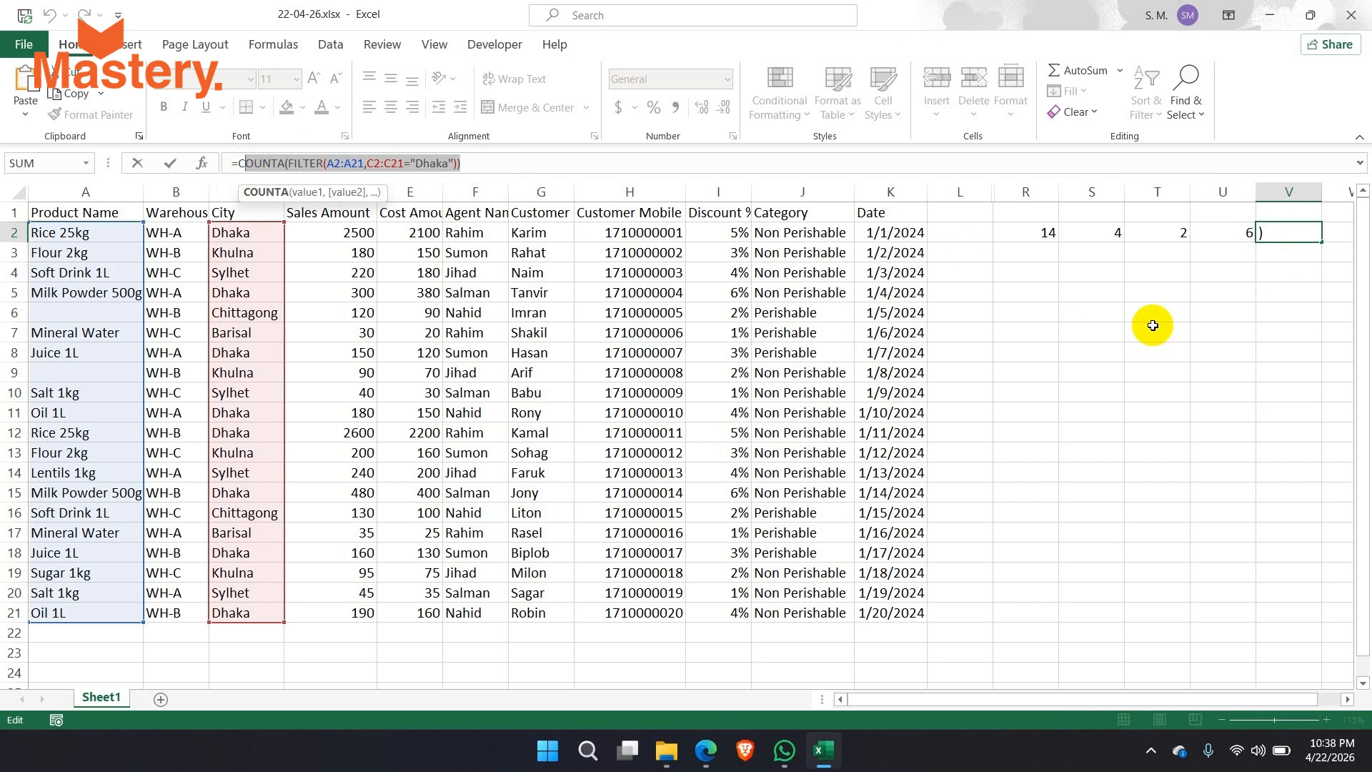
# Commit the formula =COUNTA(FILTER(A2:A21,C2:C21="Dhaka")) in V2 and hide columns R through U.
pyautogui.hotkey('ctrl', 'Return')
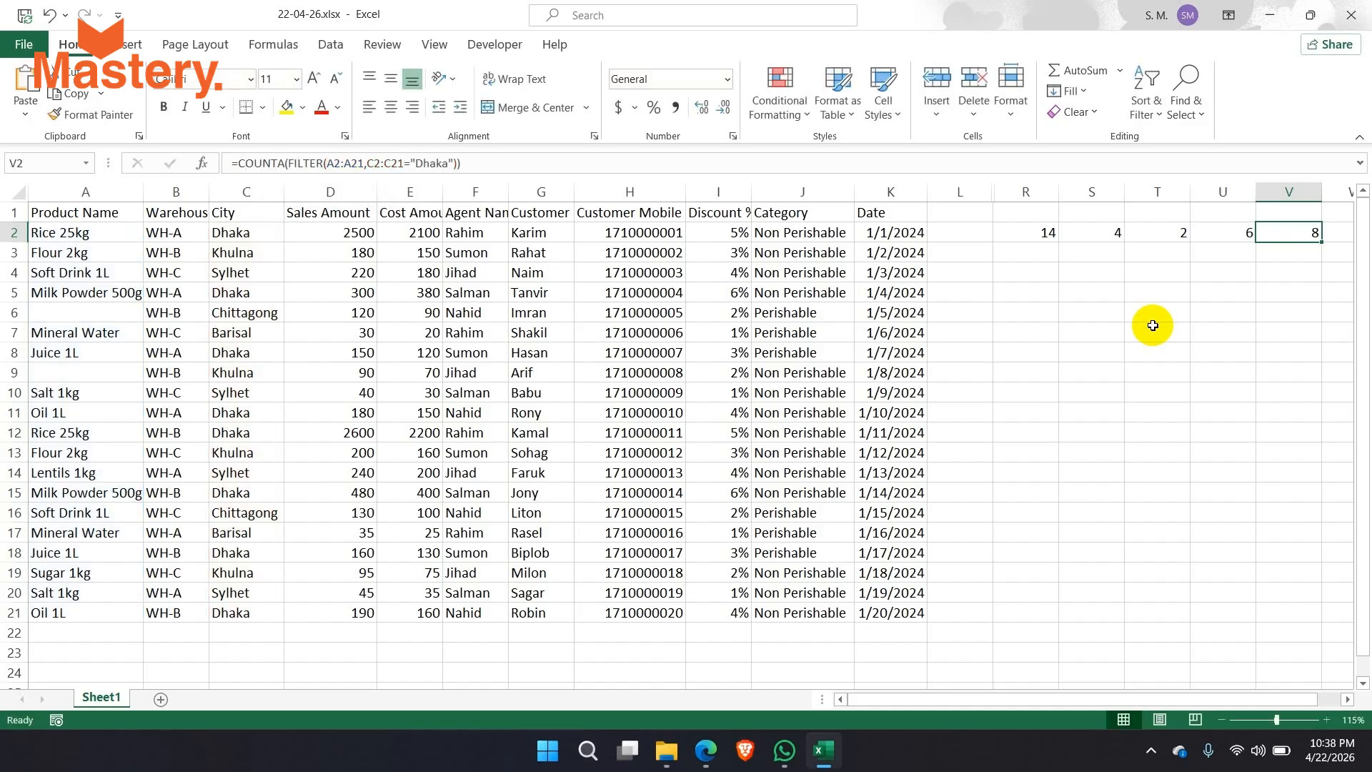
pyautogui.moveTo(1020, 190); pyautogui.dragTo(1204, 191)
pyautogui.rightClick(1151, 298)
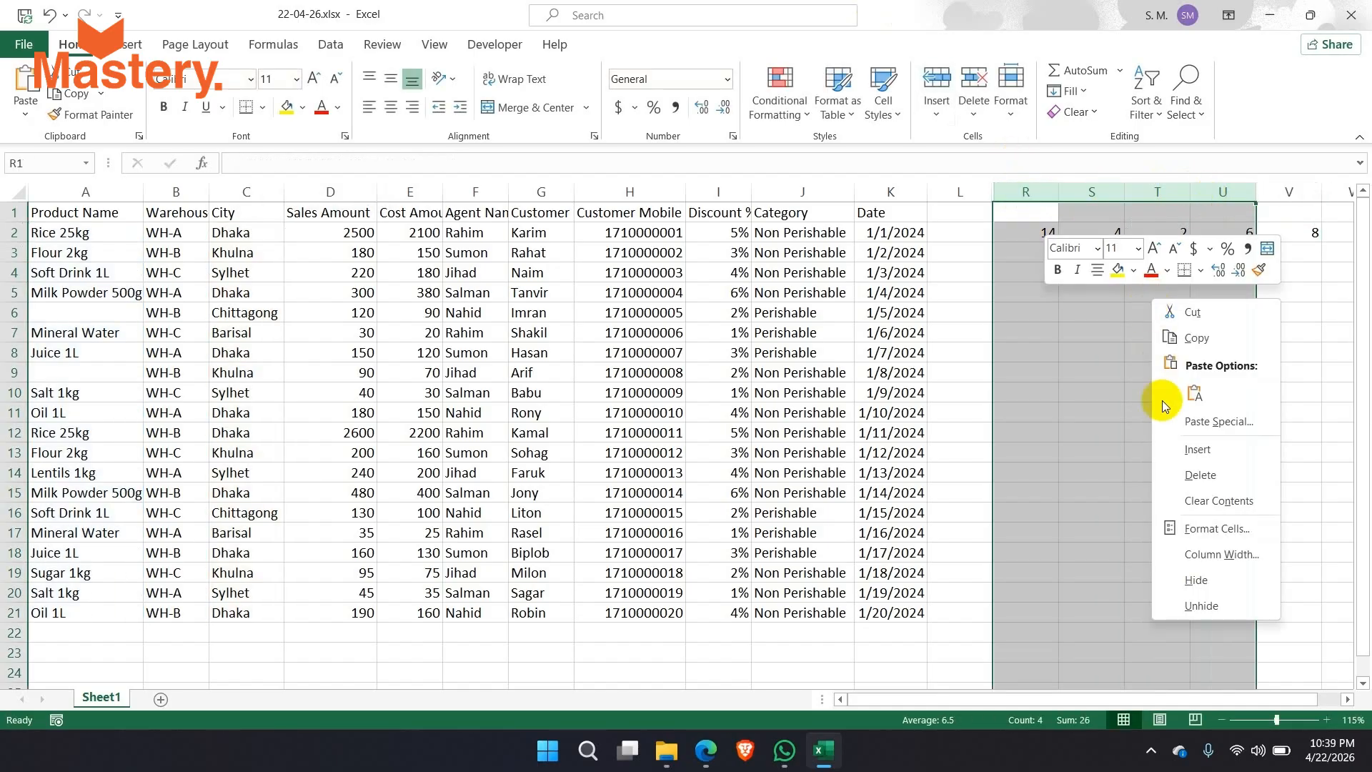
pyautogui.click(1190, 475)
# Enter =UNIQUE(F2:F21) in cell W2 to list the distinct agent names.
pyautogui.click(1092, 232)
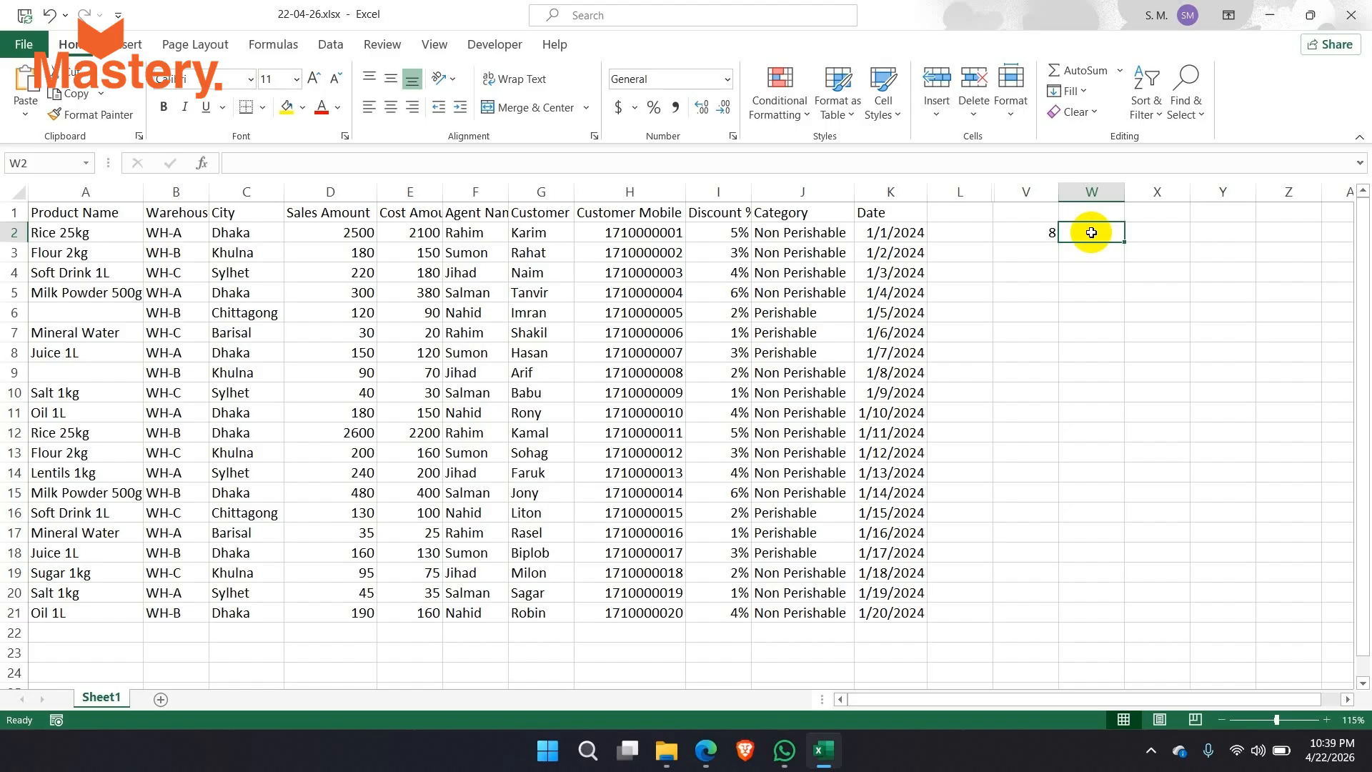
pyautogui.write('=uni')
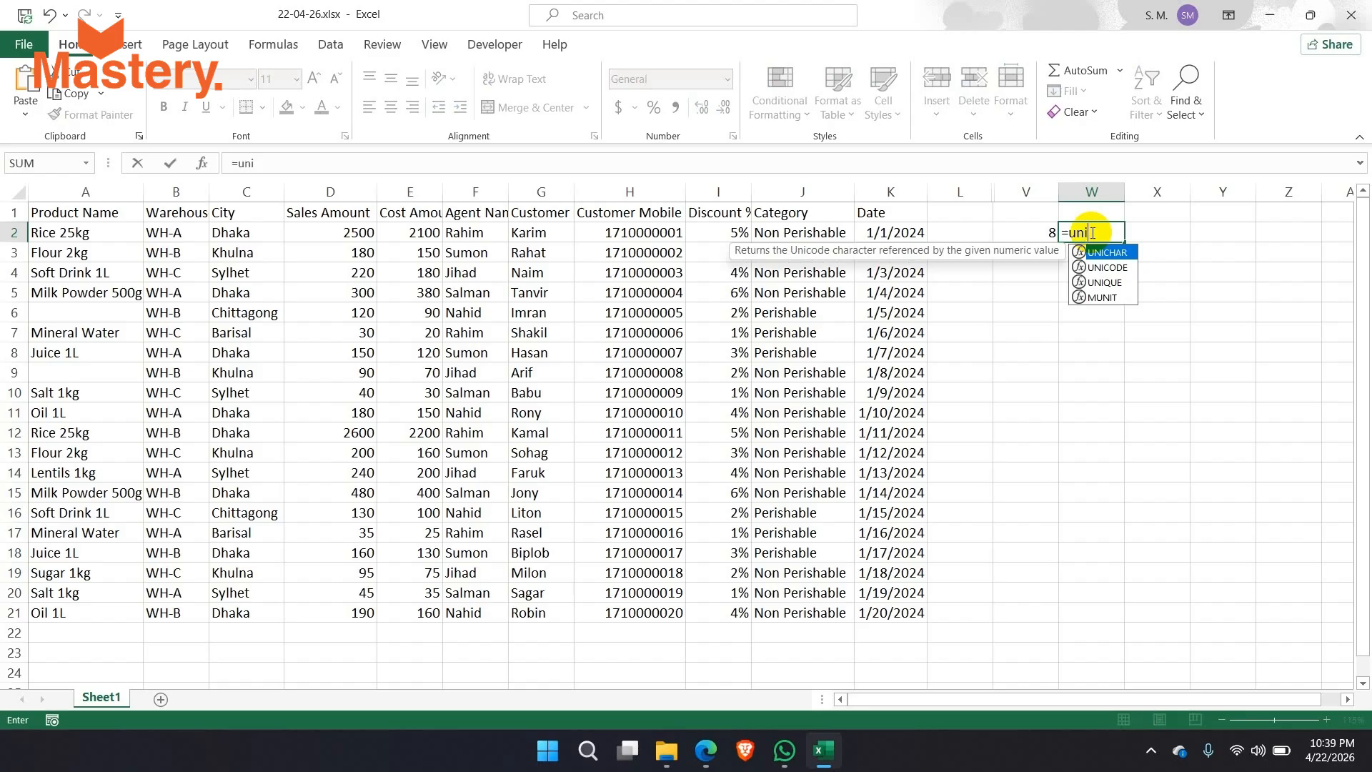
pyautogui.write('que')
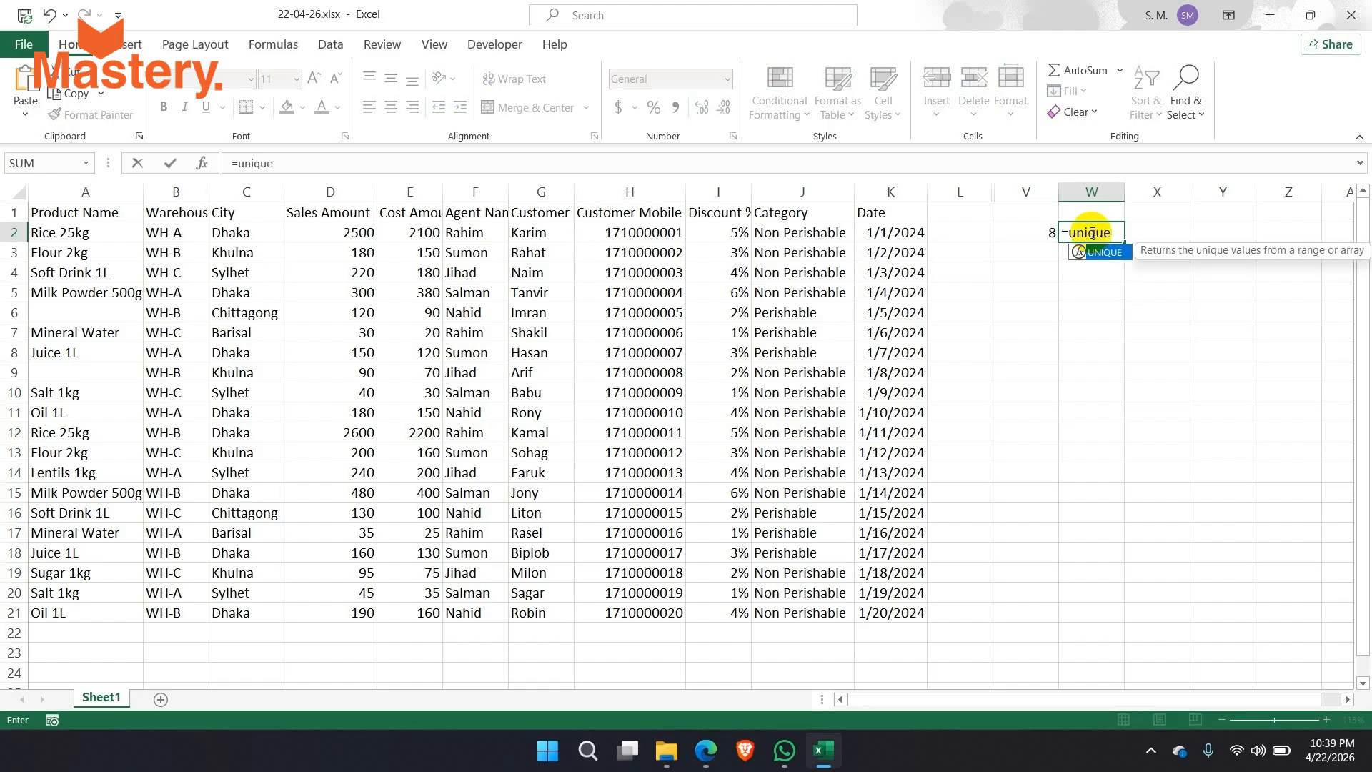
pyautogui.press('Tab')
pyautogui.moveTo(464, 233); pyautogui.dragTo(480, 621)
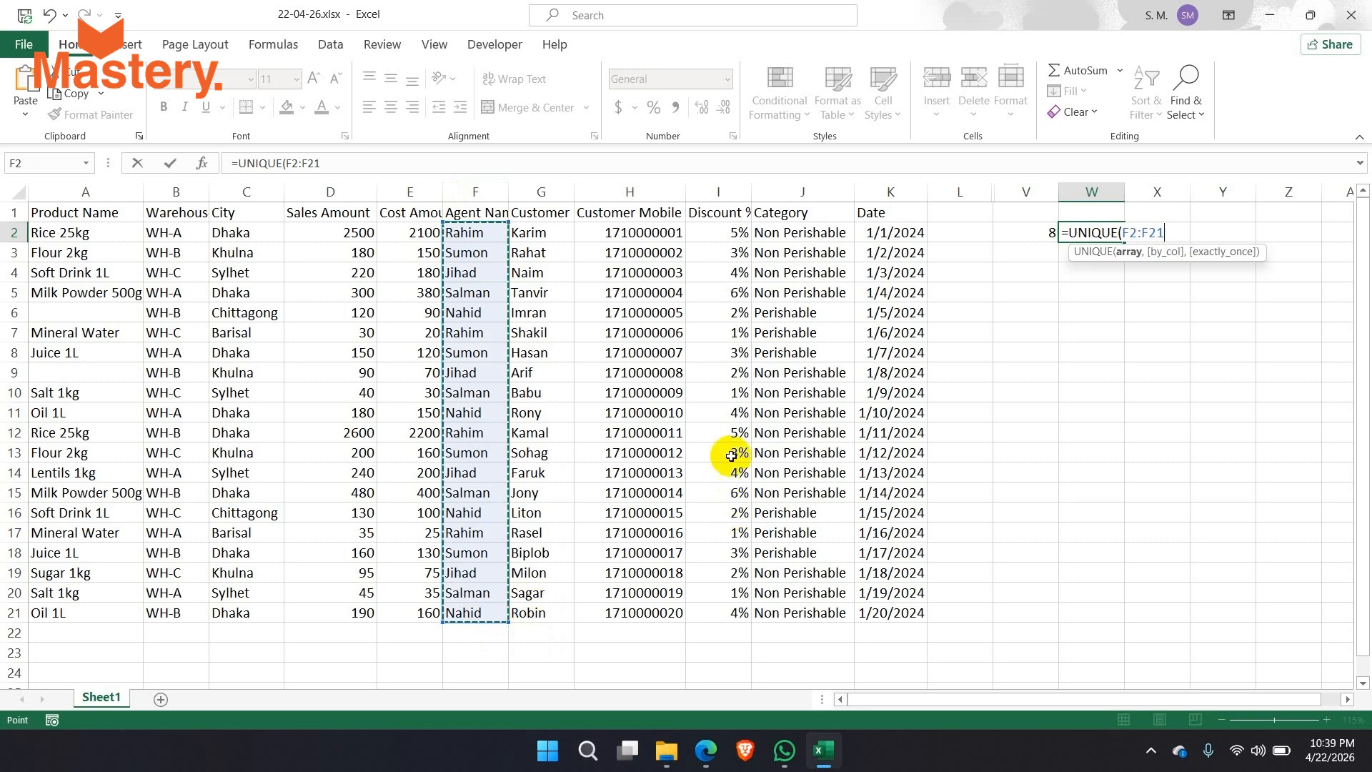
pyautogui.press('Return')
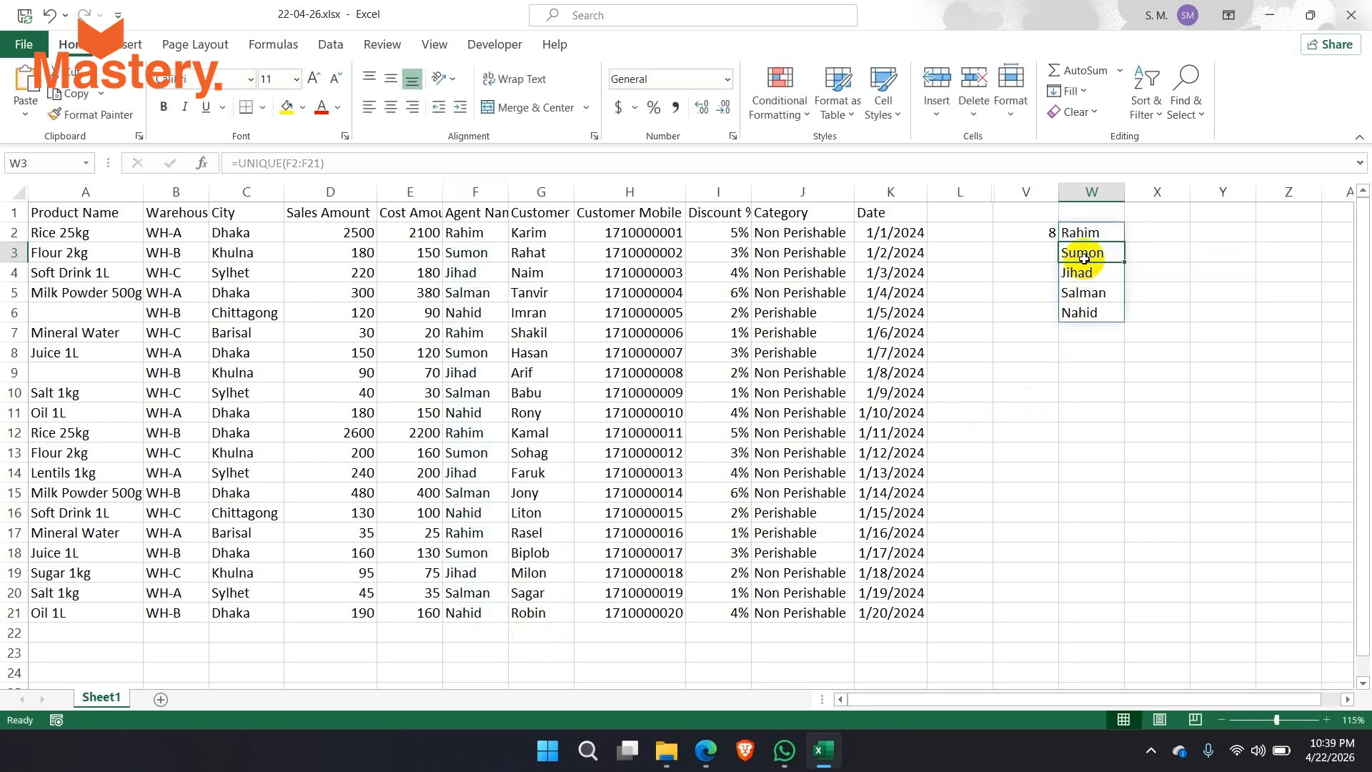
# Replace the array in W2's UNIQUE formula with the entire customer name column, G:G.
pyautogui.click(1095, 236)
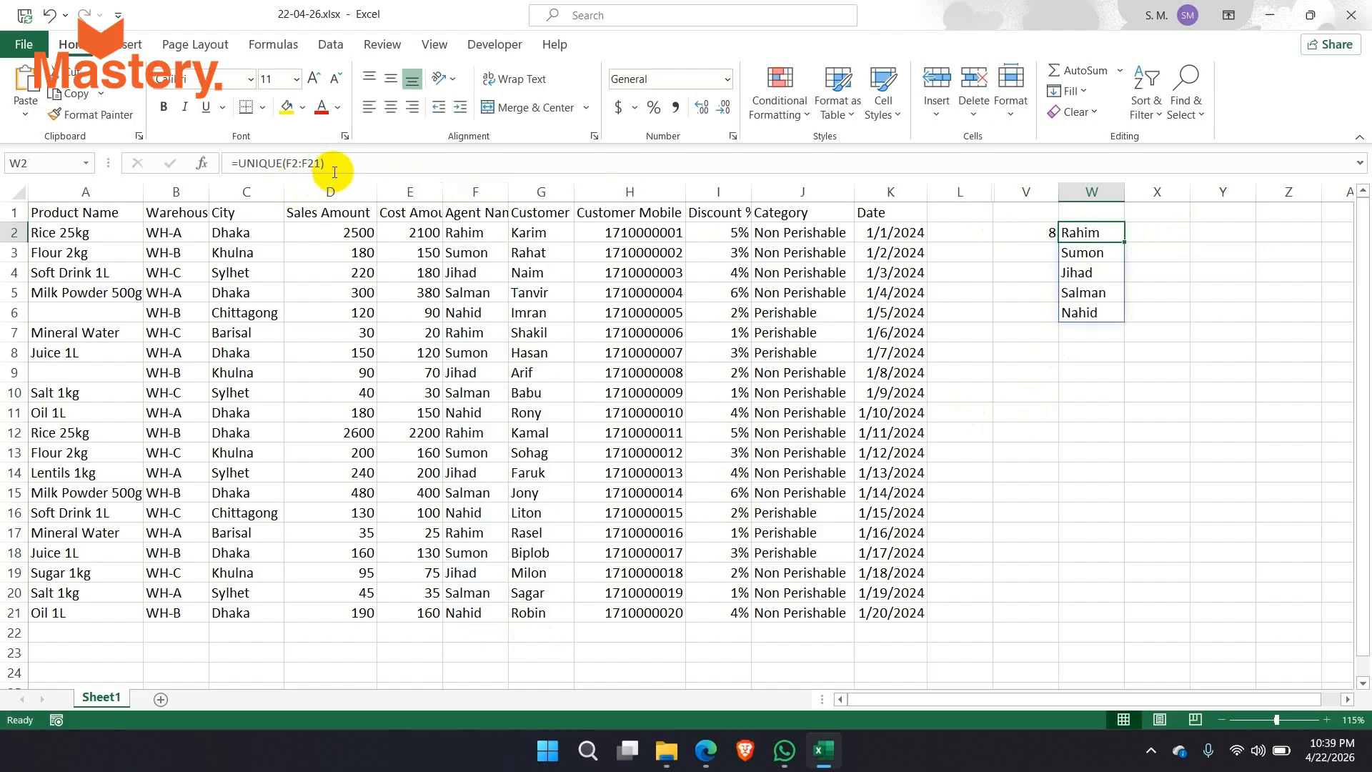
pyautogui.moveTo(323, 163); pyautogui.dragTo(288, 163)
pyautogui.press('BackSpace')
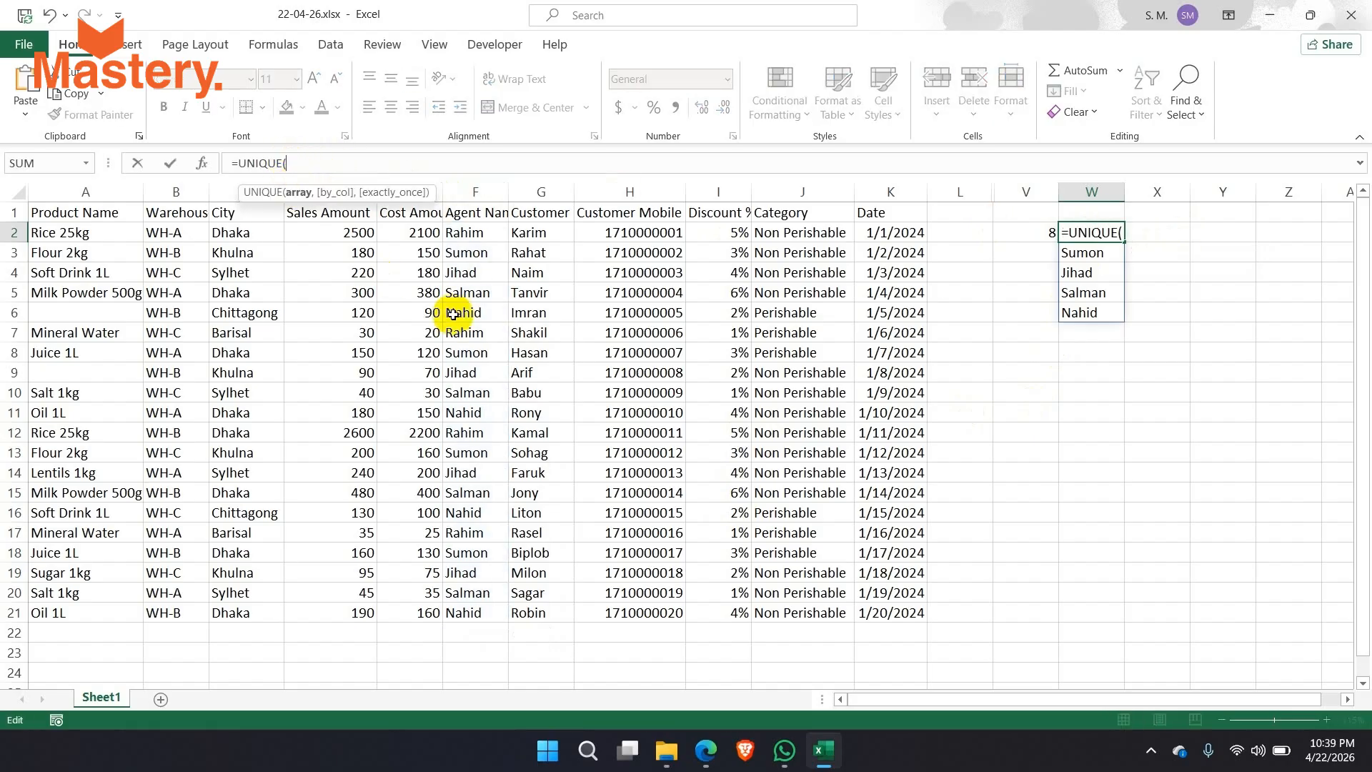
pyautogui.click(541, 192)
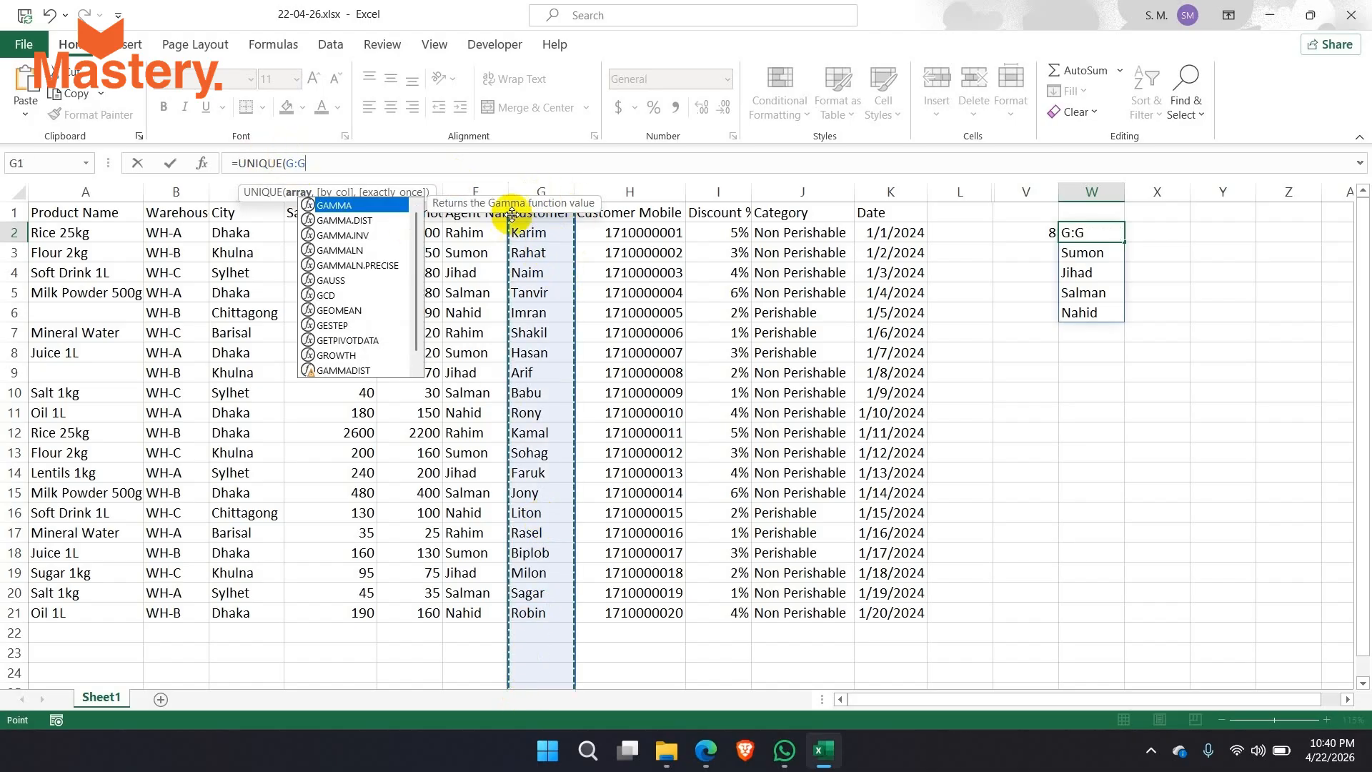
pyautogui.click(538, 161)
pyautogui.press('Return')
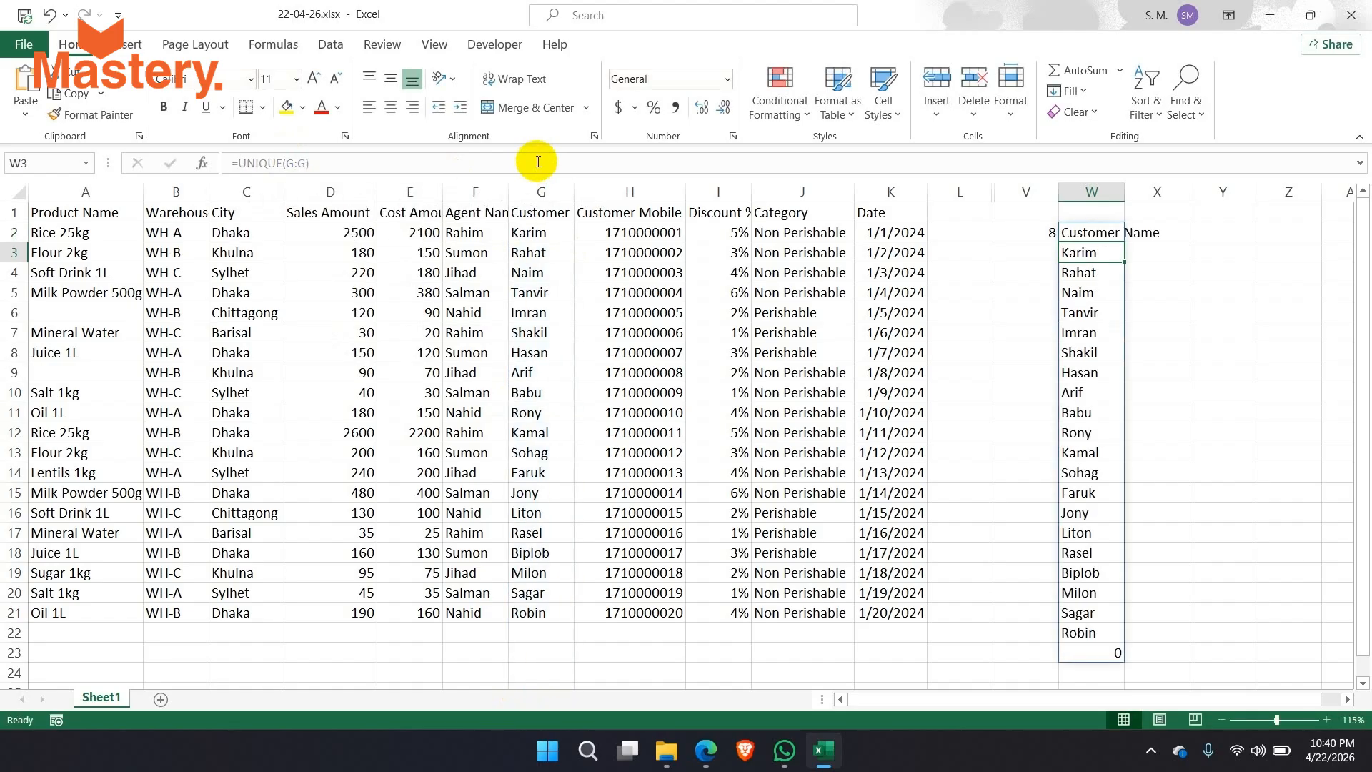
# Limit the range in W2's UNIQUE formula to G2:G100 so that the header is excluded.
pyautogui.click(1088, 232)
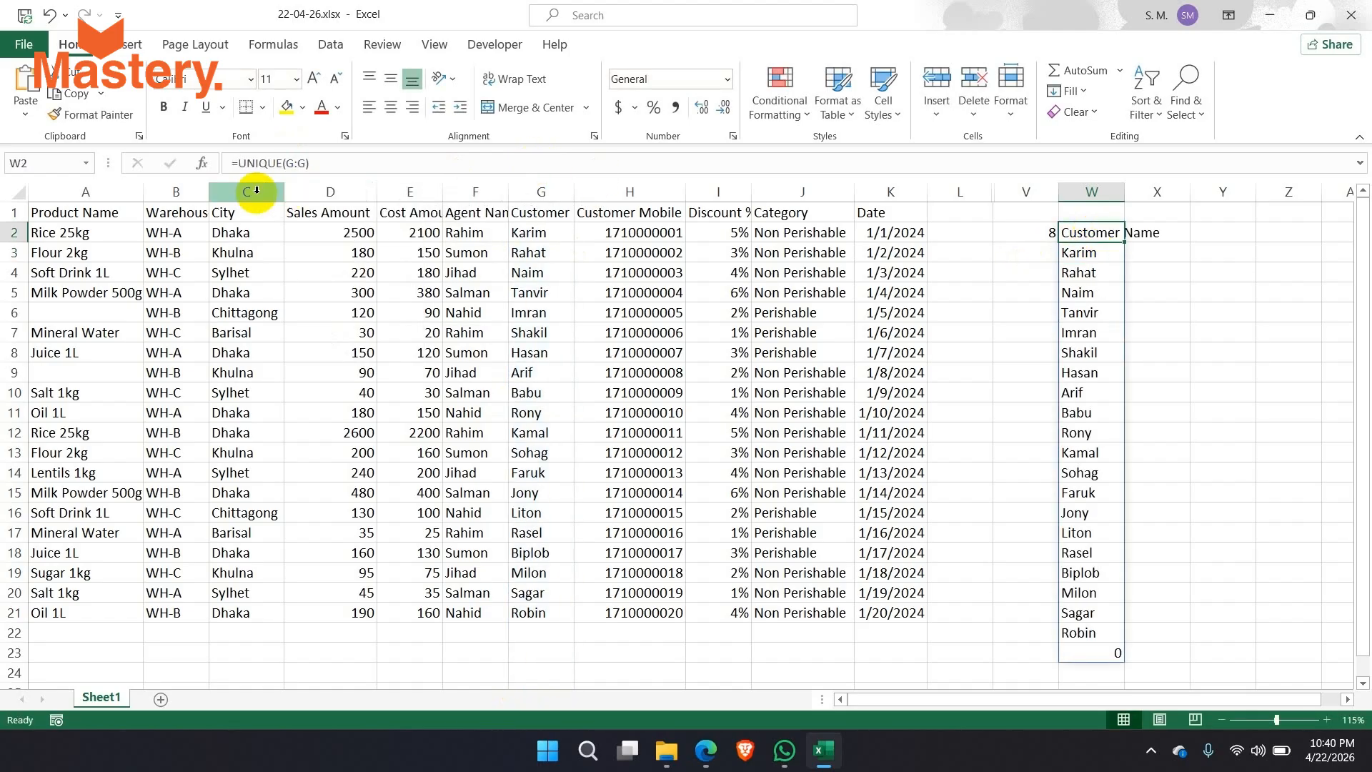
pyautogui.click(293, 165)
pyautogui.write('2')
pyautogui.press('Return')
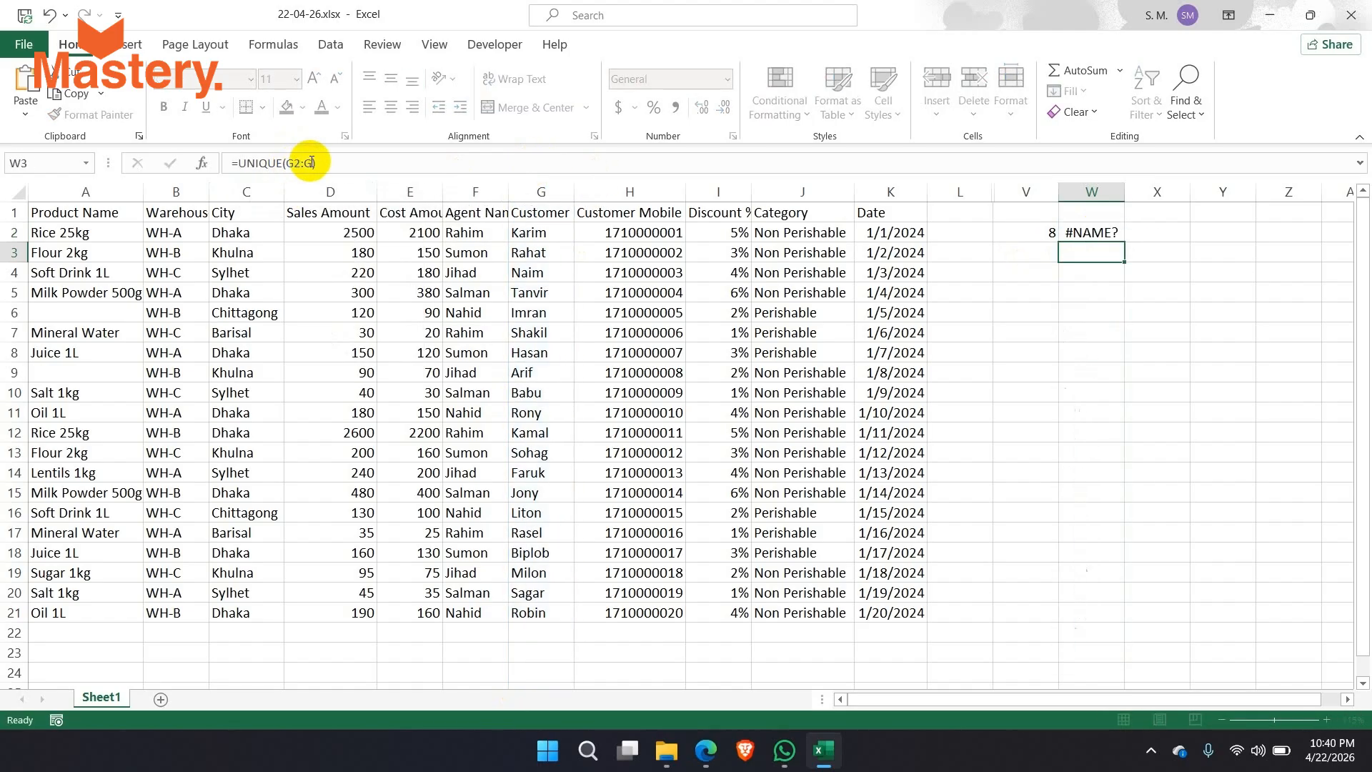
pyautogui.press('Up')
pyautogui.click(311, 162)
pyautogui.write('100')
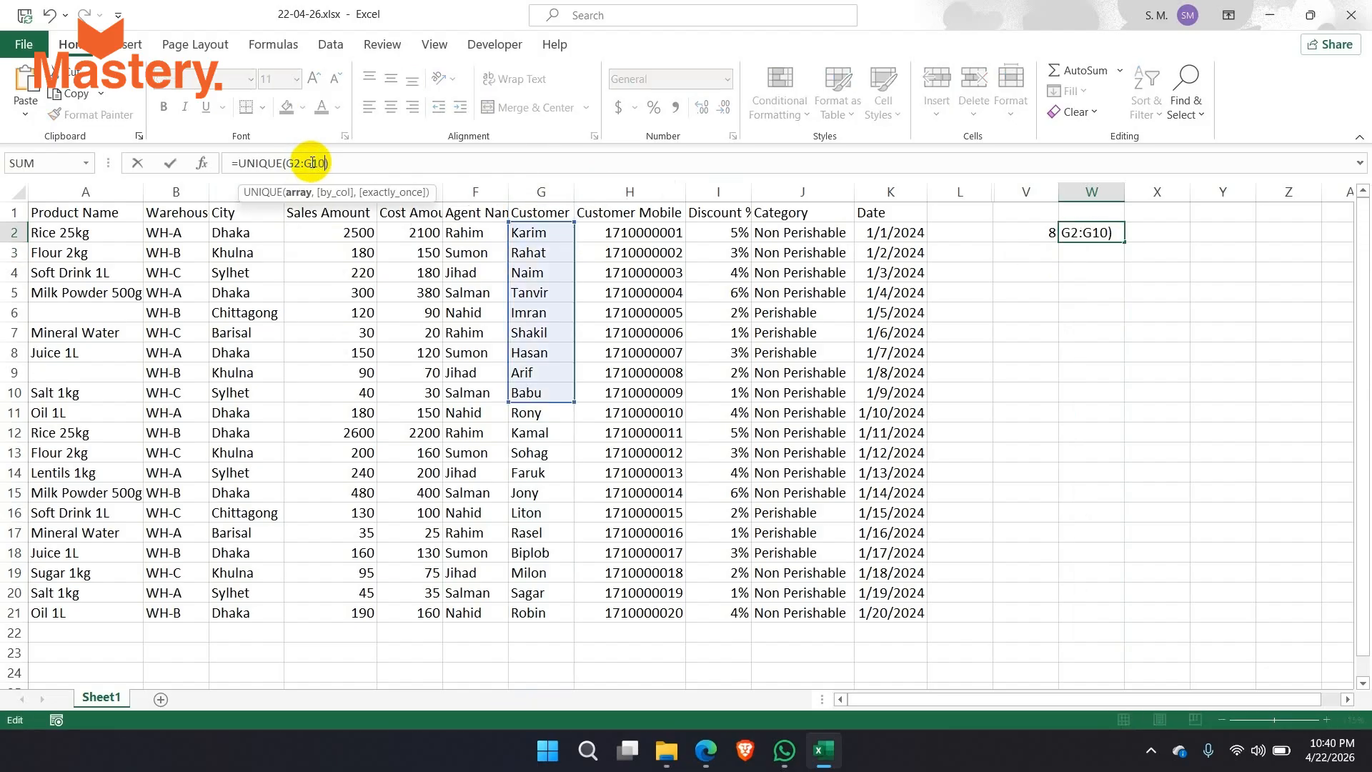
pyautogui.press('Return')
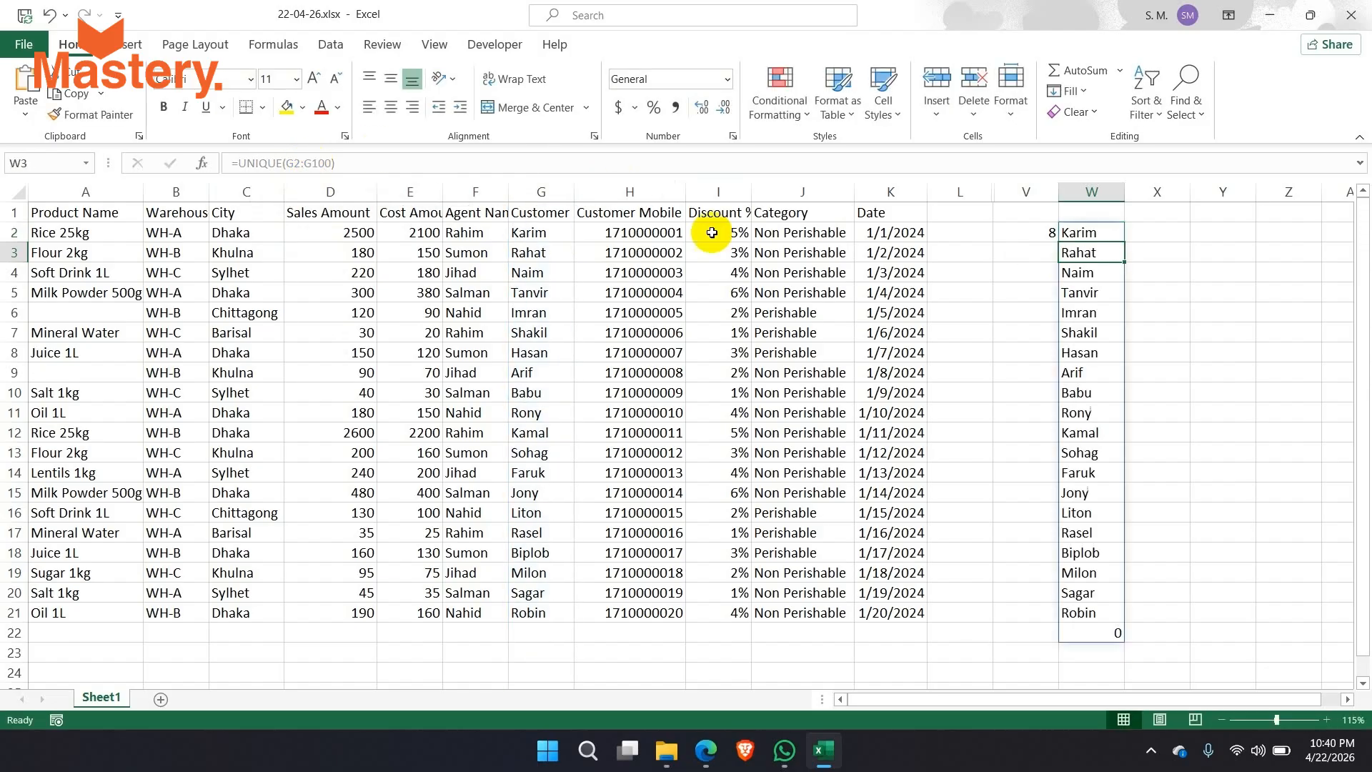
pyautogui.click(1216, 294)
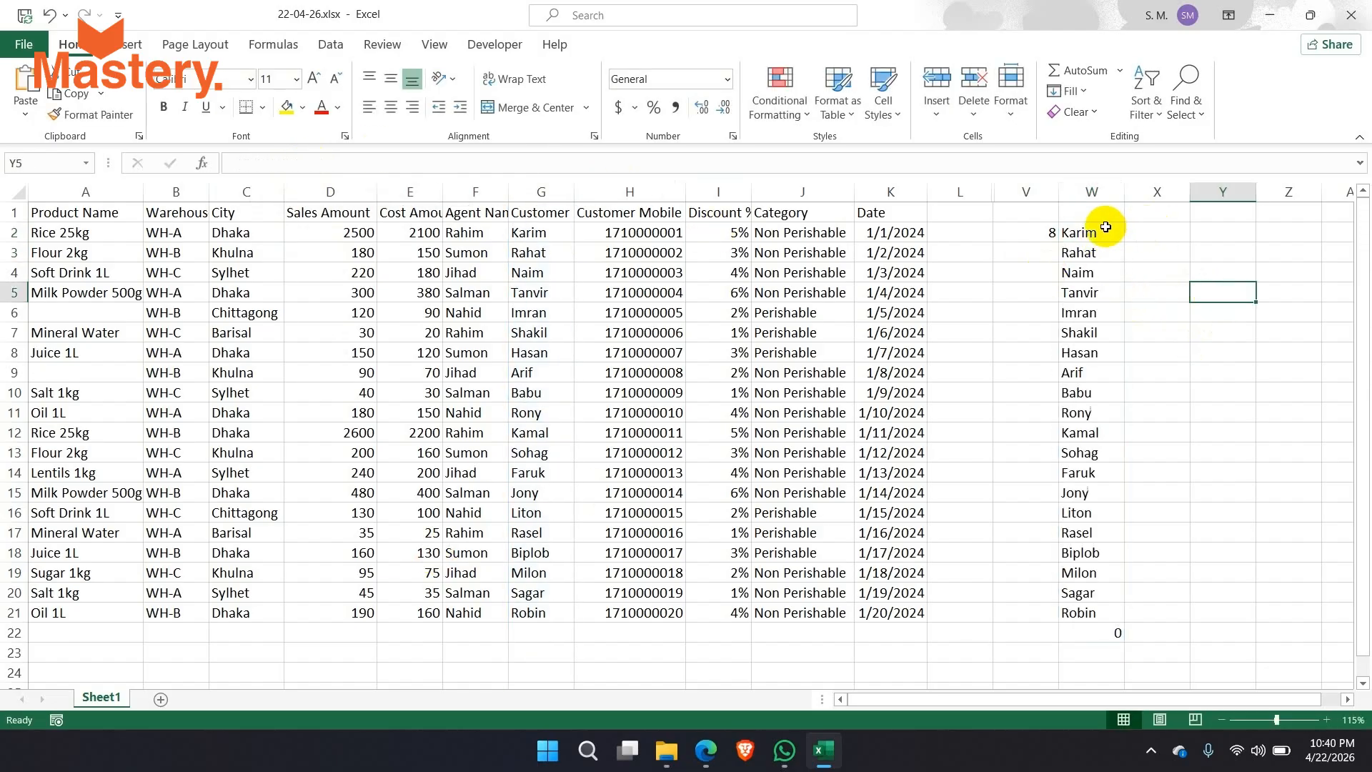
pyautogui.moveTo(1104, 230); pyautogui.dragTo(1081, 609)
pyautogui.click(1085, 513)
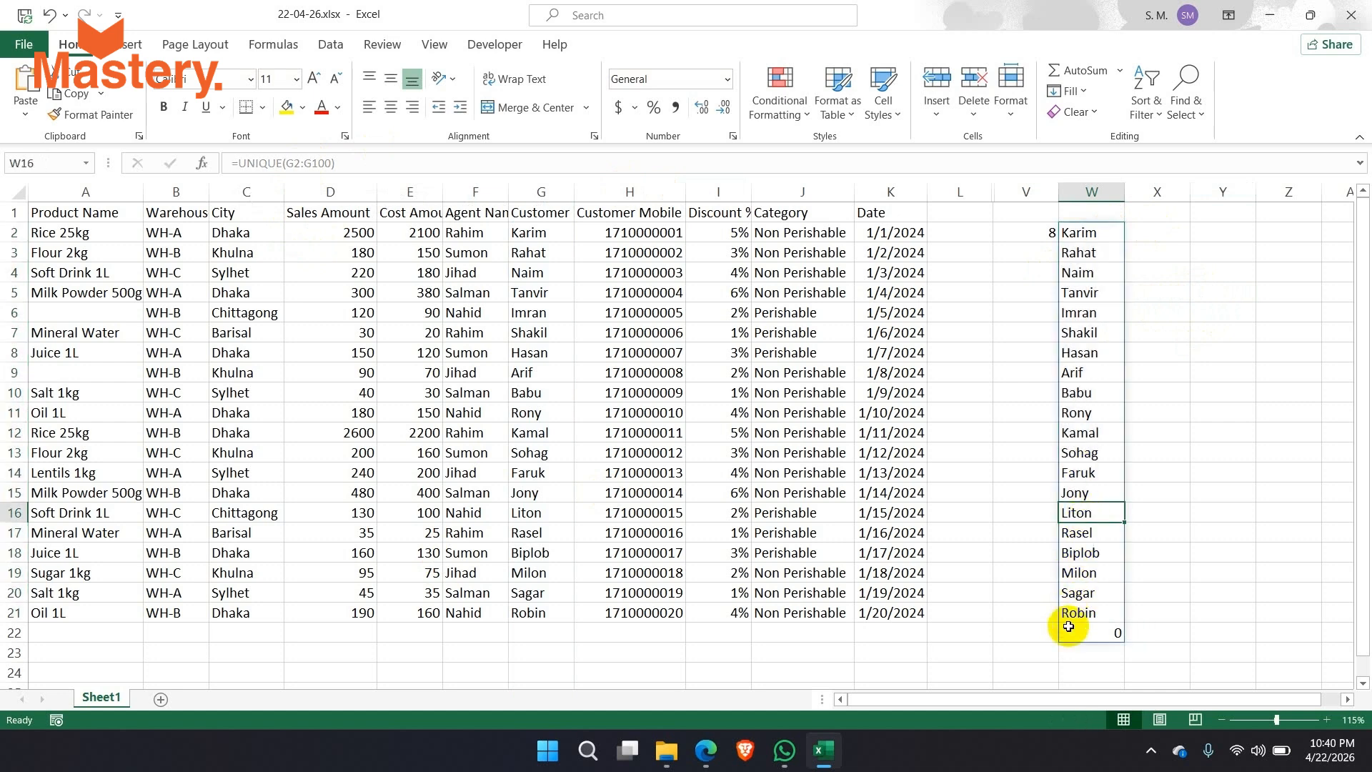
pyautogui.click(1090, 634)
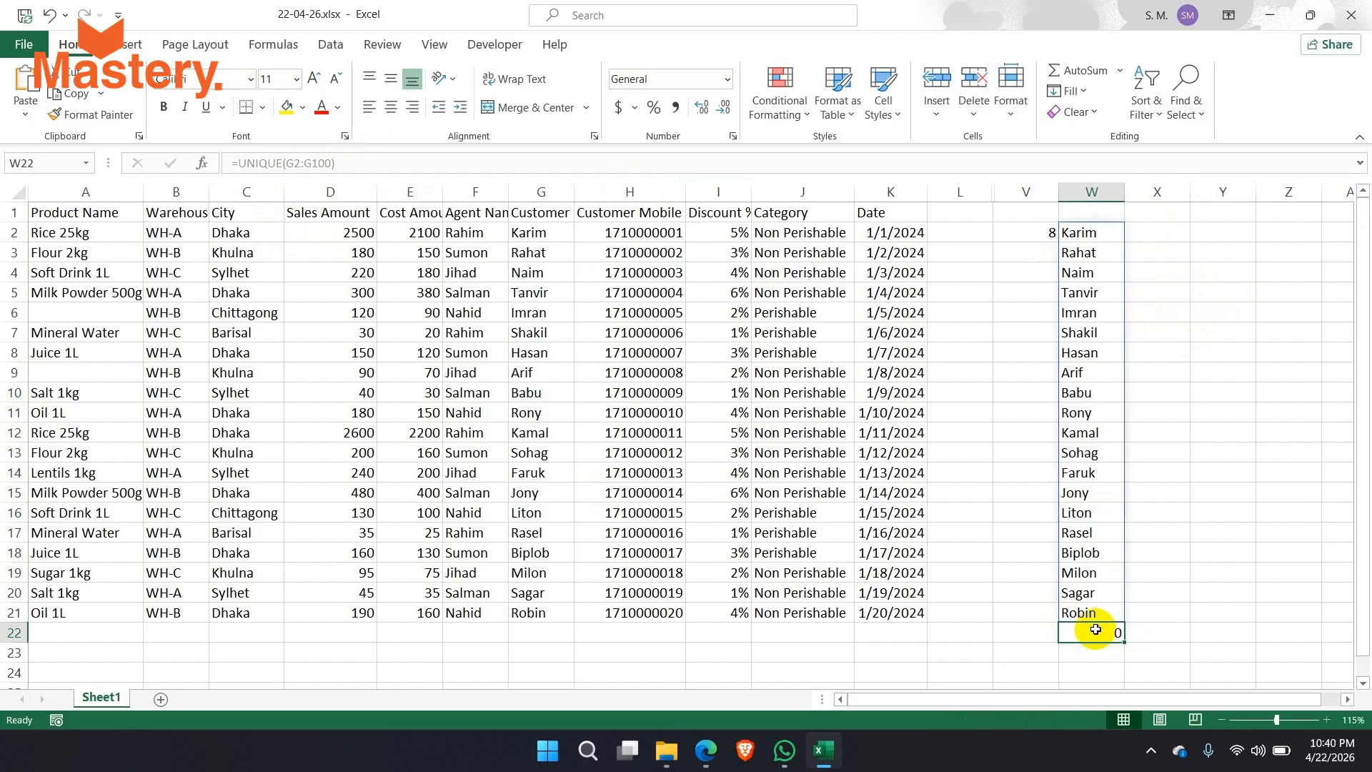
# Point W2's UNIQUE formula back to the agent names by changing its range to F2:F100.
pyautogui.hotkey('ctrl', 'Up')
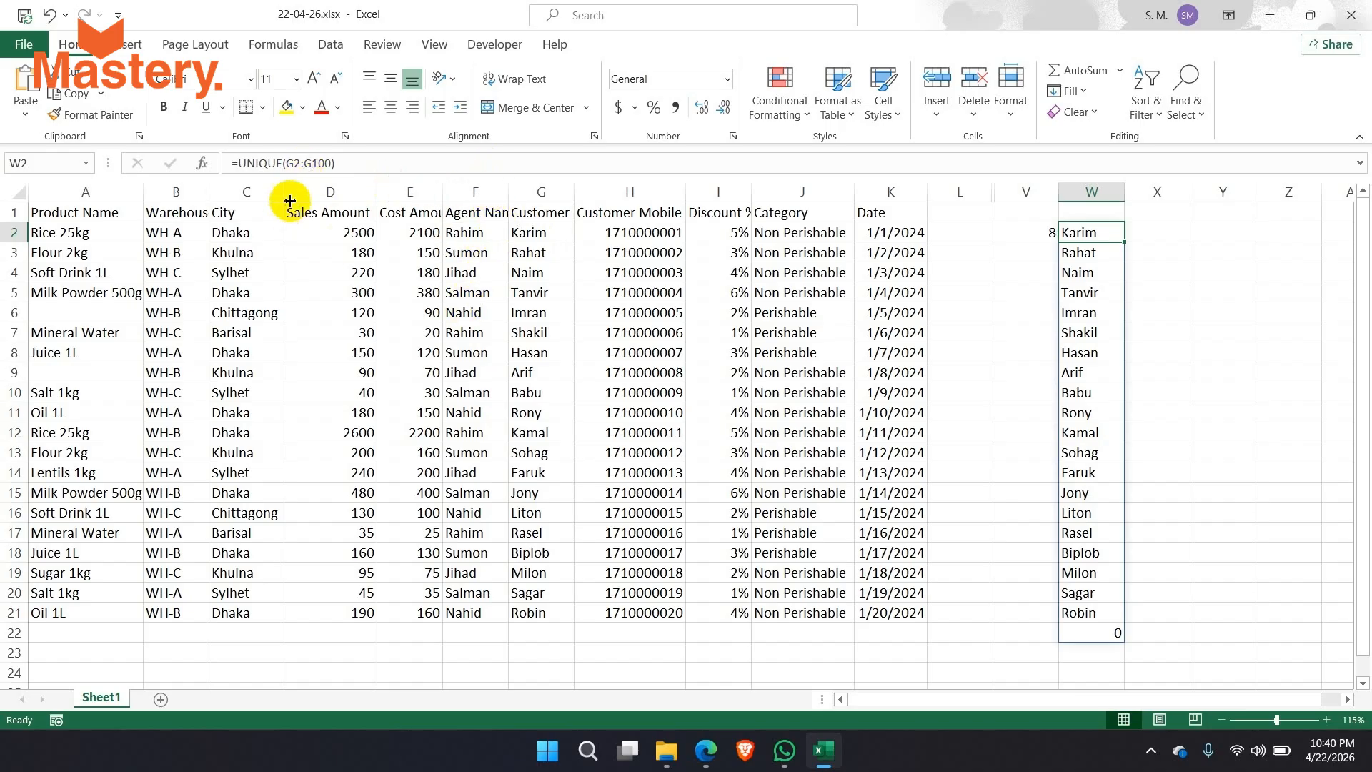
pyautogui.click(295, 163)
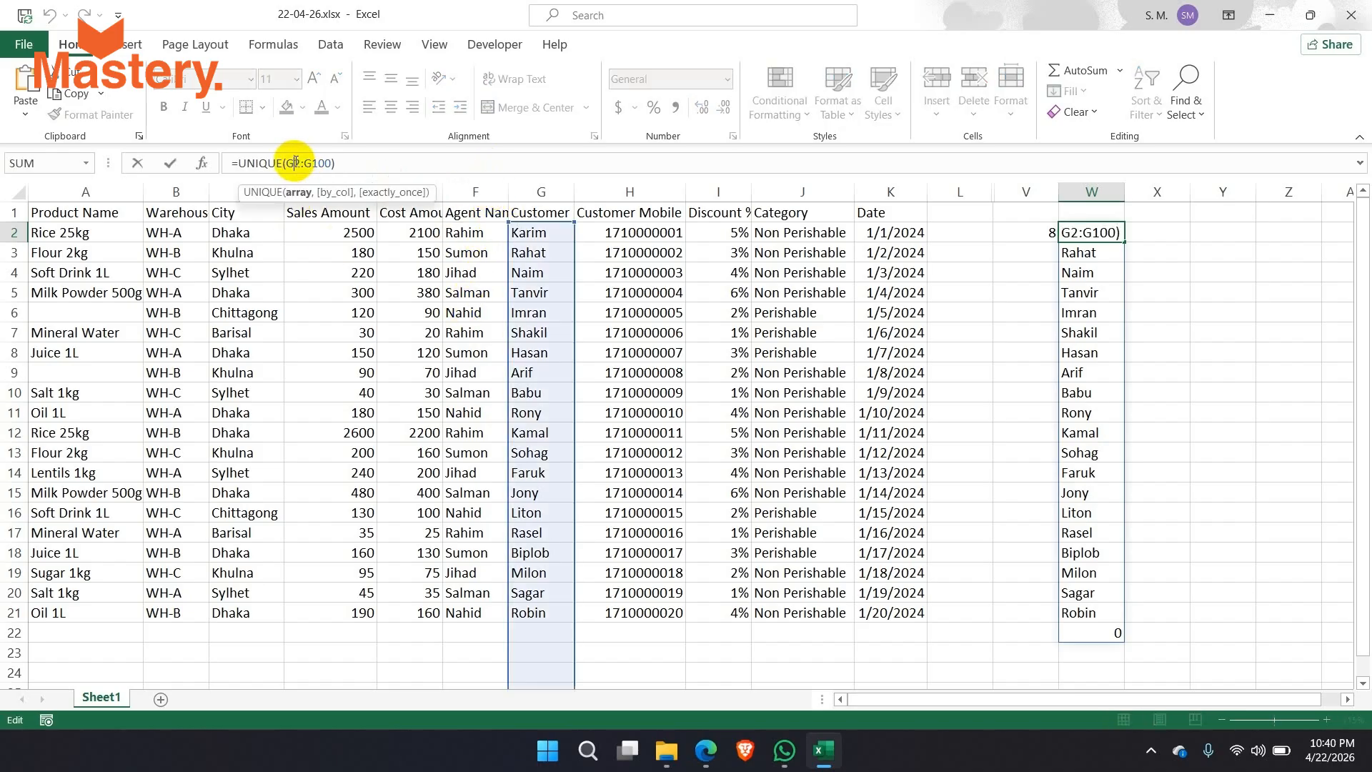
pyautogui.press('BackSpace')
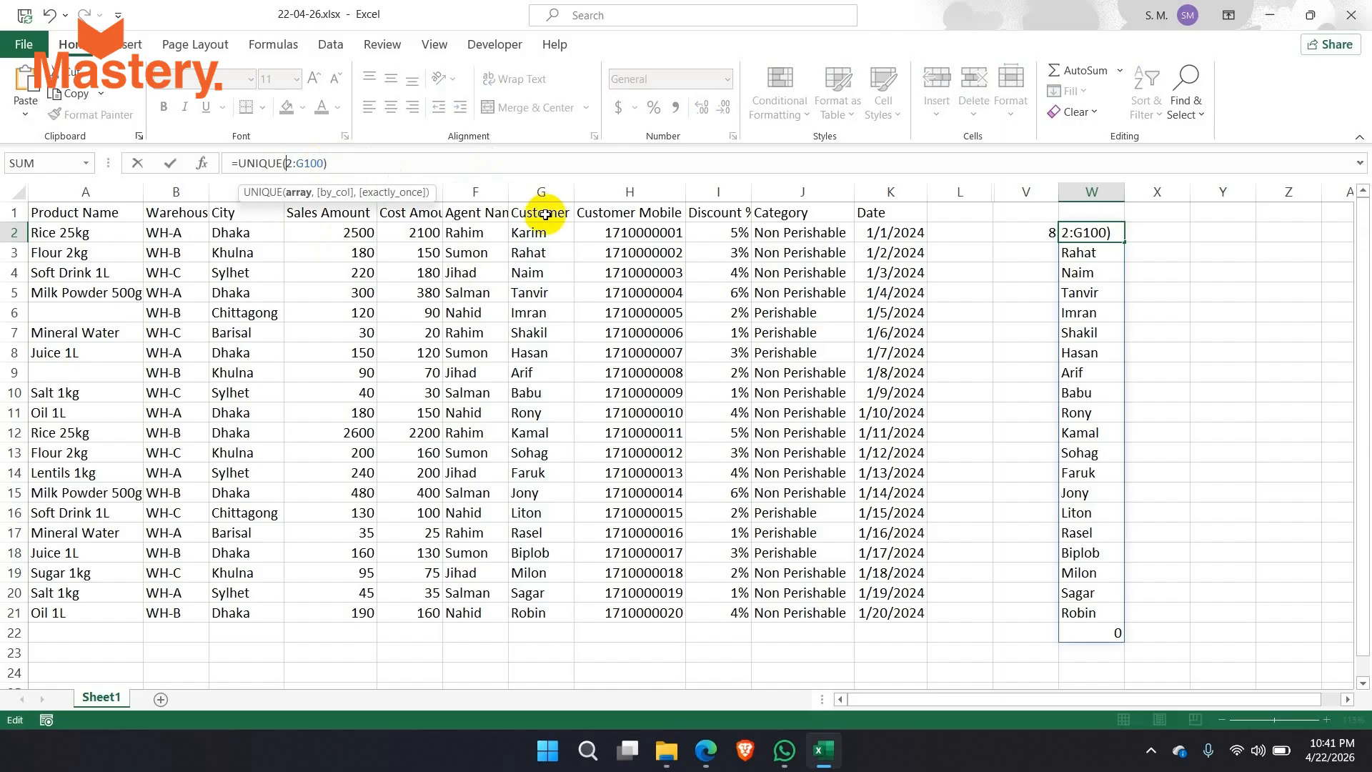
pyautogui.write('F')
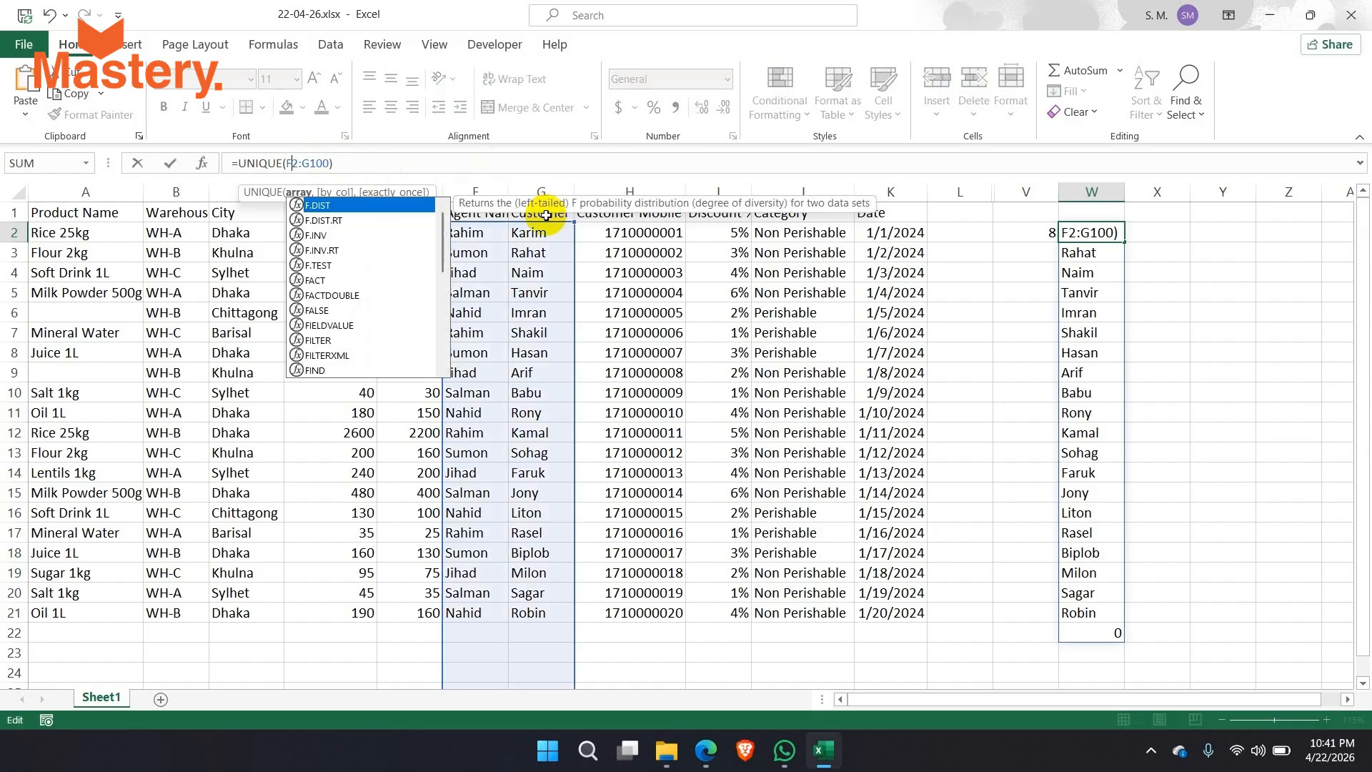
pyautogui.press('Right')
pyautogui.press('Right')
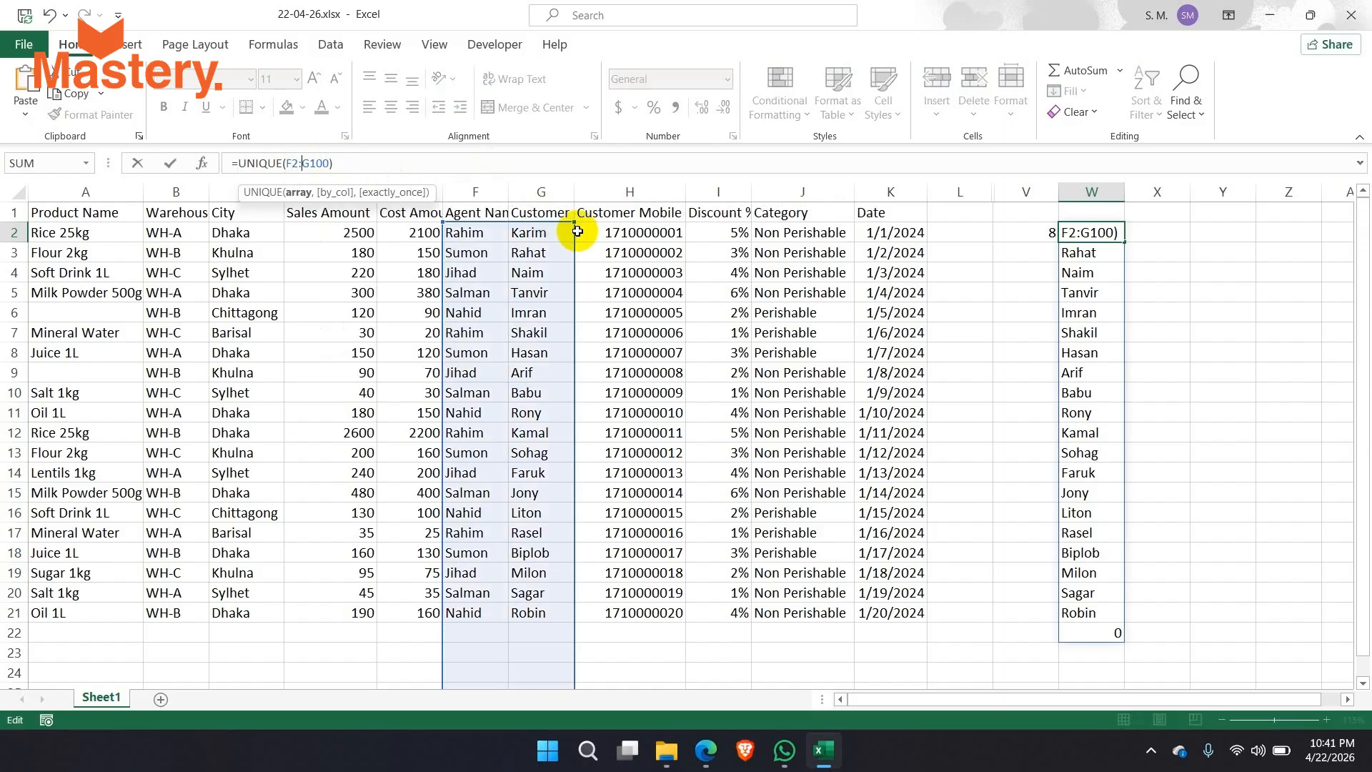
pyautogui.press('BackSpace')
pyautogui.write('F')
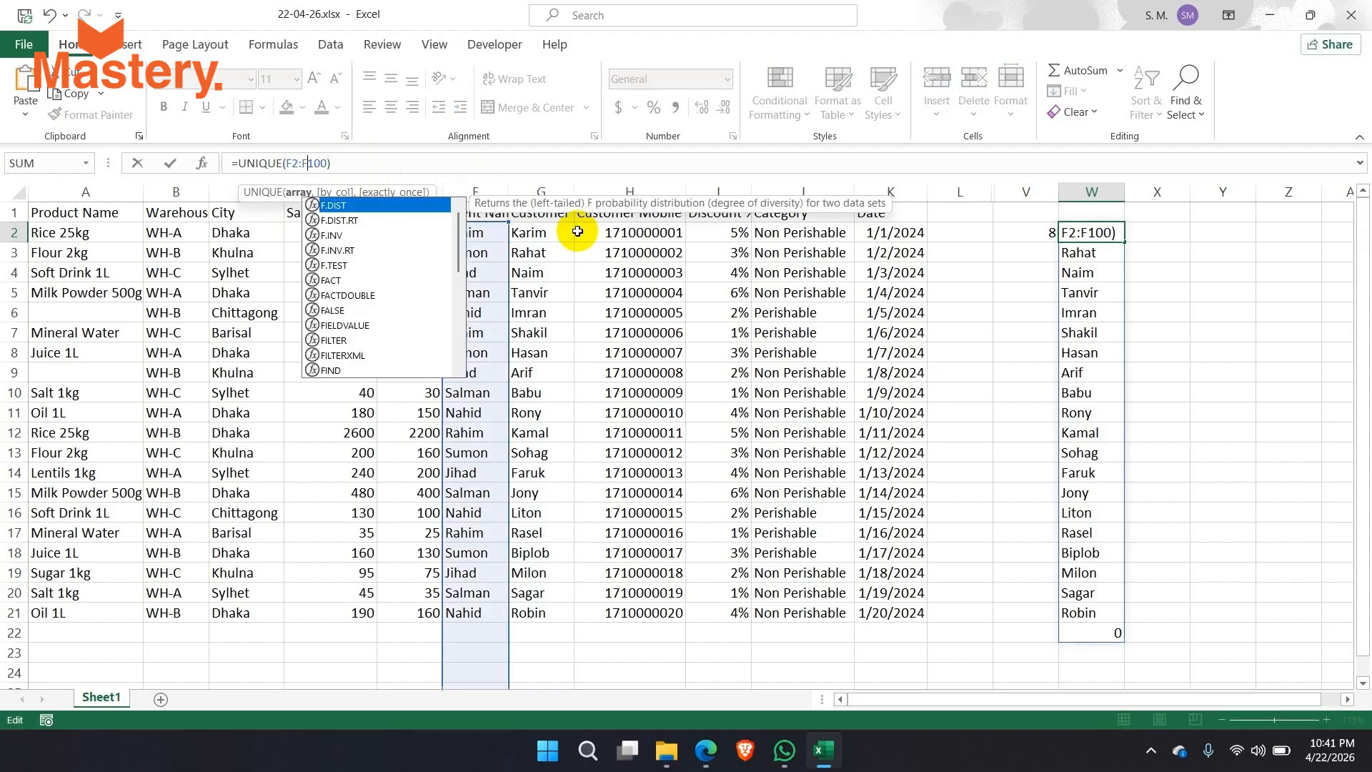
pyautogui.press('Return')
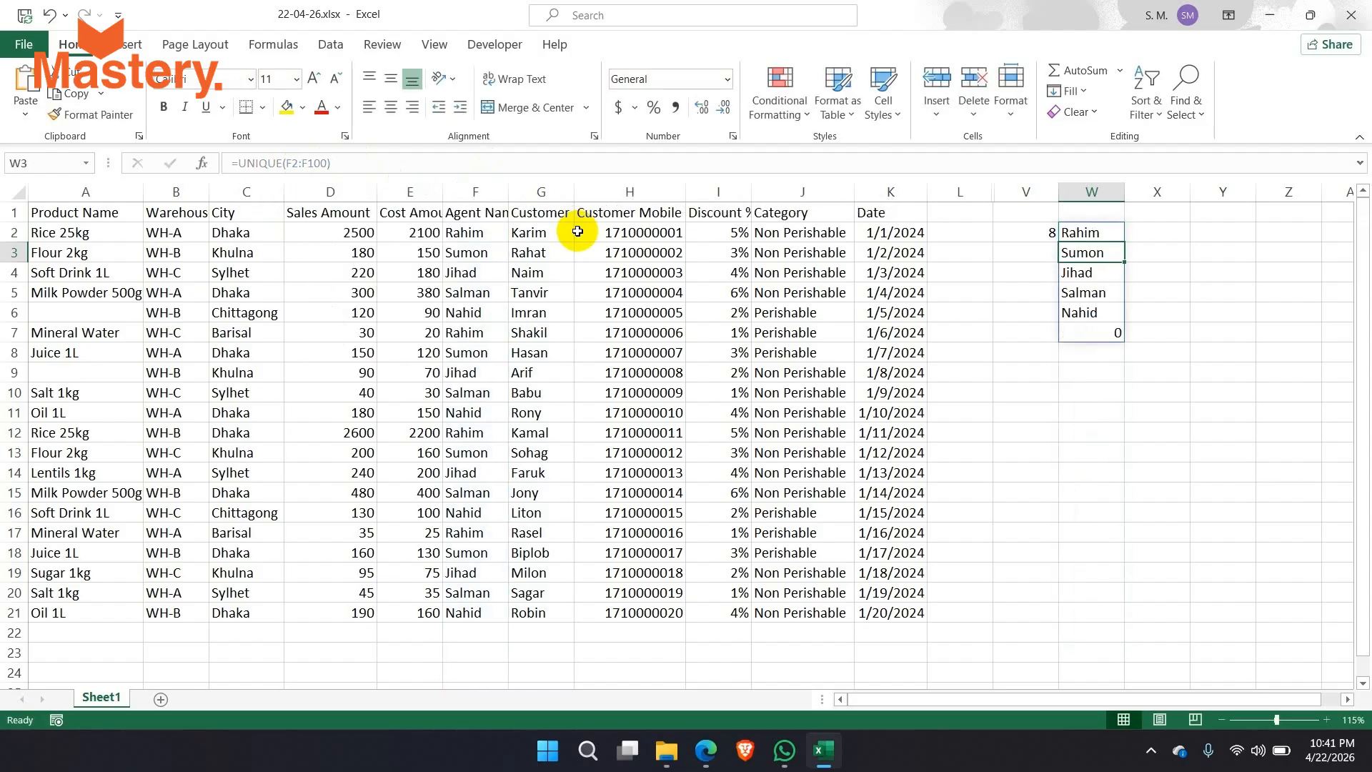
pyautogui.click(1162, 376)
pyautogui.moveTo(1101, 233); pyautogui.dragTo(1092, 349)
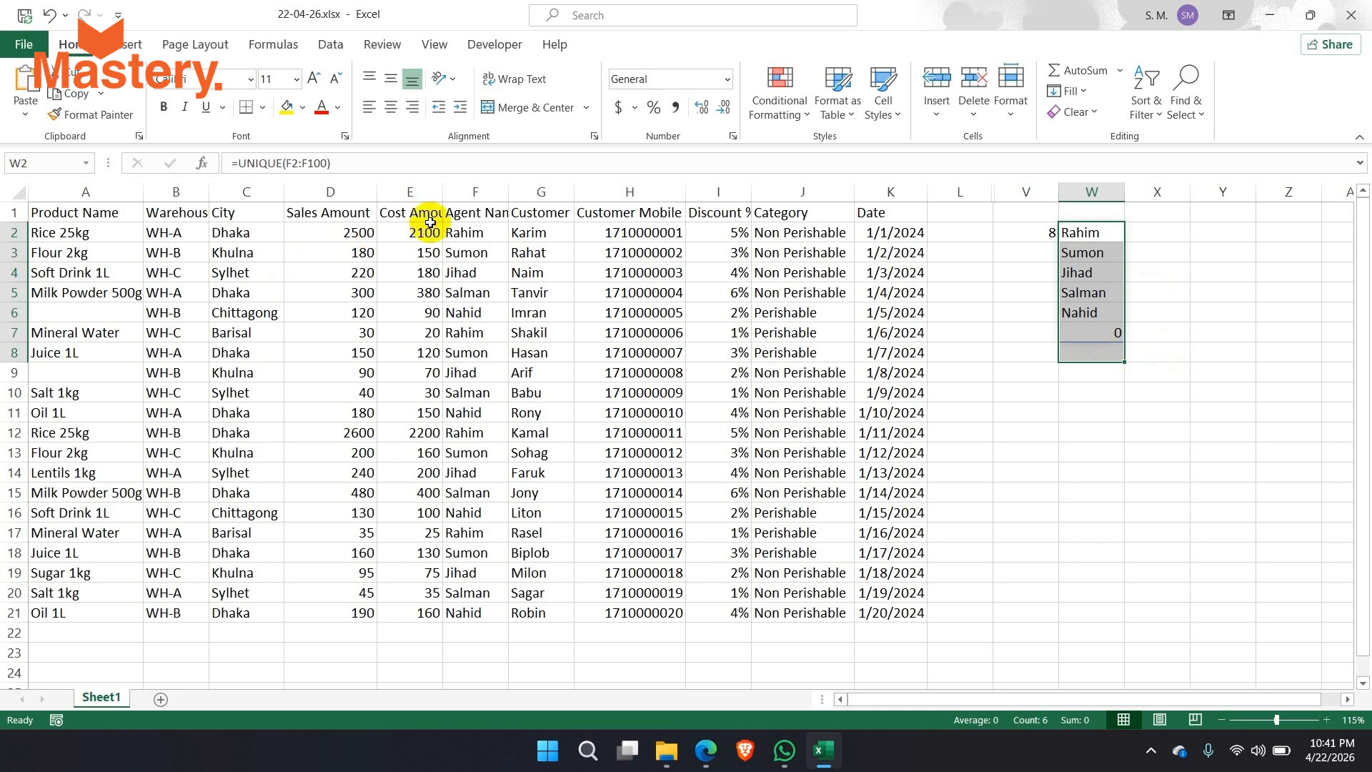
pyautogui.click(1094, 392)
pyautogui.click(1112, 341)
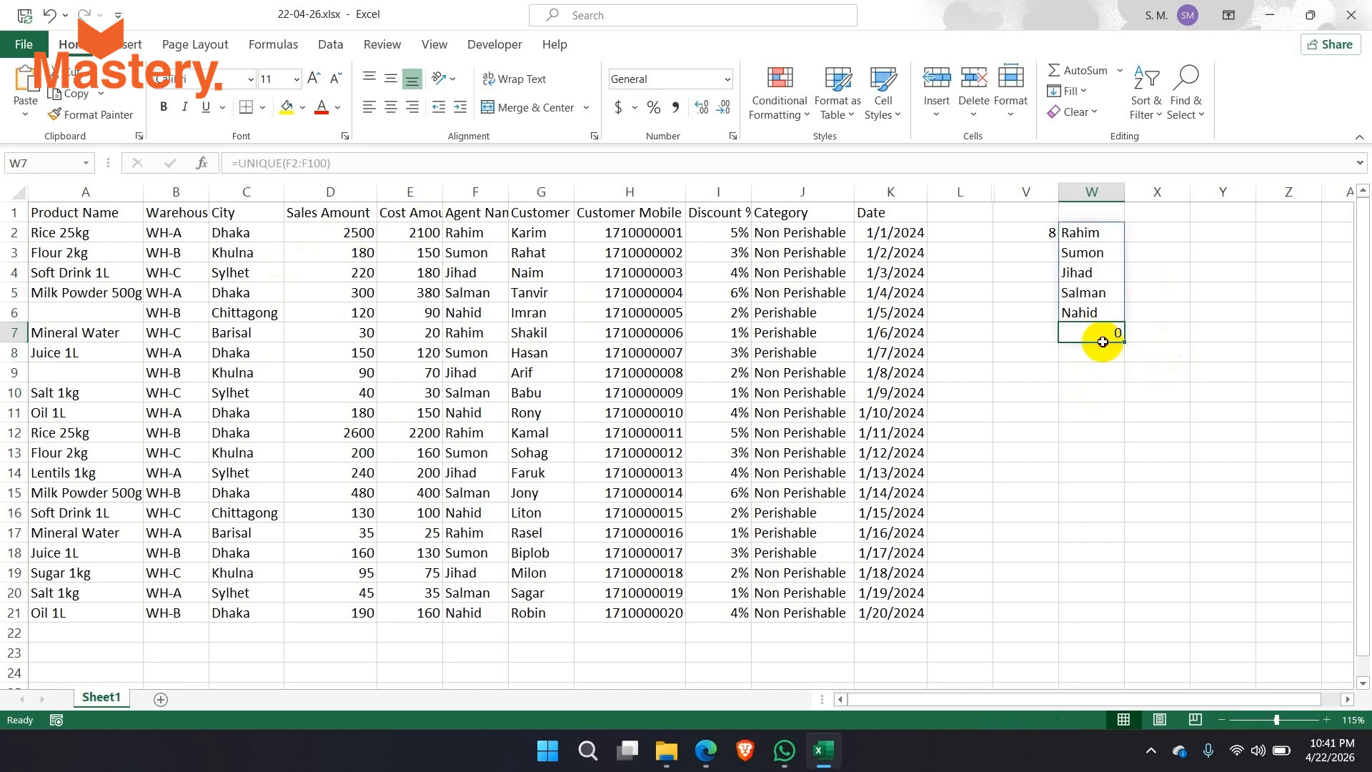
# Wrap W2's formula in COUNTA to make =COUNTA(UNIQUE(F2:F100)), accepting the closing parenthesis correction.
pyautogui.click(1083, 233)
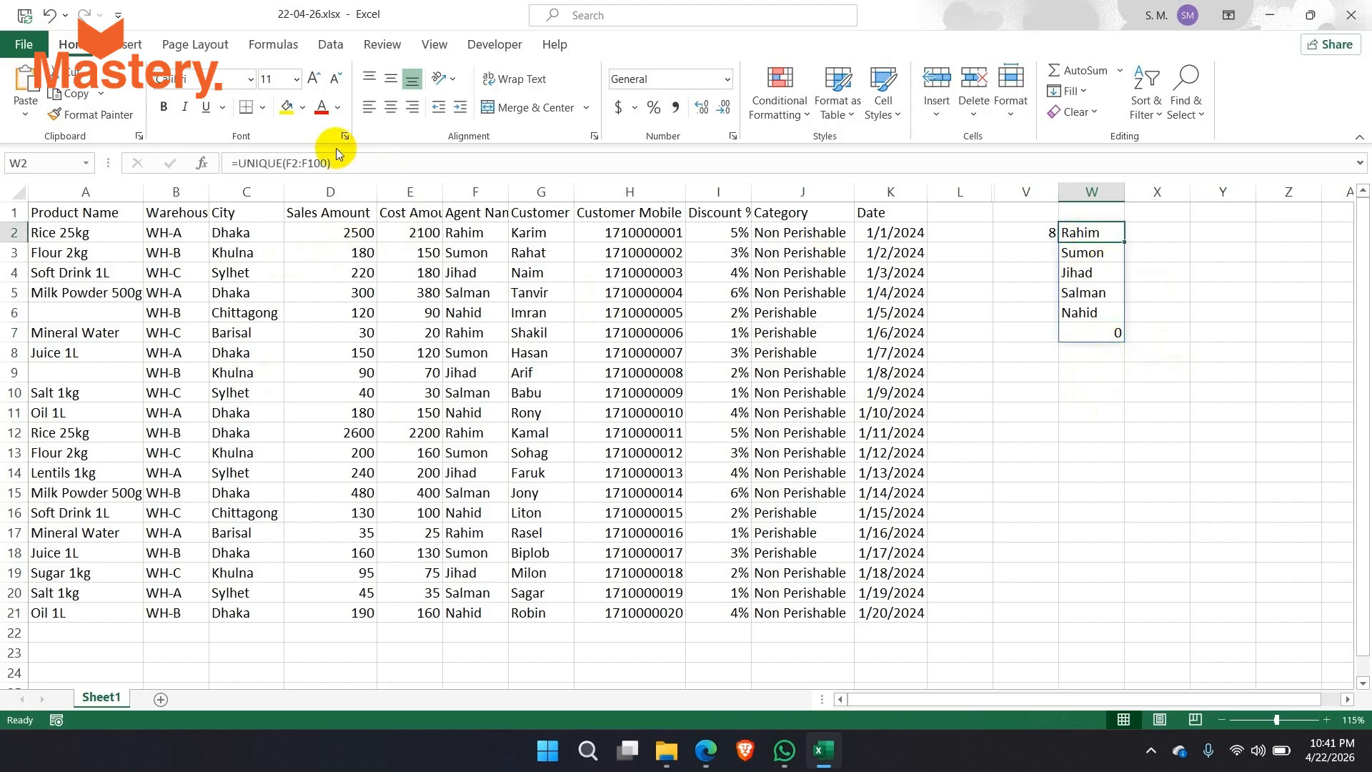
pyautogui.moveTo(331, 163); pyautogui.dragTo(239, 163)
pyautogui.hotkey('ctrl', 'c')
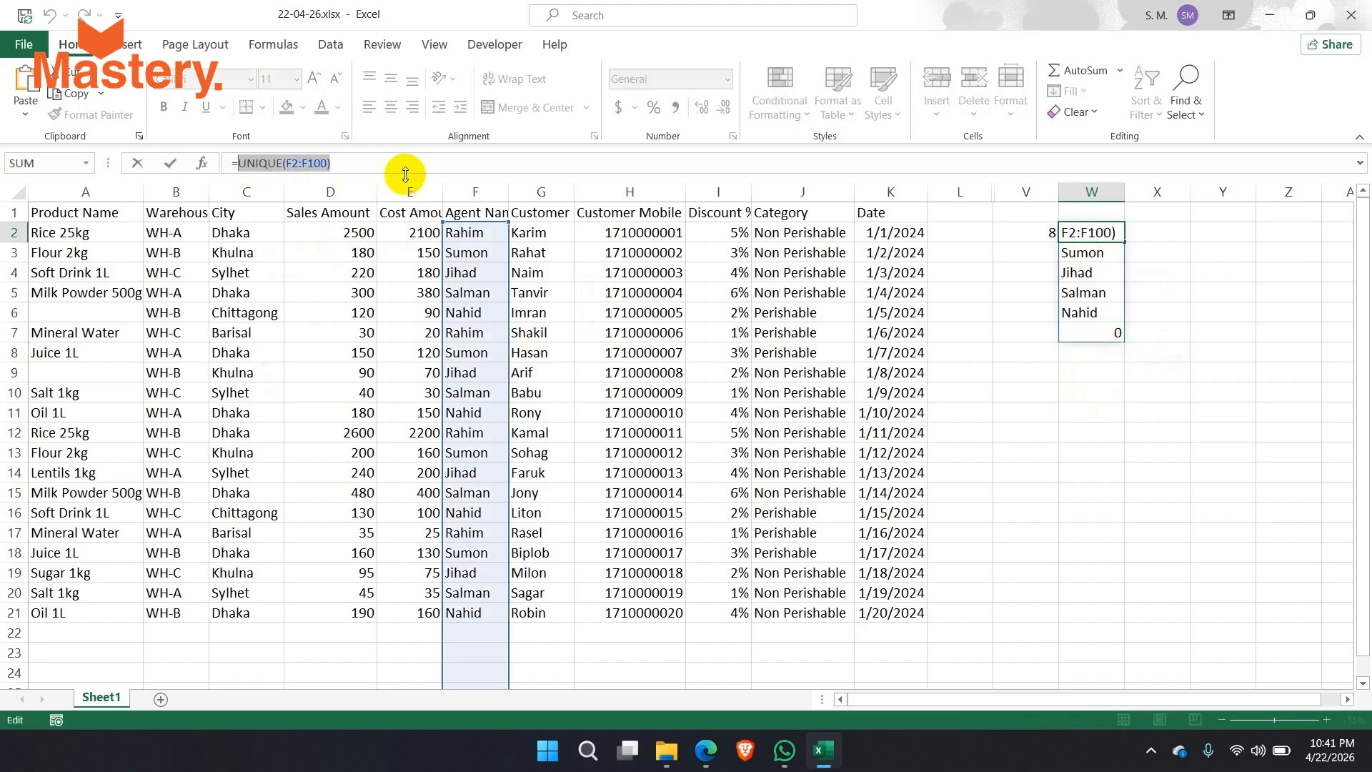
pyautogui.press('BackSpace')
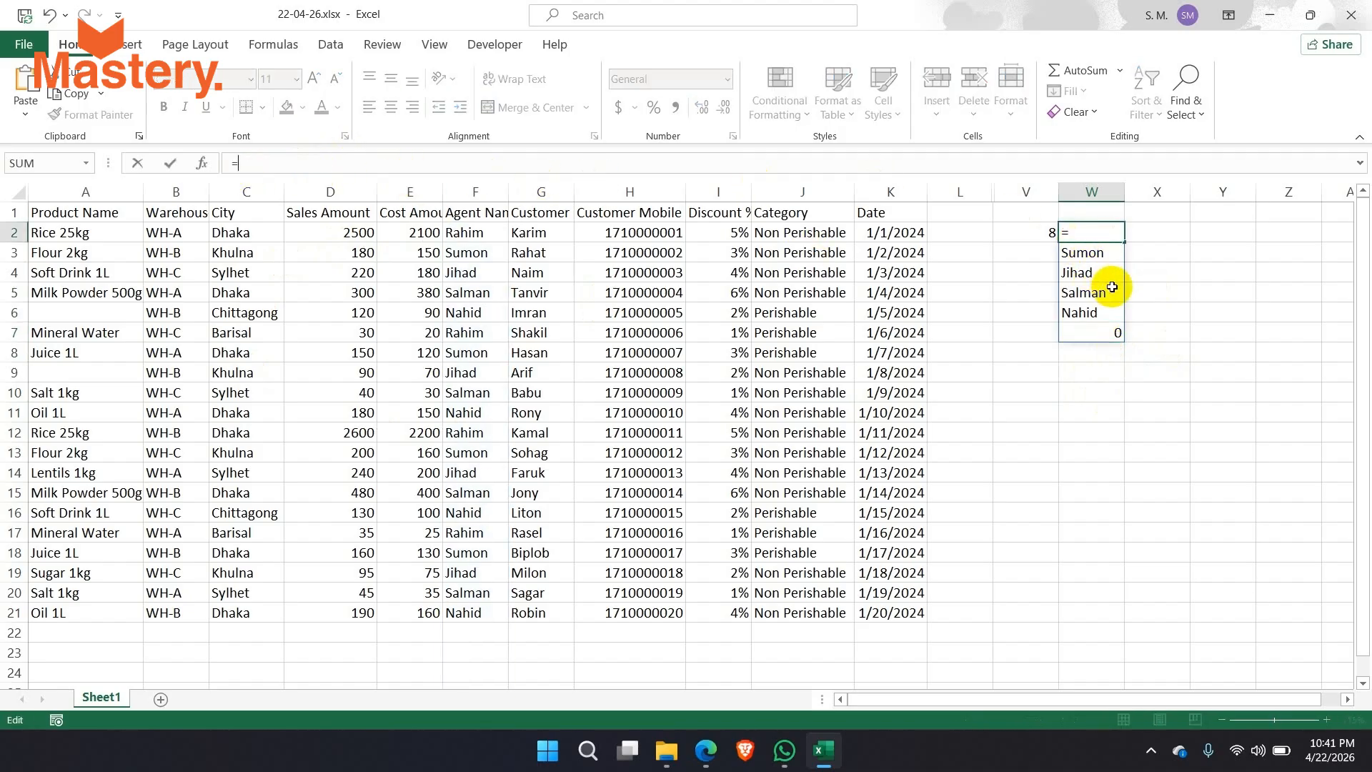
pyautogui.write('count')
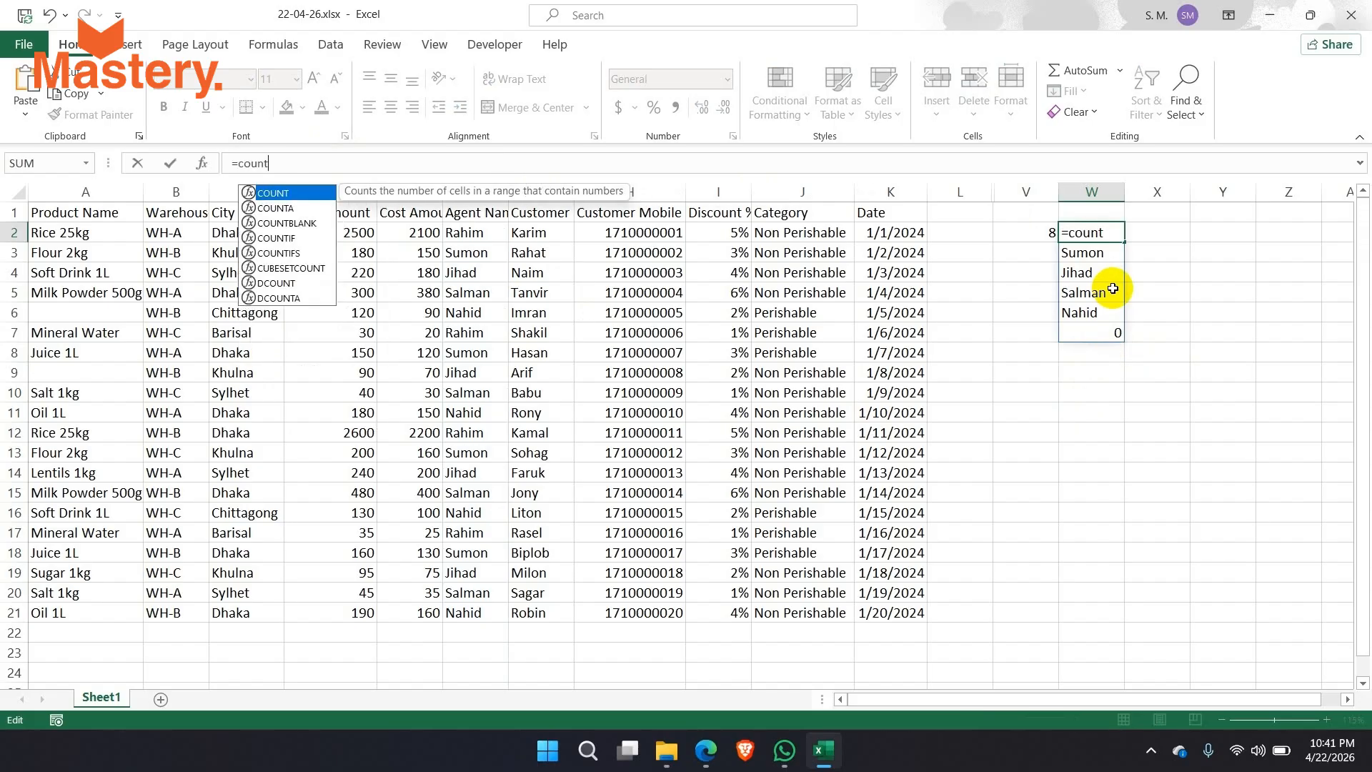
pyautogui.write('a')
pyautogui.press('Tab')
pyautogui.hotkey('ctrl', 'v')
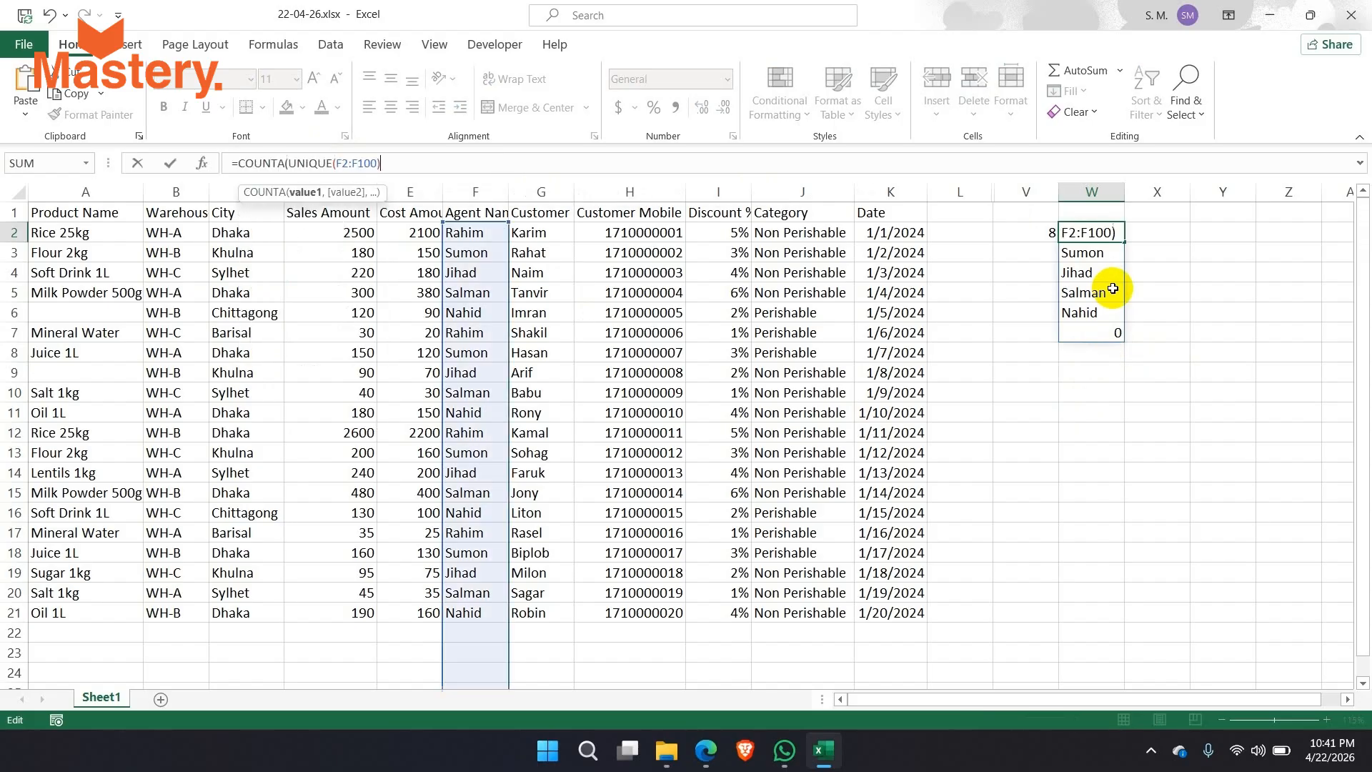
pyautogui.press('Return')
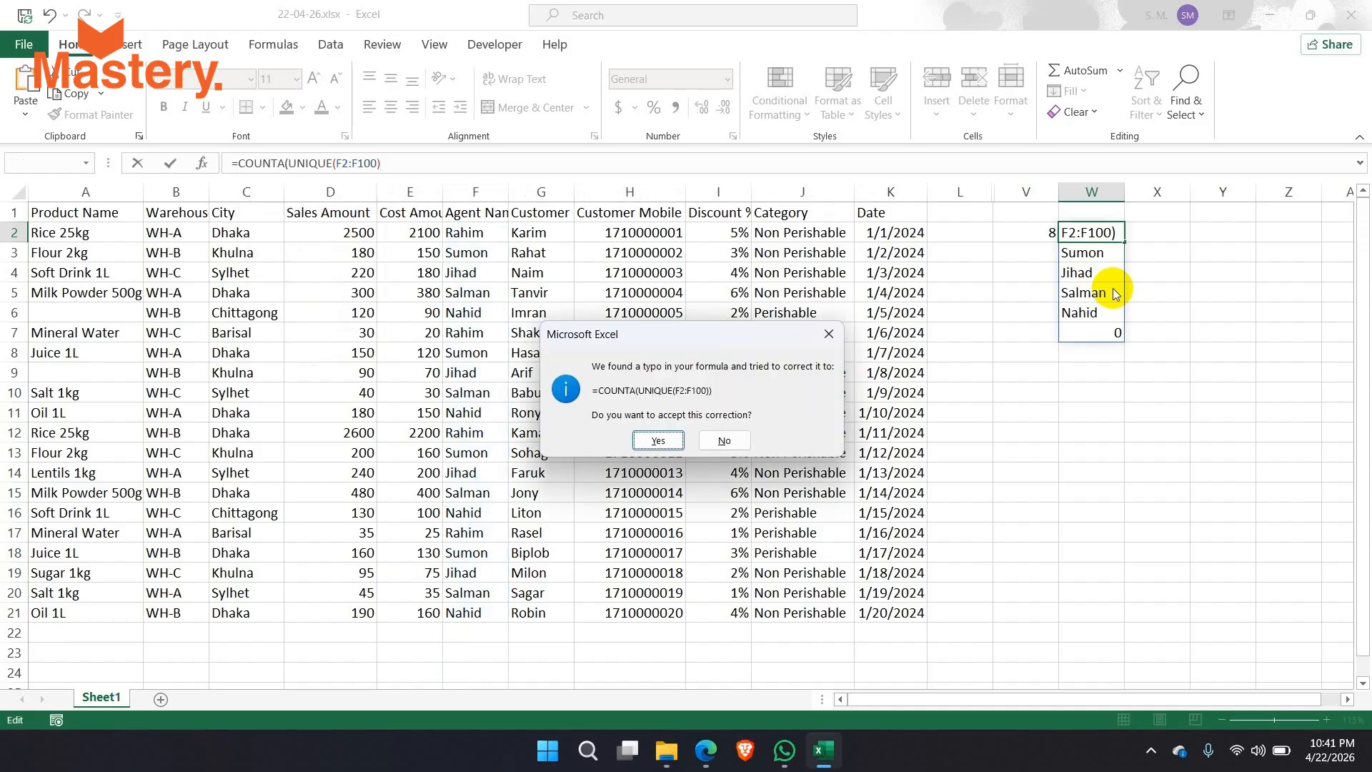
pyautogui.press('Return')
pyautogui.click(1105, 233)
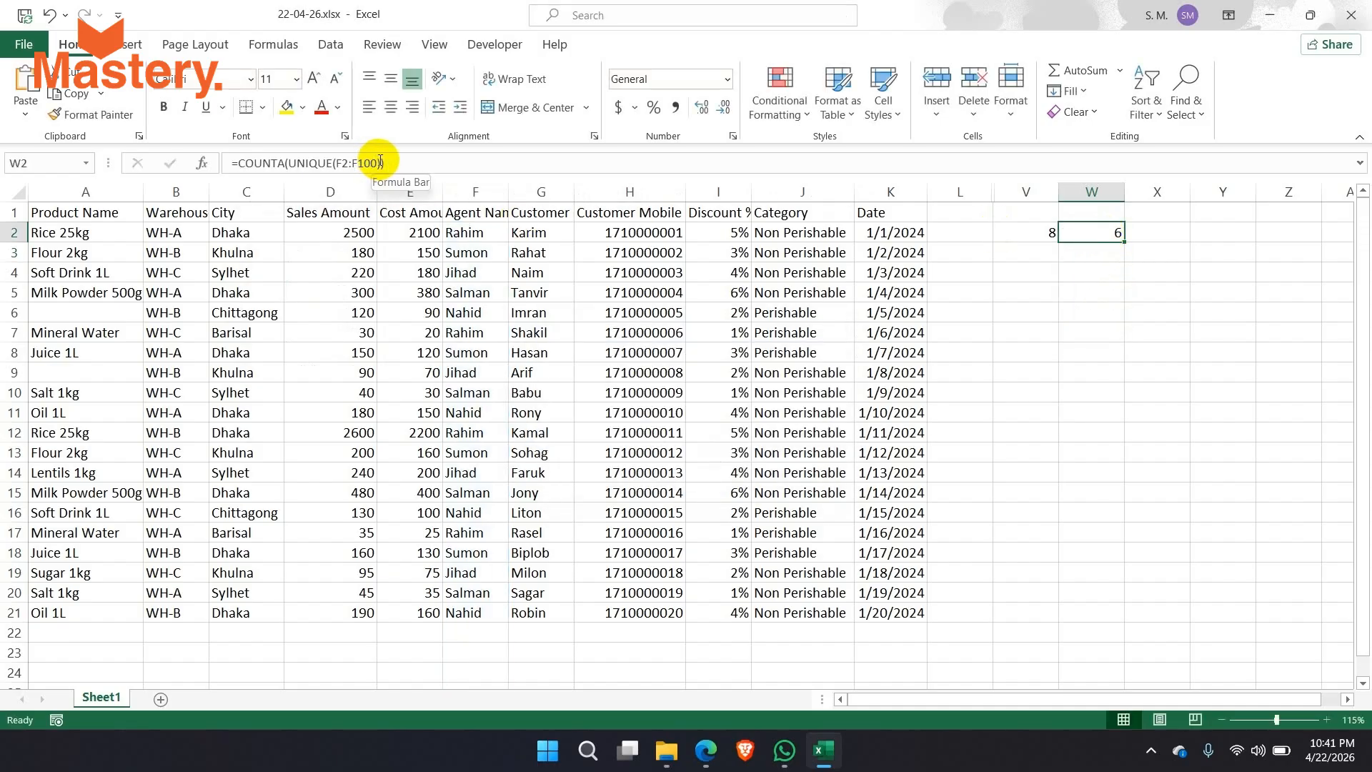
pyautogui.moveTo(380, 163); pyautogui.dragTo(289, 163)
pyautogui.press('BackSpace')
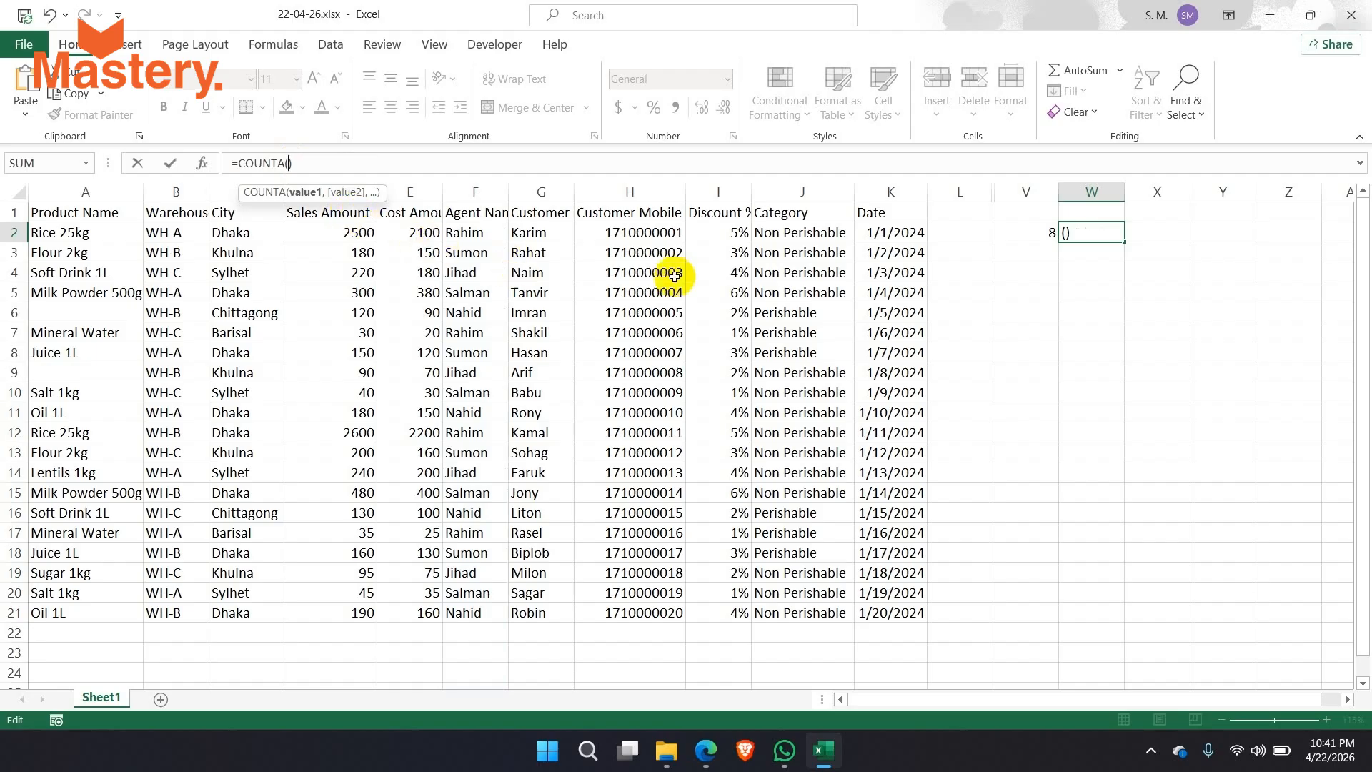
pyautogui.press('Escape')
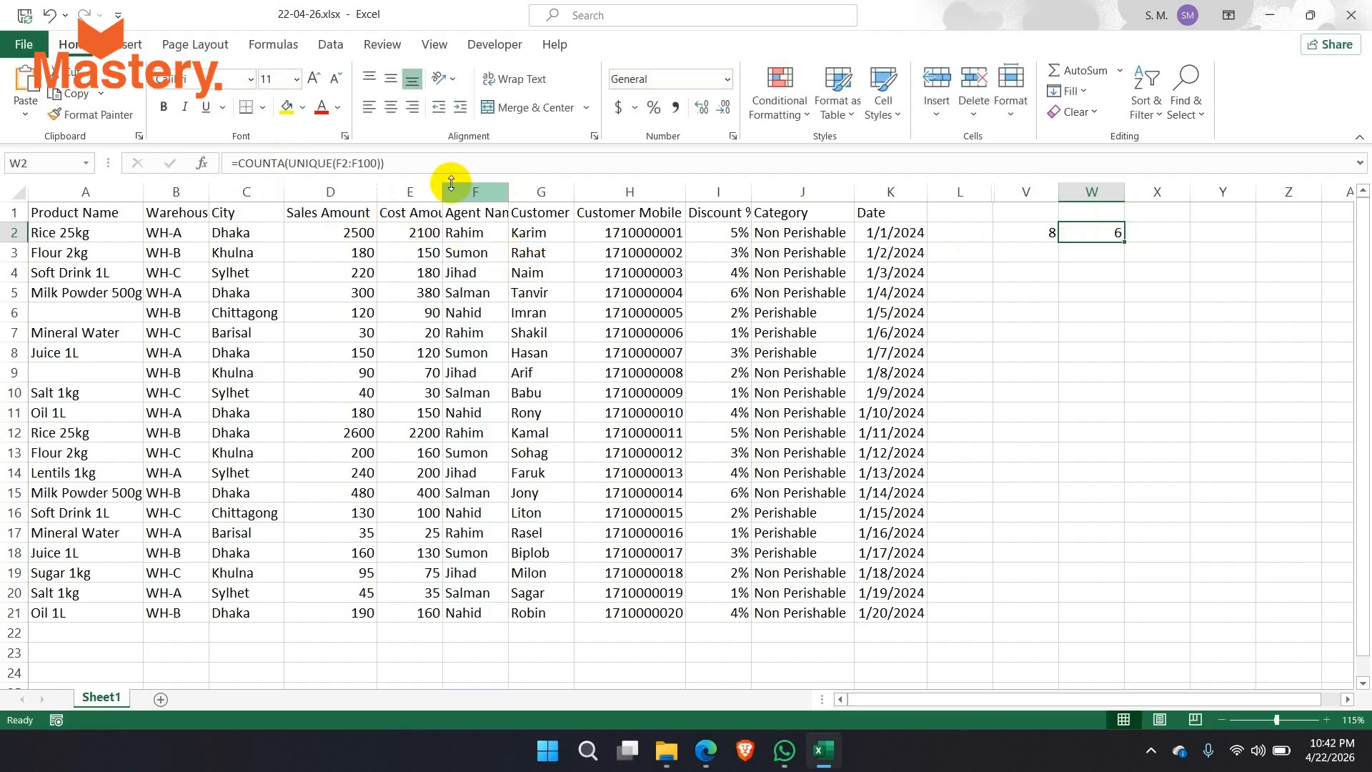
# Copy the UNIQUE(F2:F100) part of W2's formula and enter it in X2 as its own formula, =UNIQUE(F2:F100).
pyautogui.click(381, 164)
pyautogui.moveTo(380, 164); pyautogui.dragTo(288, 164)
pyautogui.hotkey('ctrl', 'c')
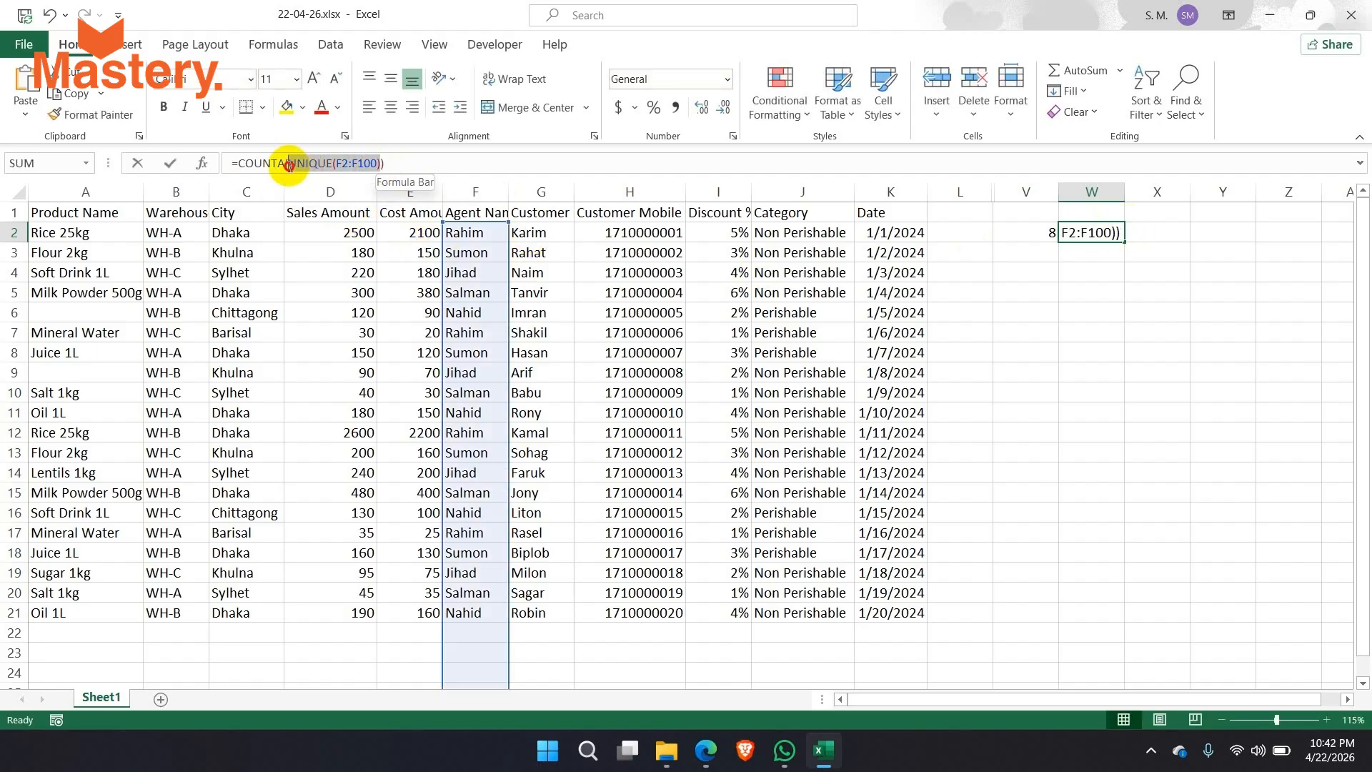
pyautogui.press('Escape')
pyautogui.doubleClick(1158, 228)
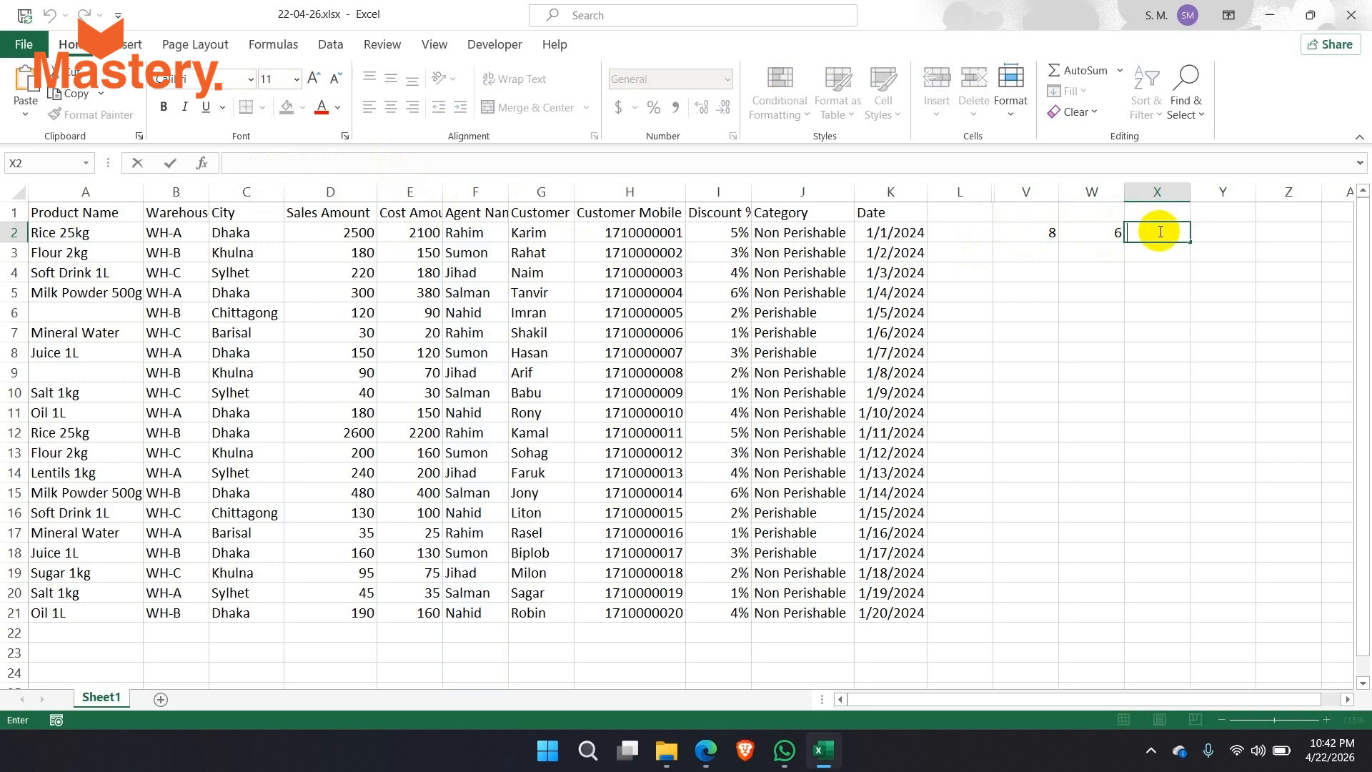
pyautogui.write('=')
pyautogui.hotkey('ctrl', 'v')
pyautogui.press('Return')
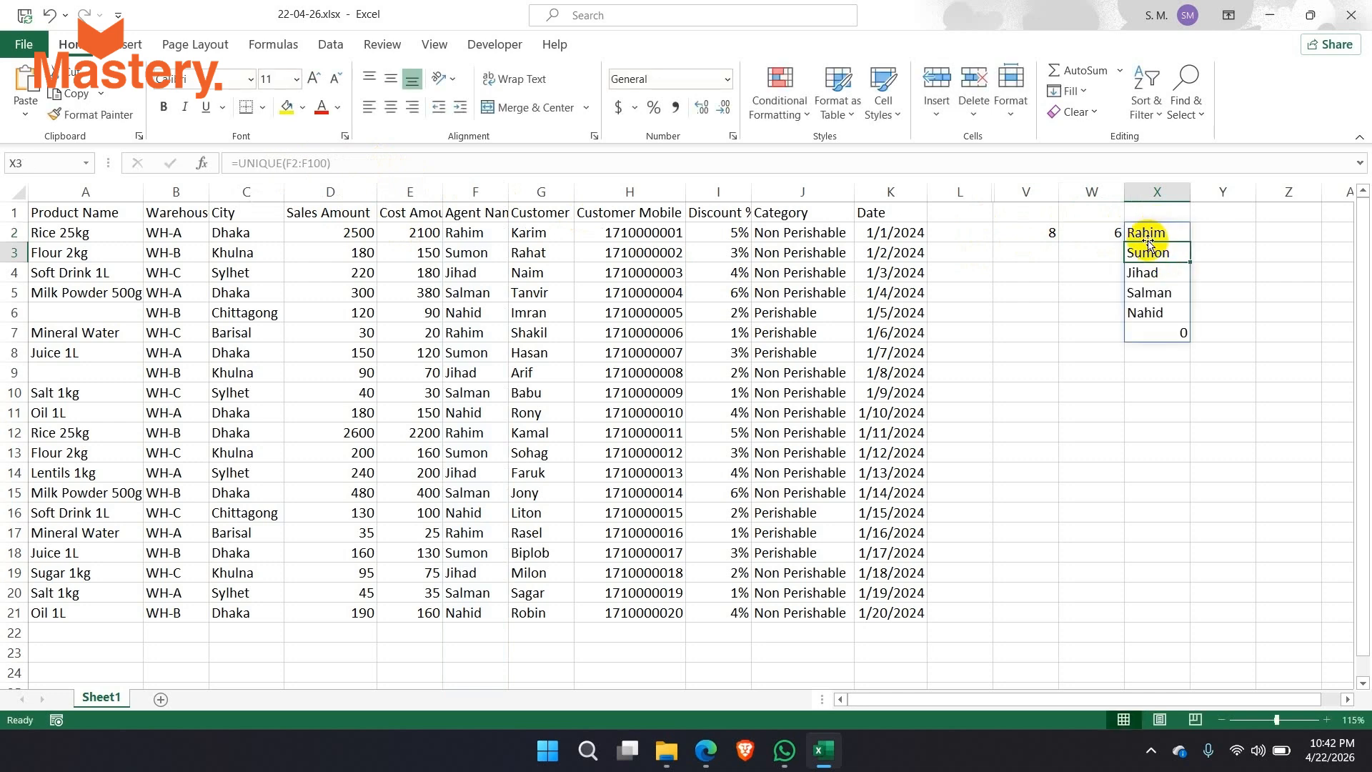
# Compare the count in W2 with the unique agent list in X2:X7 and the blank cells below the agent names in column F.
pyautogui.click(1146, 229)
pyautogui.moveTo(1147, 228); pyautogui.dragTo(1143, 319)
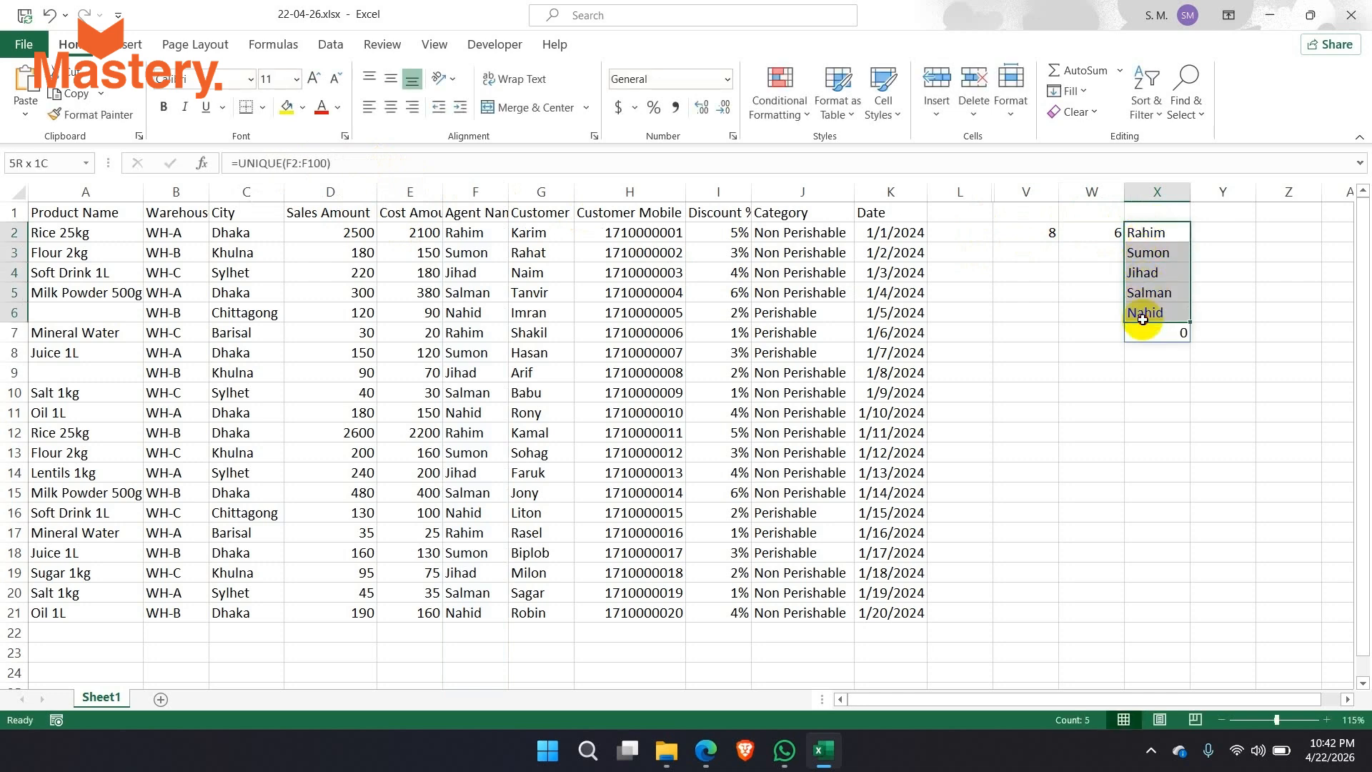
pyautogui.click(1168, 333)
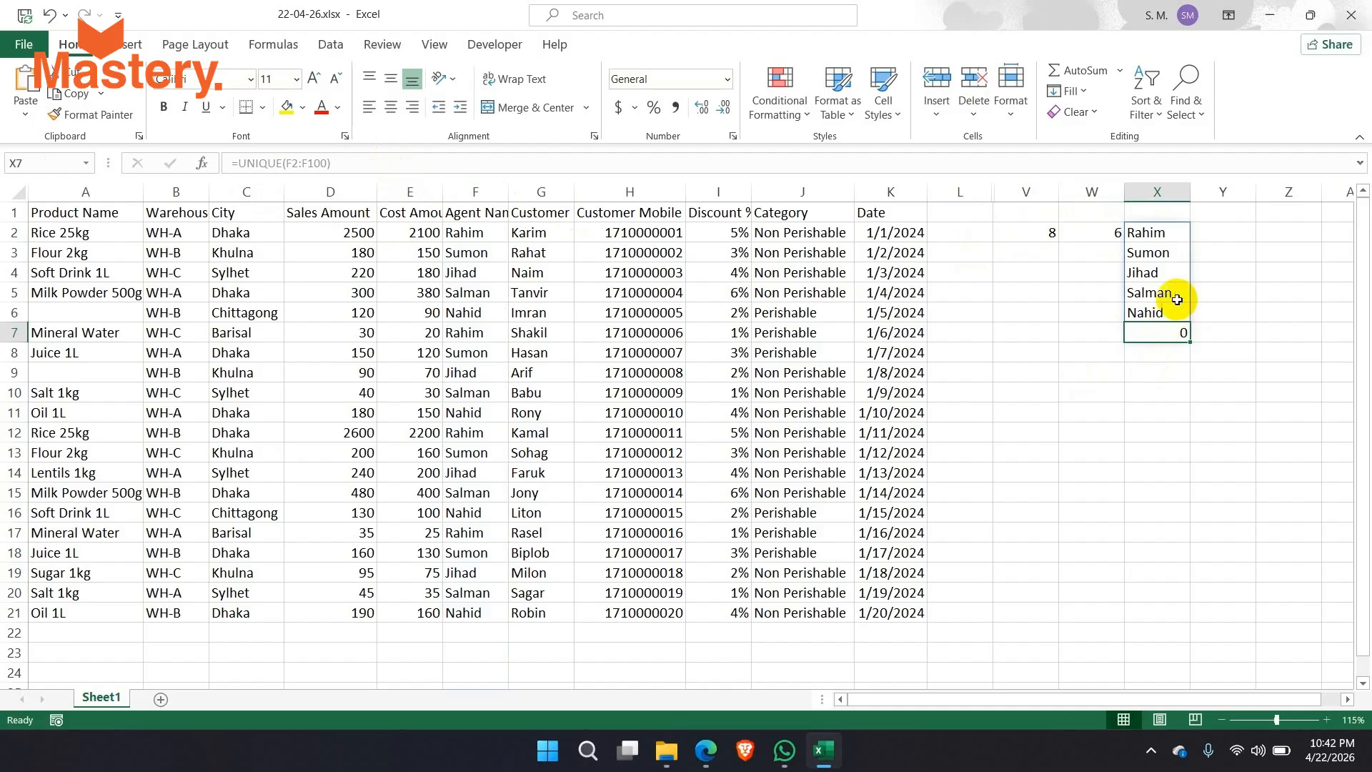
pyautogui.click(1119, 232)
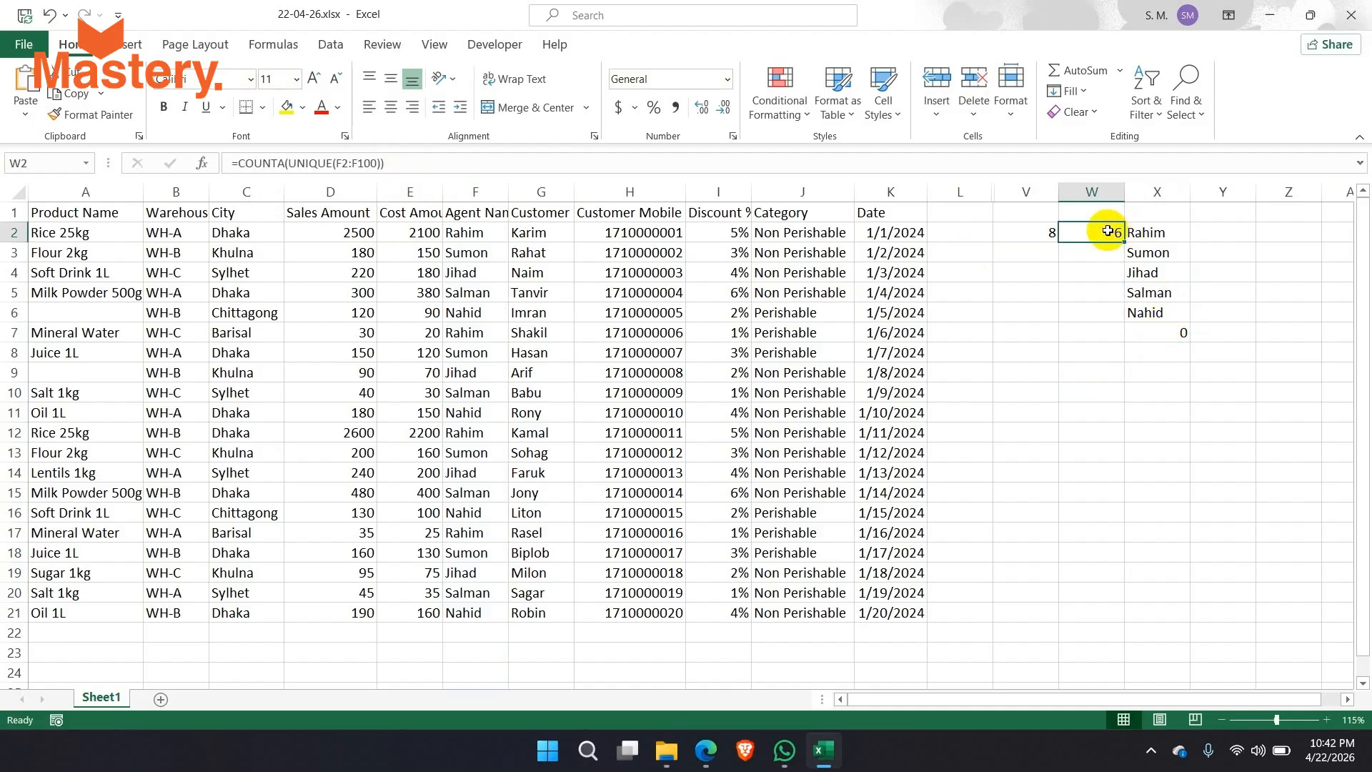
pyautogui.moveTo(1136, 232); pyautogui.dragTo(1150, 334)
pyautogui.click(1094, 230)
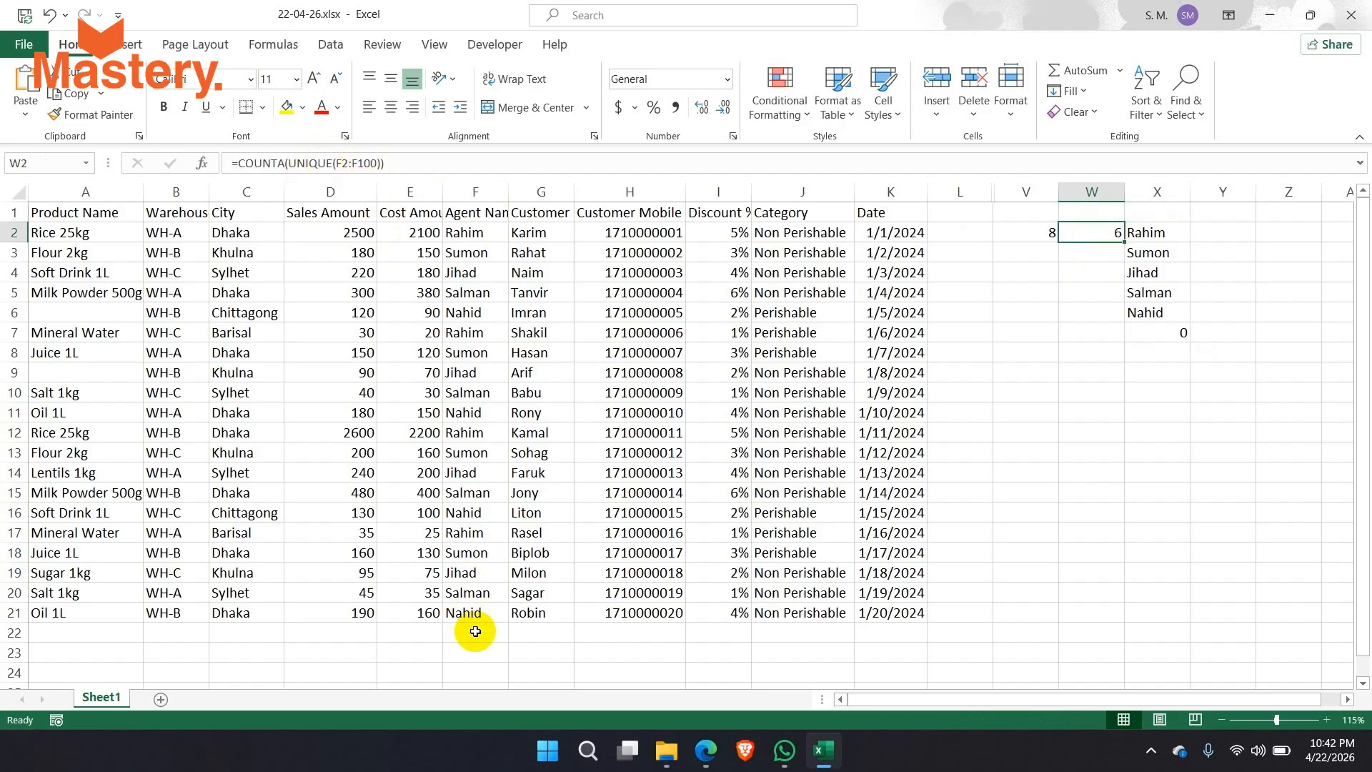
pyautogui.moveTo(475, 633); pyautogui.dragTo(475, 670)
pyautogui.moveTo(398, 647); pyautogui.dragTo(488, 674)
pyautogui.click(1180, 334)
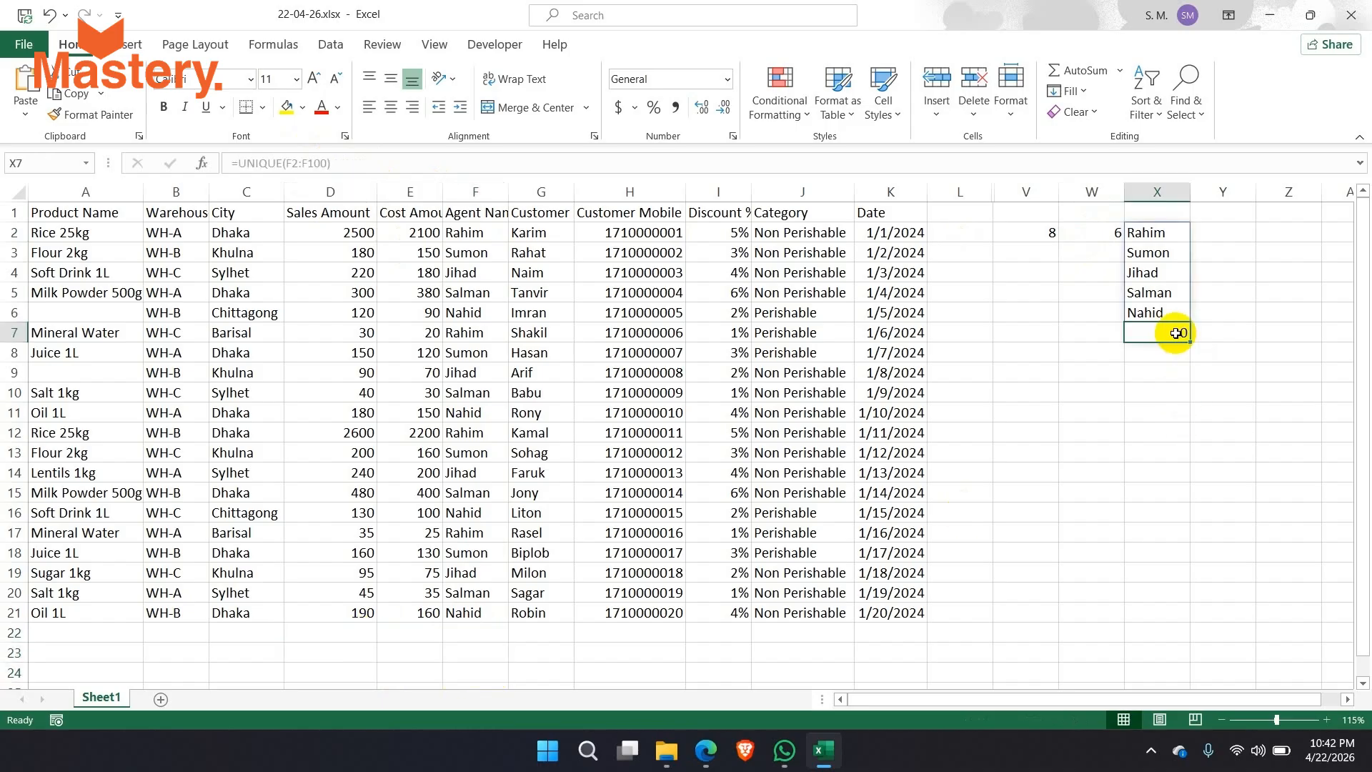
pyautogui.click(1101, 233)
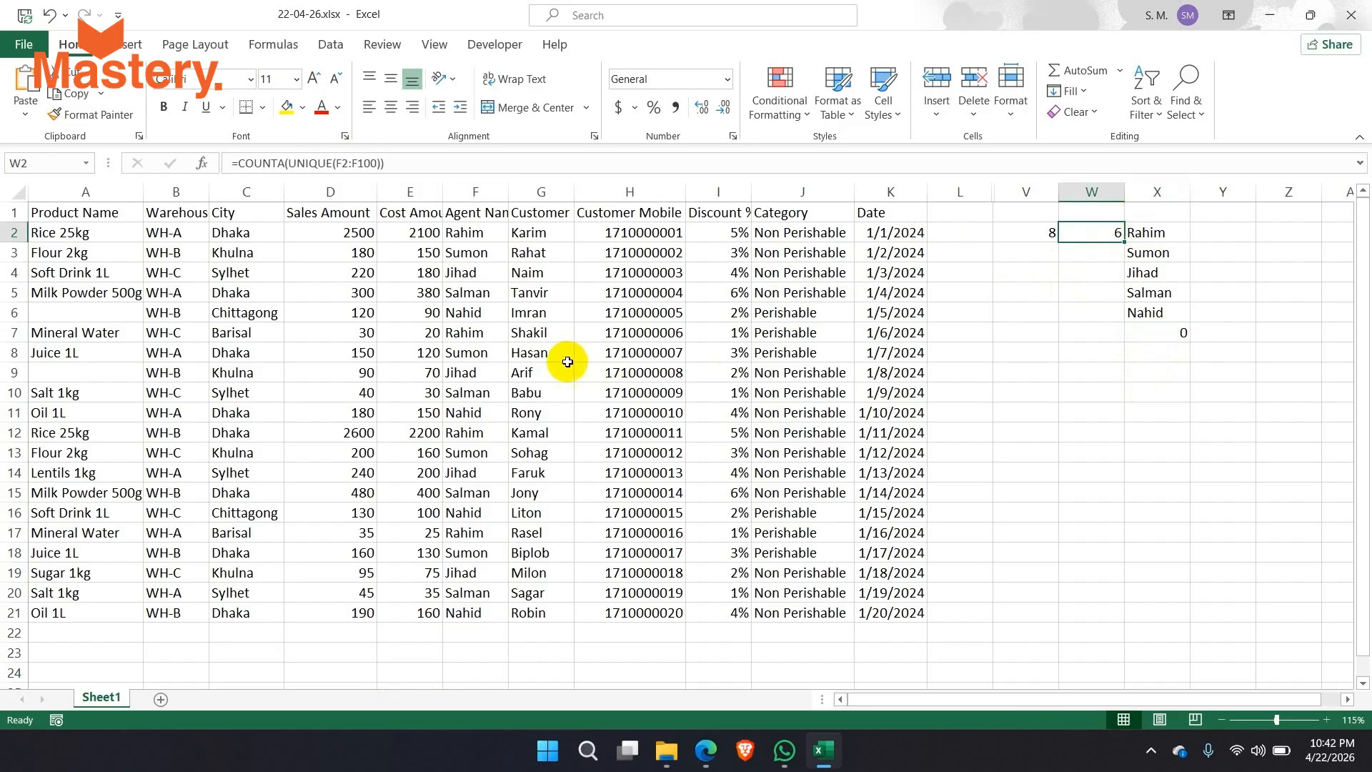
pyautogui.click(457, 189)
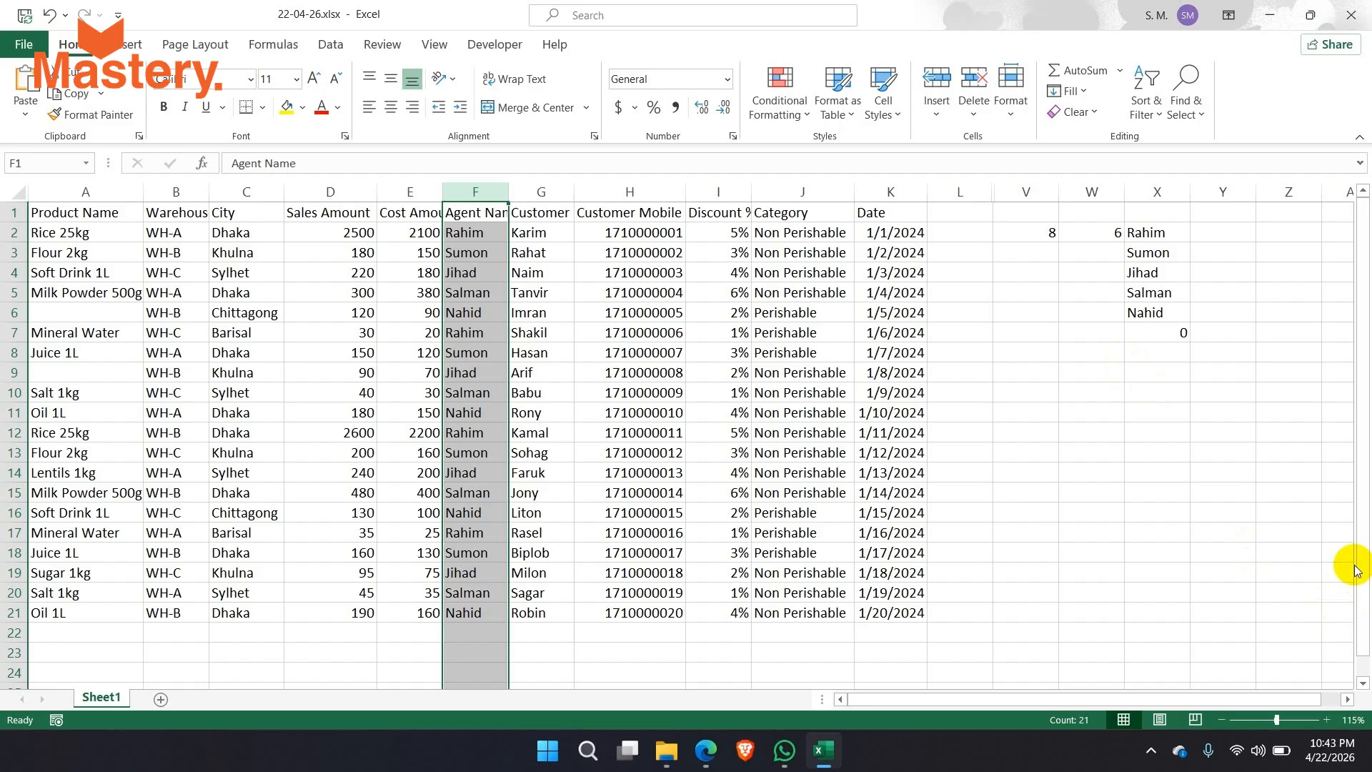
# Clear the unique agent list from column X.
pyautogui.click(1157, 191)
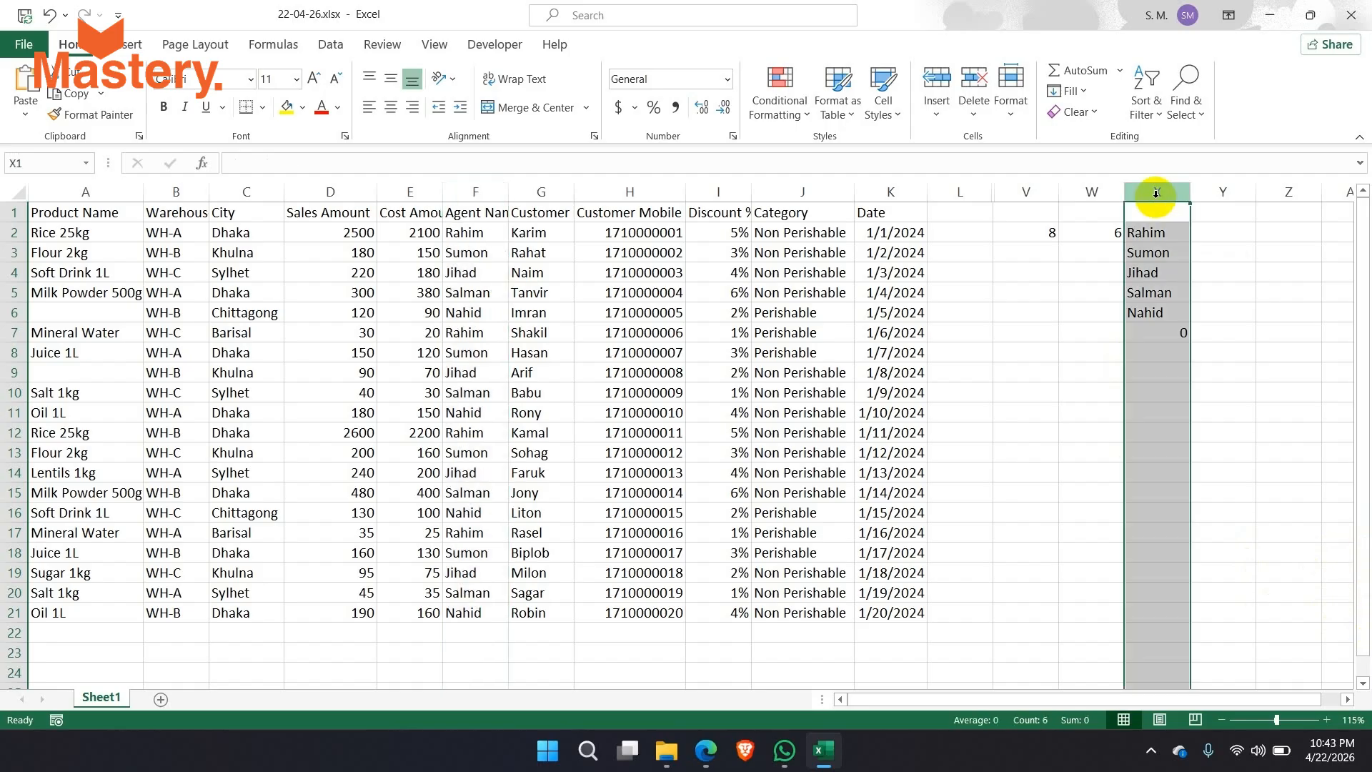
pyautogui.press('Delete')
# Start a COUNTIFS formula in X2 with the city cells C2:C21 as the first criteria range.
pyautogui.click(1156, 229)
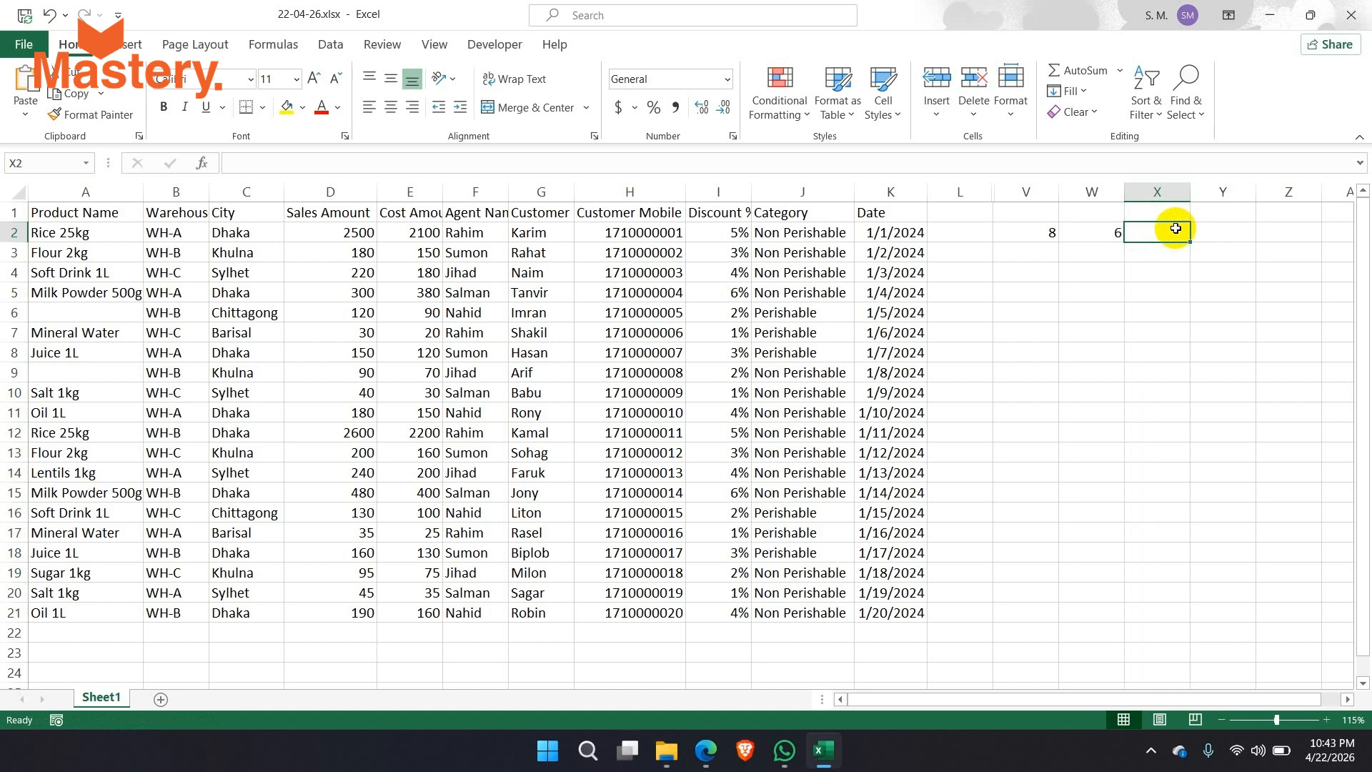
pyautogui.write('=')
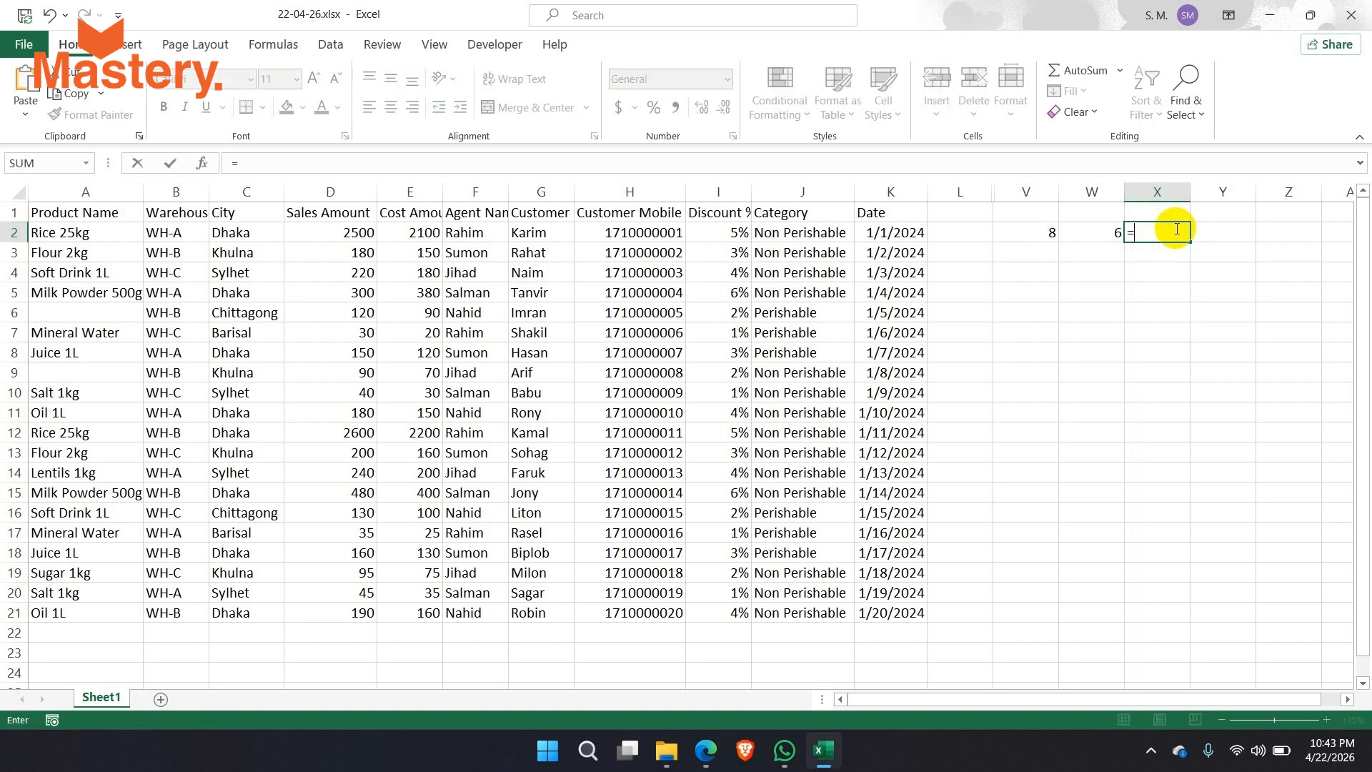
pyautogui.write('countifs')
pyautogui.press('Tab')
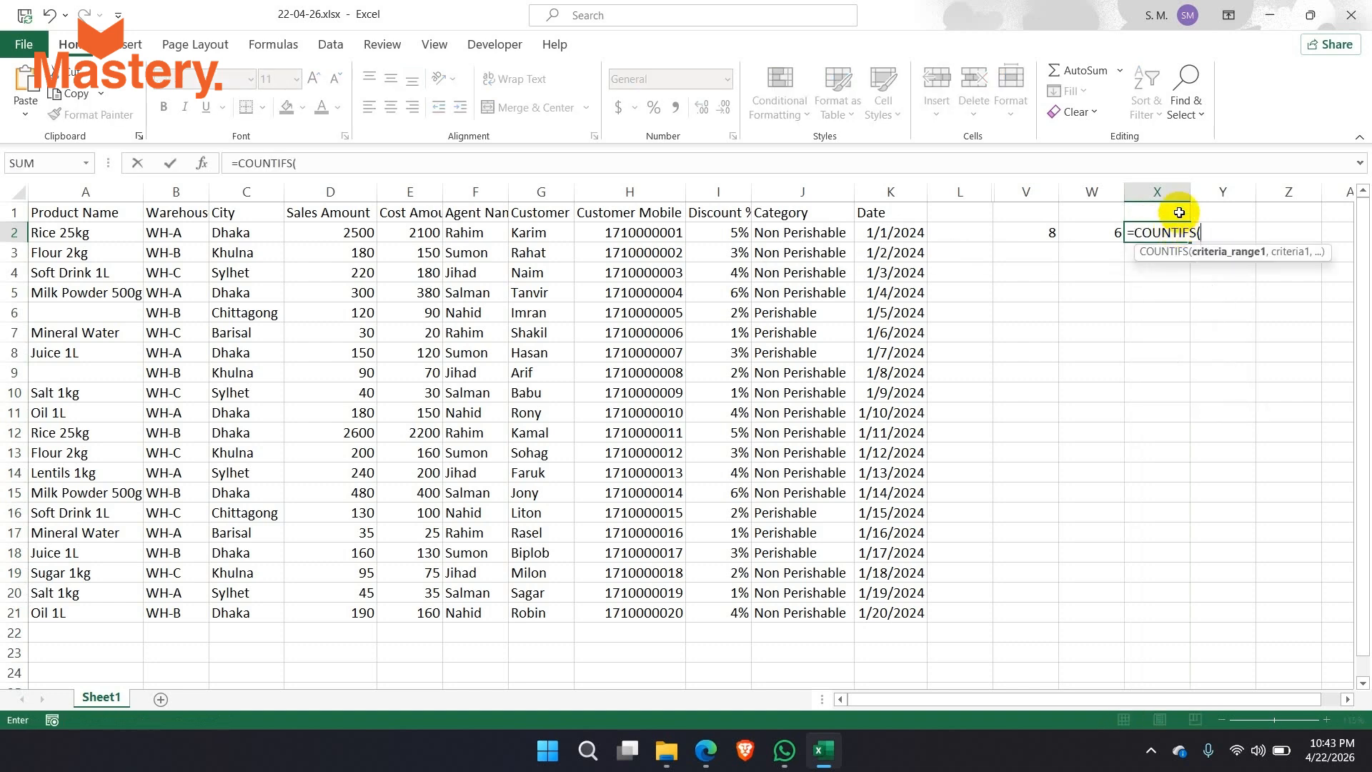
pyautogui.moveTo(1028, 704); pyautogui.dragTo(1028, 702)
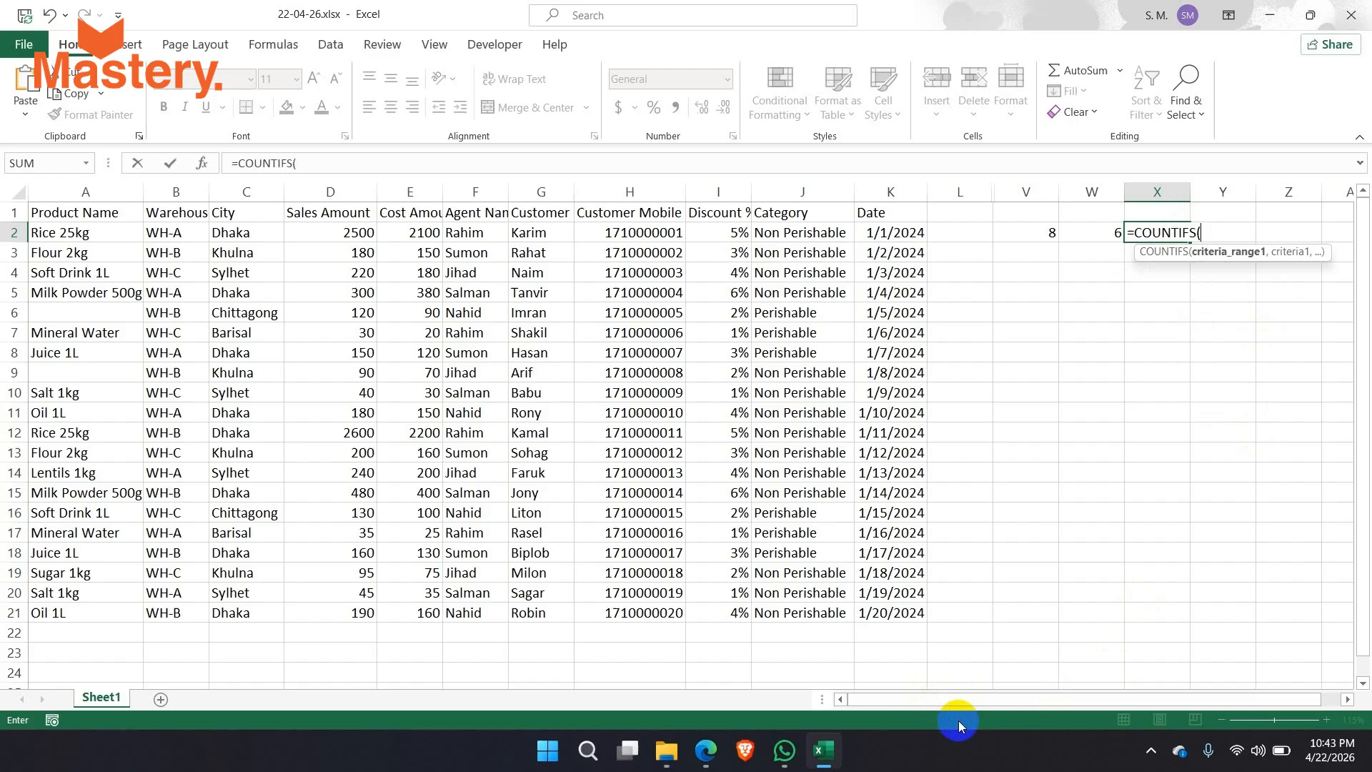
pyautogui.moveTo(230, 233); pyautogui.dragTo(247, 613)
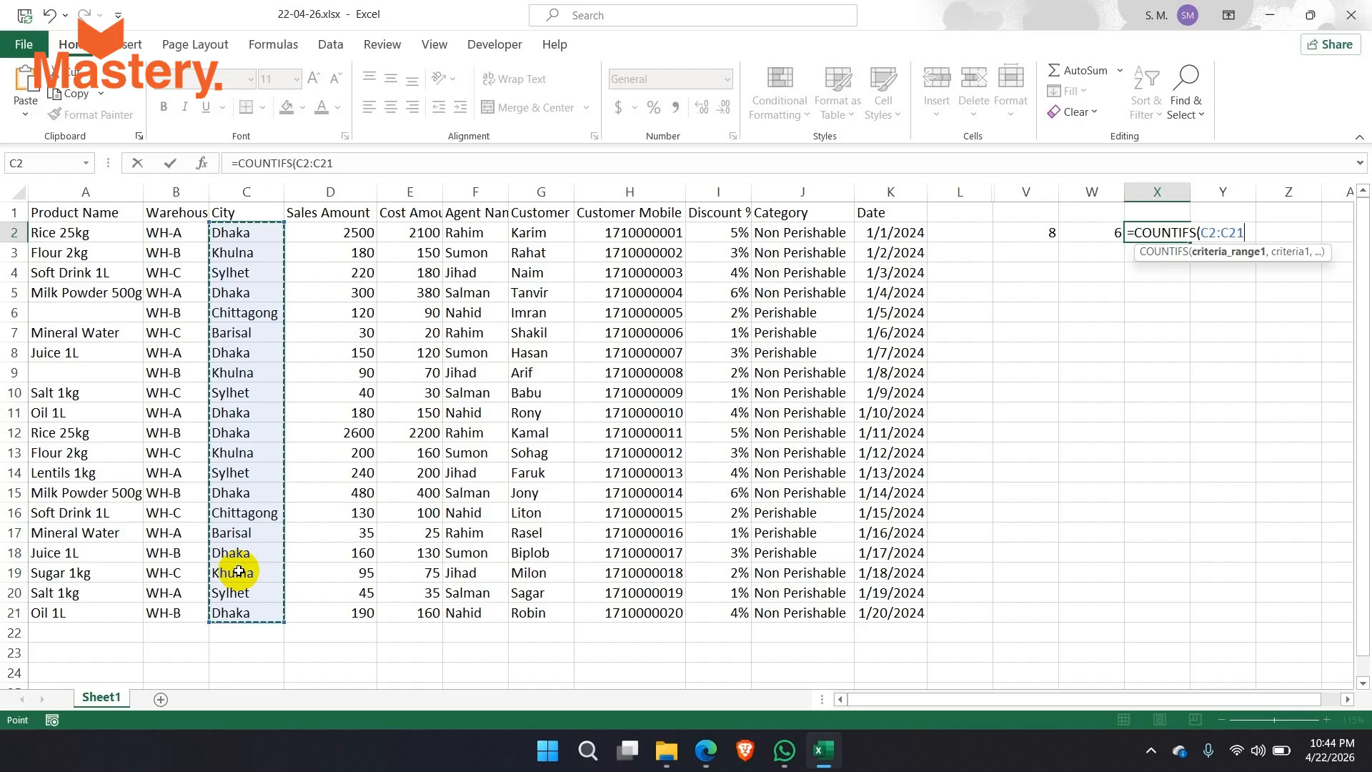
pyautogui.write(',')
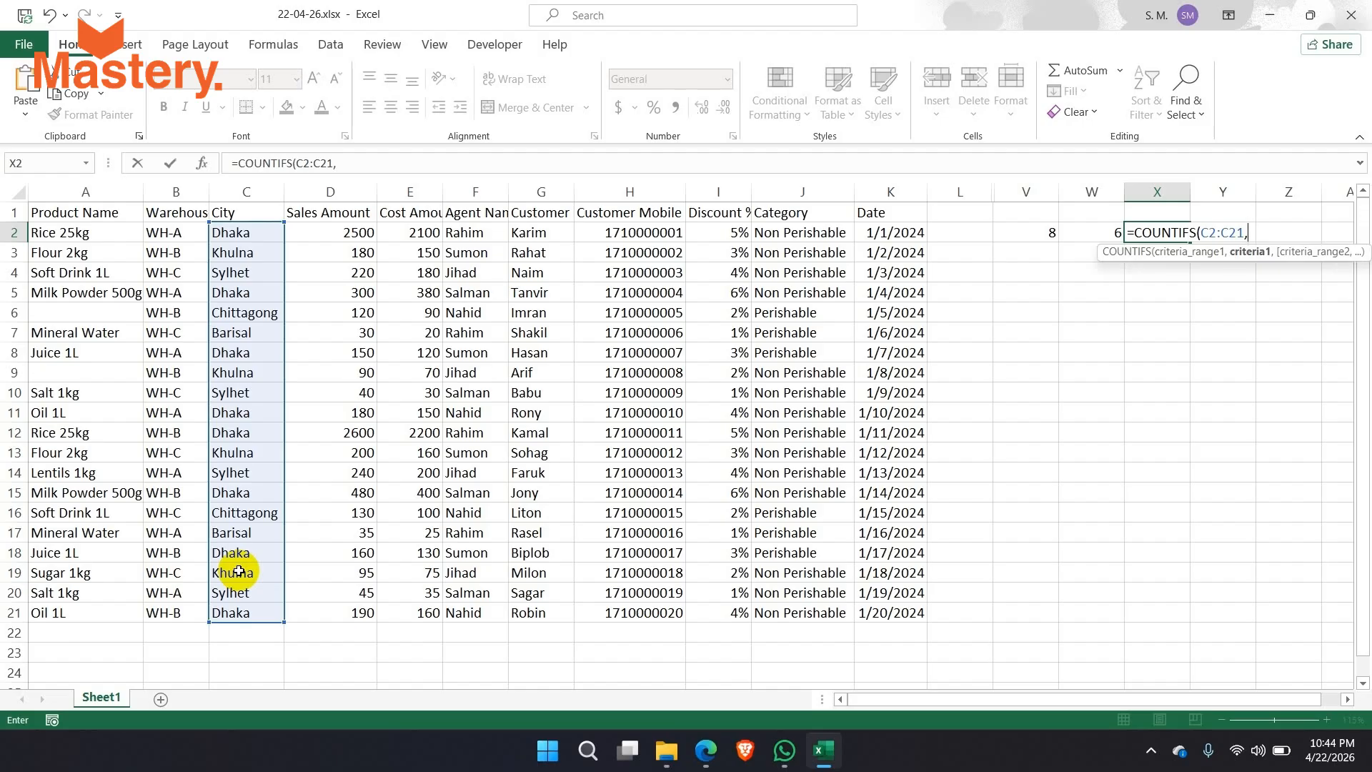
# Set the first COUNTIFS criterion in X2 to the array constant {"Dhaka","Khulna"}.
pyautogui.write('"Dhaka",')
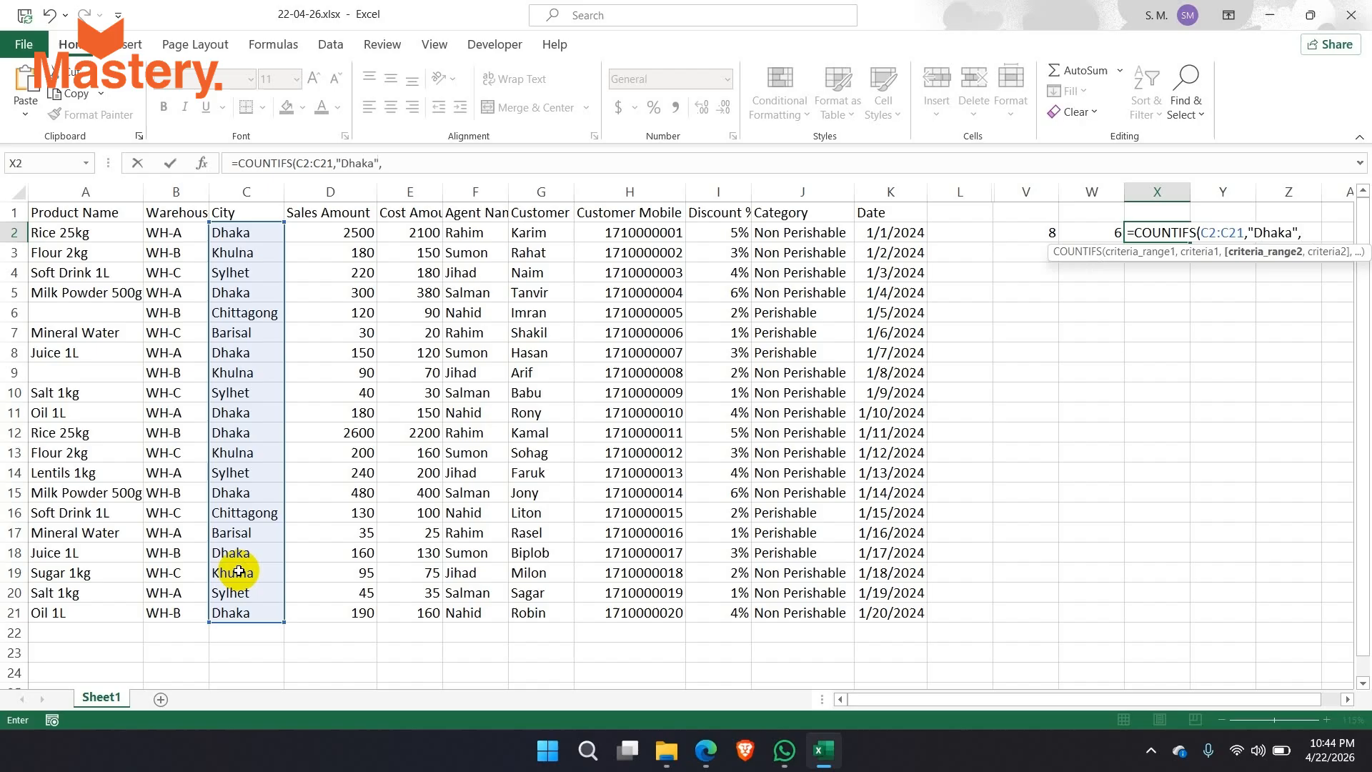
pyautogui.press('BackSpace')
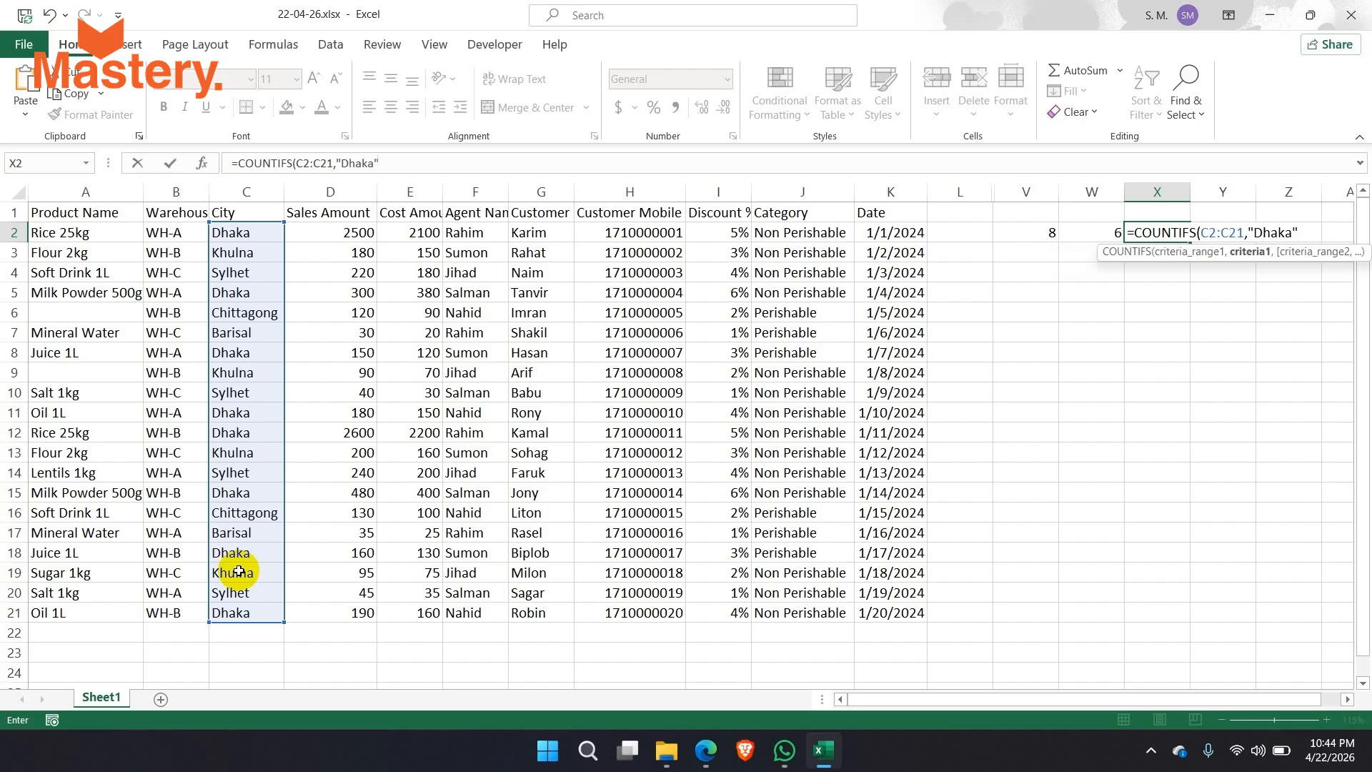
pyautogui.click(1253, 233)
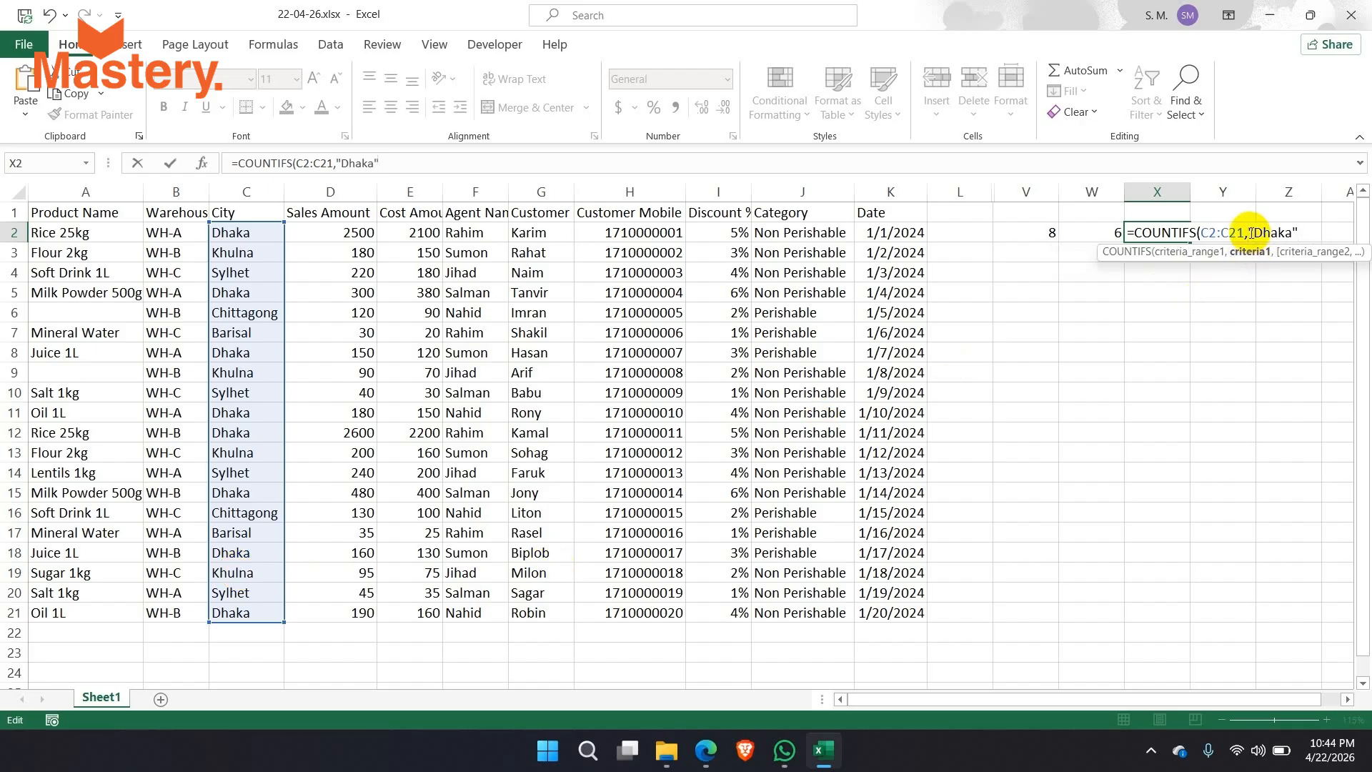
pyautogui.write('{"Dhaka"')
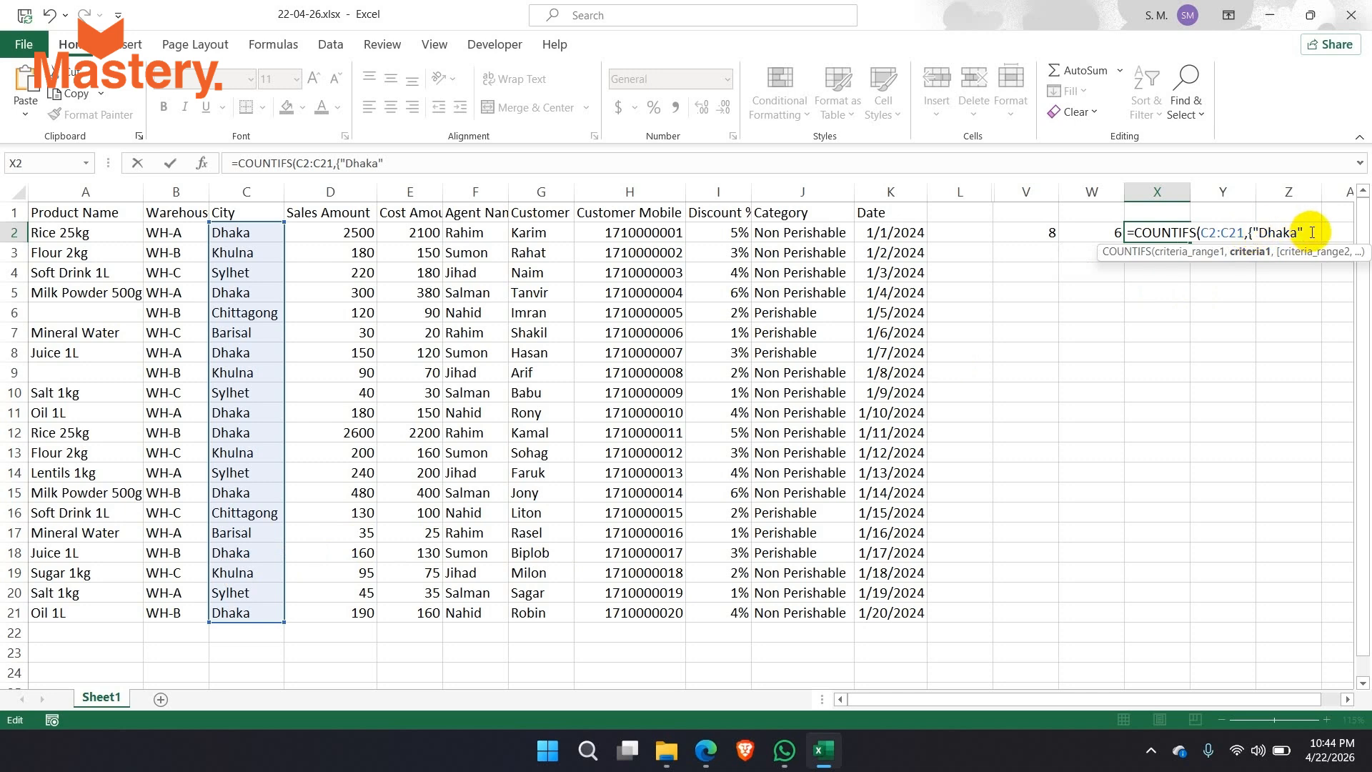
pyautogui.write(',"Khulna"')
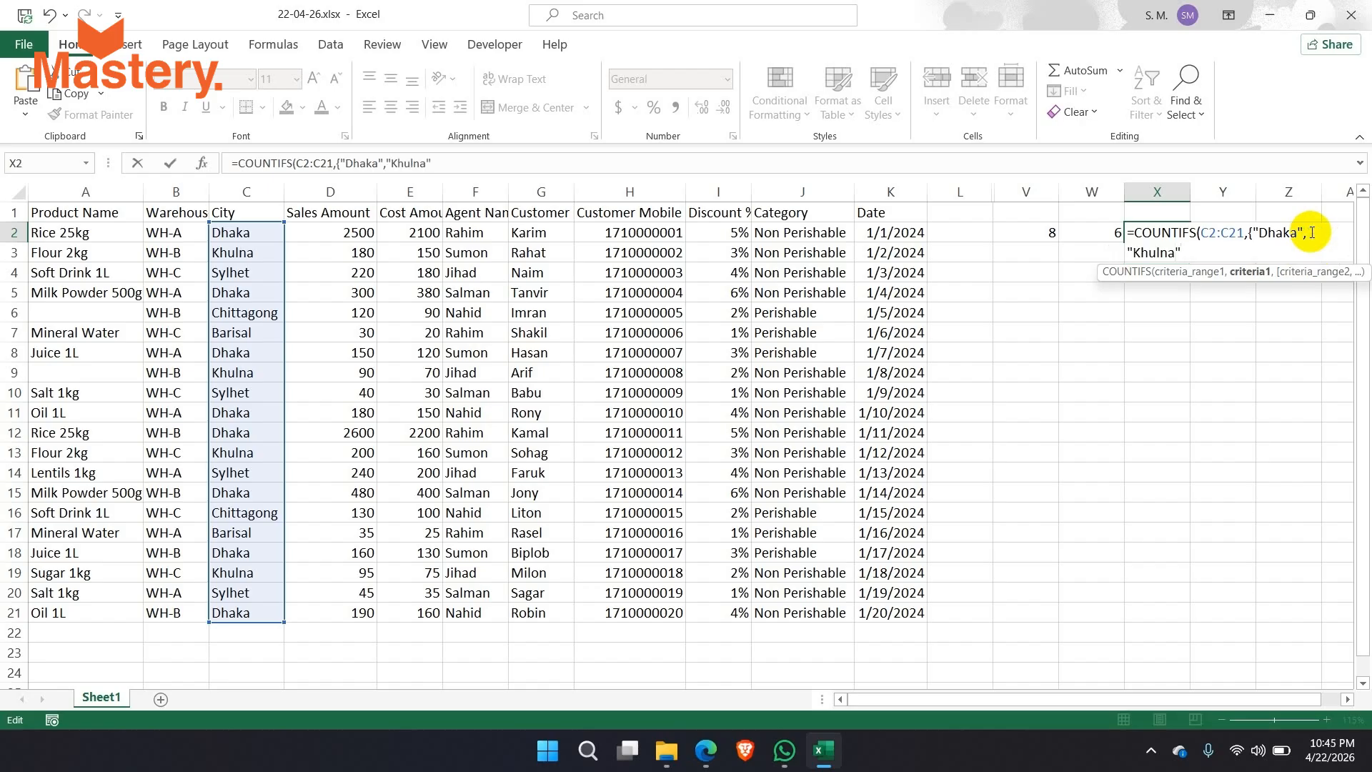
pyautogui.write('}')
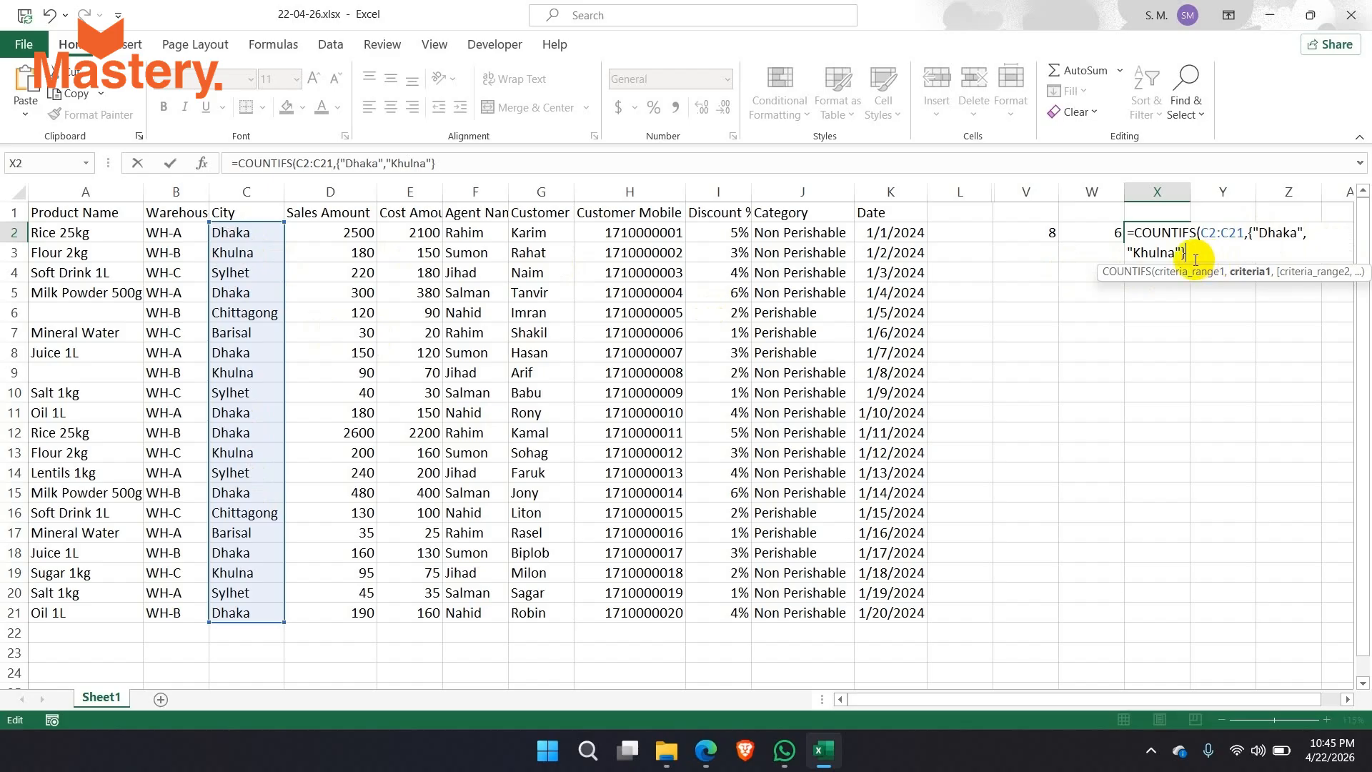
# Add the sales amounts D2:D21 as the second criteria range with the criterion ">200" and commit X2's COUNTIFS formula.
pyautogui.write(',')
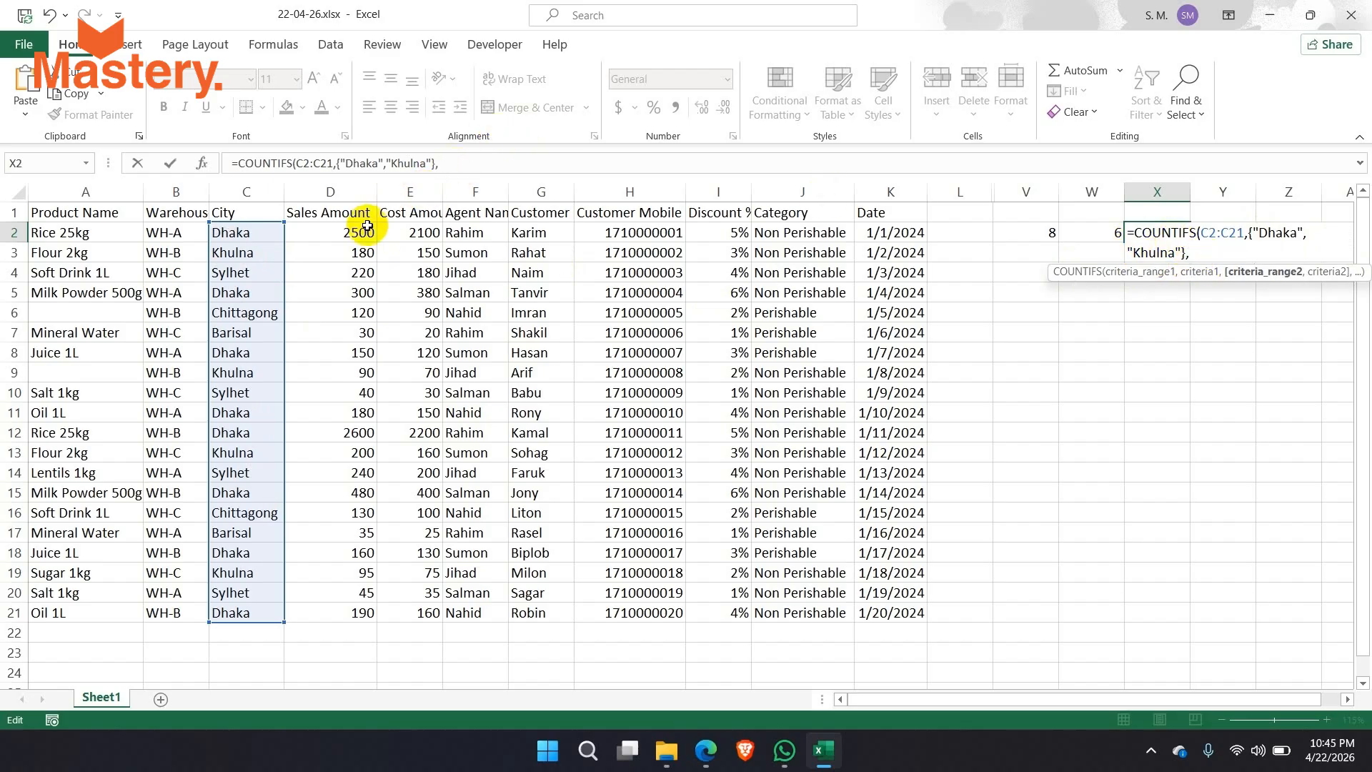
pyautogui.moveTo(361, 233); pyautogui.dragTo(354, 616)
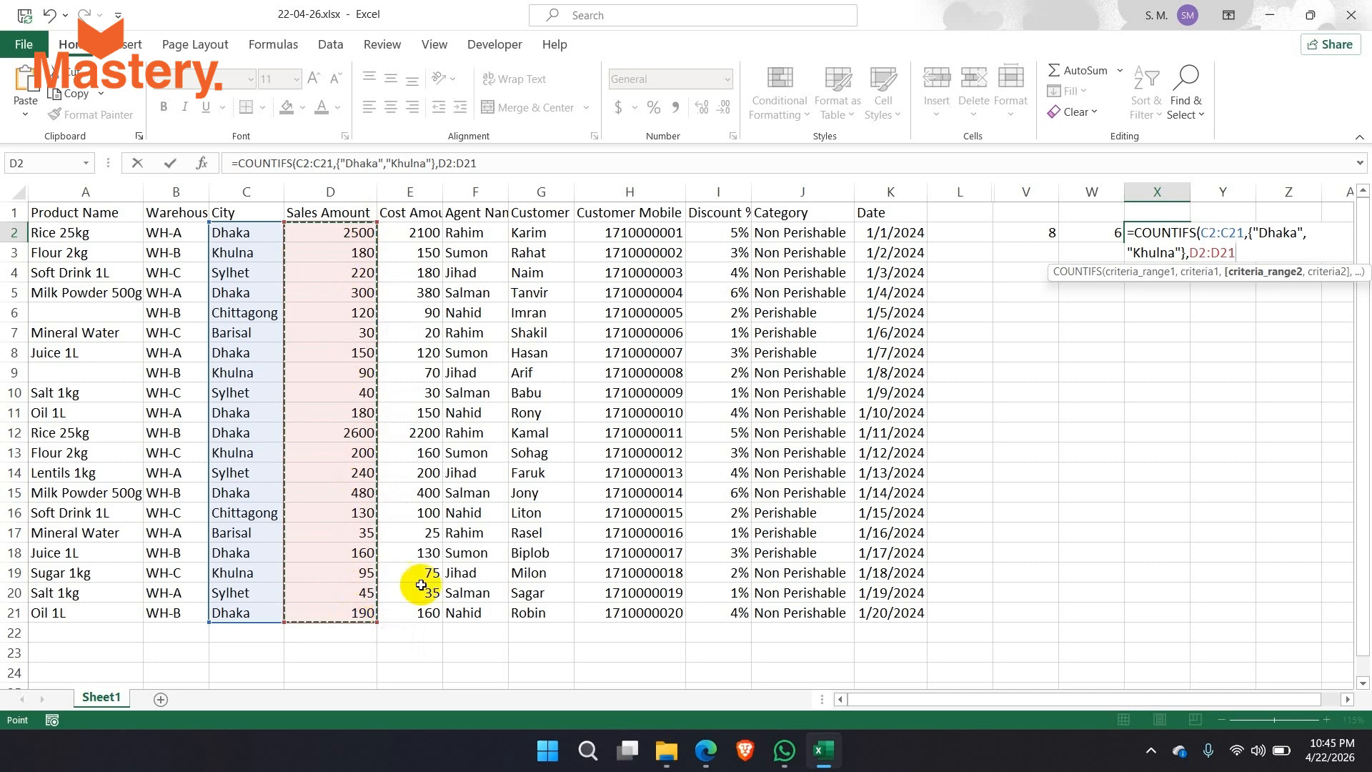
pyautogui.write(',')
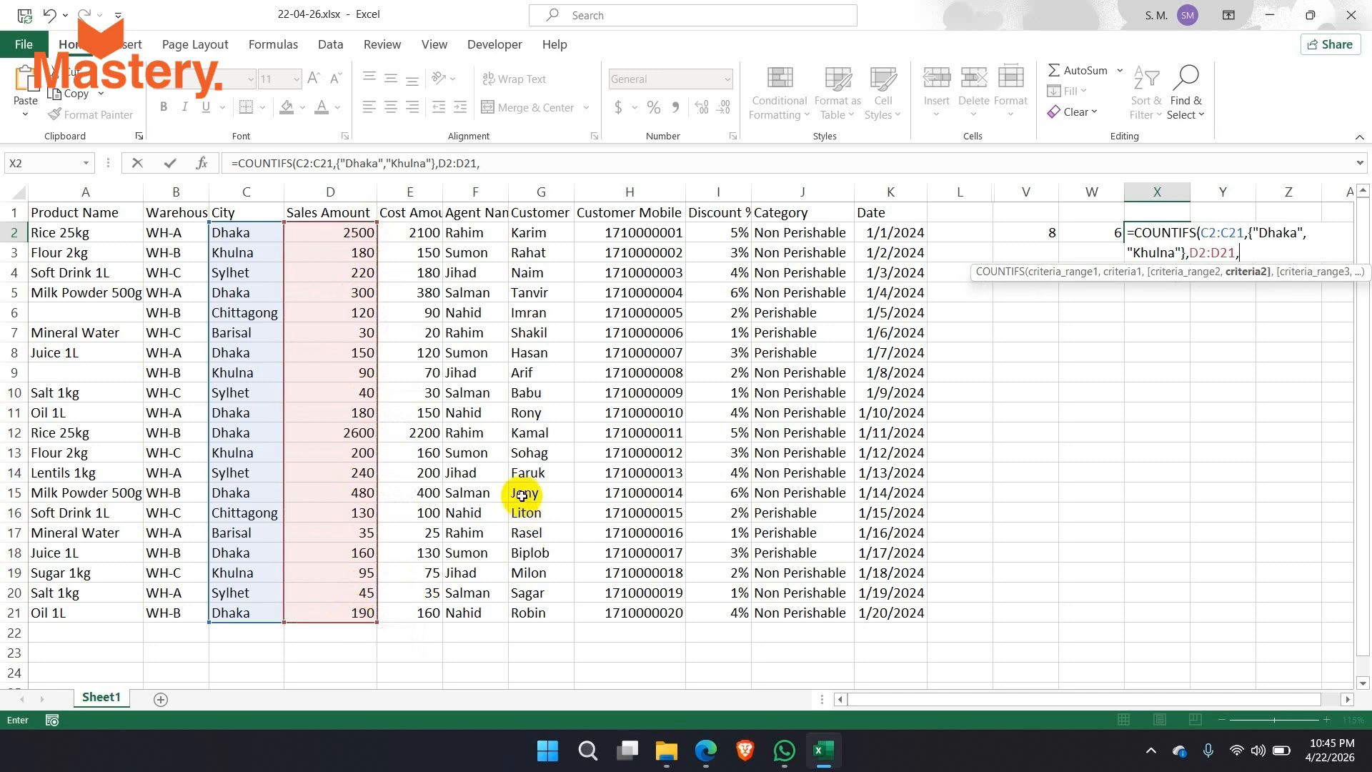
pyautogui.write('">200')
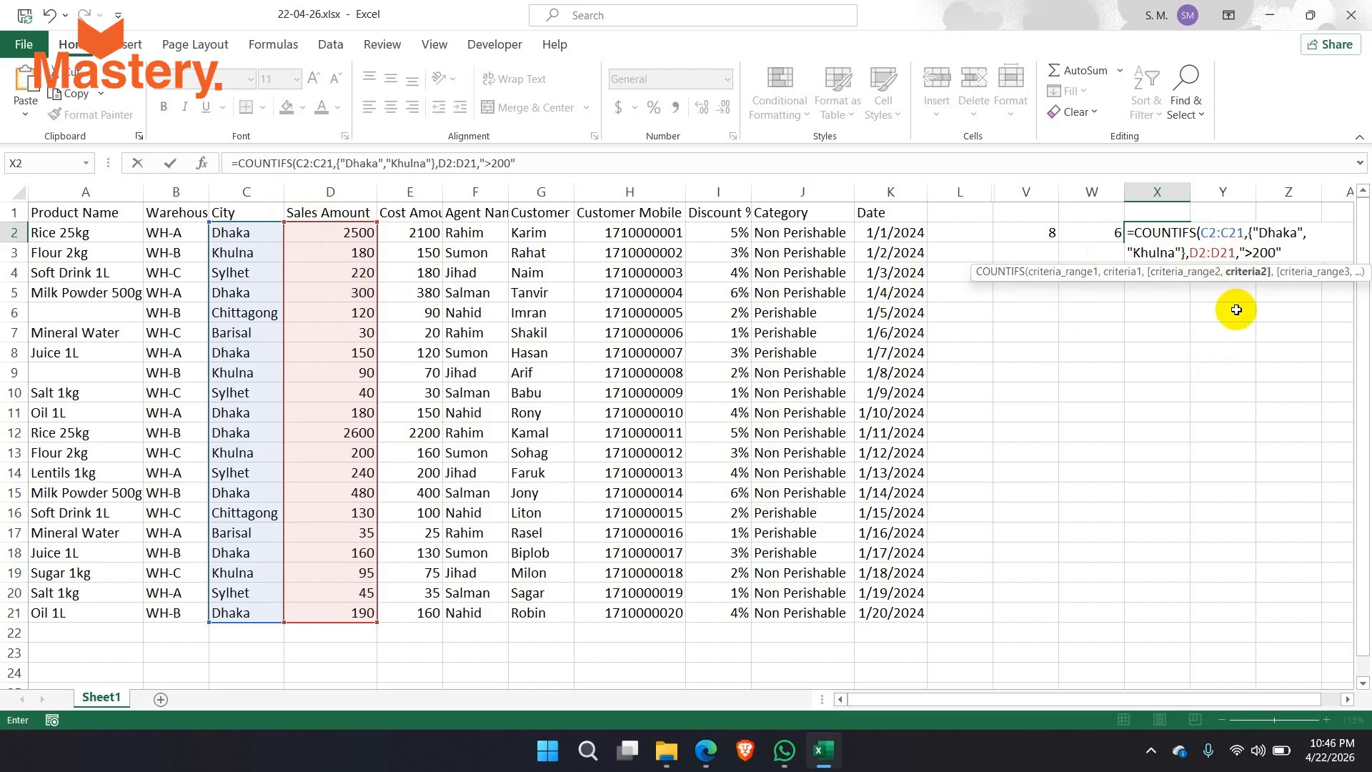
pyautogui.moveTo(1245, 251); pyautogui.dragTo(1278, 262)
pyautogui.press('Return')
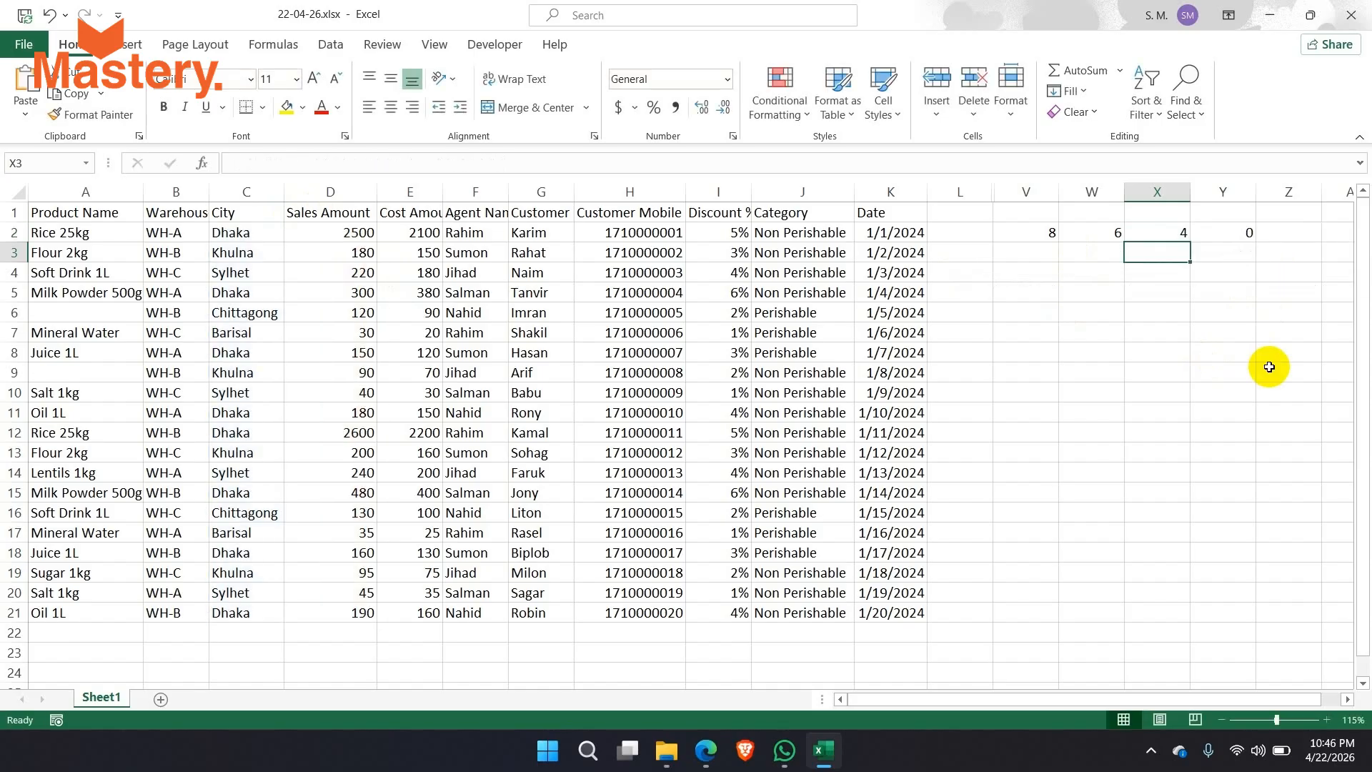
# Check the COUNTIFS results in X2 and Y2 against the formula and the city entries in column C.
pyautogui.click(1178, 232)
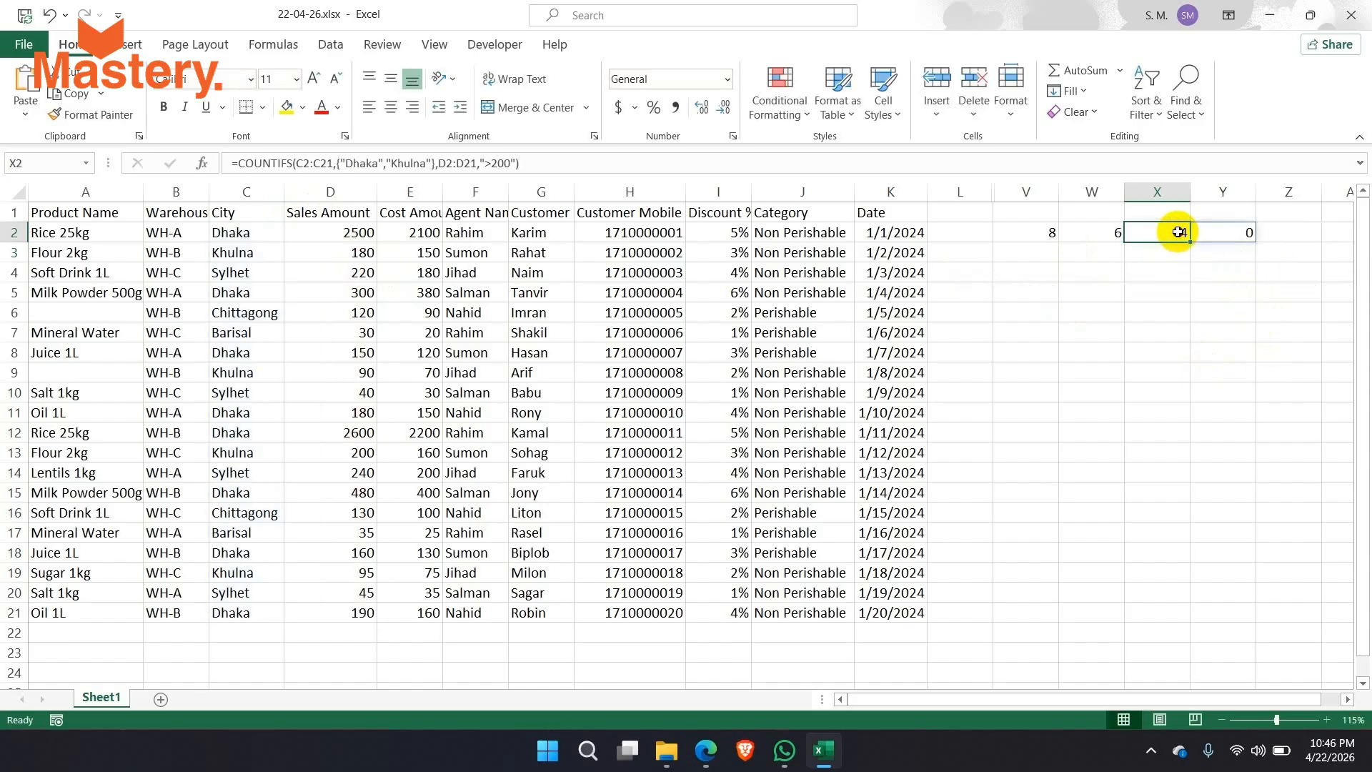
pyautogui.moveTo(1178, 233)
pyautogui.mouseDown()
pyautogui.moveTo(1224, 234)
pyautogui.moveTo(1167, 230)
pyautogui.mouseUp()
pyautogui.click(1214, 226)
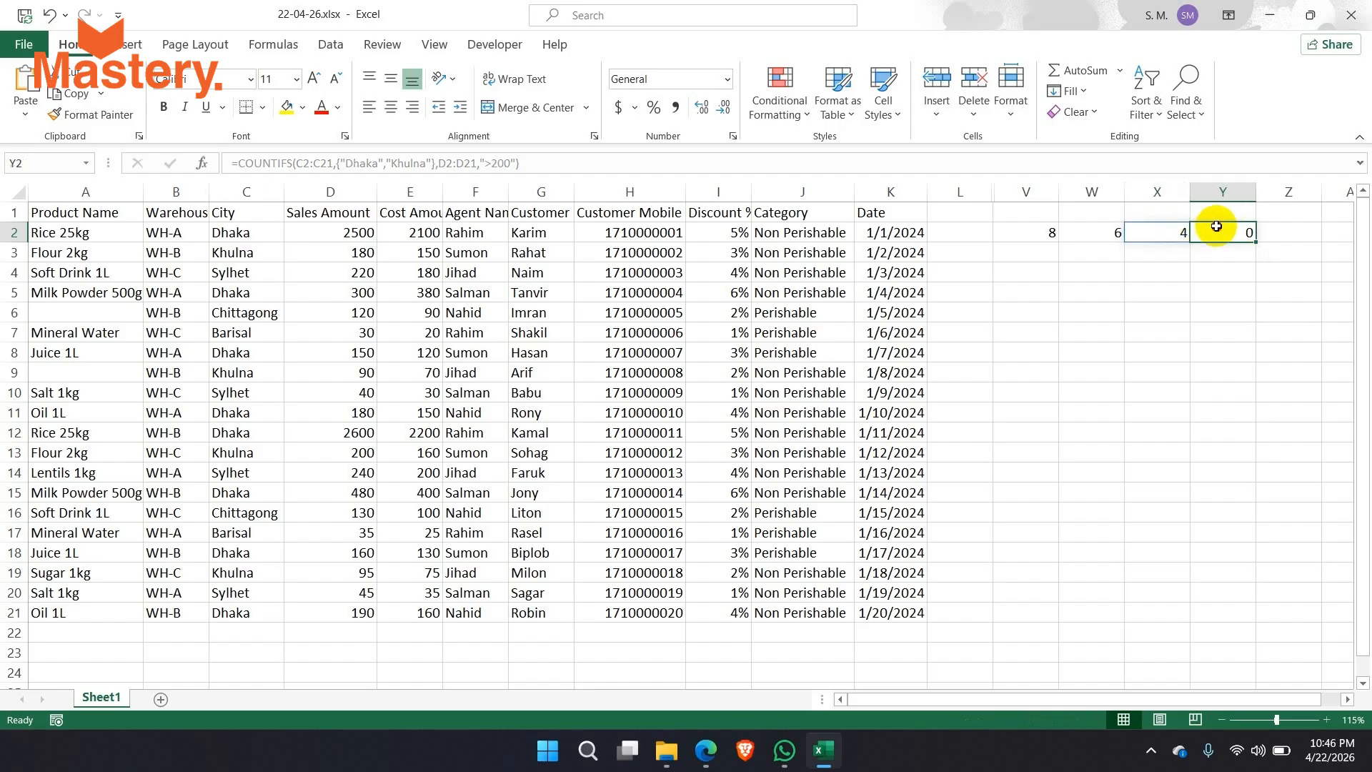
pyautogui.click(1176, 234)
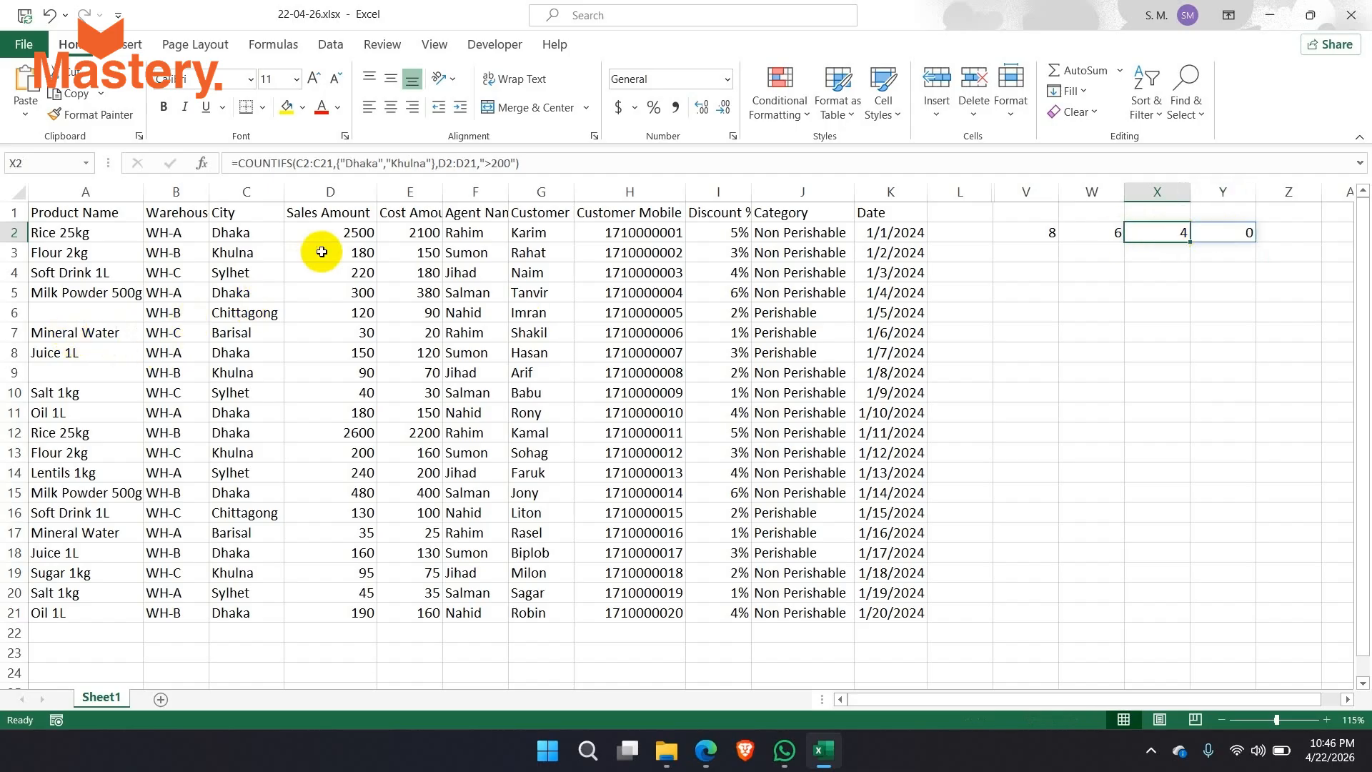
pyautogui.click(256, 257)
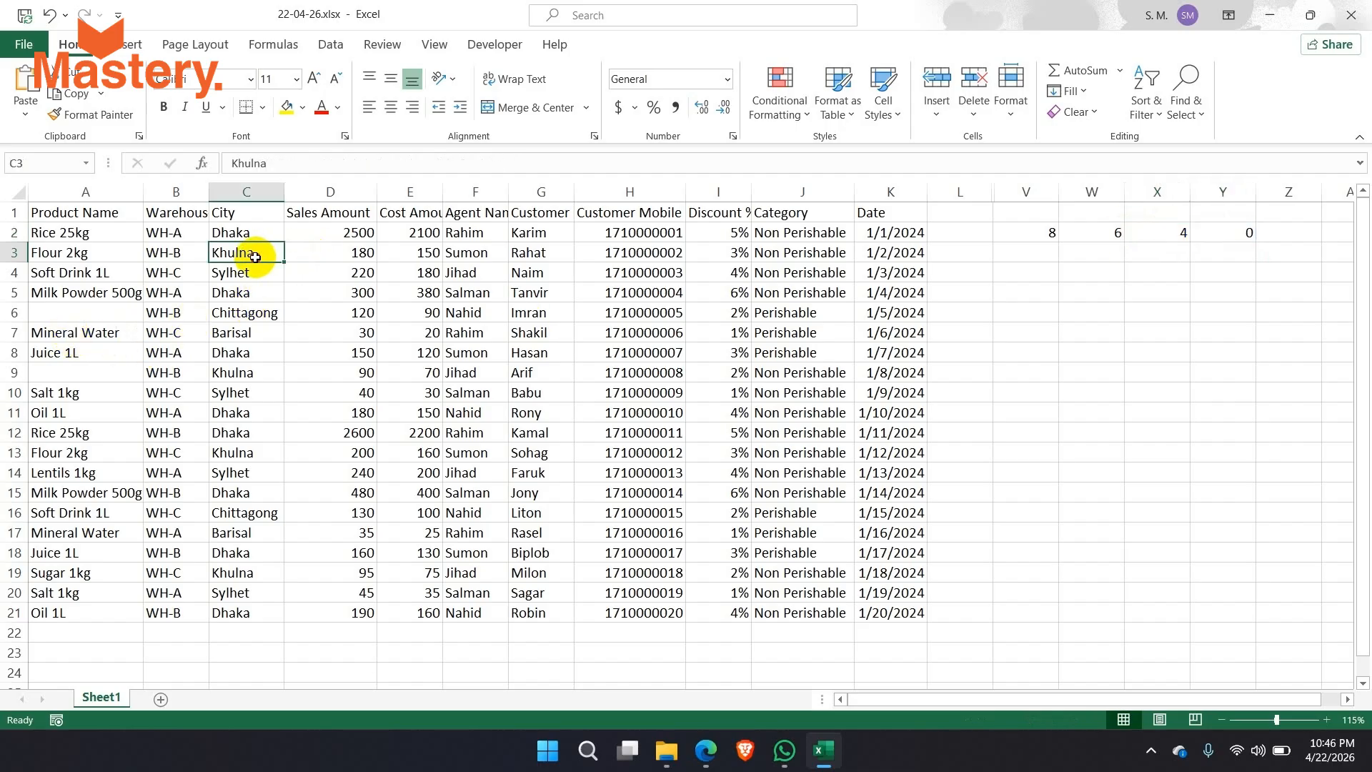
# Compare the sales amounts of the four Khulna rows with the COUNTIFS result in Y2.
pyautogui.moveTo(256, 257); pyautogui.dragTo(322, 251)
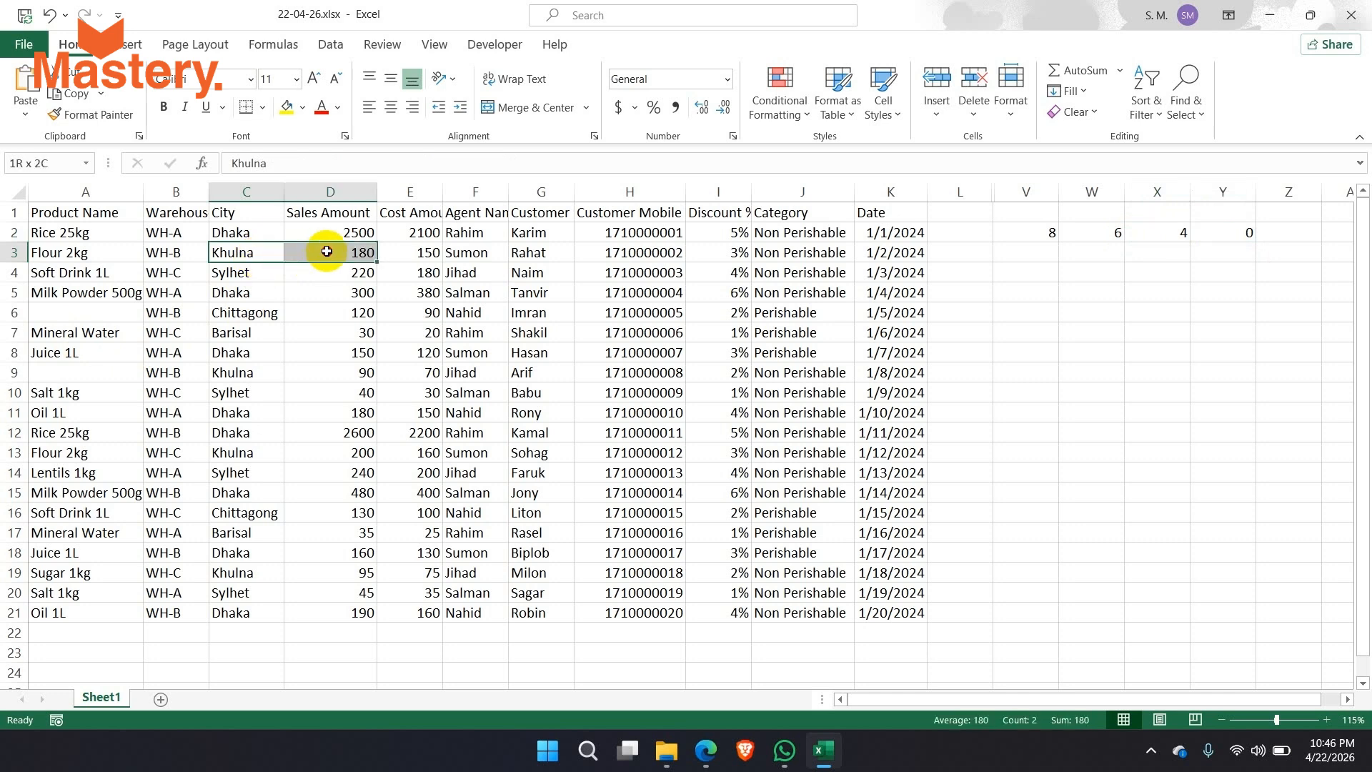
pyautogui.moveTo(243, 370); pyautogui.dragTo(361, 370)
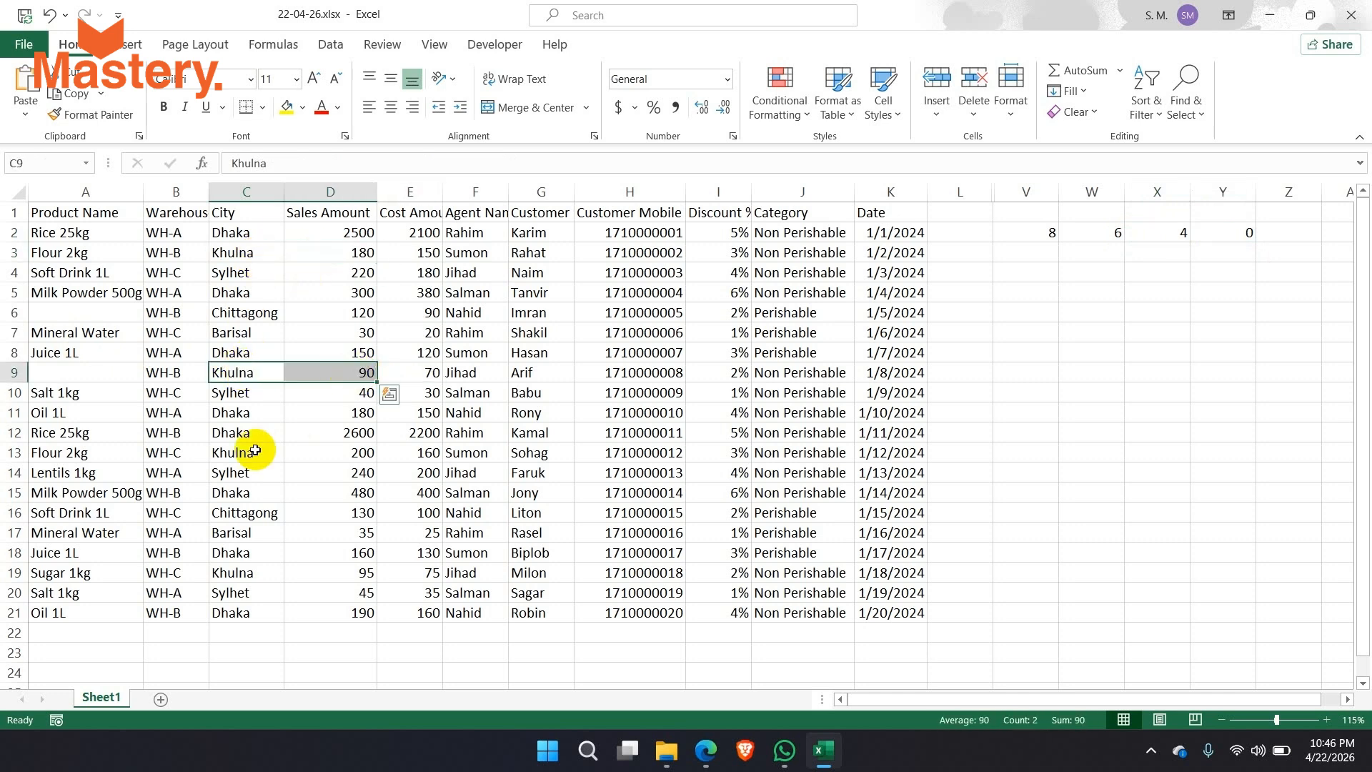
pyautogui.moveTo(259, 452); pyautogui.dragTo(307, 451)
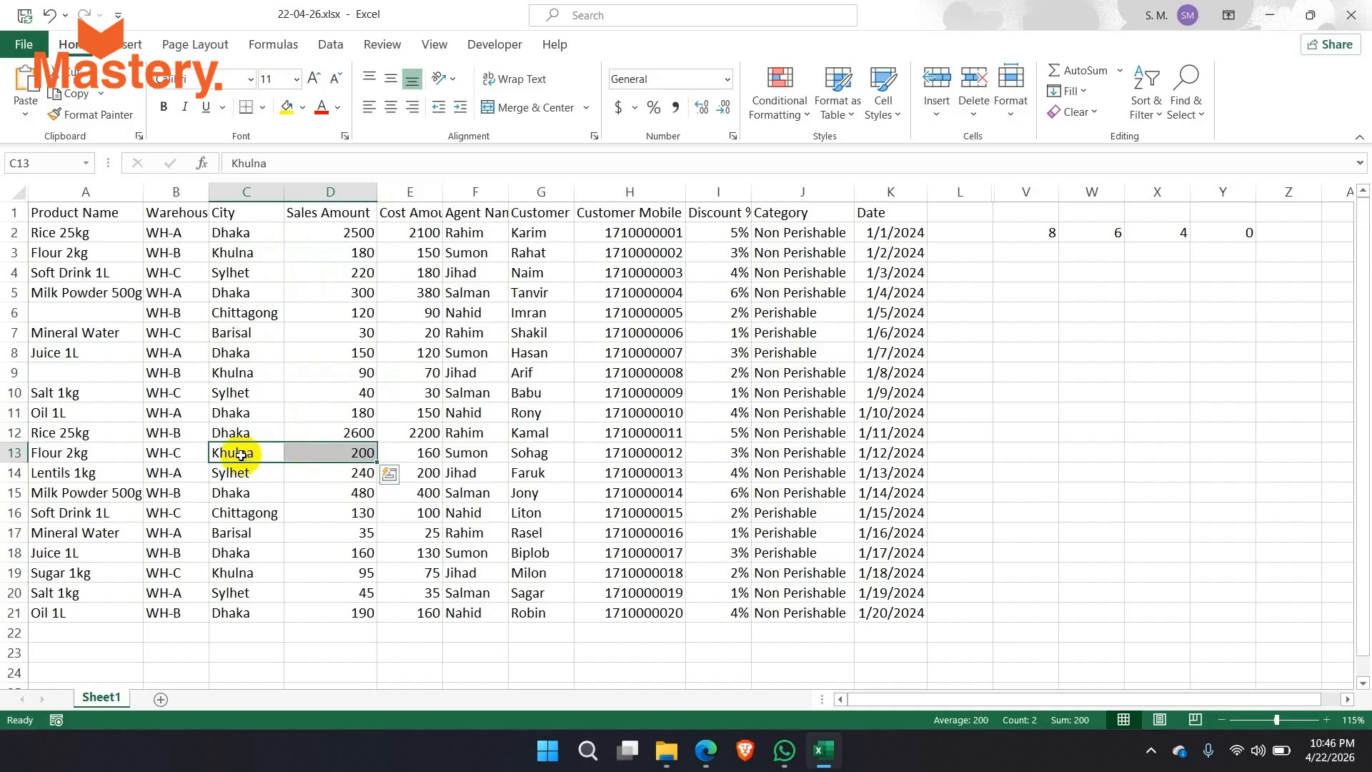
pyautogui.moveTo(242, 575); pyautogui.dragTo(368, 576)
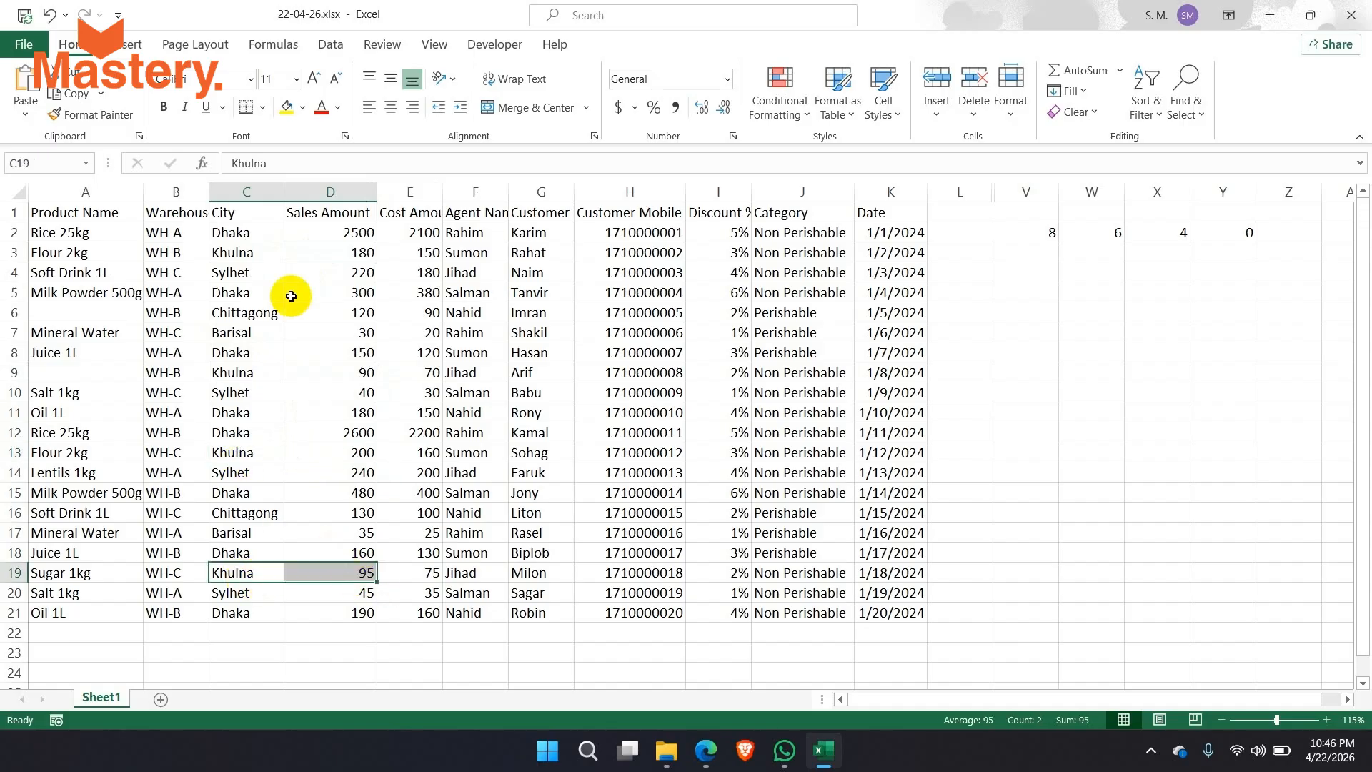
pyautogui.click(1247, 230)
pyautogui.moveTo(1246, 229)
pyautogui.mouseDown()
pyautogui.moveTo(1189, 233)
pyautogui.moveTo(1225, 235)
pyautogui.mouseUp()
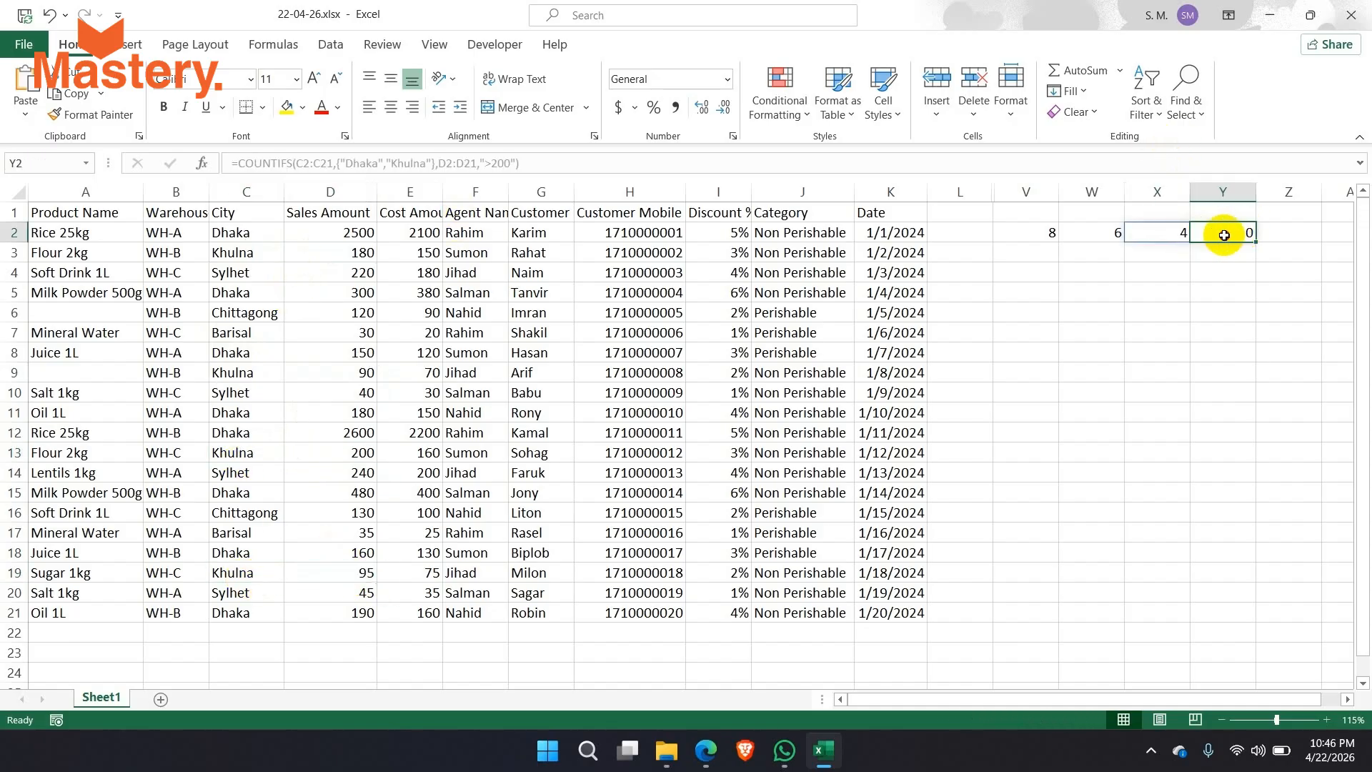
# Set the Khulna sales amount in D3 to 300.
pyautogui.click(368, 256)
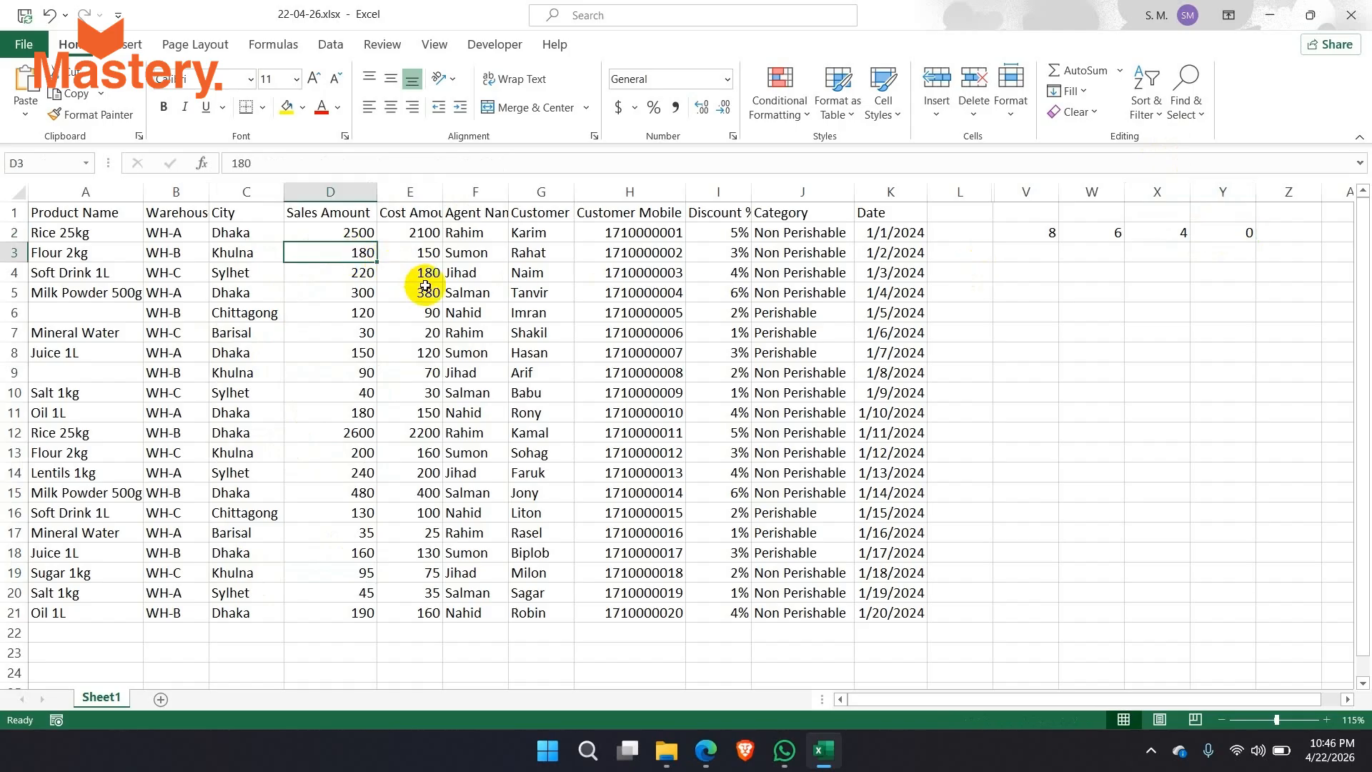
pyautogui.write('300')
pyautogui.press('Return')
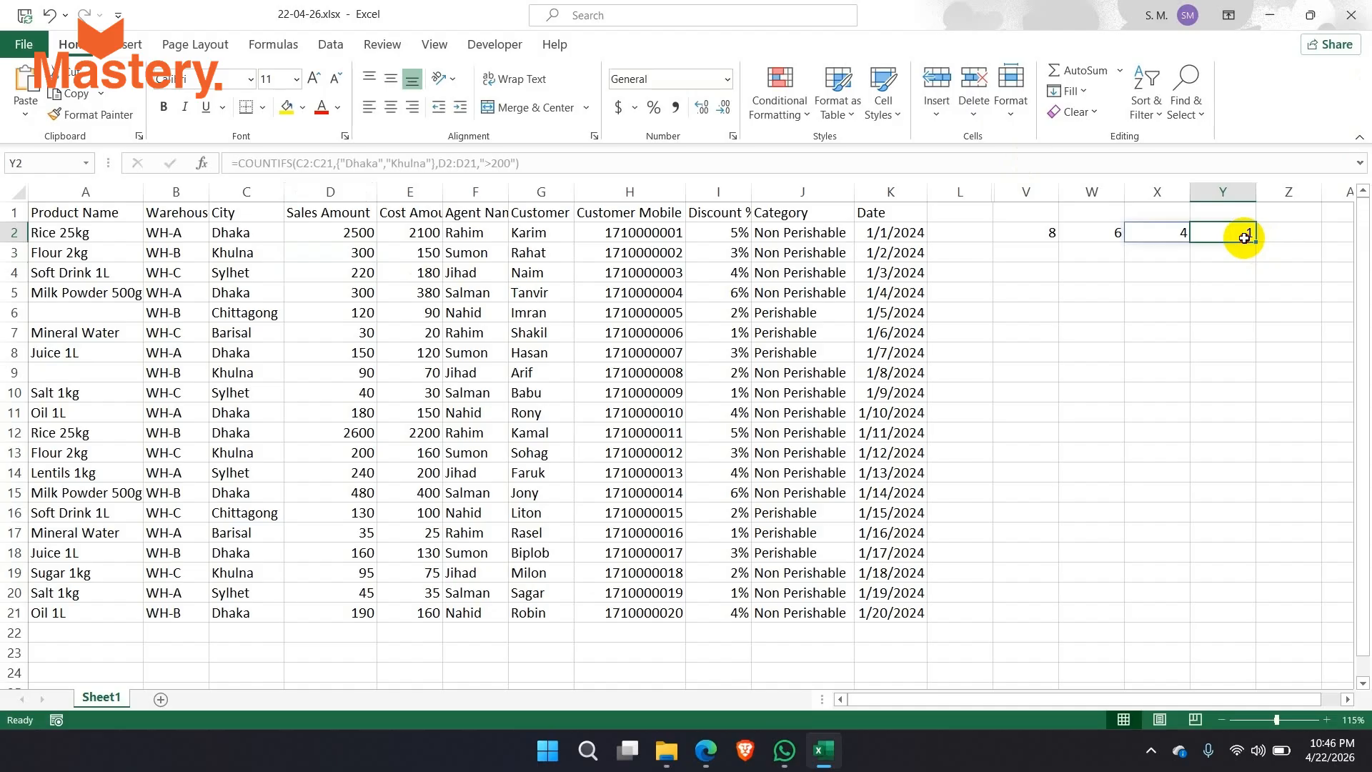
# Review the city array constant in X2's COUNTIFS formula and the results it returns in X2:Y2.
pyautogui.click(1178, 234)
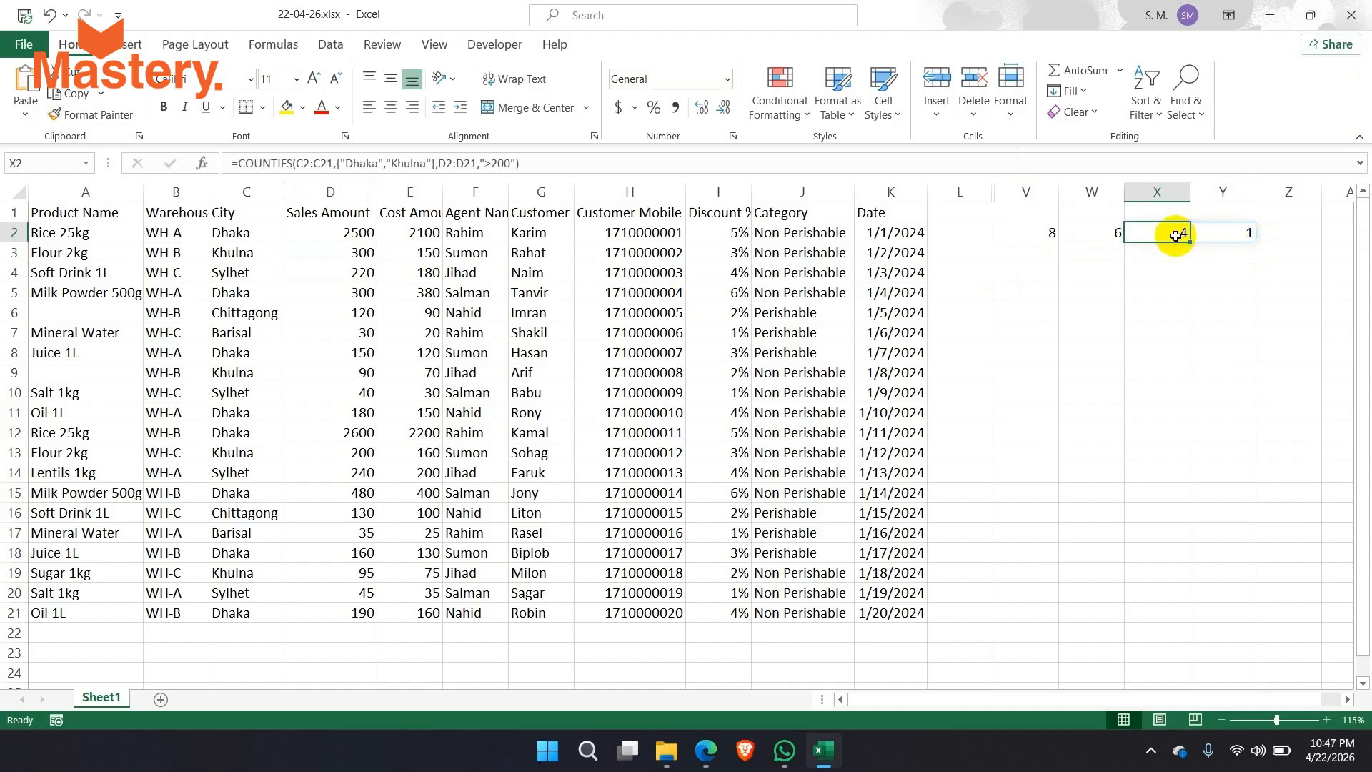
pyautogui.moveTo(431, 163); pyautogui.dragTo(342, 163)
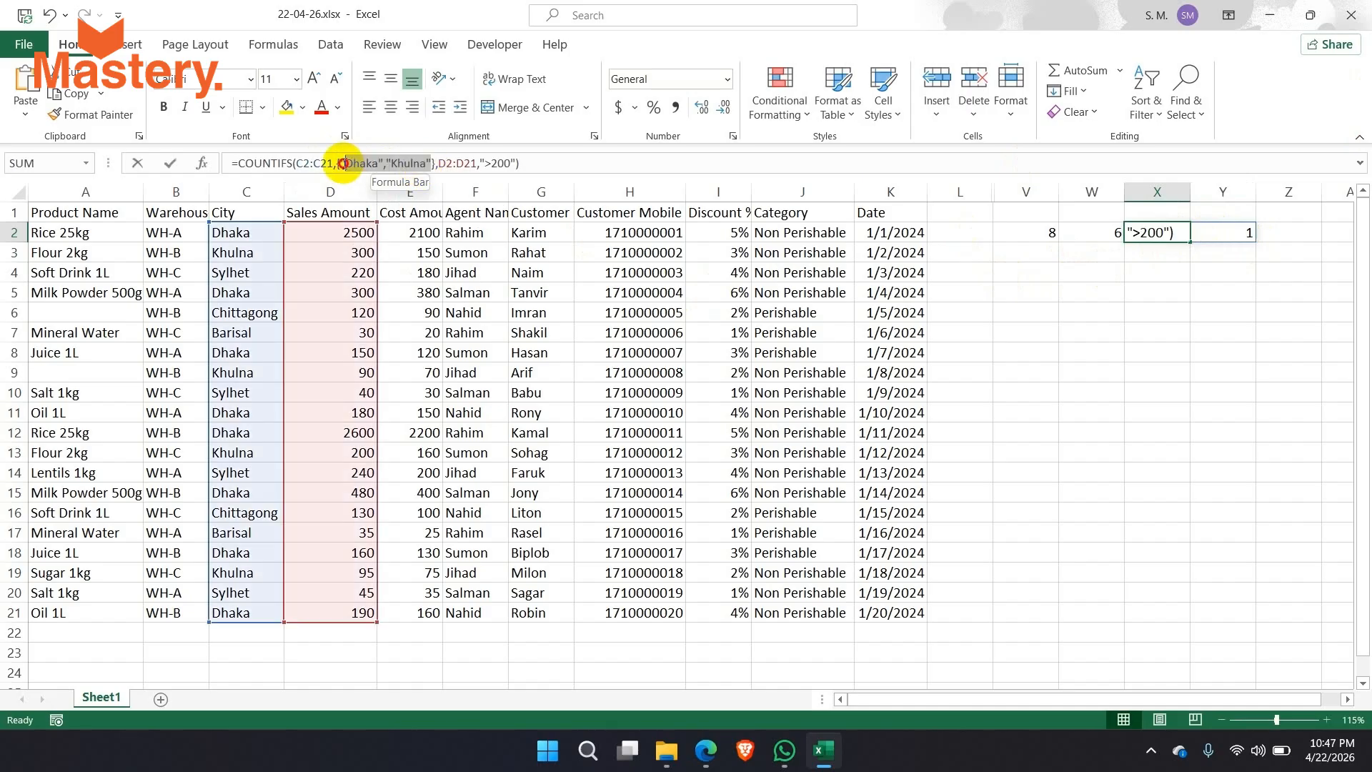
pyautogui.press('Return')
pyautogui.moveTo(1173, 233); pyautogui.dragTo(1218, 235)
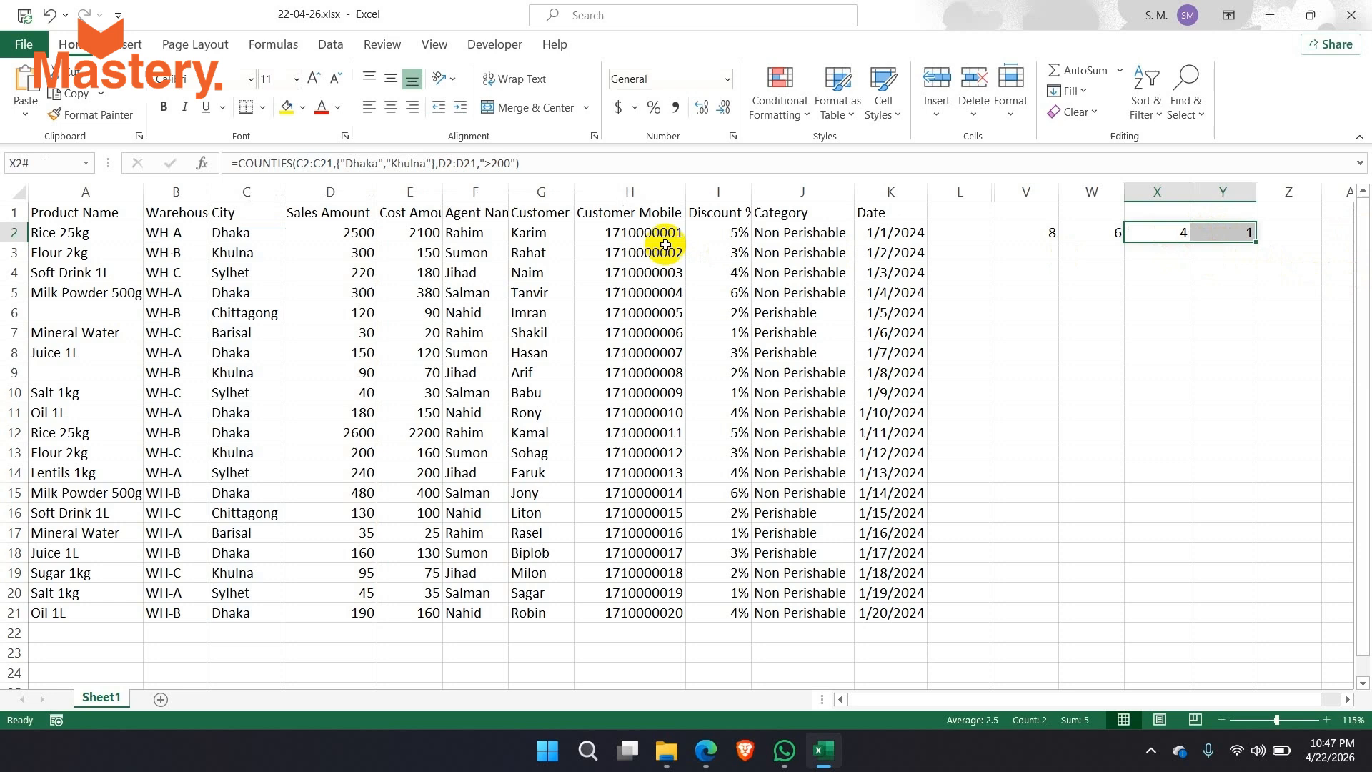
# Fill the COUNTIFS result cells X2:Y2 with light blue.
pyautogui.click(1176, 259)
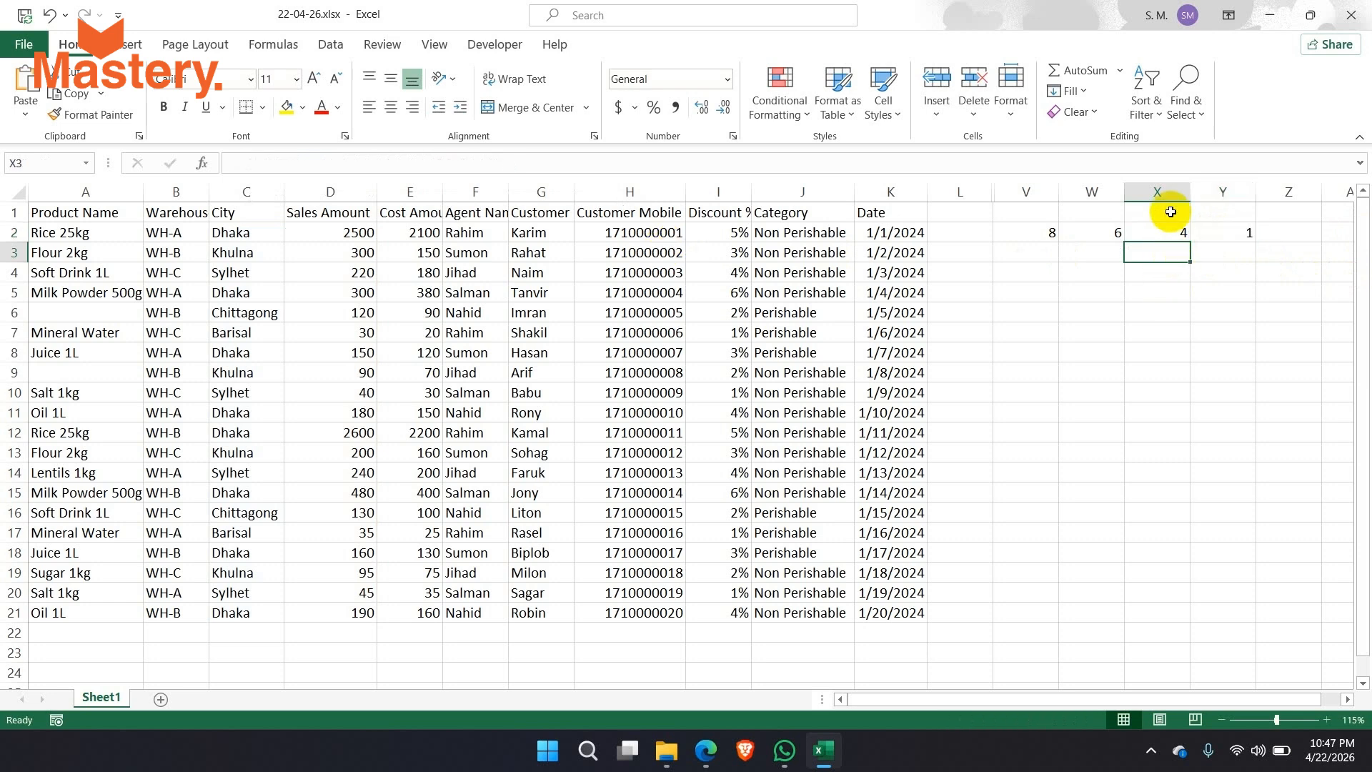
pyautogui.moveTo(1176, 232); pyautogui.dragTo(1220, 233)
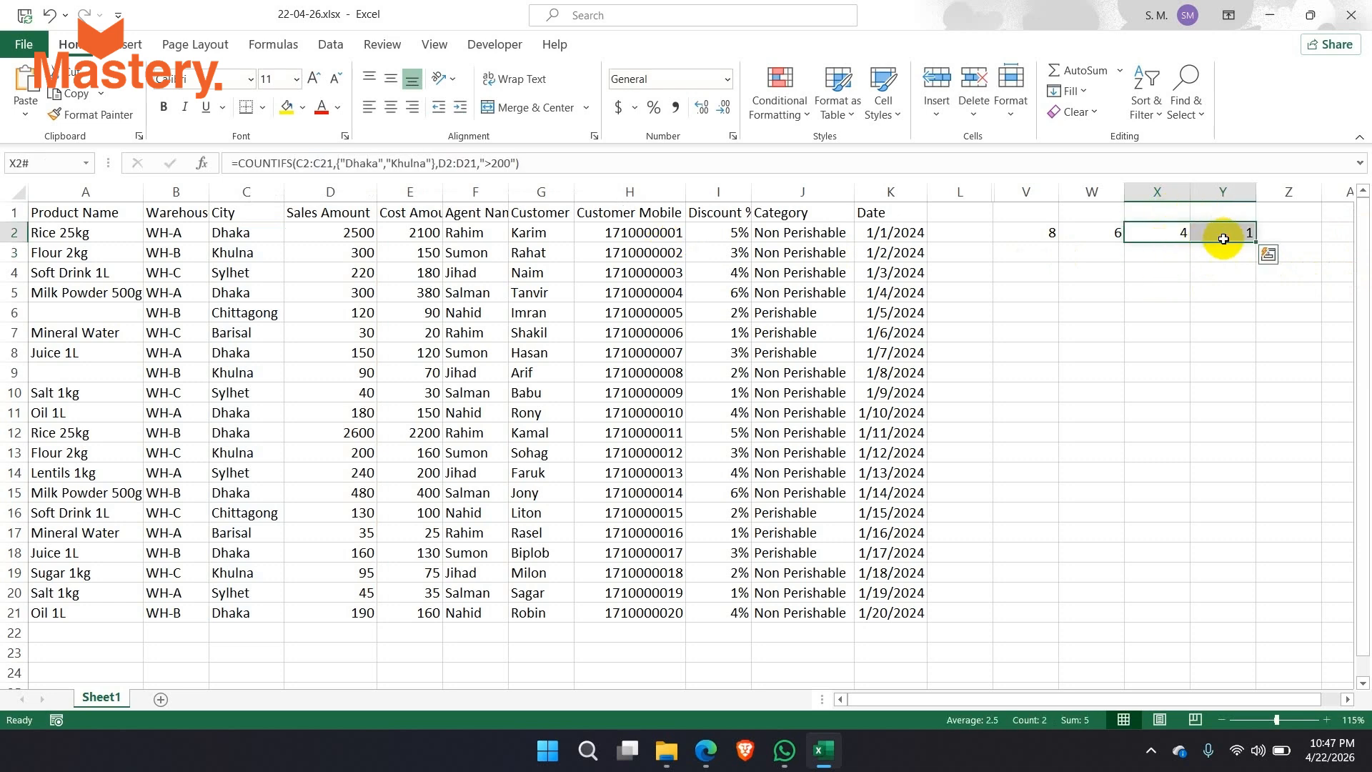
pyautogui.click(303, 111)
pyautogui.click(340, 183)
pyautogui.click(1211, 292)
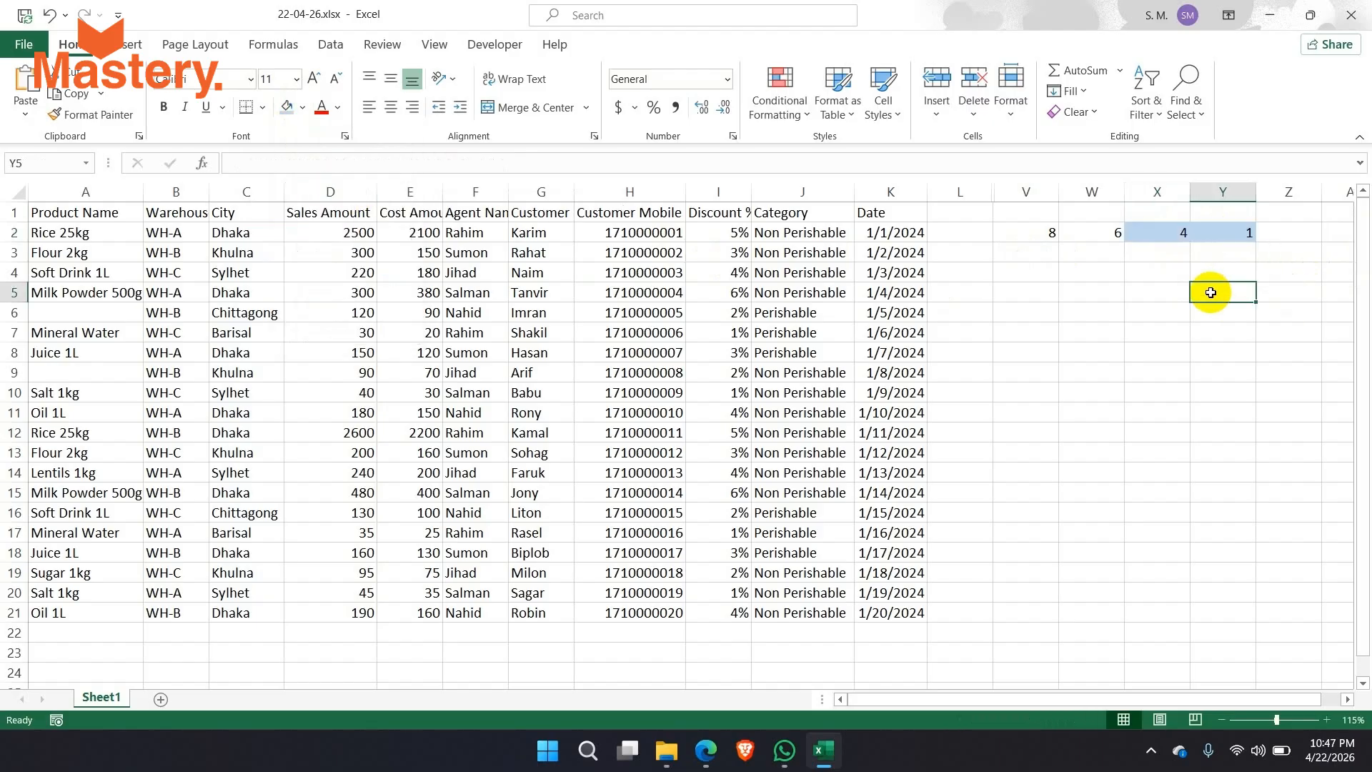
# Hide columns V through Y, which hold the finished counting formulas.
pyautogui.click(1285, 237)
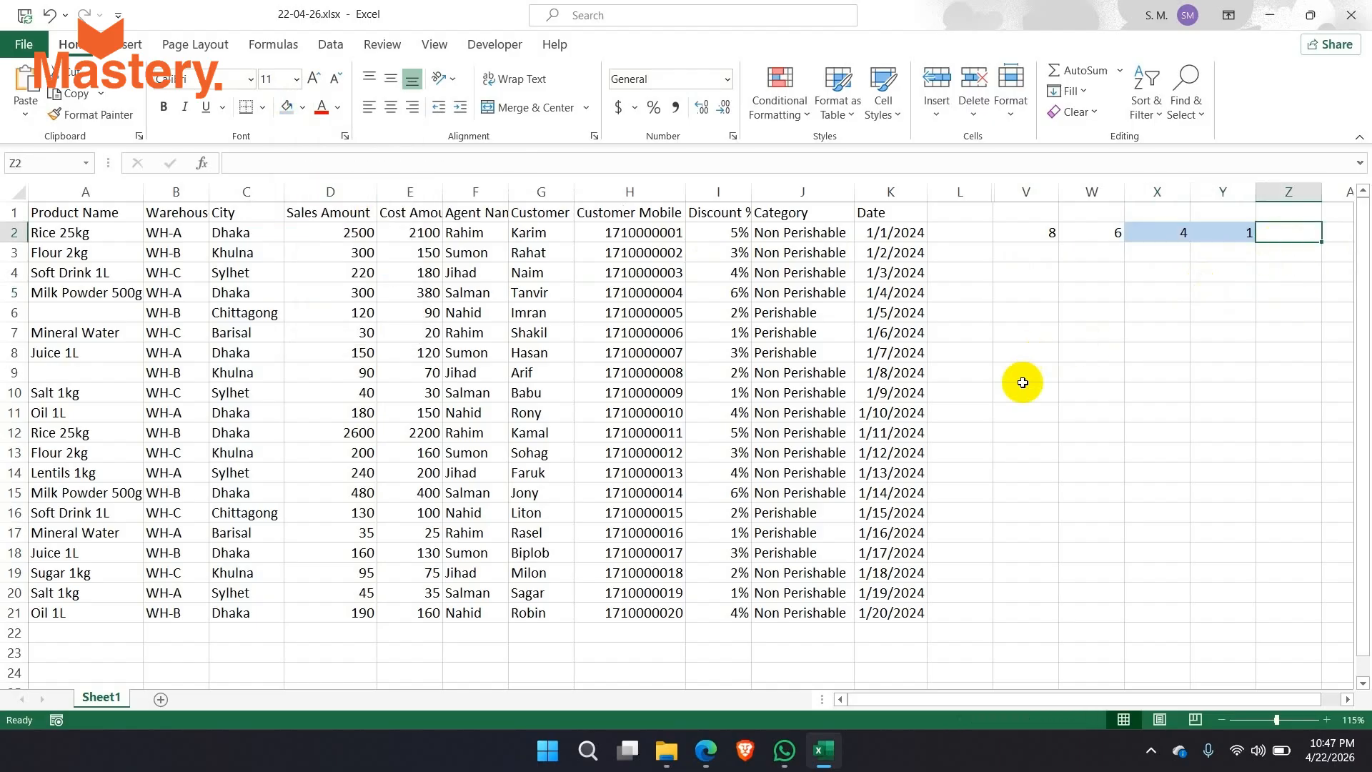
pyautogui.moveTo(1027, 192); pyautogui.dragTo(1218, 191)
pyautogui.rightClick(1169, 267)
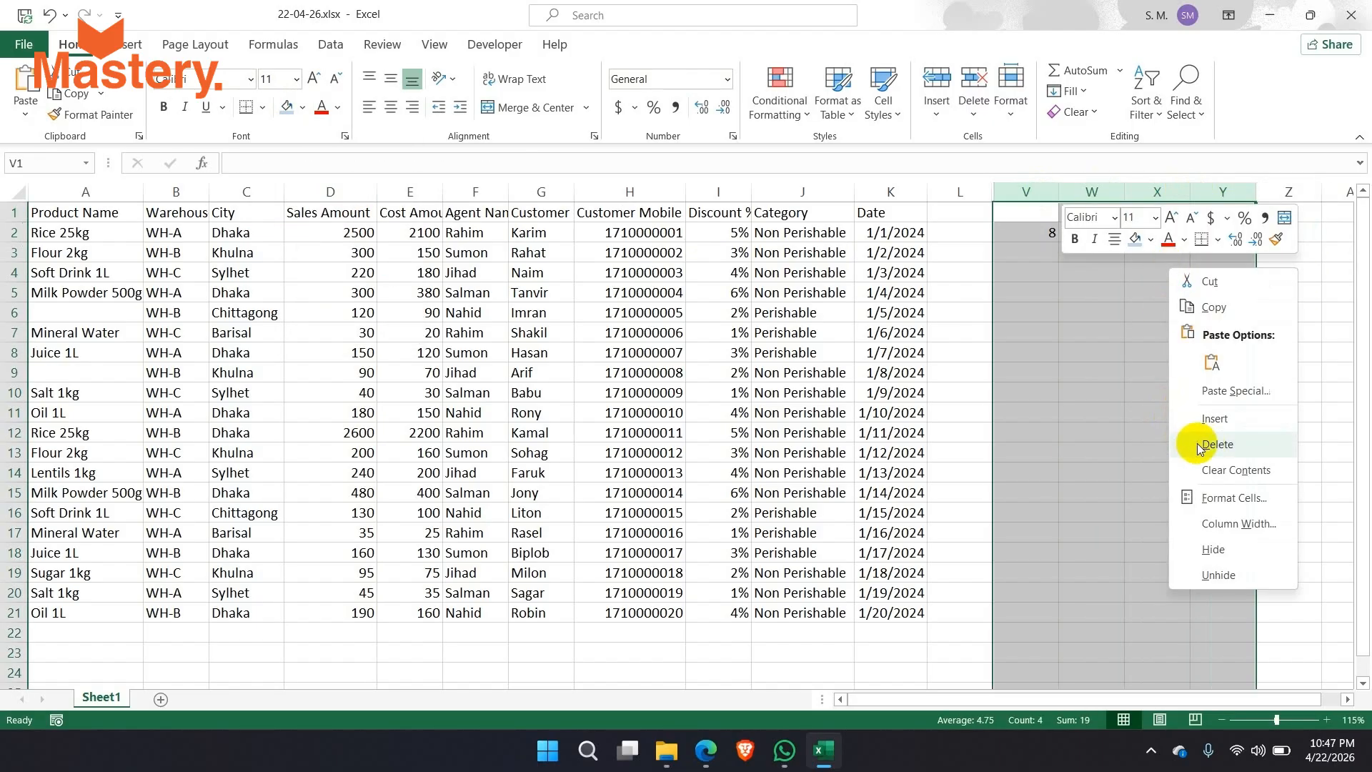
pyautogui.click(1213, 549)
pyautogui.click(1053, 226)
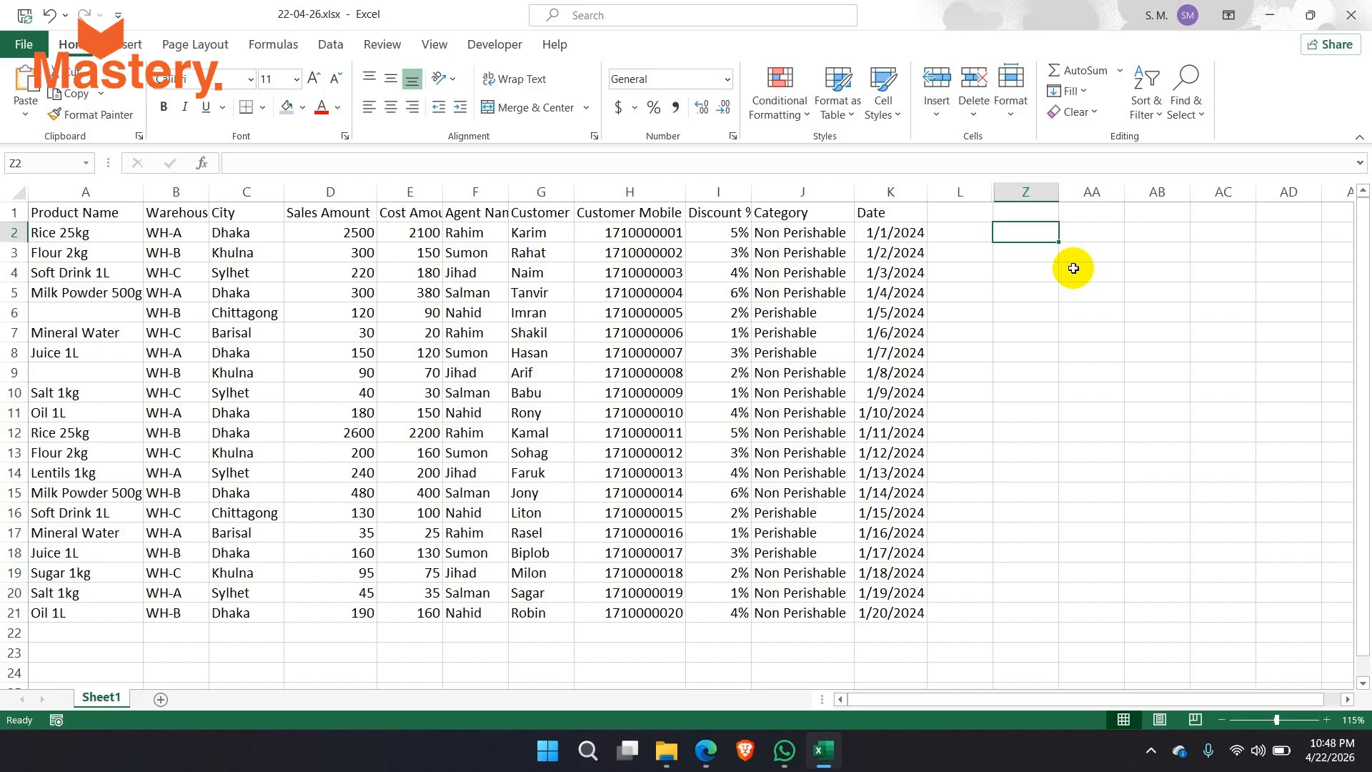
pyautogui.write('=')
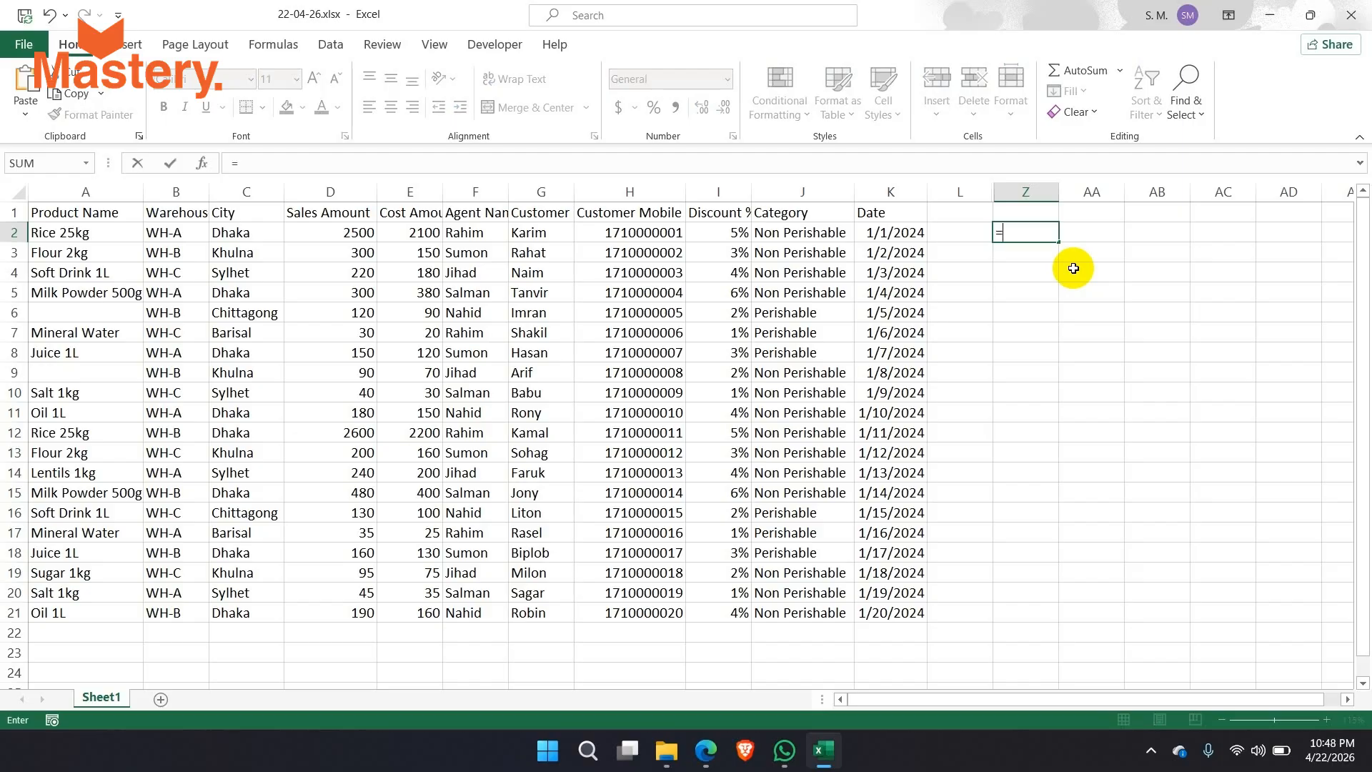
pyautogui.press('BackSpace')
pyautogui.write('s')
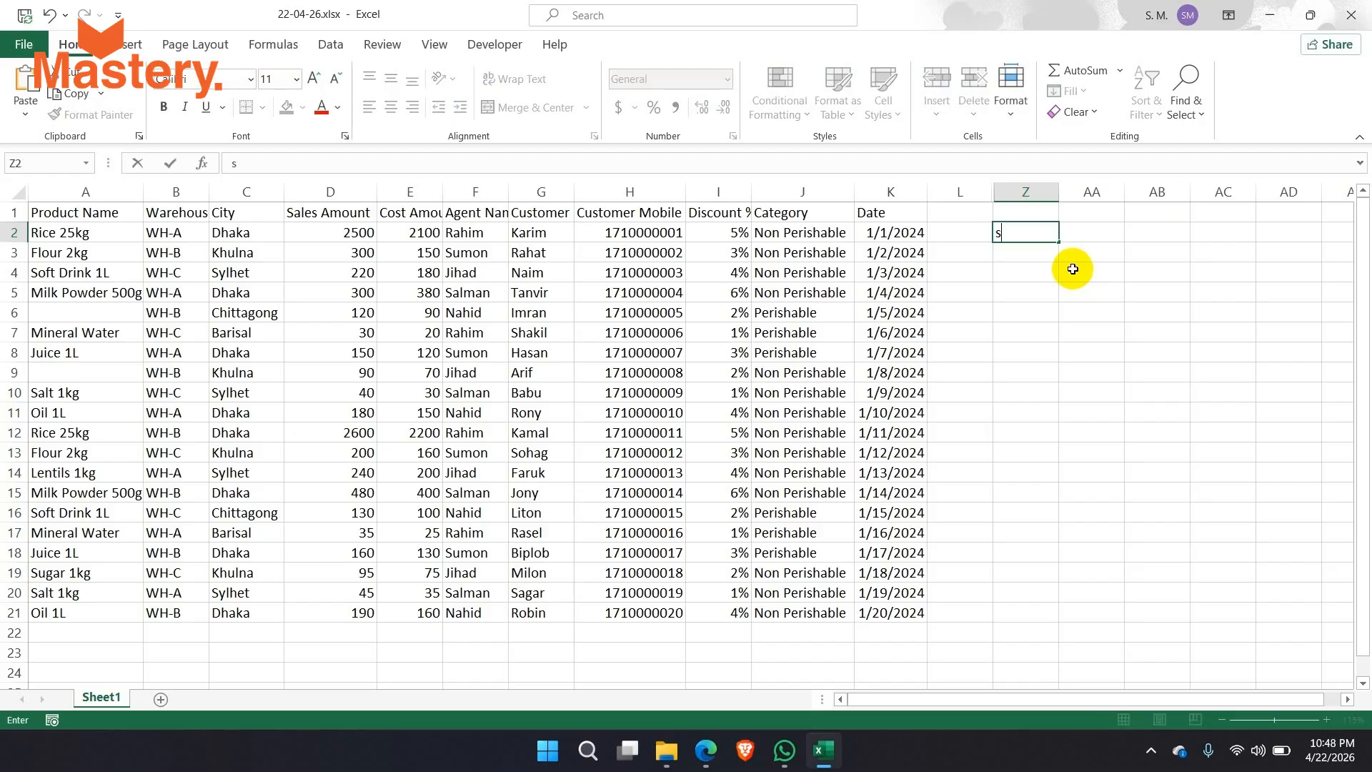
pyautogui.press('Escape')
# Enter the criteria values Dhaka in L3 and 200 in L4.
pyautogui.click(963, 257)
pyautogui.write('Dhaka')
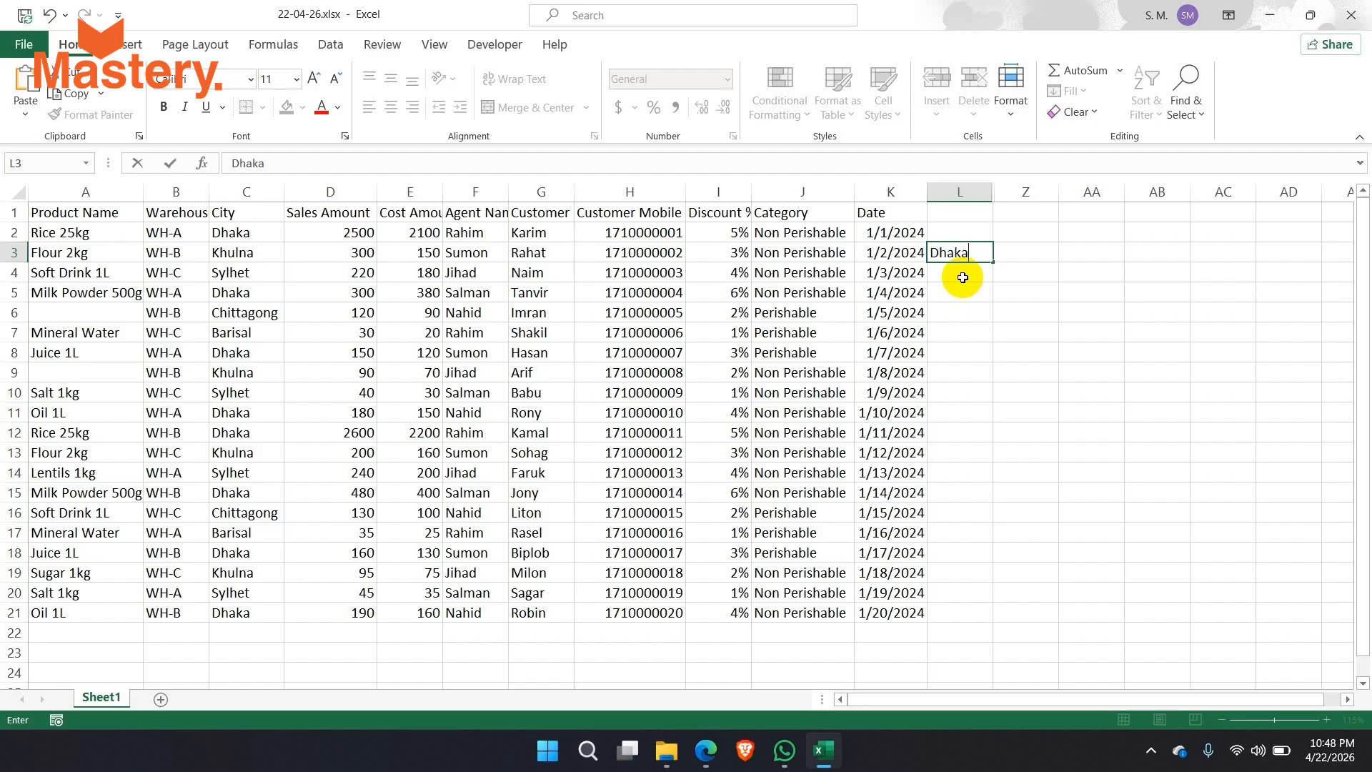
pyautogui.press('Return')
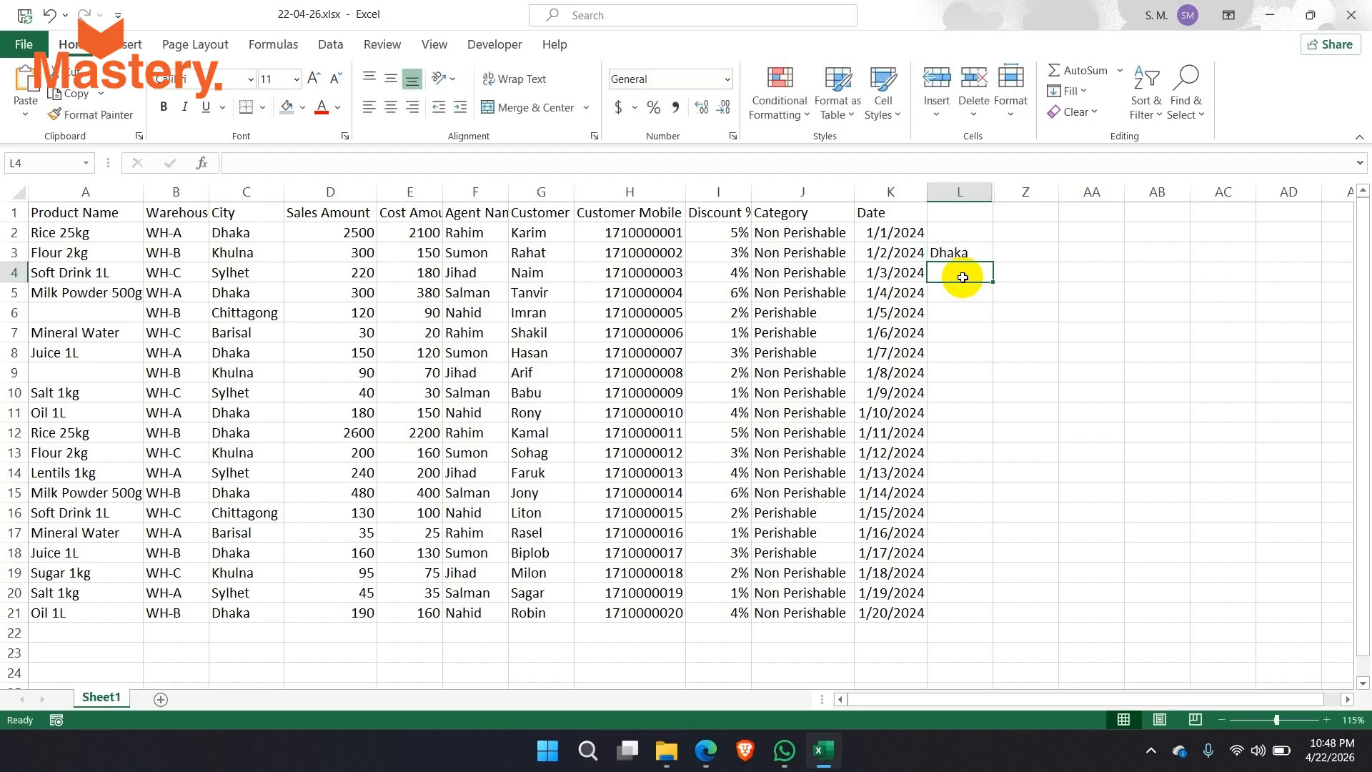
pyautogui.write('200')
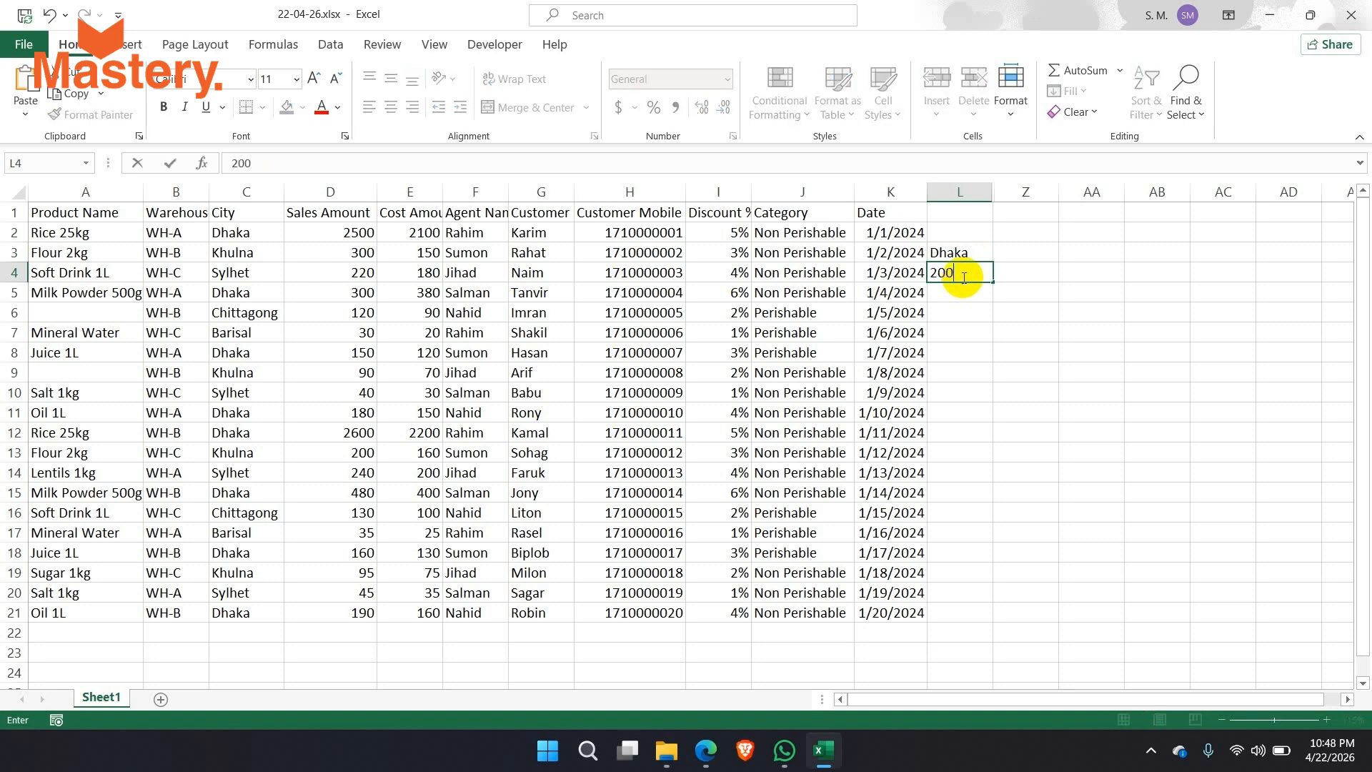
pyautogui.press('Return')
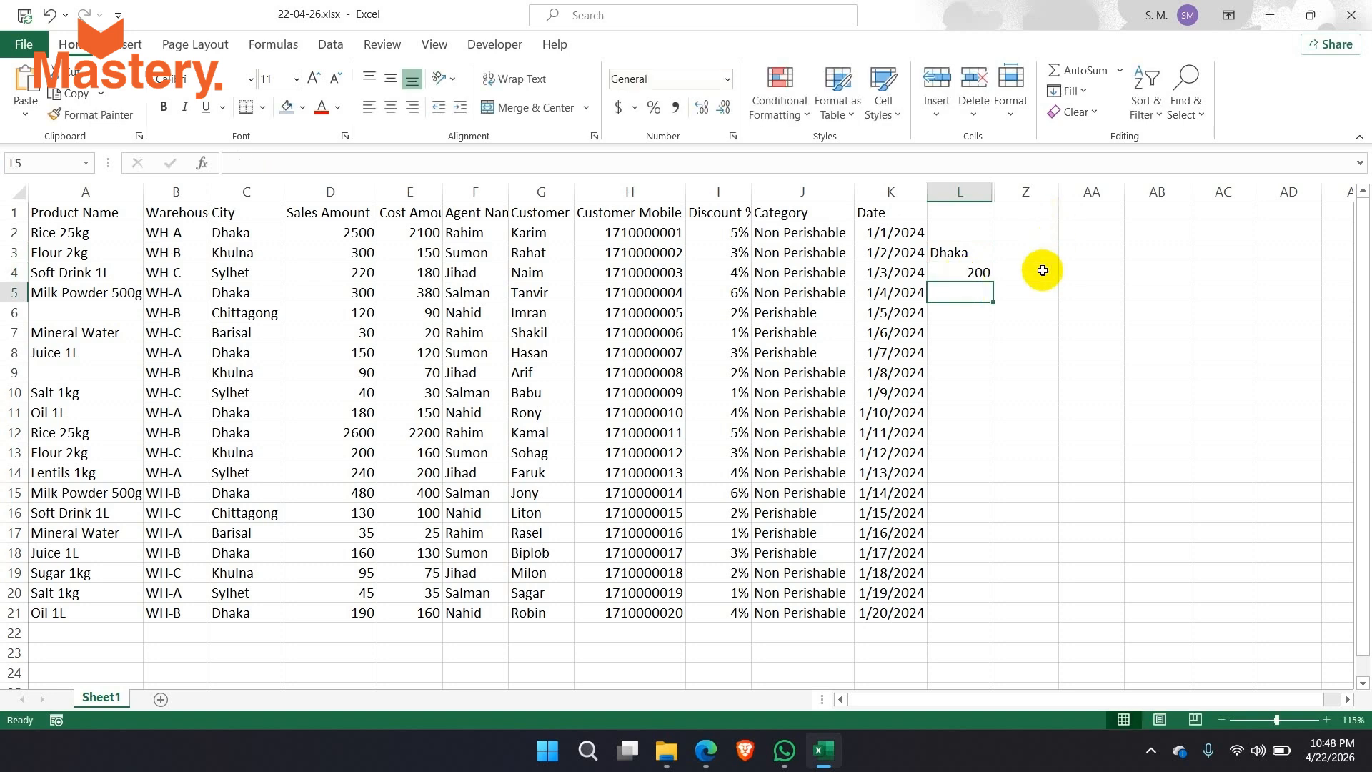
# Start a COUNTIFS formula in Z2 with the city cells C2:C21 as the first criteria range.
pyautogui.click(1029, 228)
pyautogui.write('=c')
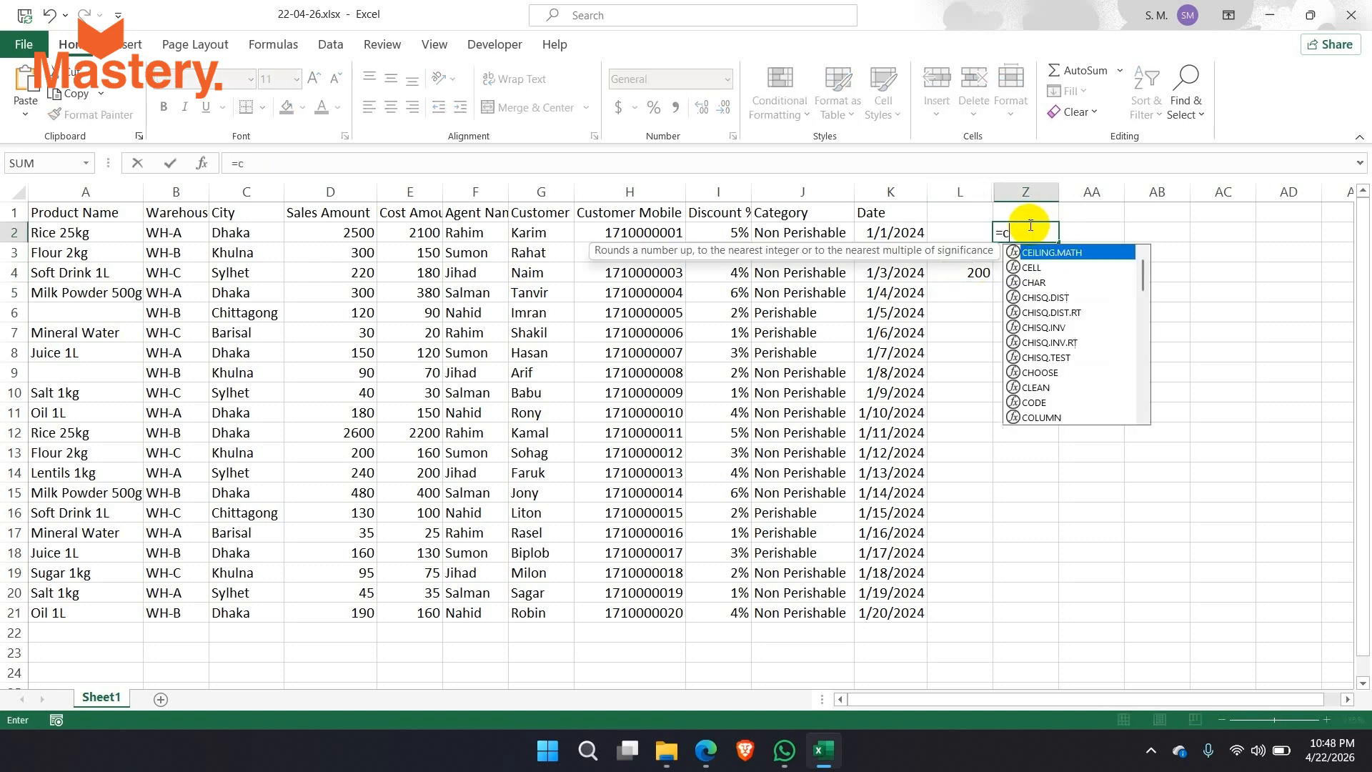
pyautogui.write('ountifs')
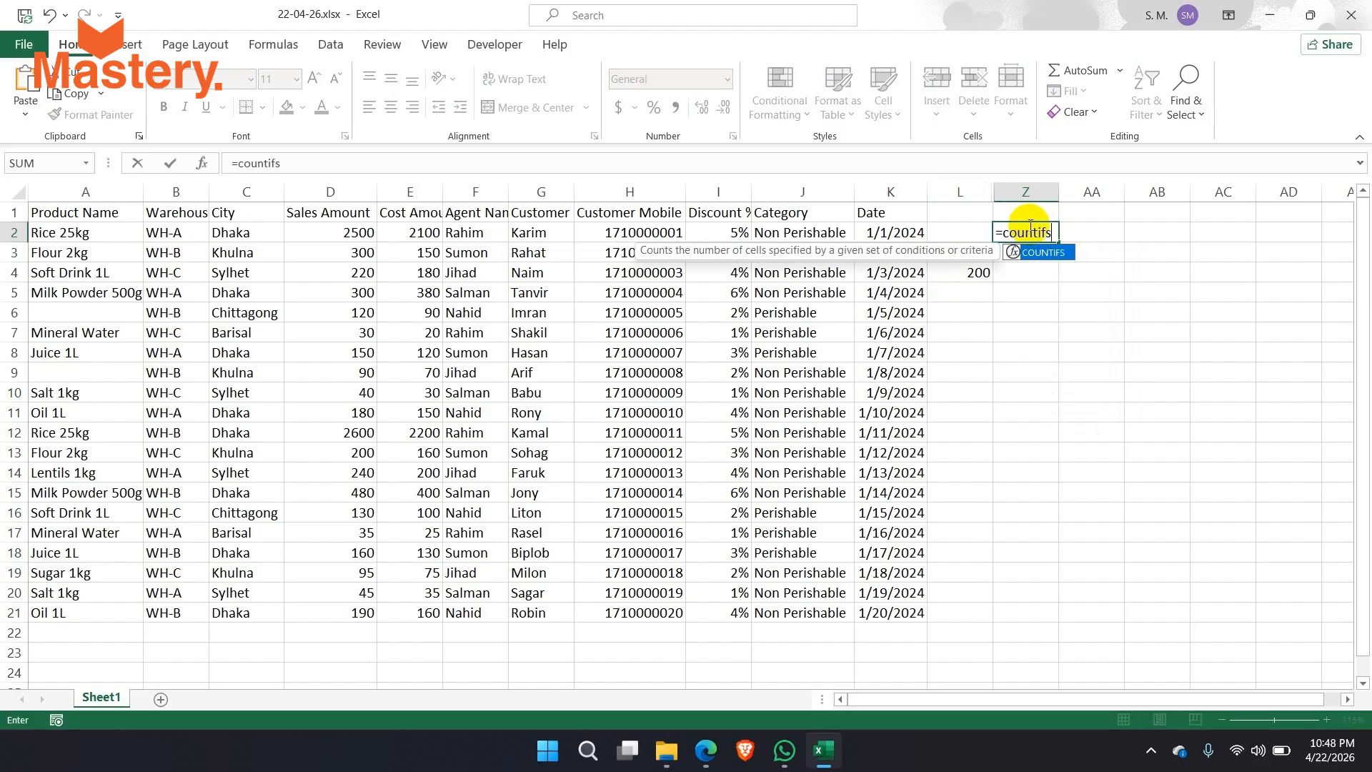
pyautogui.press('Tab')
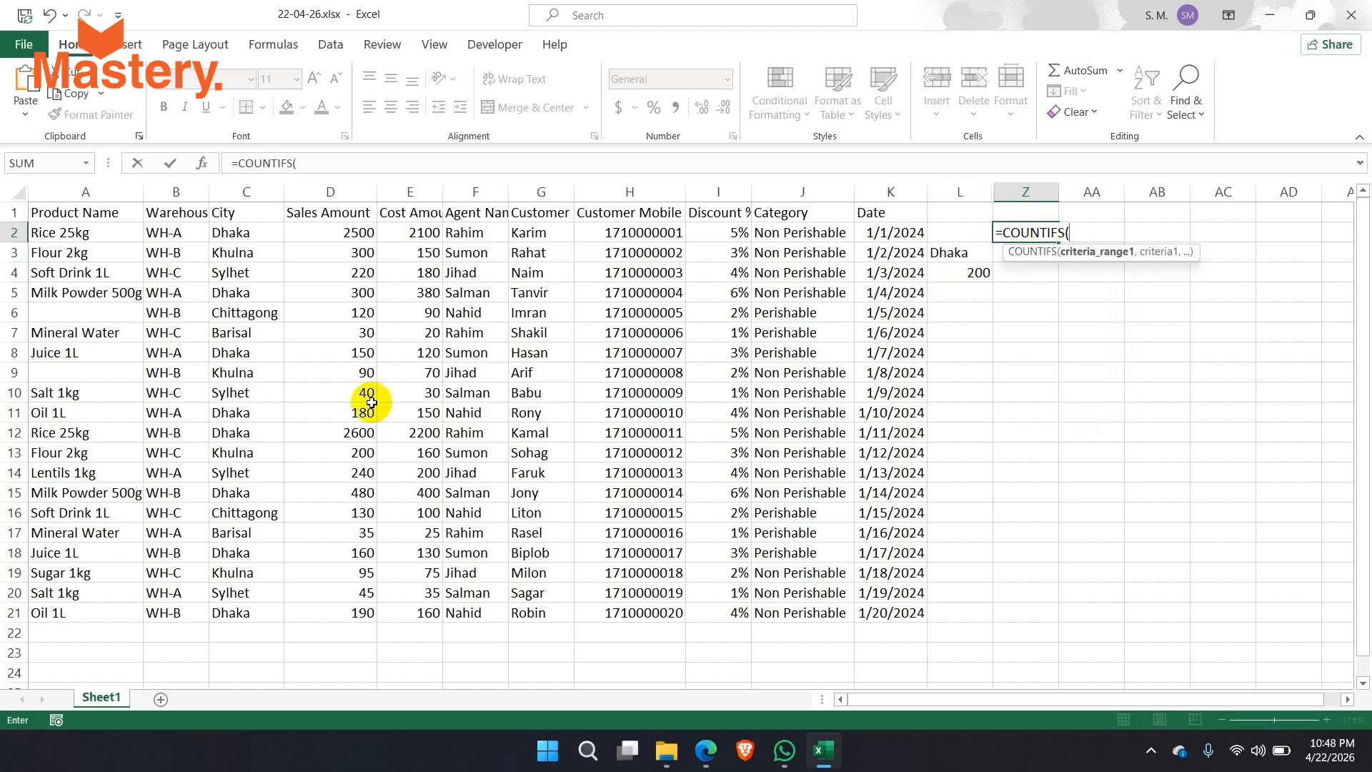
pyautogui.click(235, 231)
pyautogui.moveTo(246, 255); pyautogui.dragTo(244, 614)
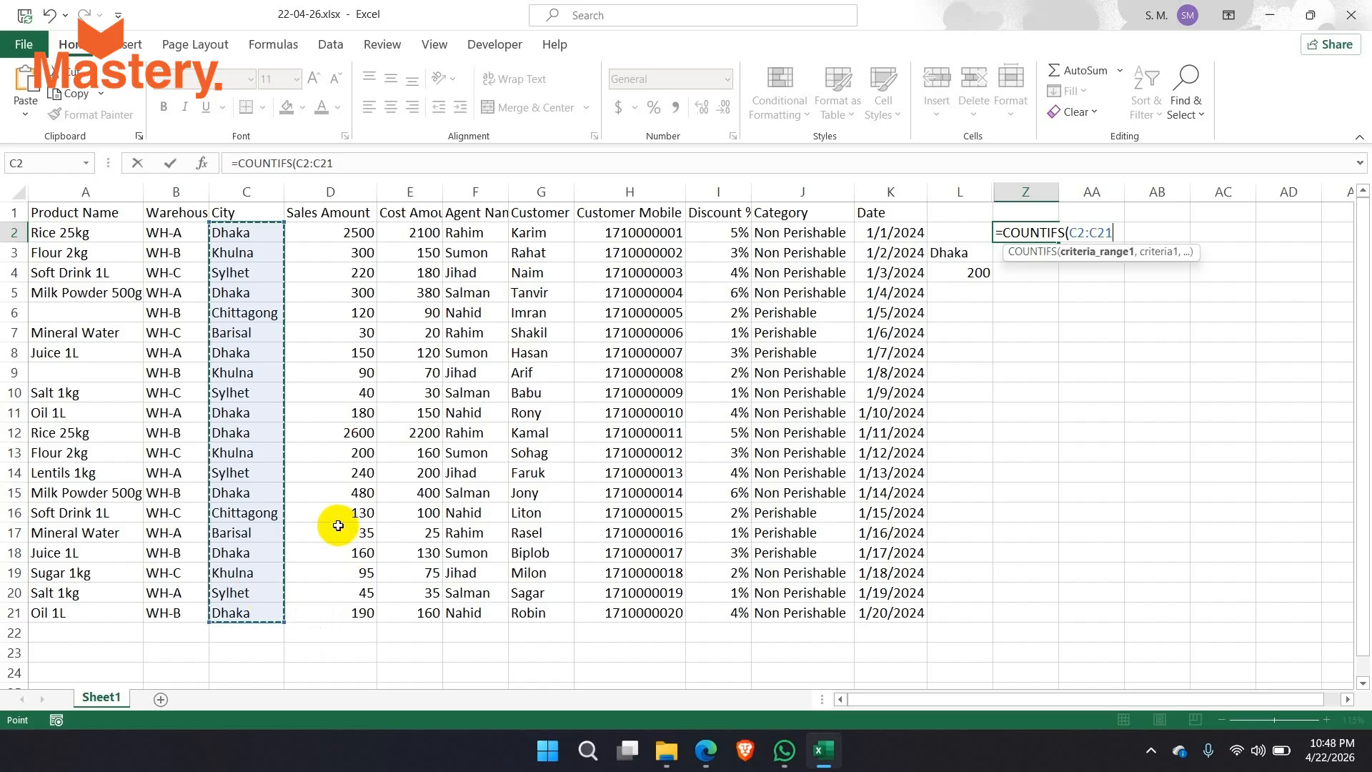
pyautogui.write(',')
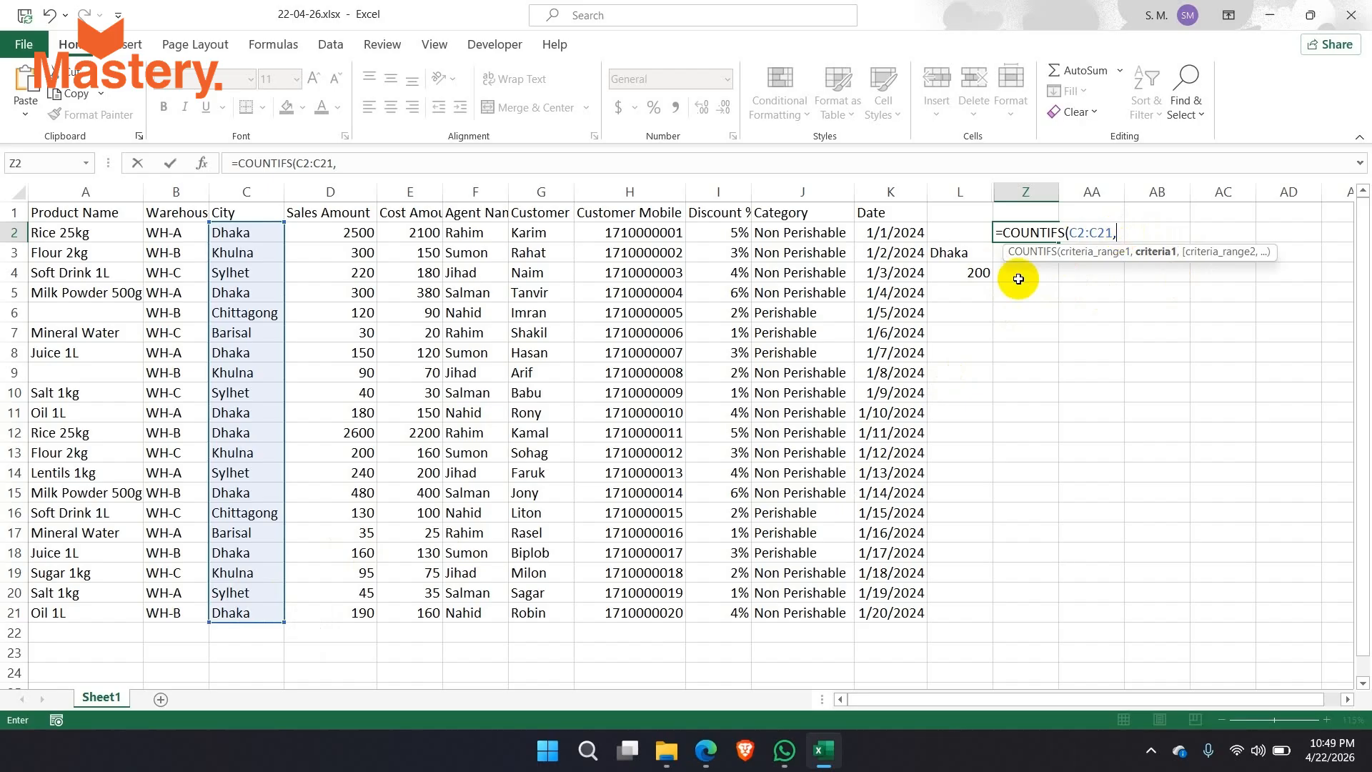
# Use cell L3 as the first criterion in Z2 and add D2:D21 as the second criteria range.
pyautogui.click(952, 261)
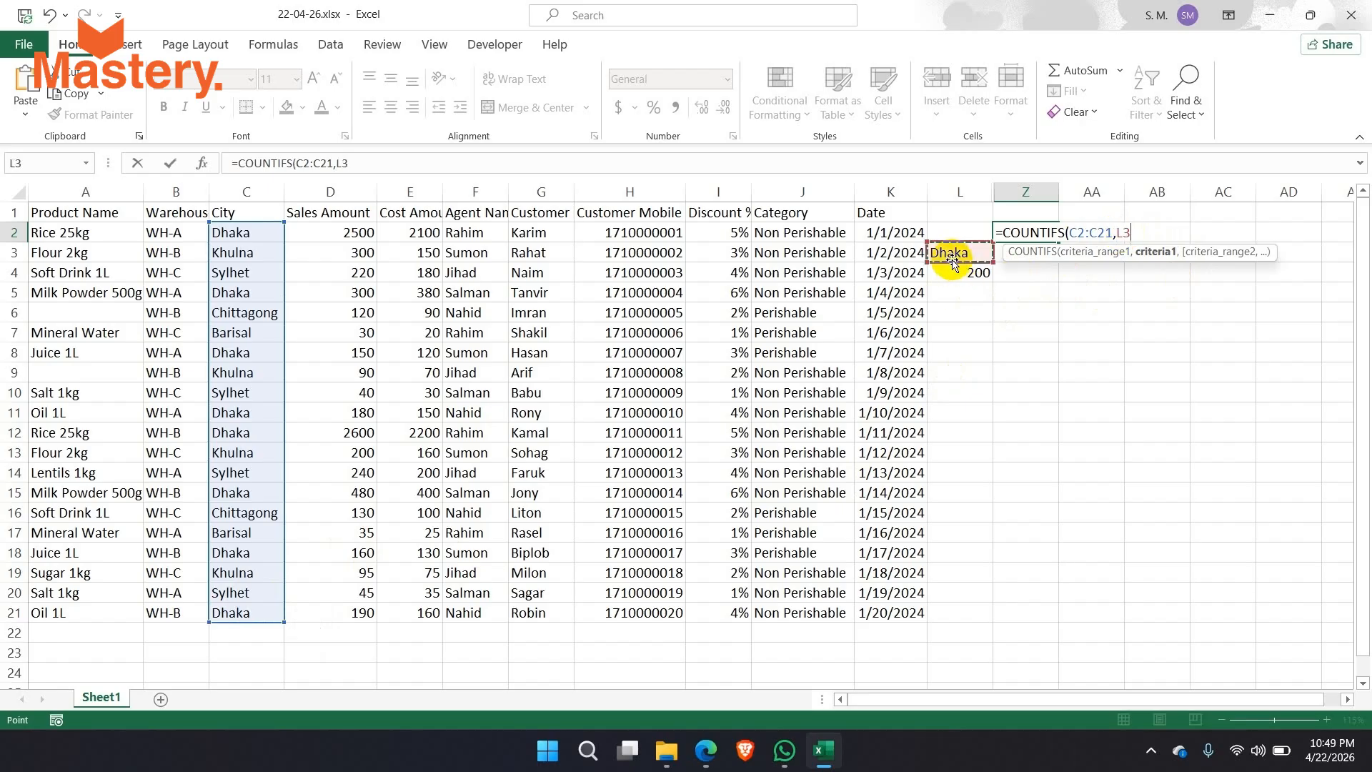
pyautogui.write(',')
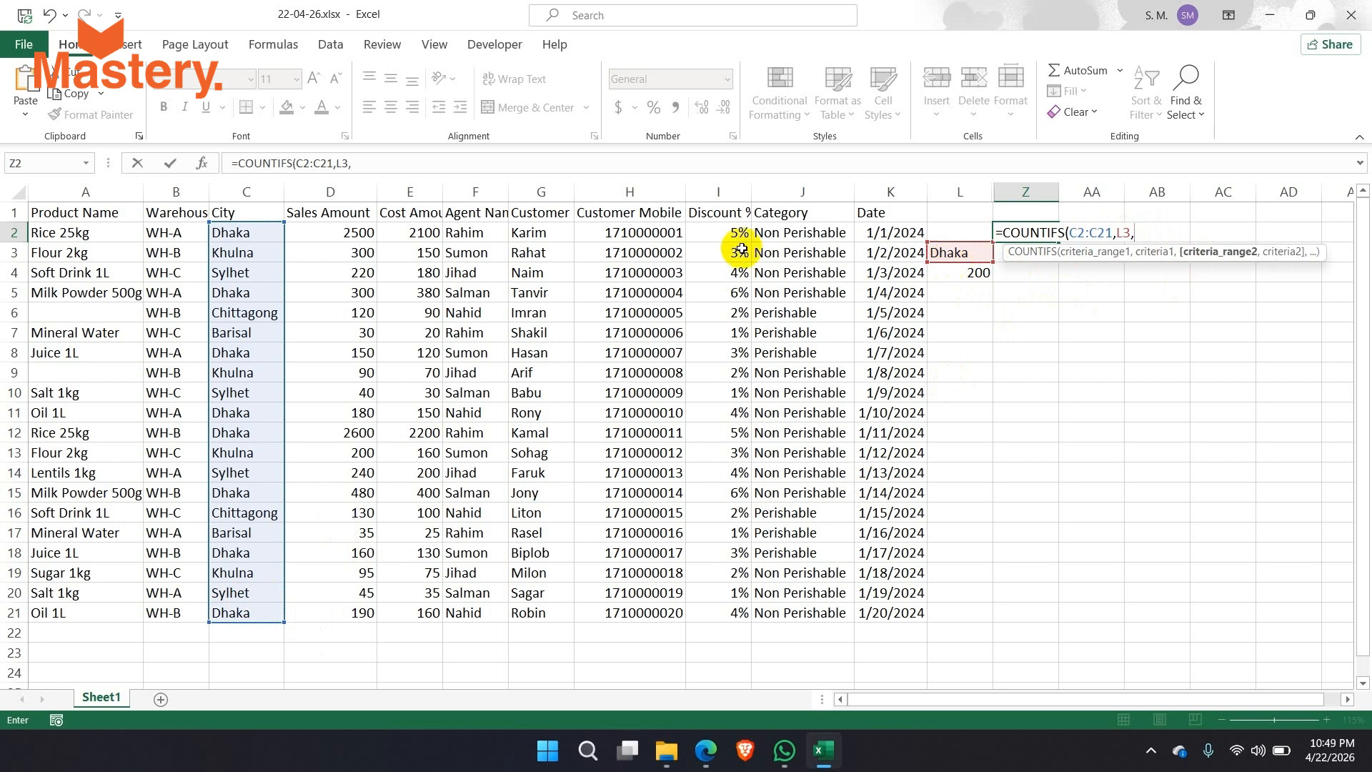
pyautogui.moveTo(357, 236); pyautogui.dragTo(345, 609)
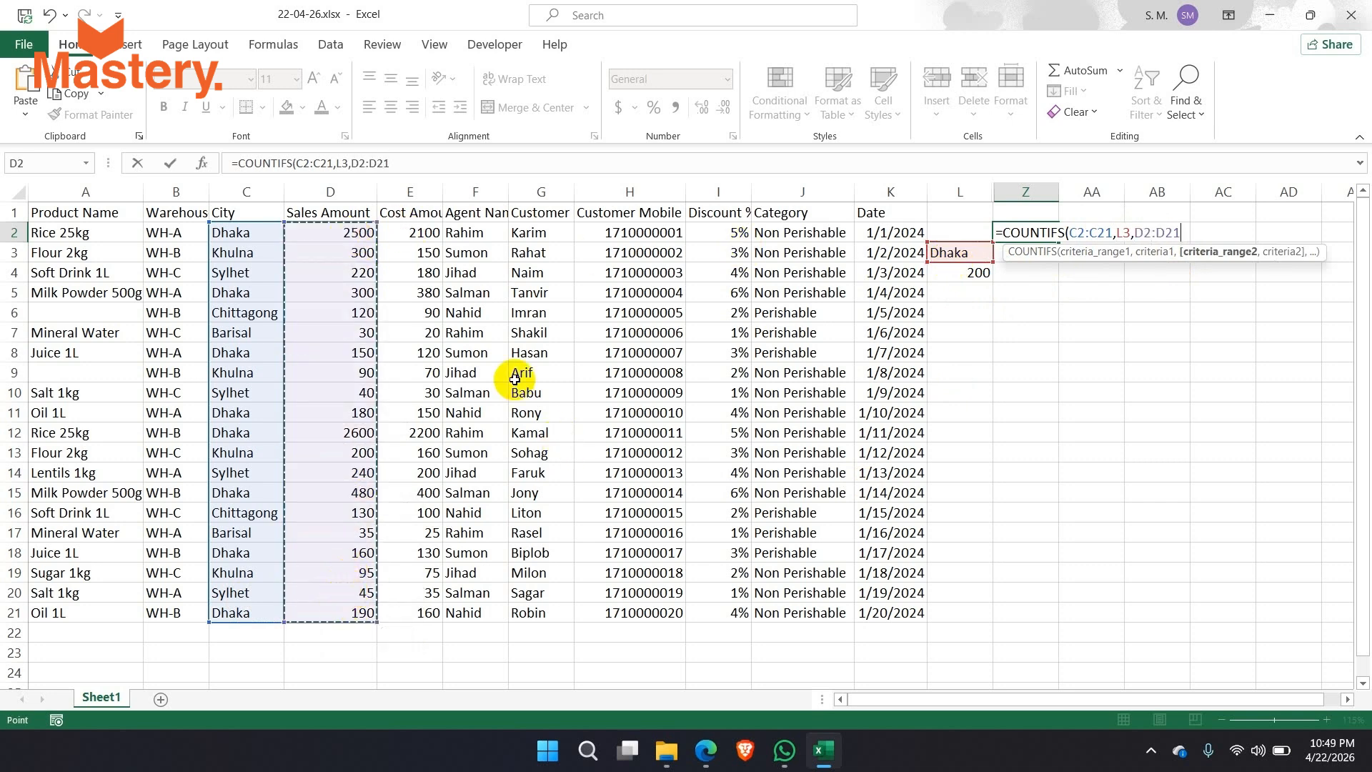
pyautogui.write(',')
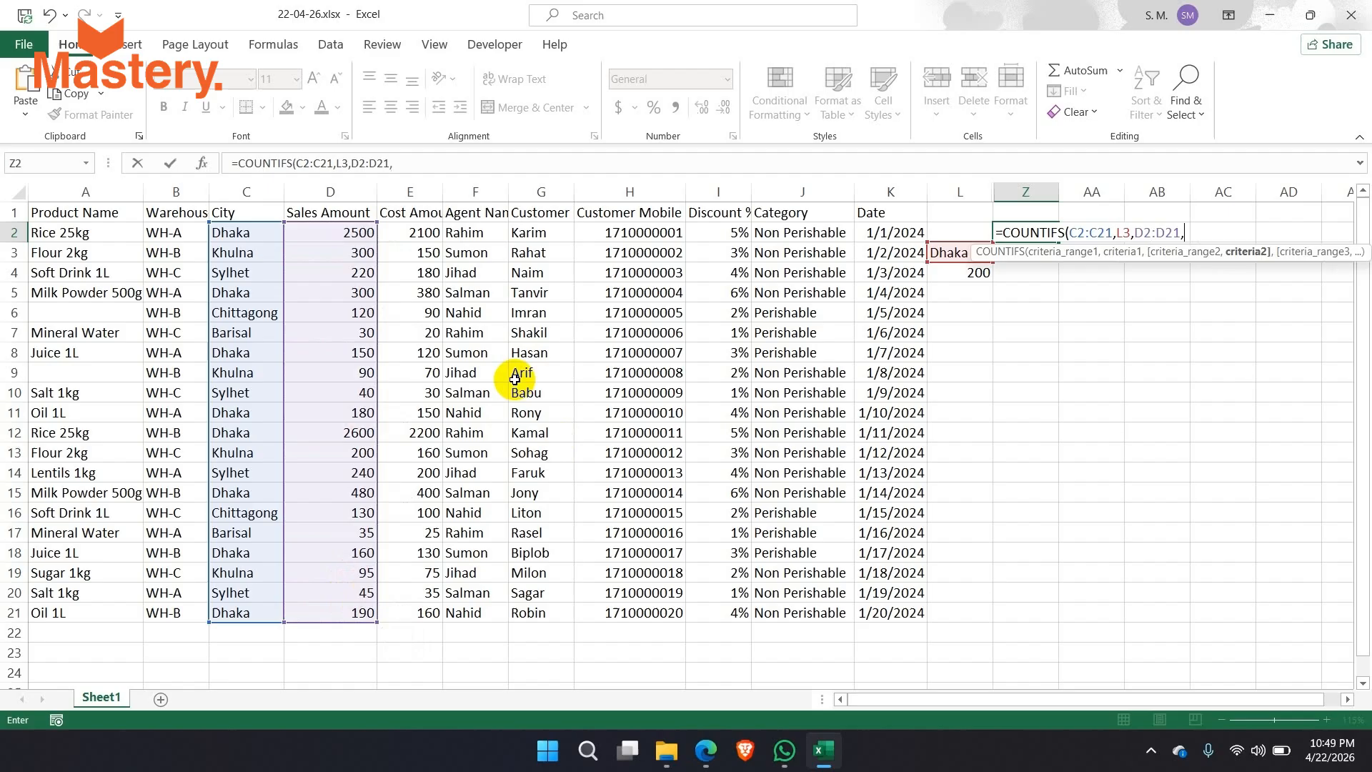
pyautogui.write('"')
pyautogui.press('BackSpace')
pyautogui.write('>200"')
pyautogui.press('BackSpace')
pyautogui.press('BackSpace')
pyautogui.press('BackSpace')
pyautogui.press('BackSpace')
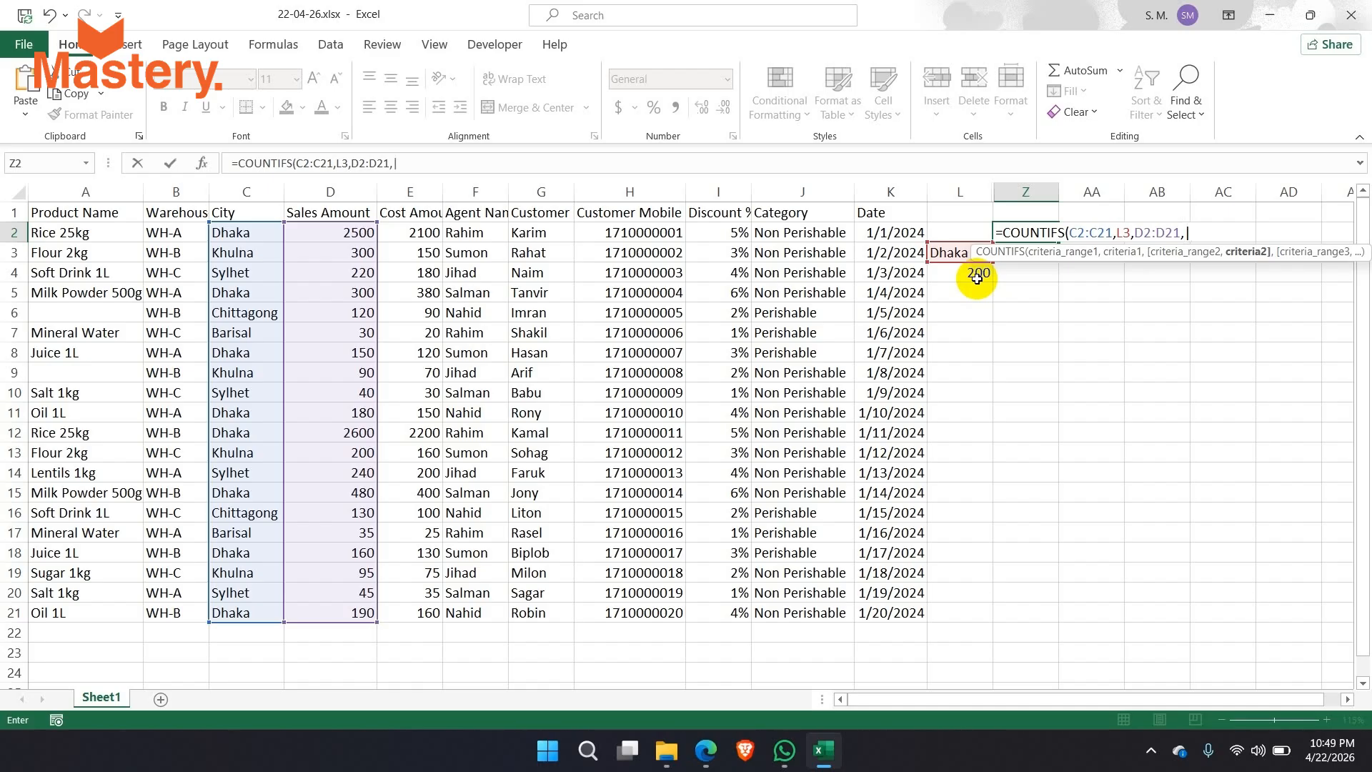
# Set the second criterion in Z2 to ">"&L4 and commit the COUNTIFS formula.
pyautogui.write('">"*')
pyautogui.press('BackSpace')
pyautogui.write('&')
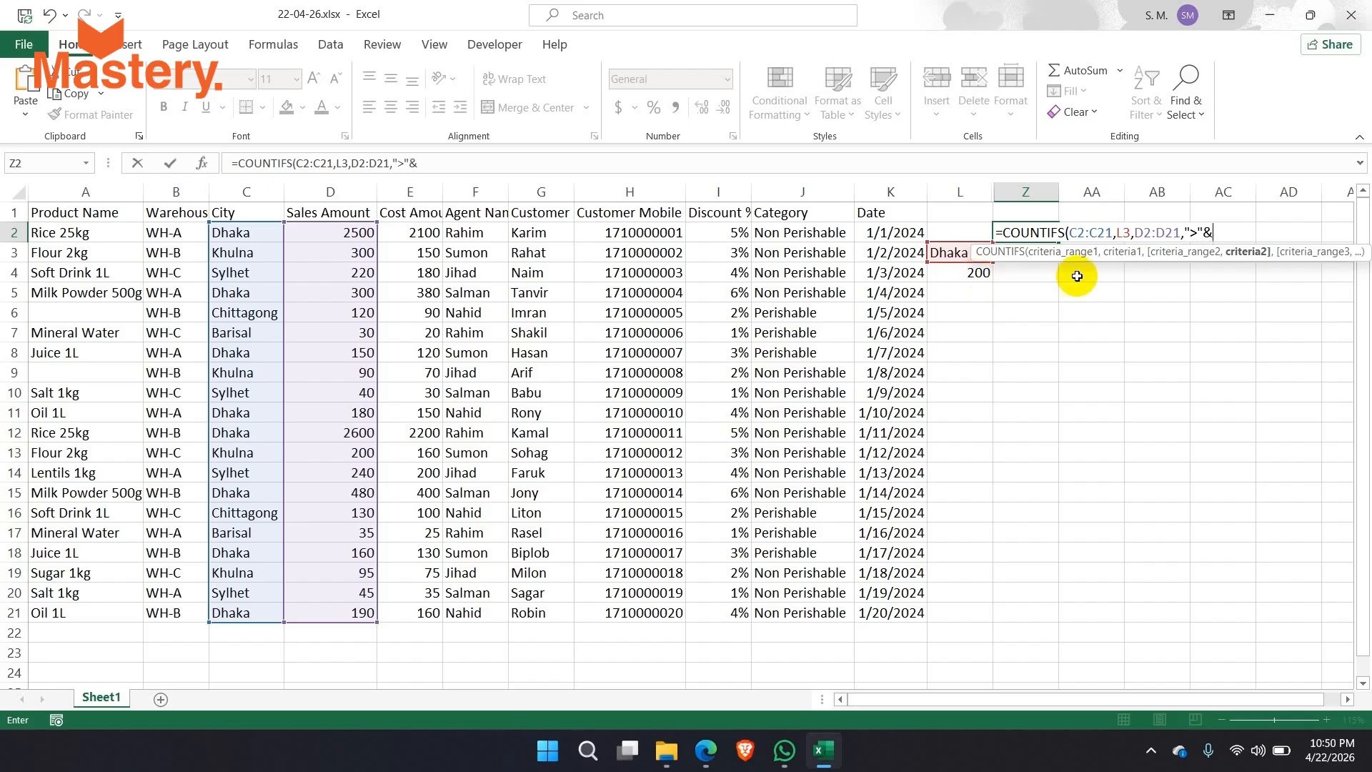
pyautogui.click(974, 274)
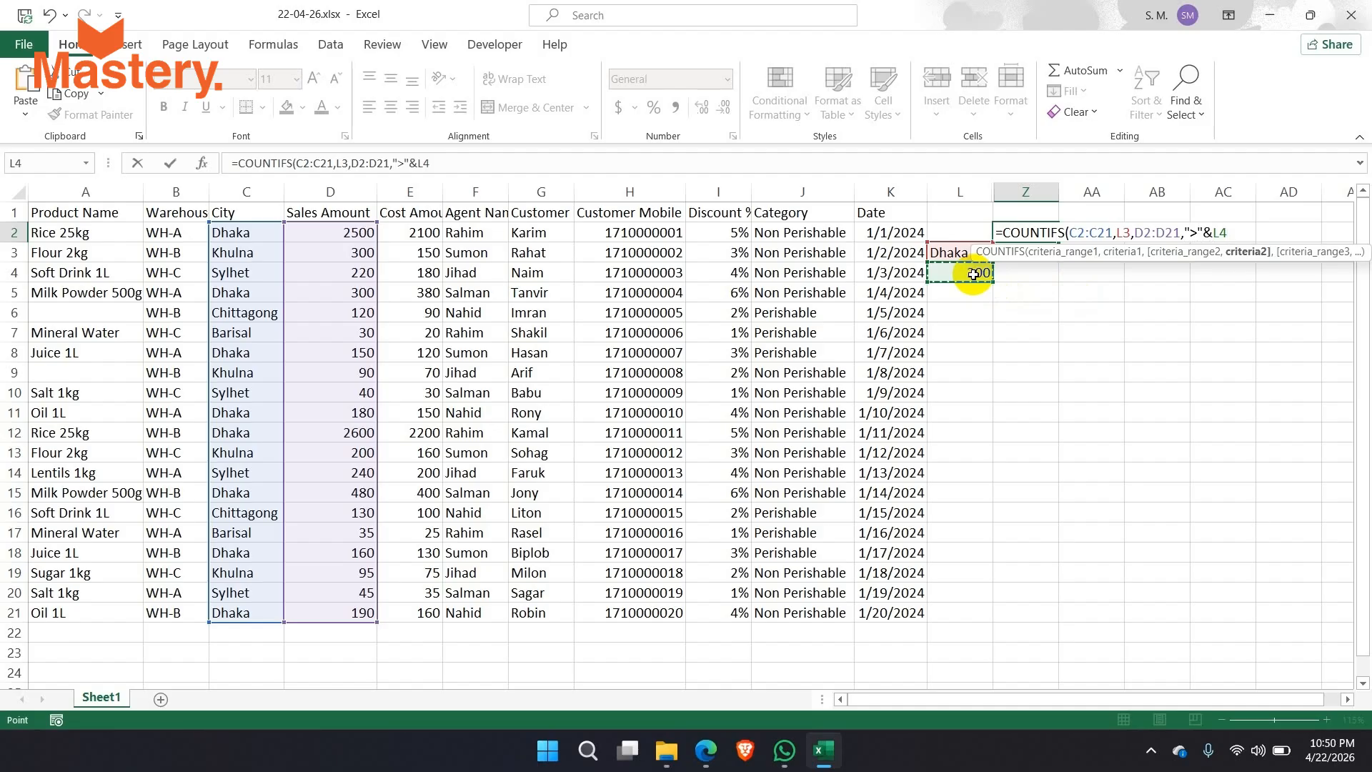
pyautogui.press('Return')
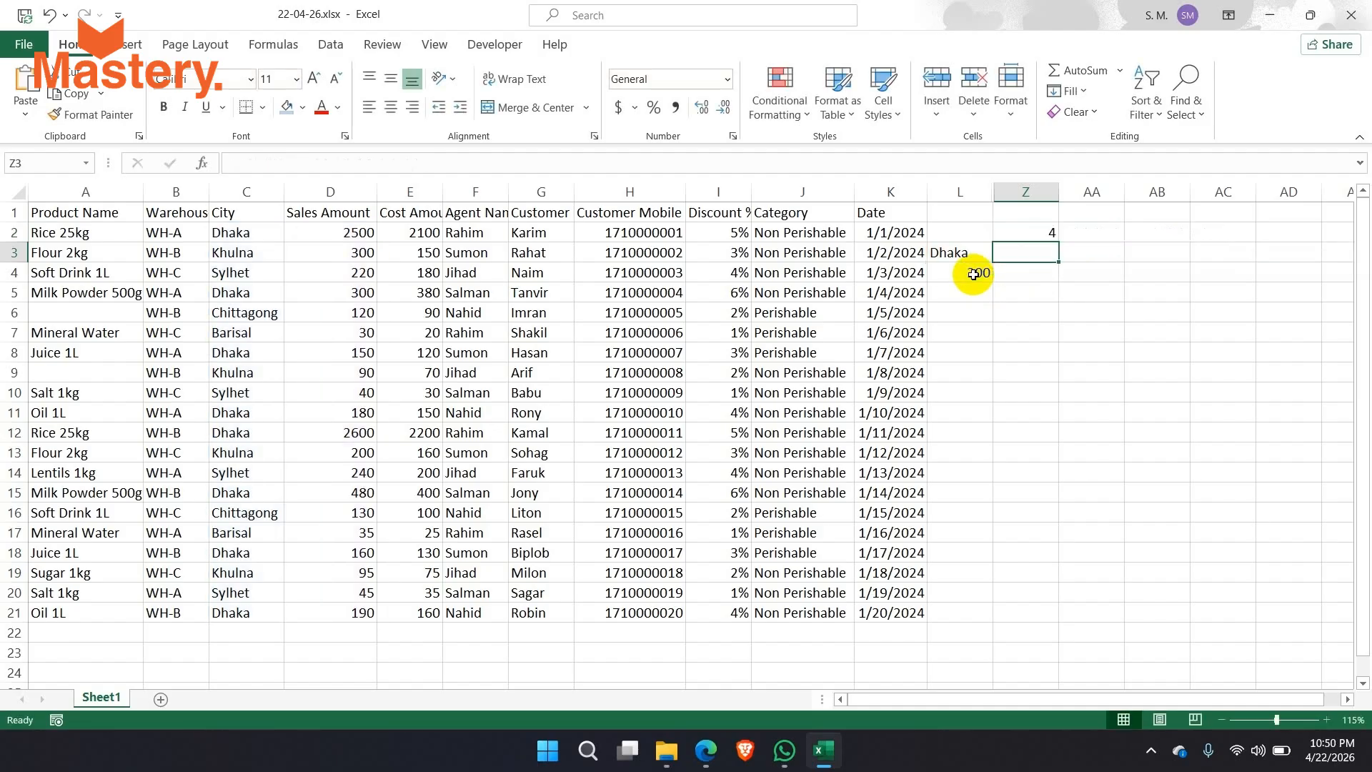
# Set the sales threshold in L4 to 300 and check the COUNTIFS result in Z2.
pyautogui.click(1048, 233)
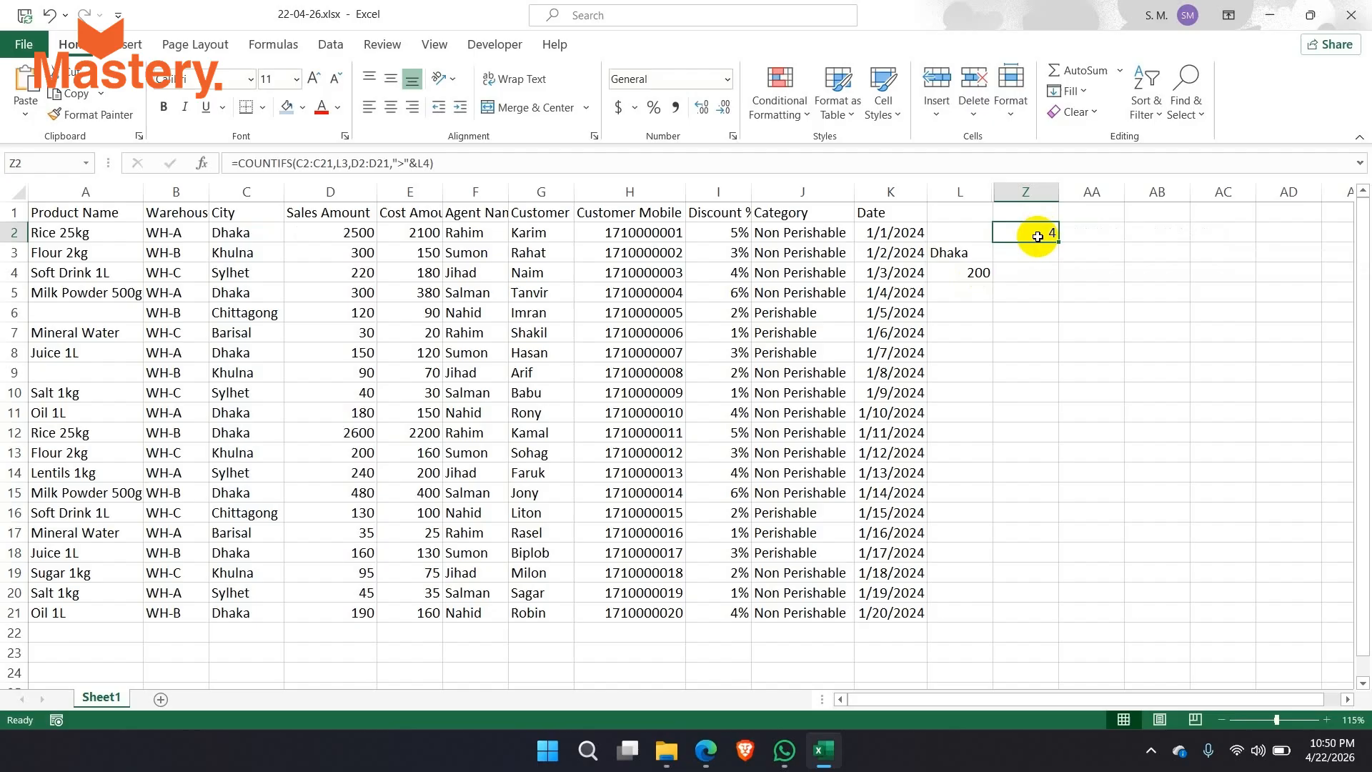
pyautogui.click(974, 275)
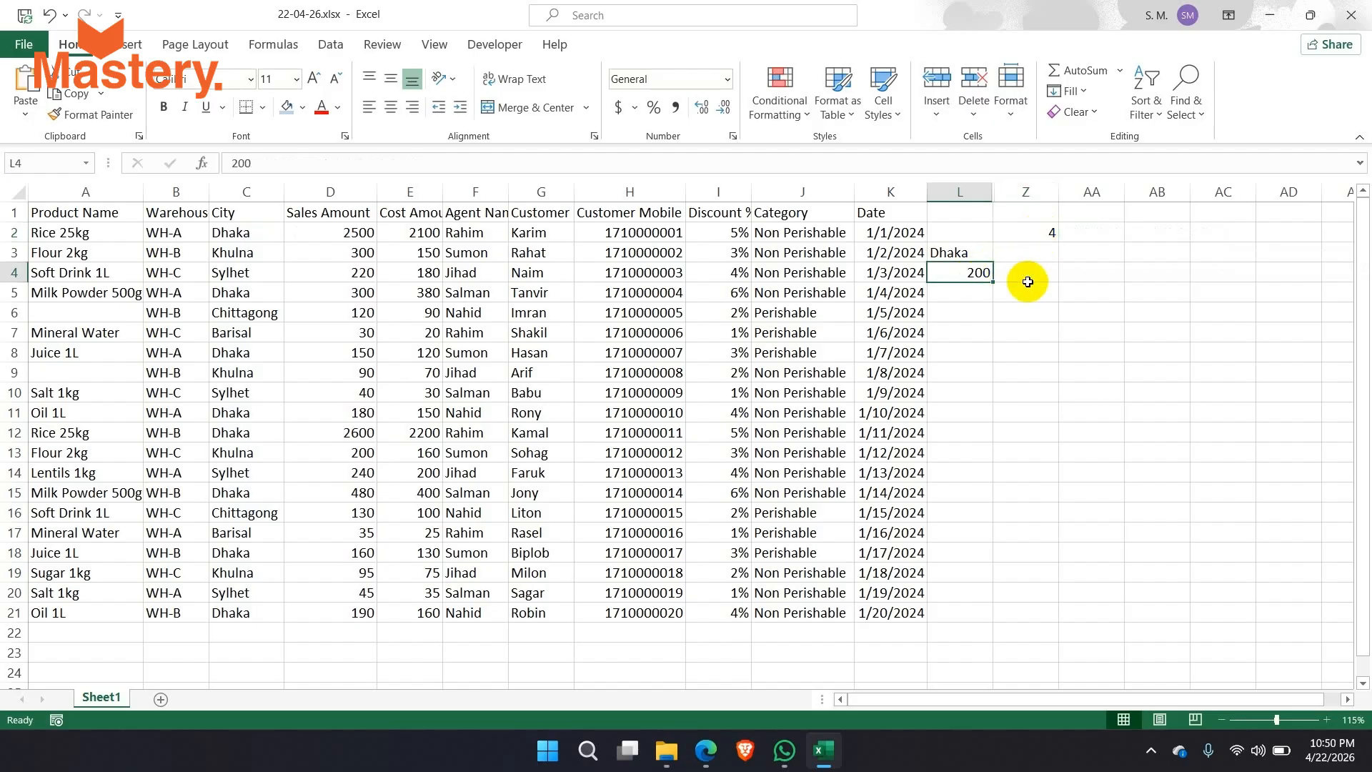
pyautogui.write('300')
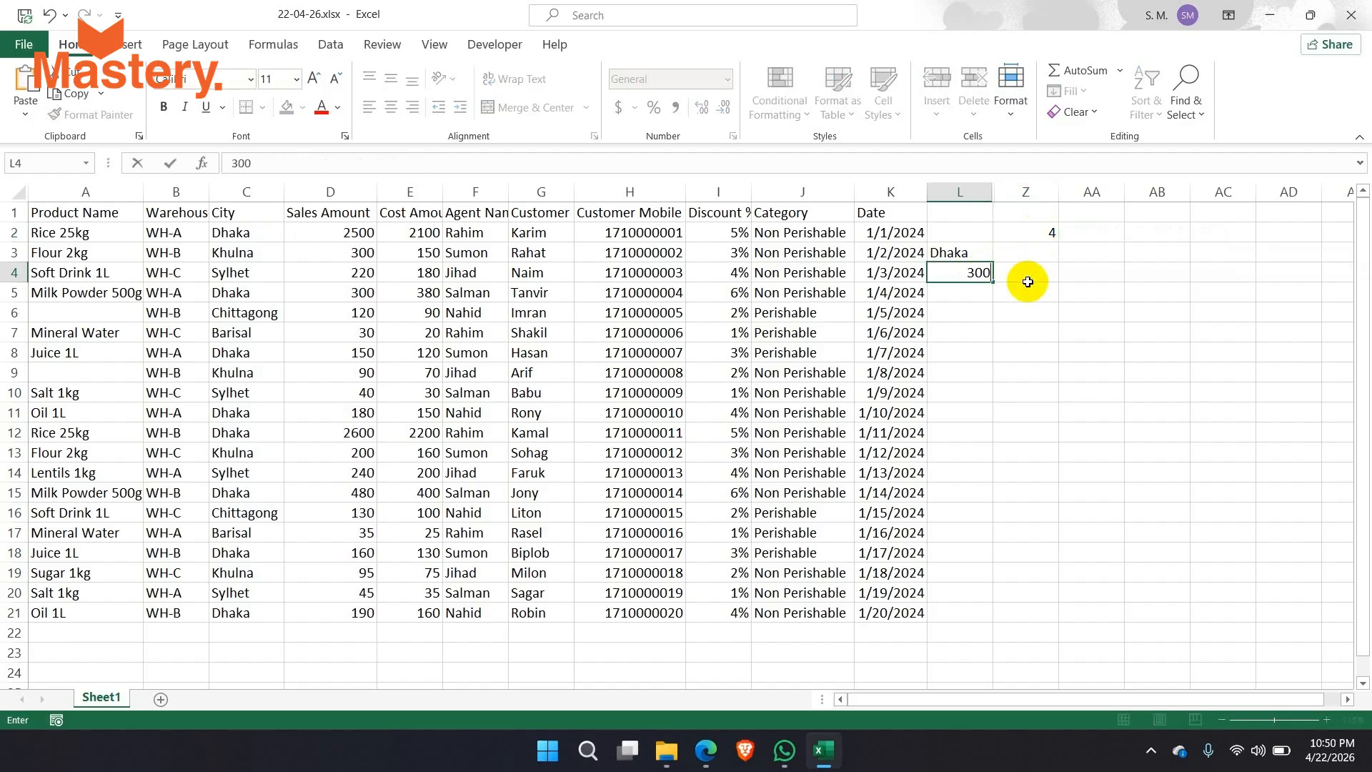
pyautogui.press('Return')
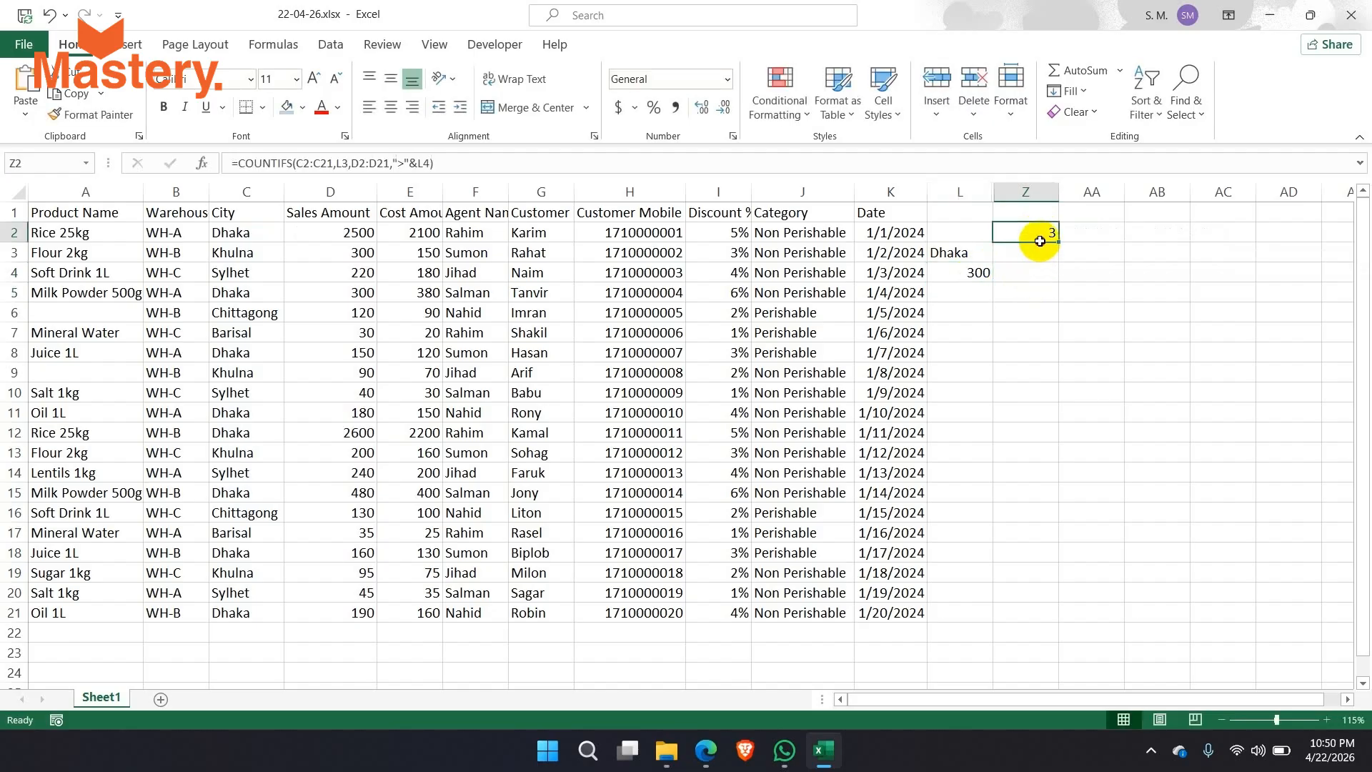
pyautogui.click(1033, 235)
# Change the criteria cells to Khulna in L3 and 50 in L4, and check the COUNTIFS result in Z2.
pyautogui.click(985, 256)
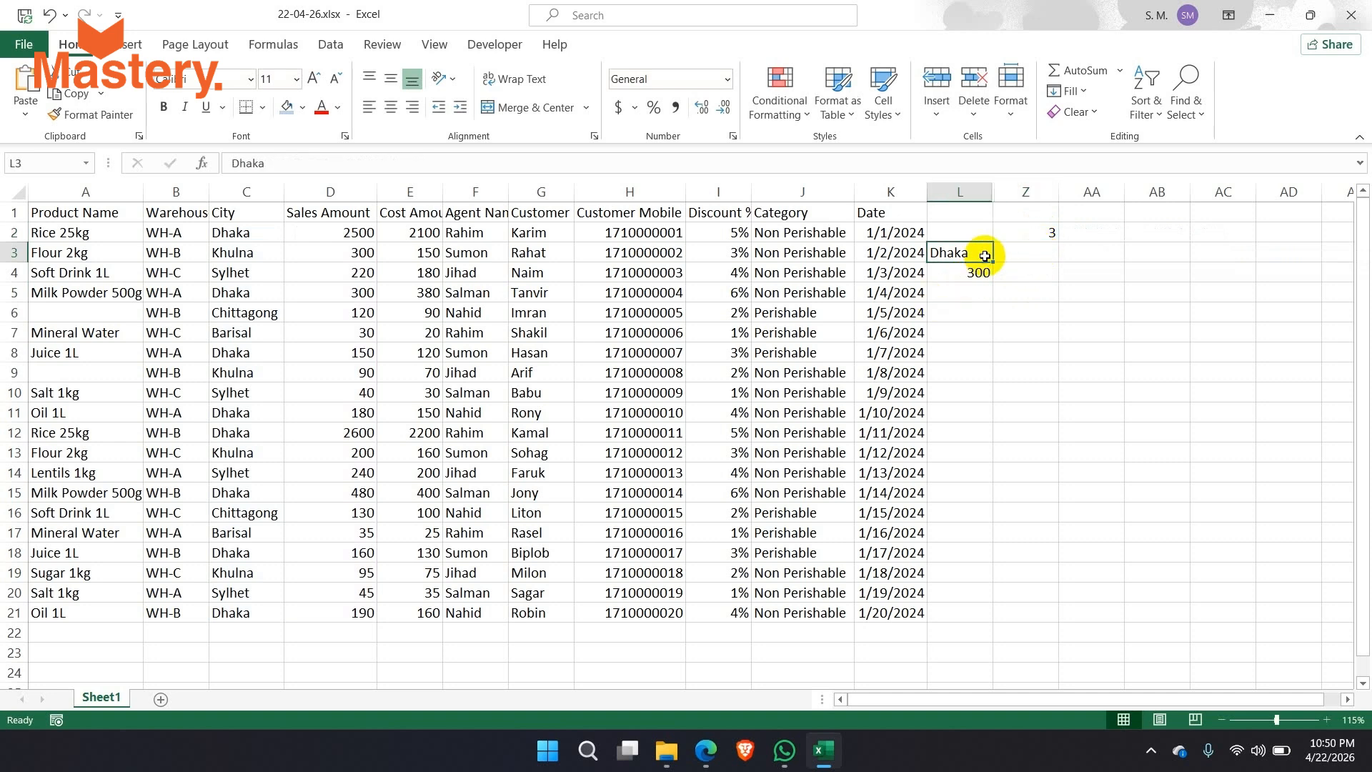
pyautogui.write('Khulna')
pyautogui.press('Return')
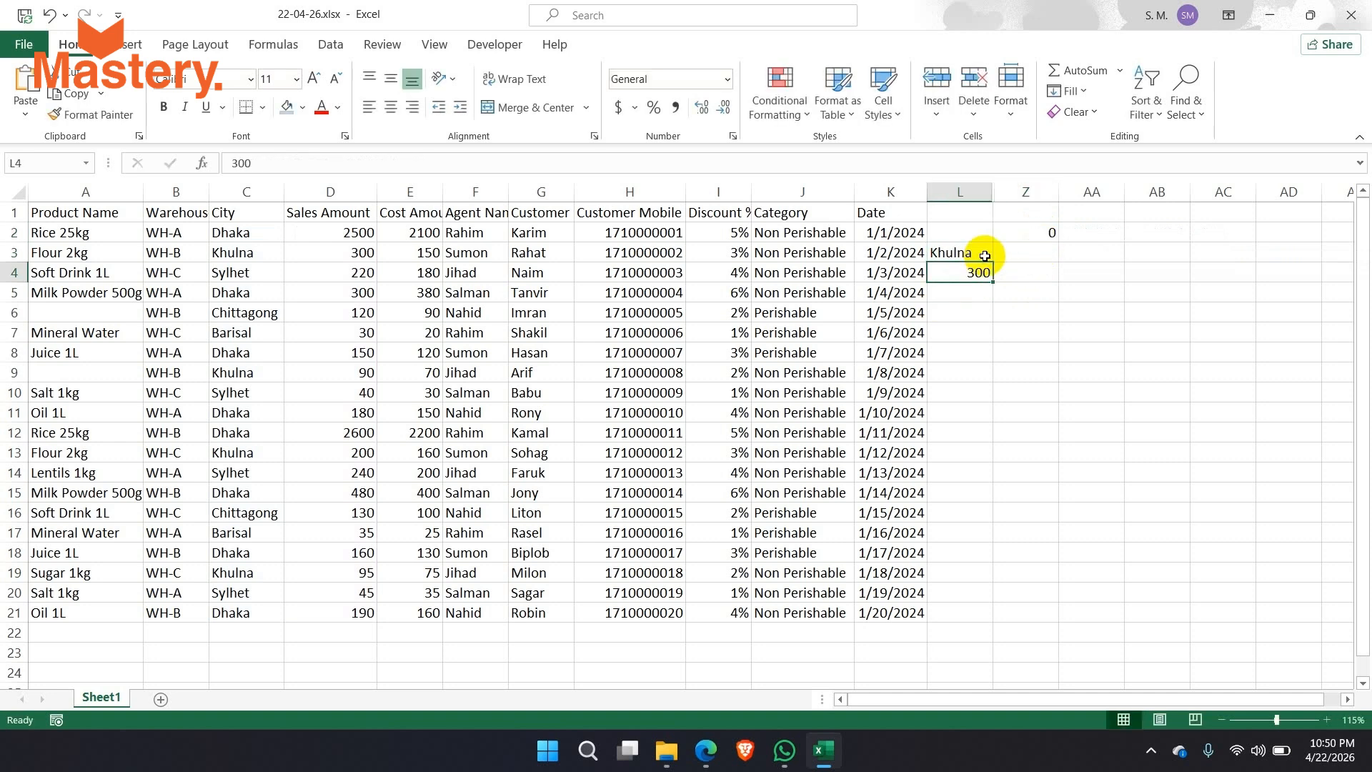
pyautogui.moveTo(985, 256); pyautogui.dragTo(980, 273)
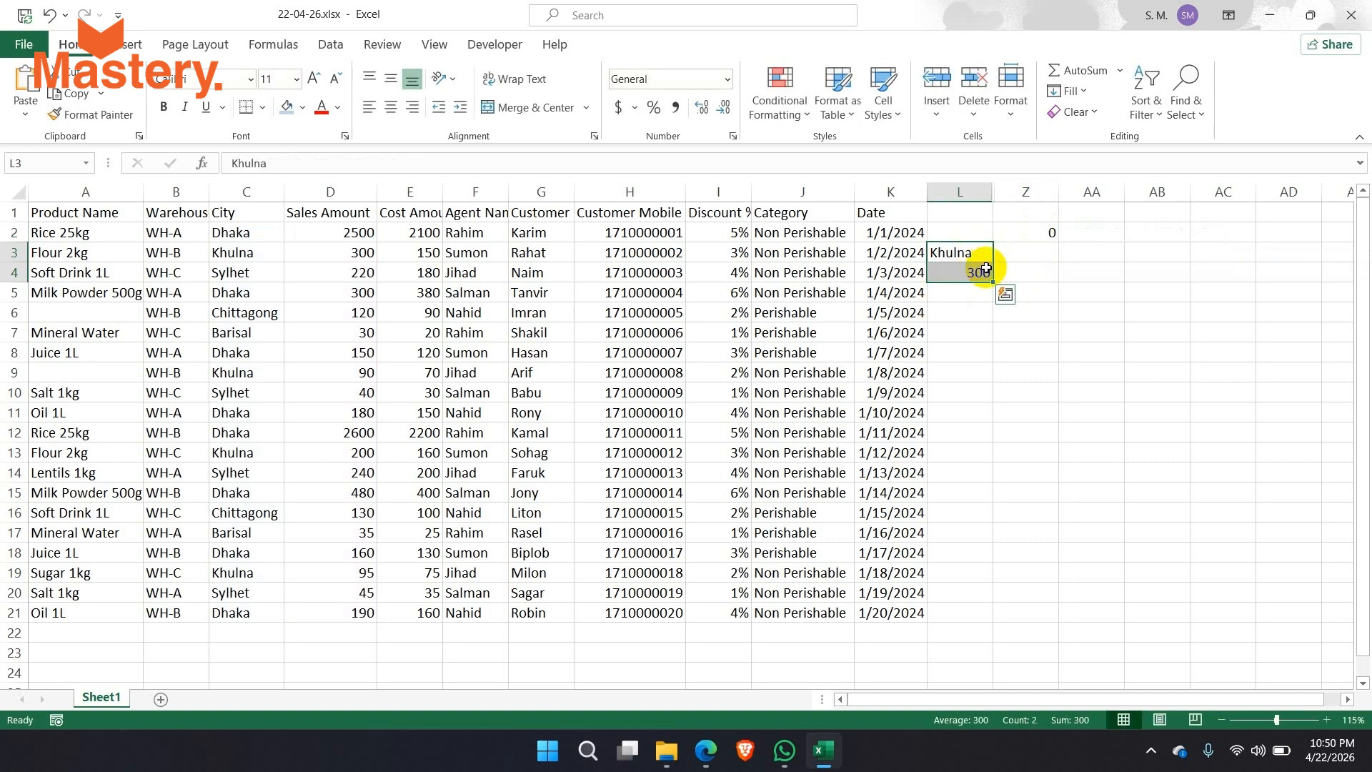
pyautogui.click(953, 271)
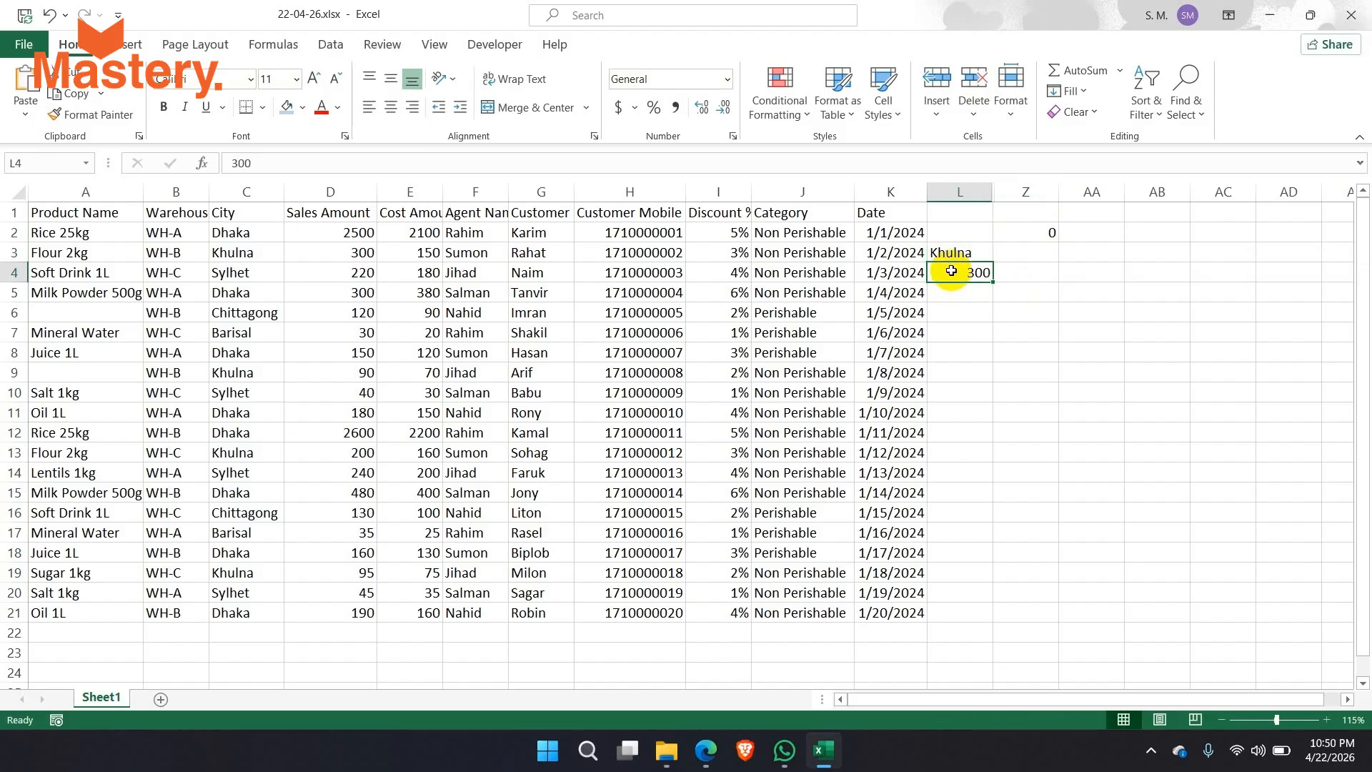
pyautogui.write('50')
pyautogui.press('Return')
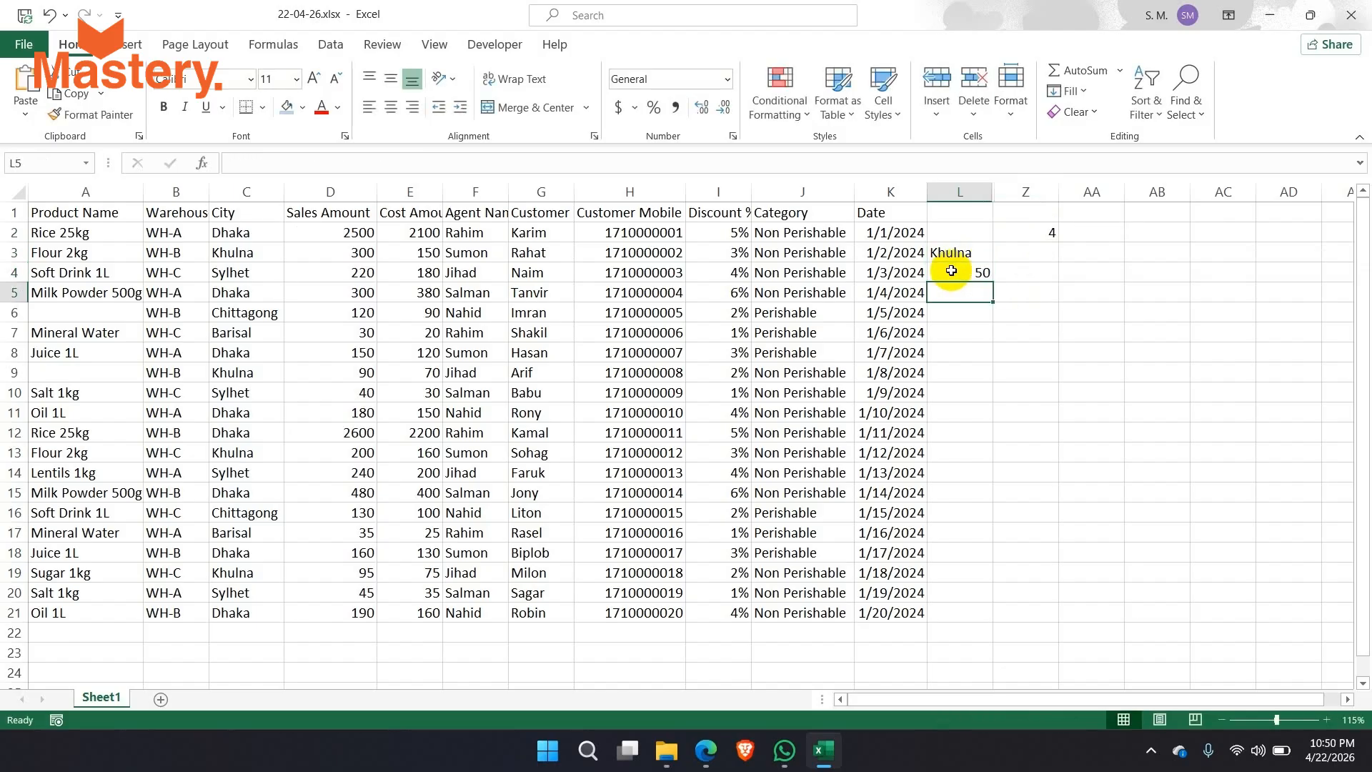
pyautogui.click(1012, 226)
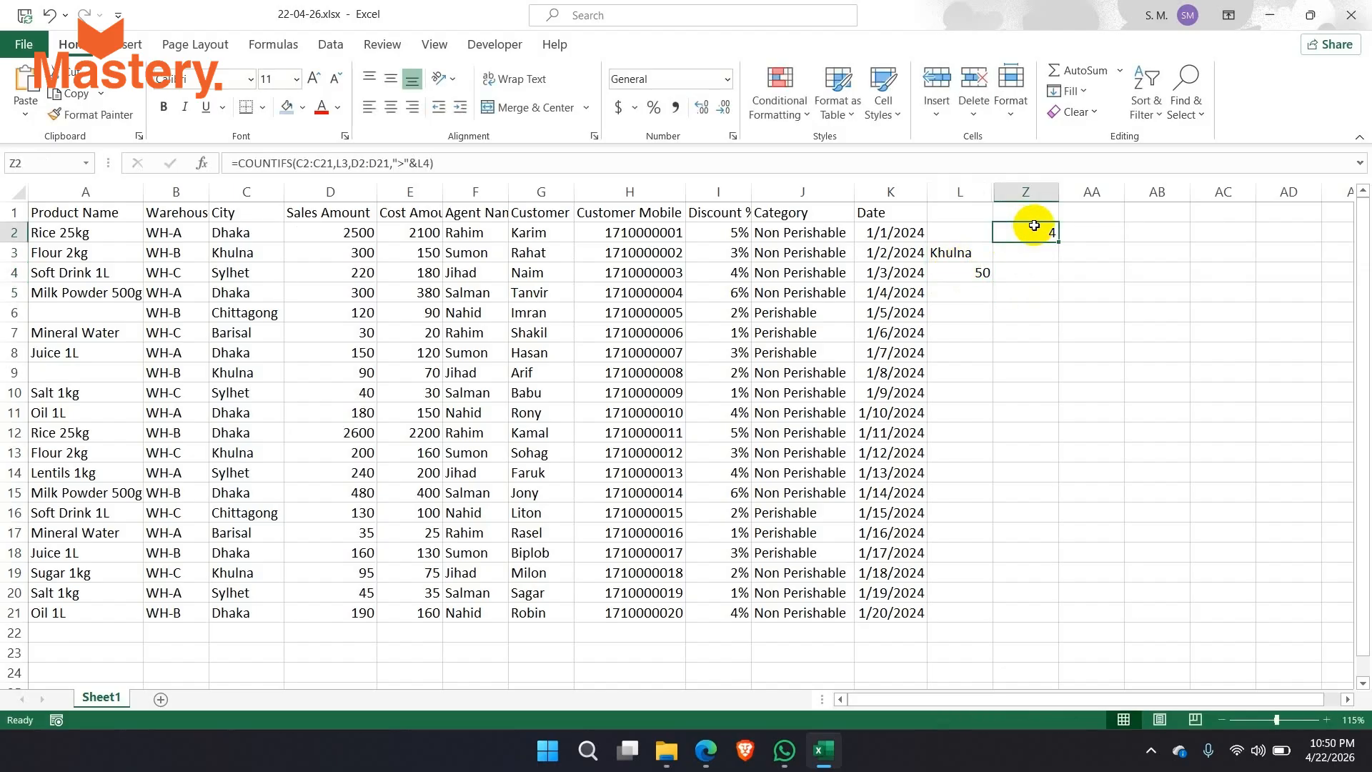
pyautogui.moveTo(981, 258); pyautogui.dragTo(980, 312)
pyautogui.click(975, 340)
pyautogui.click(958, 327)
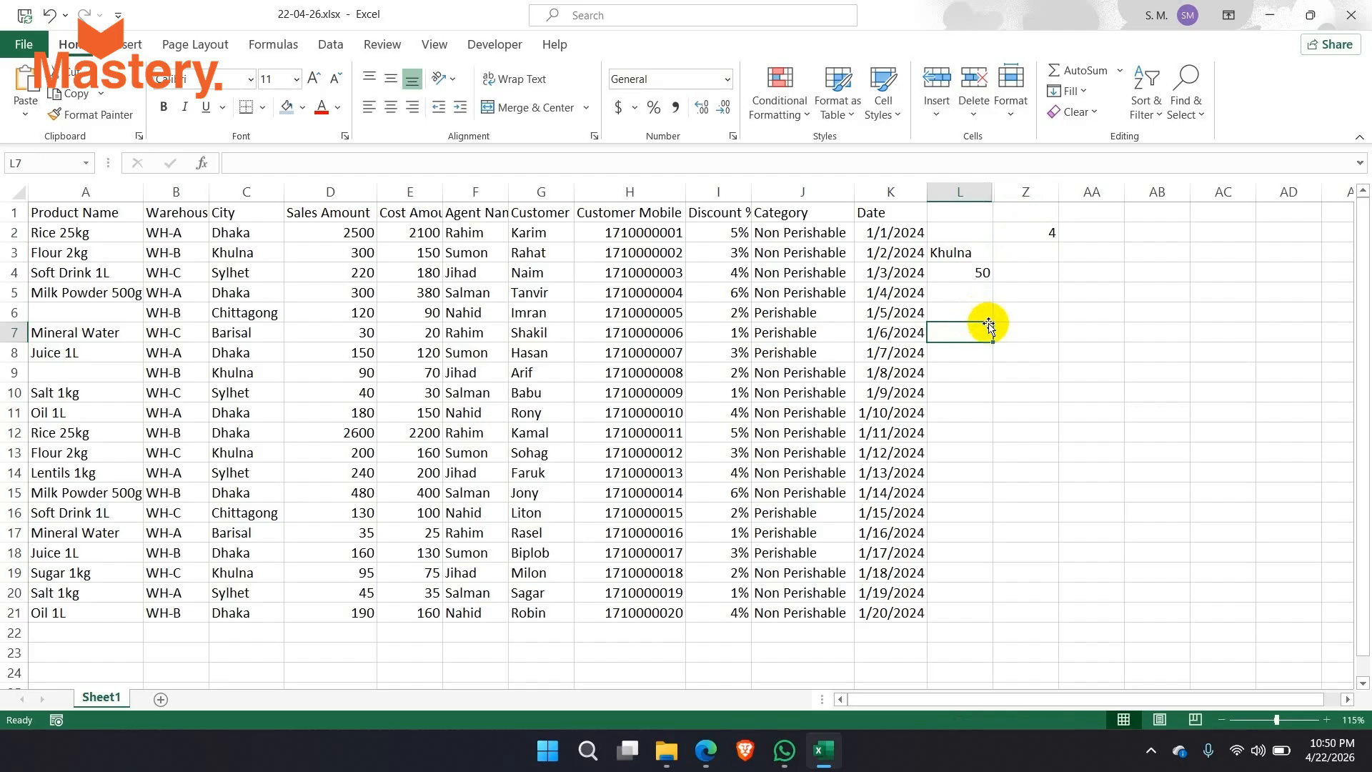
pyautogui.click(967, 266)
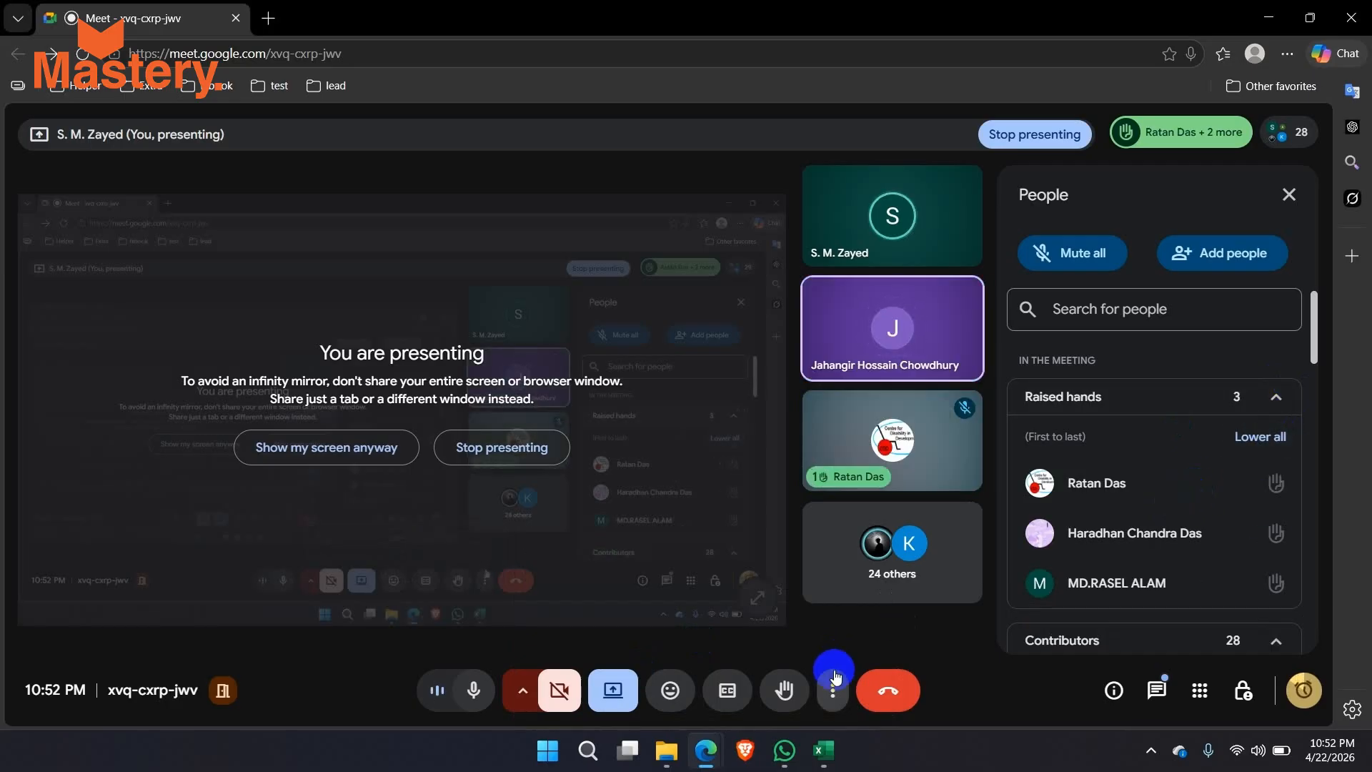
# Return to the Excel workbook and start a COUNTIFS formula in AA2 with city range C2:C21 and the criterion "Dhaka".
pyautogui.click(823, 751)
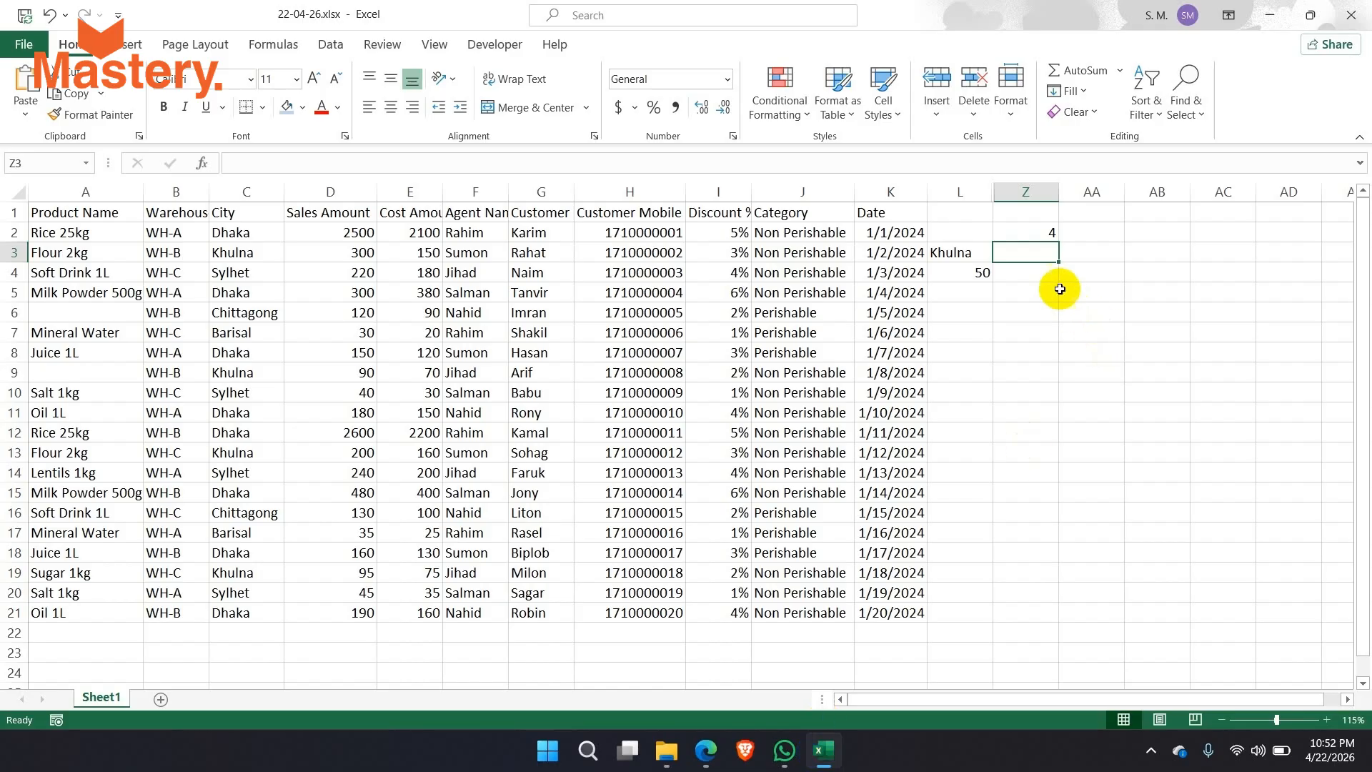
pyautogui.click(1023, 226)
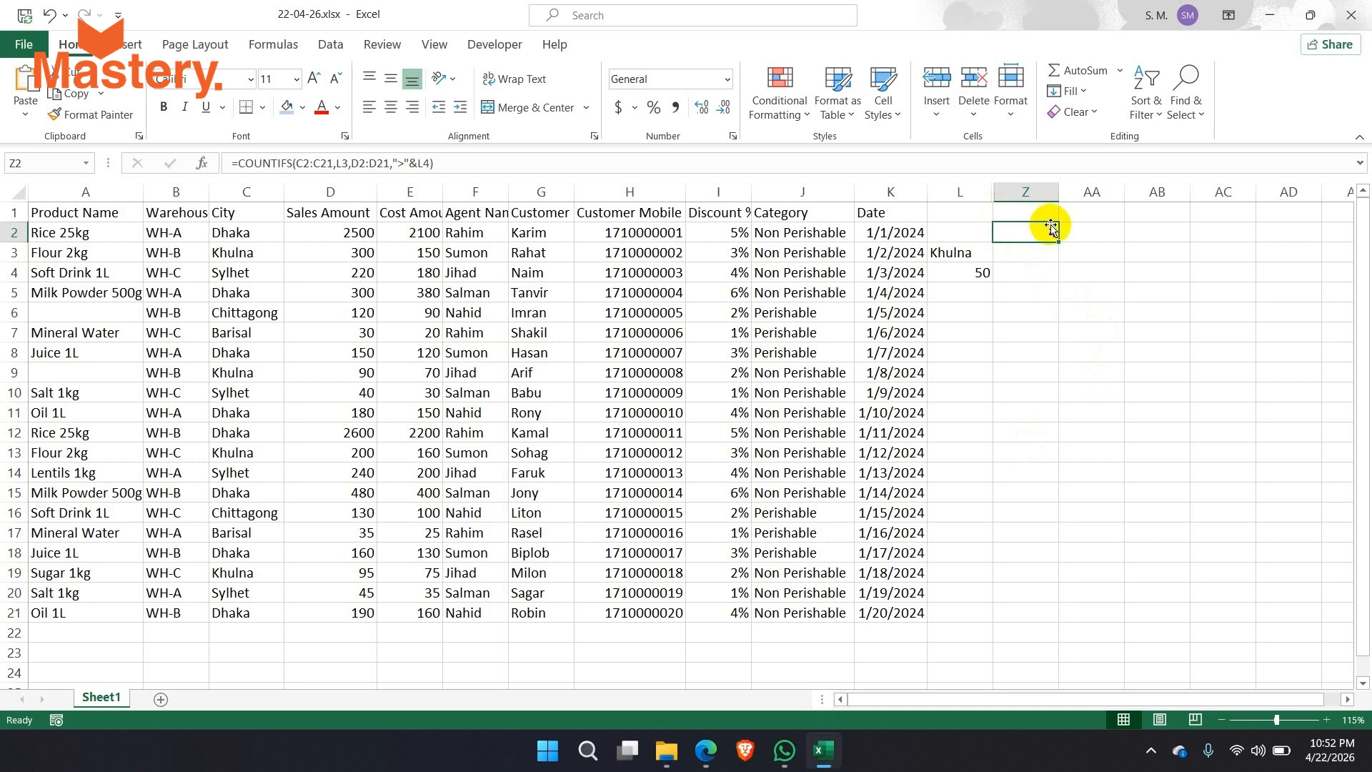
pyautogui.click(1092, 229)
pyautogui.write('=')
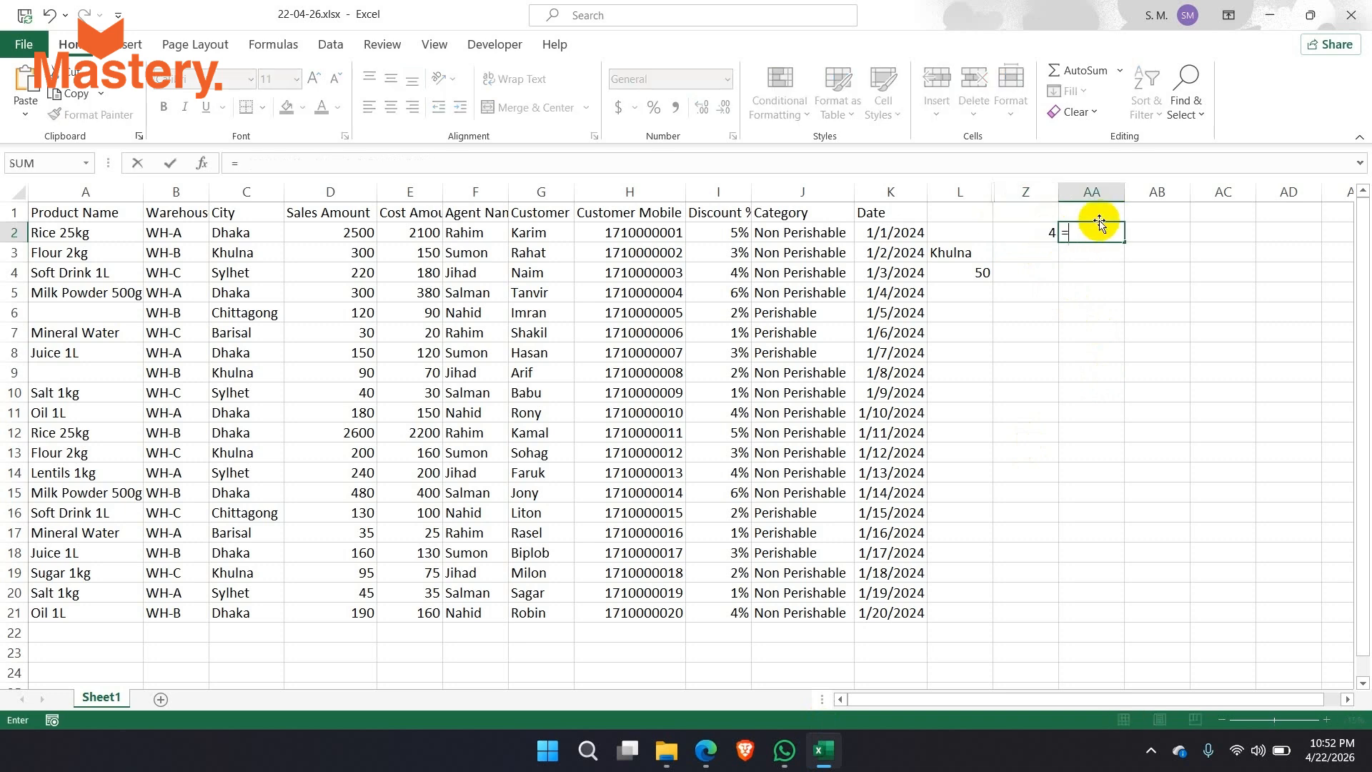
pyautogui.write('count')
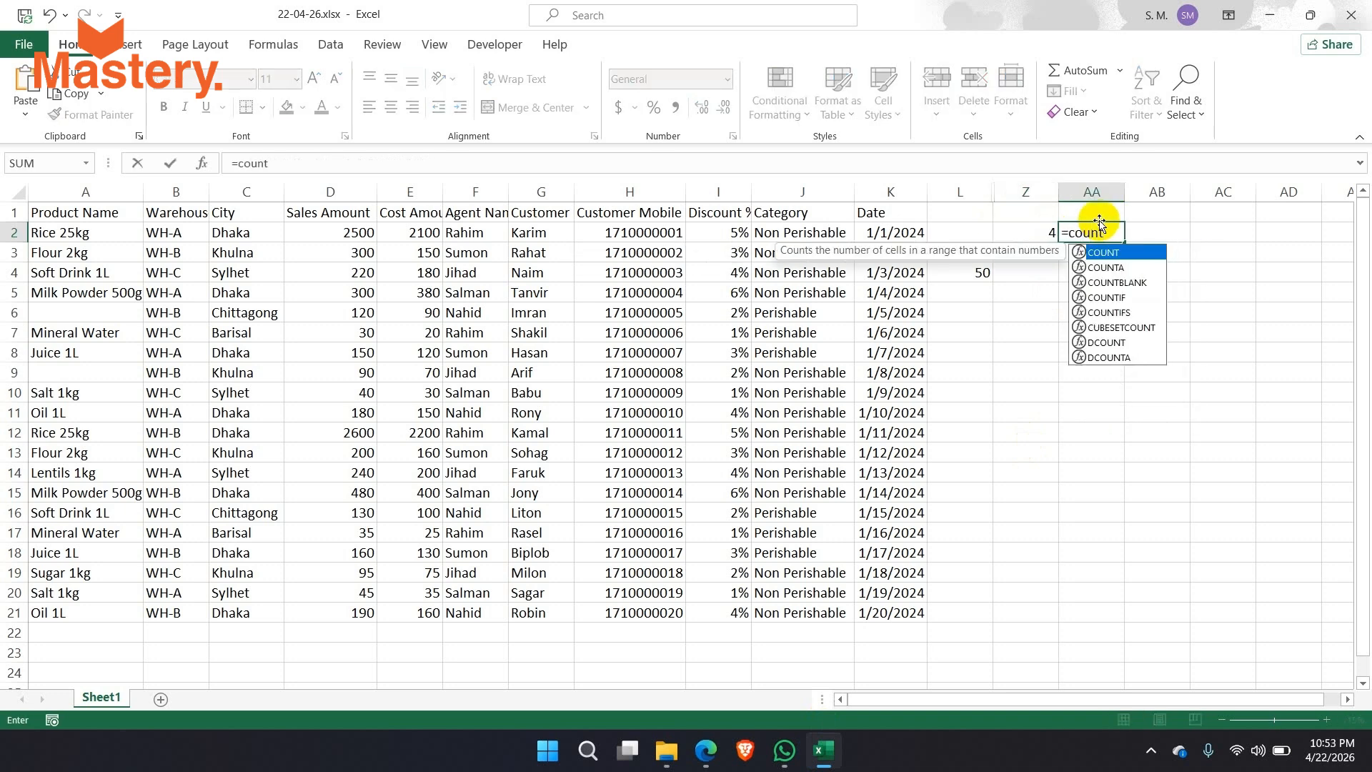
pyautogui.write('ifs')
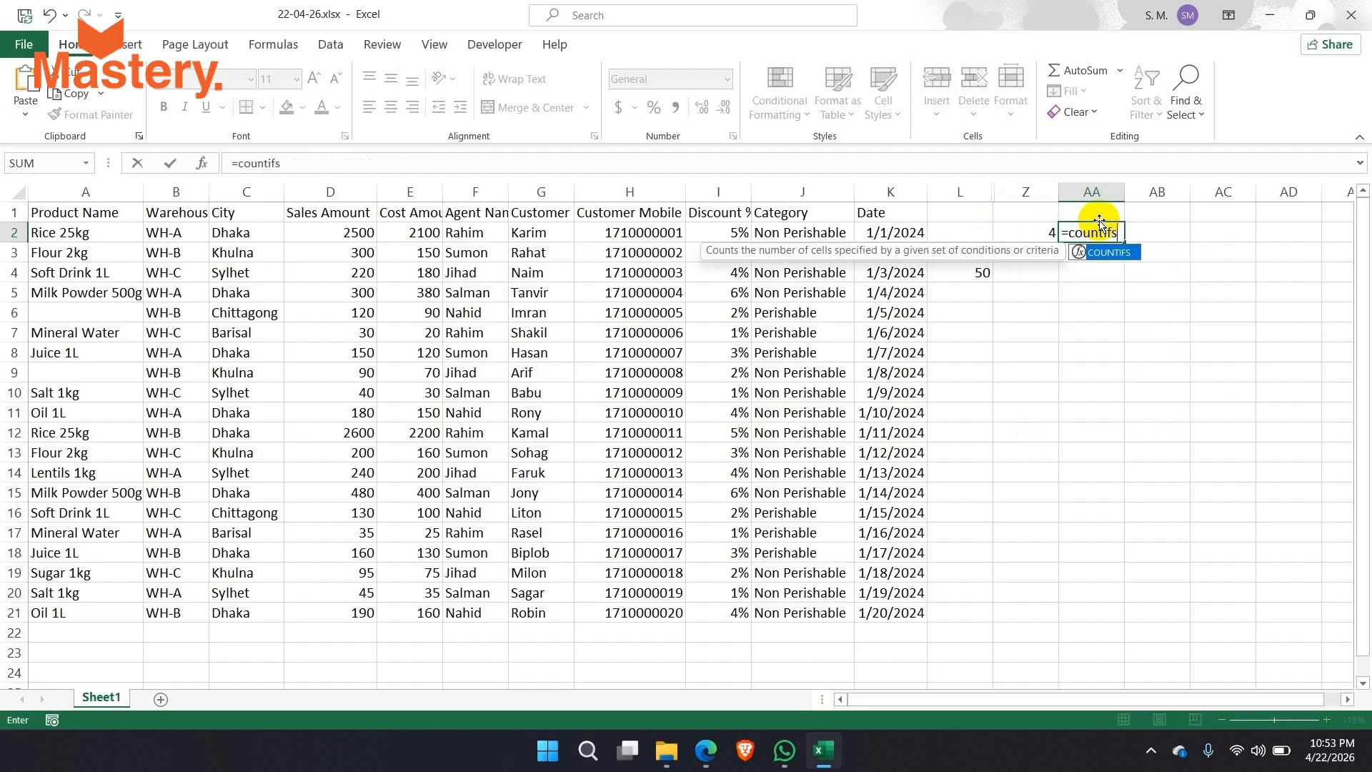
pyautogui.press('Tab')
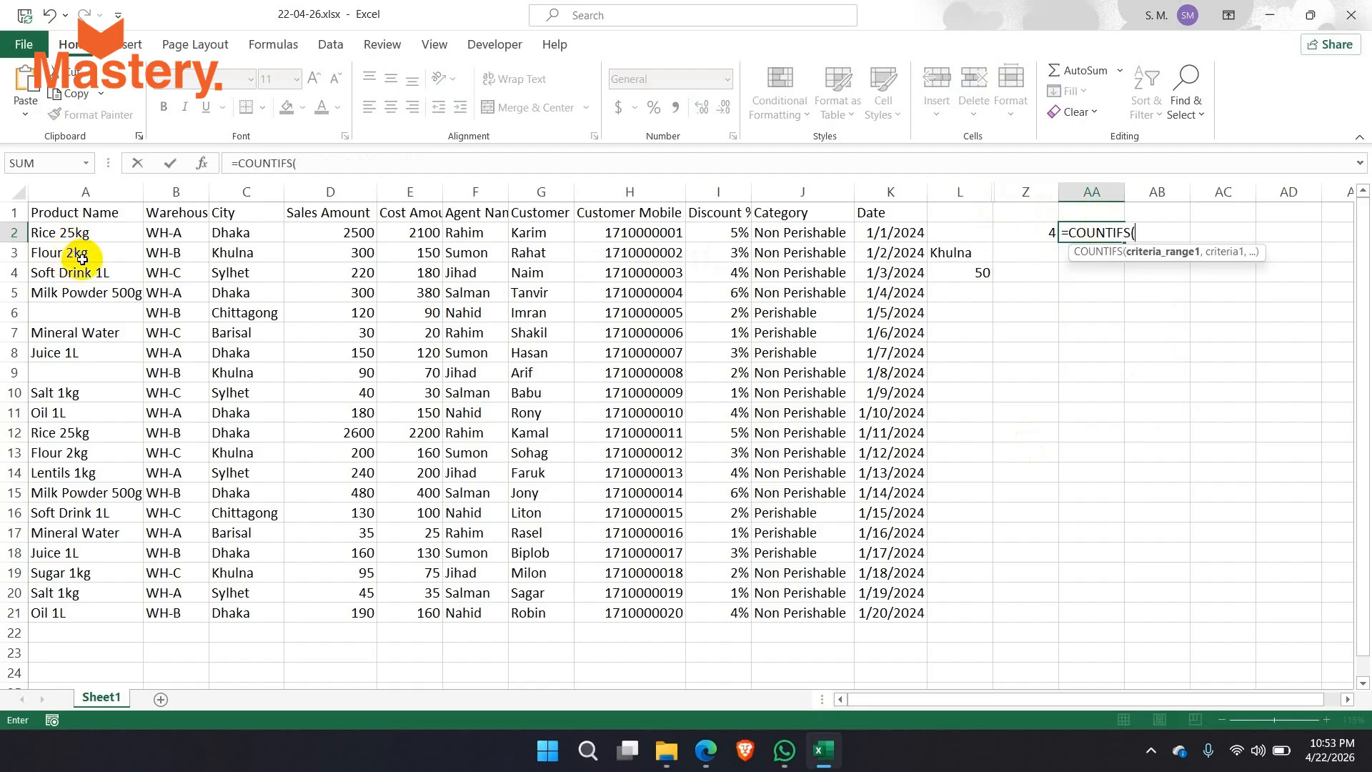
pyautogui.moveTo(239, 233); pyautogui.dragTo(229, 608)
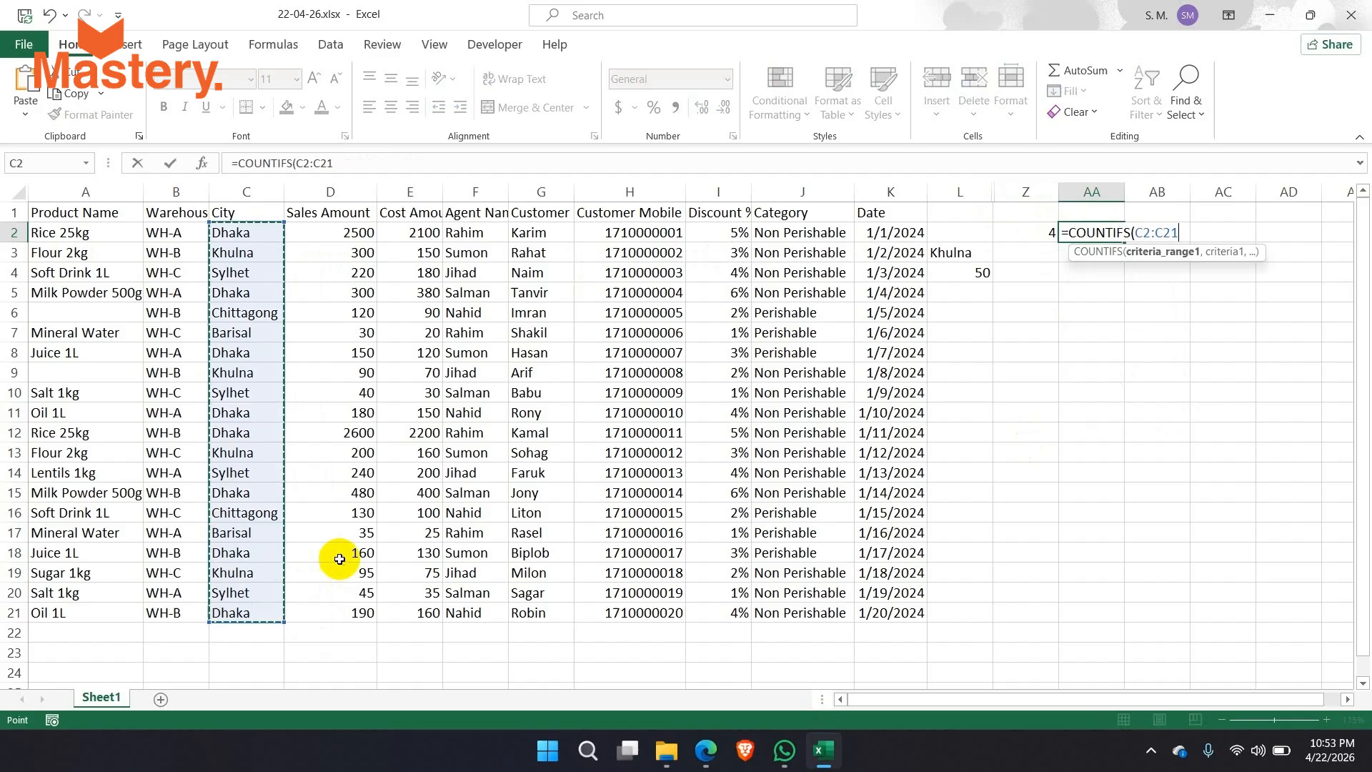
pyautogui.write(',"')
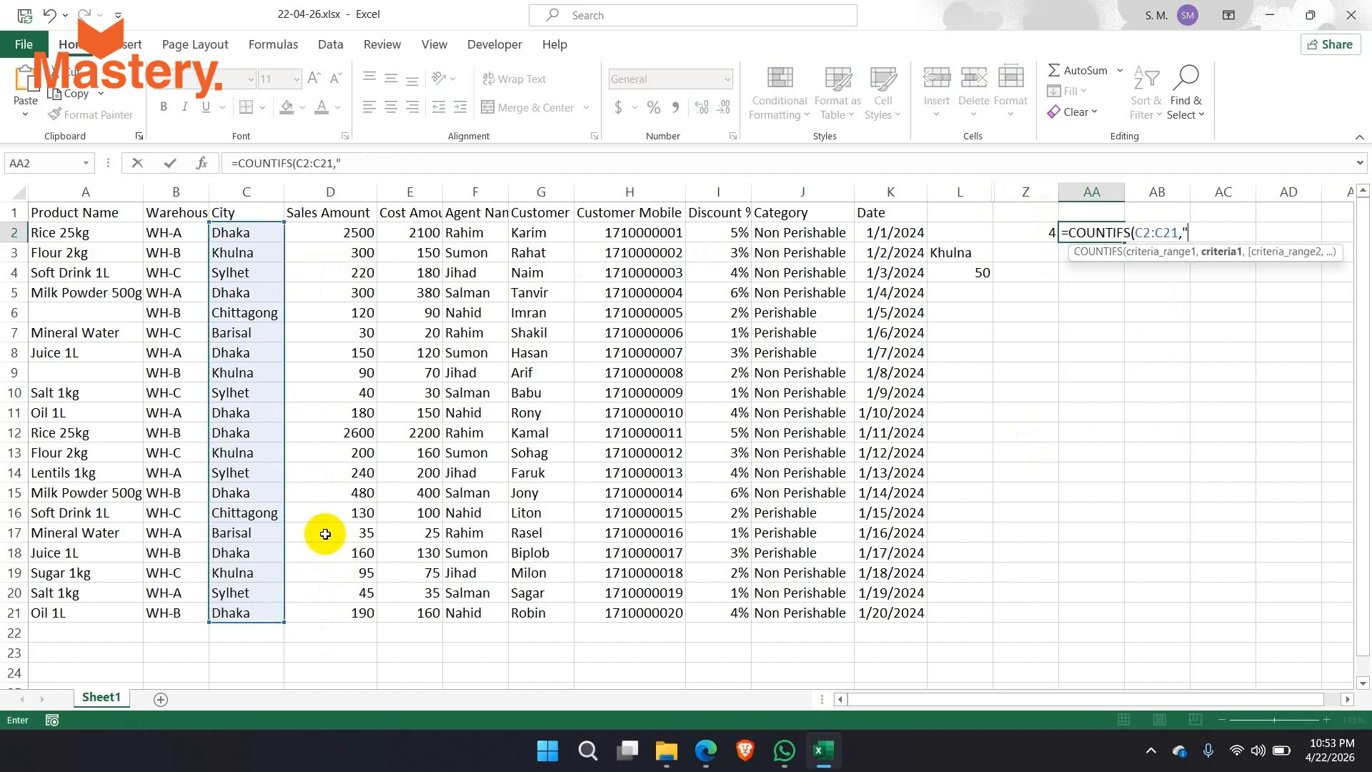
pyautogui.write('Dhaka",')
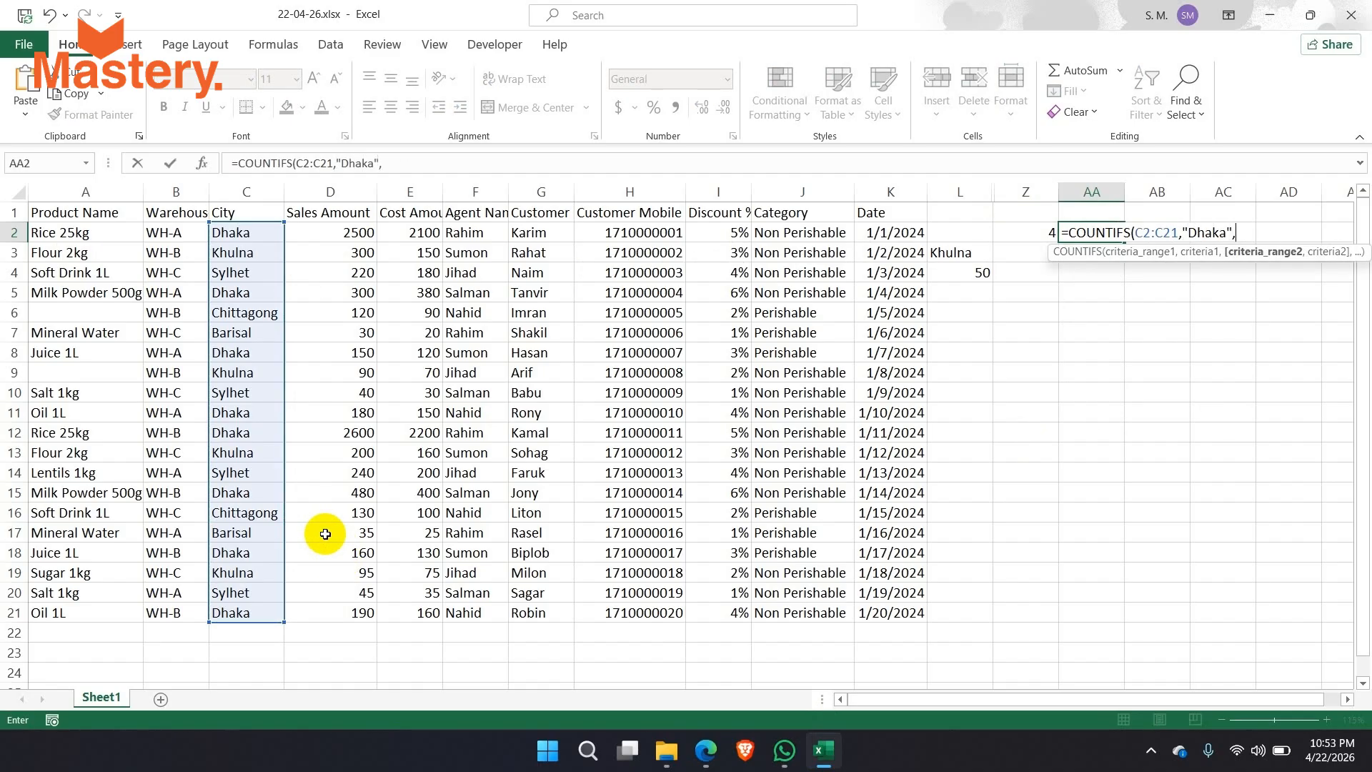
# Add the sales range D2:D21 with the criterion ">200" to the COUNTIFS formula in AA2.
pyautogui.moveTo(328, 236); pyautogui.dragTo(346, 617)
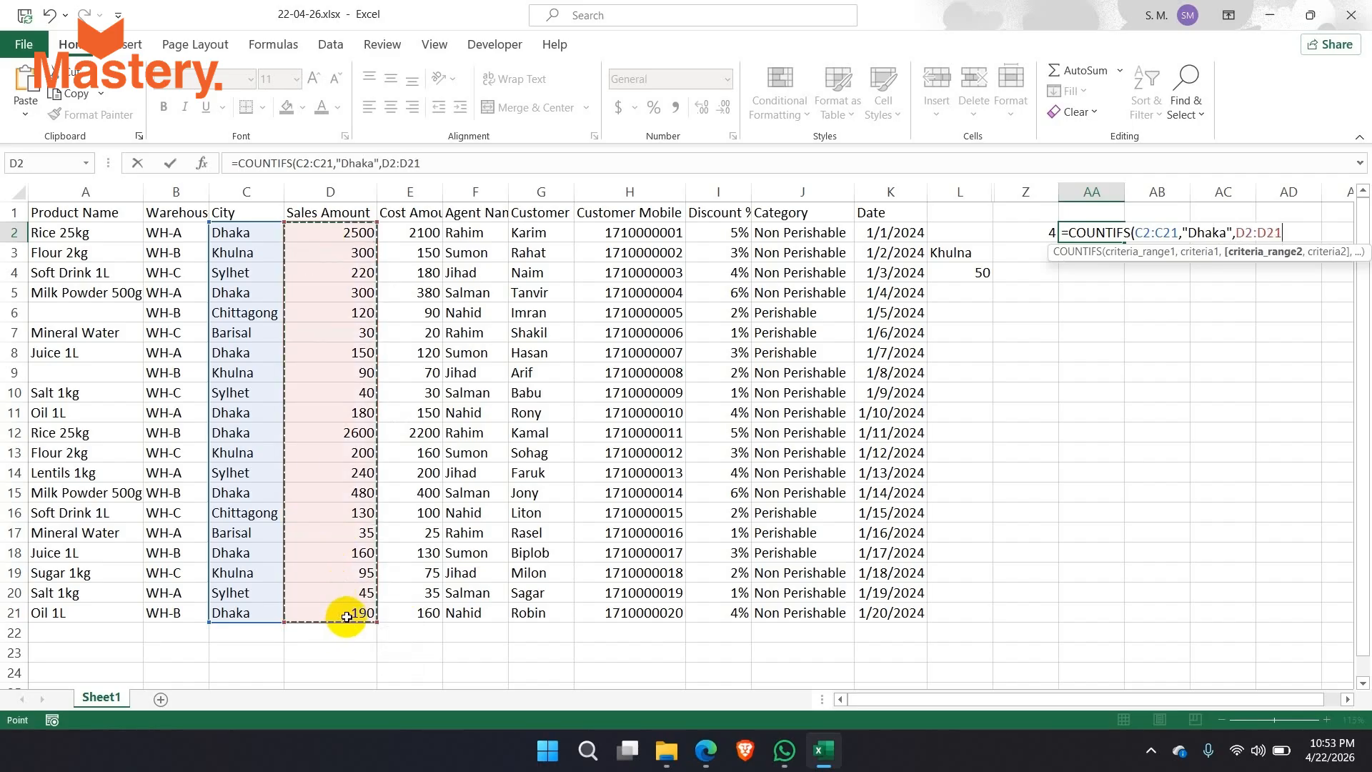
pyautogui.write(',')
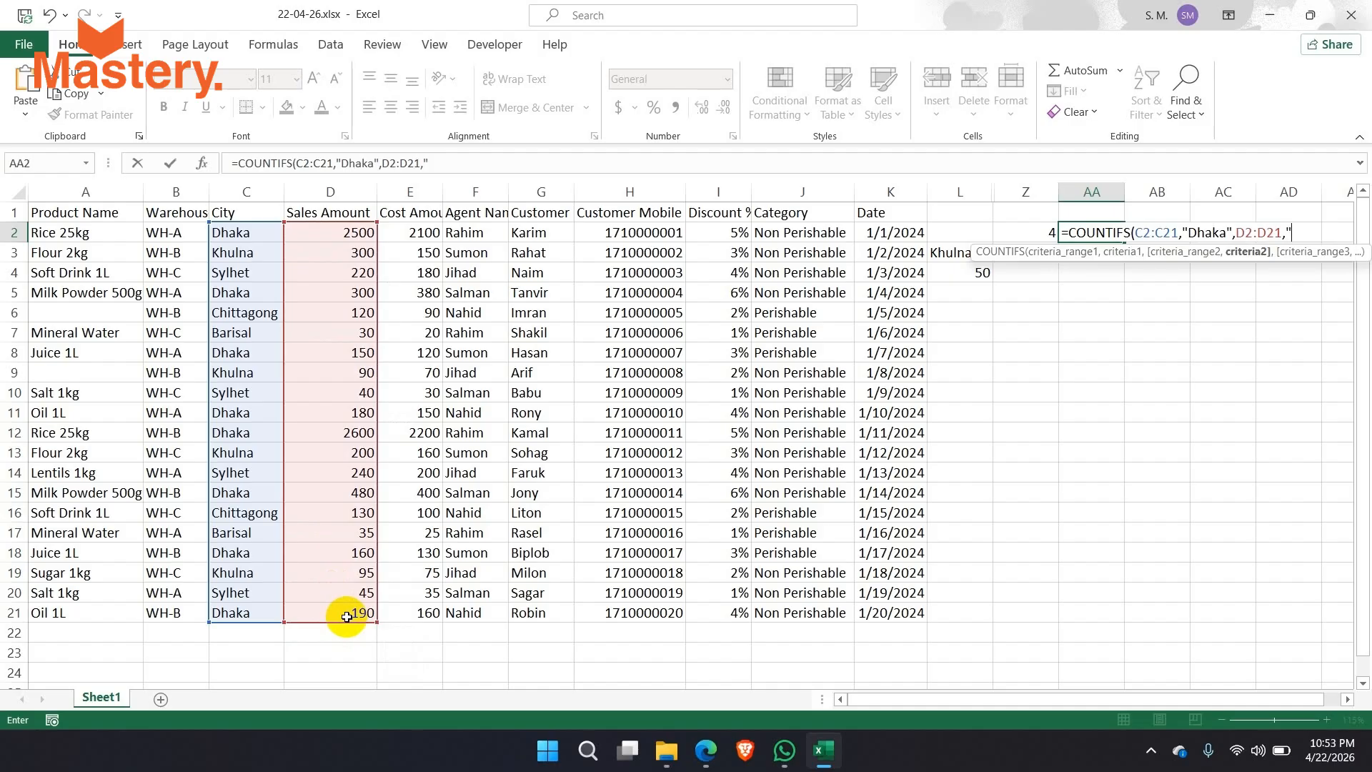
pyautogui.write('">200')
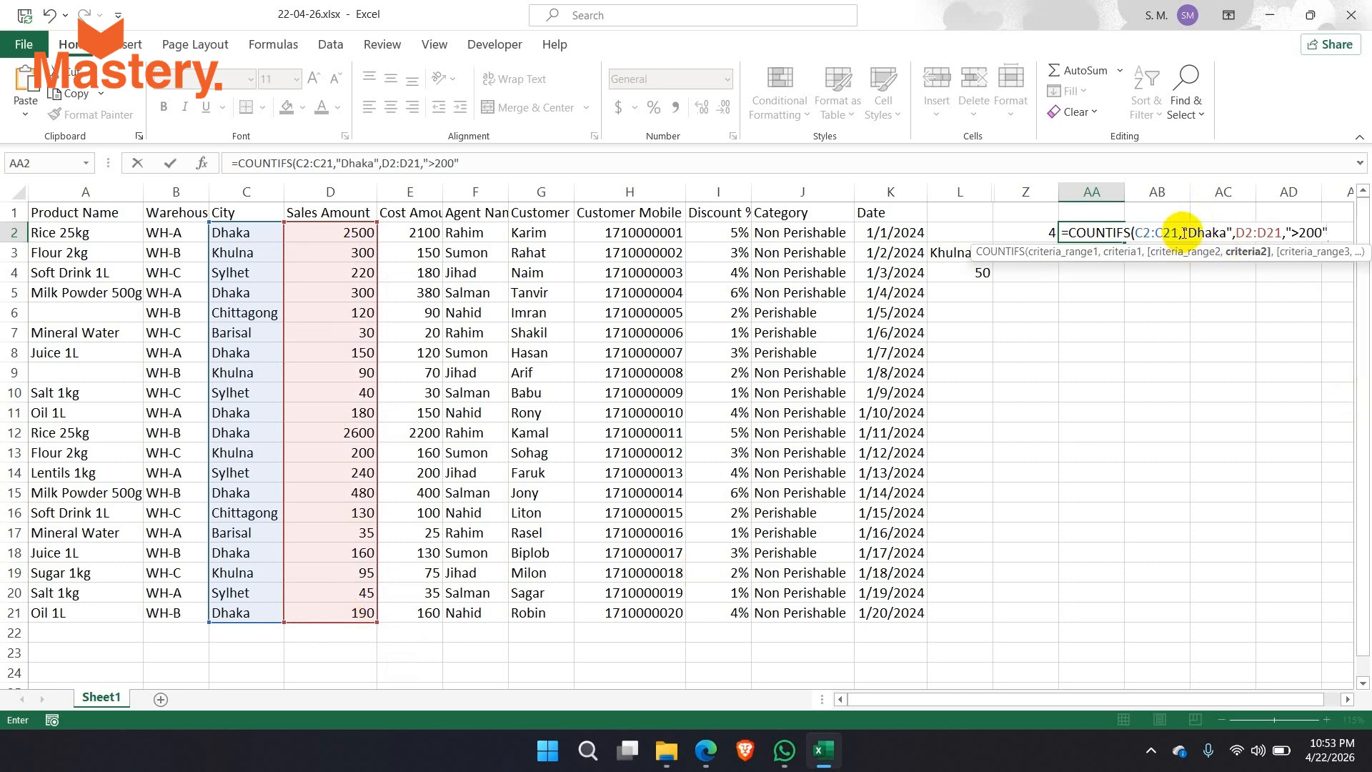
# Review the hardcoded "Dhaka" and ">200" criteria in the AA2 formula and commit the formula.
pyautogui.moveTo(1183, 232); pyautogui.dragTo(1231, 231)
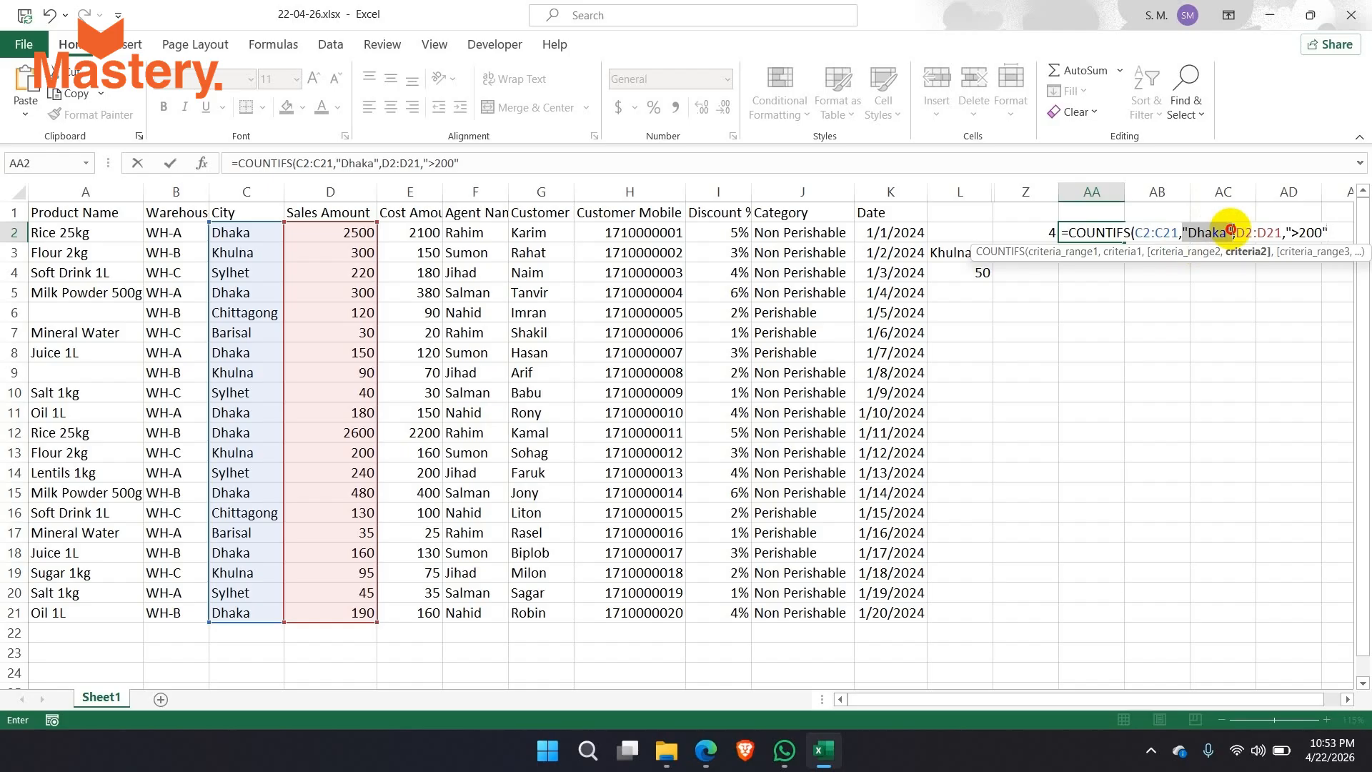
pyautogui.doubleClick(1205, 231)
pyautogui.moveTo(1284, 232); pyautogui.dragTo(1339, 234)
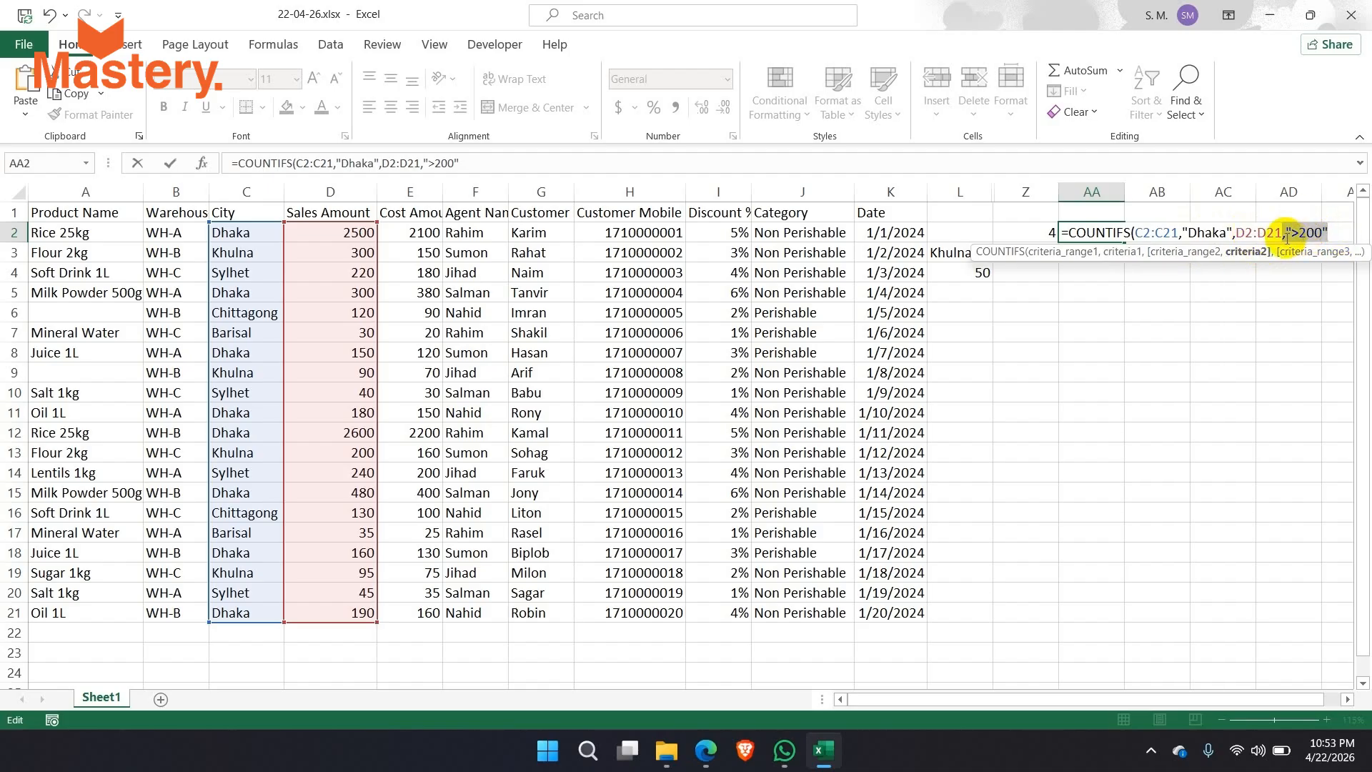
pyautogui.click(1301, 237)
pyautogui.click(1287, 235)
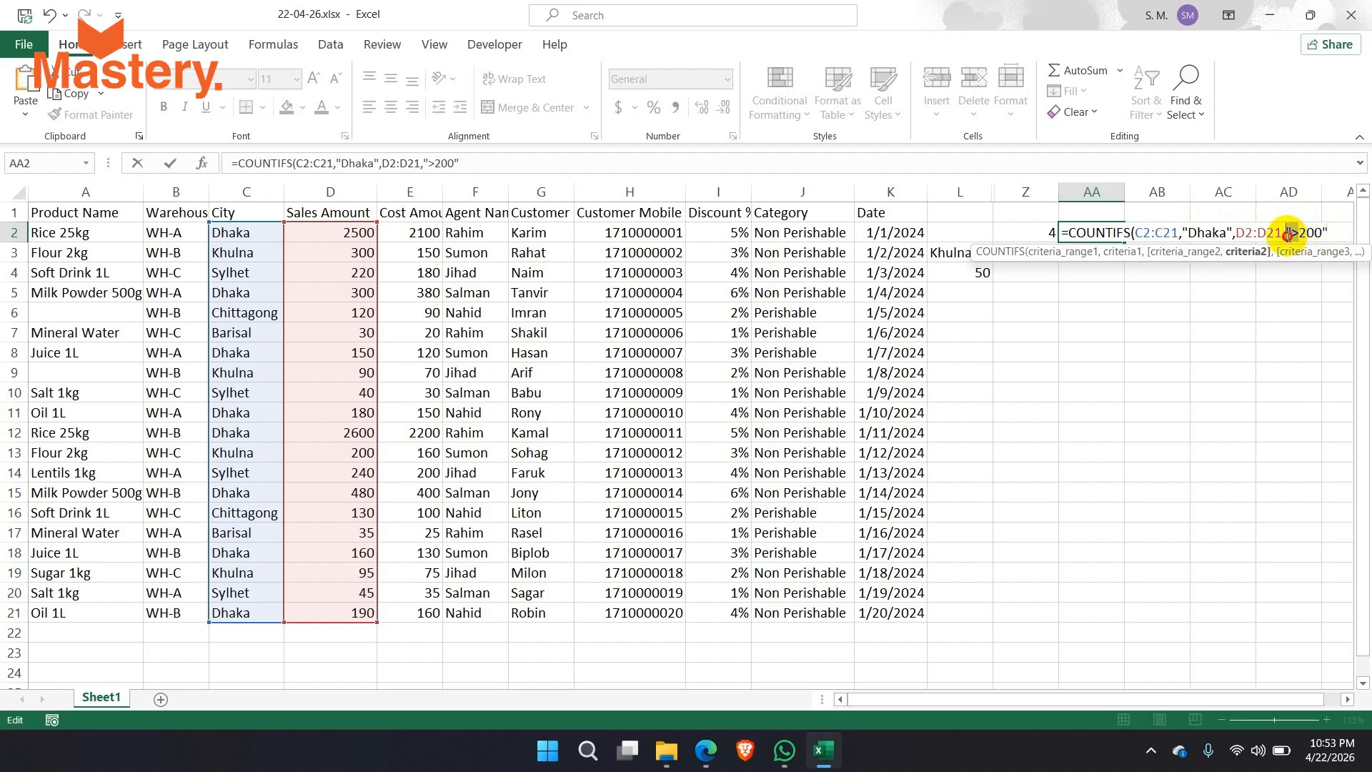
pyautogui.click(1292, 236)
pyautogui.click(1298, 235)
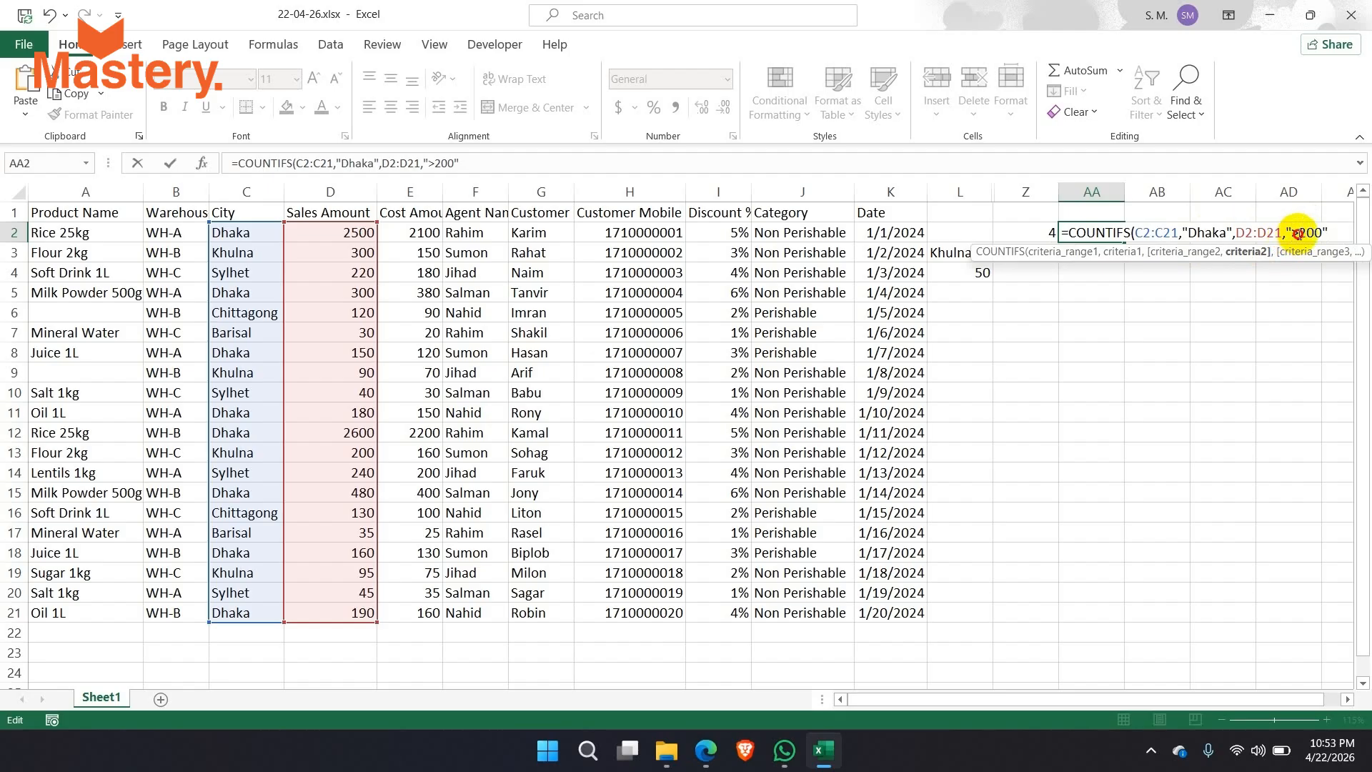
pyautogui.click(1294, 233)
pyautogui.click(1295, 232)
pyautogui.click(1293, 232)
pyautogui.click(1297, 232)
pyautogui.press('Return')
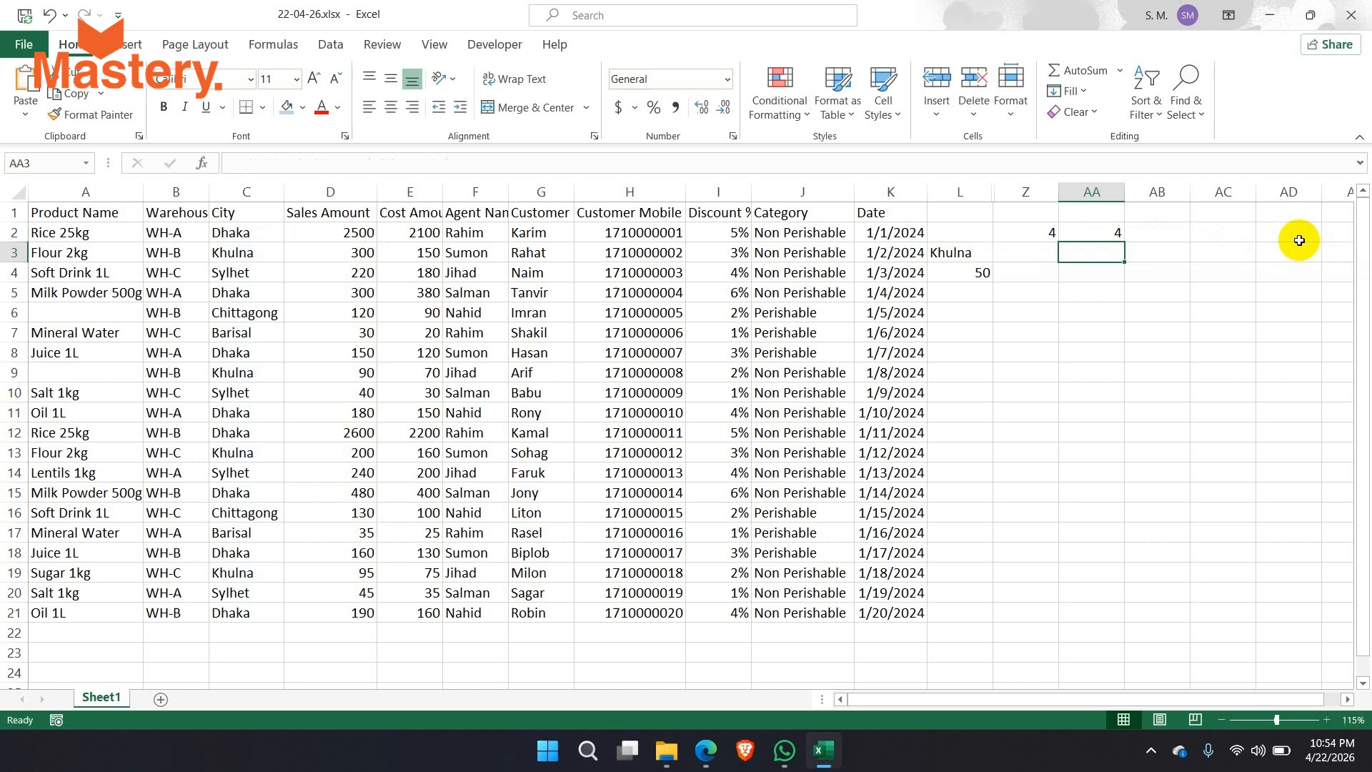
# Compare the hardcoded ">200" criterion in the AA2 COUNTIFS formula with the criteria cells L3:L4.
pyautogui.click(1115, 228)
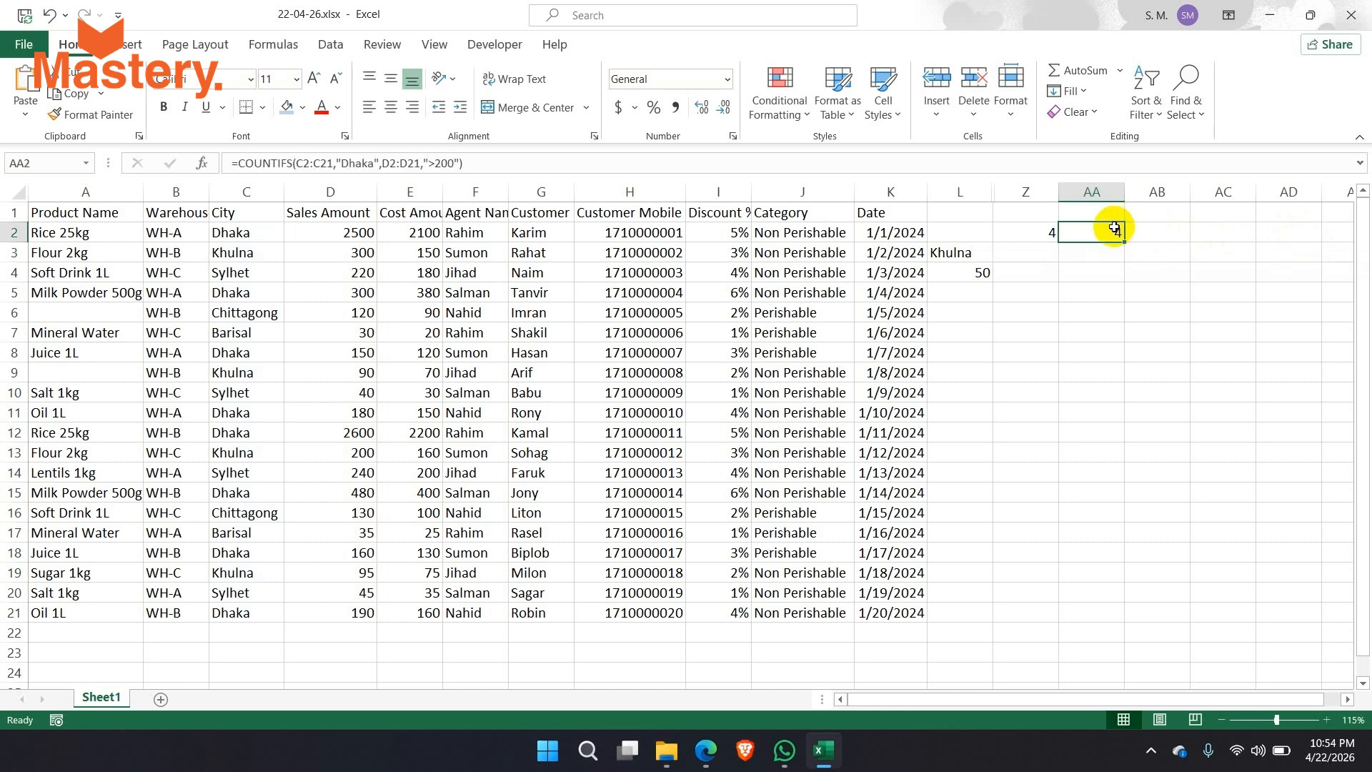
pyautogui.moveTo(948, 252); pyautogui.dragTo(965, 274)
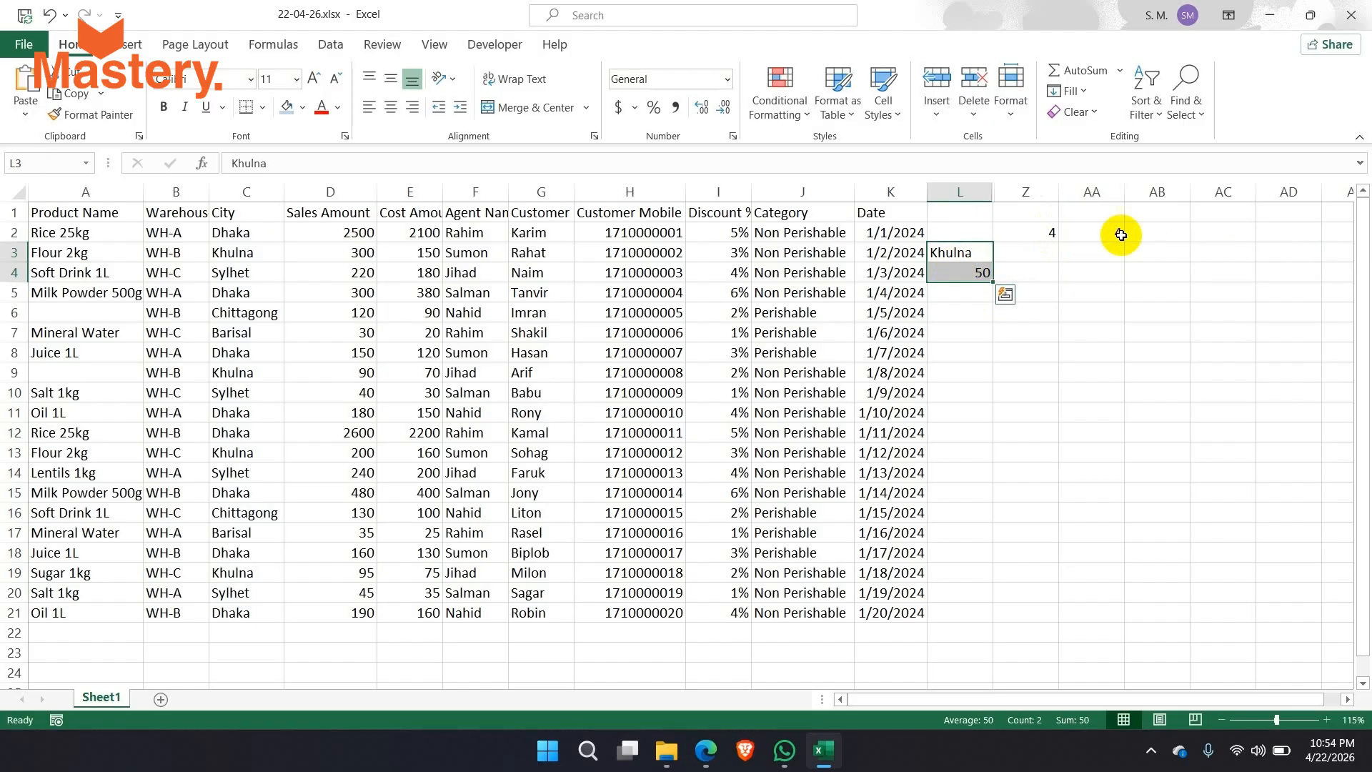
pyautogui.doubleClick(1127, 232)
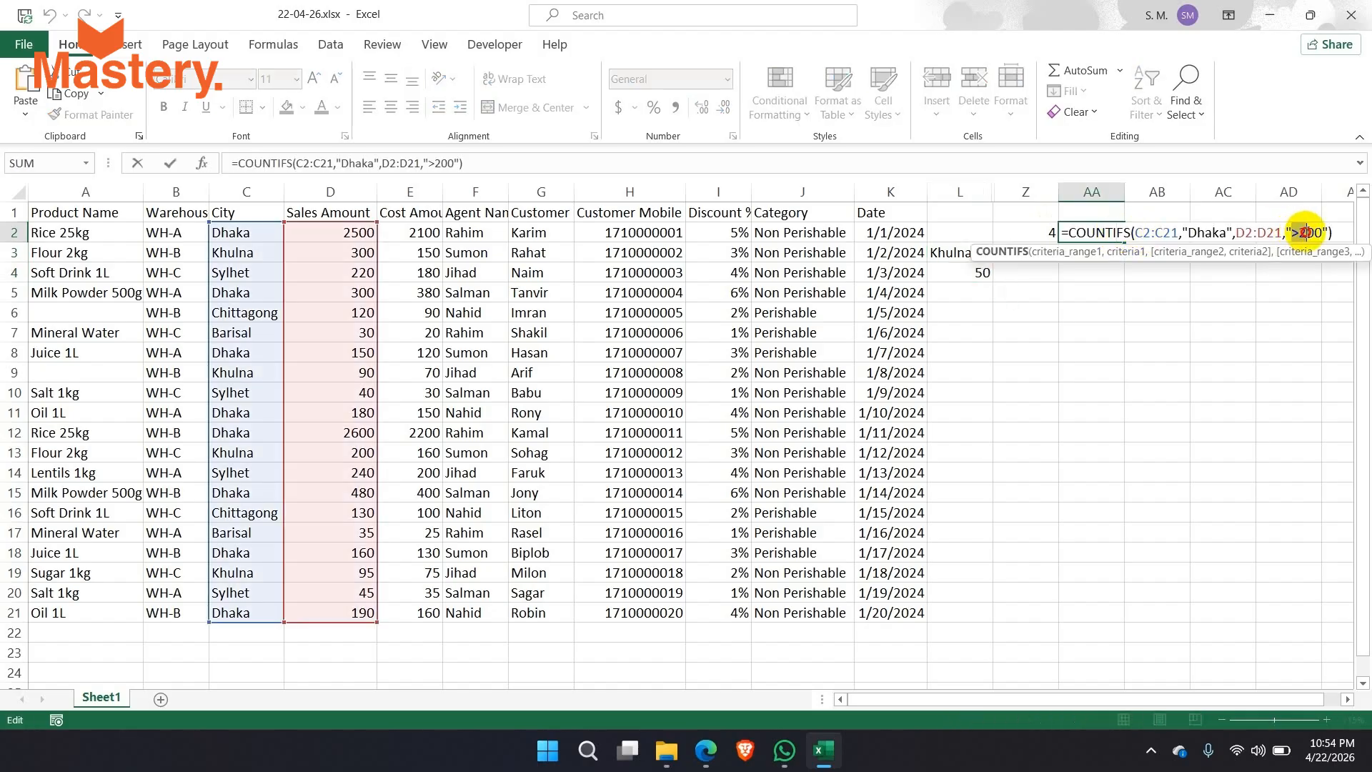
pyautogui.click(1298, 231)
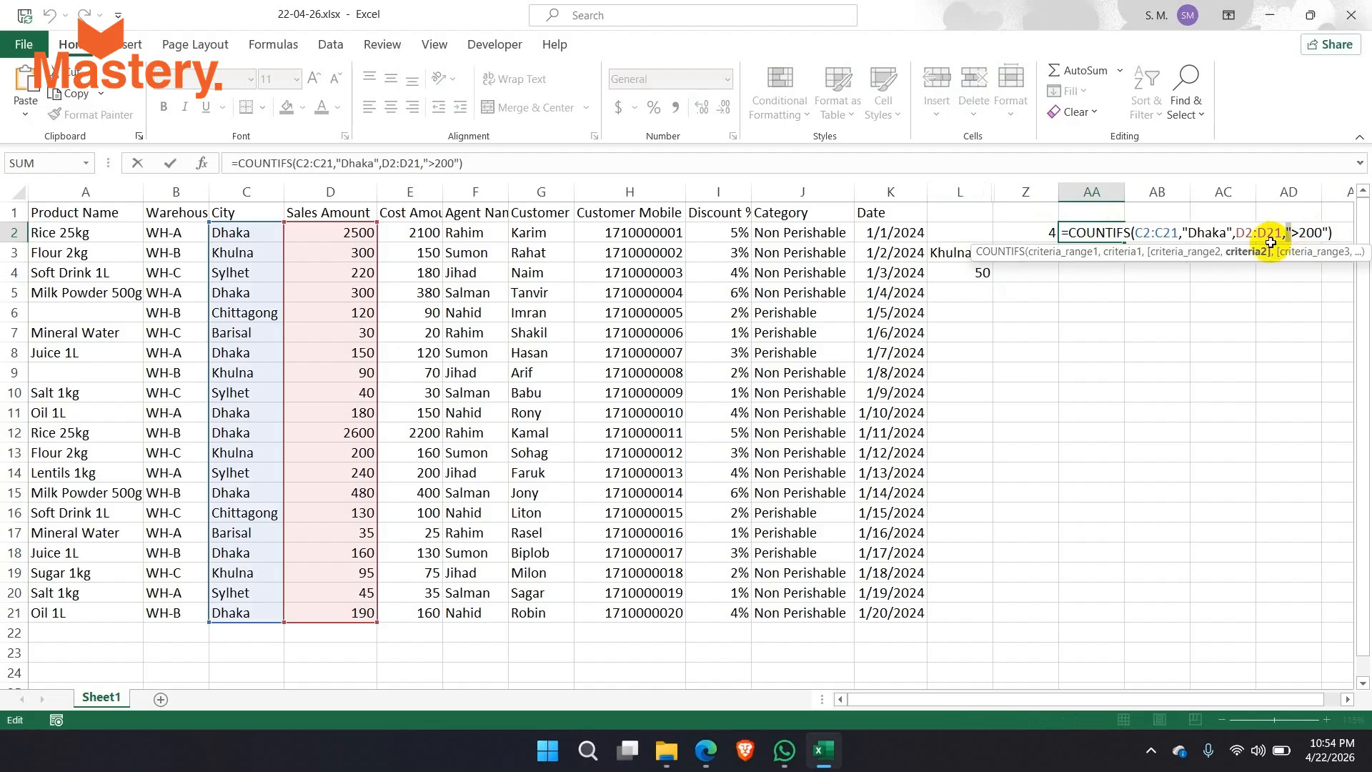
pyautogui.hotkey('ctrl', 'Return')
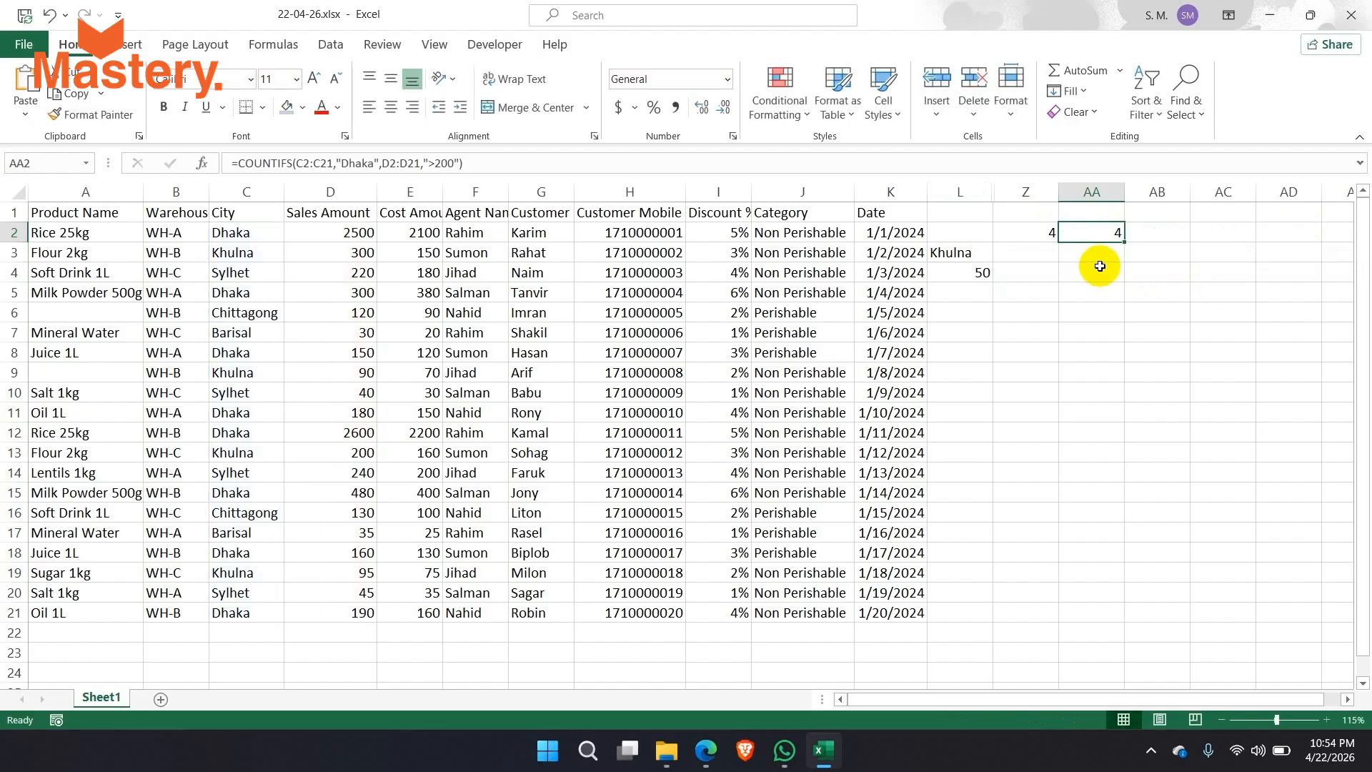
# Examine how the Z2 COUNTIFS formula joins the quoted ">" operator to cell L4 with the ampersand.
pyautogui.click(1034, 235)
pyautogui.doubleClick(1031, 233)
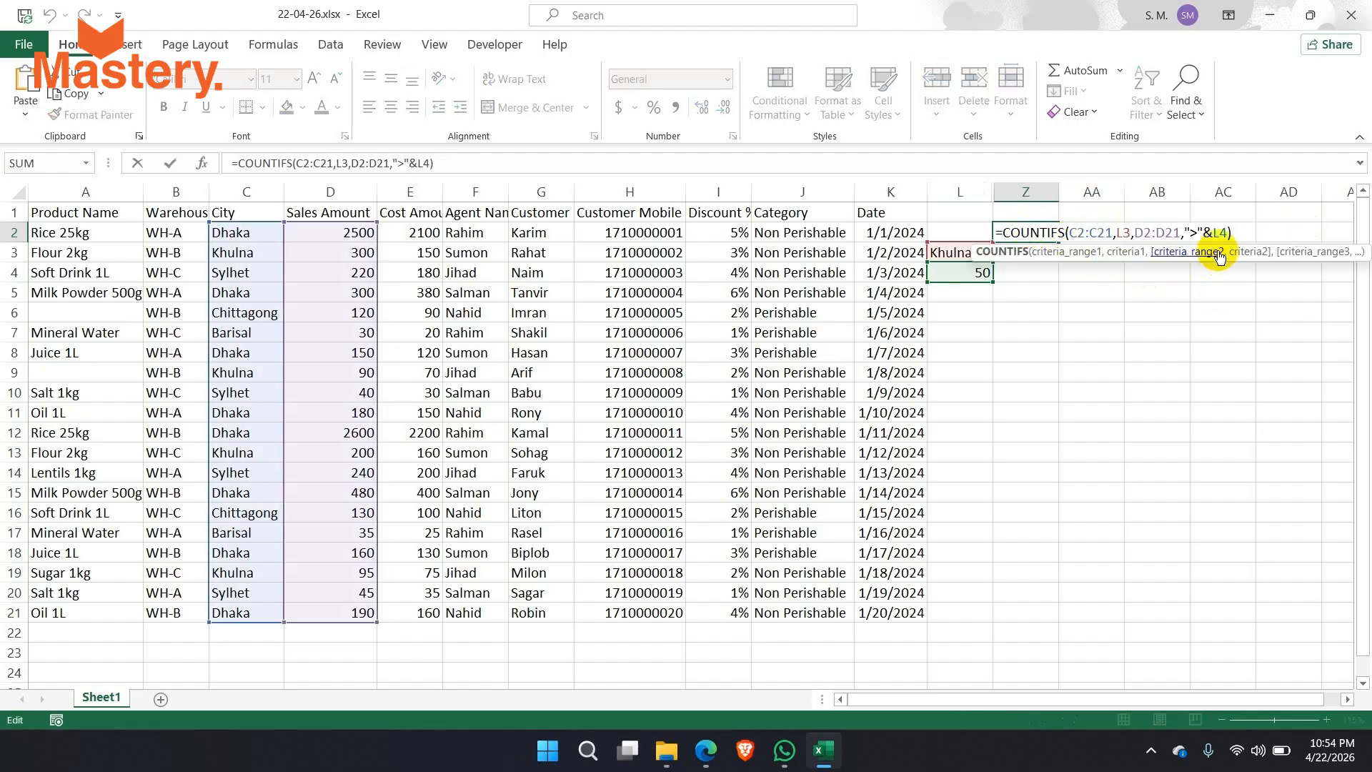
pyautogui.click(1183, 233)
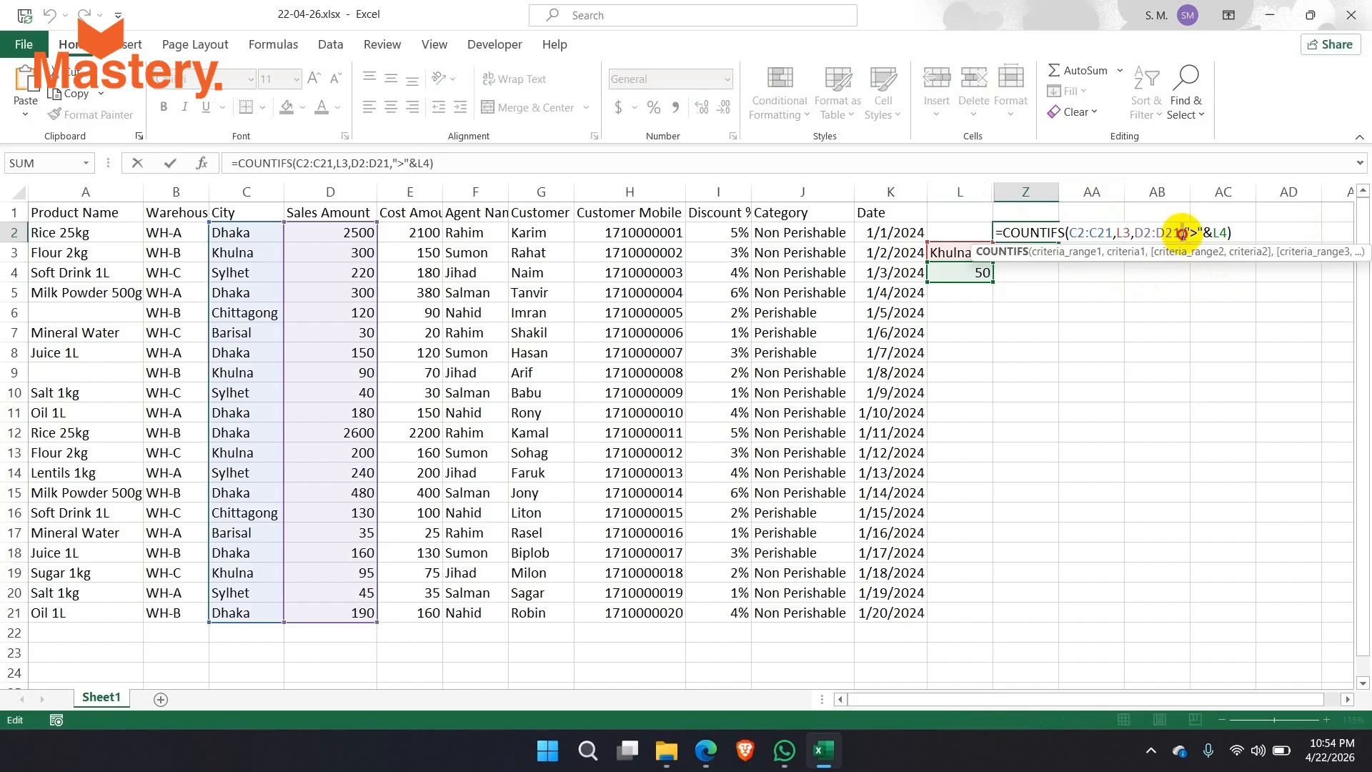
pyautogui.click(1184, 233)
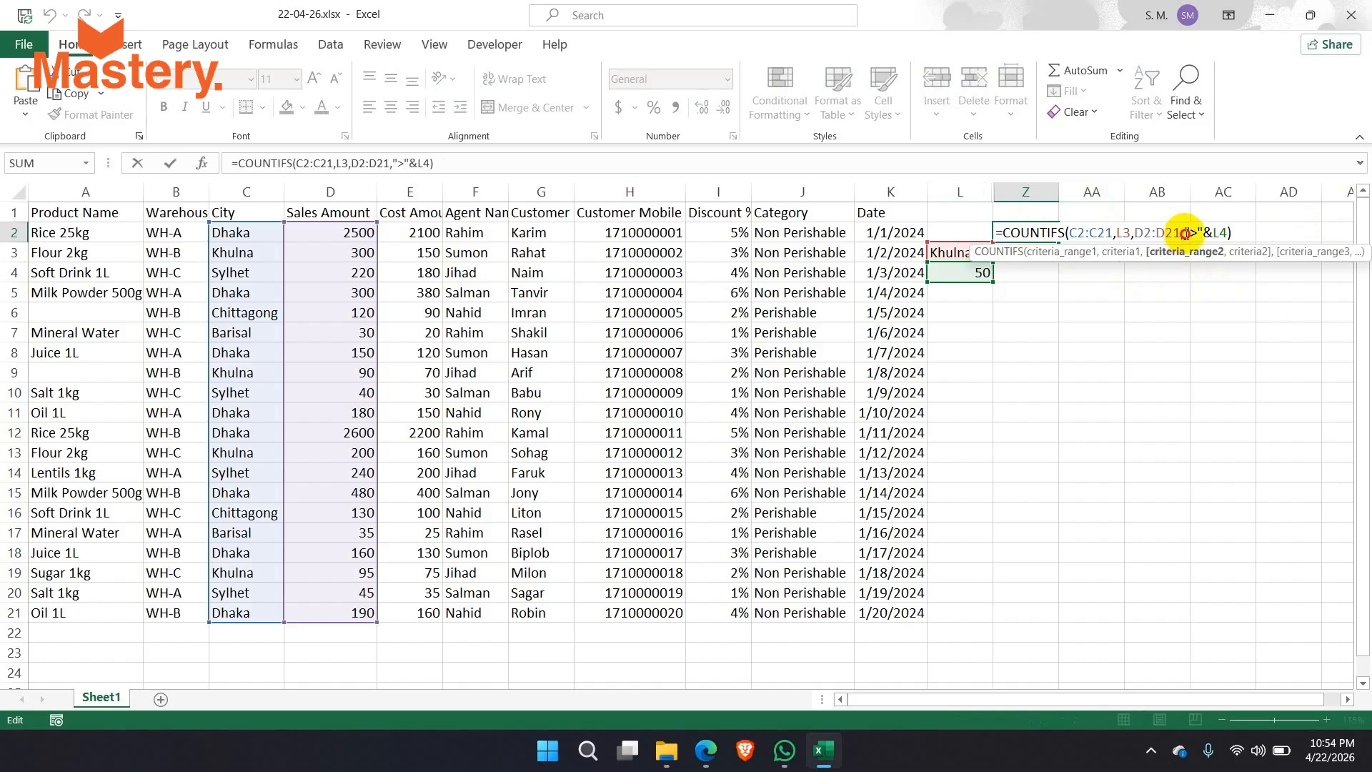
pyautogui.moveTo(1185, 233); pyautogui.dragTo(1203, 233)
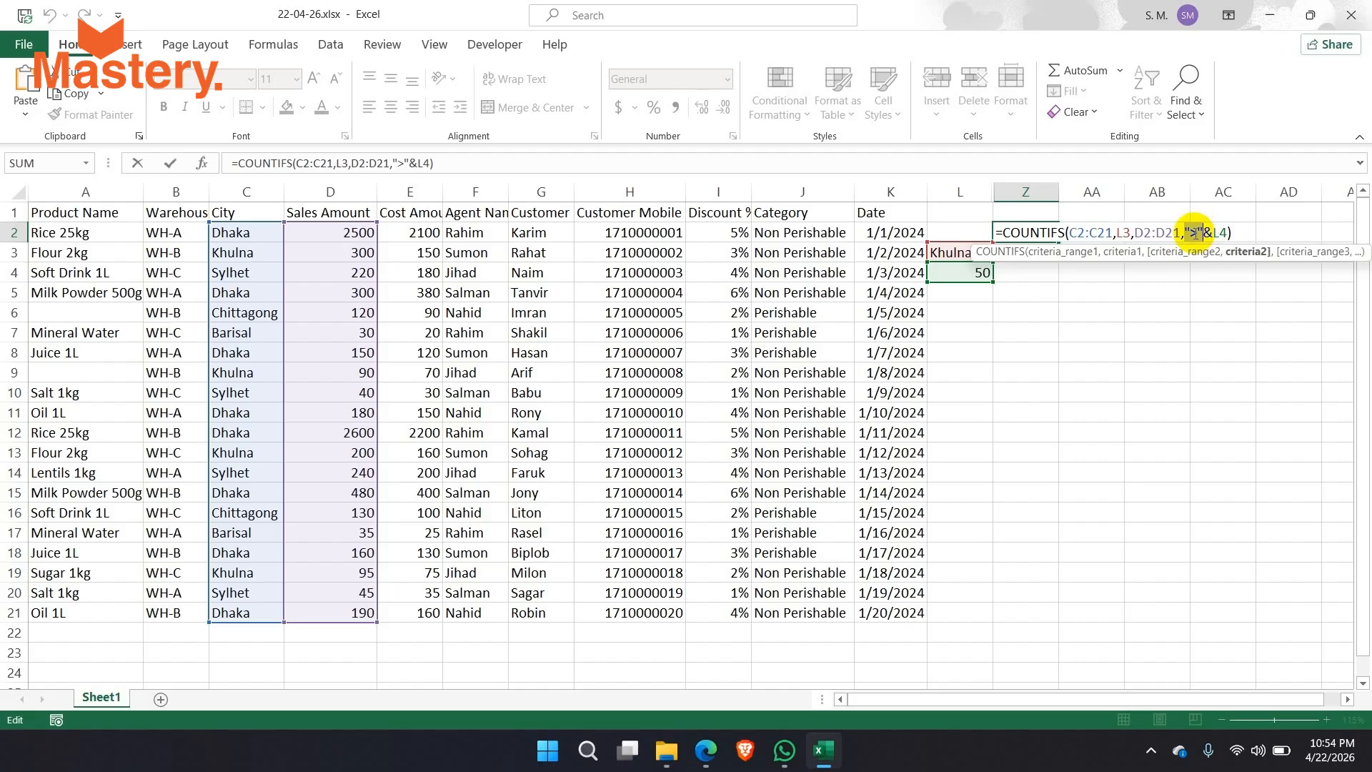
pyautogui.click(1193, 233)
pyautogui.click(1205, 234)
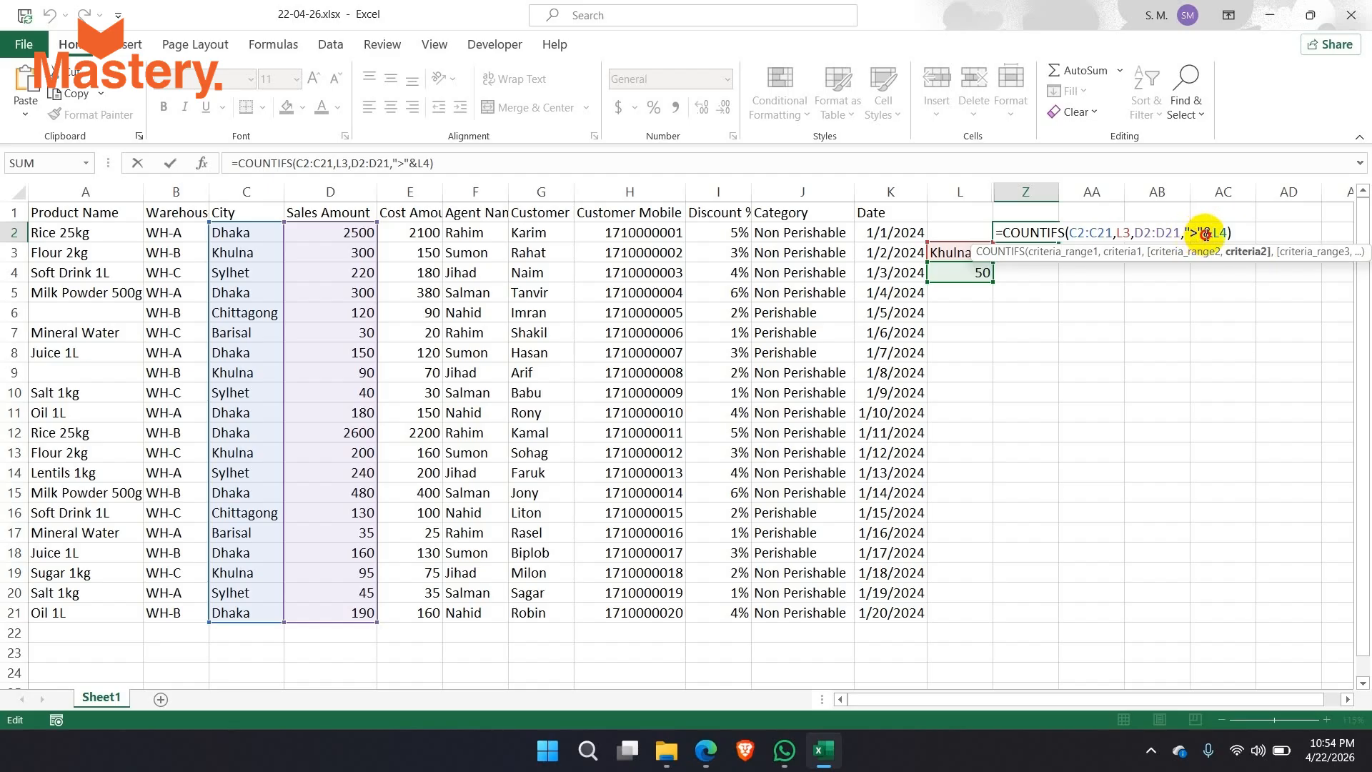
pyautogui.click(1187, 232)
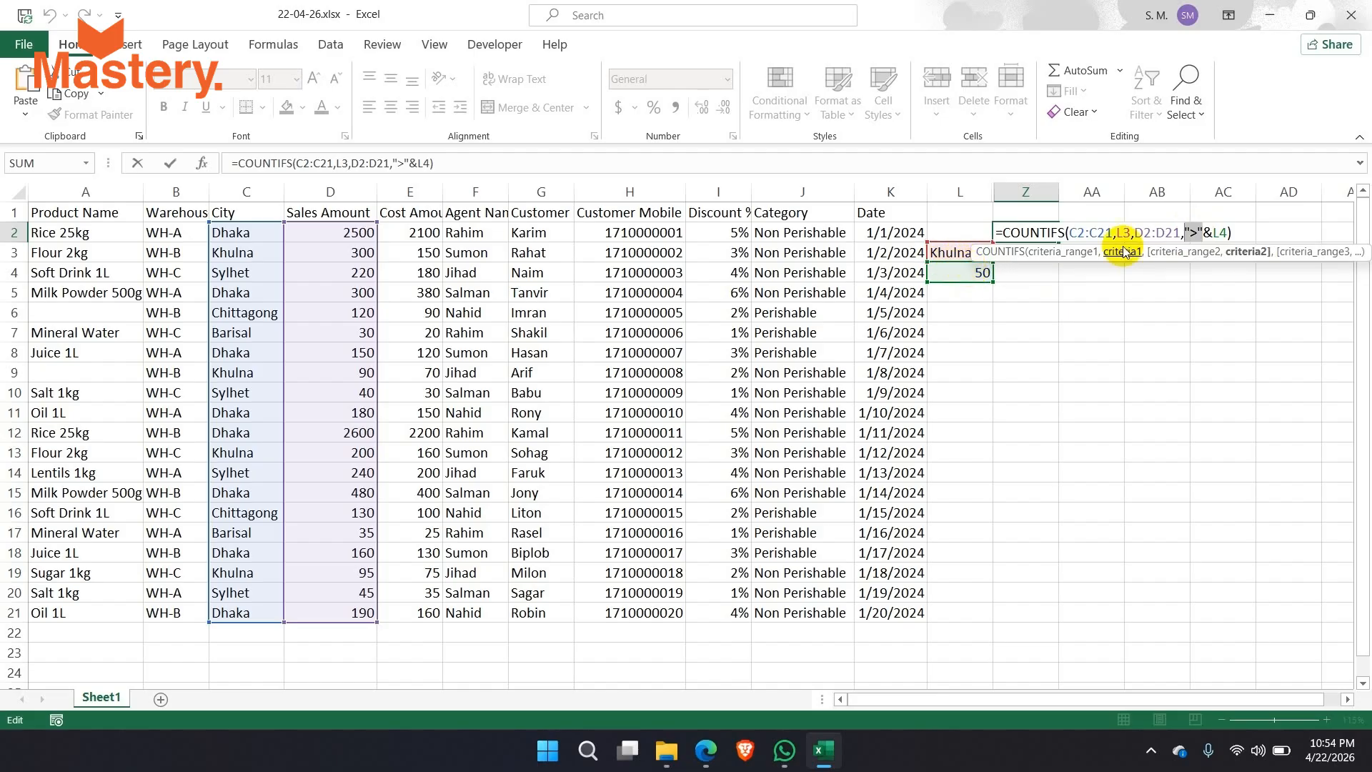
pyautogui.click(1213, 234)
pyautogui.moveTo(1213, 234); pyautogui.dragTo(1207, 233)
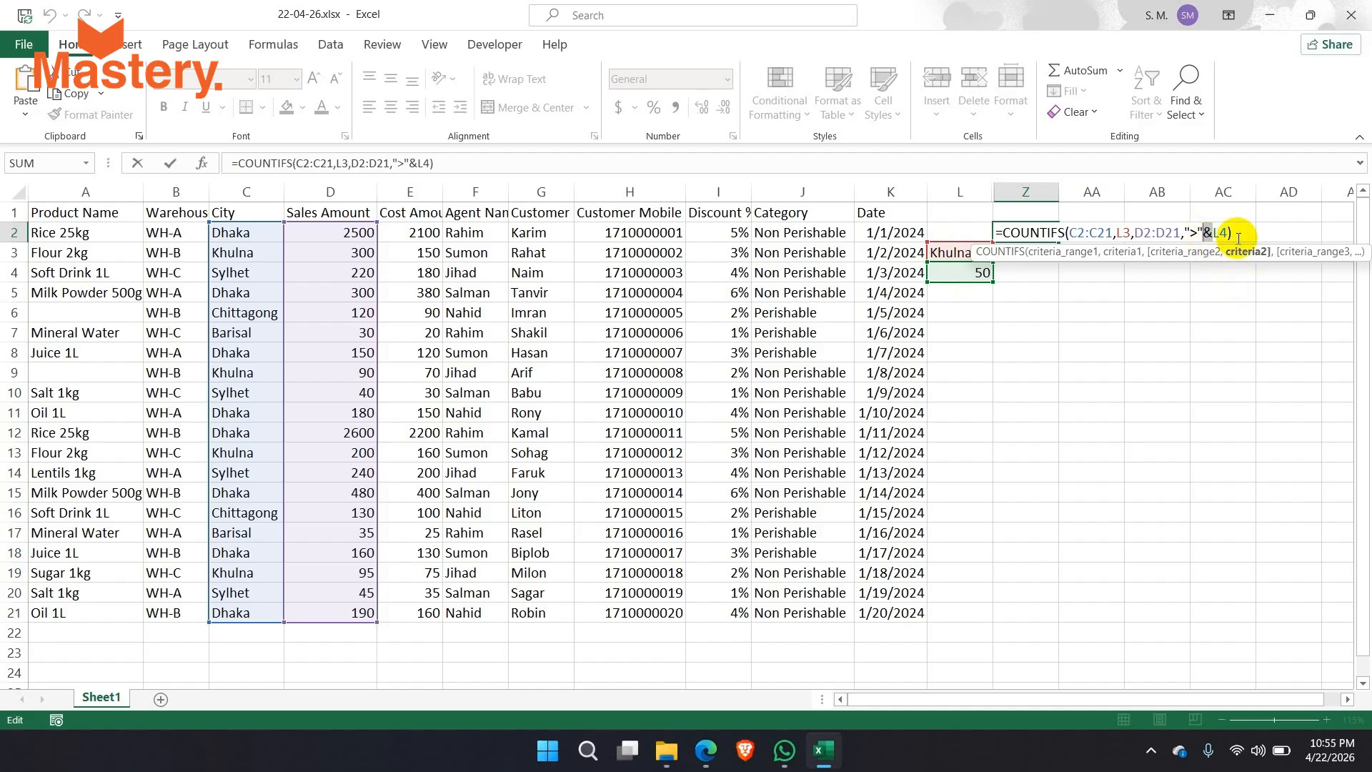
pyautogui.hotkey('ctrl', 'Return')
# Join the criteria cells L3 and L4 in AB5 with the formula =L3&L4 and check it against its source cells.
pyautogui.click(1140, 300)
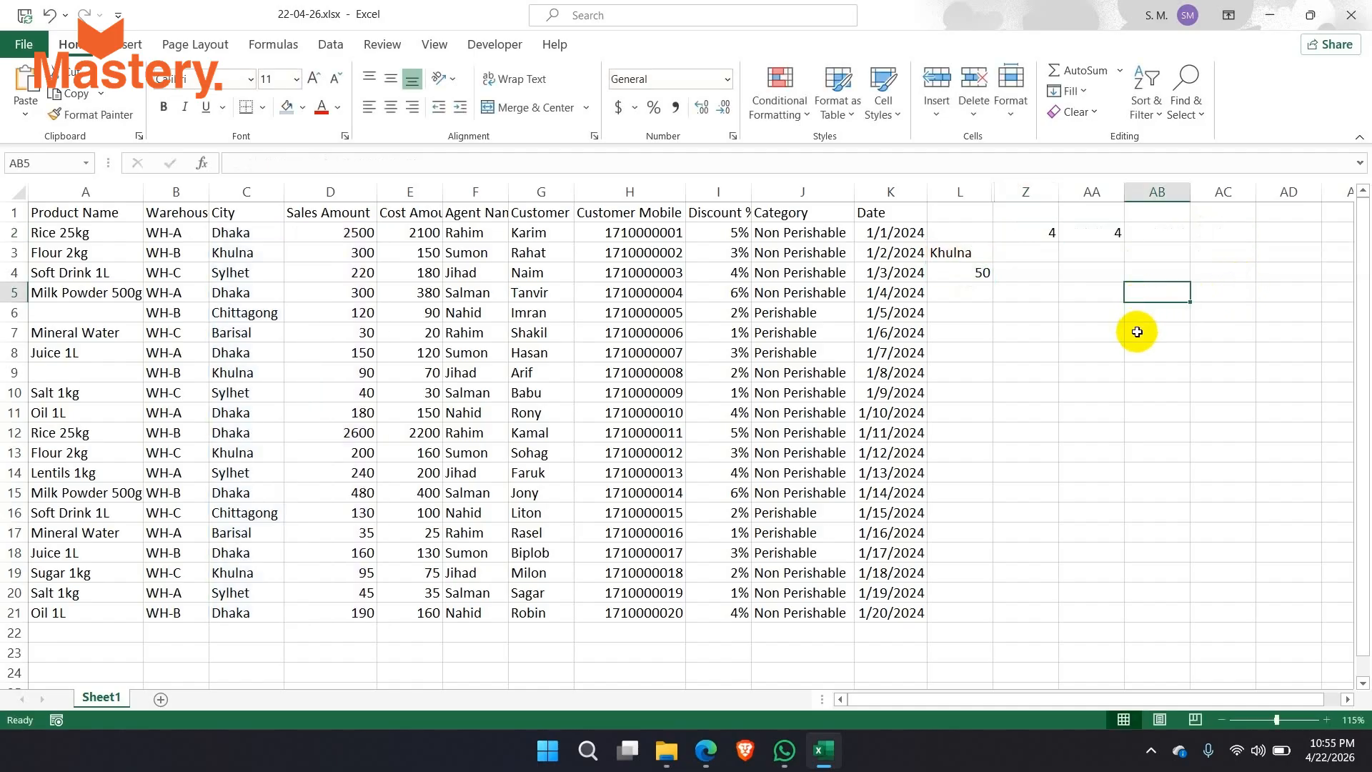
pyautogui.write('=')
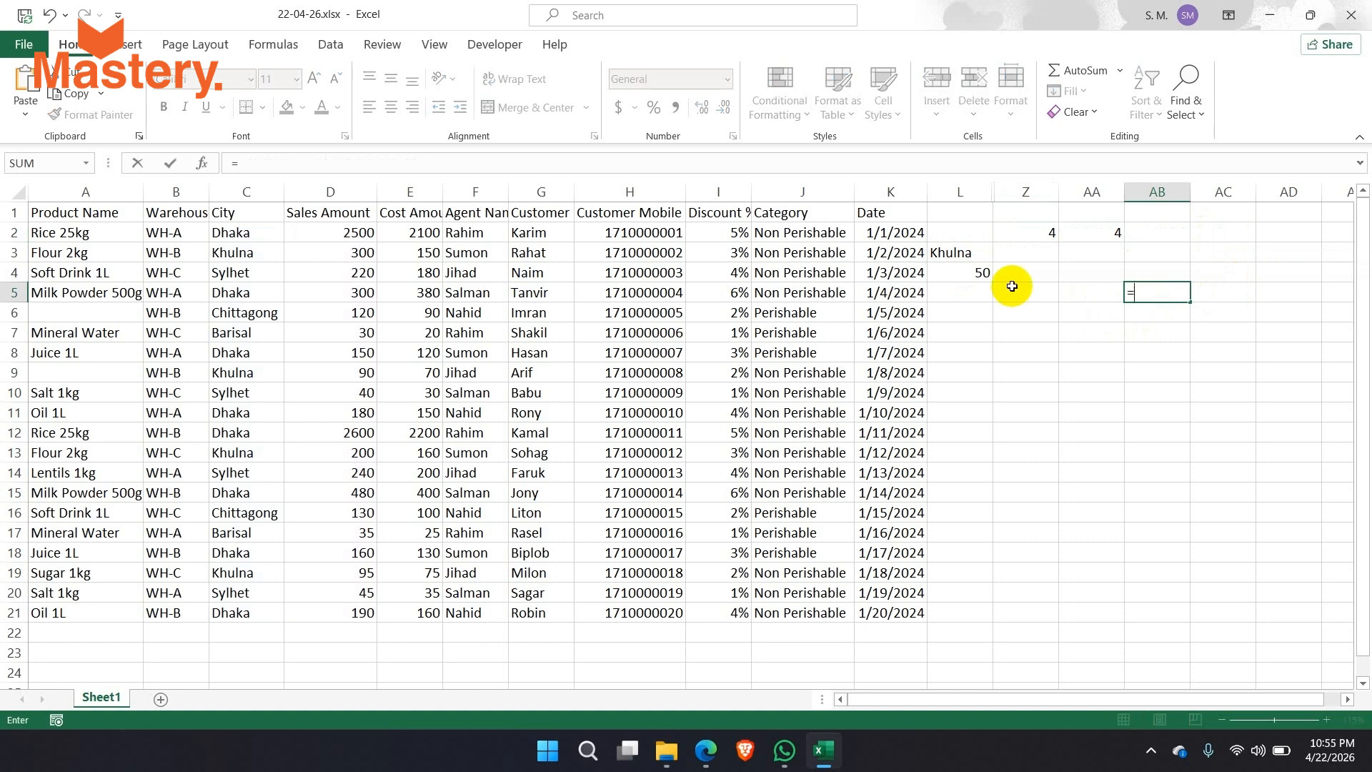
pyautogui.click(965, 256)
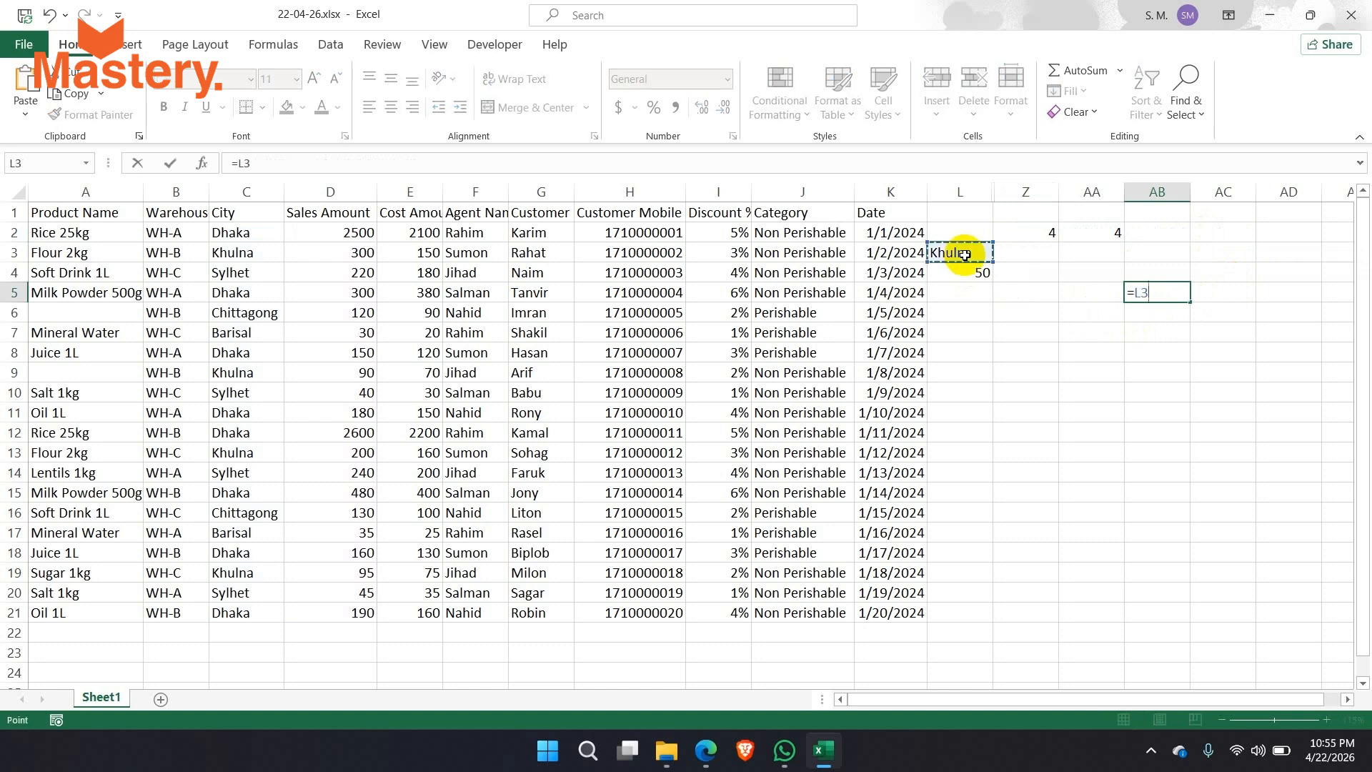
pyautogui.write('&')
pyautogui.click(974, 272)
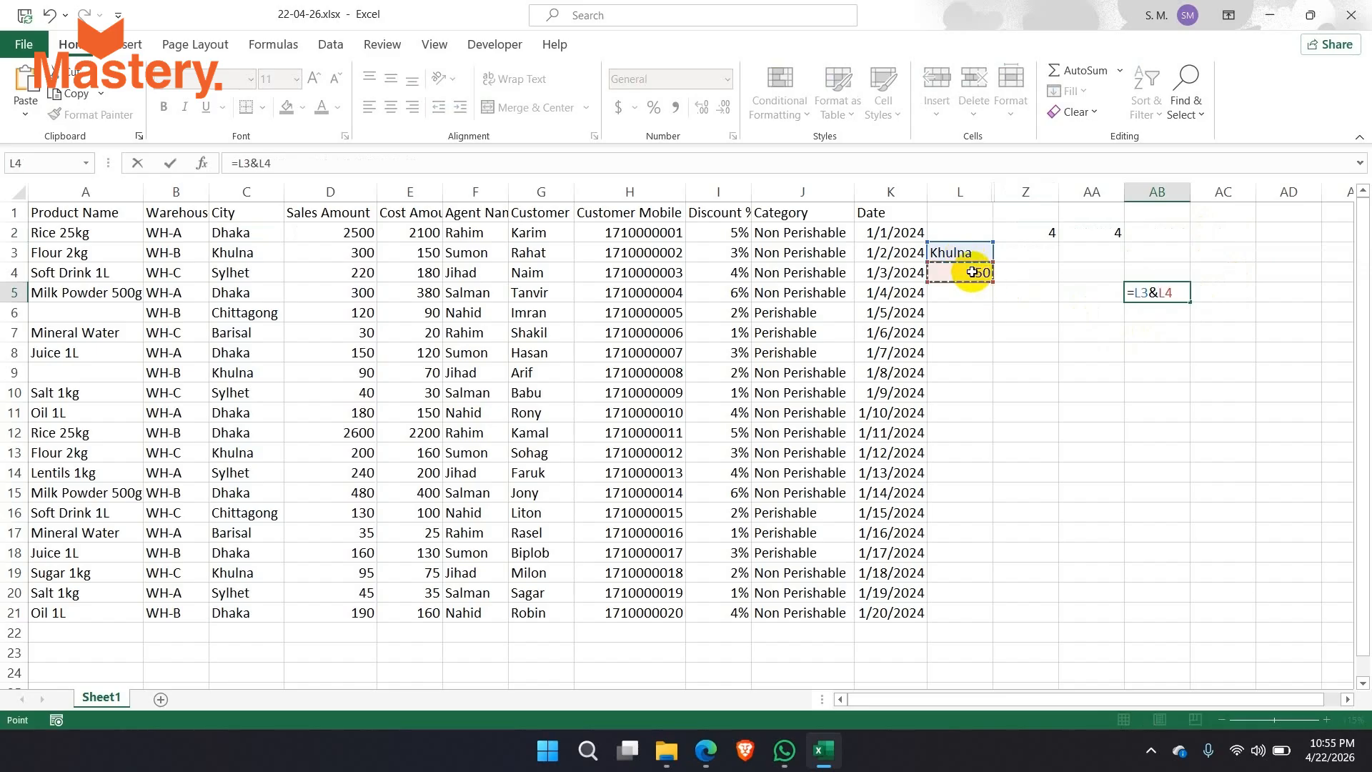
pyautogui.press('Return')
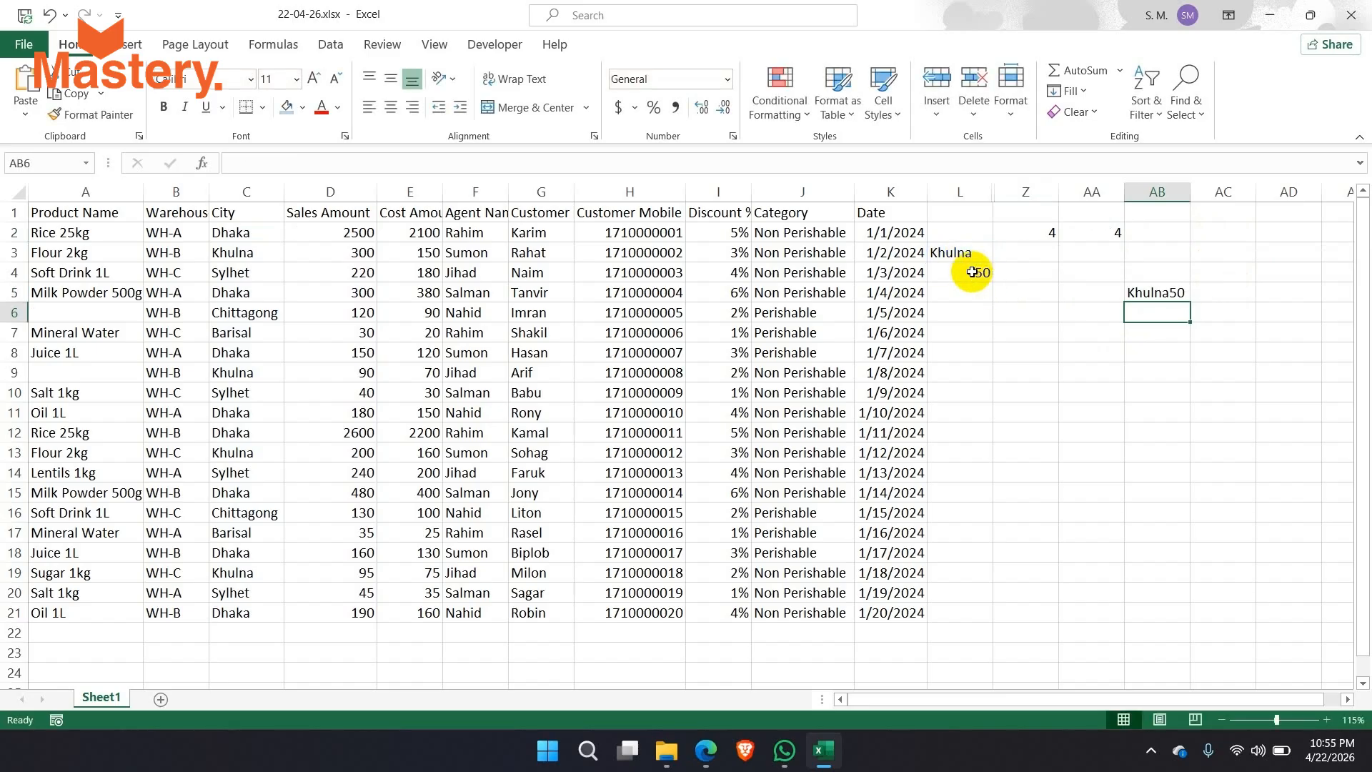
pyautogui.click(1165, 293)
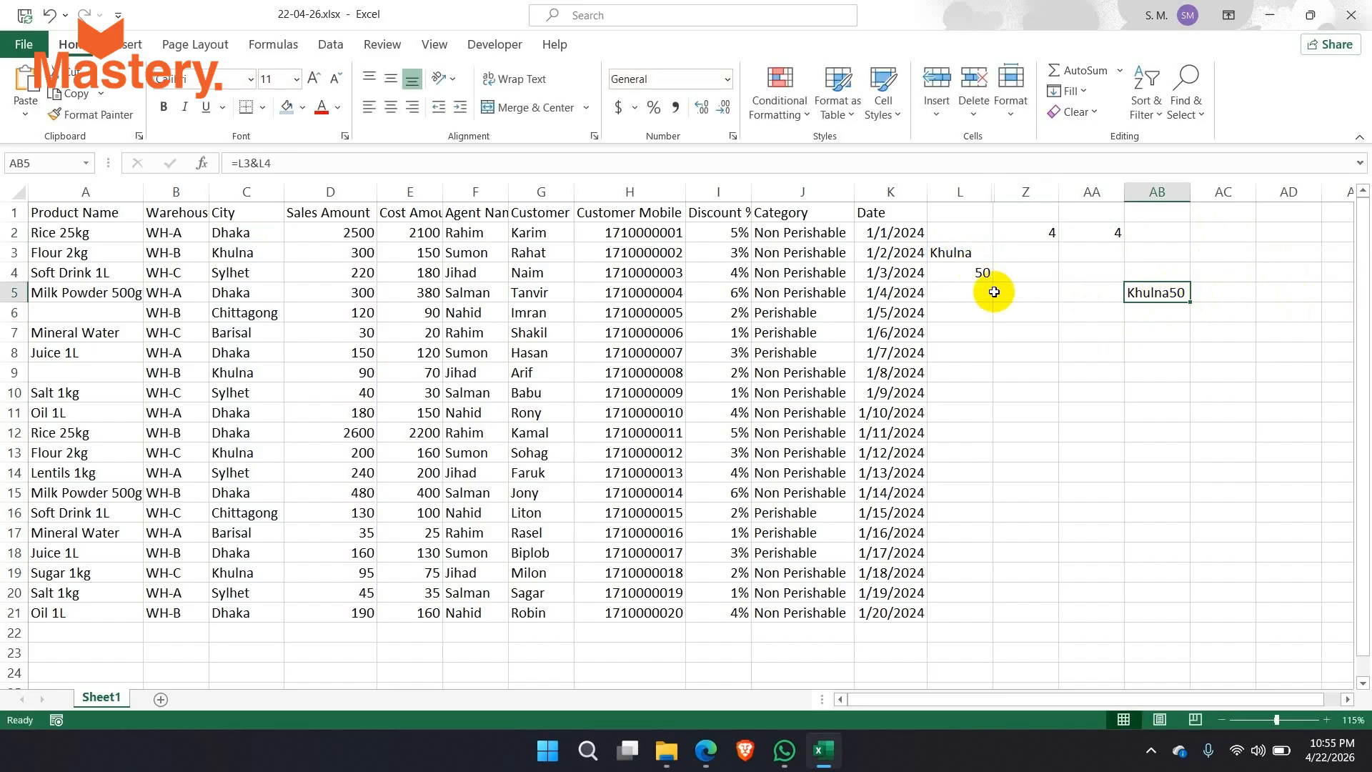
pyautogui.moveTo(962, 255); pyautogui.dragTo(968, 283)
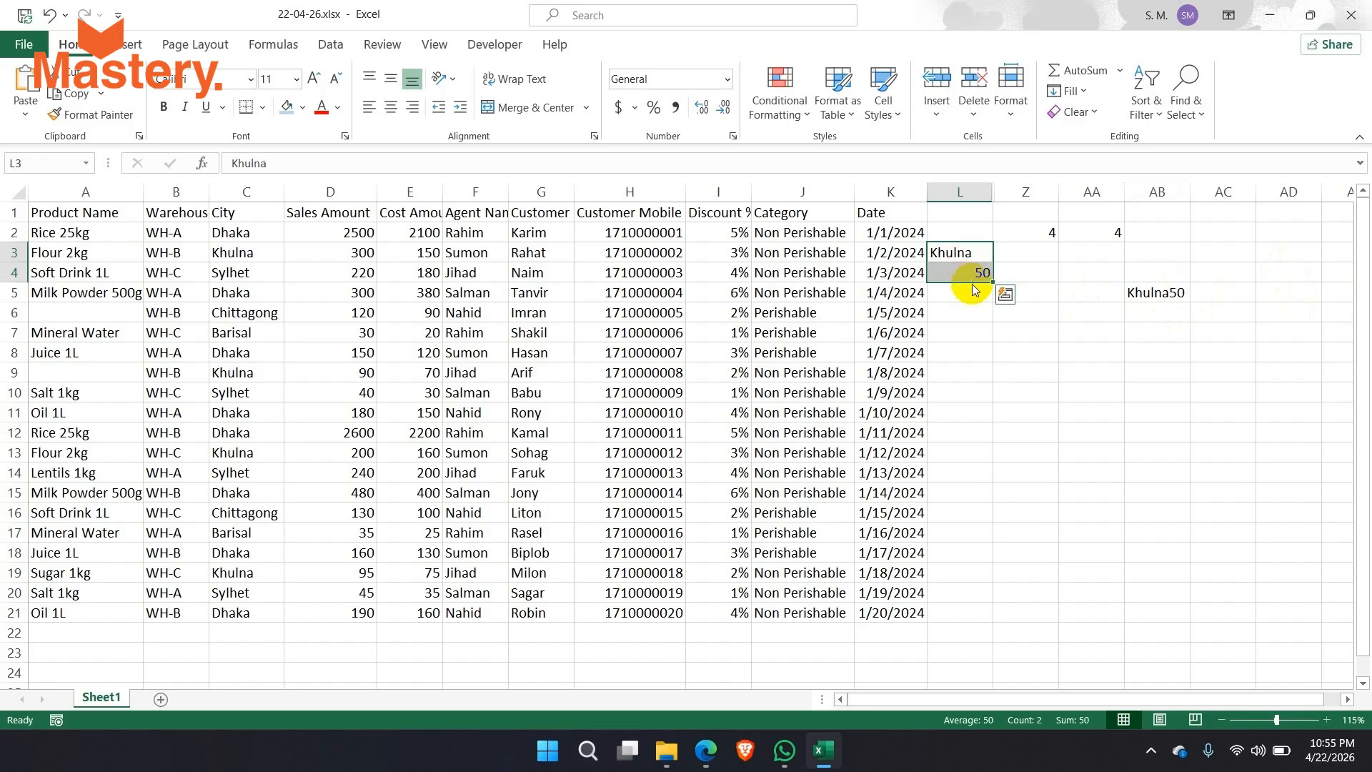
pyautogui.click(1176, 300)
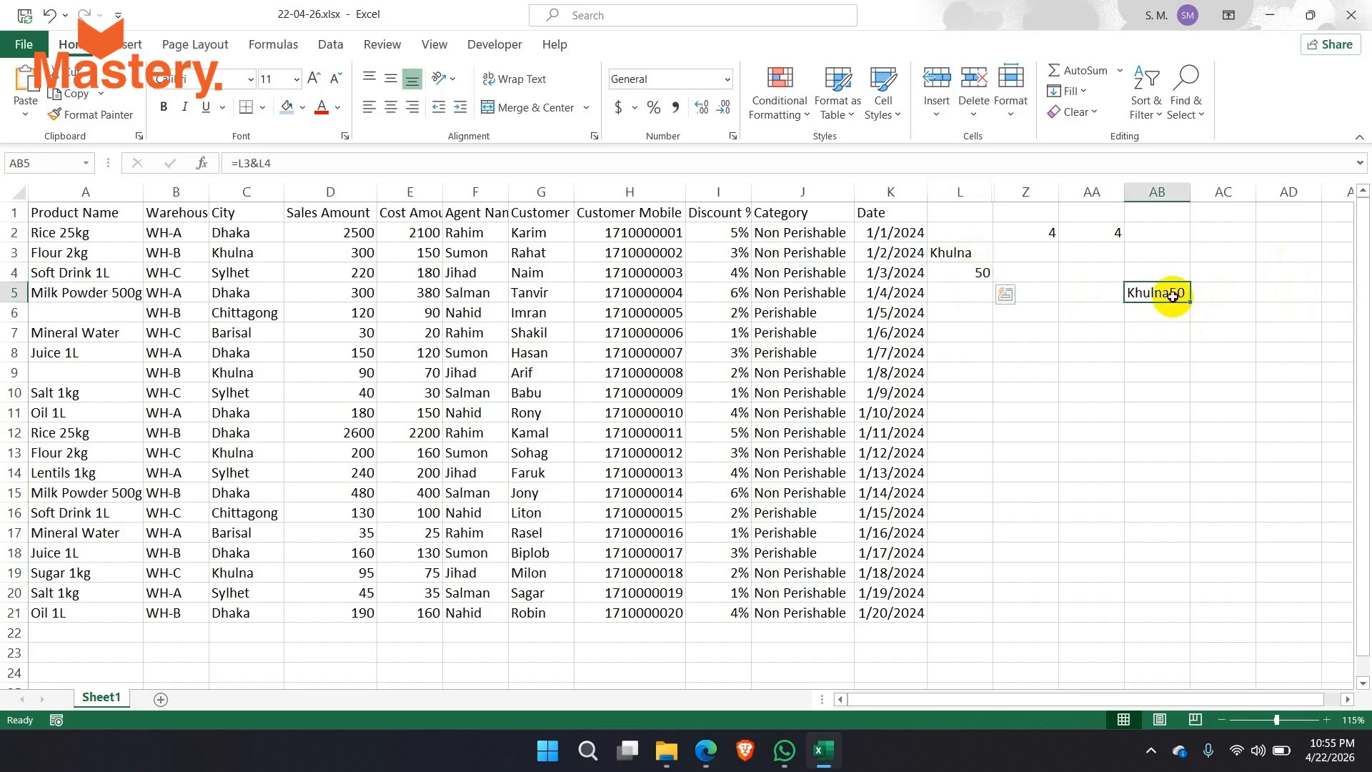
# Compare the hardcoded ">200" criterion in AA2 with the joined ">"&L4 criterion in Z2 and the concatenation in AB5.
pyautogui.click(1090, 233)
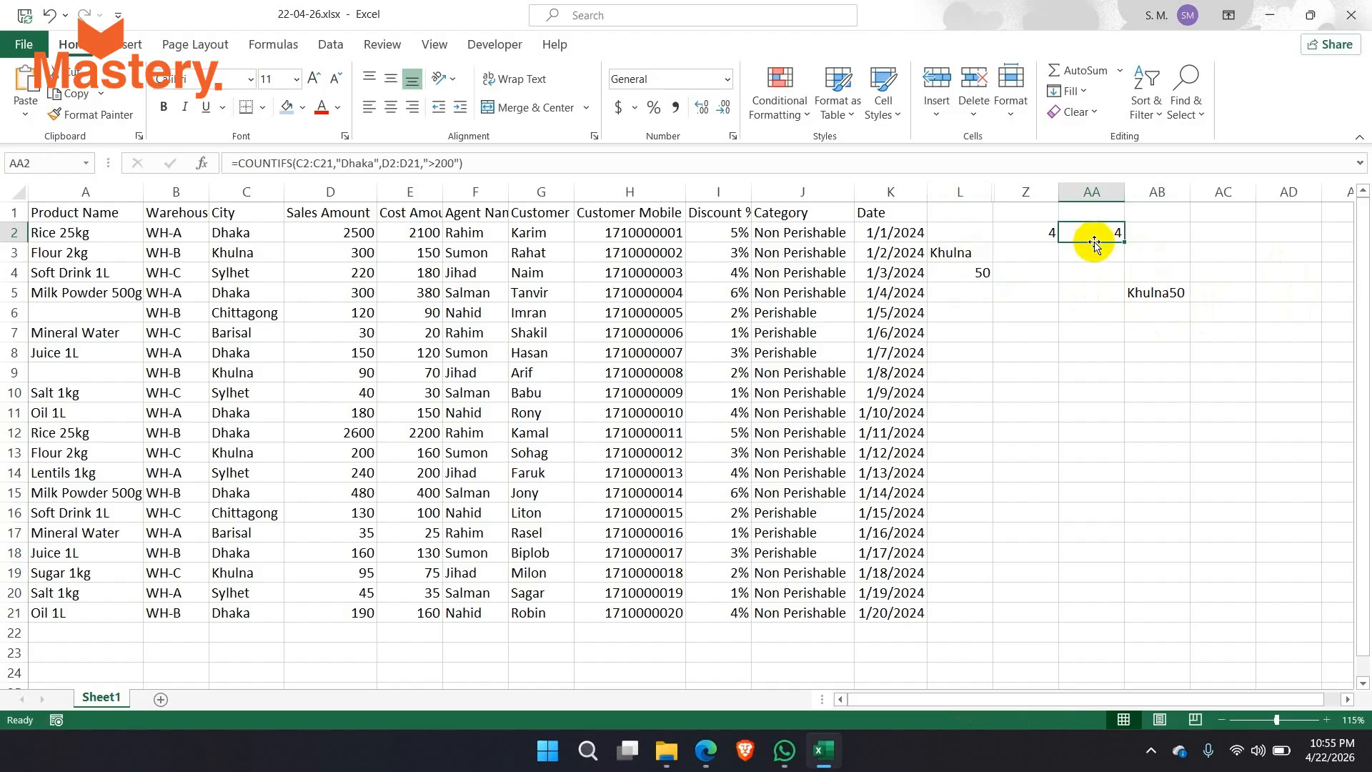
pyautogui.doubleClick(1087, 231)
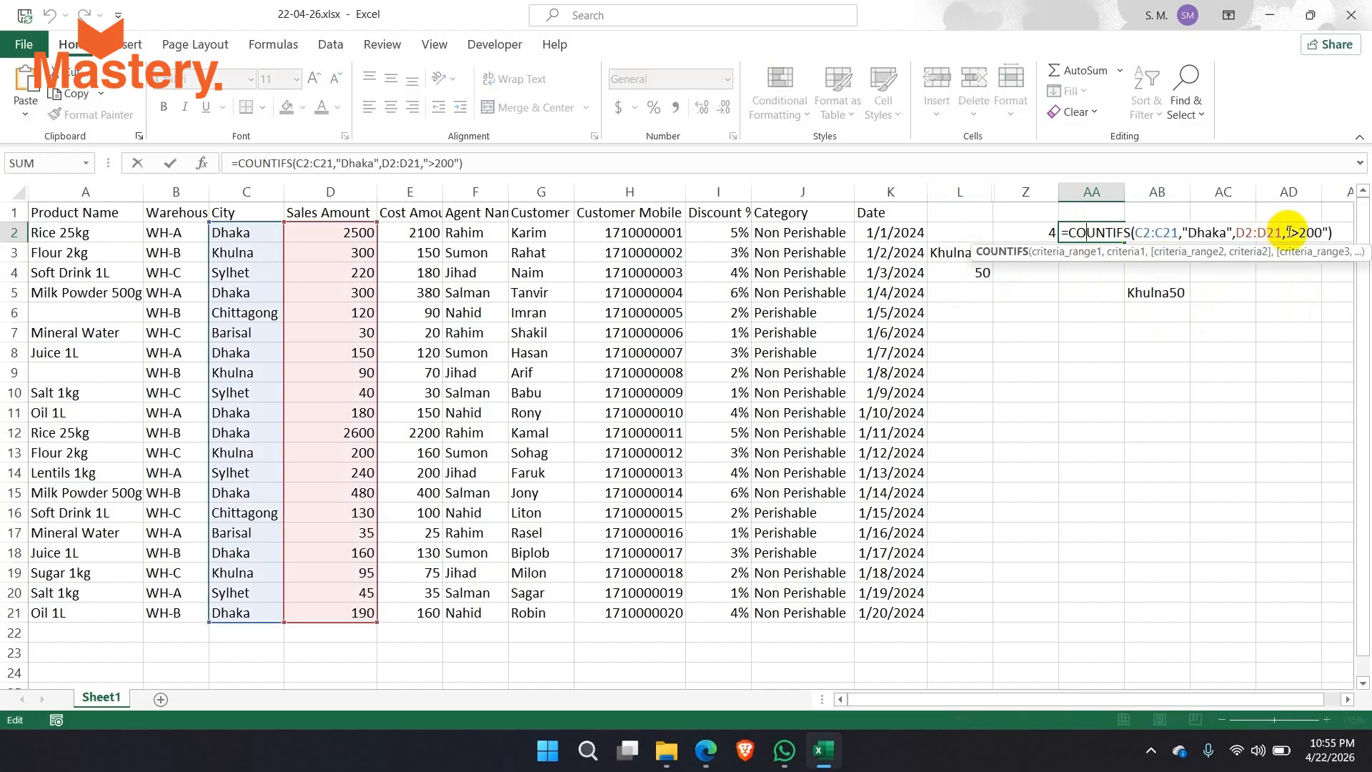
pyautogui.moveTo(1294, 232); pyautogui.dragTo(1323, 233)
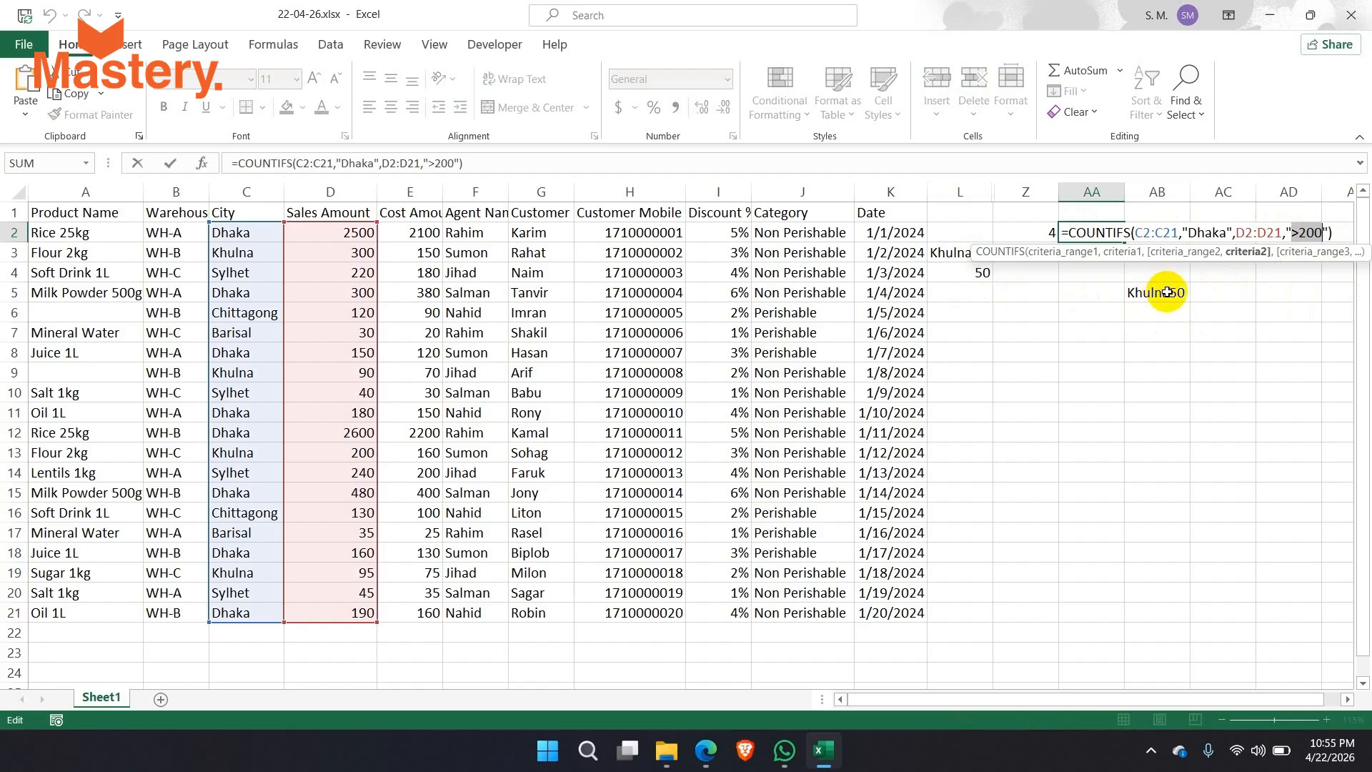
pyautogui.press('Escape')
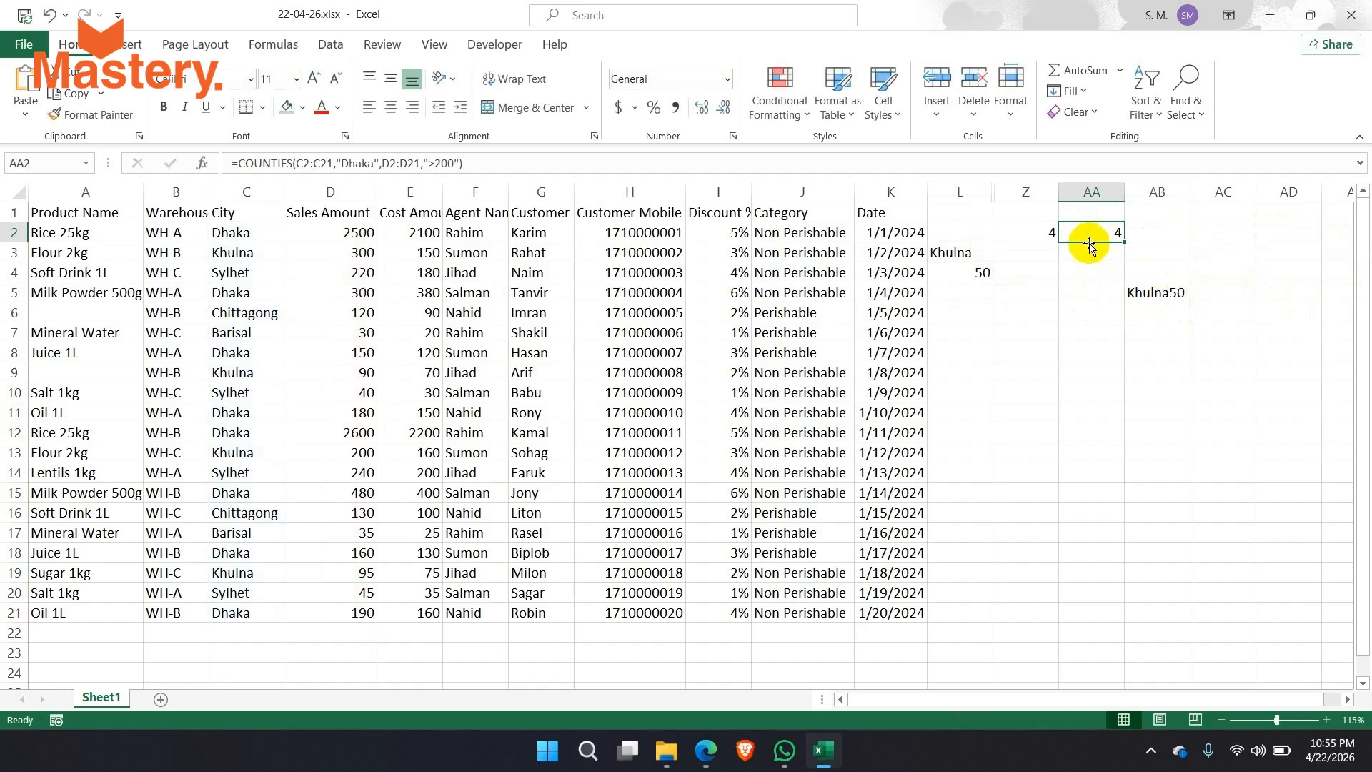
pyautogui.click(1044, 229)
pyautogui.doubleClick(1045, 229)
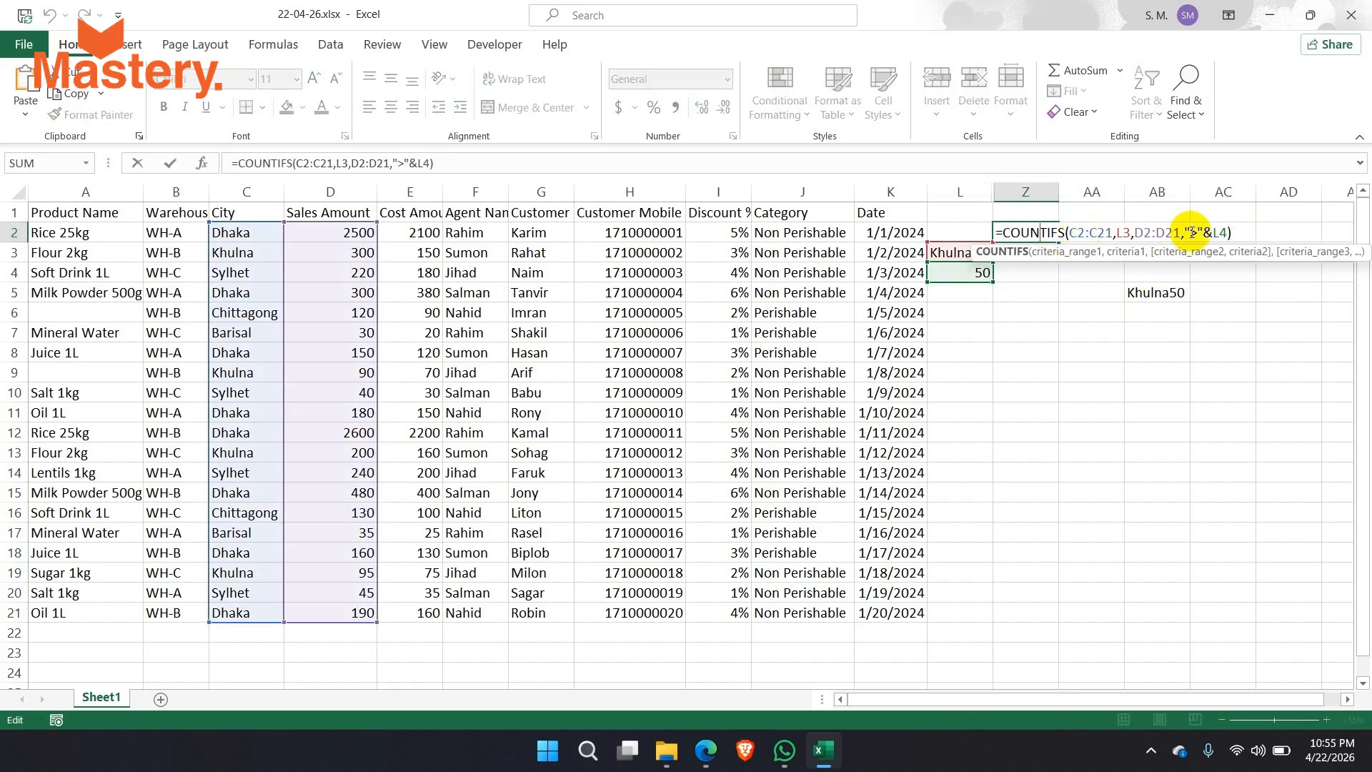
pyautogui.moveTo(1198, 232); pyautogui.dragTo(1190, 232)
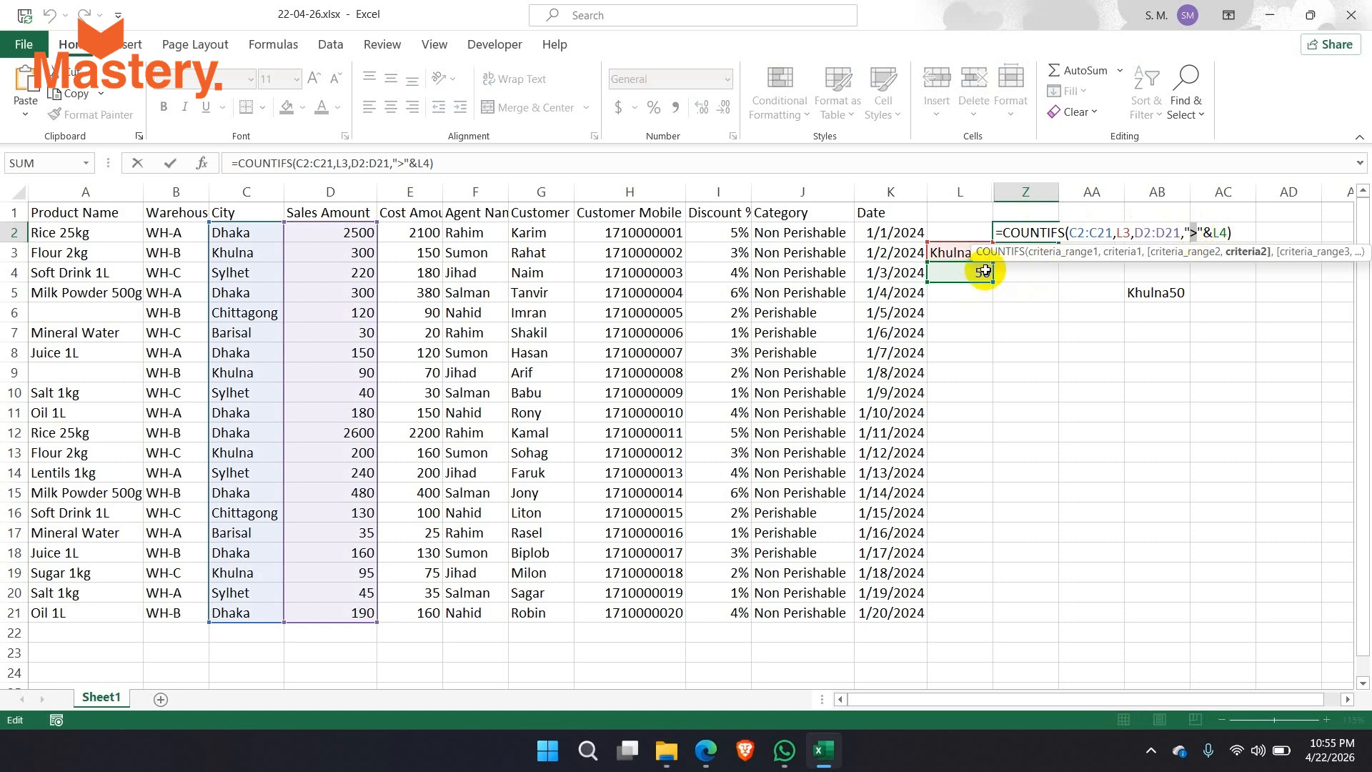
pyautogui.press('Escape')
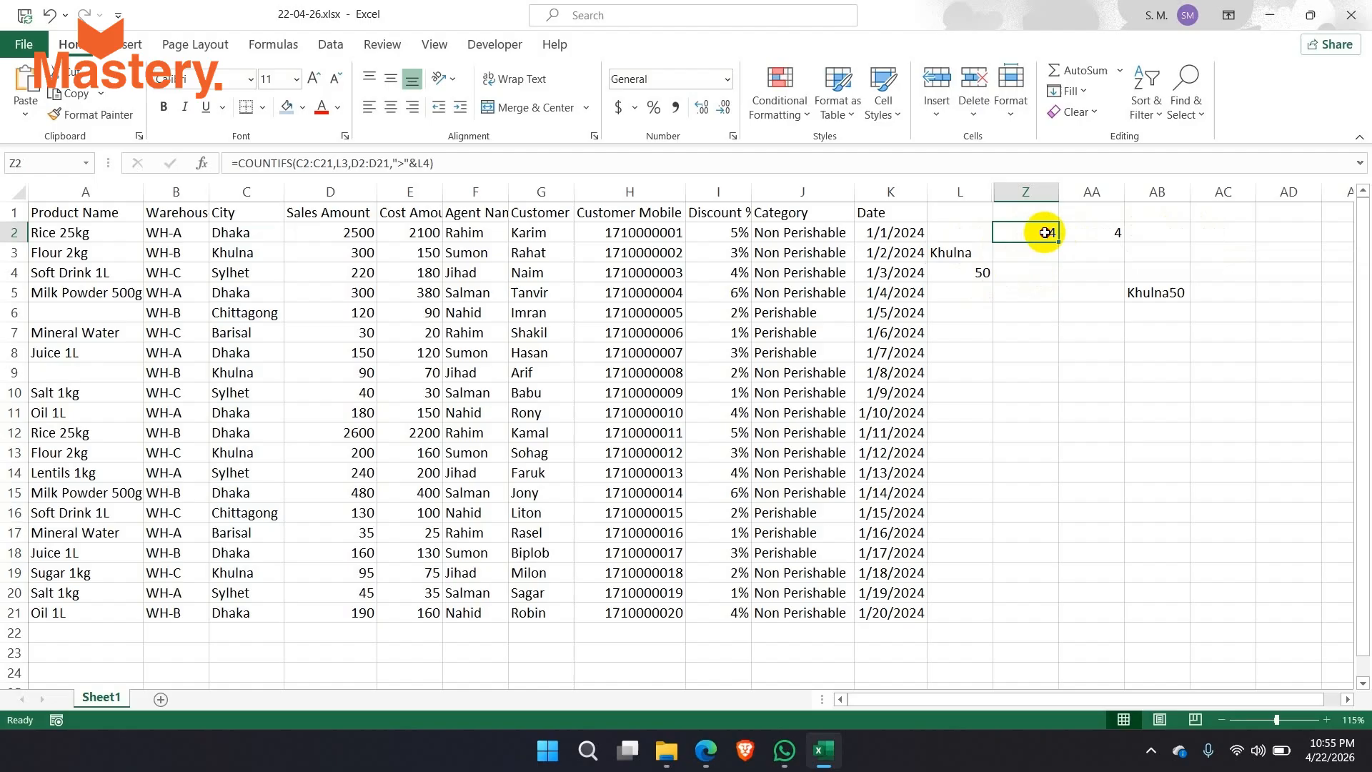
pyautogui.moveTo(1041, 232)
pyautogui.mouseDown()
pyautogui.moveTo(1063, 230)
pyautogui.moveTo(1043, 231)
pyautogui.mouseUp()
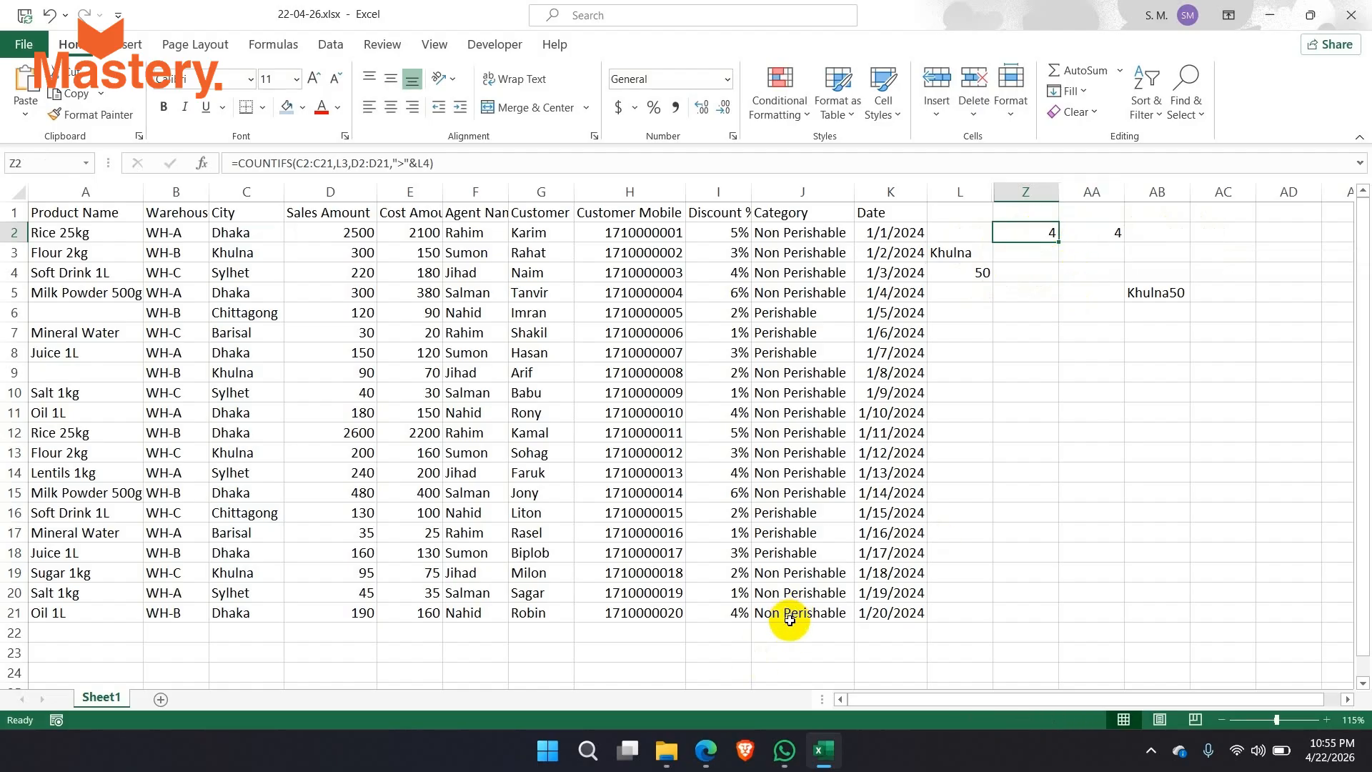
pyautogui.click(1143, 293)
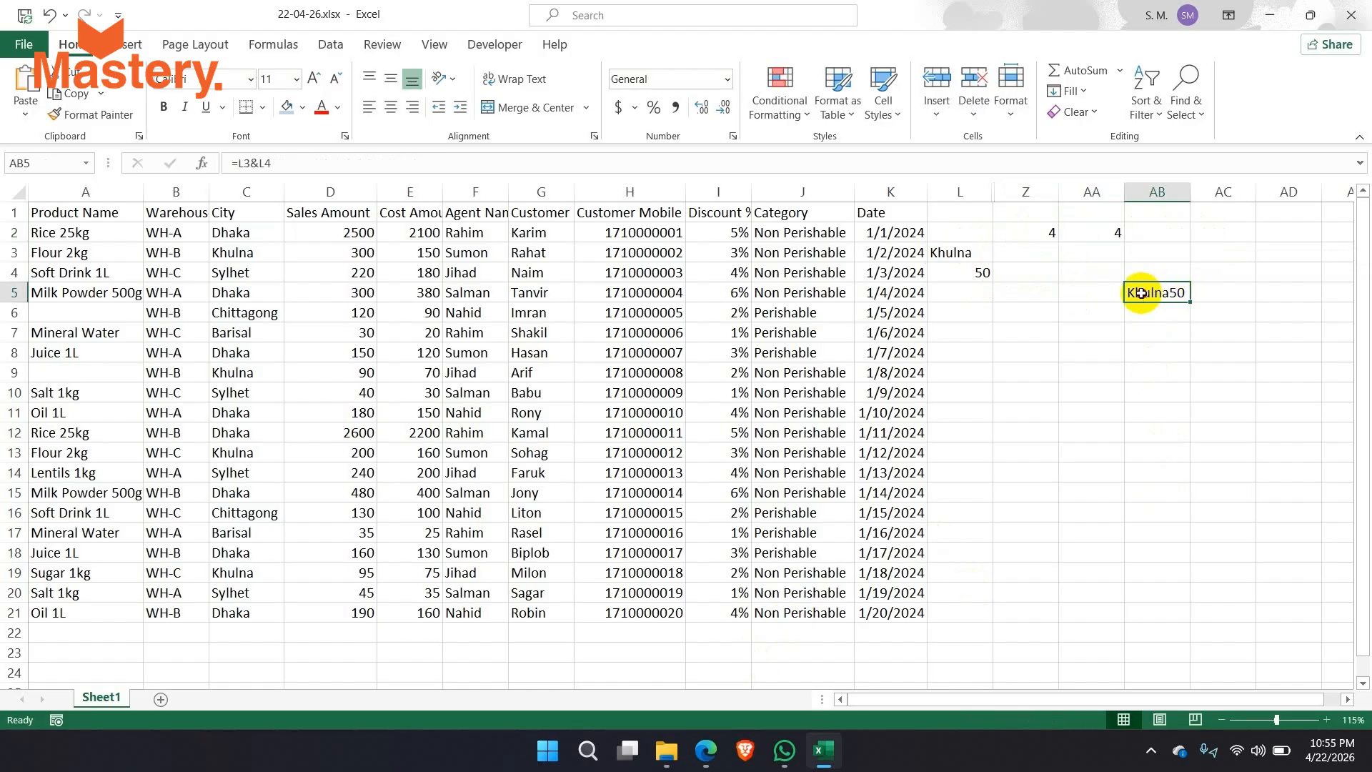
pyautogui.moveTo(1166, 294)
pyautogui.mouseDown()
pyautogui.moveTo(1233, 292)
pyautogui.moveTo(1147, 313)
pyautogui.moveTo(1146, 293)
pyautogui.mouseUp()
# Switch to the Google Meet call to view the participants and return to the Excel workbook.
pyautogui.moveTo(697, 748)
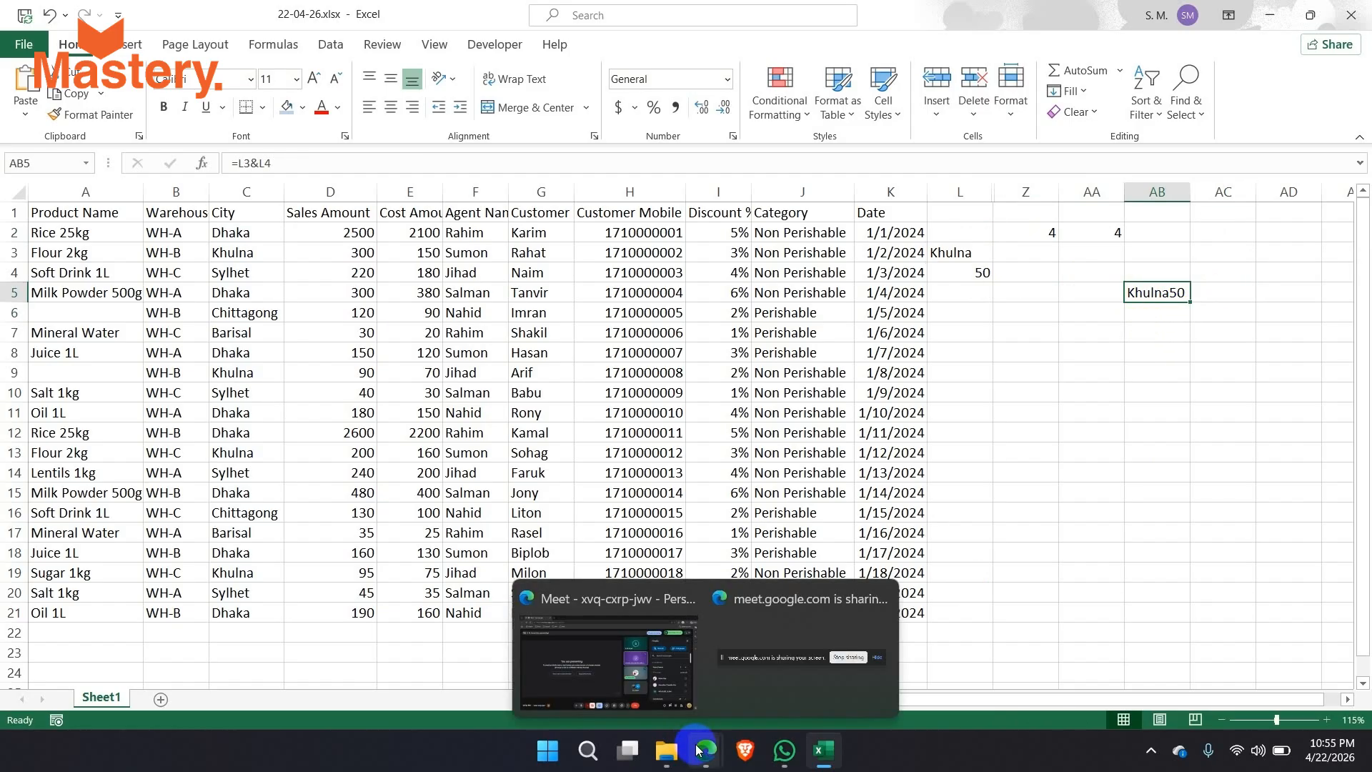
pyautogui.click(790, 636)
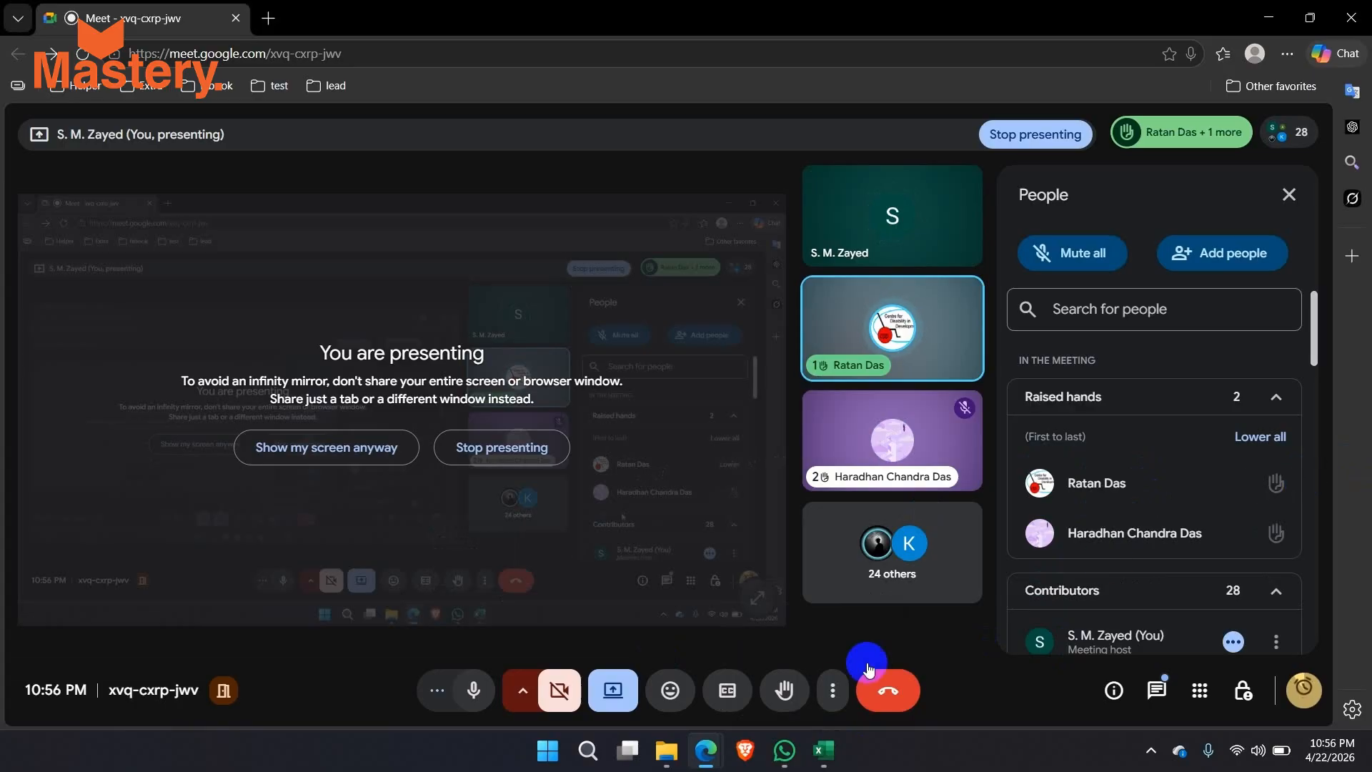
pyautogui.click(822, 749)
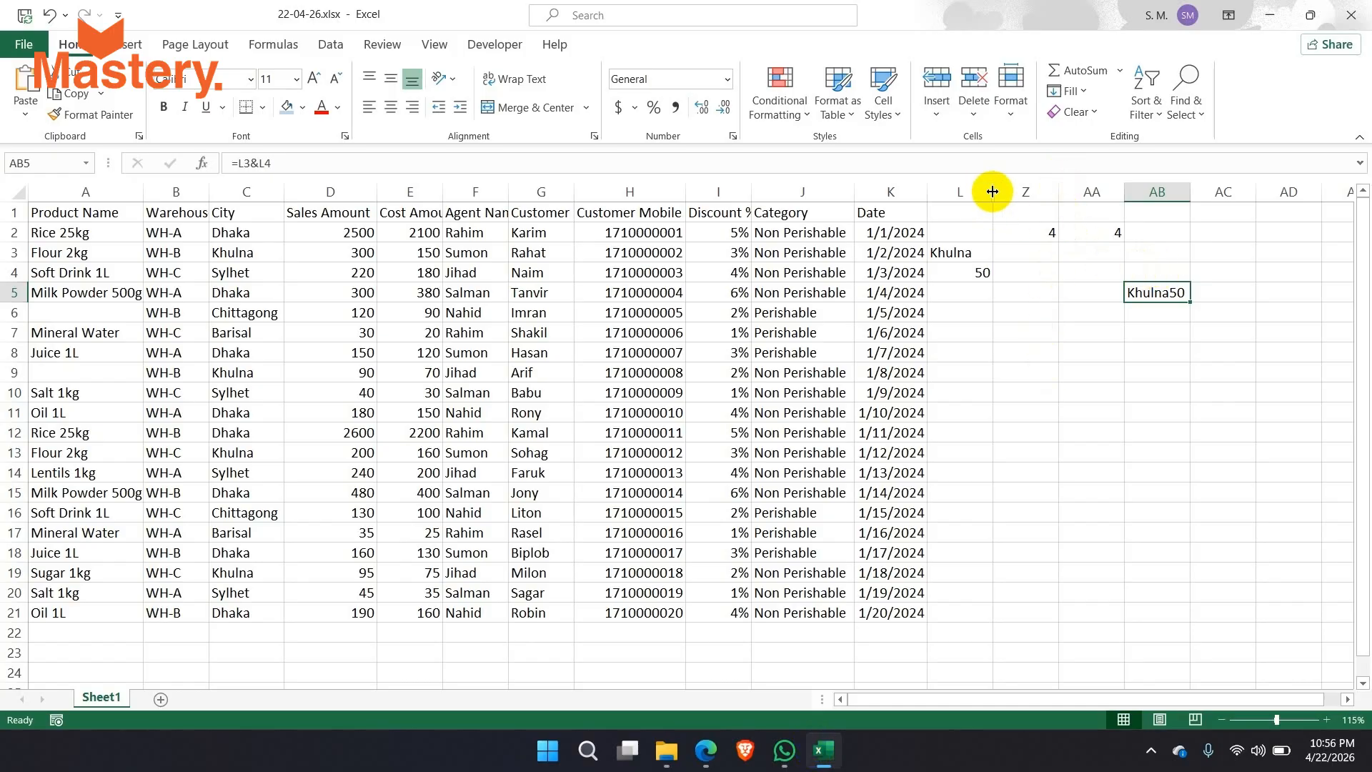
# Unhide the hidden columns between L and Z.
pyautogui.moveTo(986, 191); pyautogui.dragTo(1020, 190)
pyautogui.rightClick(1022, 304)
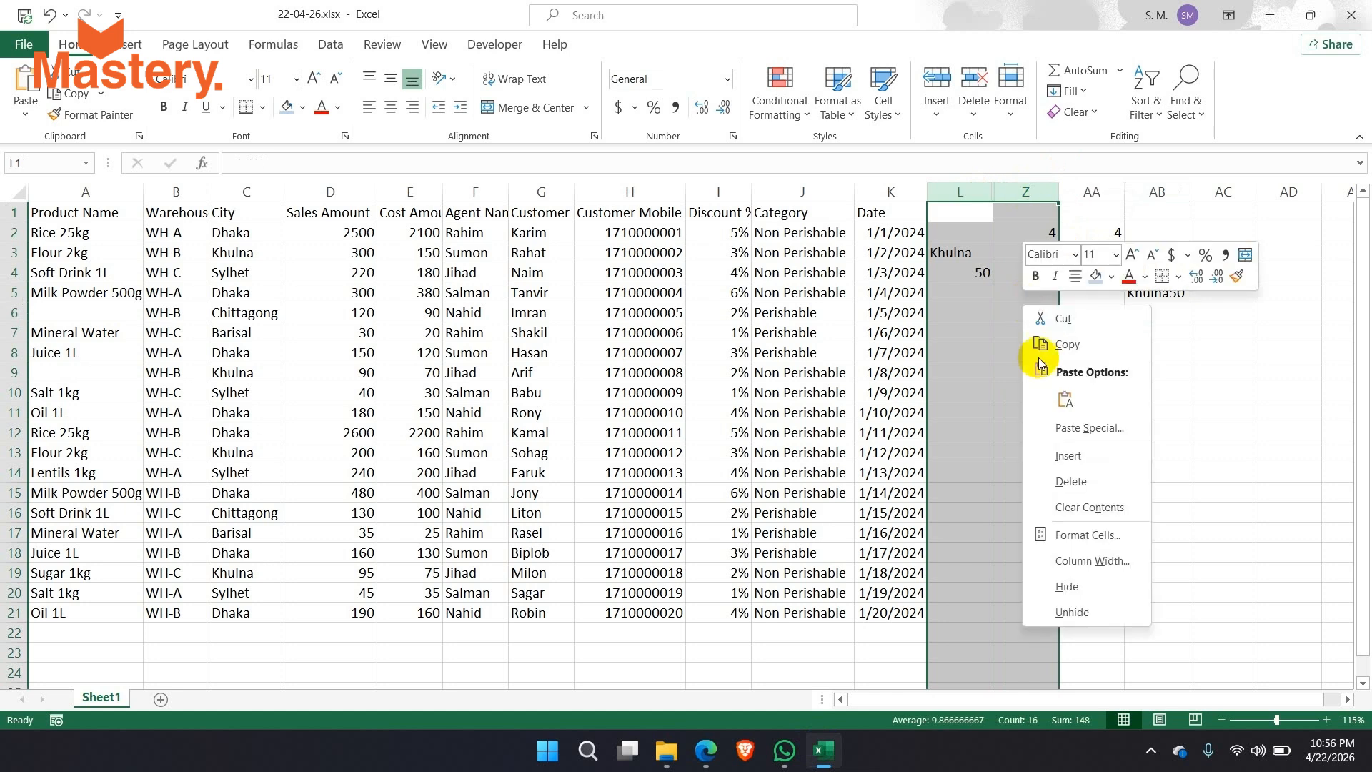
pyautogui.click(1058, 581)
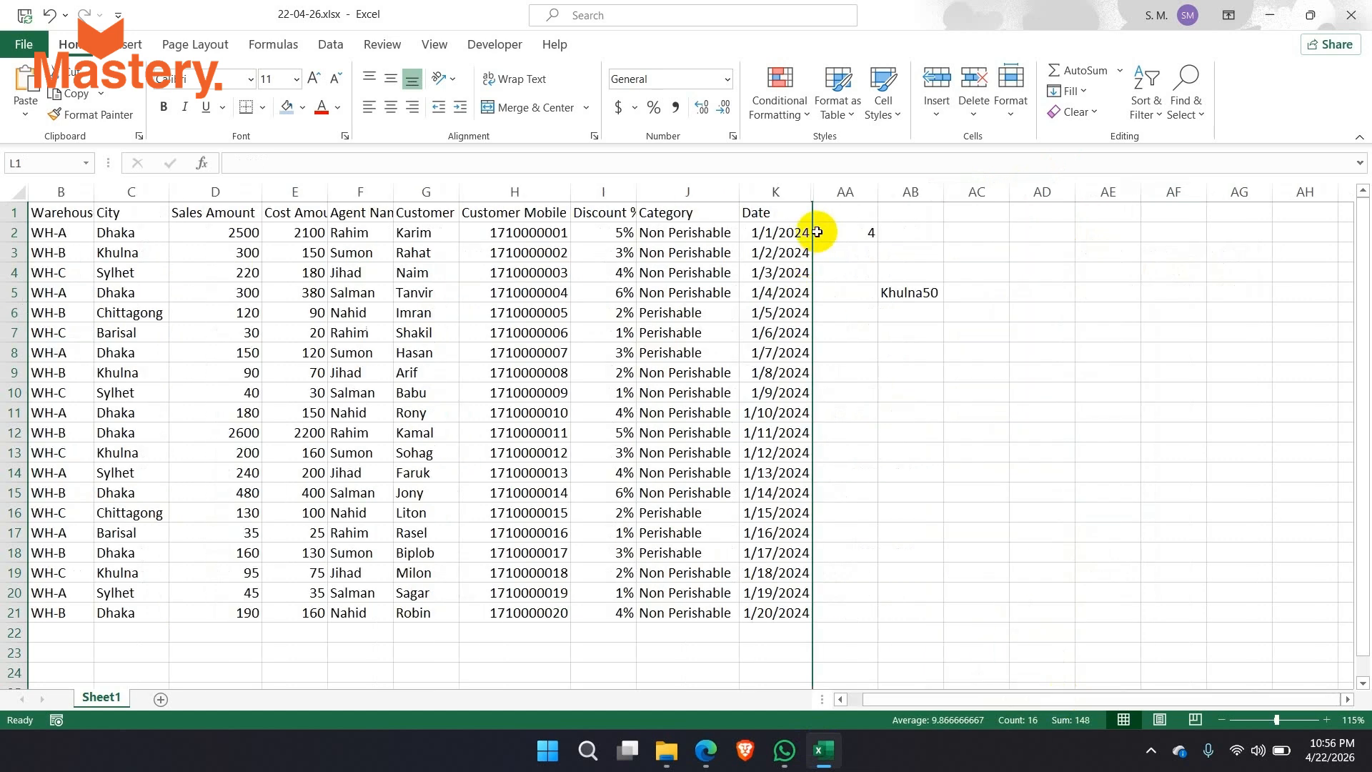
pyautogui.hotkey('ctrl', 'z')
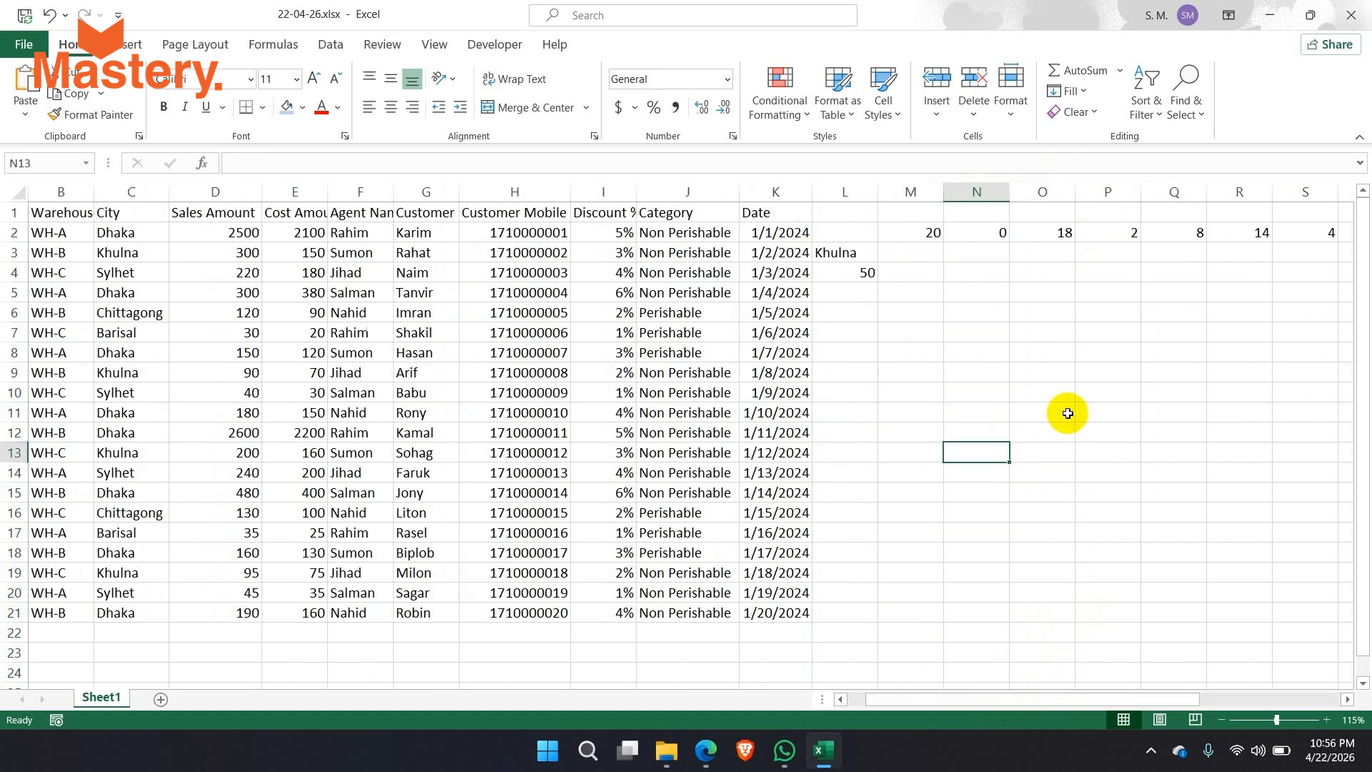
# Review the count formulas in row 2 from Q2 to V2, examining the COUNTA and FILTER formula in V2 without changing it.
pyautogui.click(1173, 234)
pyautogui.press('Right')
pyautogui.press('Right')
pyautogui.press('Right')
pyautogui.press('Right')
pyautogui.press('Right')
pyautogui.press('Right')
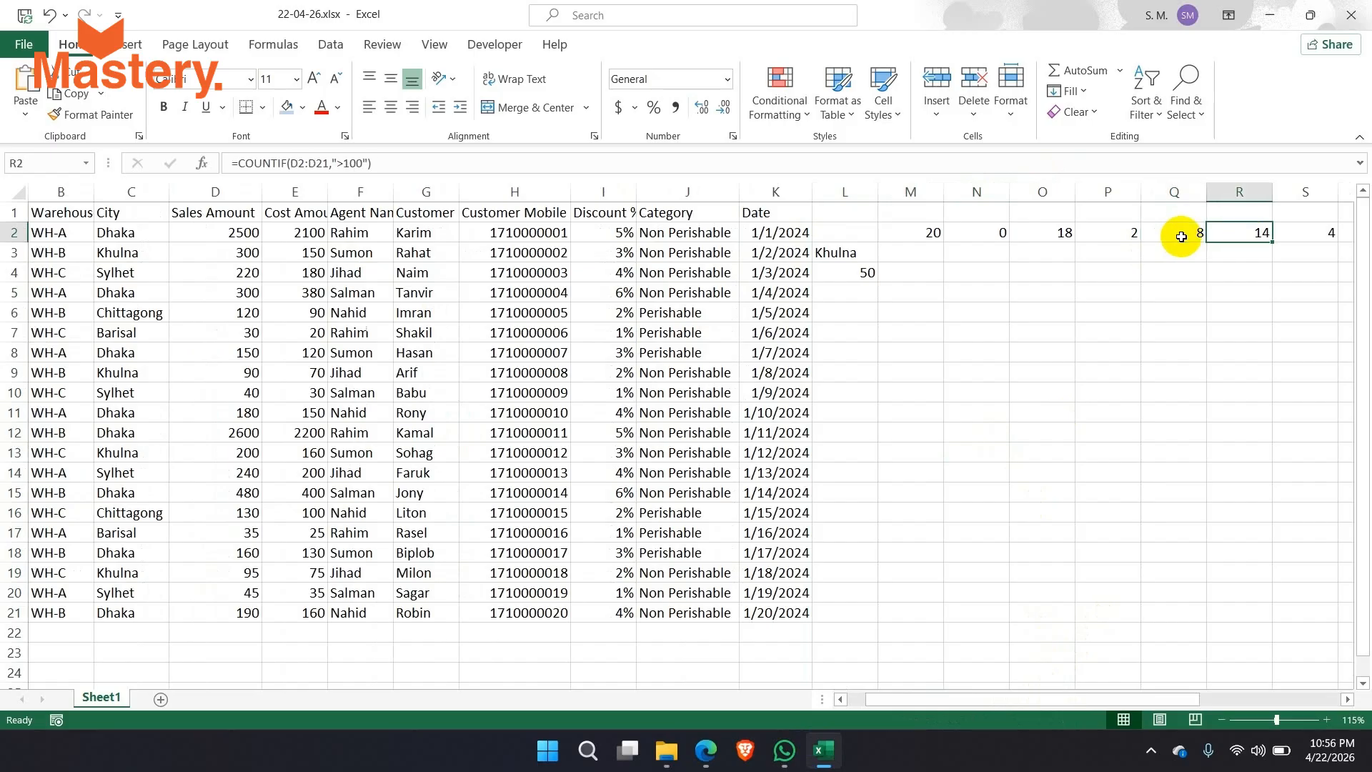
pyautogui.click(1182, 236)
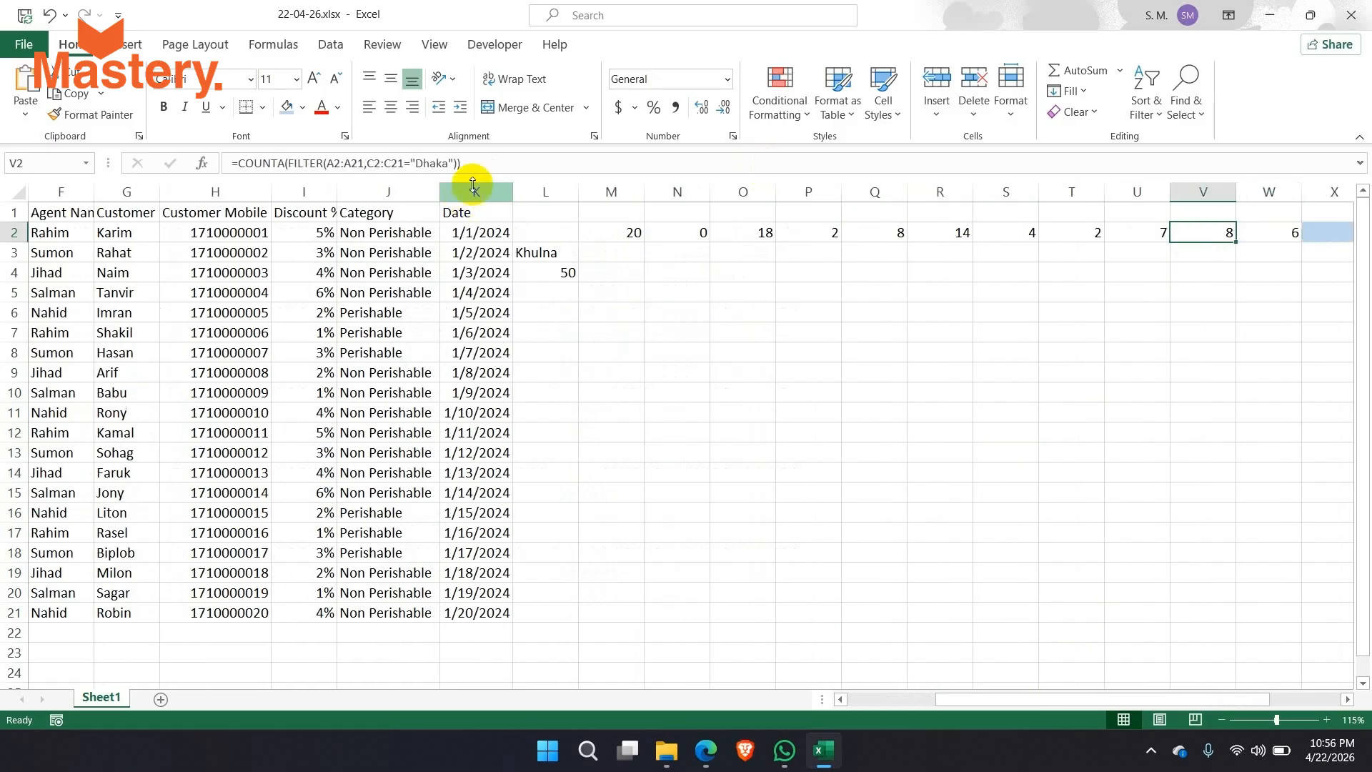
pyautogui.click(292, 164)
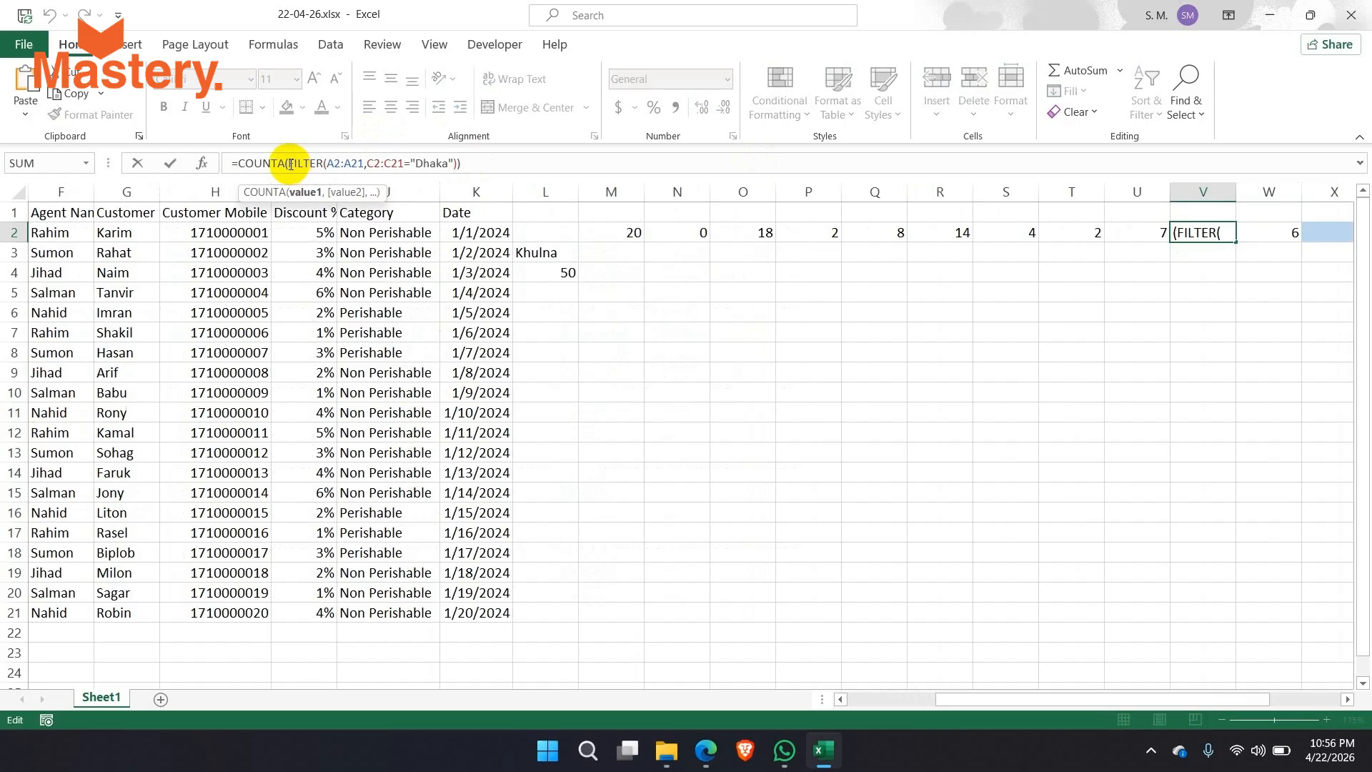
pyautogui.hotkey('ctrl', 'Return')
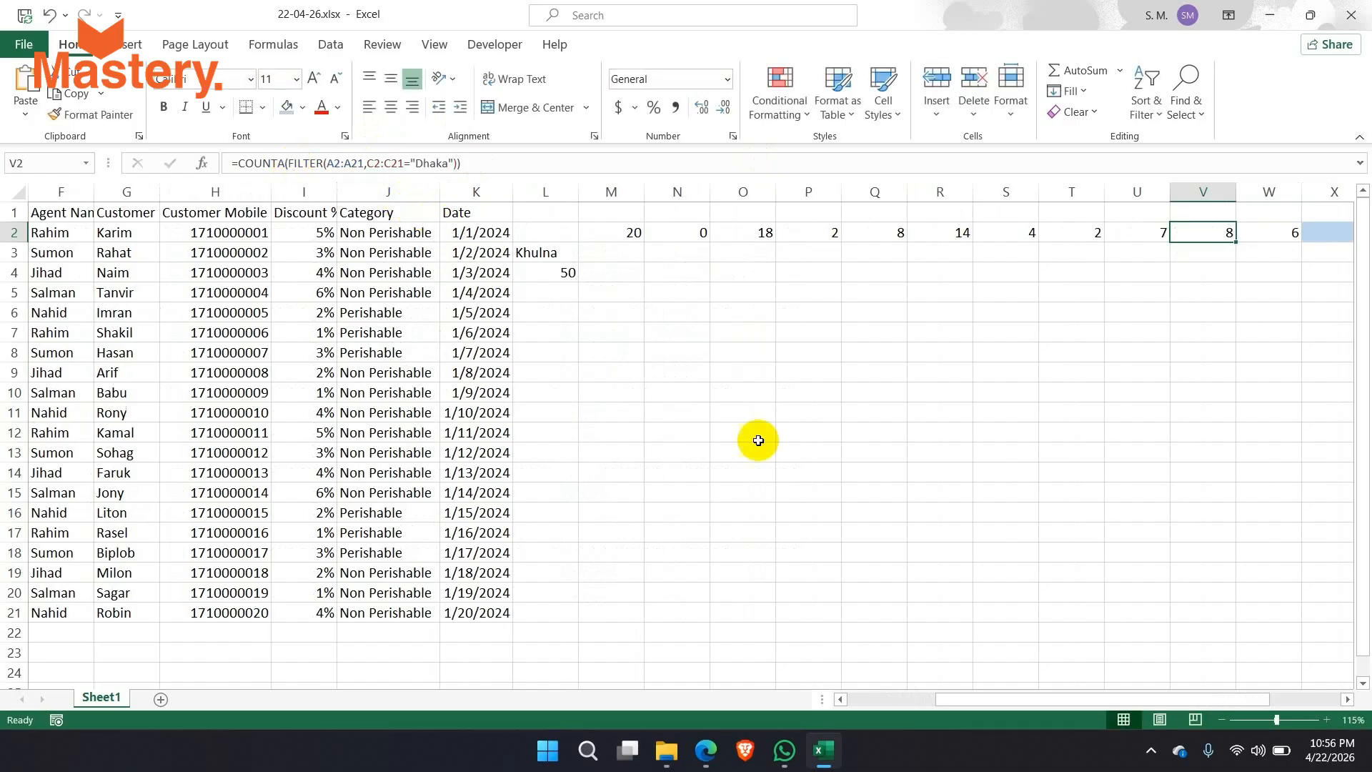
# Turn the filter on the table's header row on and off again.
pyautogui.moveTo(989, 702); pyautogui.dragTo(856, 697)
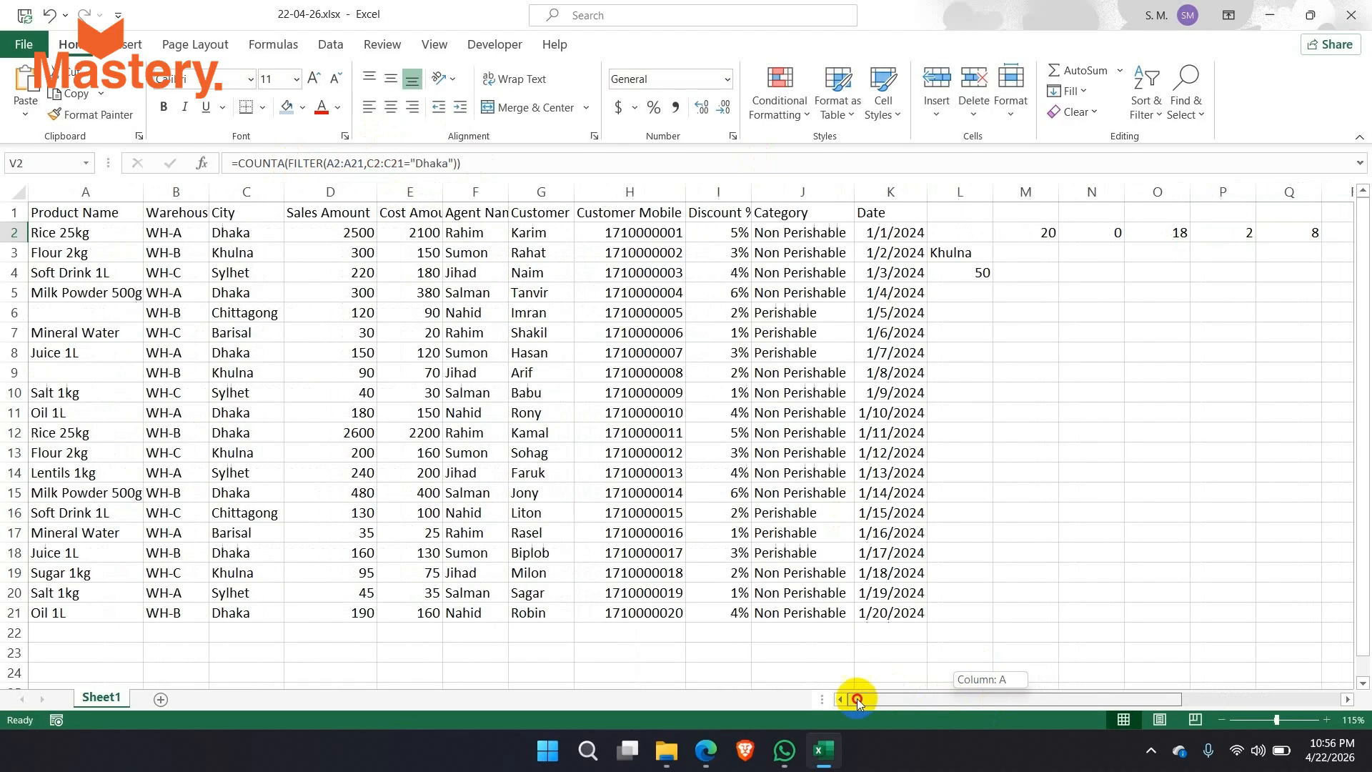
pyautogui.click(183, 212)
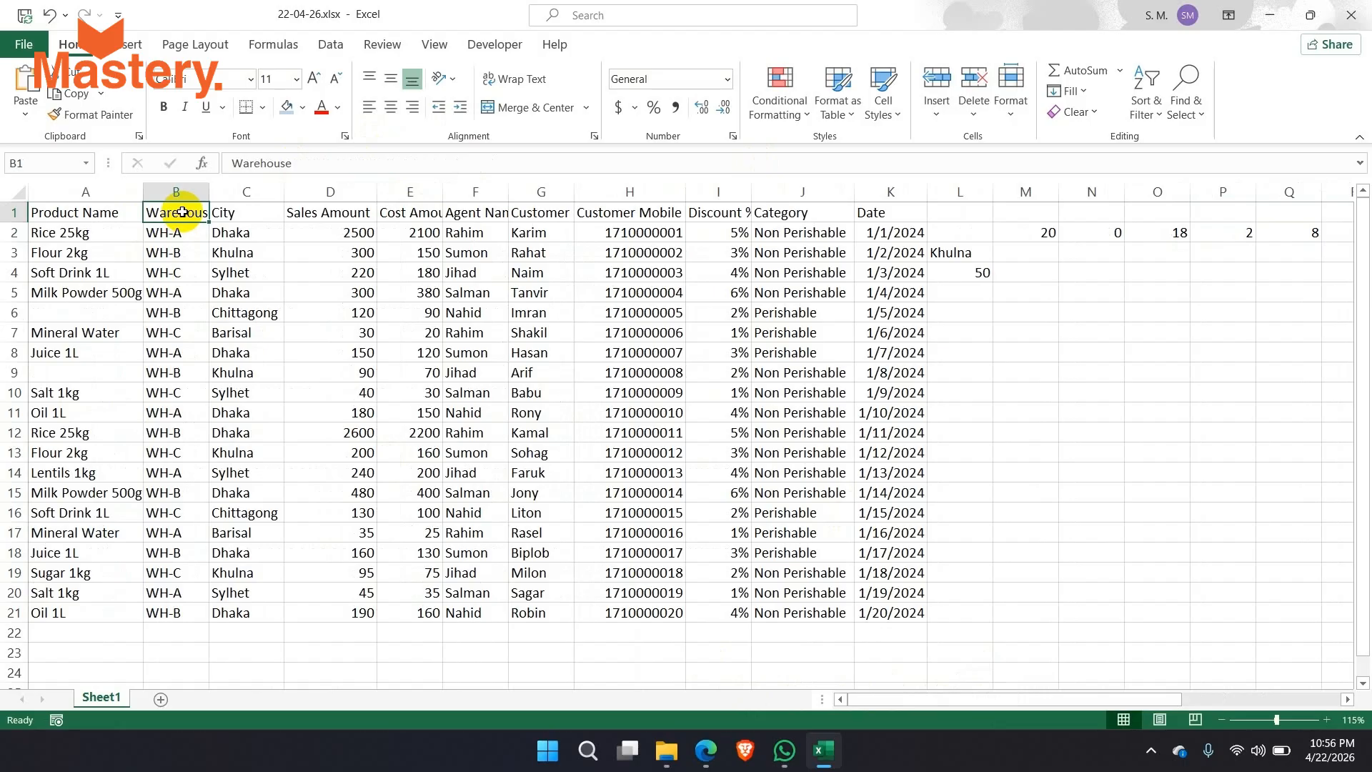
pyautogui.hotkey('ctrl', 'shift', 'l')
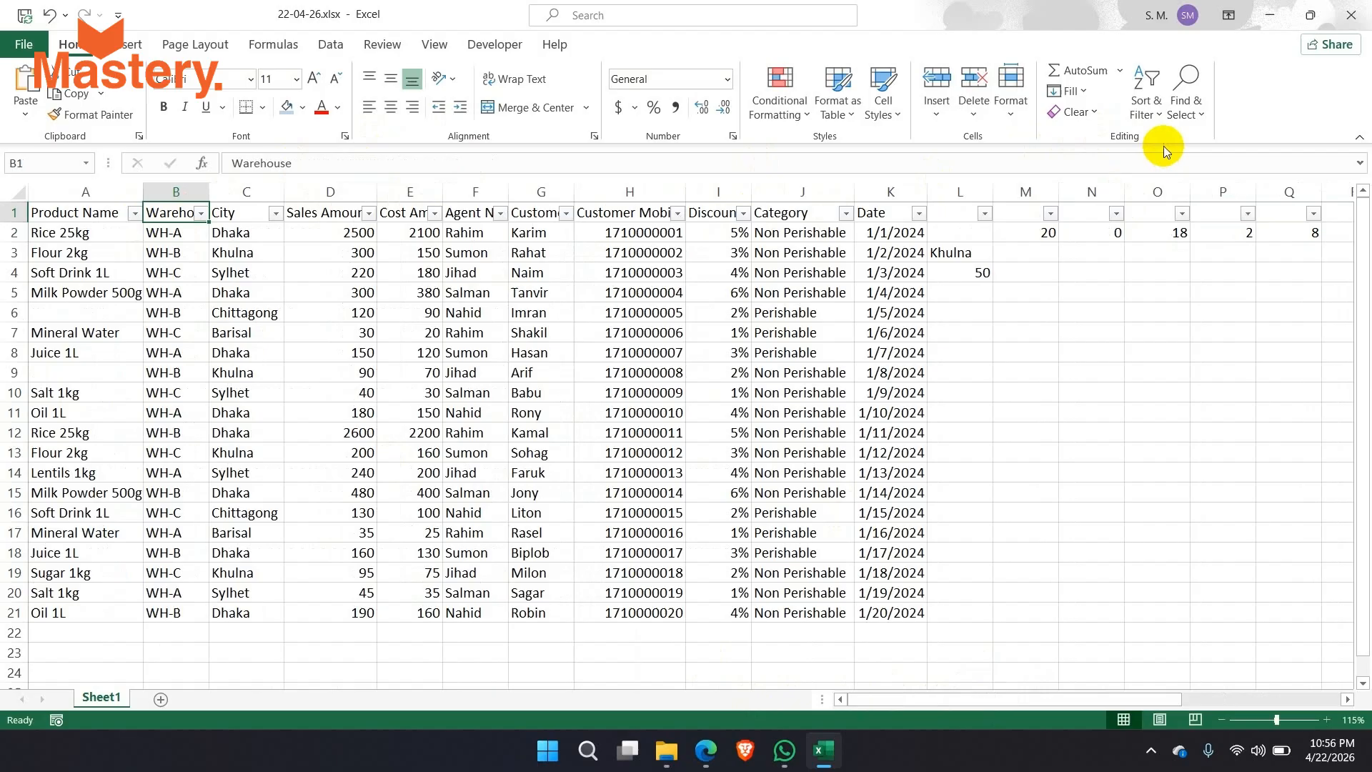
pyautogui.click(1156, 115)
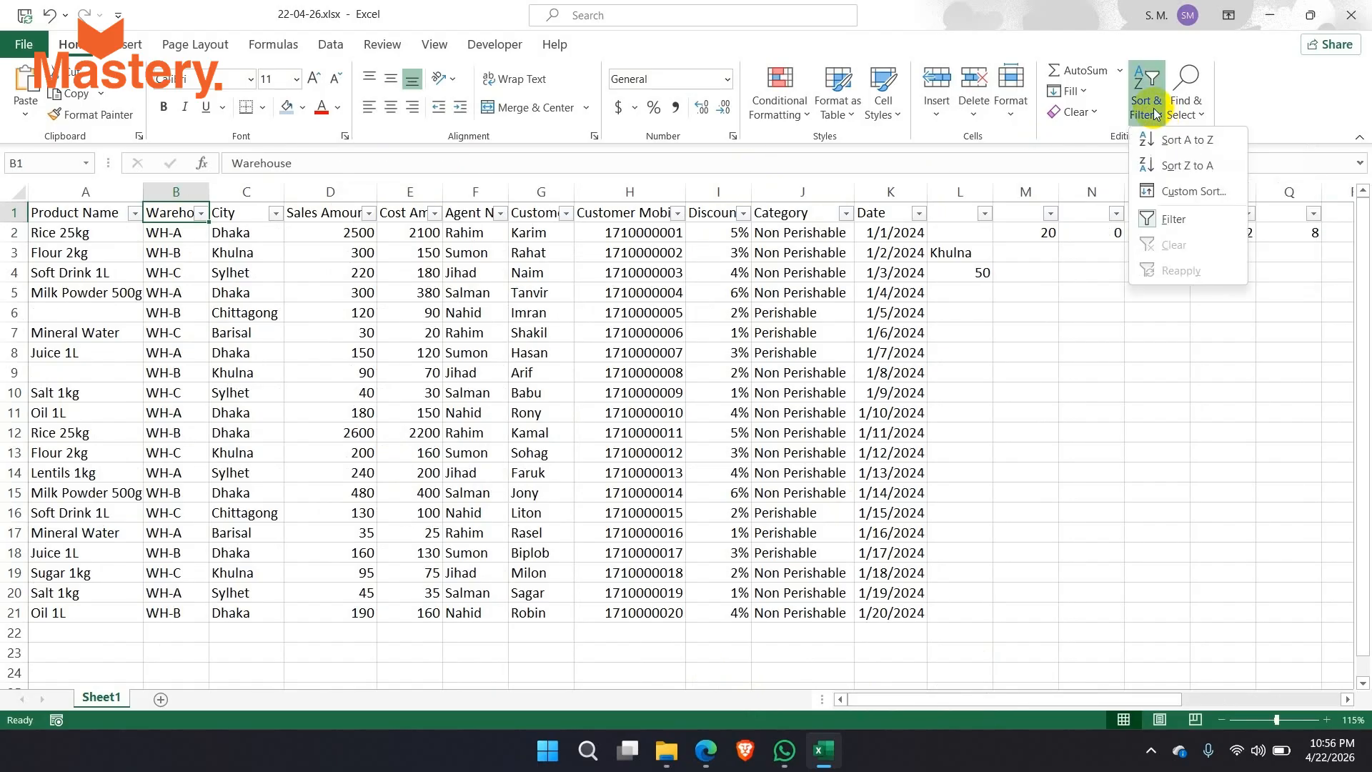
pyautogui.click(1175, 222)
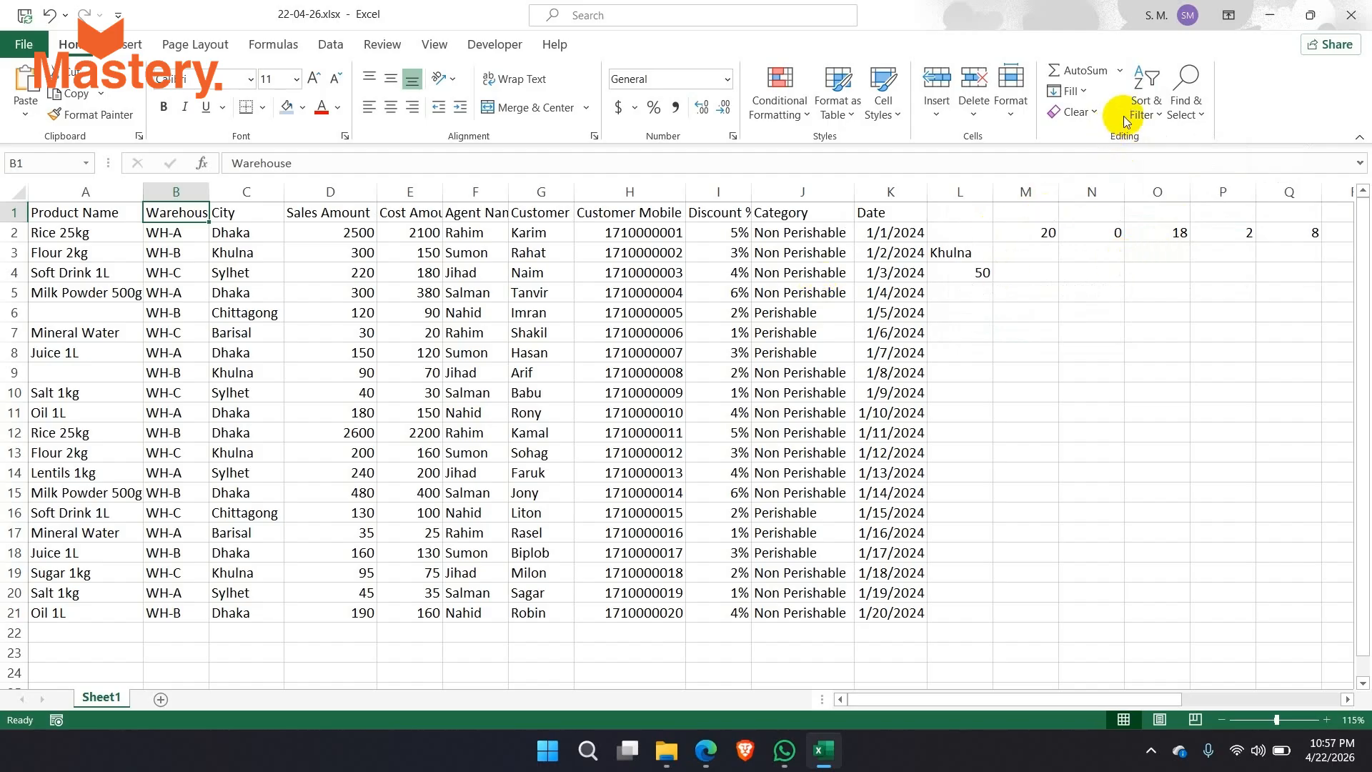
# Enable filtering on the header row of the sales table.
pyautogui.click(1143, 108)
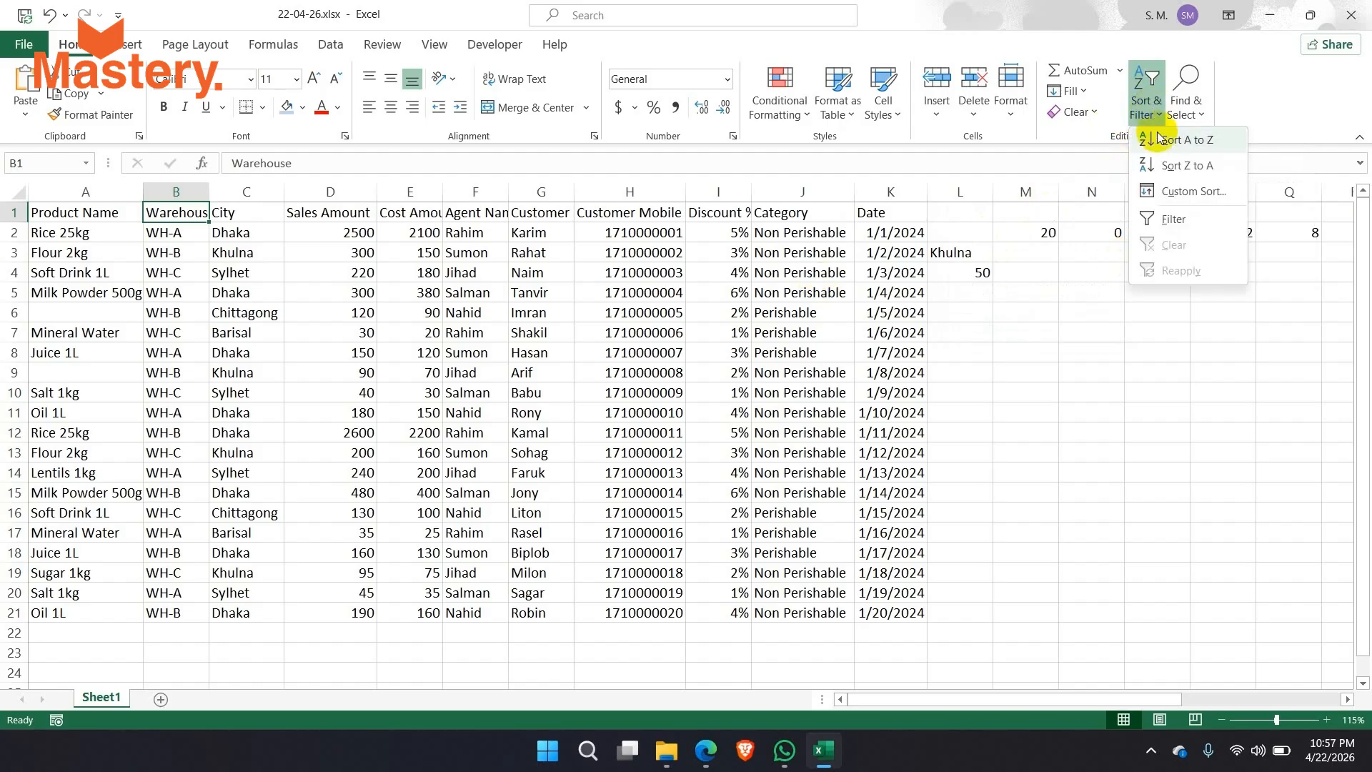
pyautogui.click(1171, 220)
pyautogui.moveTo(236, 217); pyautogui.dragTo(1161, 211)
pyautogui.click(495, 350)
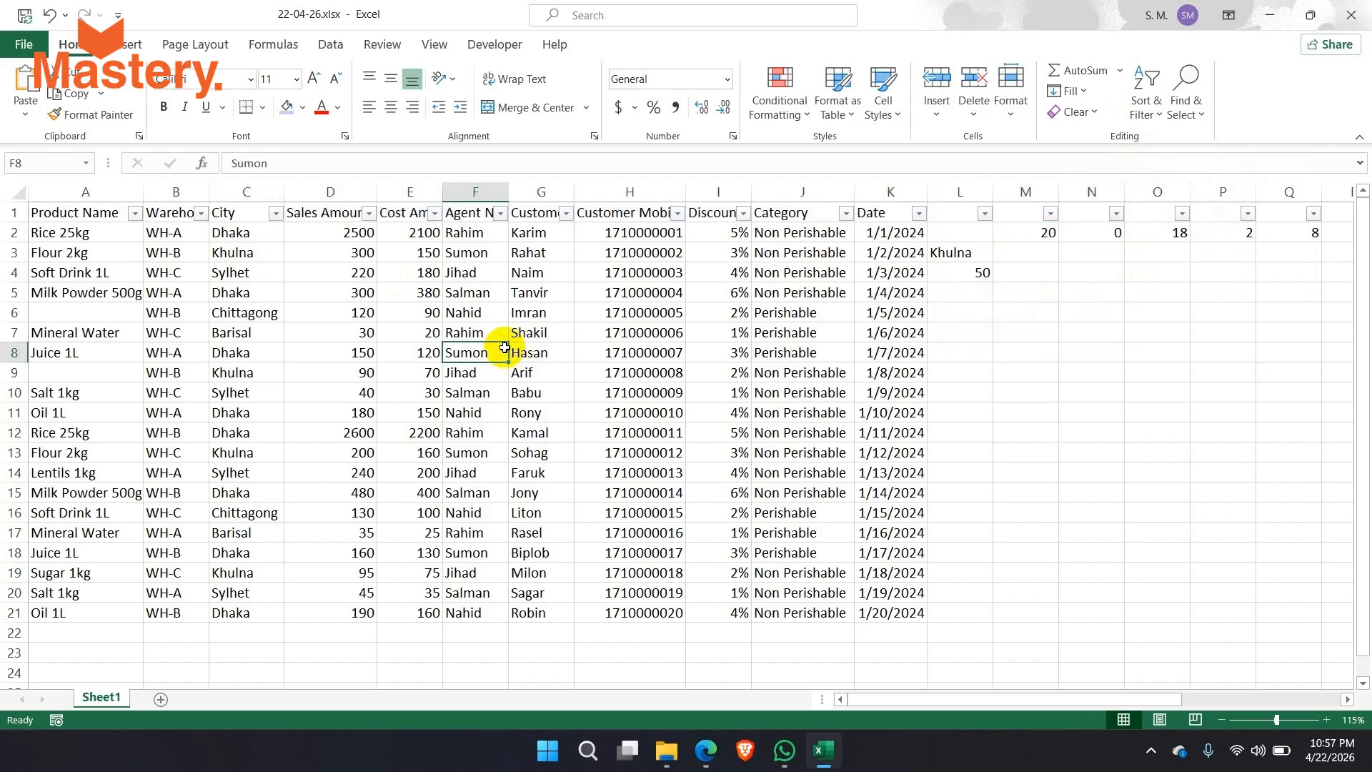
# Filter the City column to show only Khulna.
pyautogui.click(276, 213)
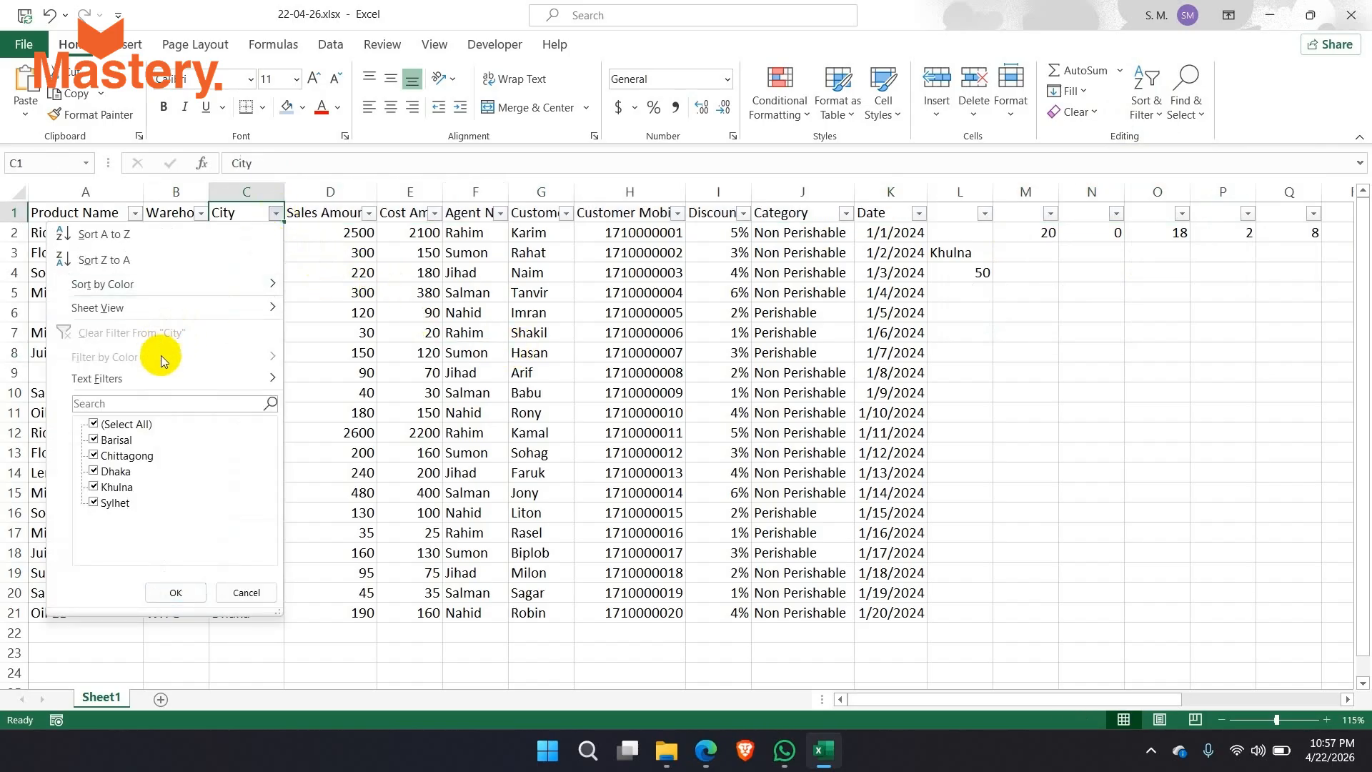
pyautogui.click(100, 425)
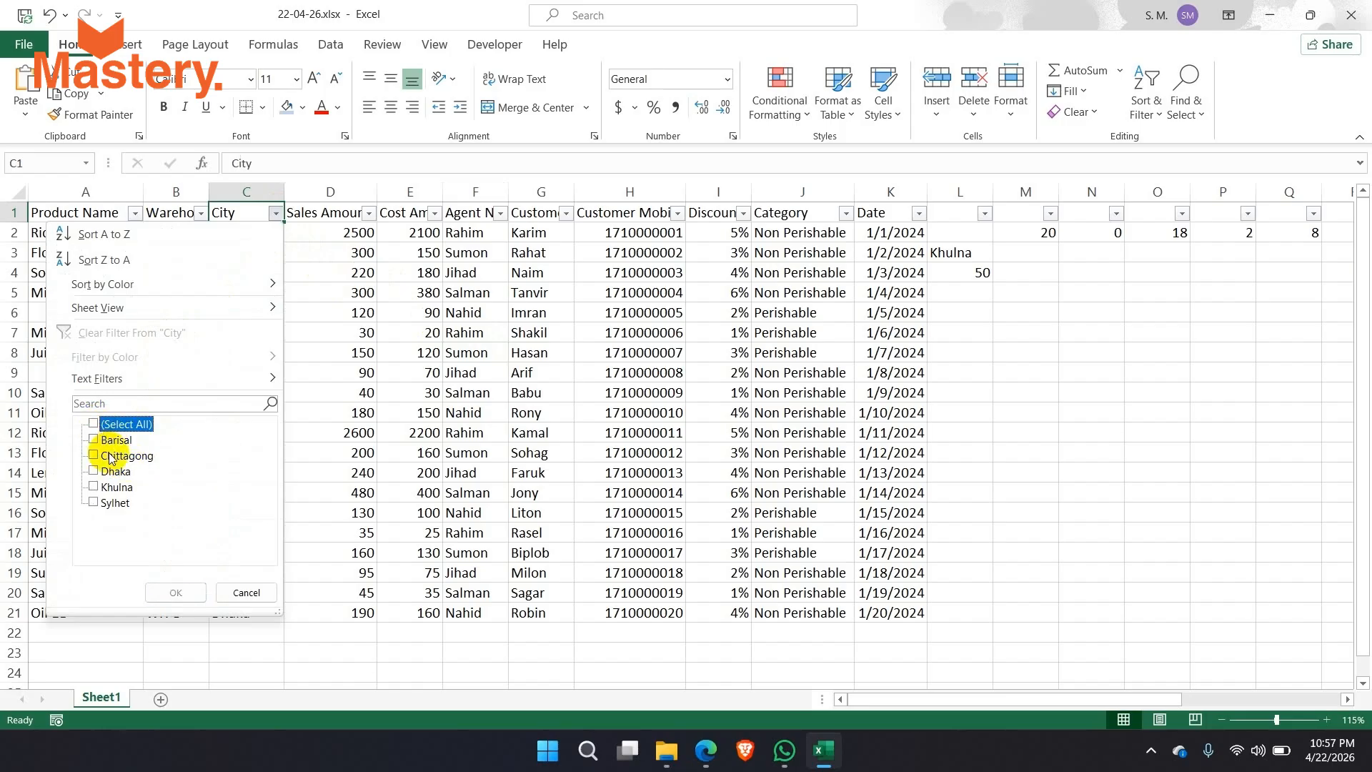
pyautogui.click(111, 456)
pyautogui.click(111, 472)
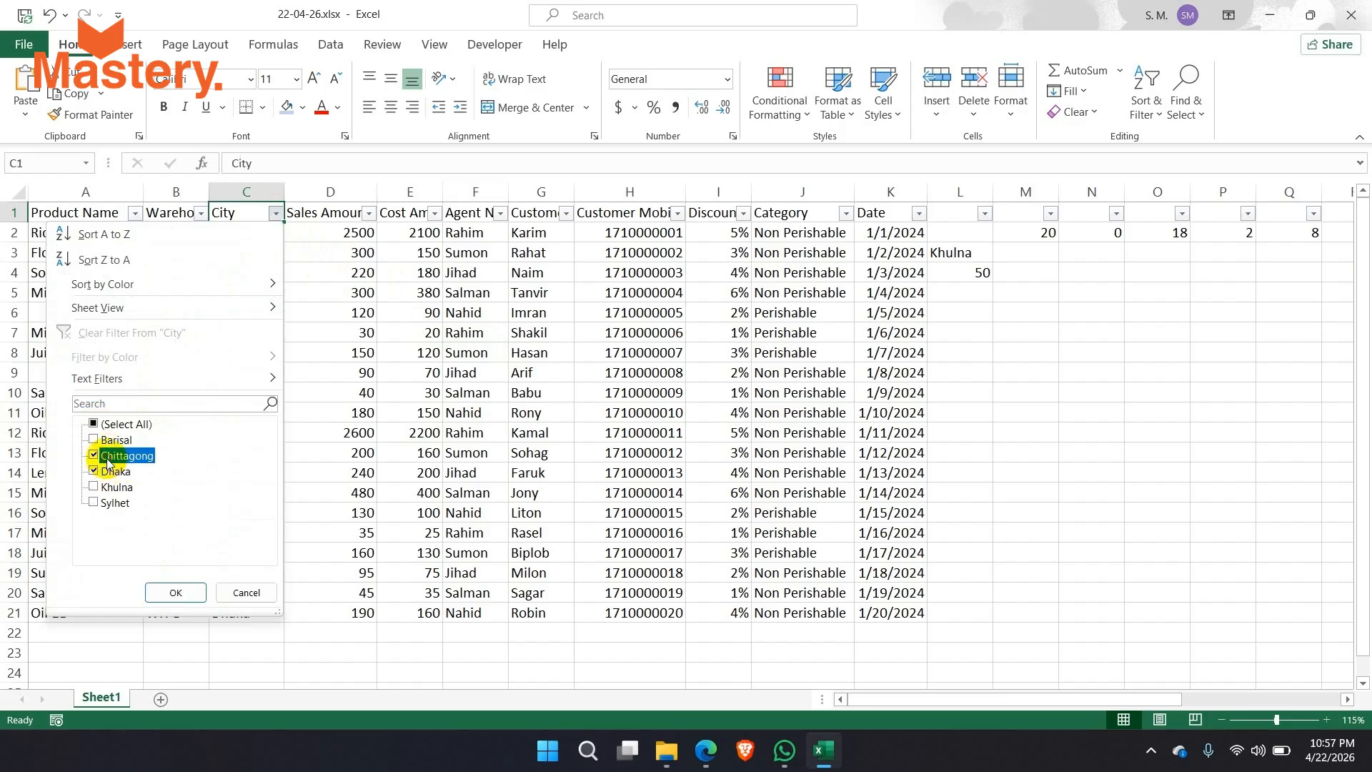
pyautogui.click(108, 459)
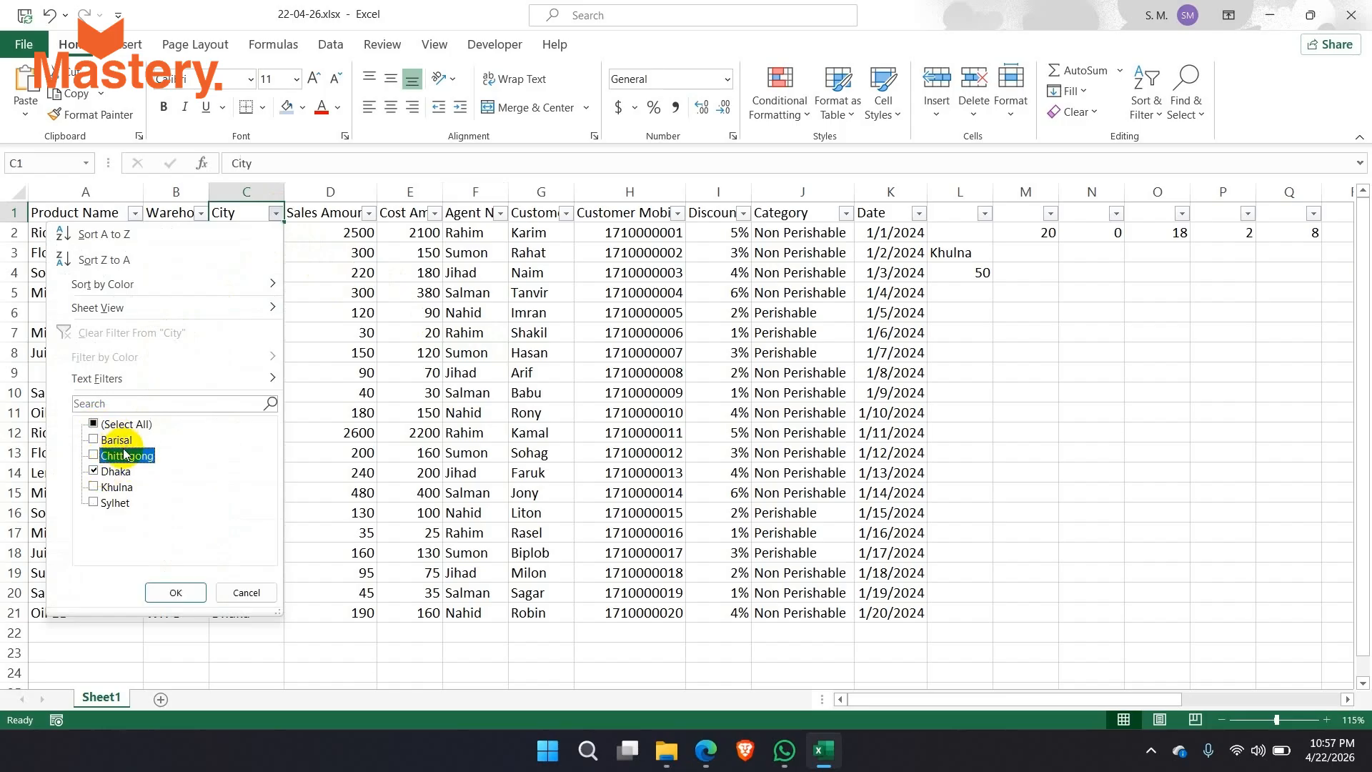
pyautogui.click(114, 472)
pyautogui.click(115, 487)
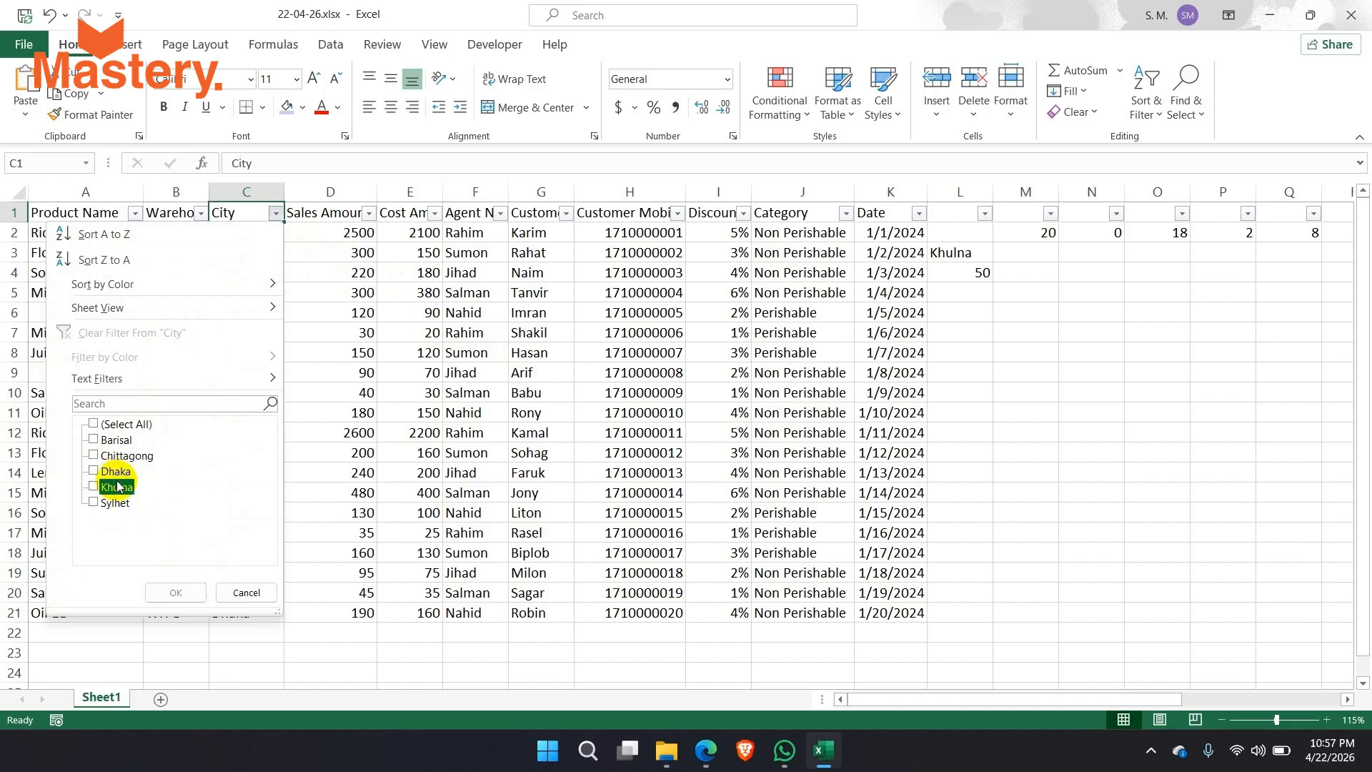
pyautogui.click(176, 592)
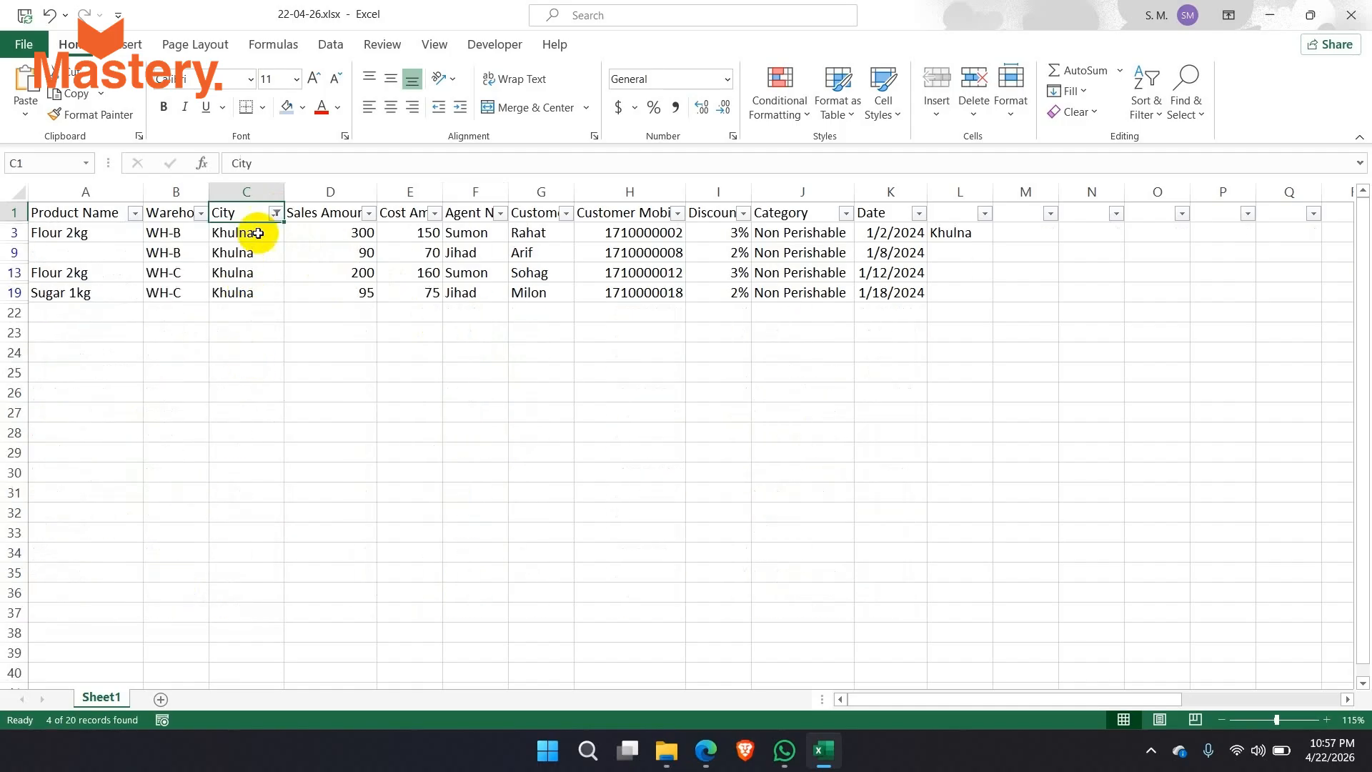
pyautogui.click(275, 213)
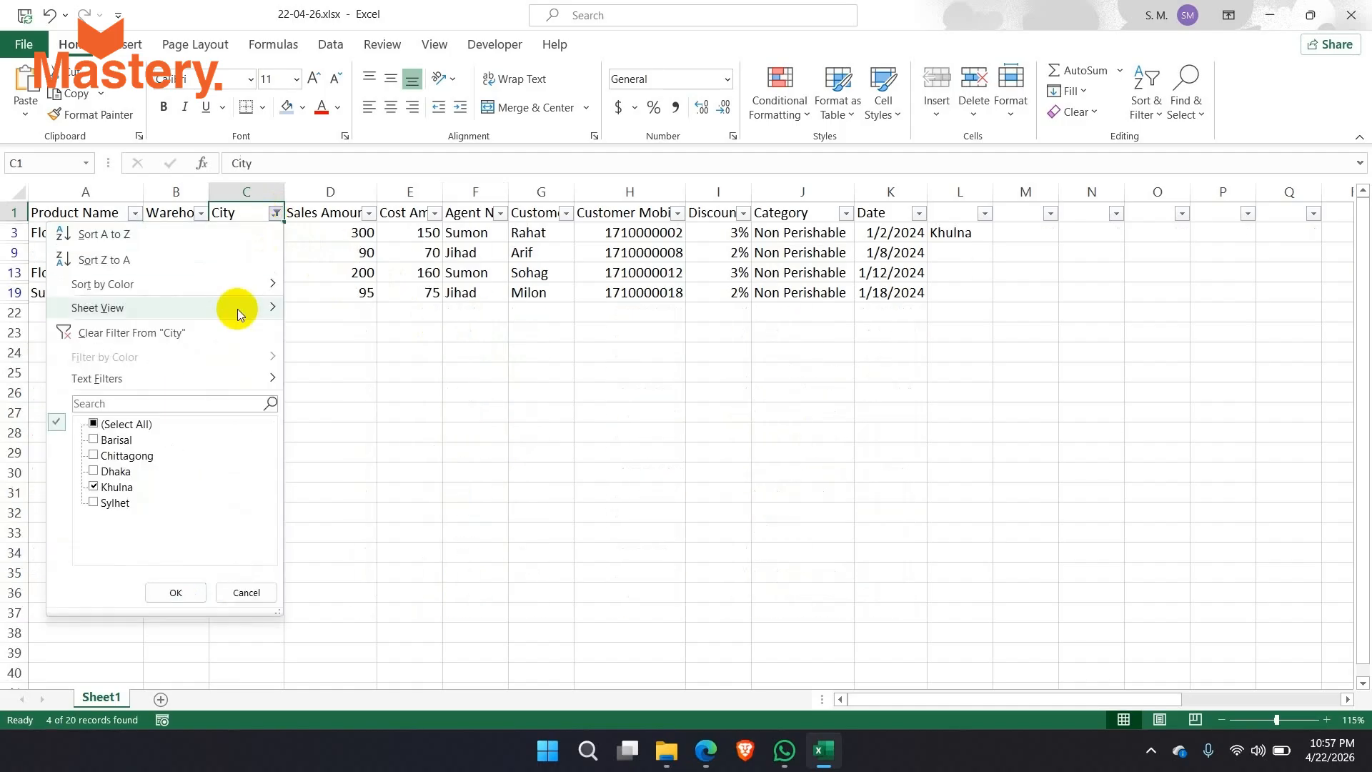
pyautogui.click(108, 487)
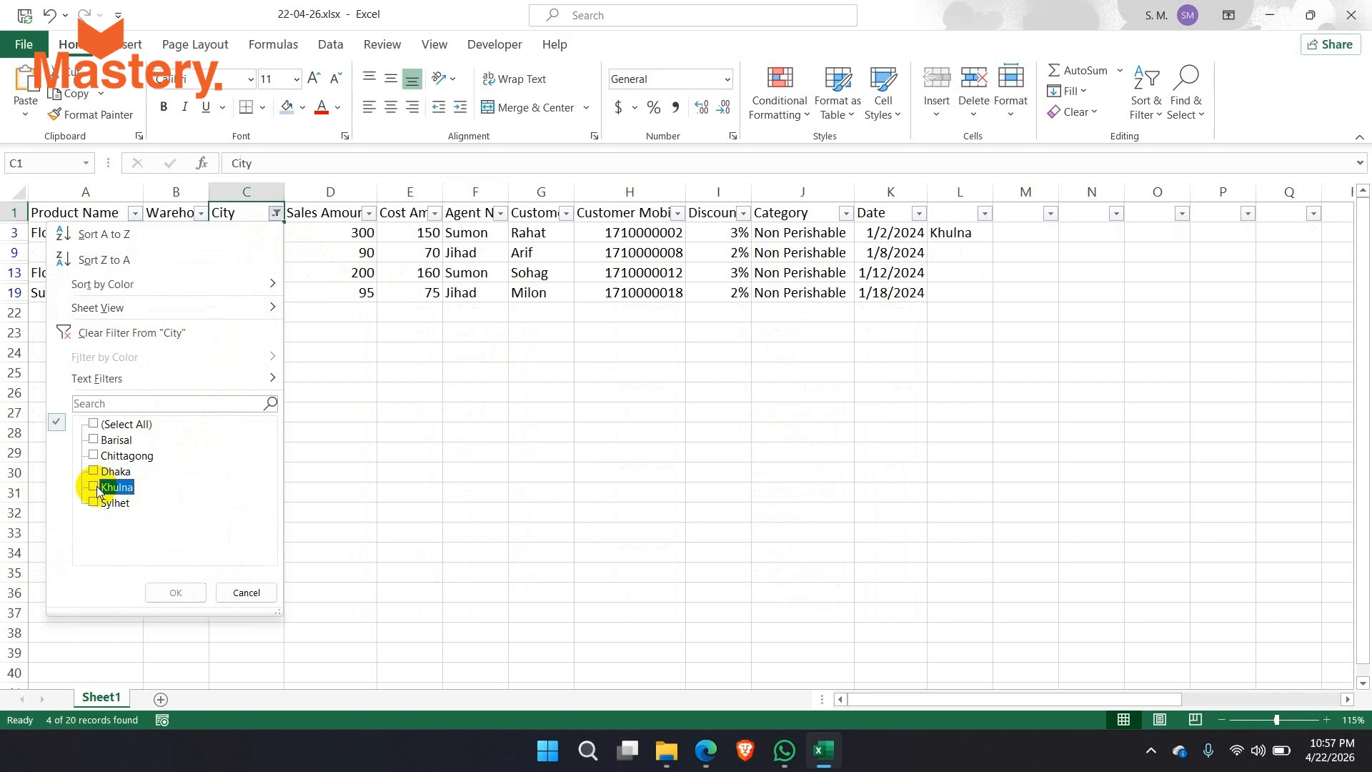
pyautogui.click(94, 424)
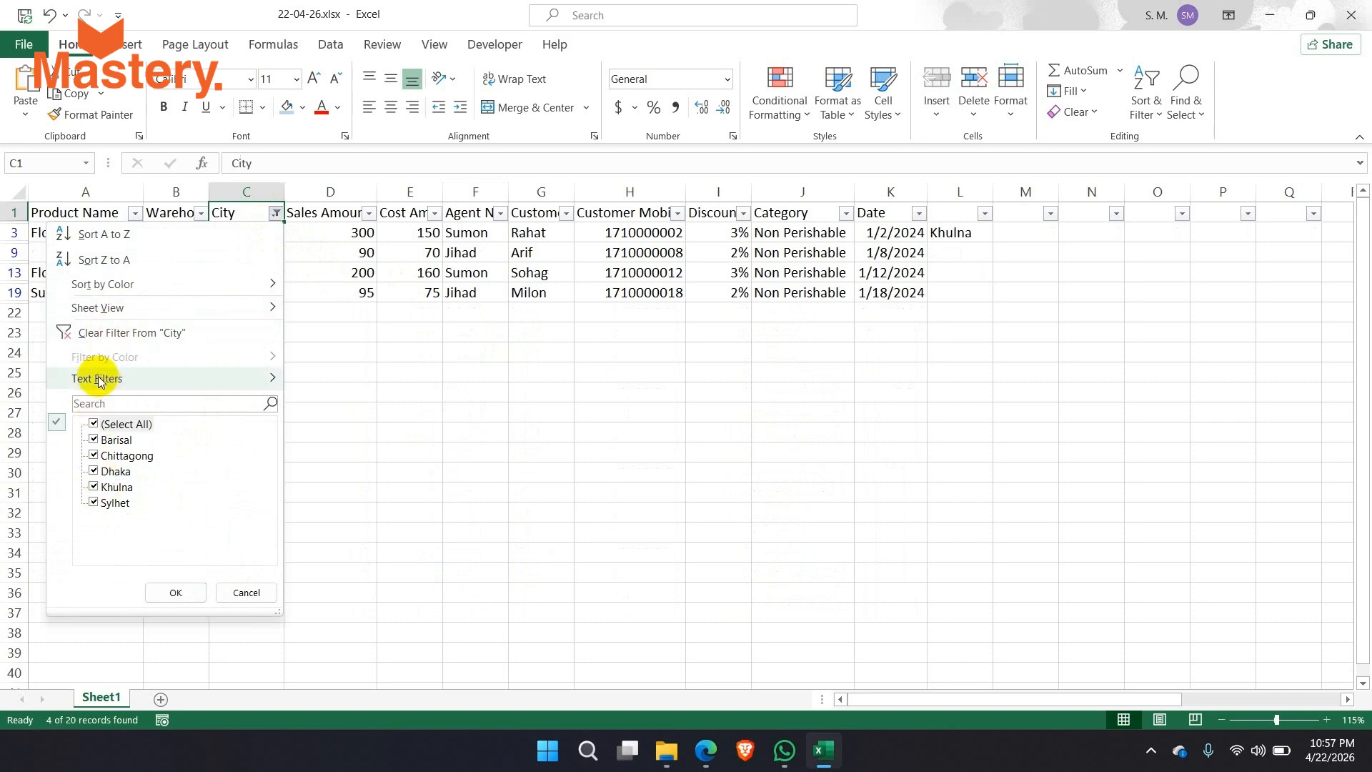
pyautogui.moveTo(101, 378)
pyautogui.click(386, 269)
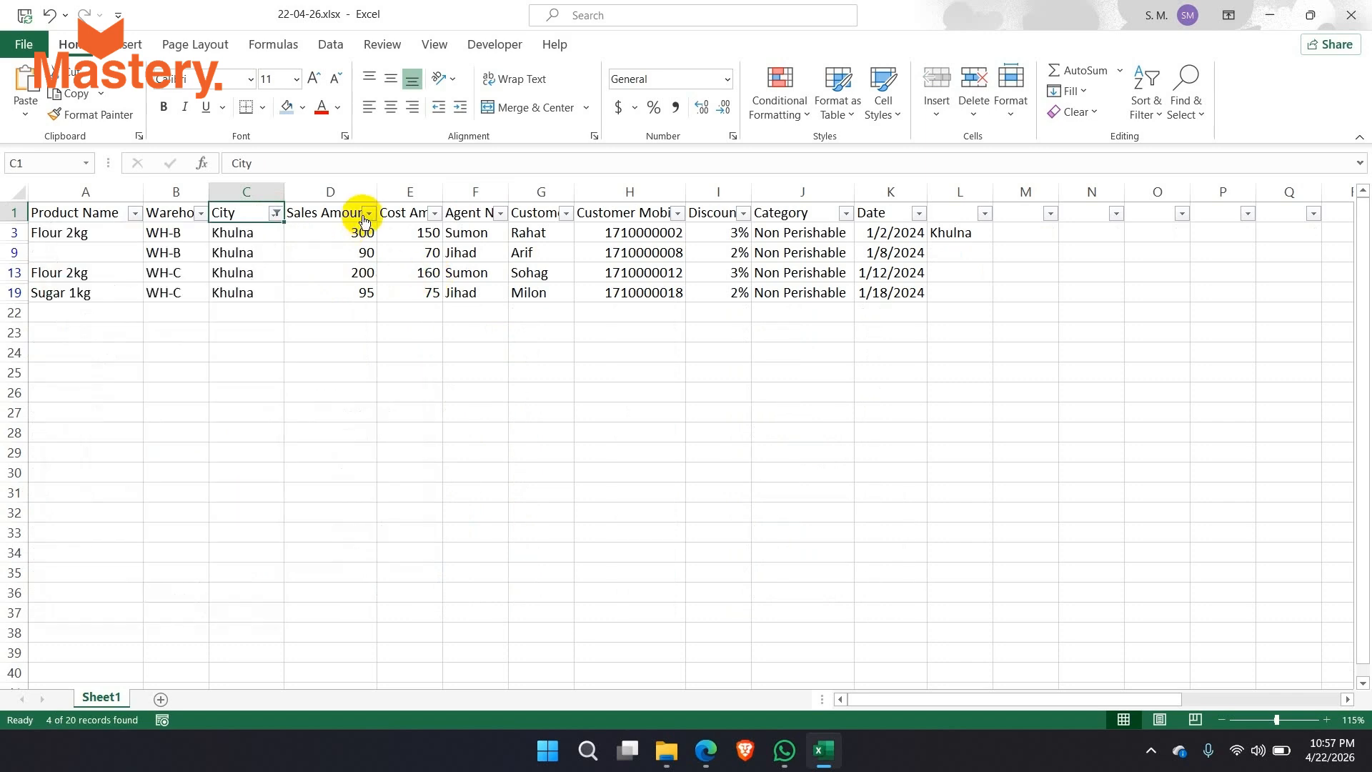
# Open a custom Greater Than number filter for the Sales Amount column.
pyautogui.click(369, 213)
pyautogui.moveTo(233, 378)
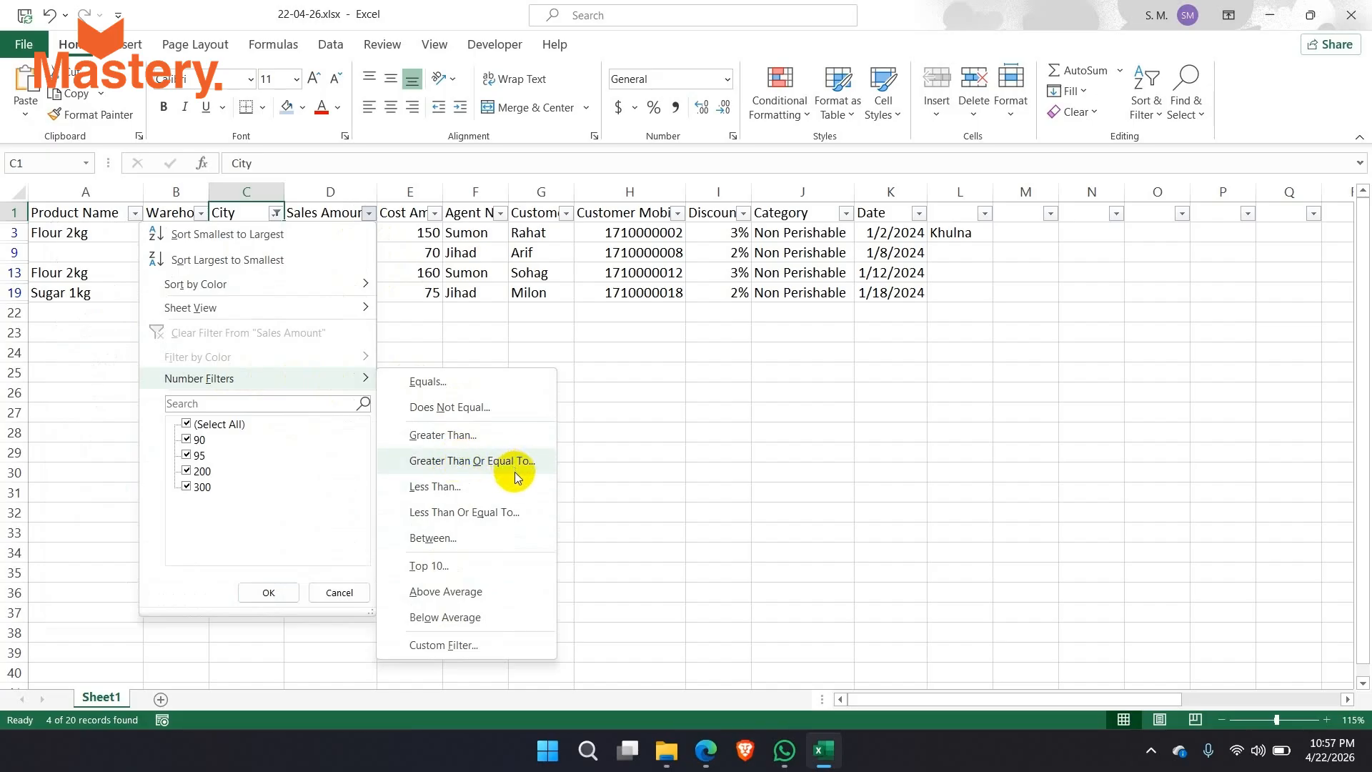
pyautogui.click(443, 436)
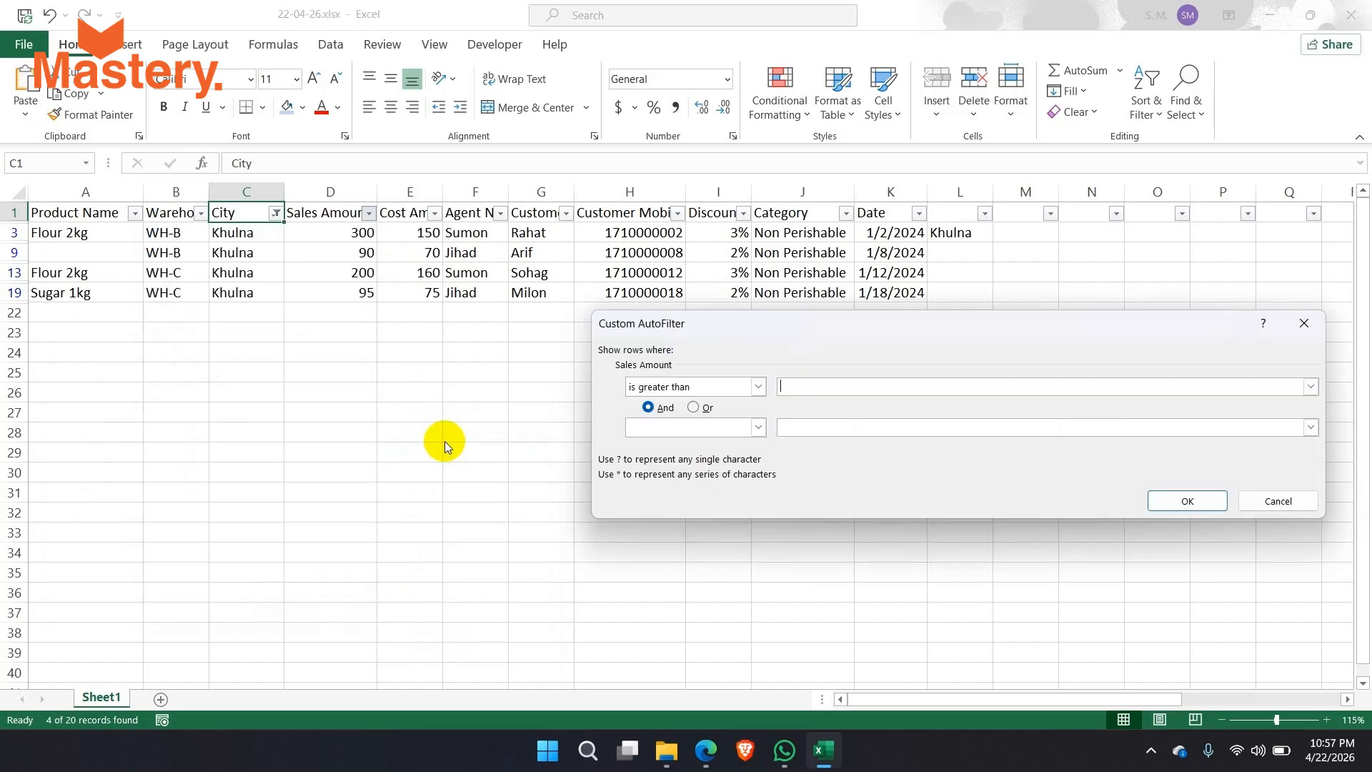
# Review the comparison operators available for the Sales Amount condition, keeping "is greater than".
pyautogui.click(758, 388)
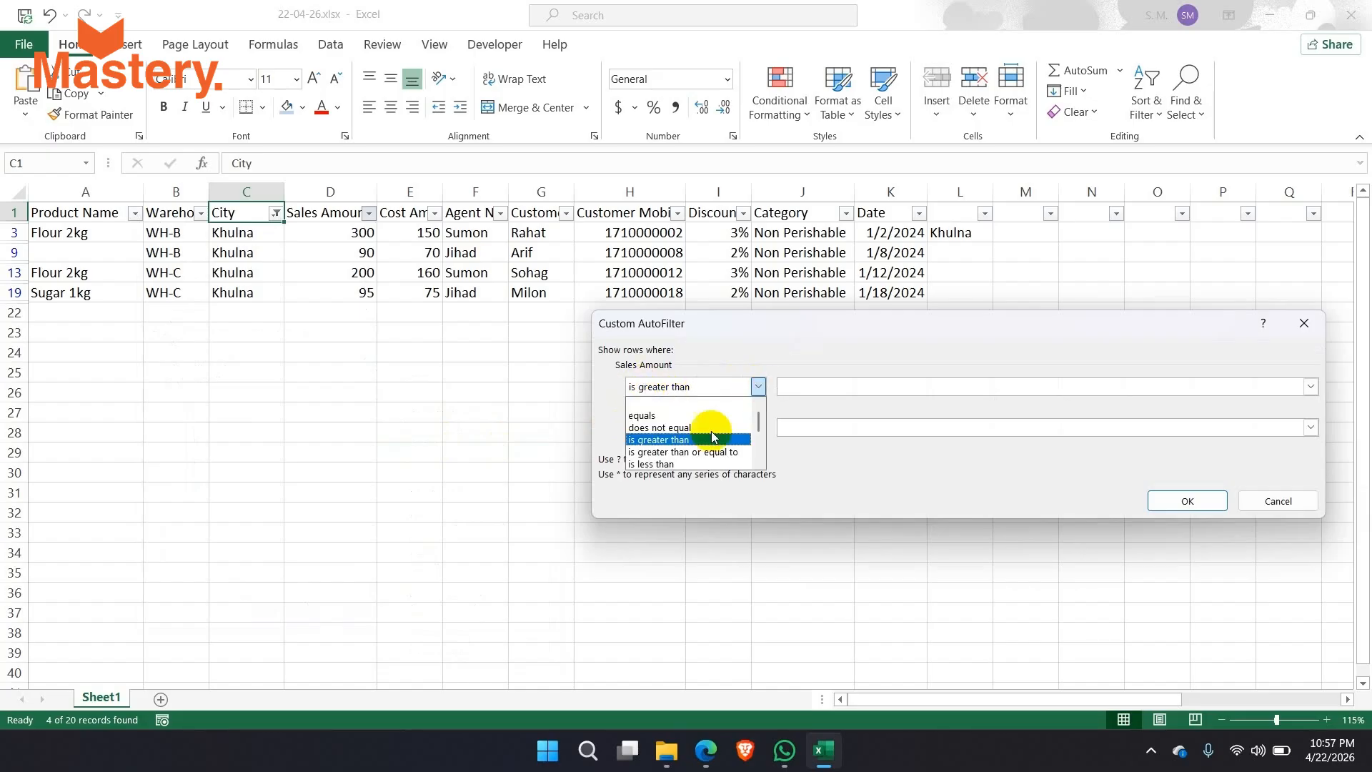
pyautogui.scroll(-2, 665, 440)
pyautogui.scroll(2, 667, 450)
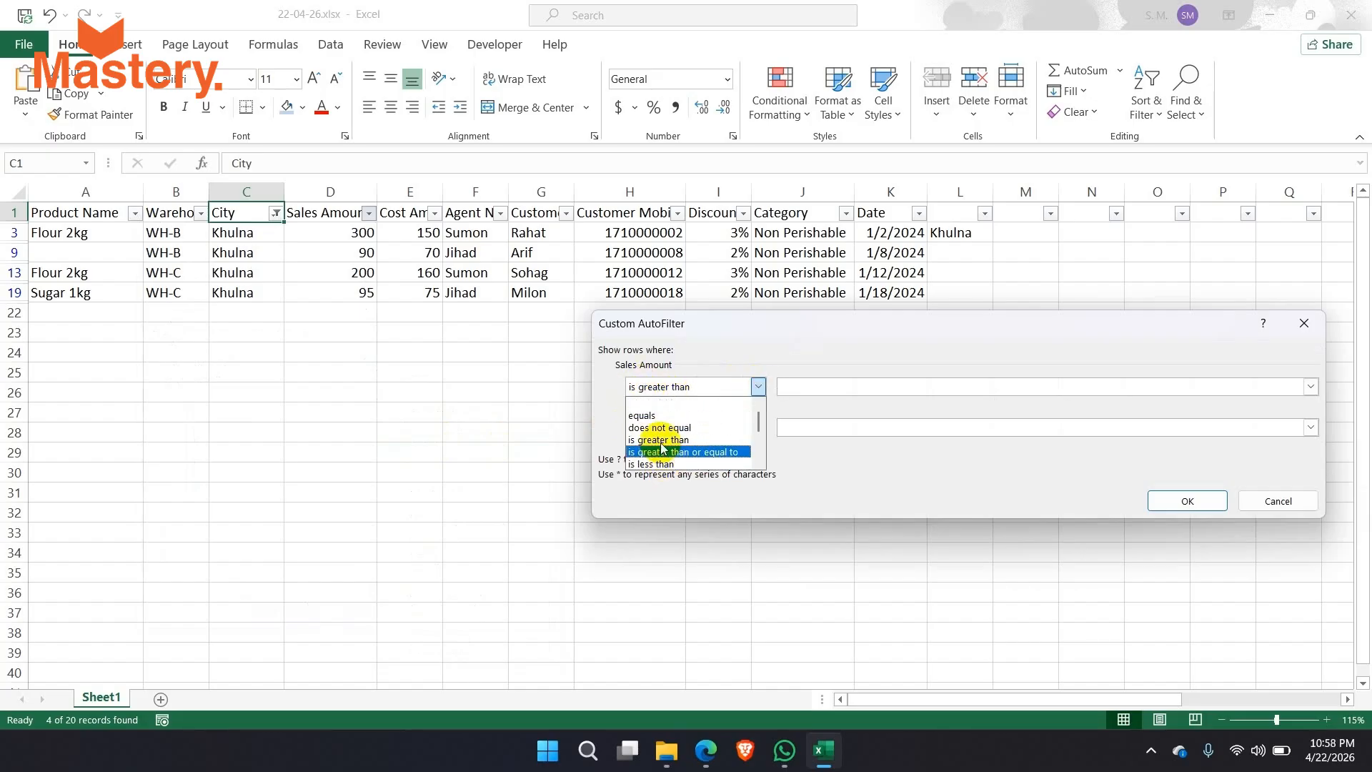
pyautogui.scroll(-3, 664, 455)
pyautogui.scroll(2, 662, 458)
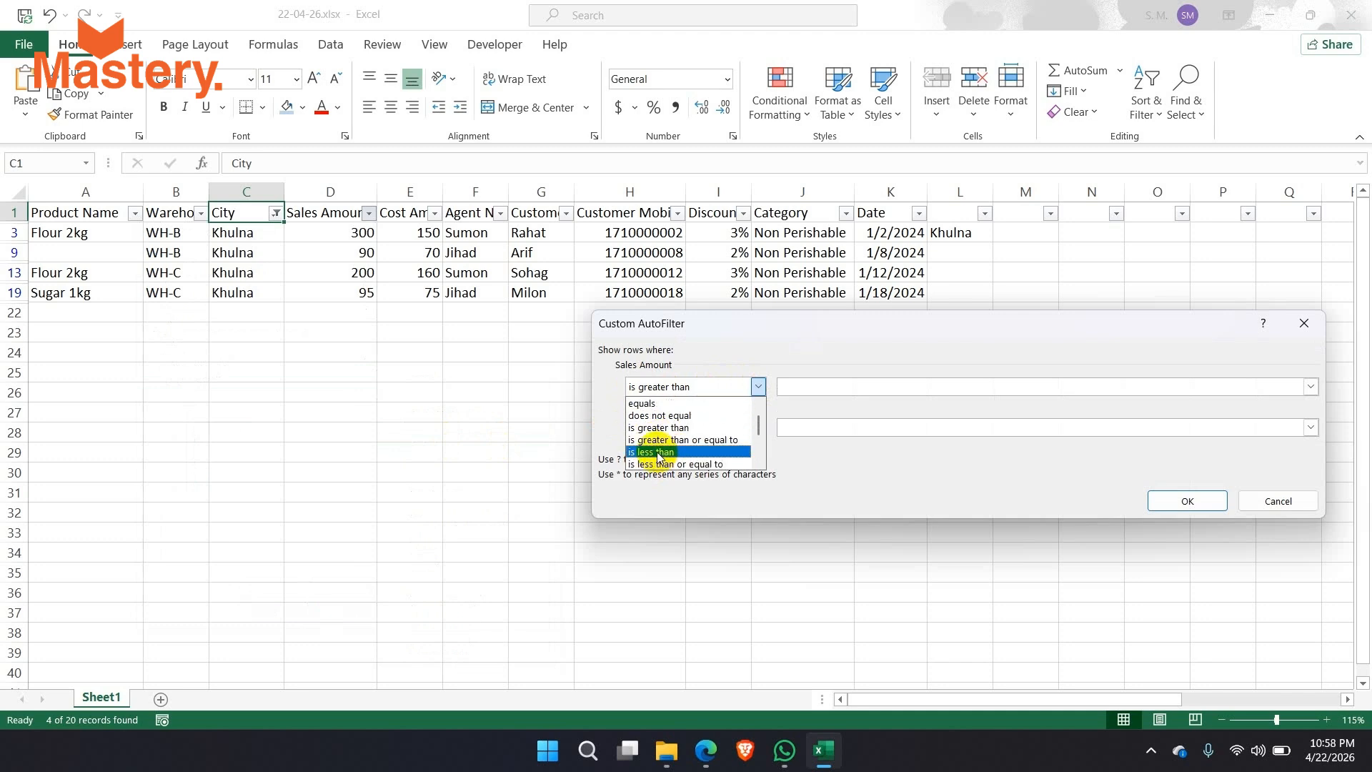
pyautogui.scroll(-1, 659, 458)
pyautogui.scroll(3, 662, 450)
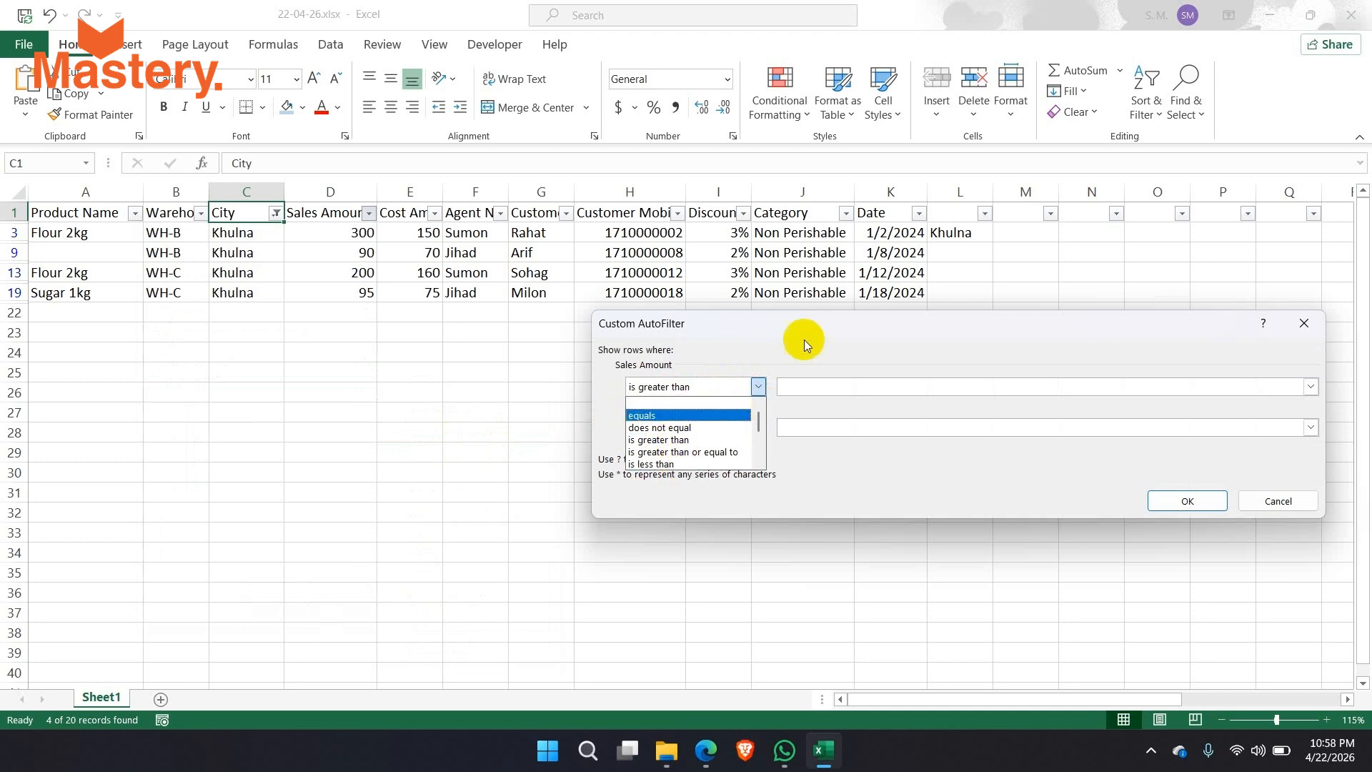
pyautogui.click(717, 387)
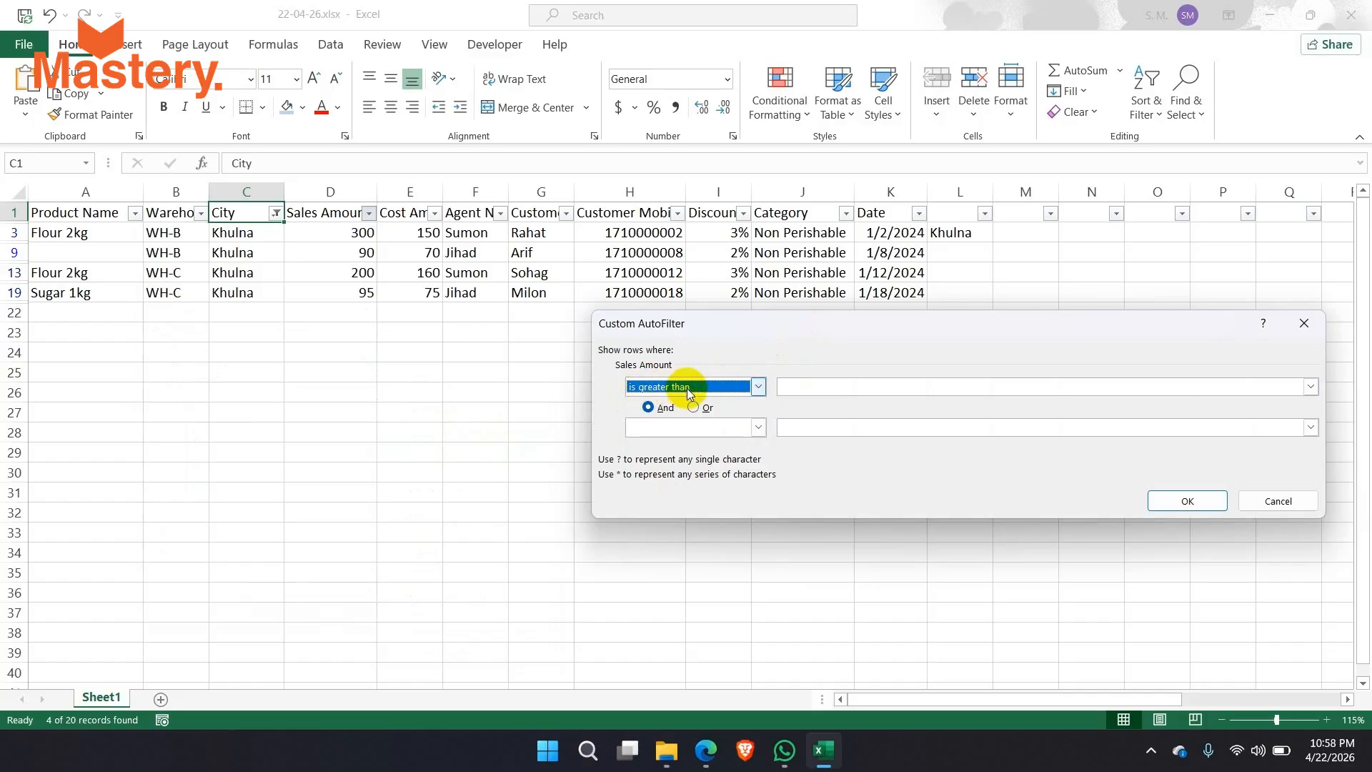
# Set the Sales Amount condition to greater than 100, apply it and check the filtered amounts.
pyautogui.click(817, 385)
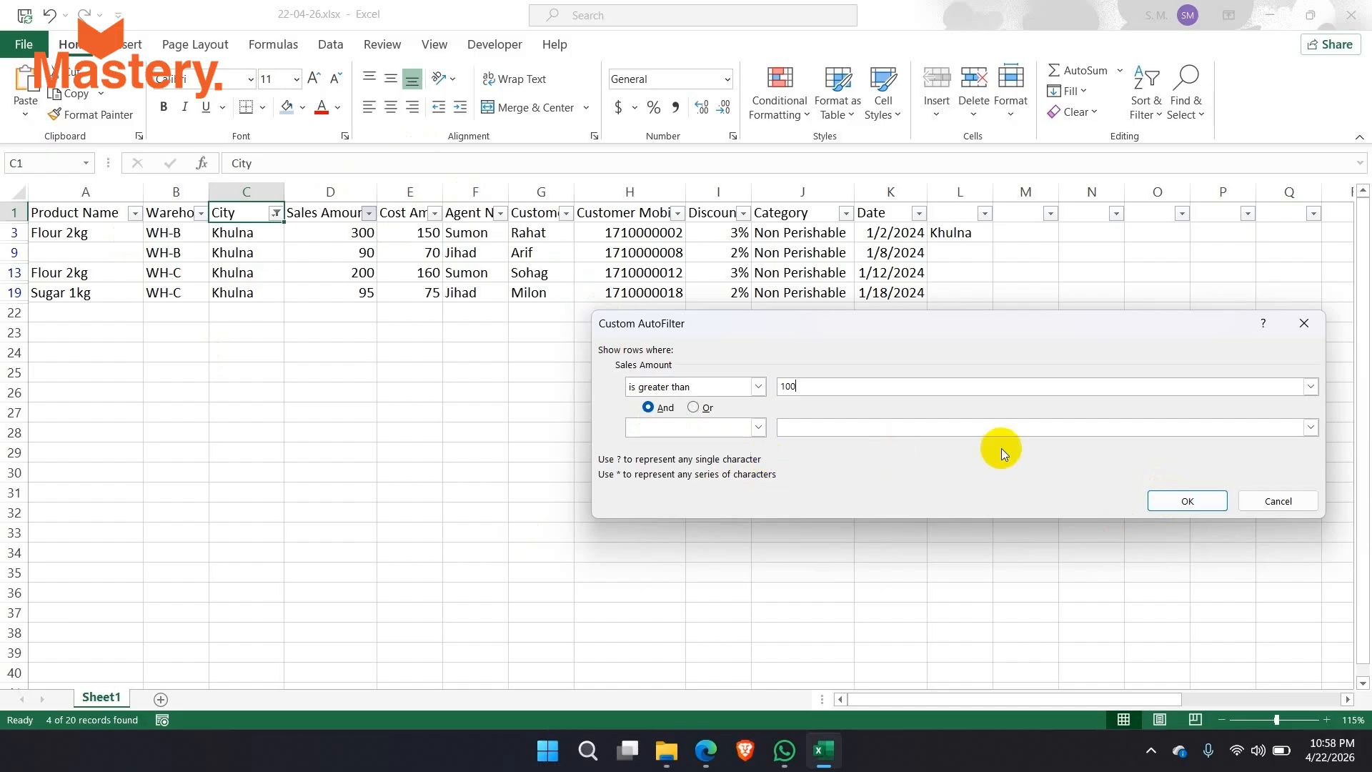
pyautogui.doubleClick(789, 384)
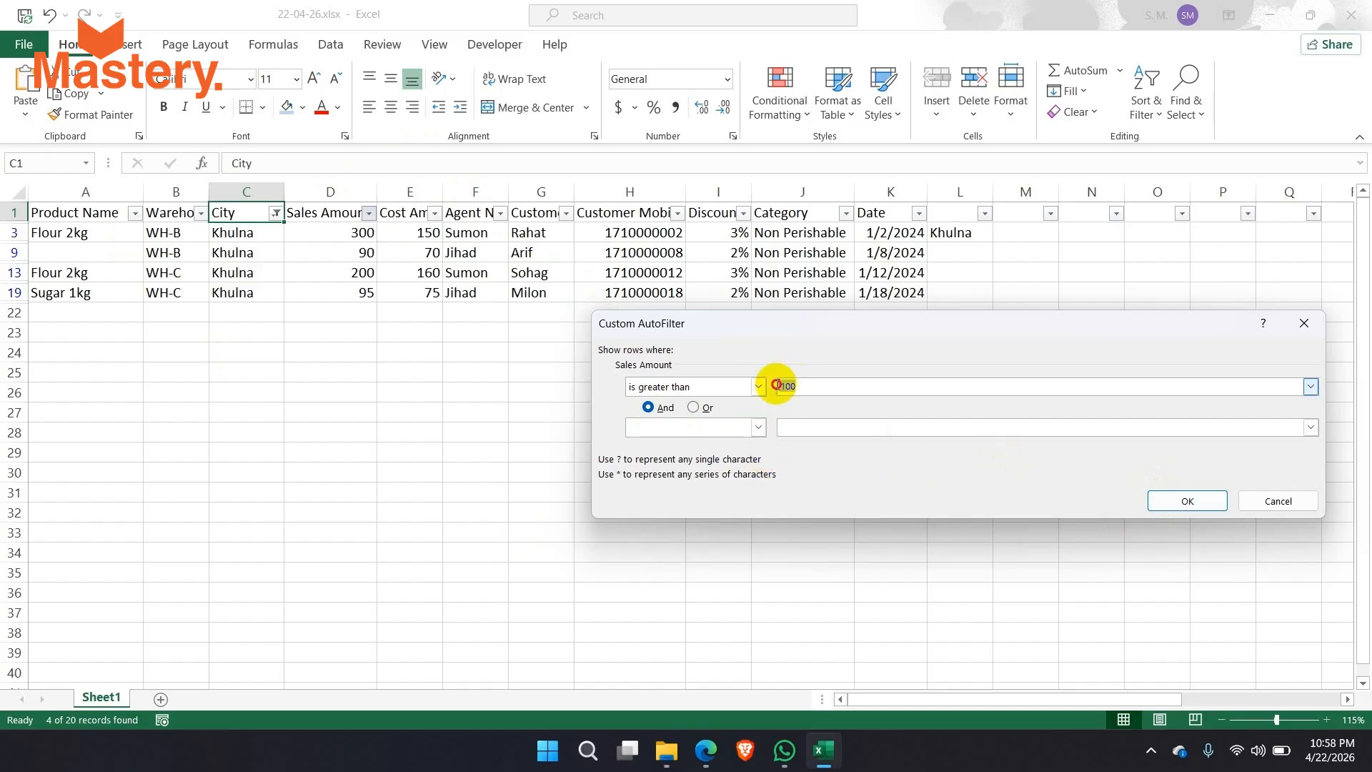
pyautogui.click(1188, 501)
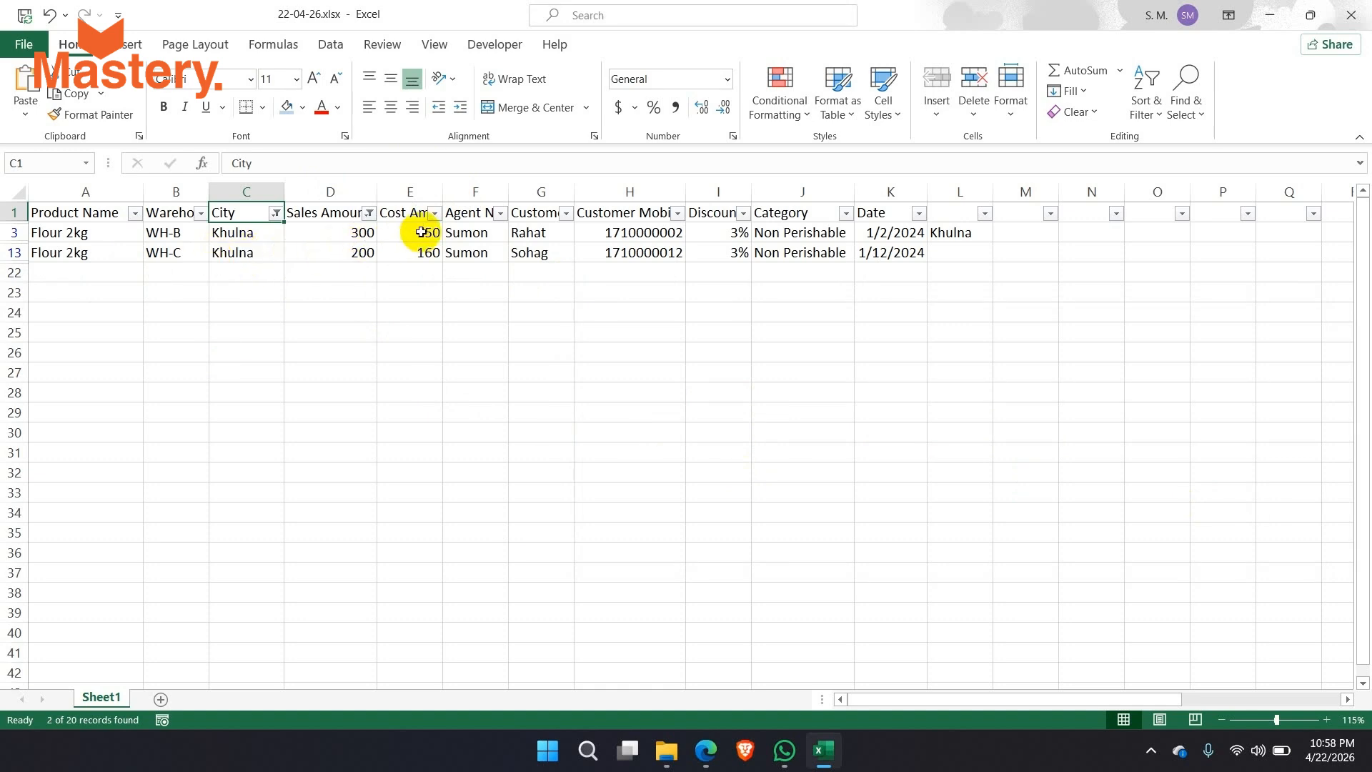
pyautogui.moveTo(350, 232); pyautogui.dragTo(337, 258)
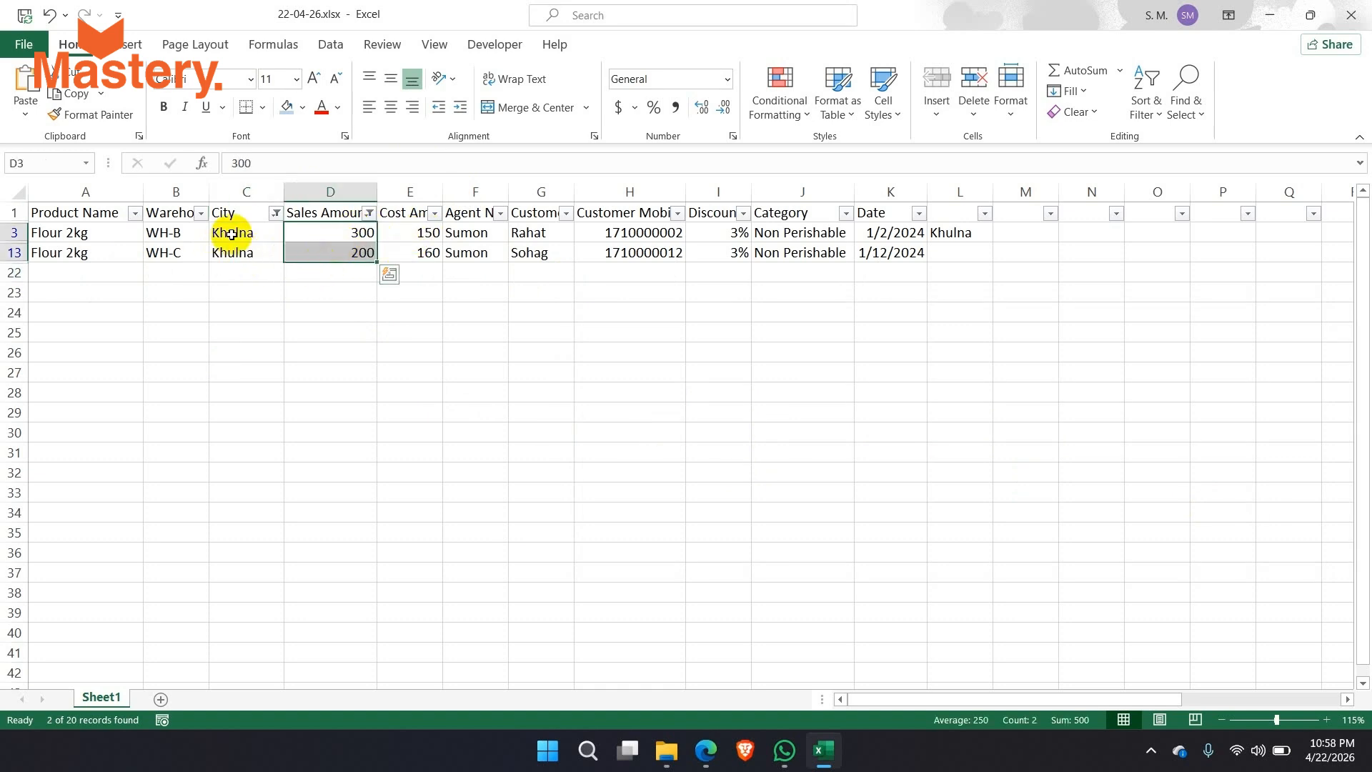
pyautogui.click(254, 276)
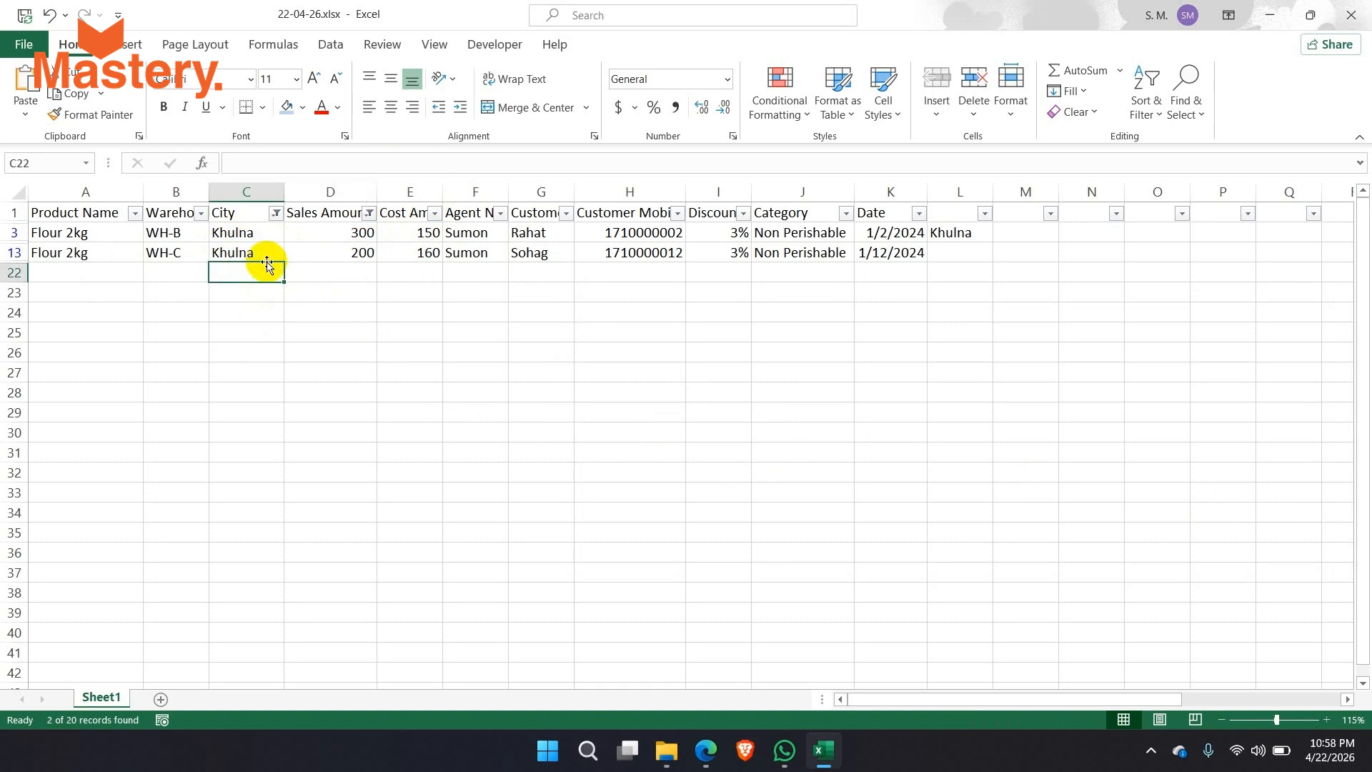
# Show all cities again in the City column's filter.
pyautogui.click(276, 213)
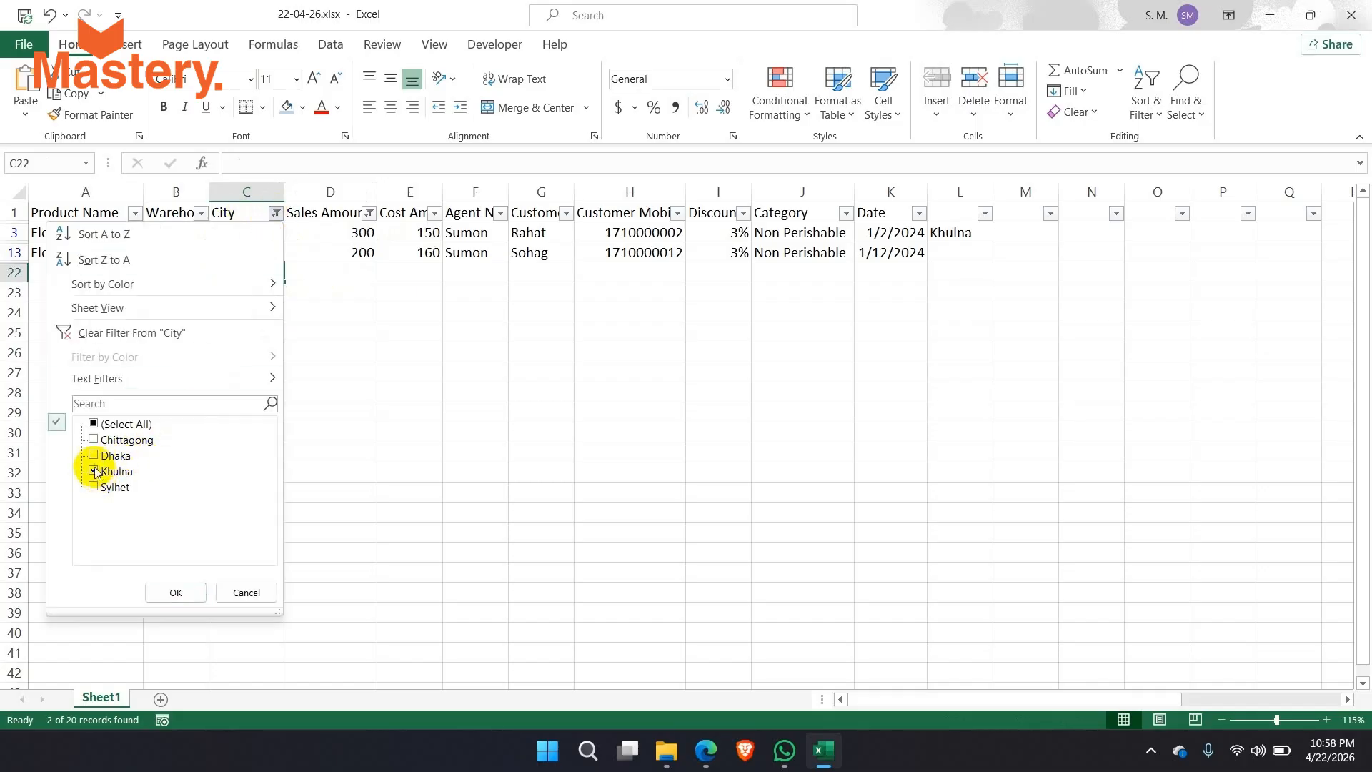
pyautogui.click(94, 424)
pyautogui.click(163, 601)
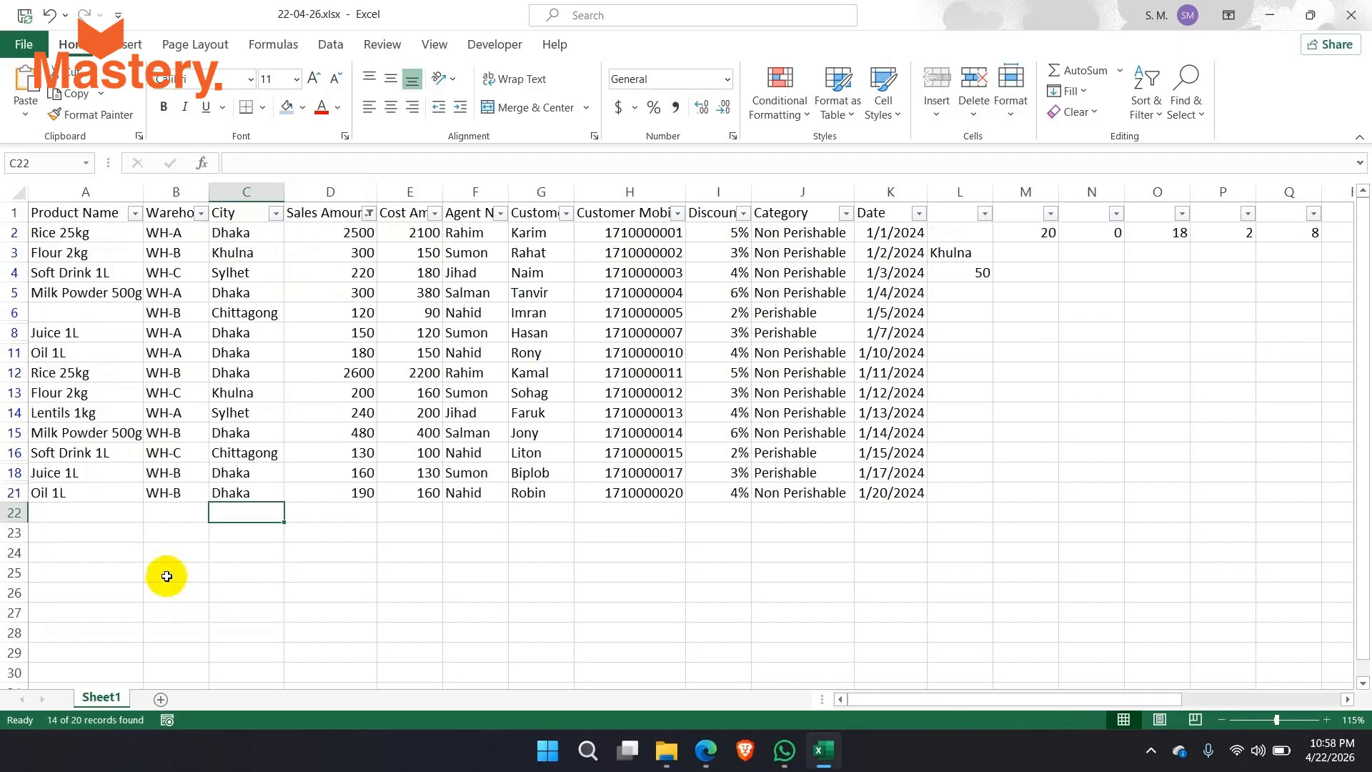
# Switch to the Google Meet call to check the raised hands, and return to the Excel workbook.
pyautogui.click(410, 312)
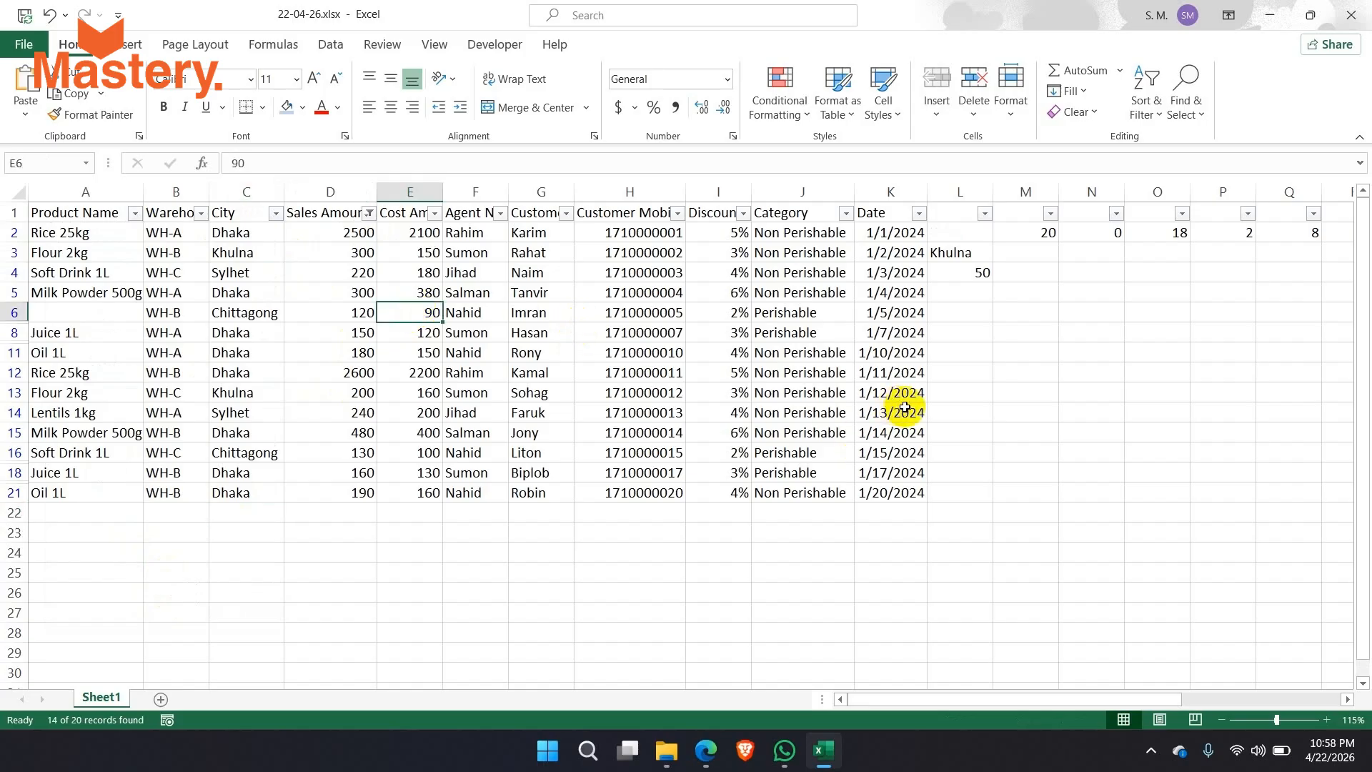
pyautogui.click(706, 750)
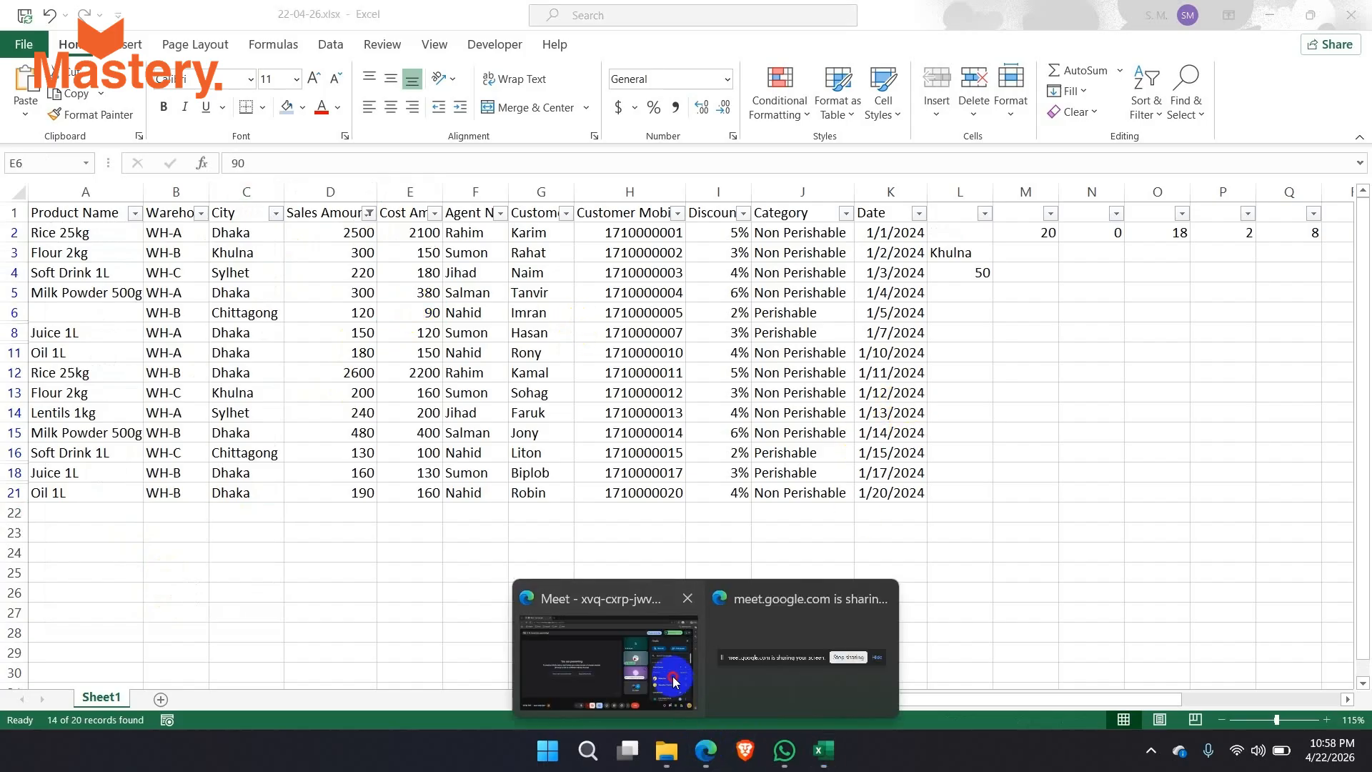
pyautogui.click(675, 681)
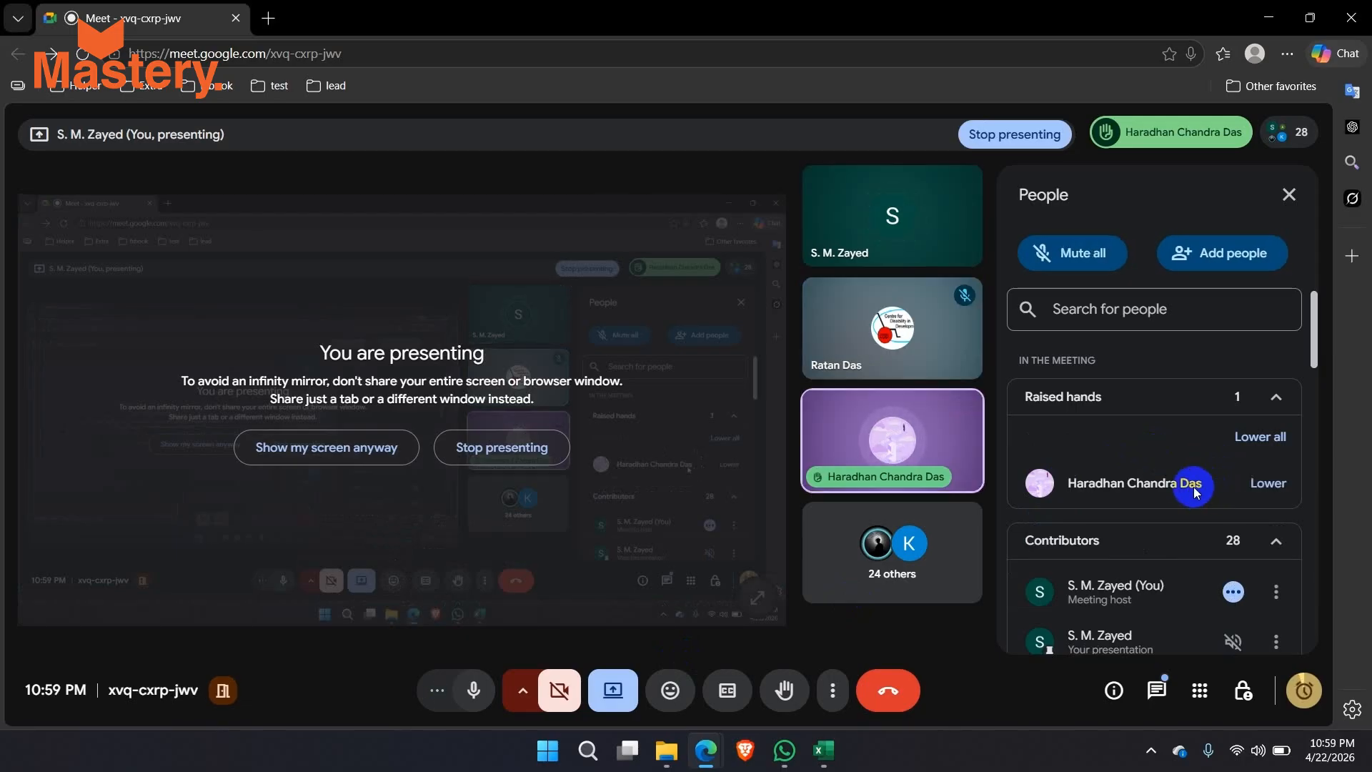
pyautogui.click(824, 751)
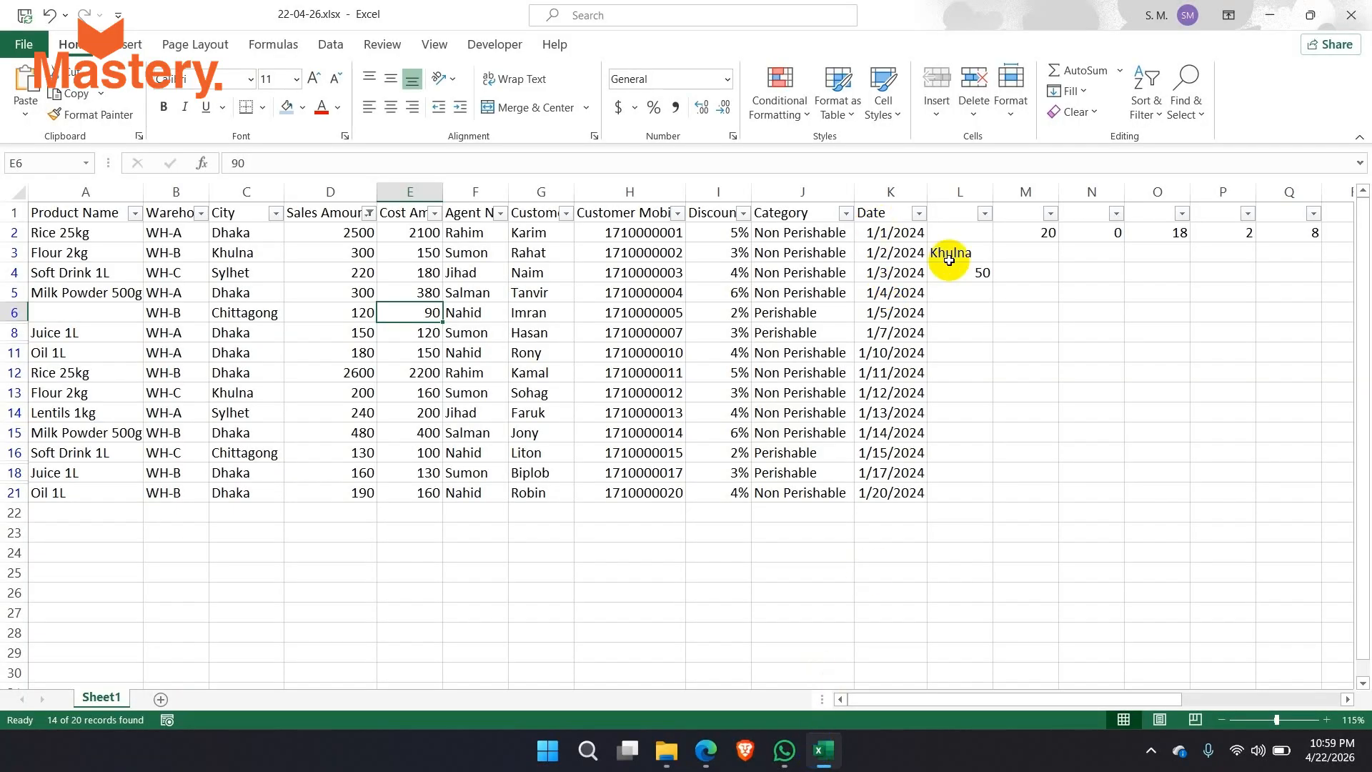
# Turn off the filters on the sales data so all rows are shown again.
pyautogui.moveTo(1002, 703); pyautogui.dragTo(1002, 703)
pyautogui.hotkey('ctrl', 'shift', 'l')
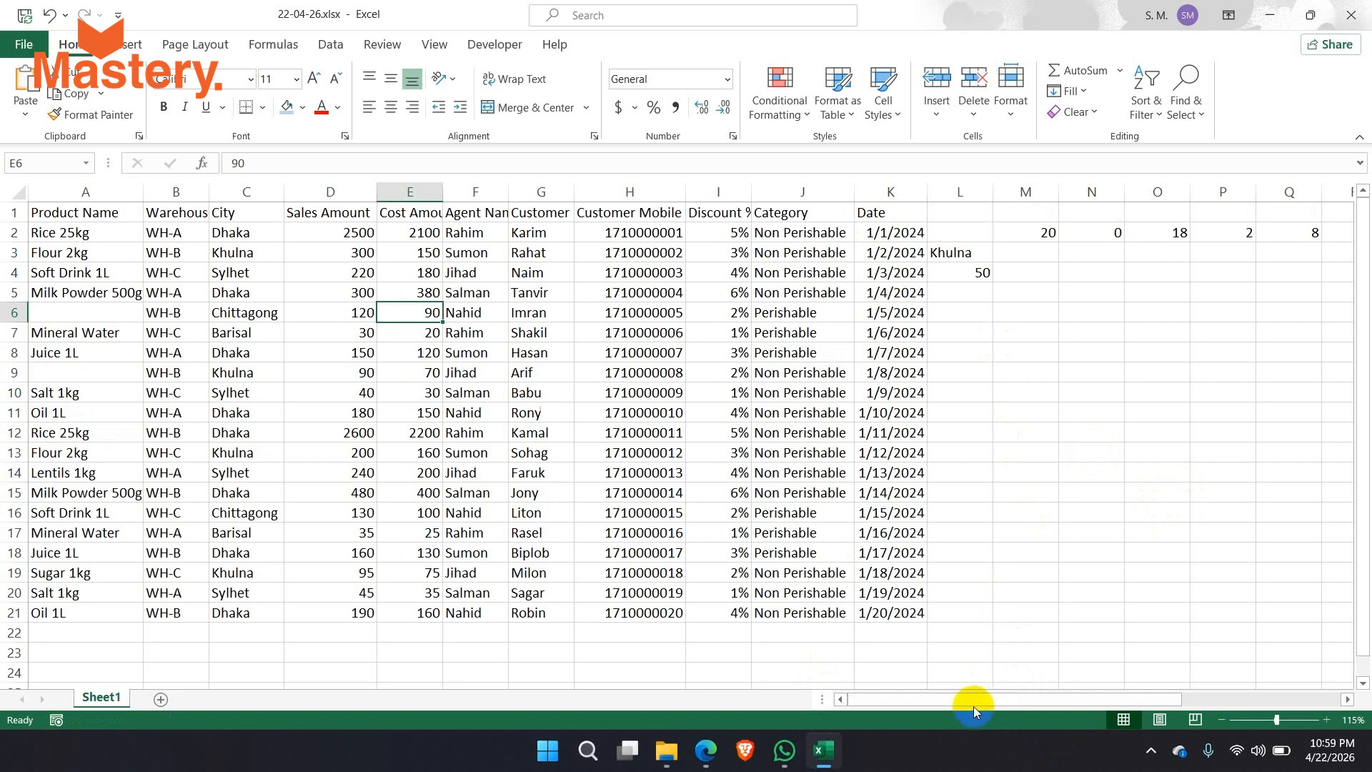
pyautogui.moveTo(972, 702); pyautogui.dragTo(972, 702)
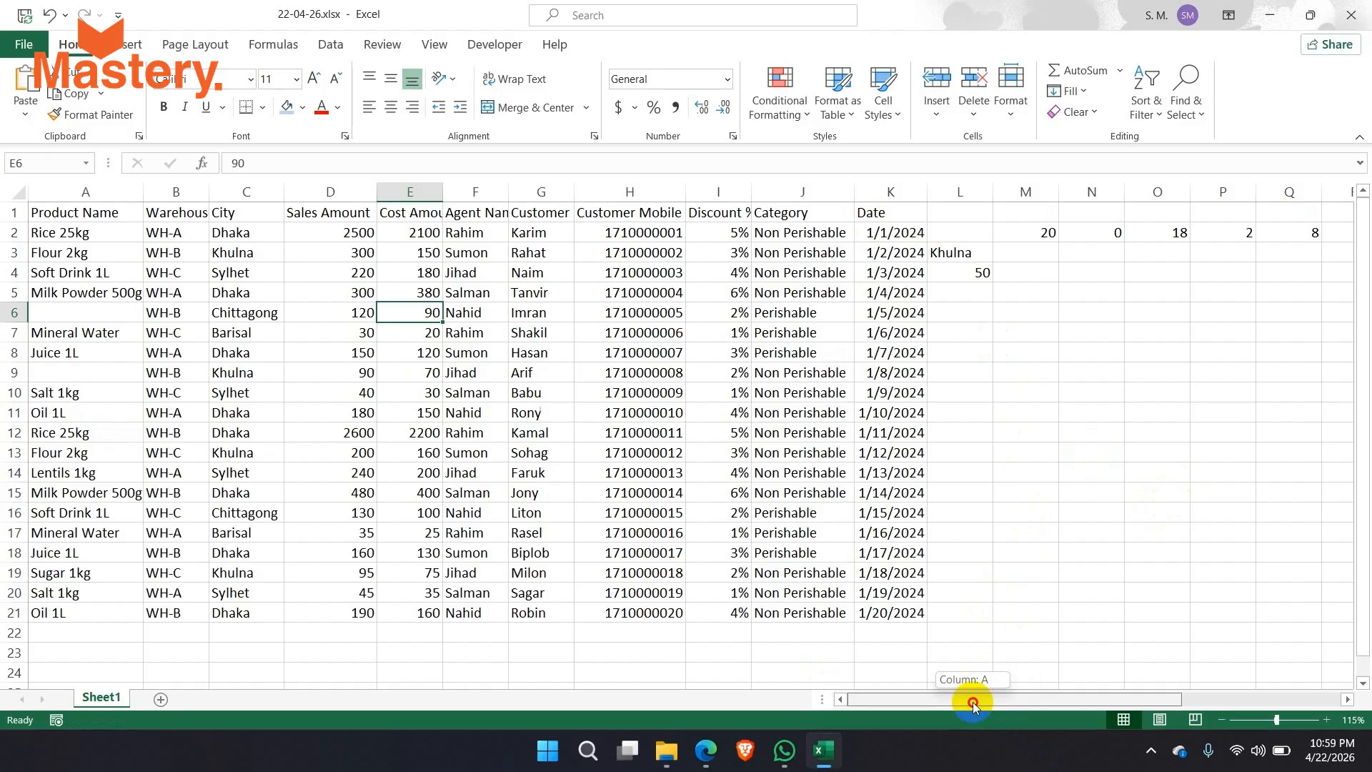
pyautogui.moveTo(972, 702); pyautogui.dragTo(959, 701)
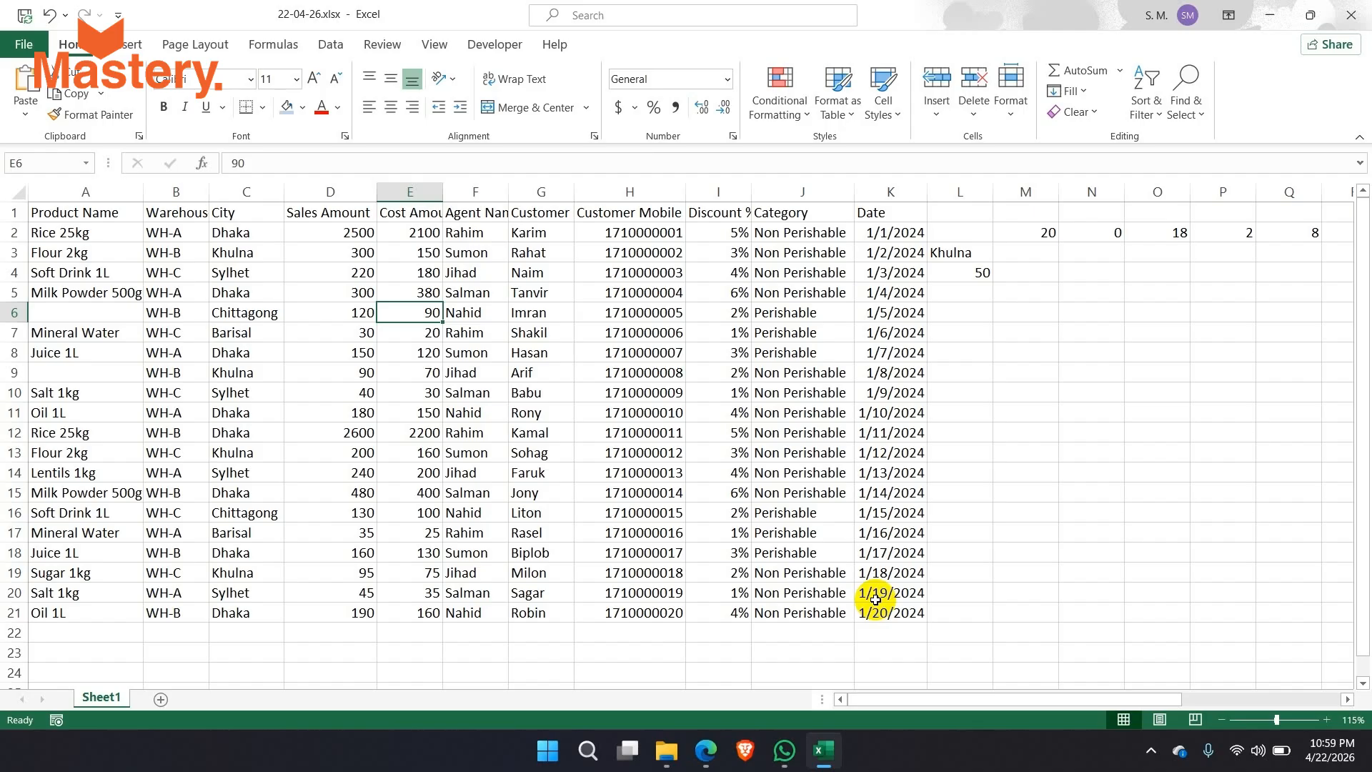
# Enter =UNIQUE(C:C) in cell AC2 to list each distinct city.
pyautogui.moveTo(965, 703)
pyautogui.mouseDown()
pyautogui.moveTo(1332, 674)
pyautogui.moveTo(1255, 676)
pyautogui.mouseUp()
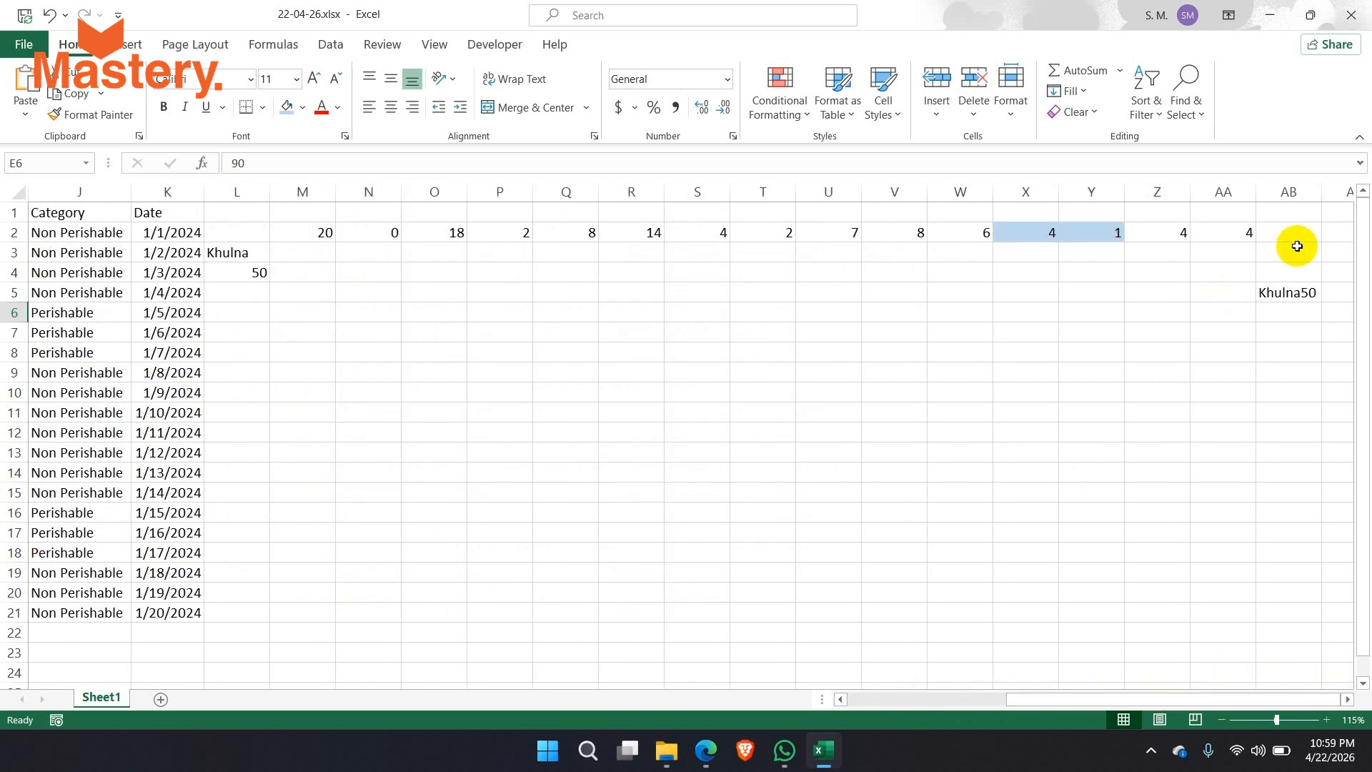
pyautogui.click(1336, 232)
pyautogui.write('=')
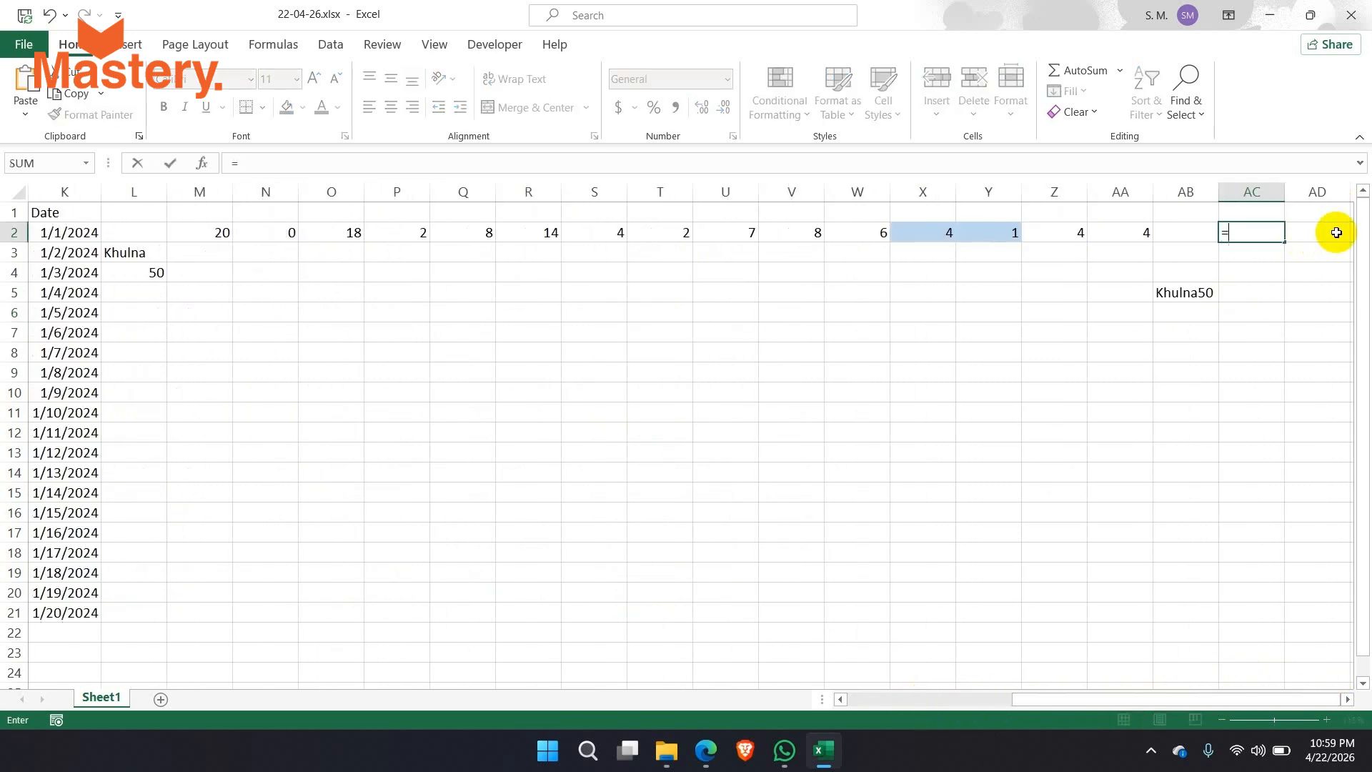
pyautogui.write('uniq')
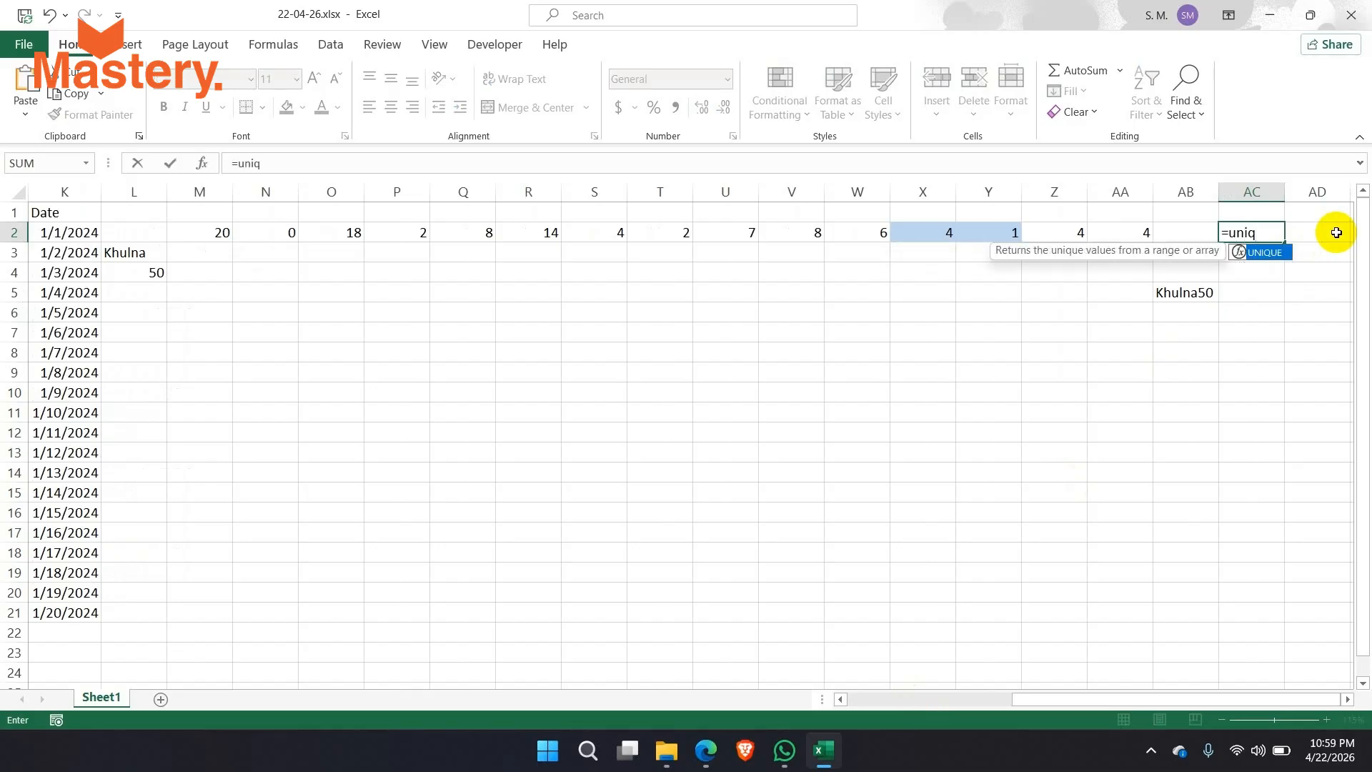
pyautogui.press('Tab')
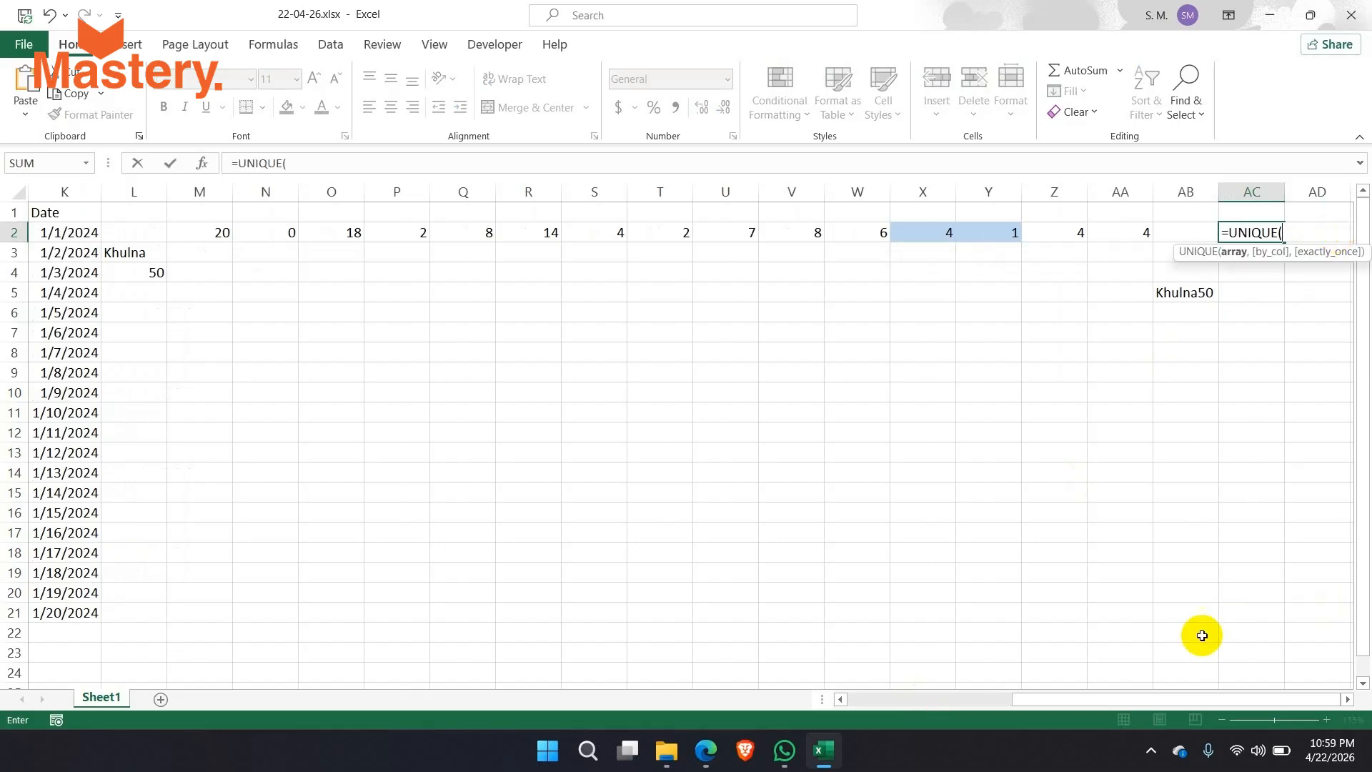
pyautogui.moveTo(1160, 700); pyautogui.dragTo(997, 701)
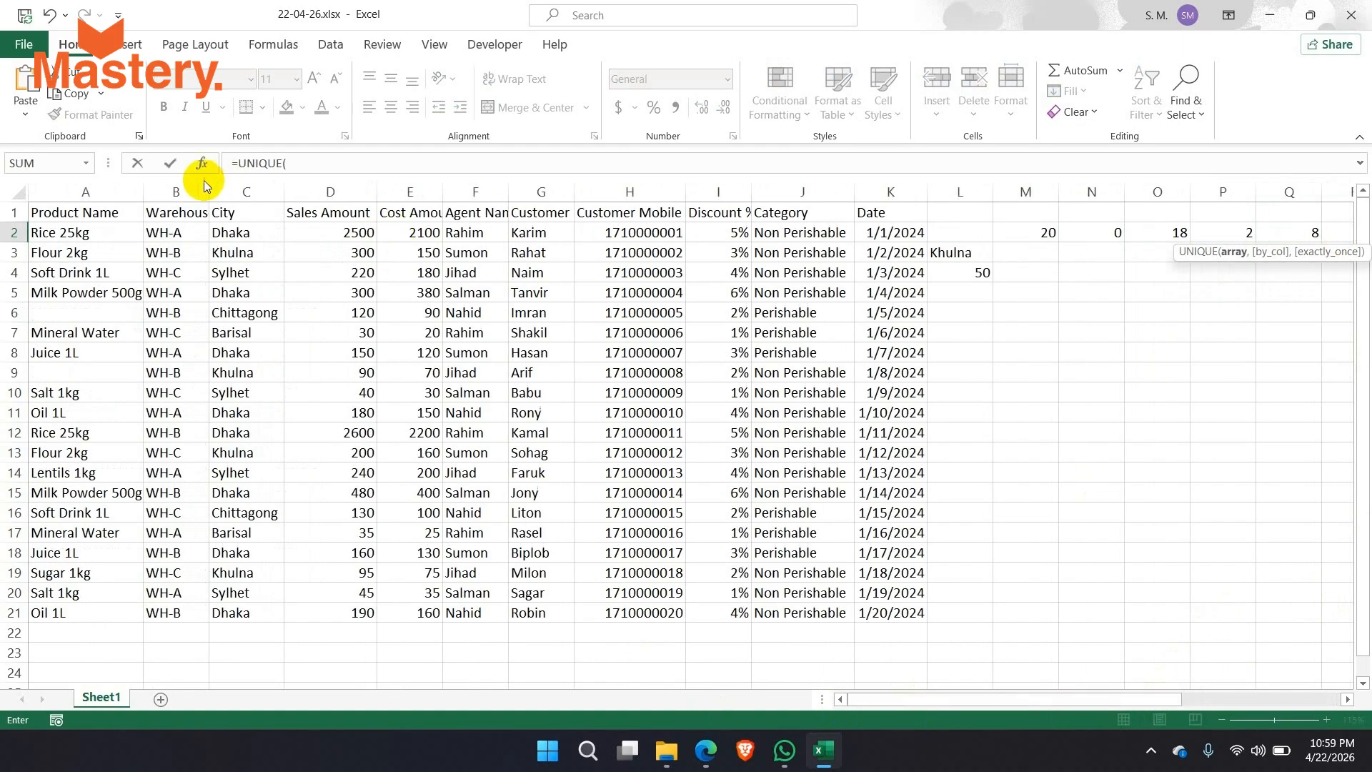
pyautogui.click(249, 188)
pyautogui.press('Return')
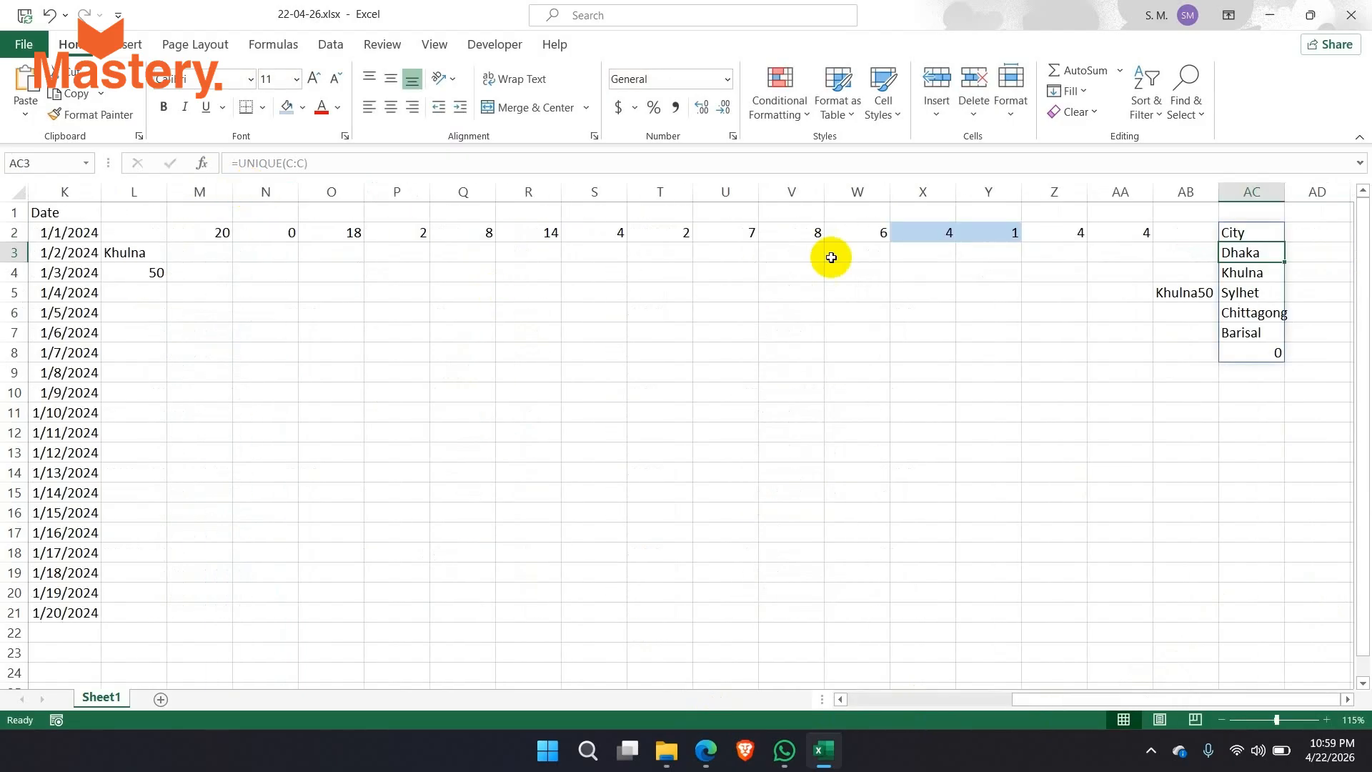
# Inspect the spilled city list in AC2:AC8 and its source formula.
pyautogui.click(1253, 233)
pyautogui.click(1265, 293)
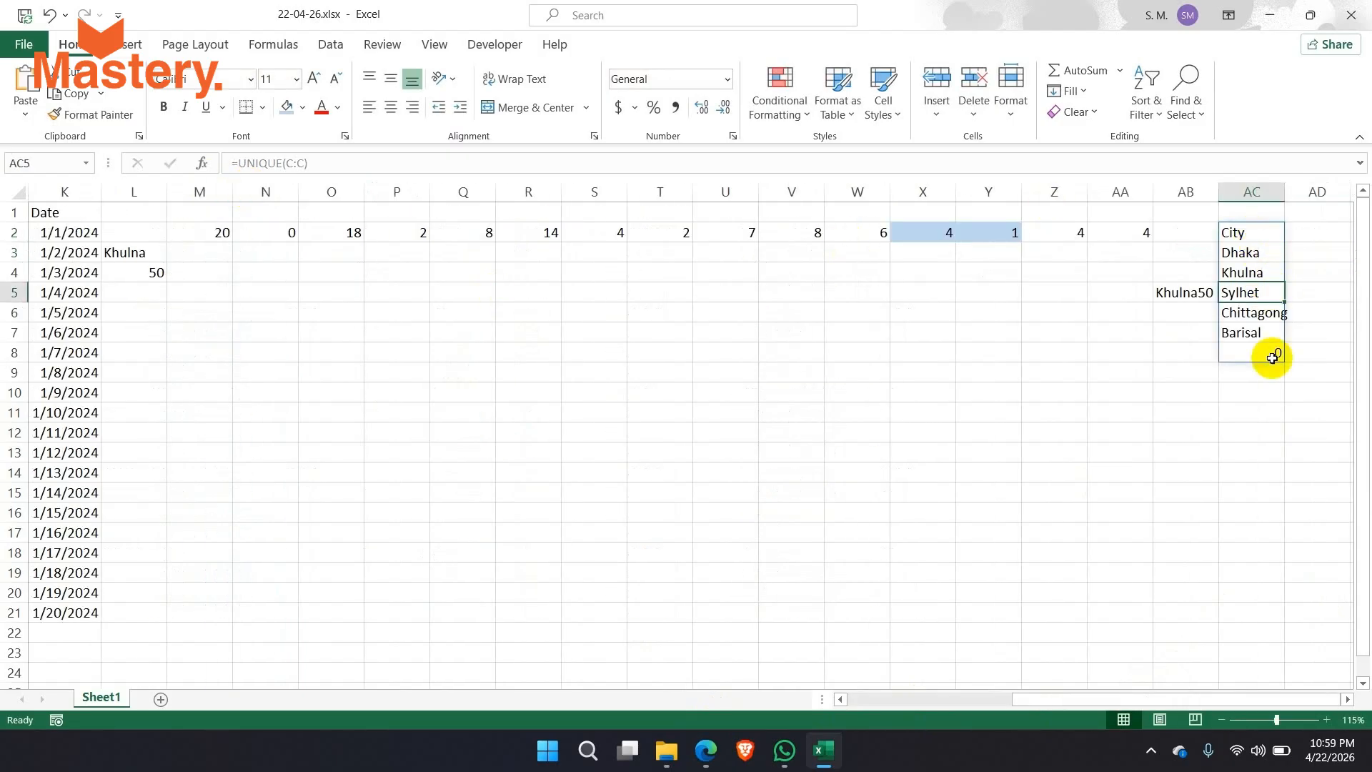
pyautogui.click(1297, 233)
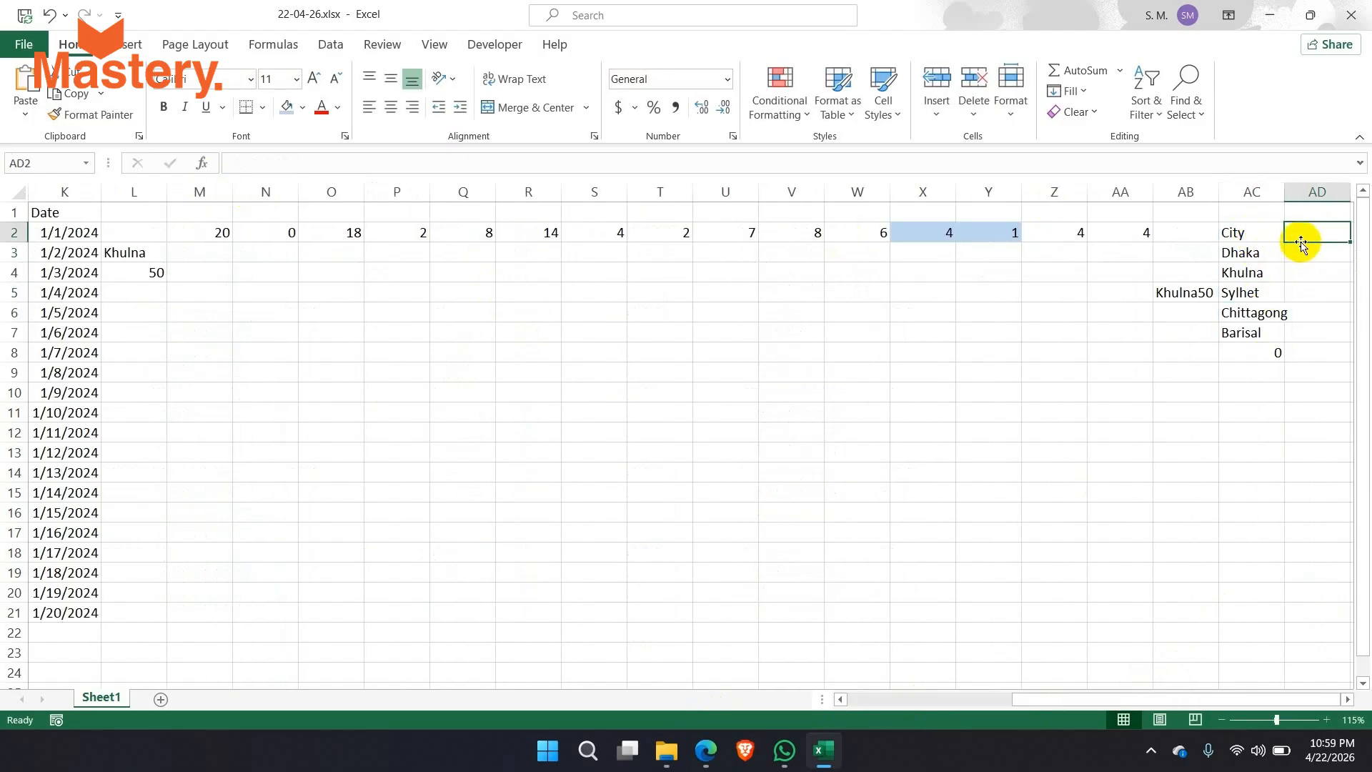
pyautogui.moveTo(1258, 232); pyautogui.dragTo(1272, 350)
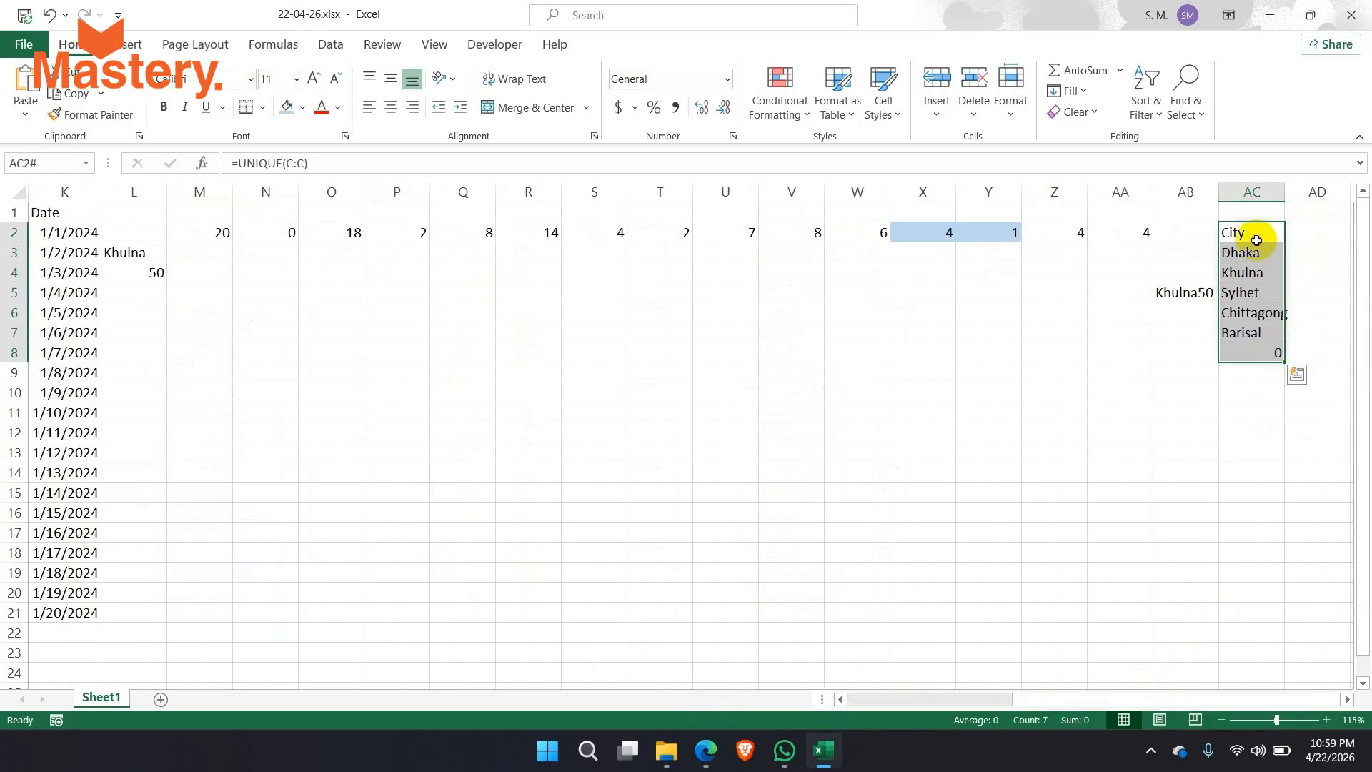
pyautogui.click(1256, 227)
# Start a COUNTIFS formula in cell AD3 beside Dhaka.
pyautogui.click(1319, 246)
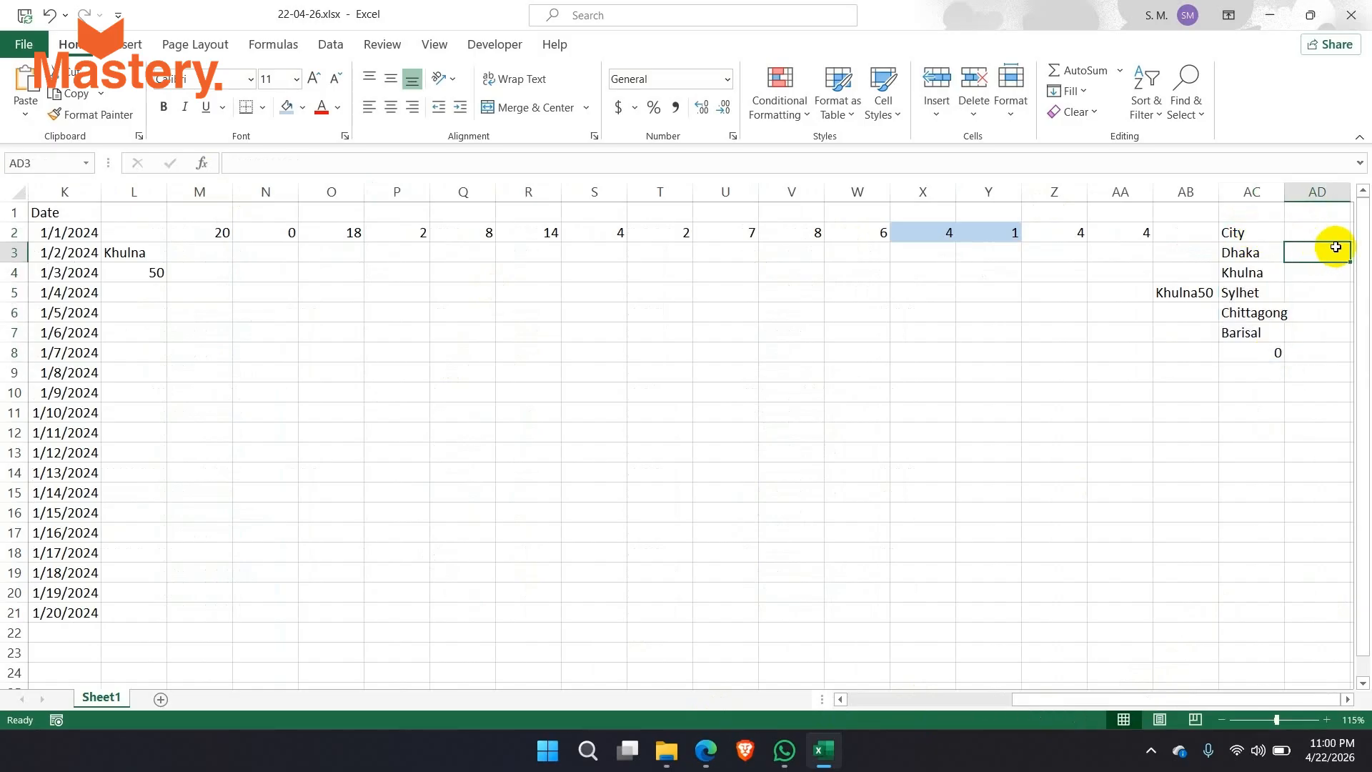
pyautogui.write('=')
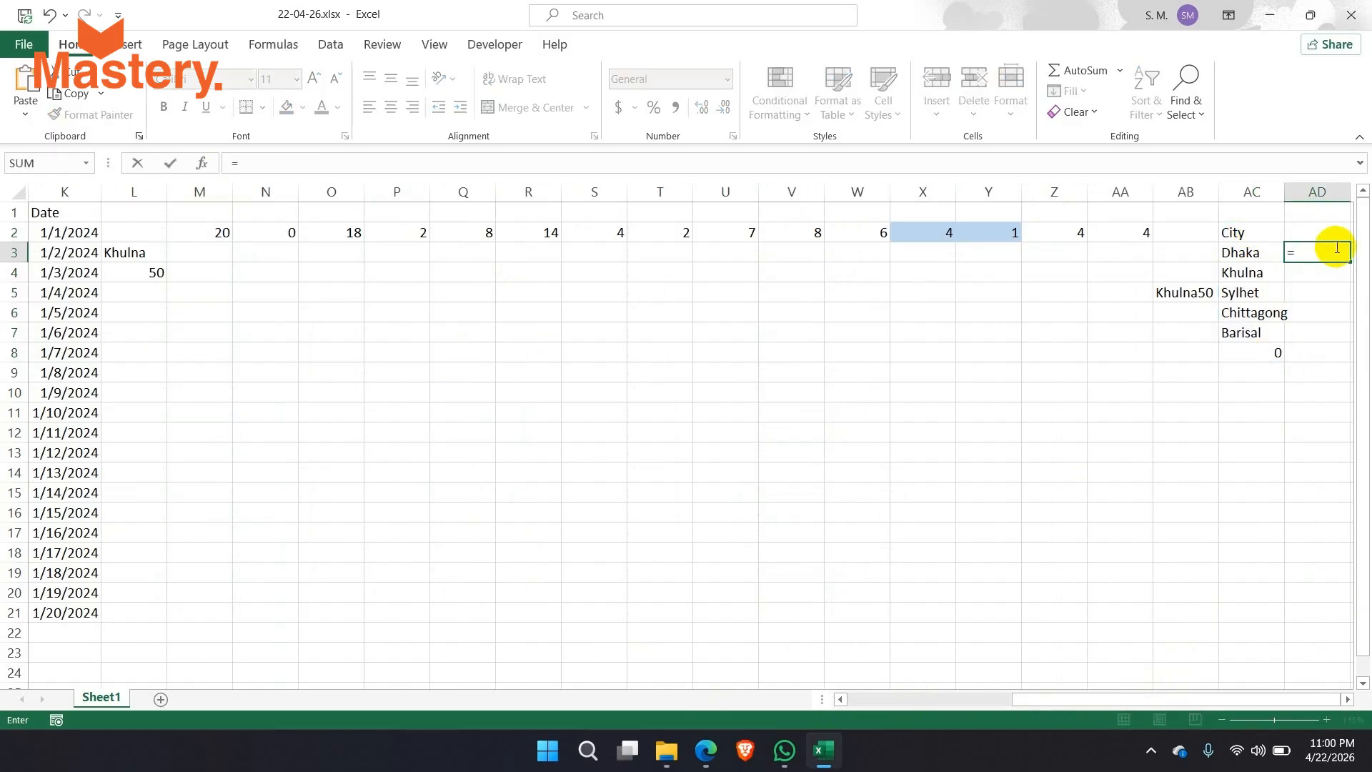
pyautogui.write('couny')
pyautogui.write('tis')
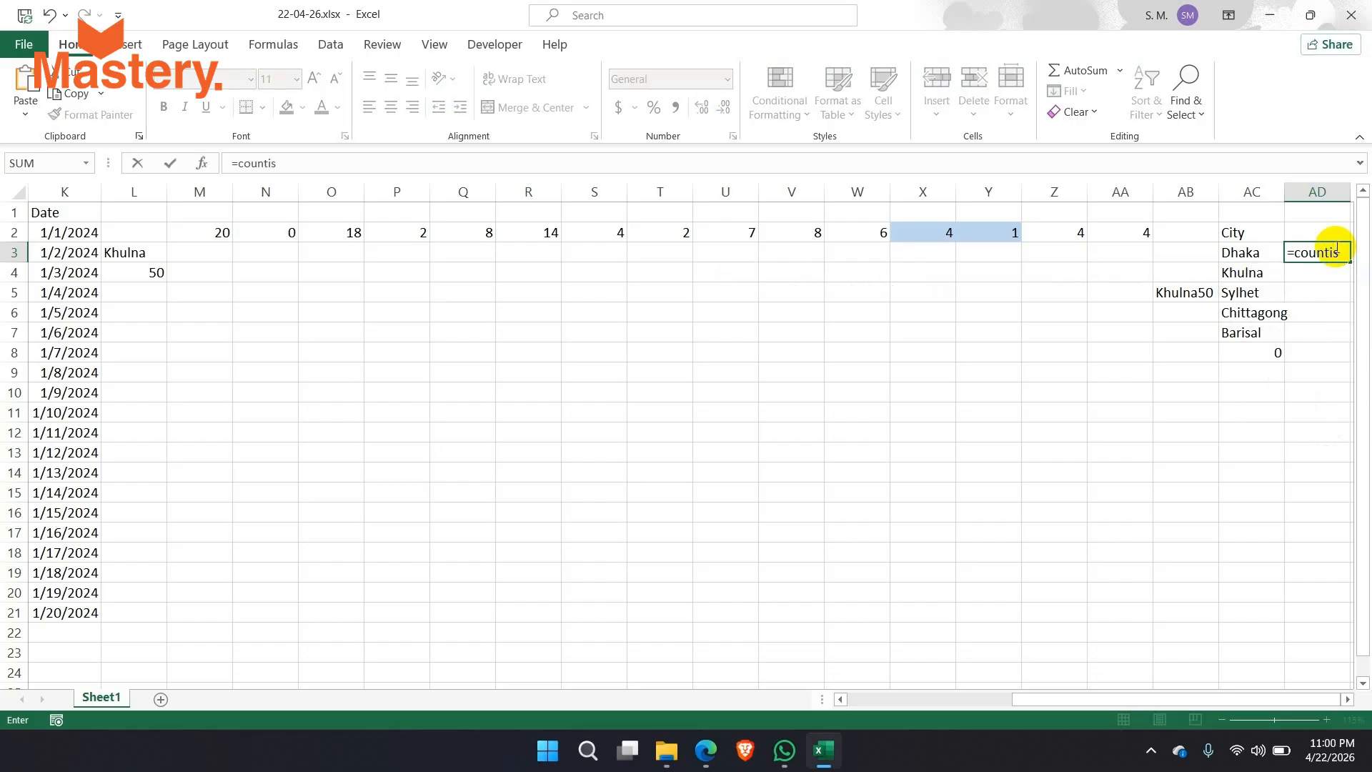
pyautogui.press('BackSpace')
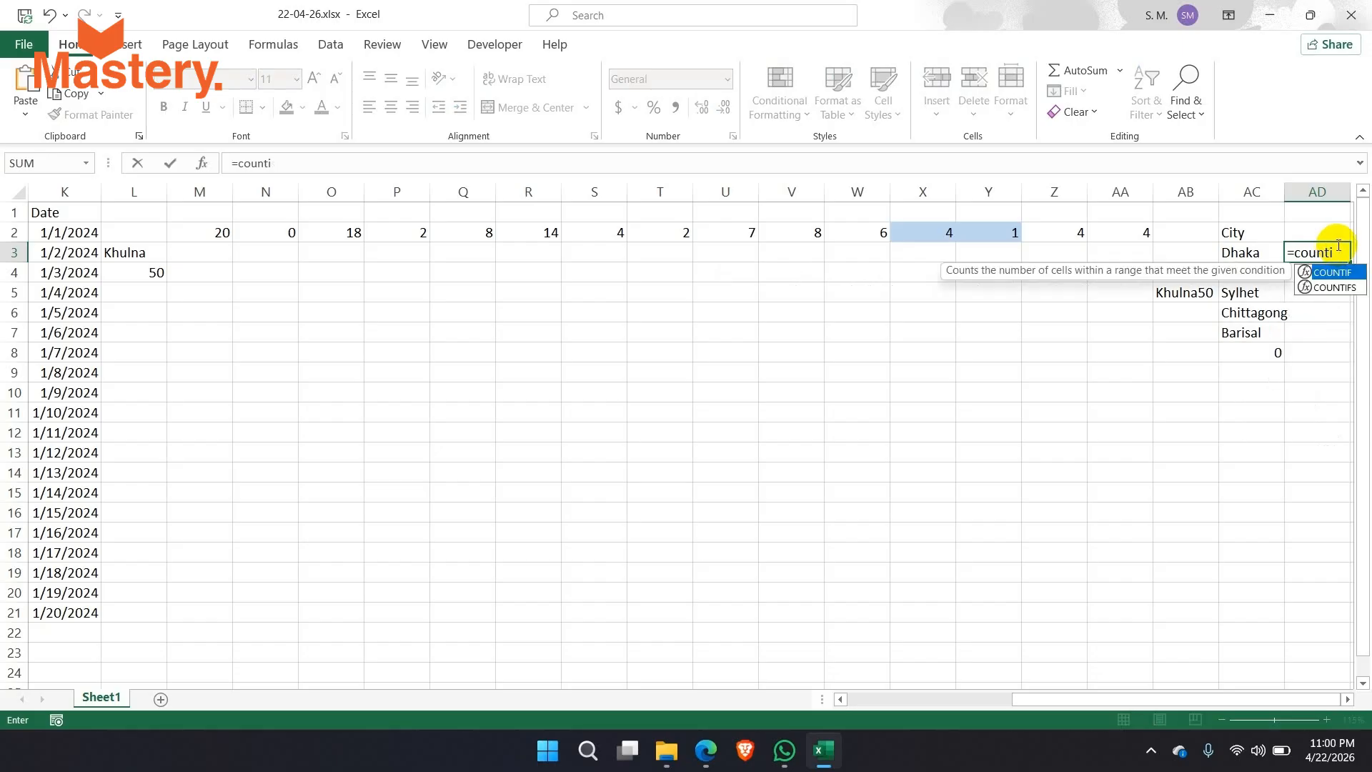
pyautogui.click(143, 254)
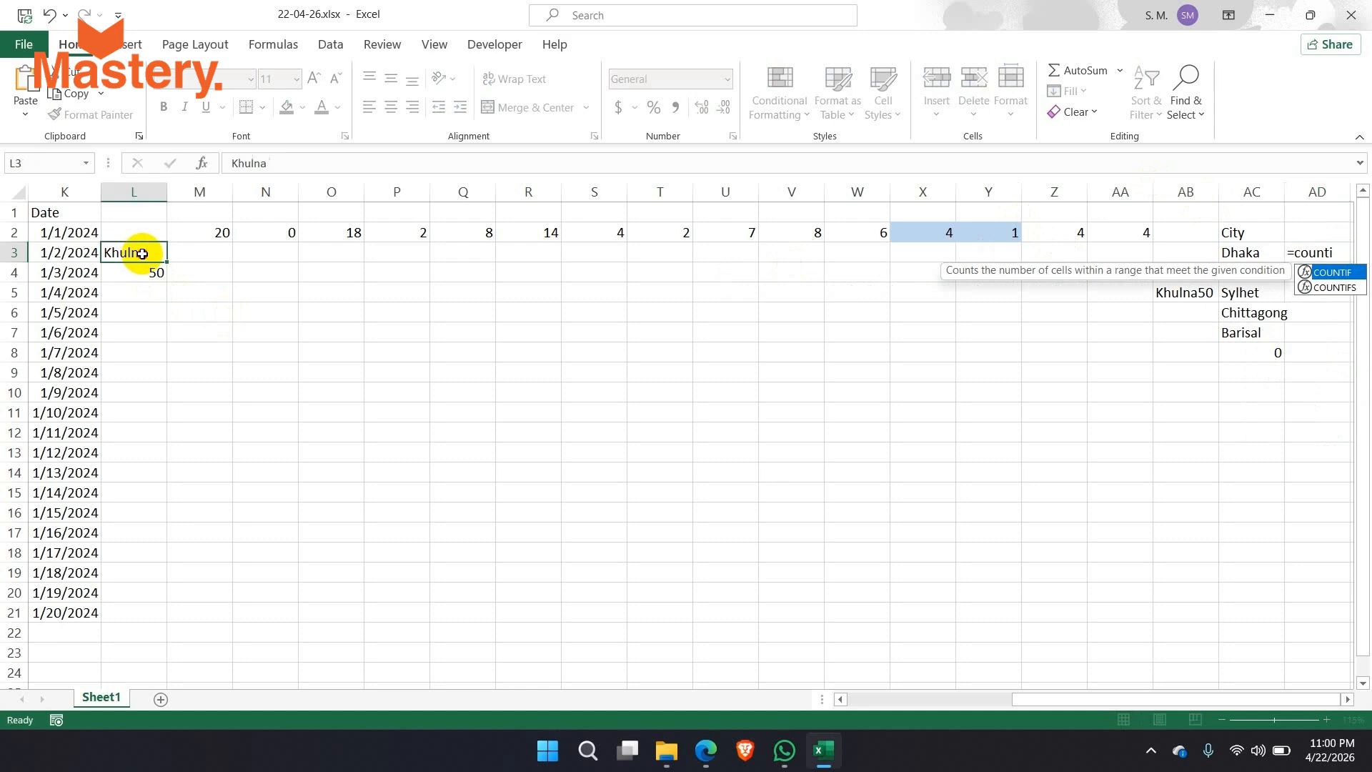
pyautogui.click(1247, 256)
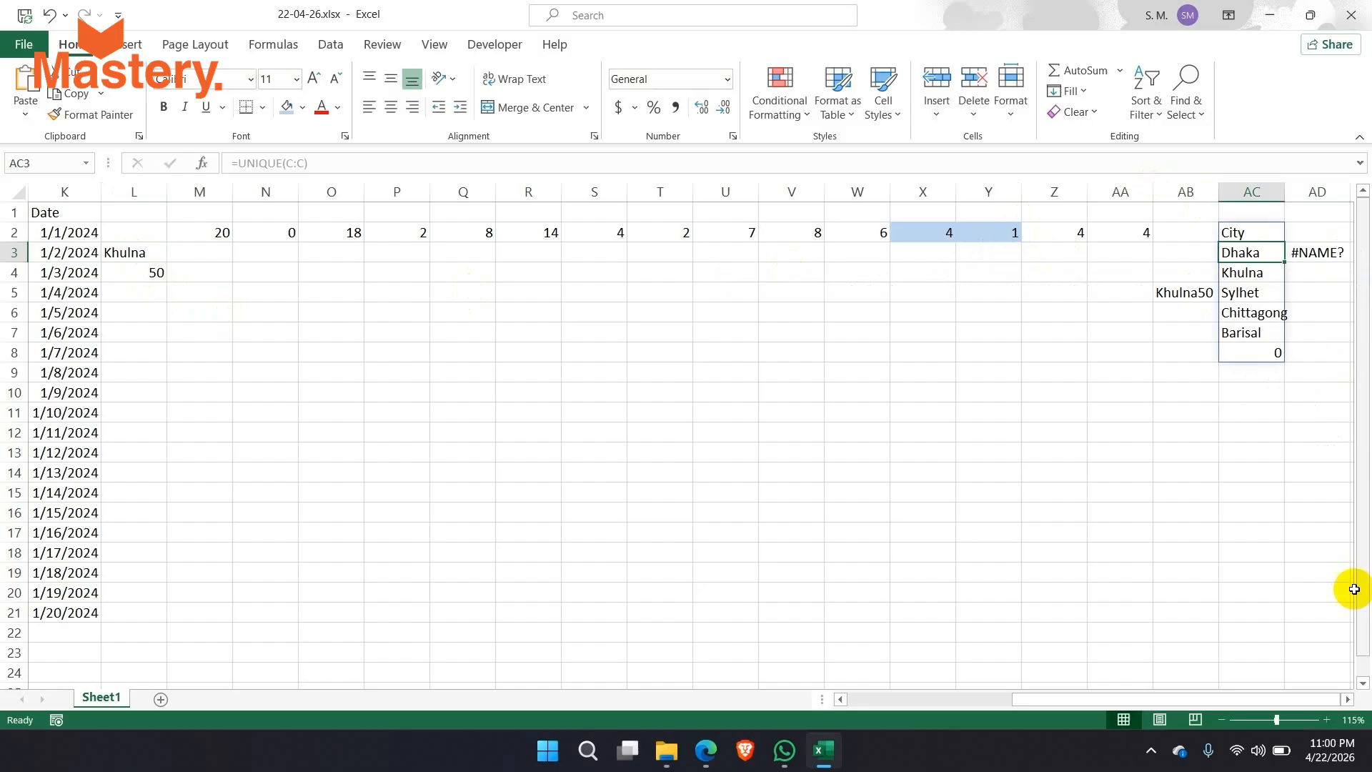
pyautogui.click(1316, 255)
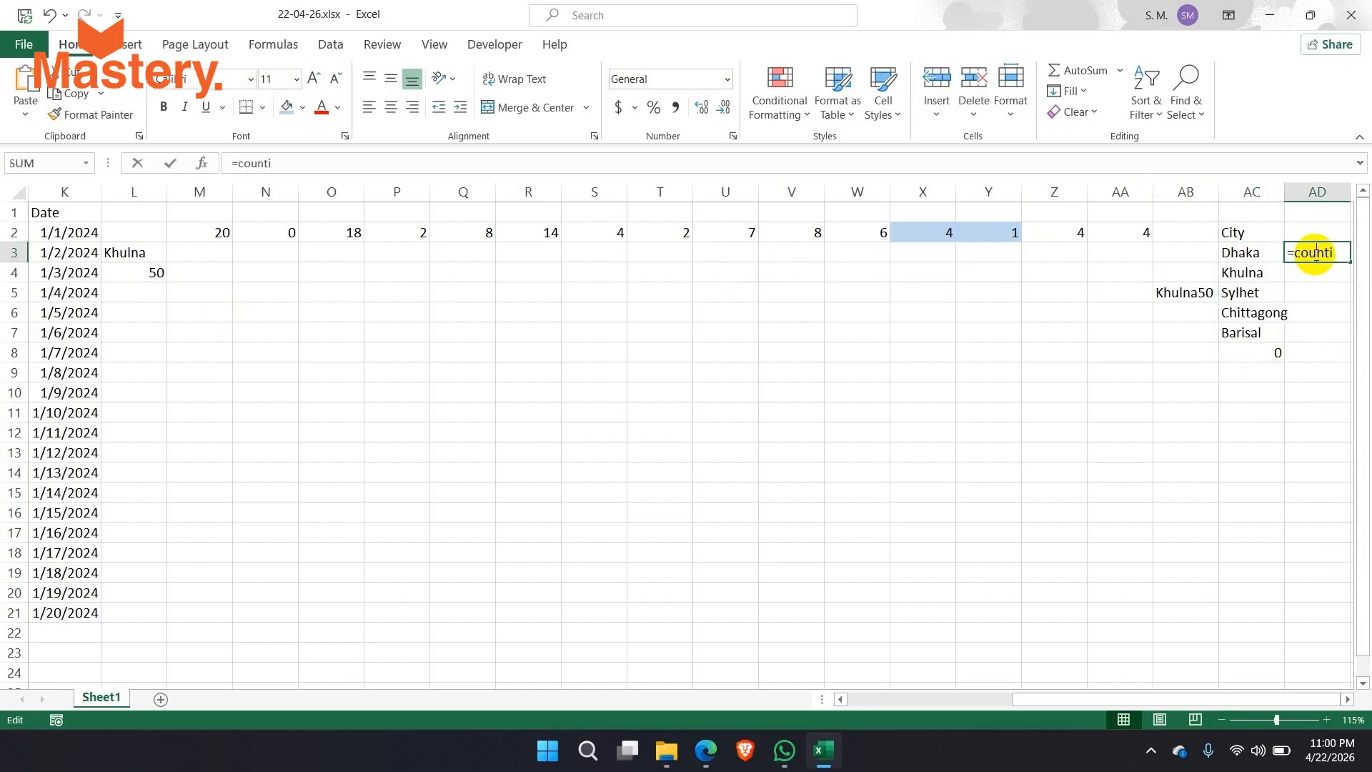
pyautogui.press('BackSpace')
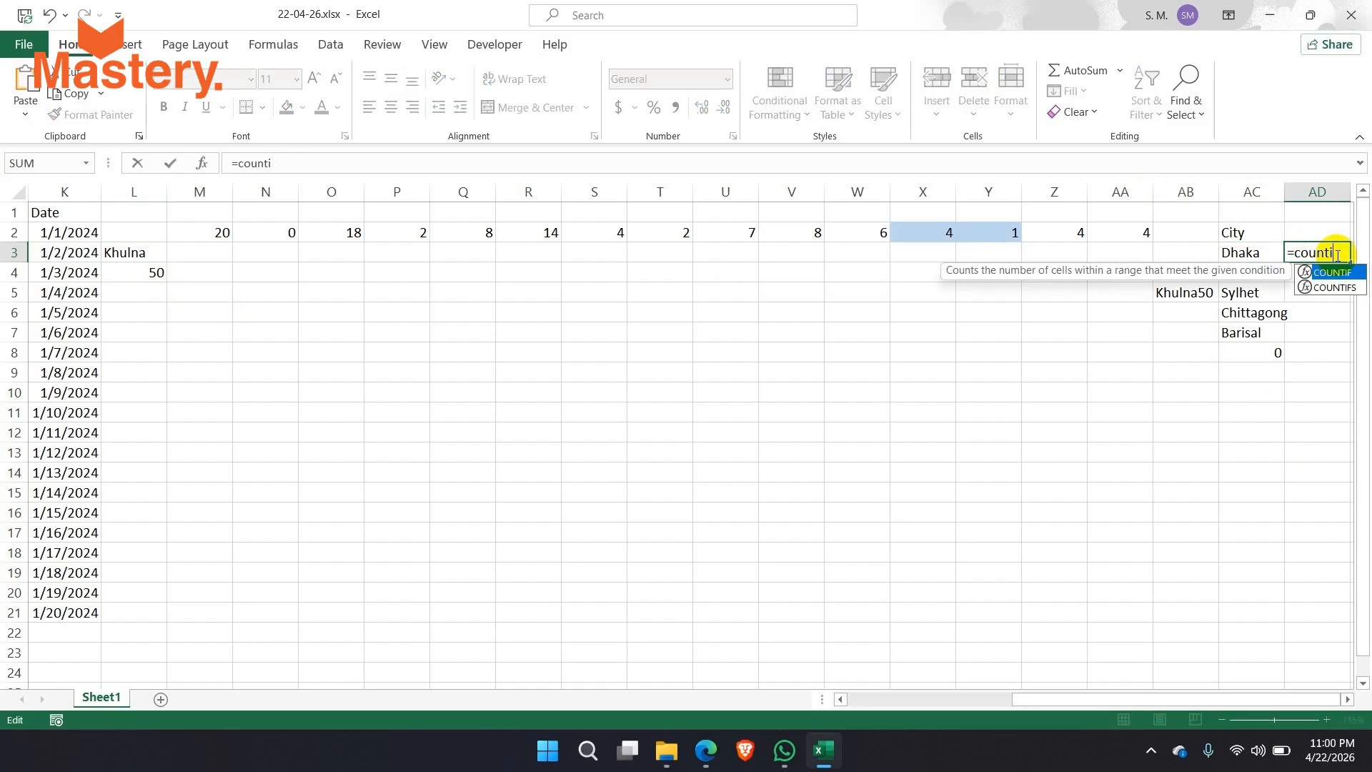
pyautogui.write('fs')
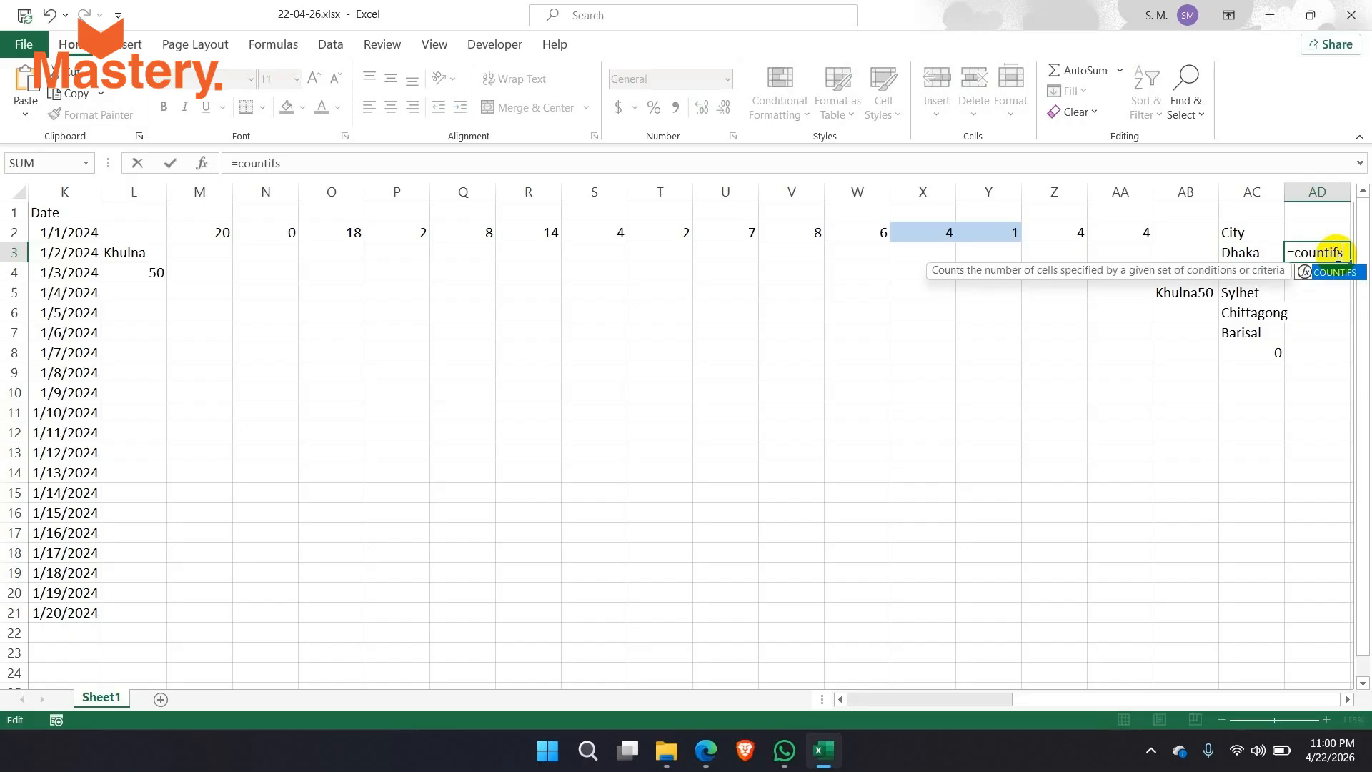
pyautogui.press('Tab')
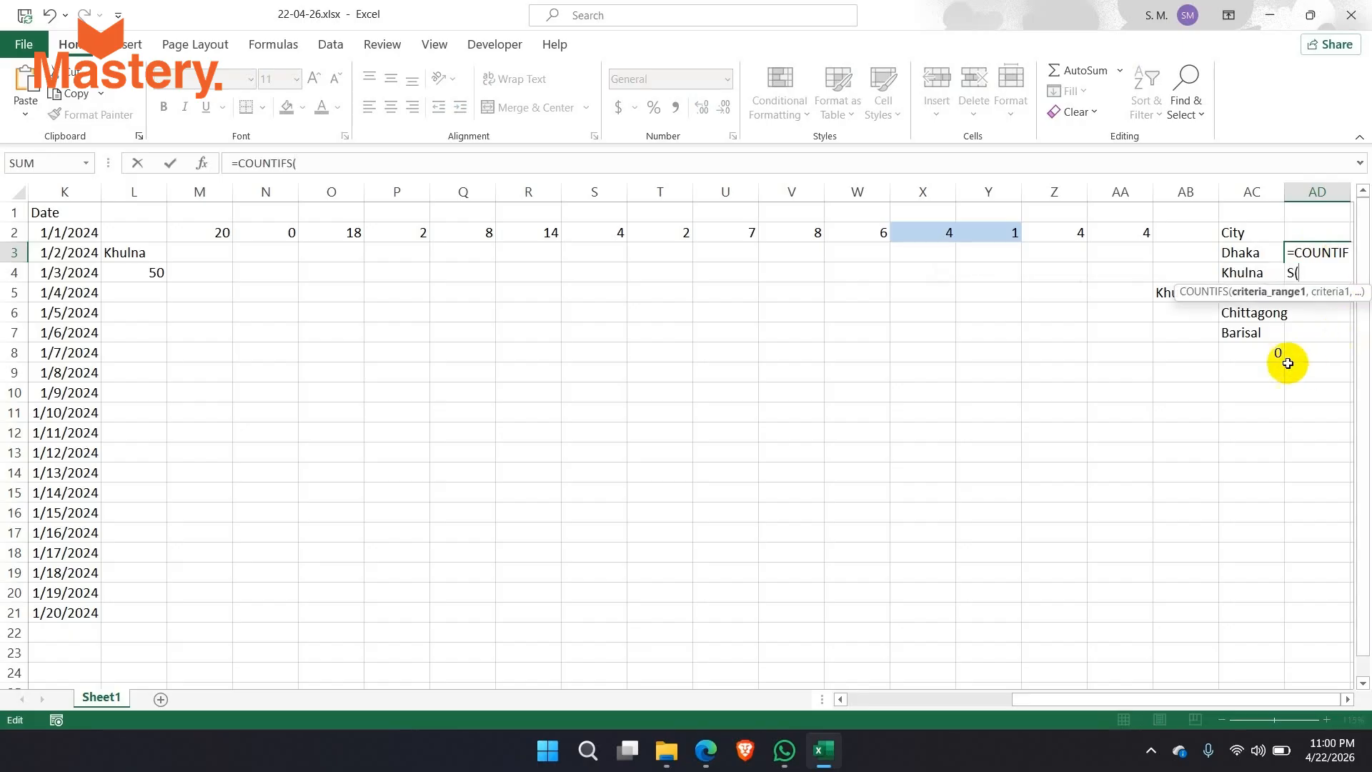
# Complete the AD3 formula as =COUNTIFS(C2:C21,AC3), using the City entries as range and the Dhaka cell as criterion.
pyautogui.moveTo(1094, 699); pyautogui.dragTo(642, 706)
pyautogui.moveTo(251, 232); pyautogui.dragTo(240, 608)
pyautogui.write(',')
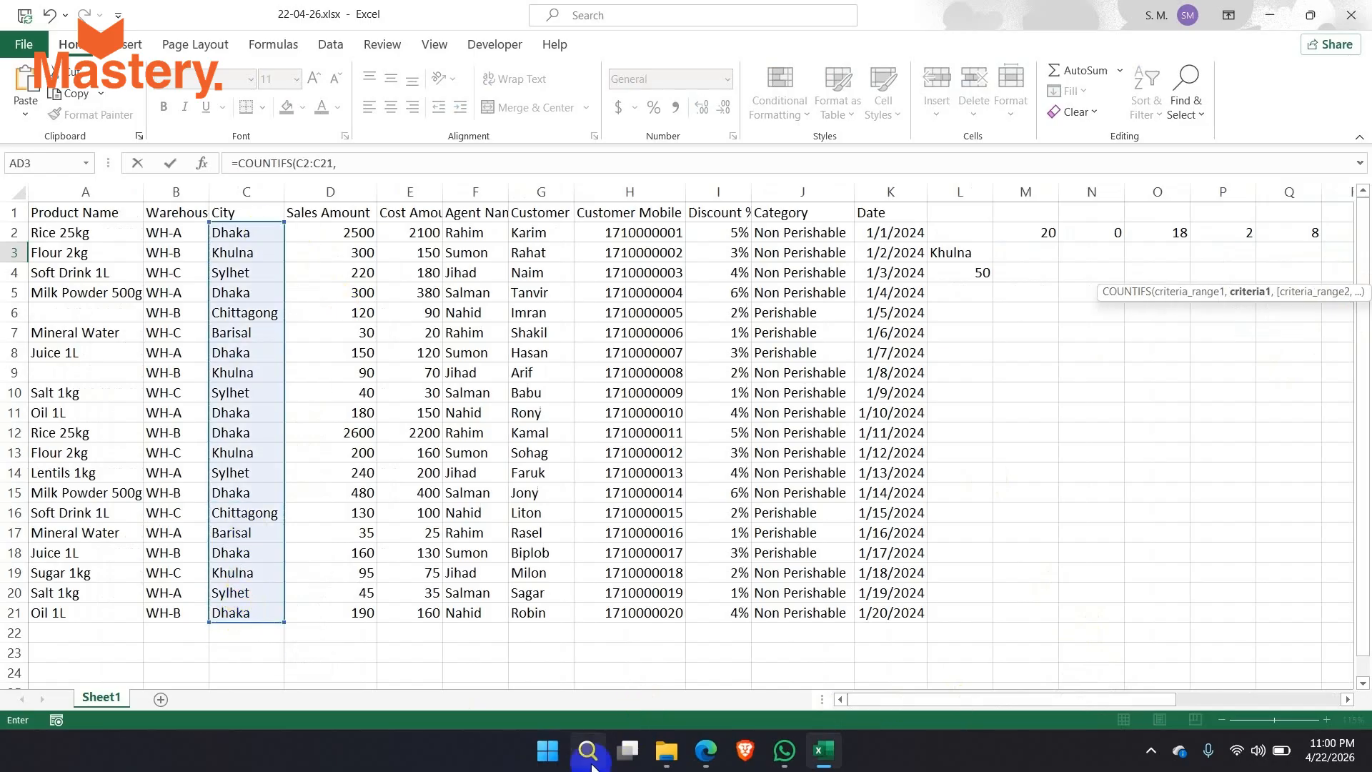
pyautogui.moveTo(913, 703); pyautogui.dragTo(1078, 703)
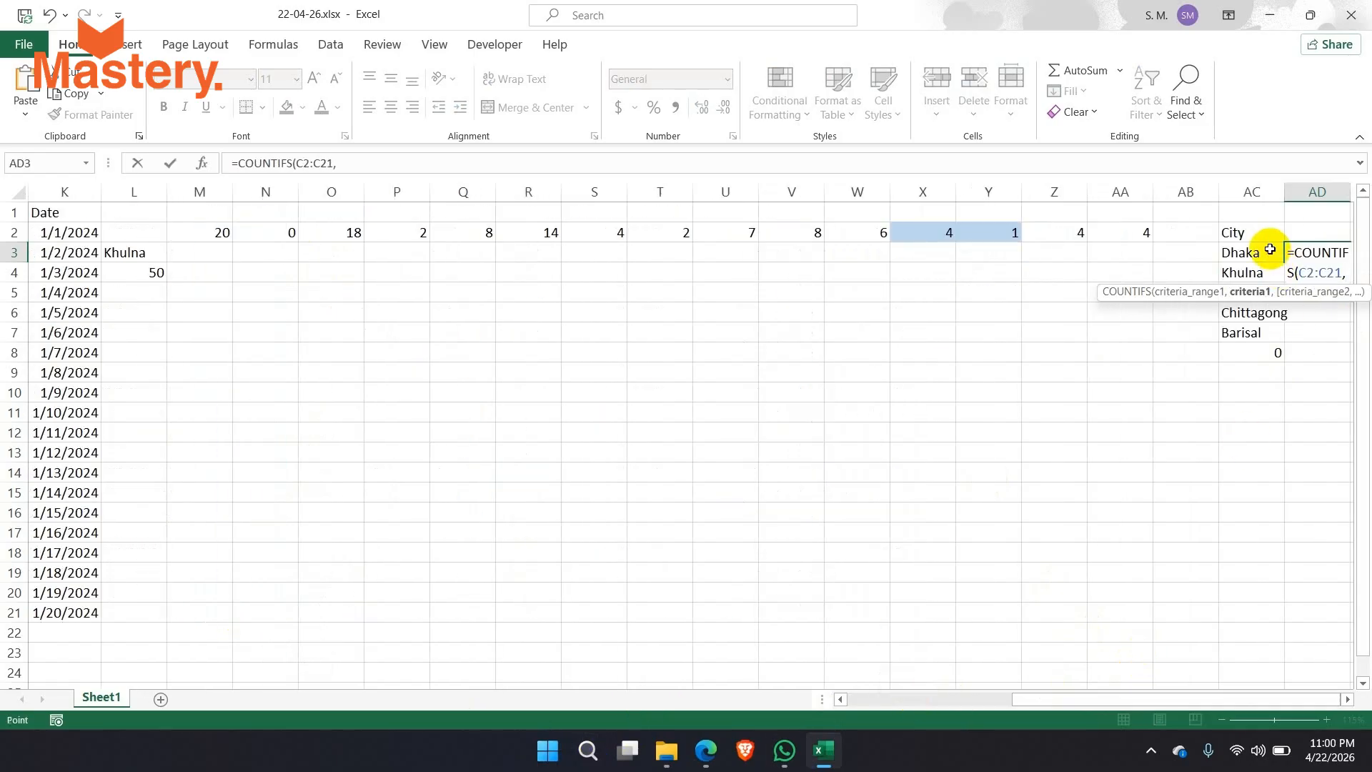
pyautogui.press('Return')
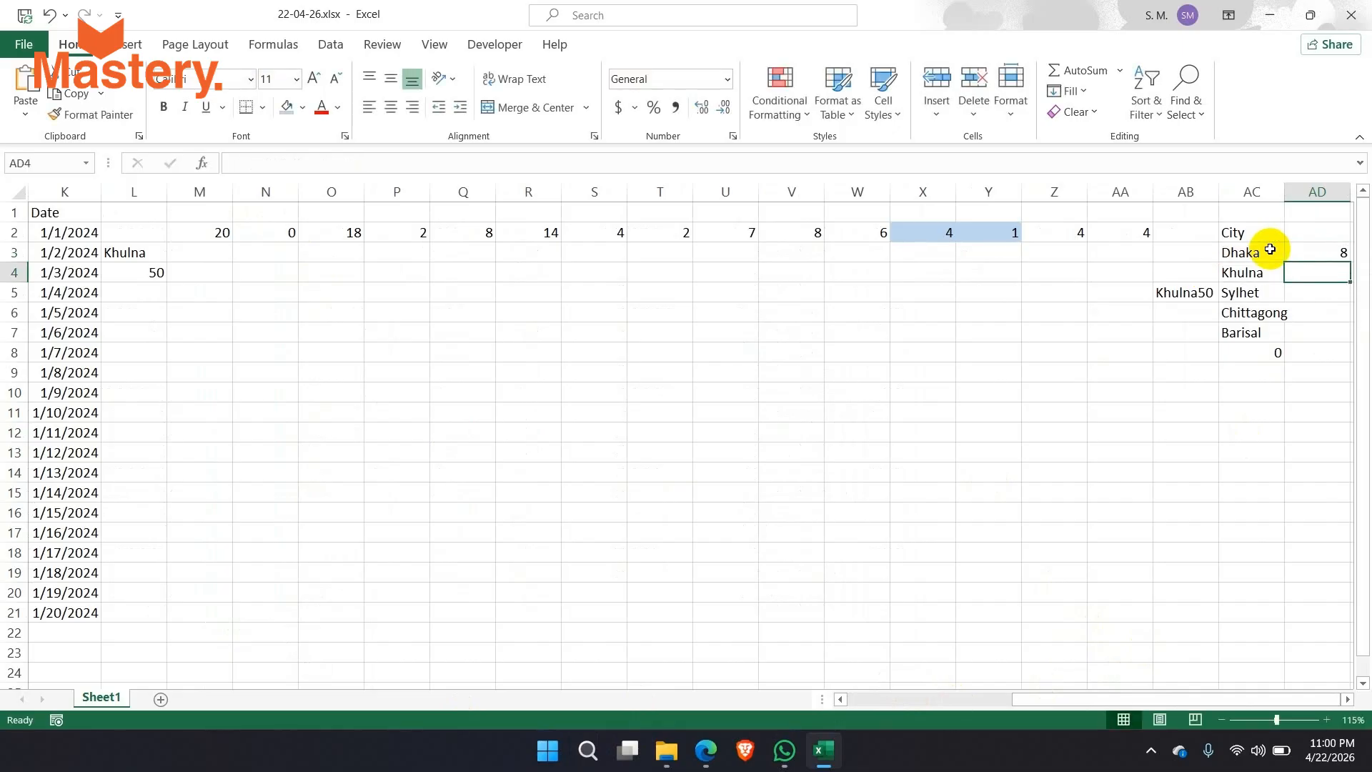
# Fill the AD3 count formula down to AD7 and check the copied references in AD4.
pyautogui.click(1296, 253)
pyautogui.moveTo(1349, 262); pyautogui.dragTo(1343, 337)
pyautogui.doubleClick(1333, 277)
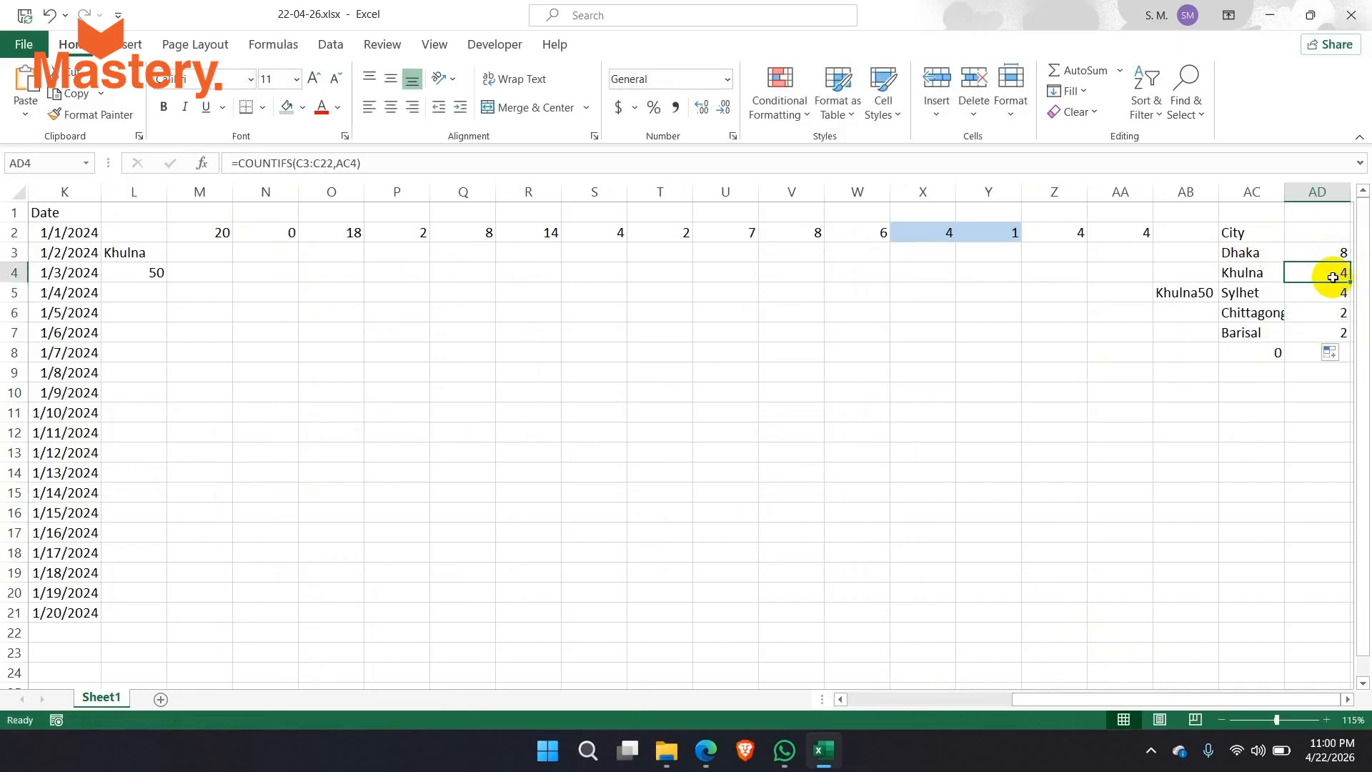
pyautogui.press('Escape')
# Lock the city range in AD3 as $C$2:$C$21 and fill the formula down to AD7.
pyautogui.click(1327, 256)
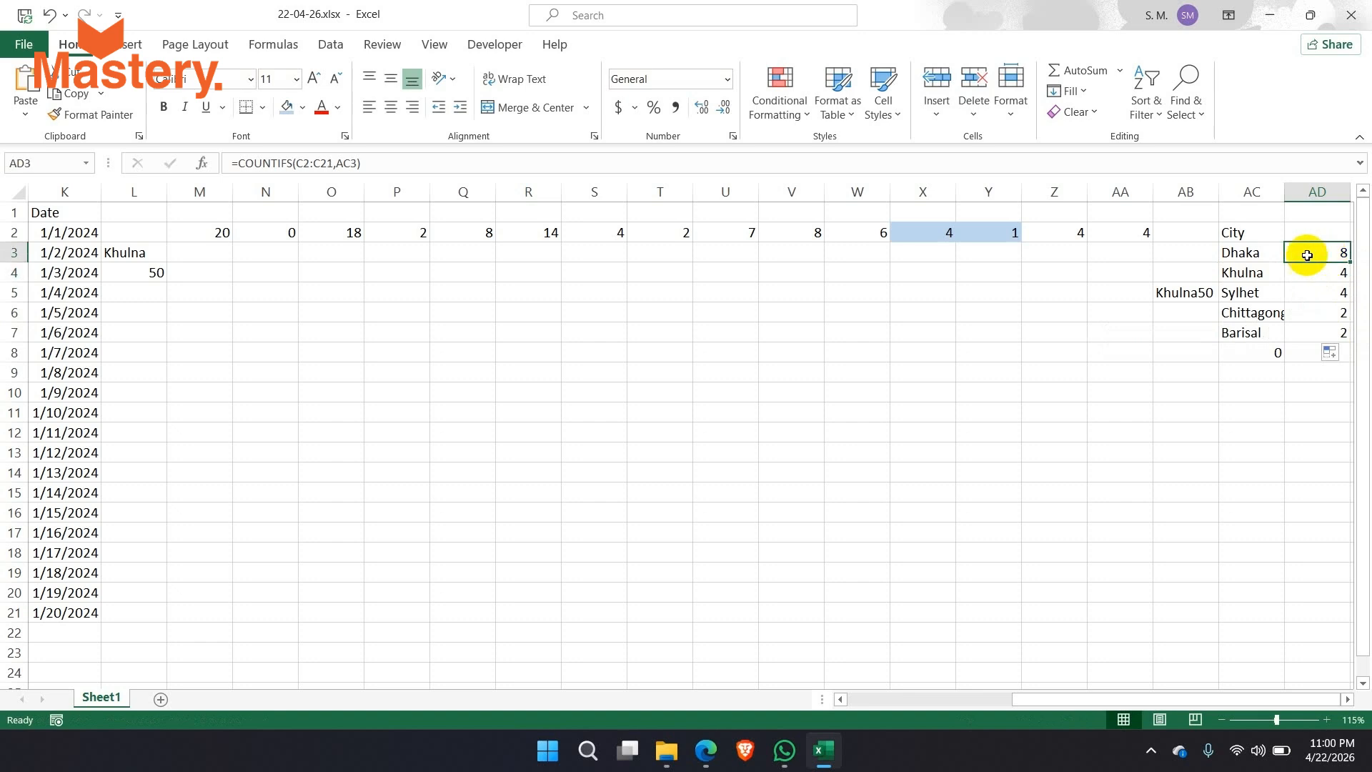
pyautogui.click(334, 165)
pyautogui.moveTo(334, 165); pyautogui.dragTo(297, 156)
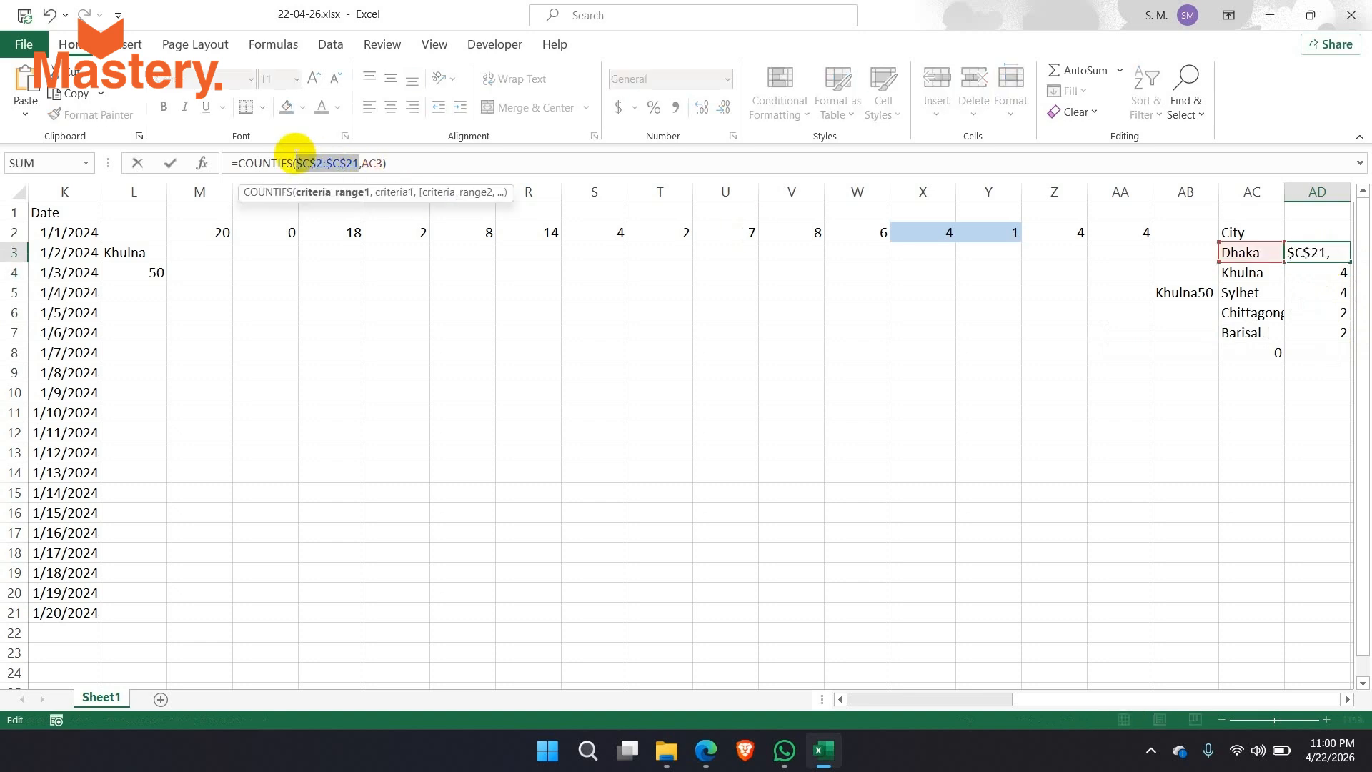
pyautogui.moveTo(1351, 262); pyautogui.dragTo(1349, 338)
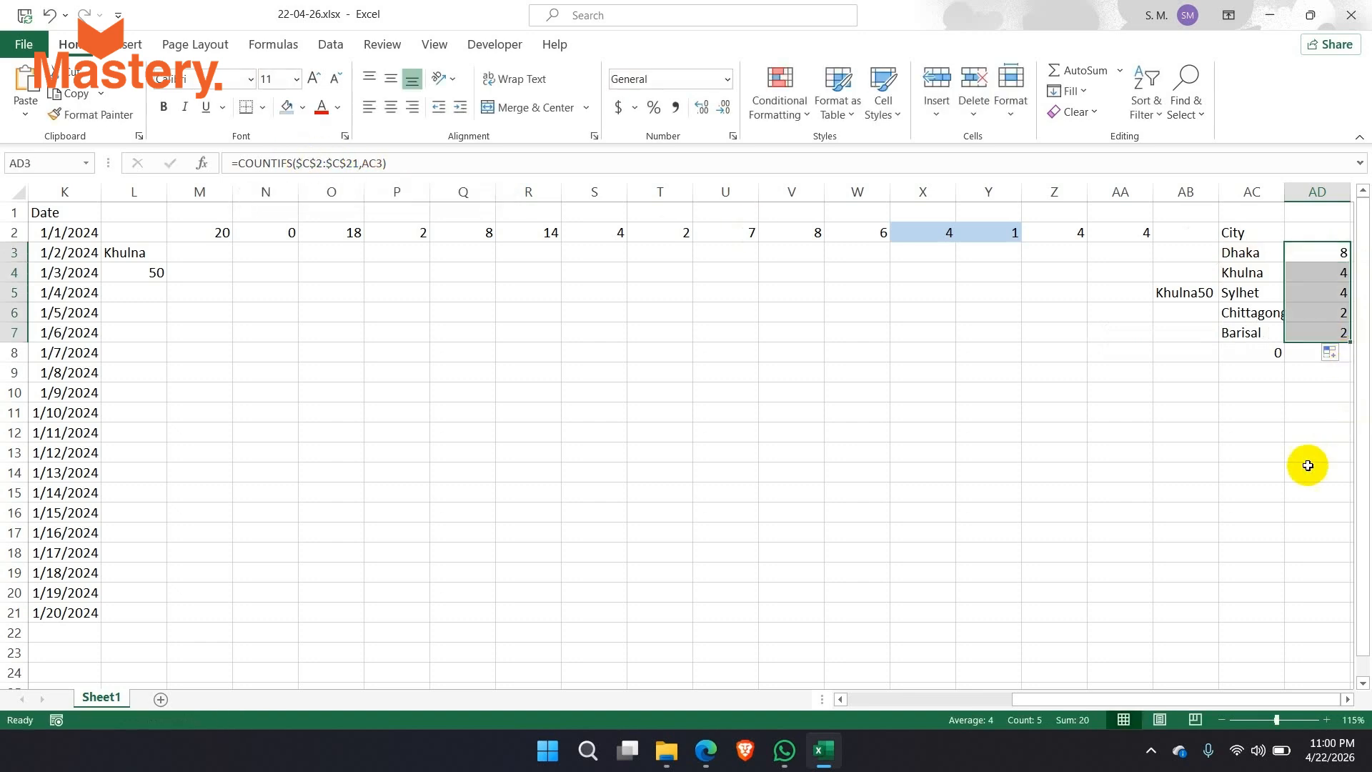
# Autofit the width of column AC to its city names.
pyautogui.click(1299, 413)
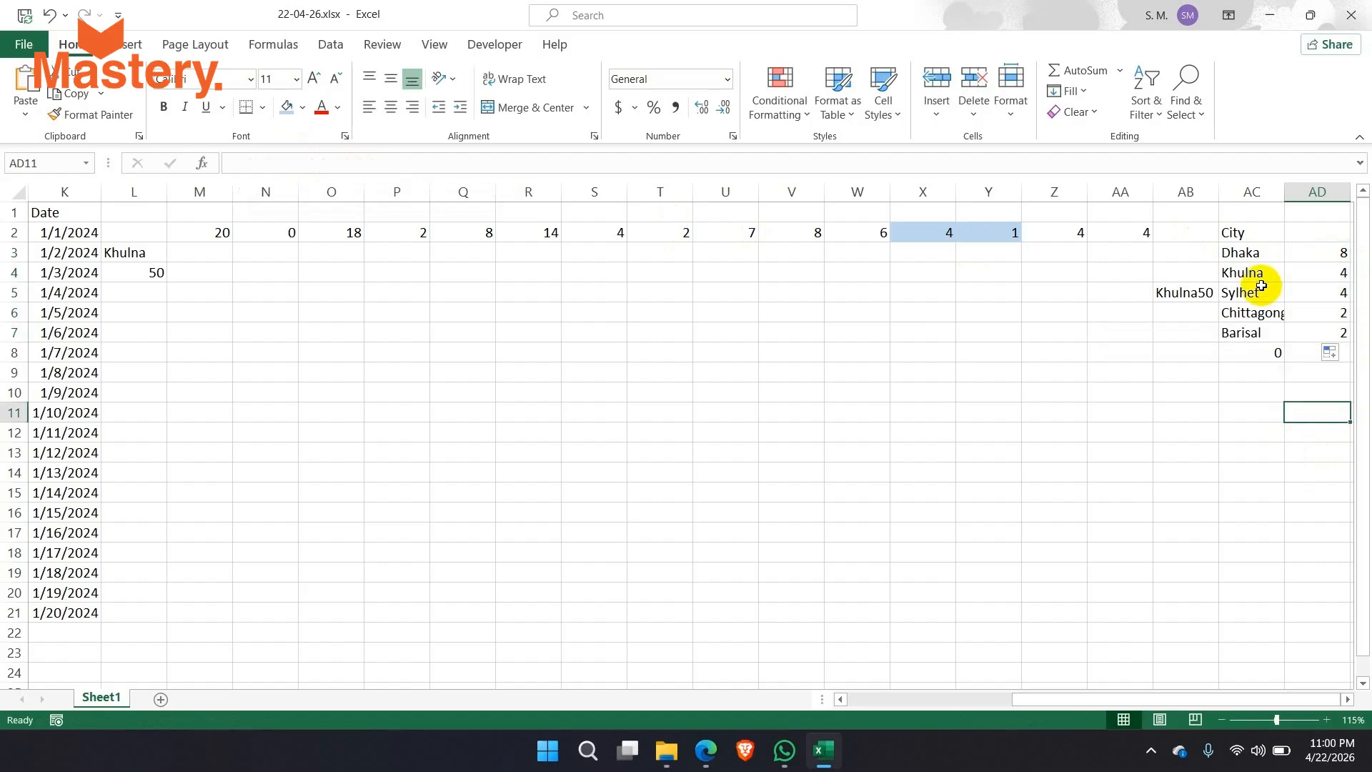
pyautogui.doubleClick(1285, 192)
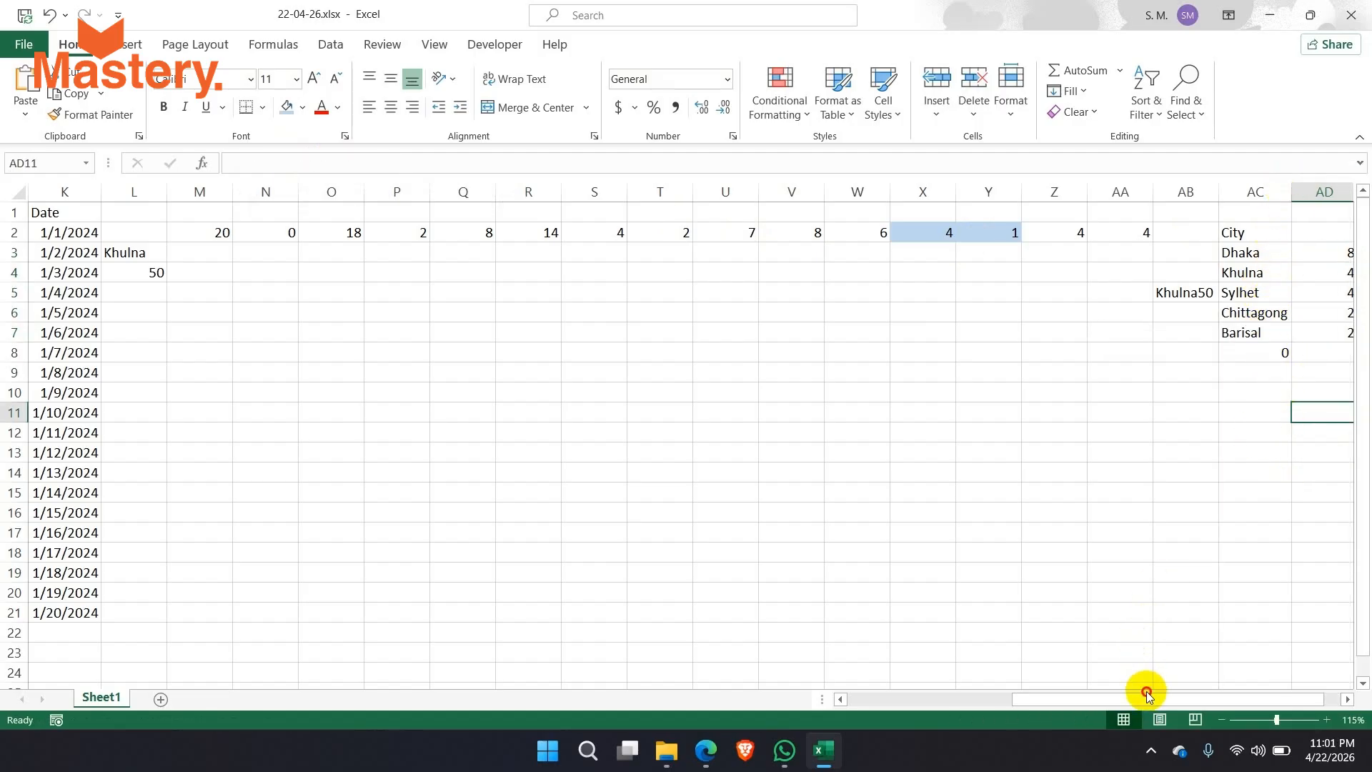
pyautogui.click(1185, 696)
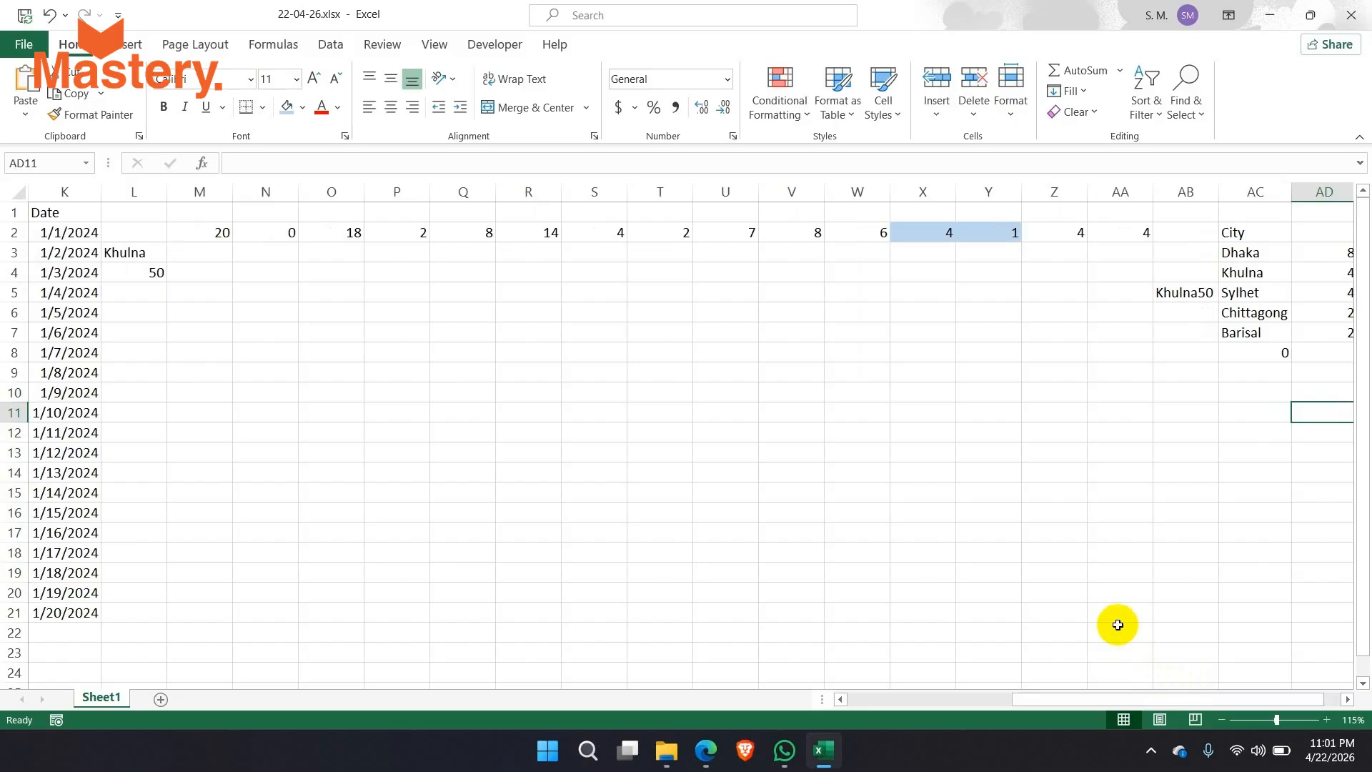
# Switch to the Google Meet call and look through the participant list.
pyautogui.click(706, 751)
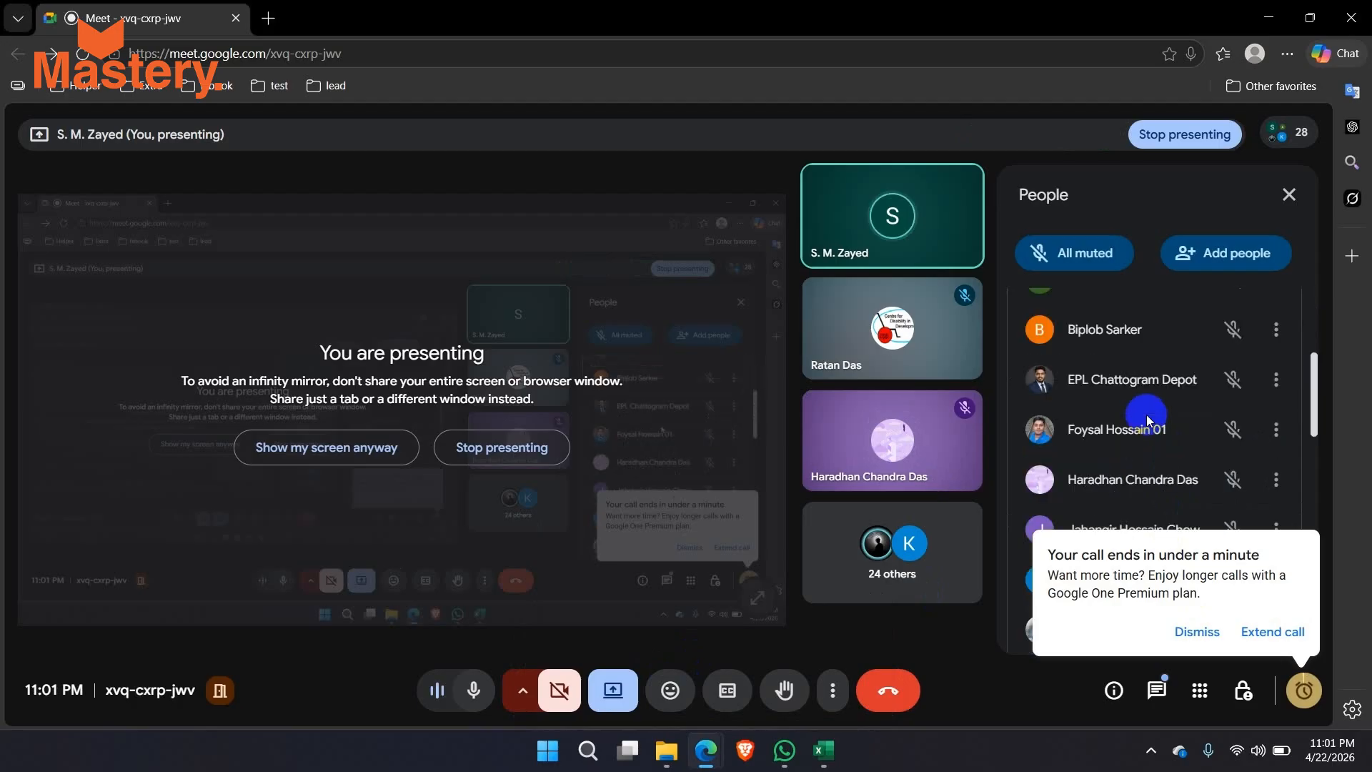
pyautogui.scroll(5, 1147, 415)
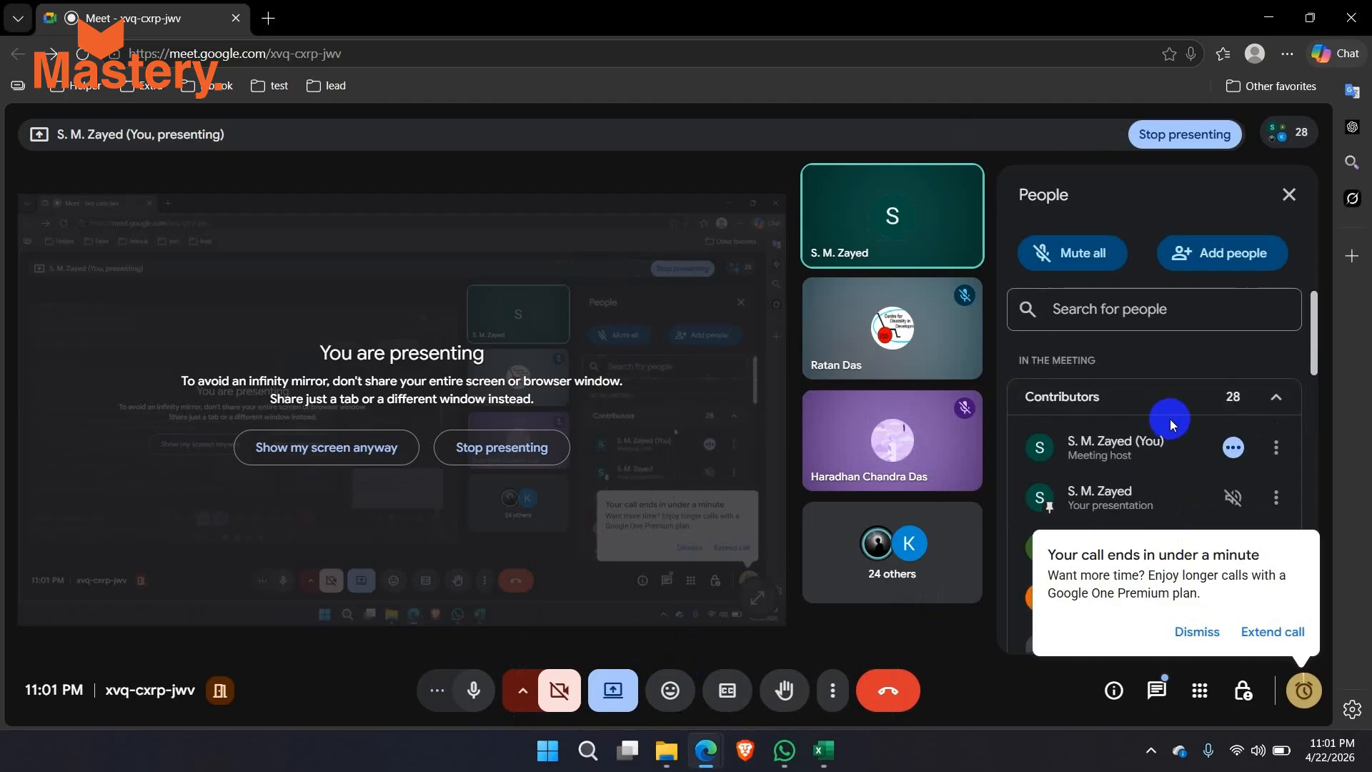
pyautogui.scroll(-5, 1171, 419)
pyautogui.scroll(5, 1168, 413)
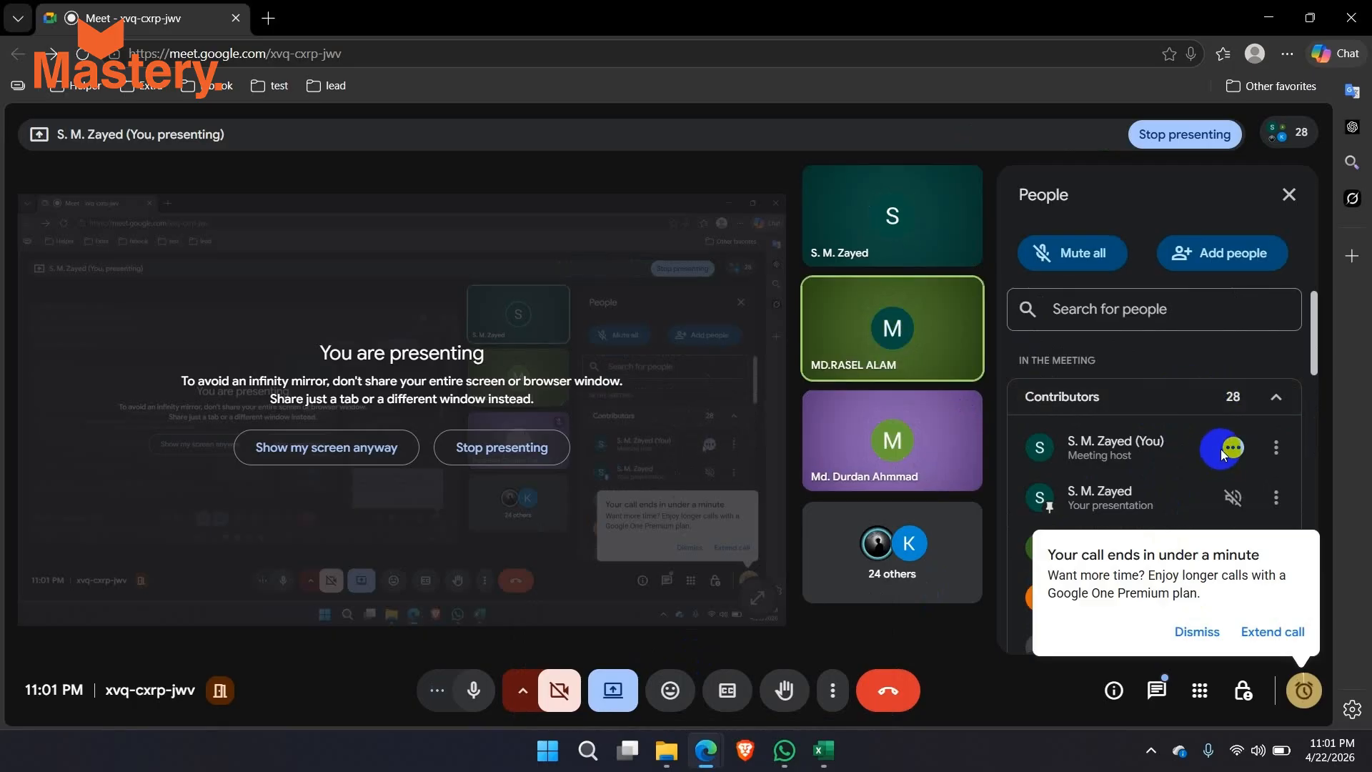
pyautogui.scroll(-5, 1079, 457)
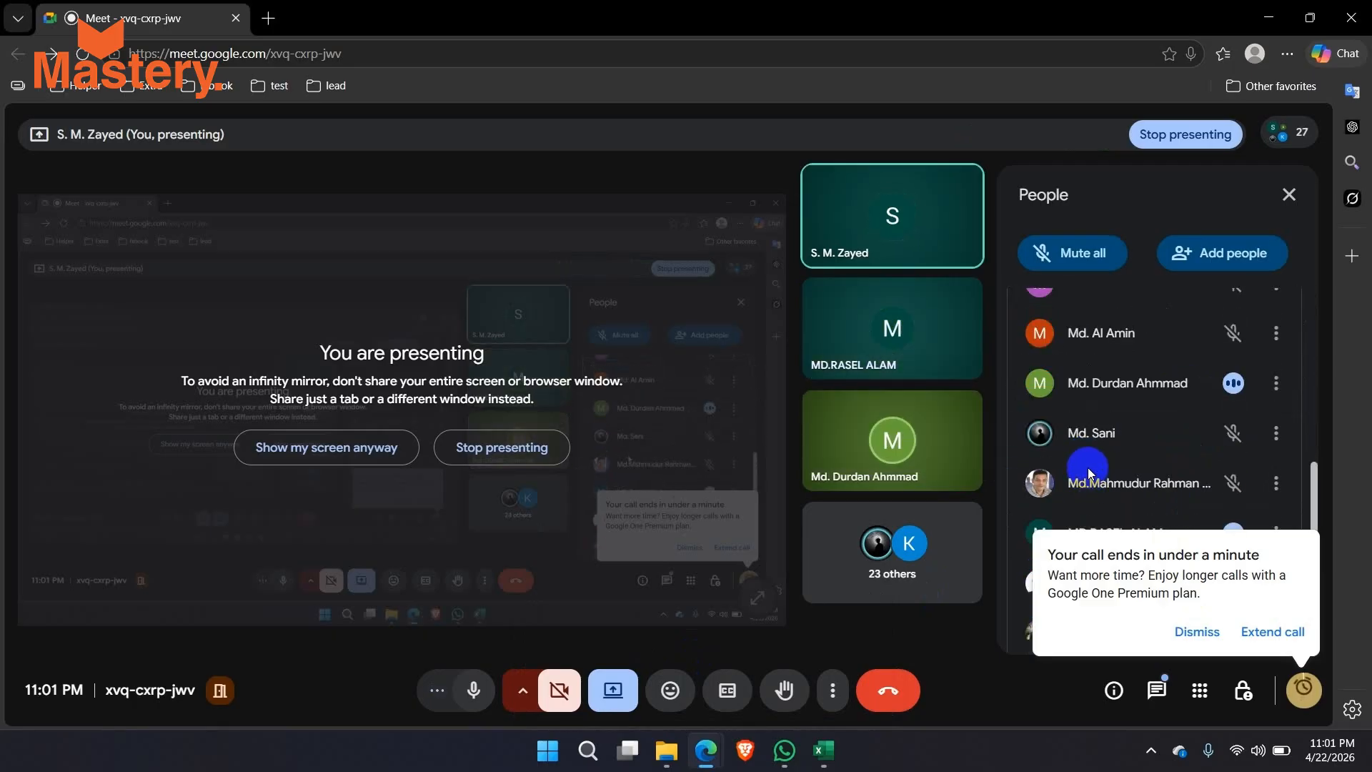